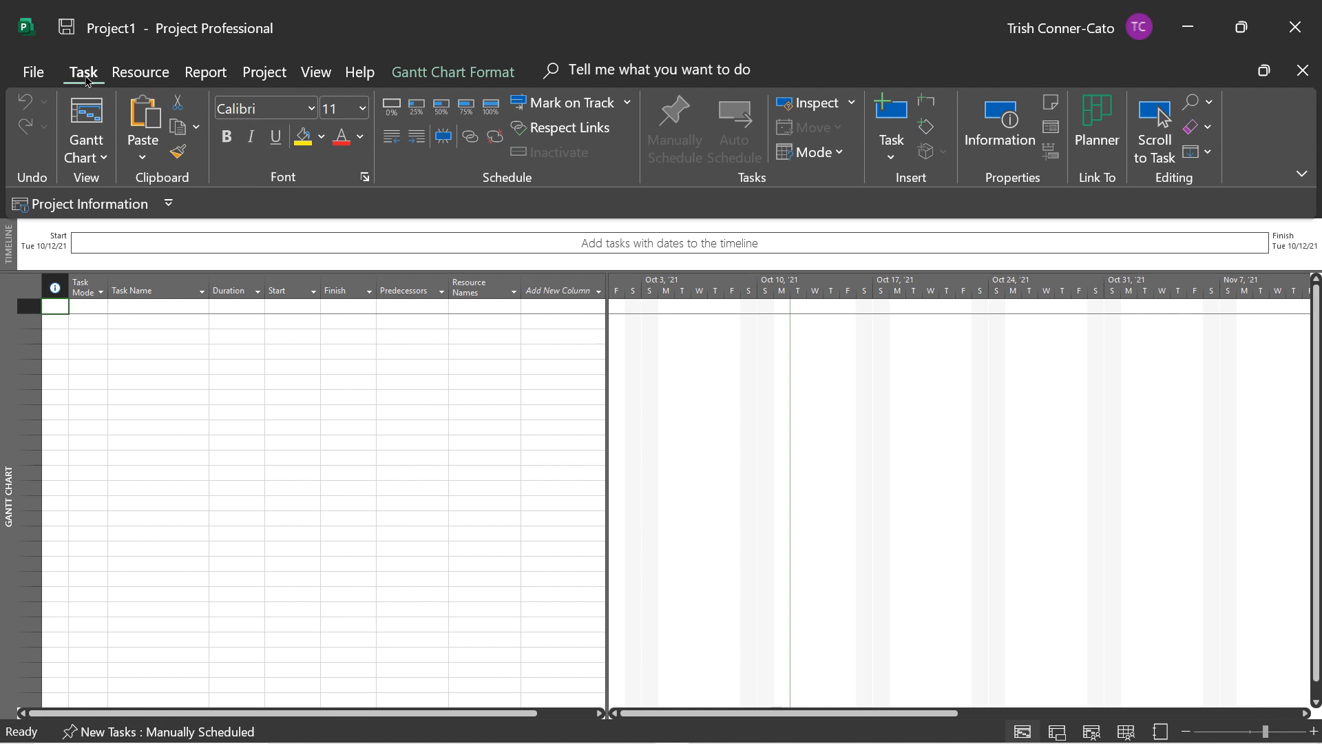
# Step: Examine the command groups available for resources, reports, project settings, views, help, Gantt chart formatting and tasks
pyautogui.click(130, 81)
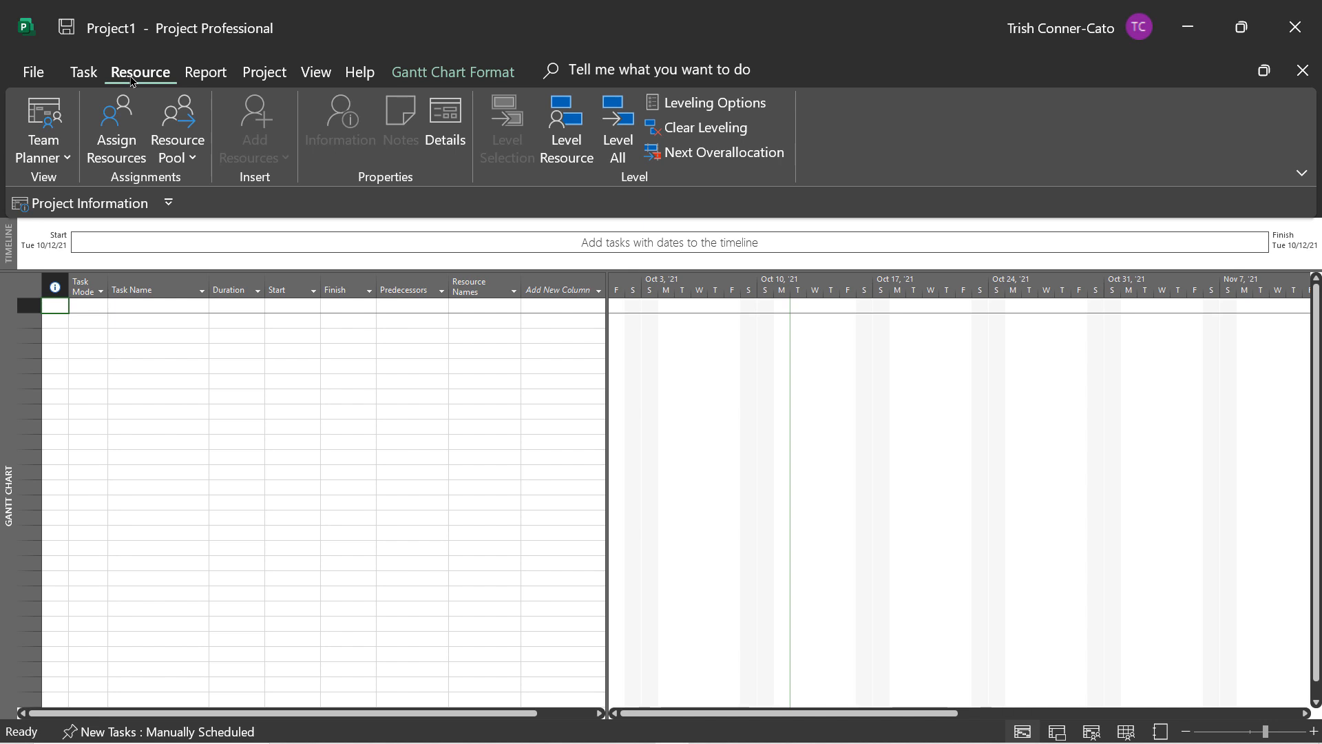
pyautogui.click(206, 81)
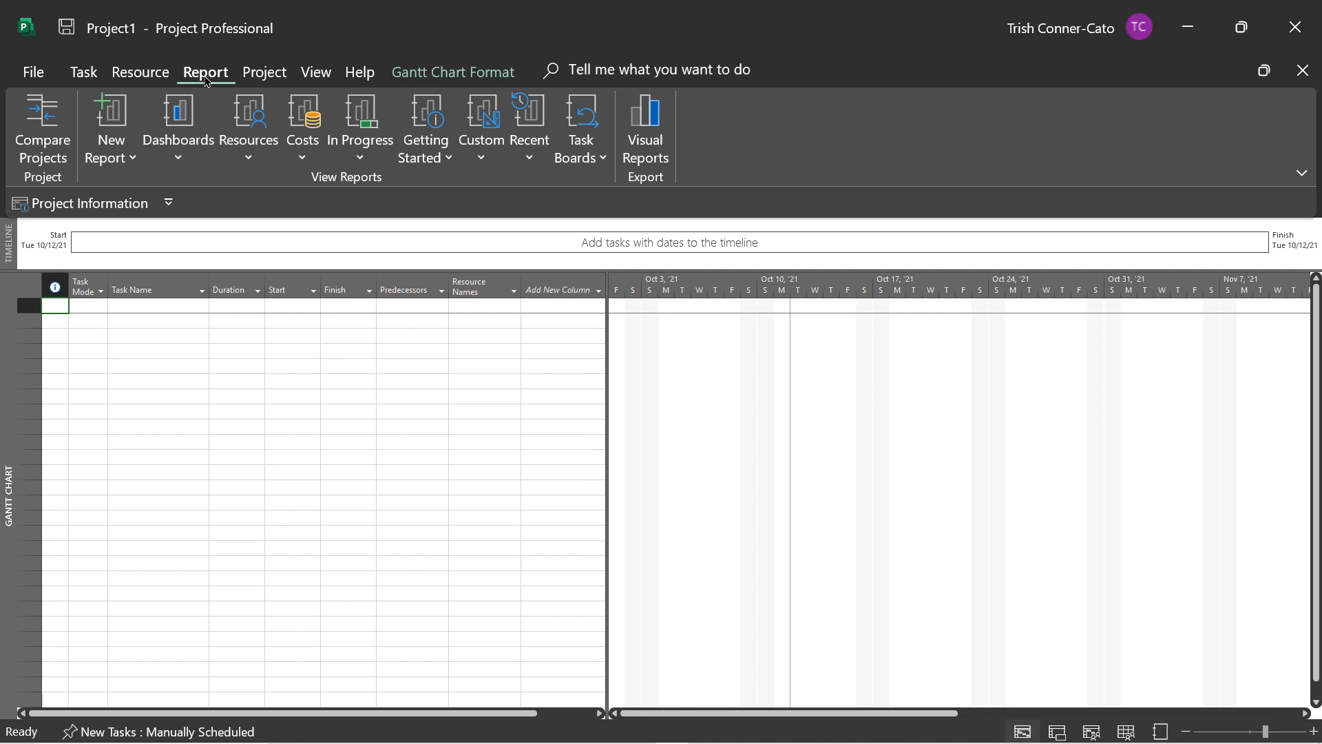
pyautogui.click(263, 80)
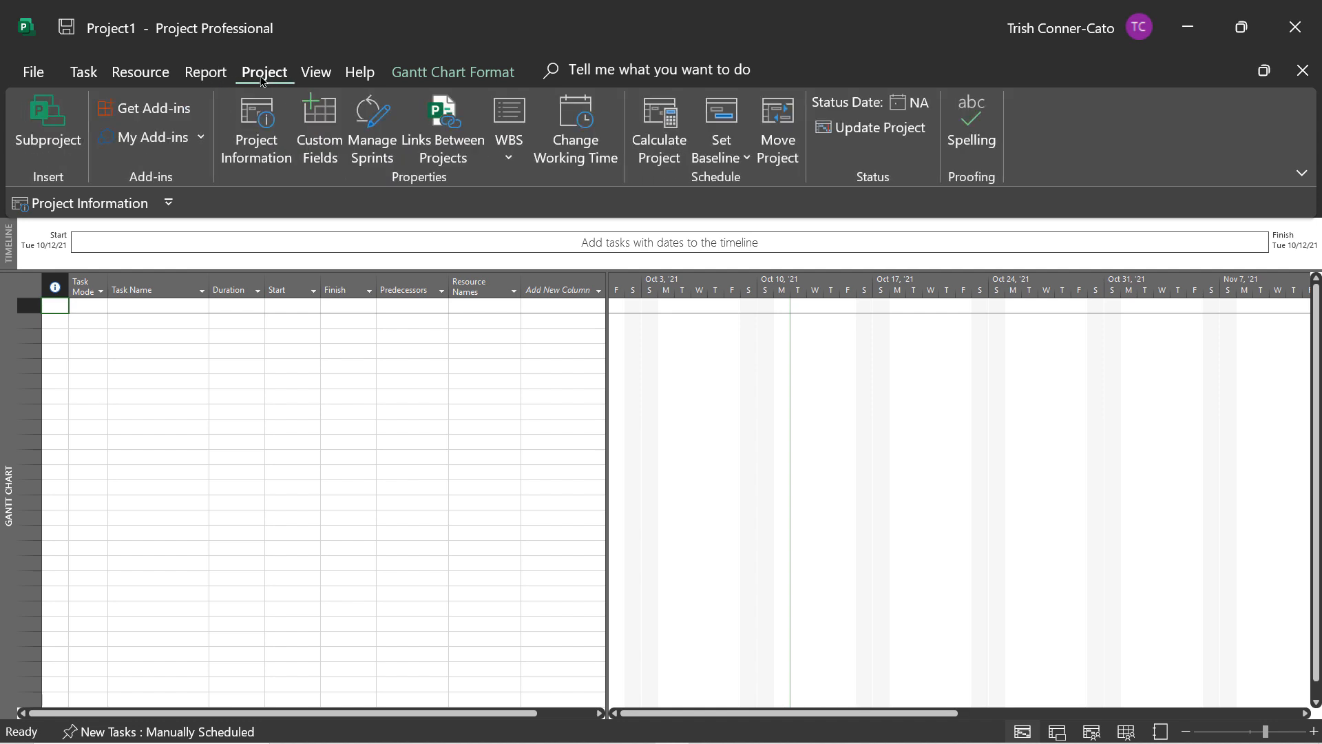
pyautogui.click(316, 80)
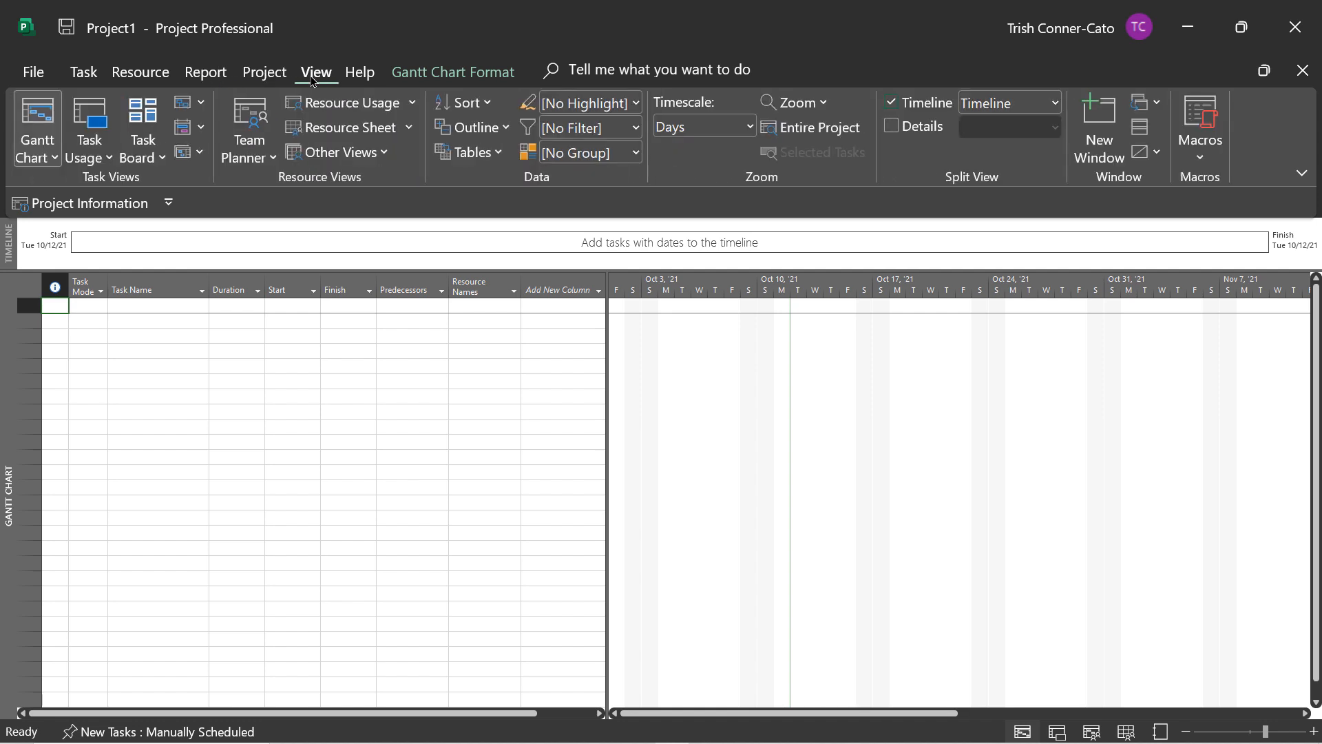
pyautogui.click(358, 79)
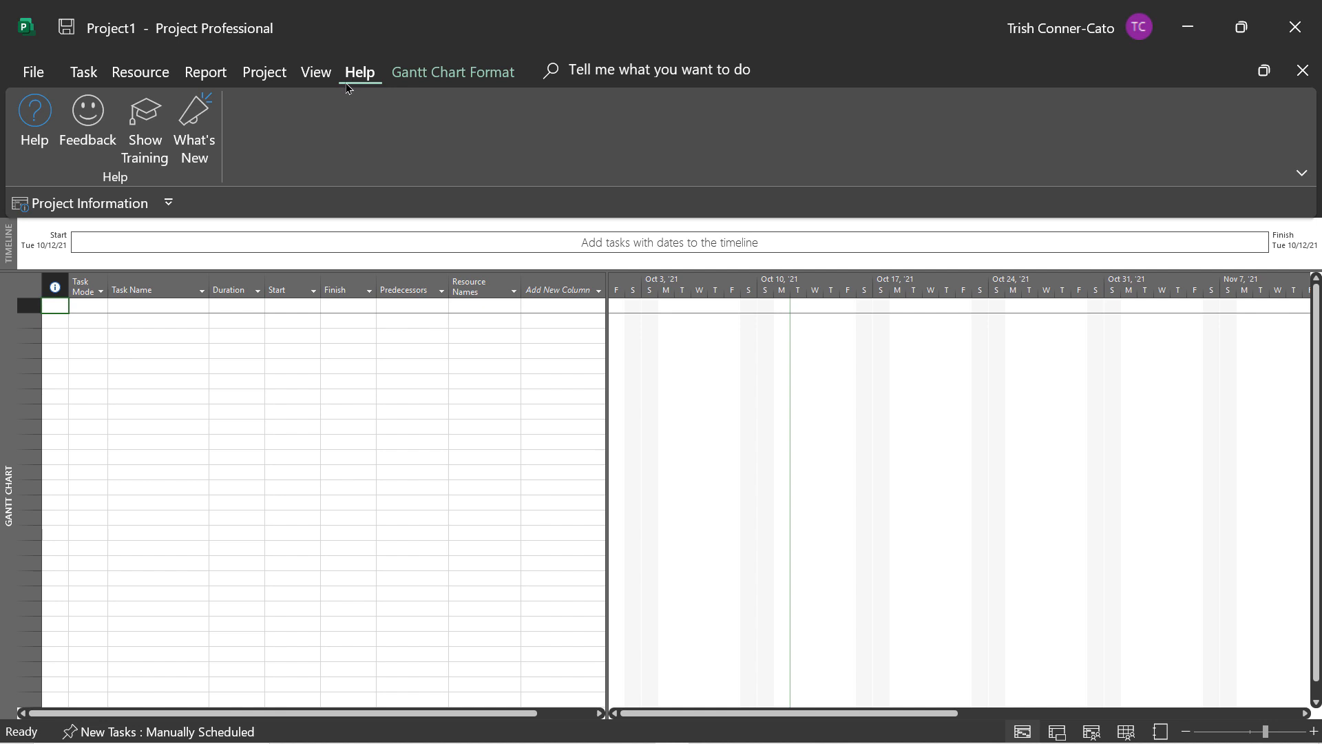
pyautogui.click(448, 80)
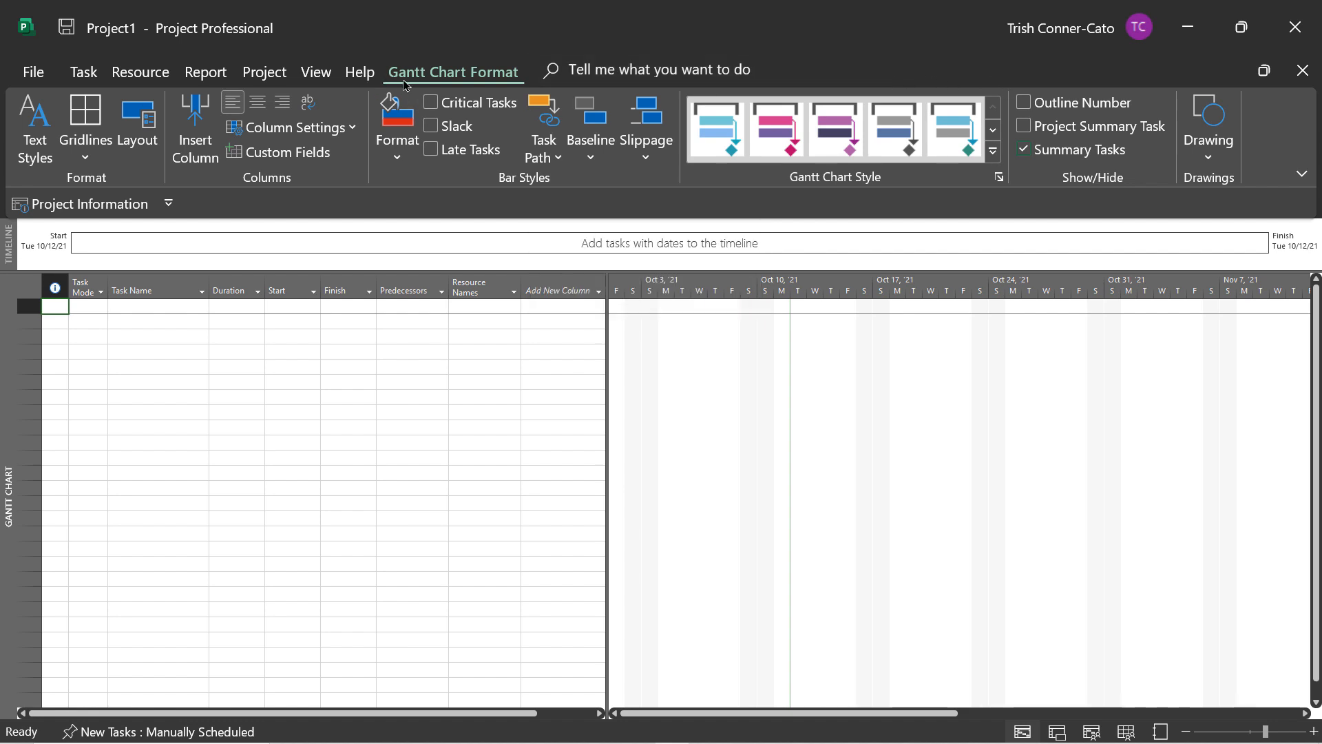
pyautogui.click(69, 75)
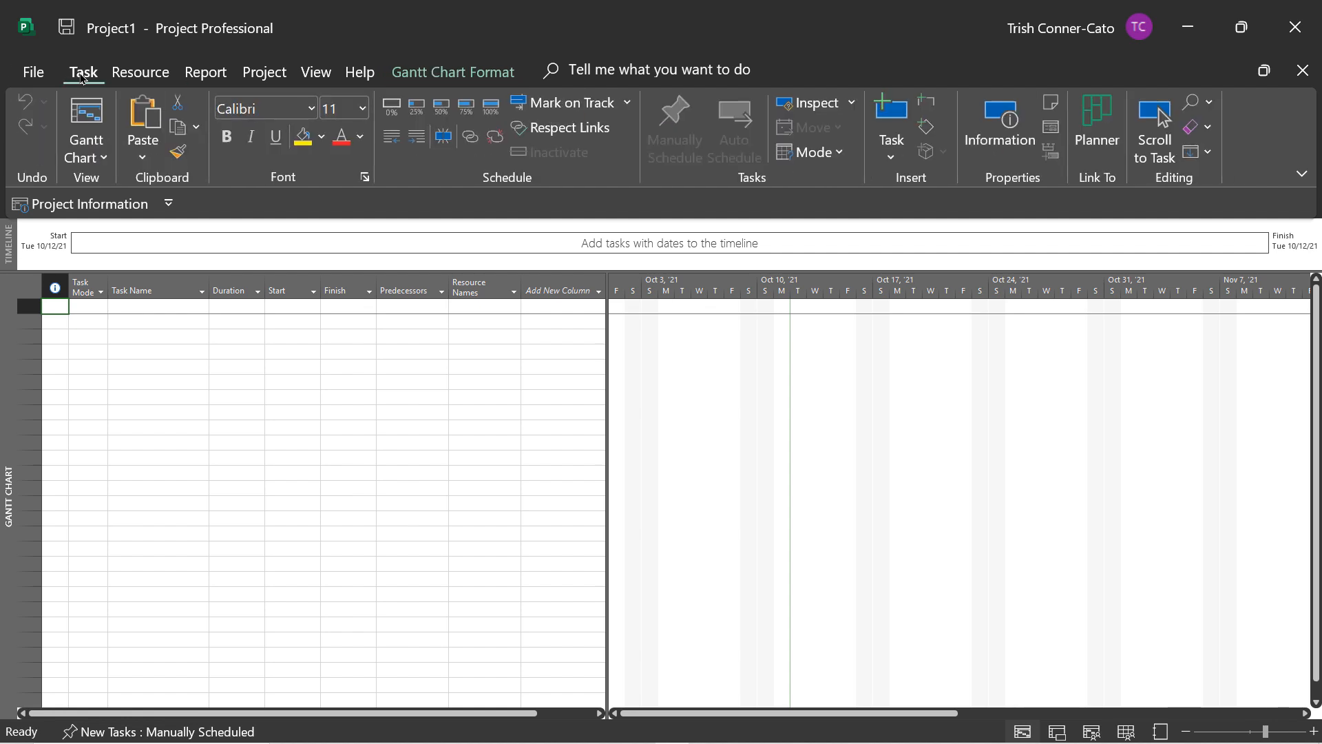
# Step: Collapse the ribbon and restore it to its full display
pyautogui.doubleClick(83, 75)
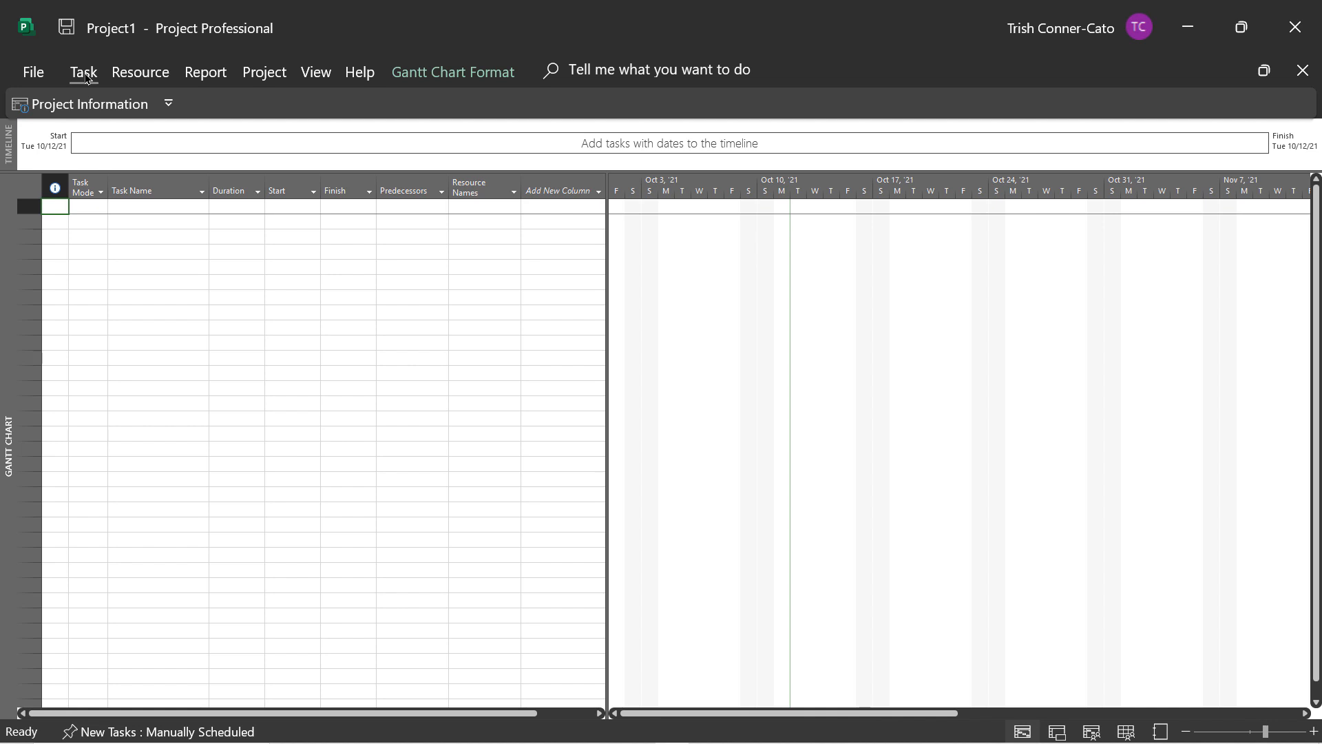
pyautogui.doubleClick(86, 75)
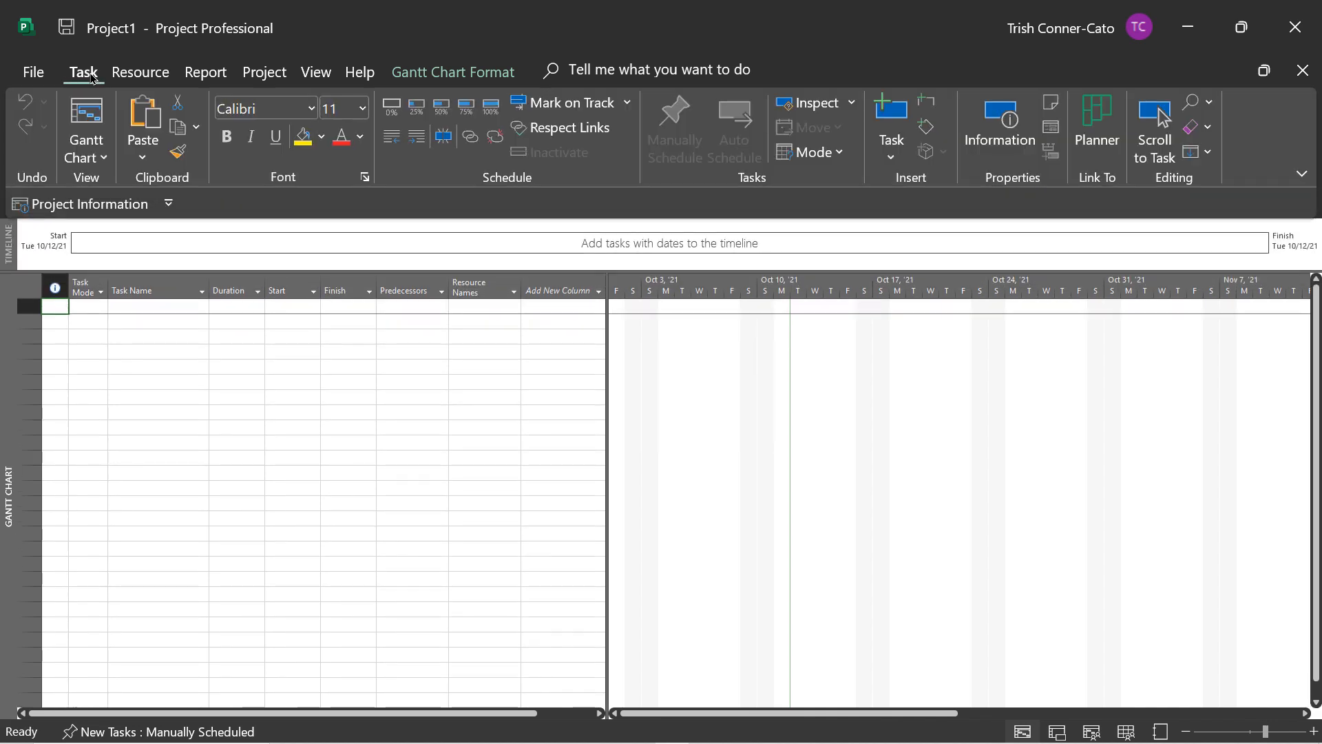
# Step: Move the Quick Access Toolbar above the ribbon
pyautogui.click(169, 205)
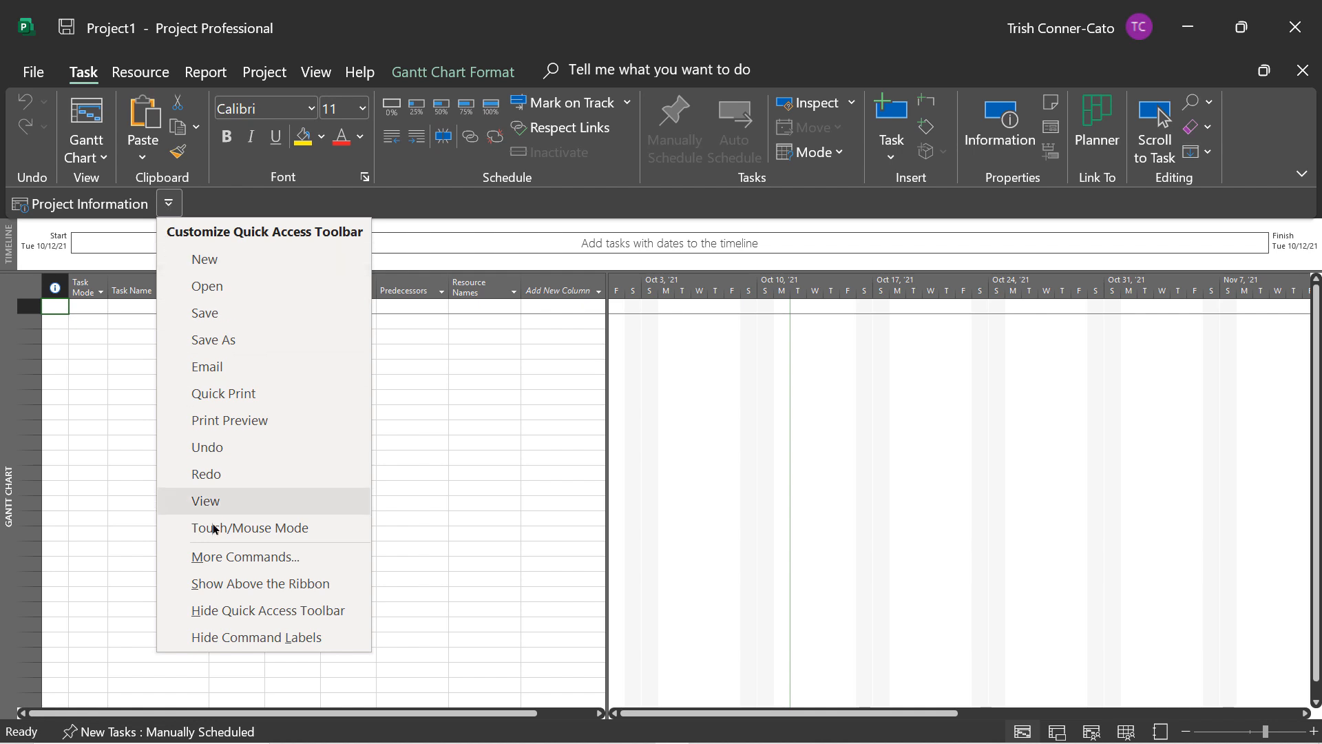
pyautogui.click(216, 586)
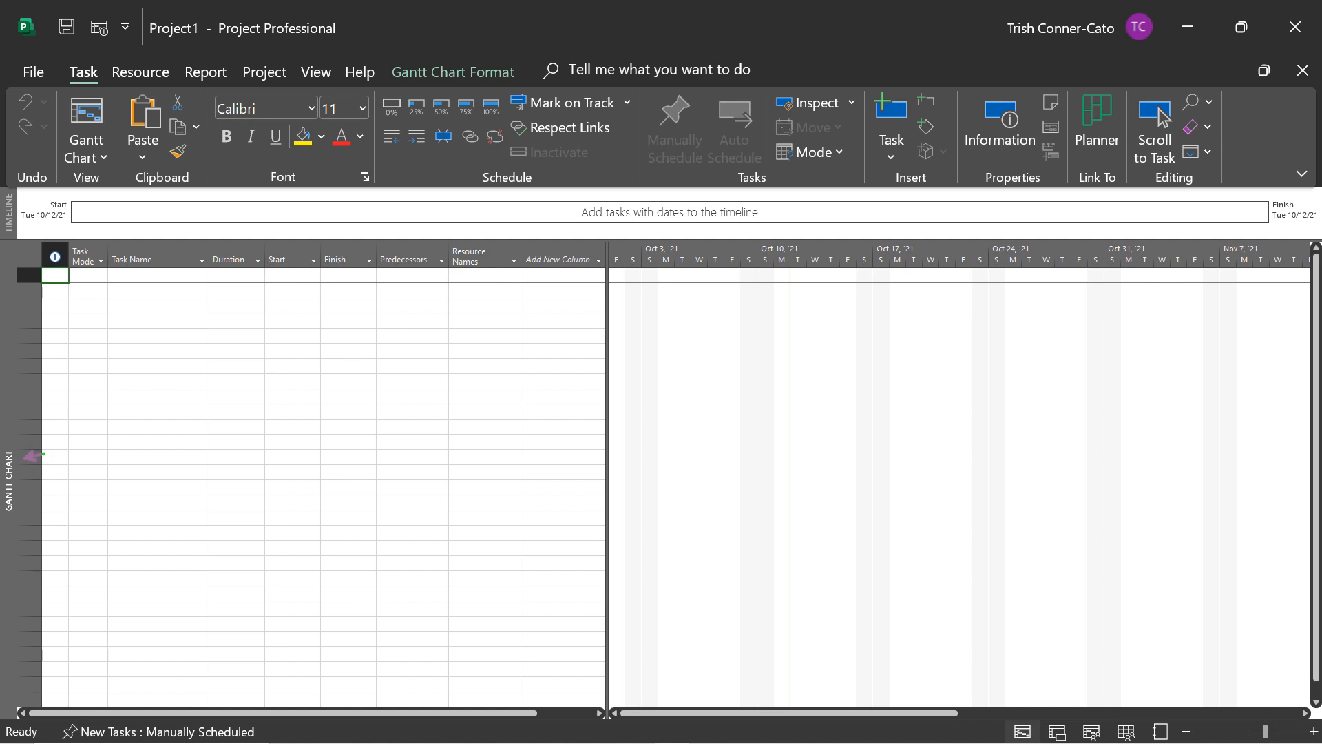
# Step: Check the list of views that can replace the Gantt chart, leaving the current view in place
pyautogui.moveTo(31, 458); pyautogui.dragTo(134, 455)
pyautogui.rightClick(10, 473)
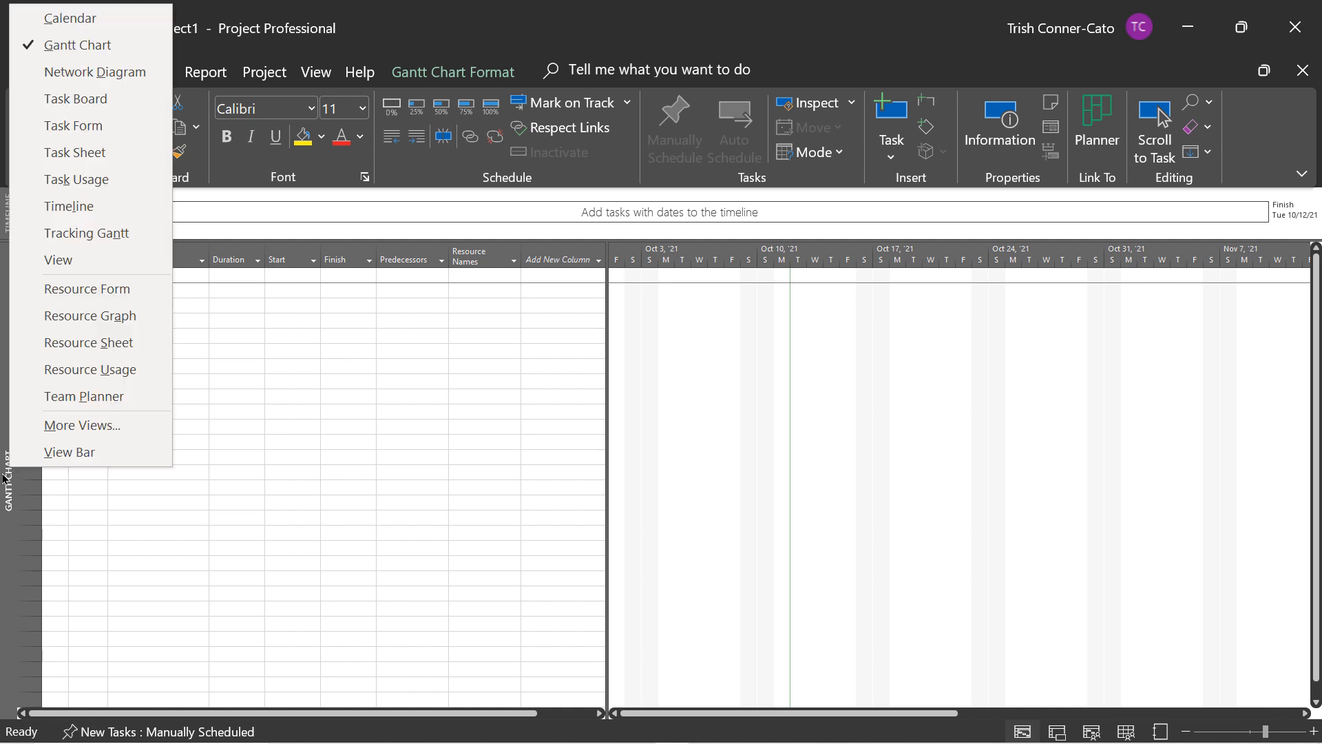
pyautogui.click(91, 499)
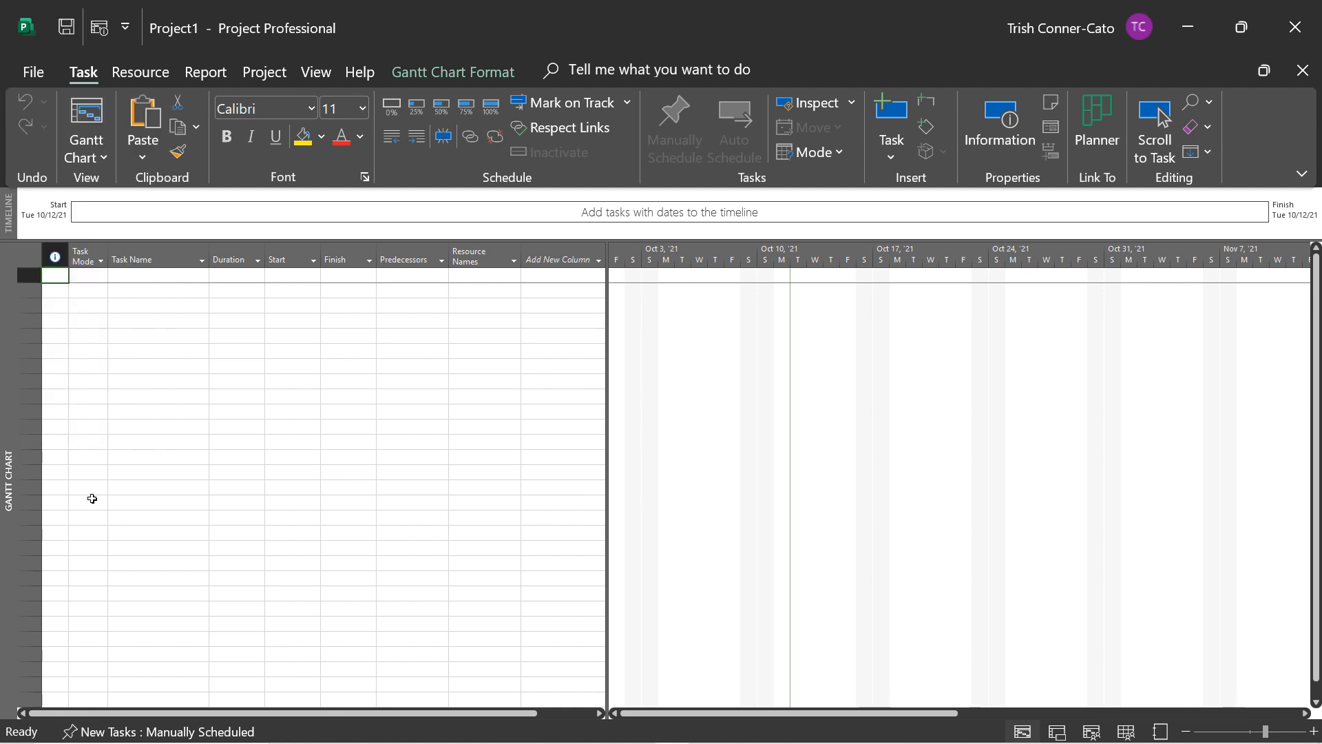
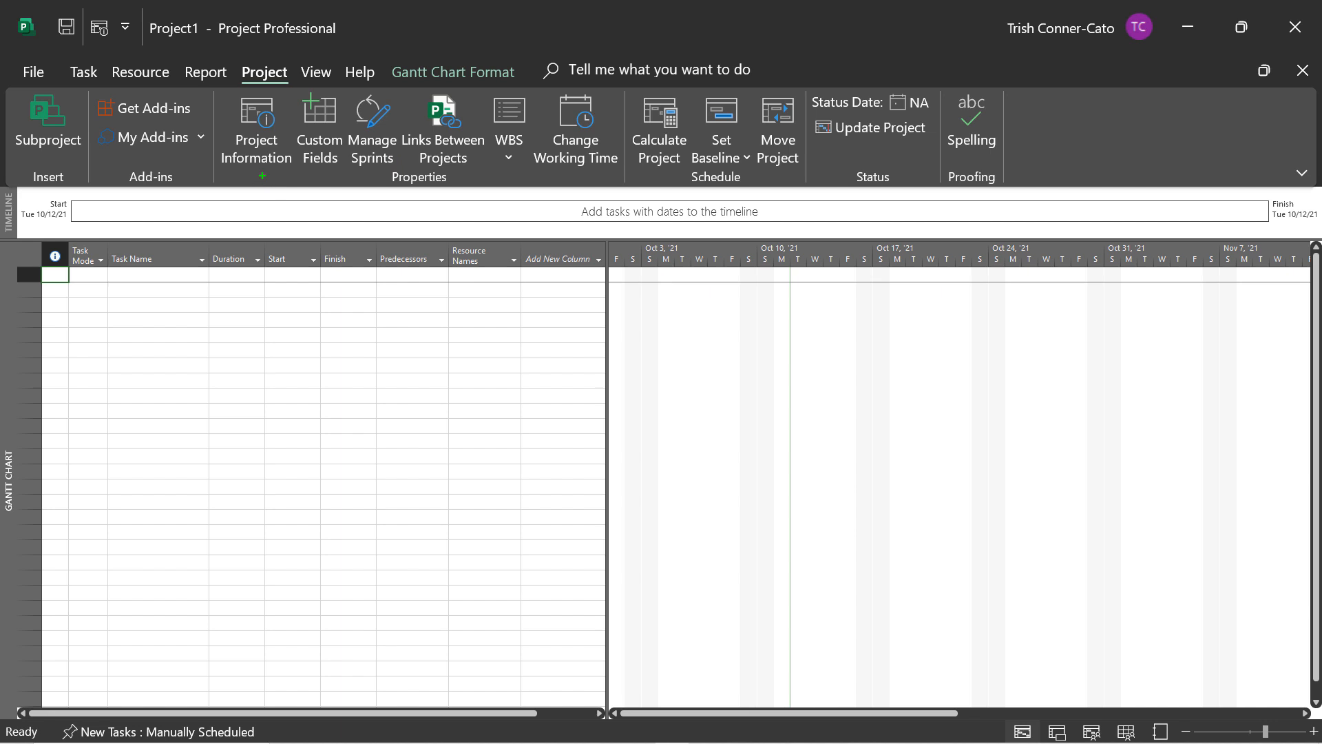
# Step: Check the Quick Access Toolbar and ribbon options offered for the Project Information command, choosing none
pyautogui.moveTo(263, 178); pyautogui.dragTo(262, 298)
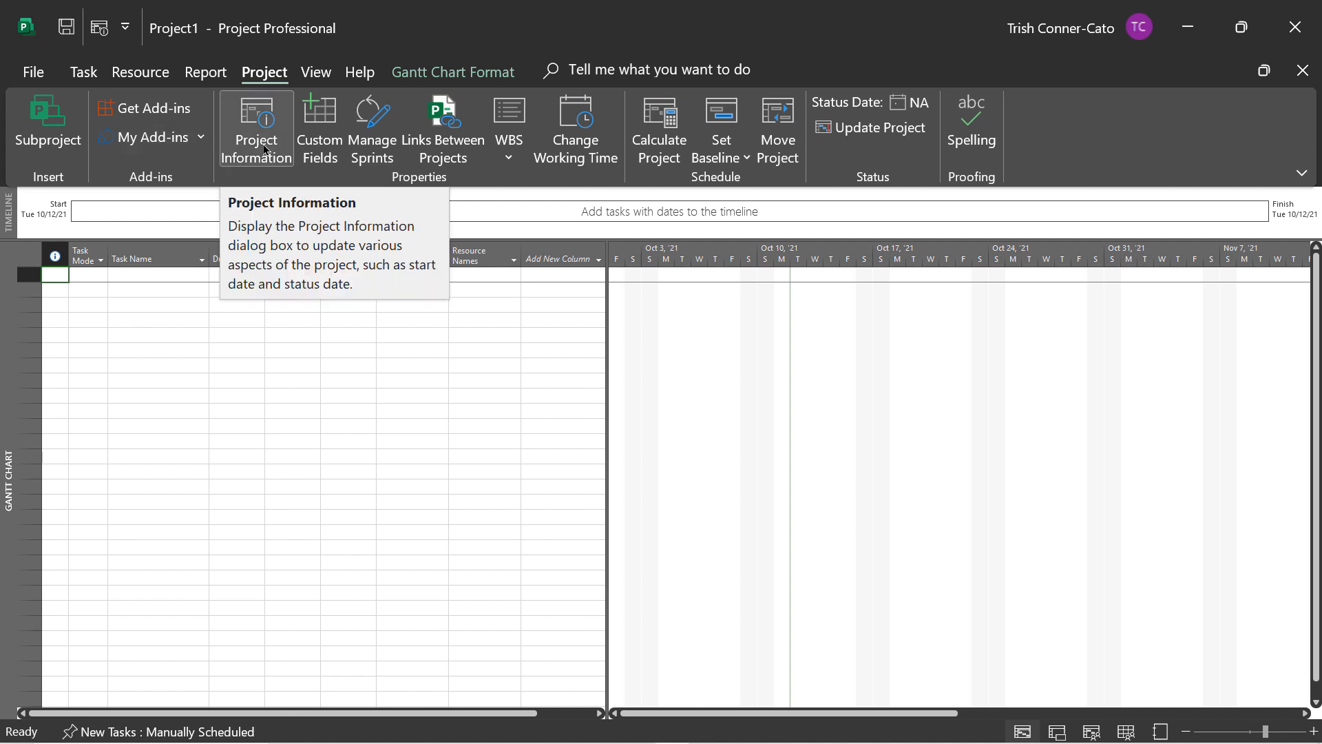
pyautogui.rightClick(264, 149)
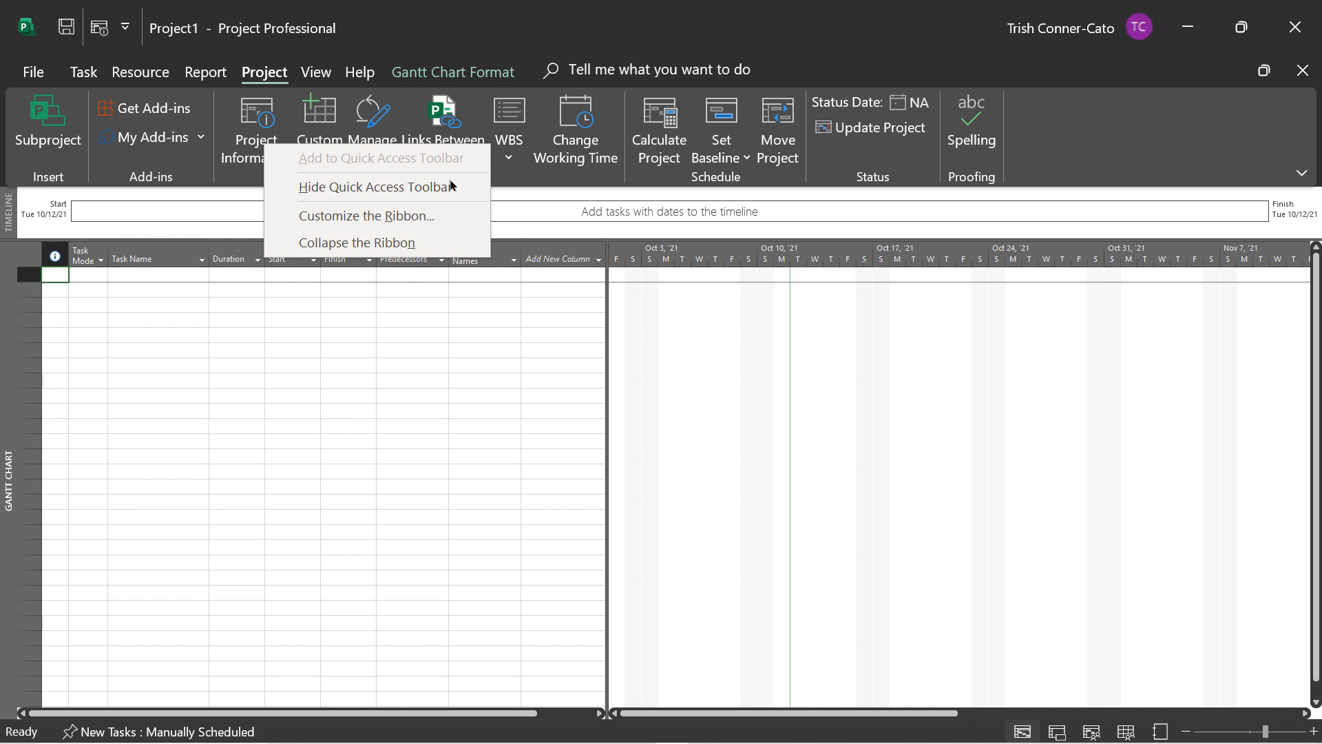
pyautogui.click(455, 306)
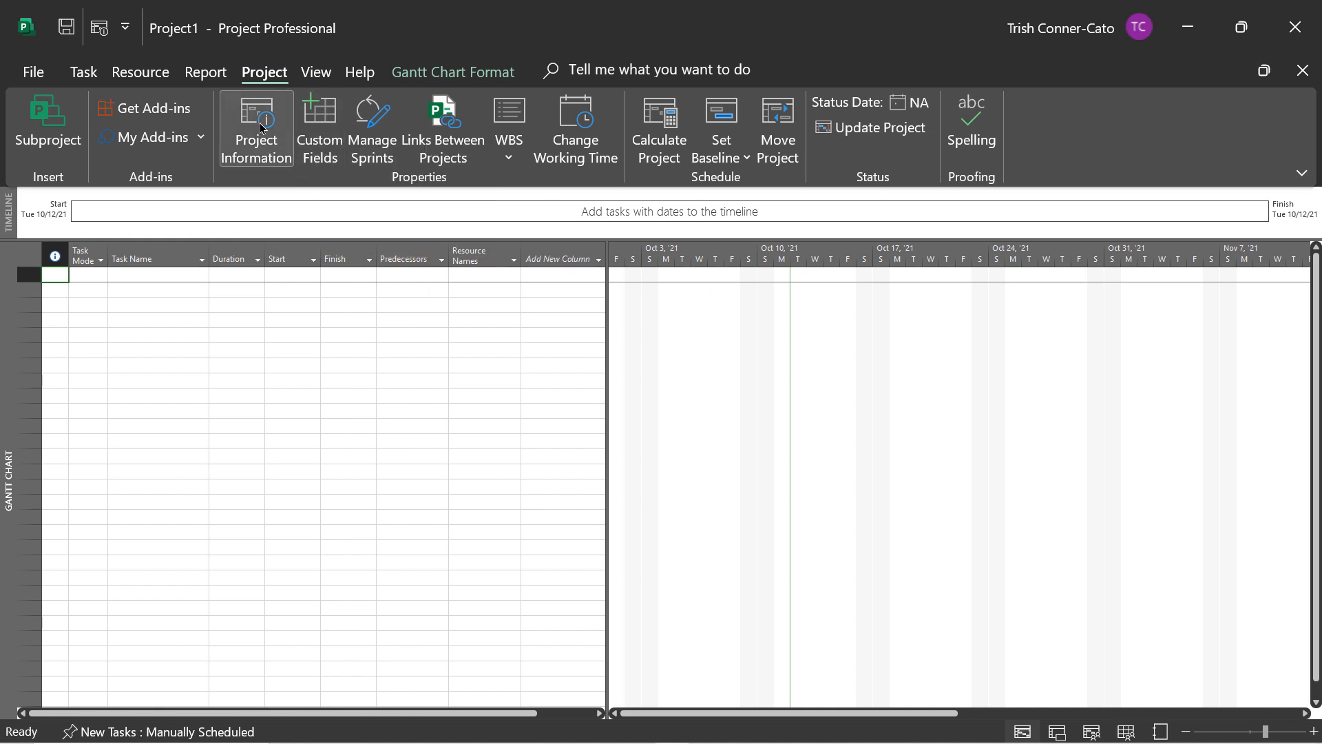
# Step: Set the project's start date to Monday 11/1/2021 in the Project Information
pyautogui.click(99, 28)
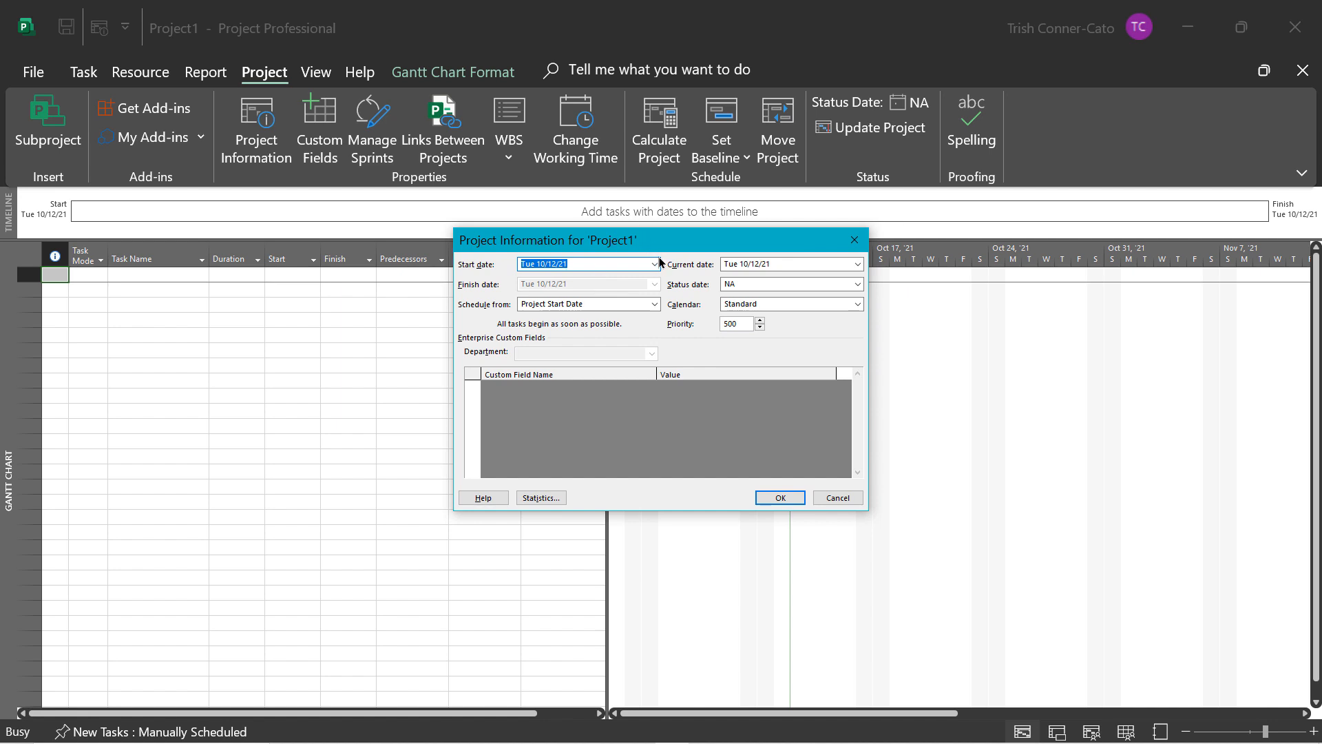
pyautogui.click(655, 265)
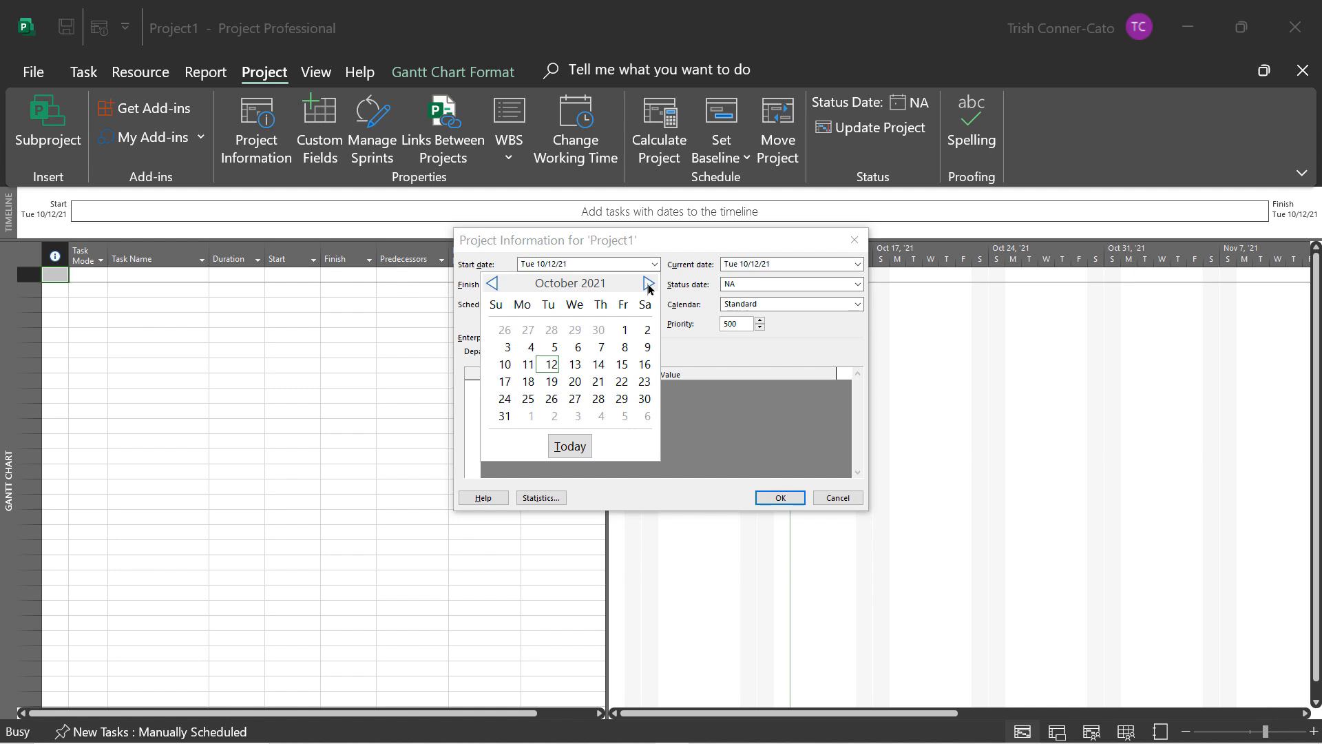
pyautogui.click(649, 285)
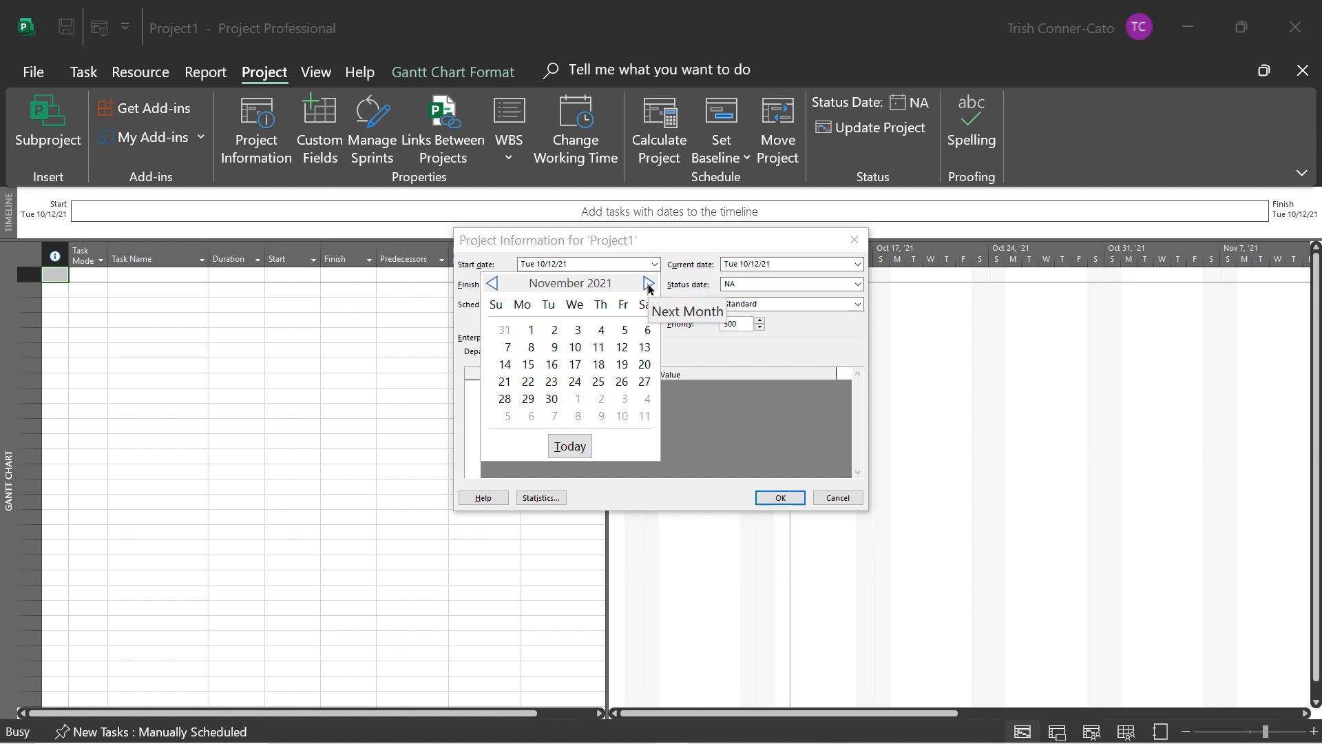
pyautogui.click(532, 332)
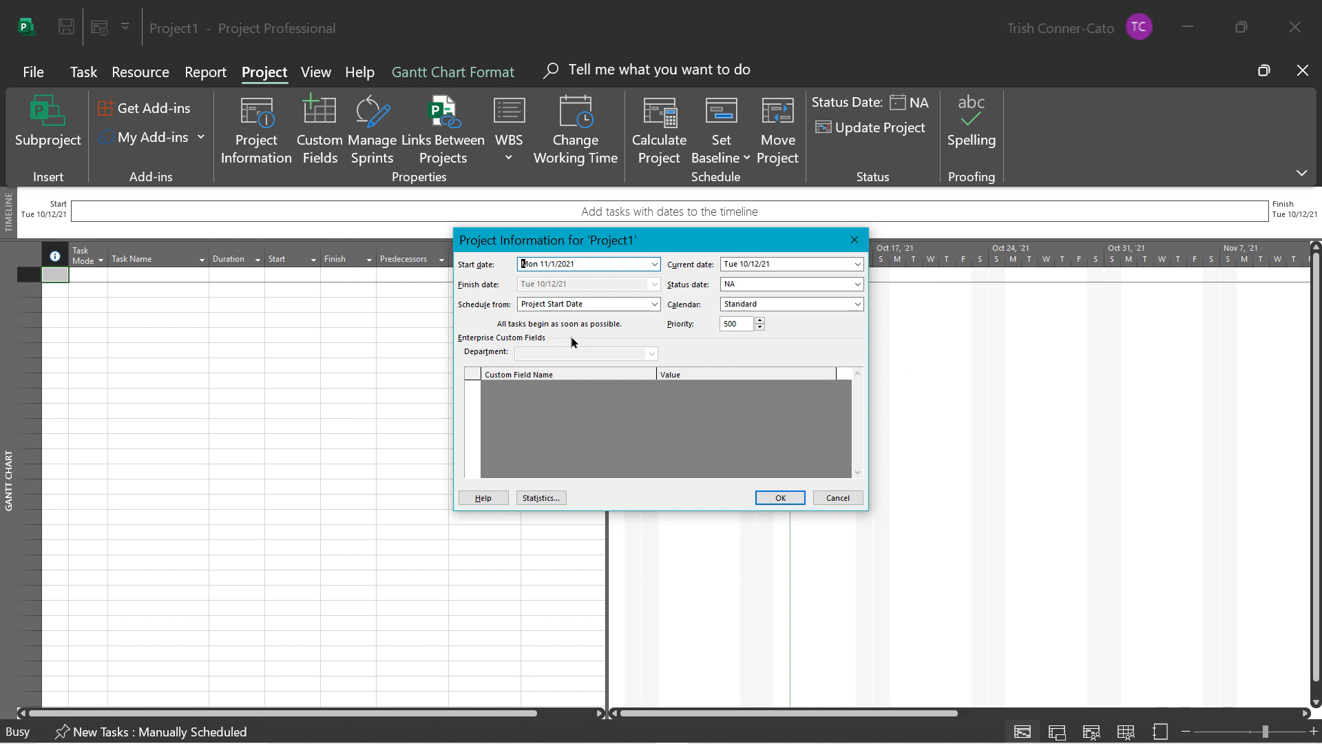
pyautogui.click(780, 498)
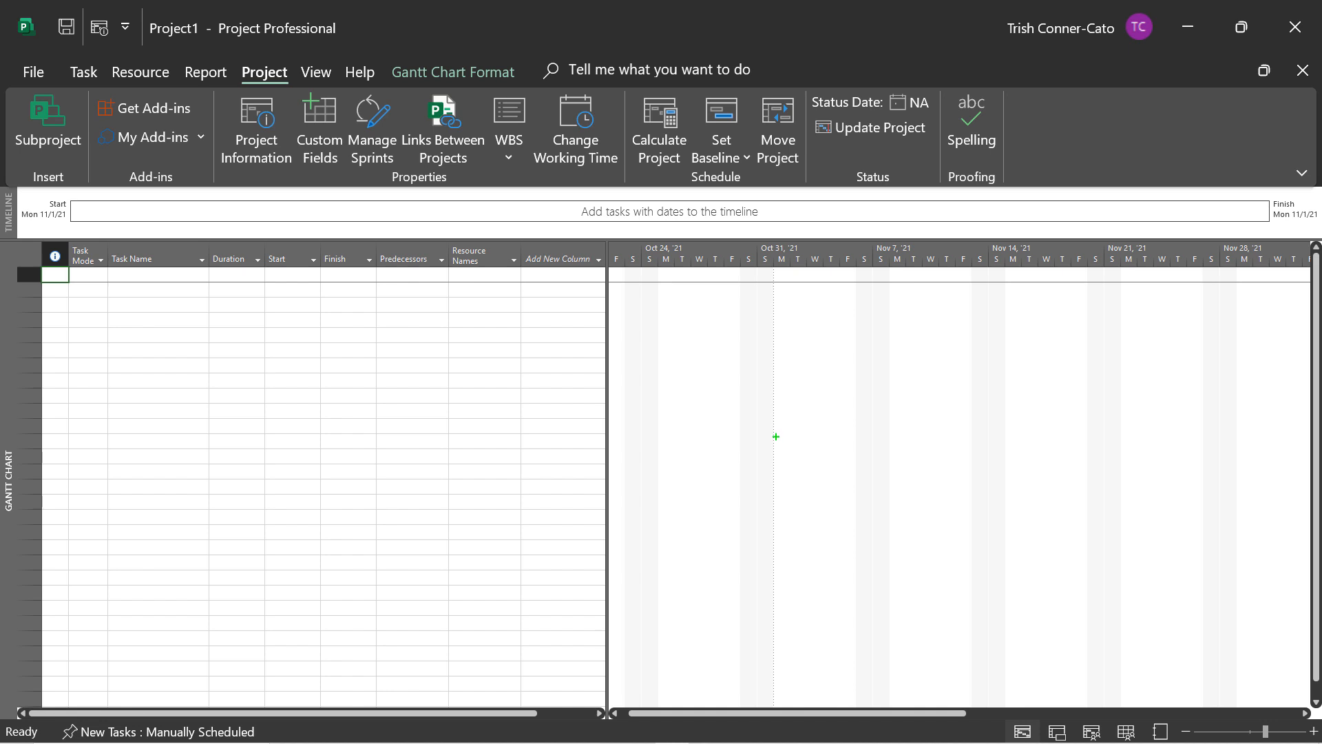
pyautogui.moveTo(776, 437); pyautogui.dragTo(981, 436)
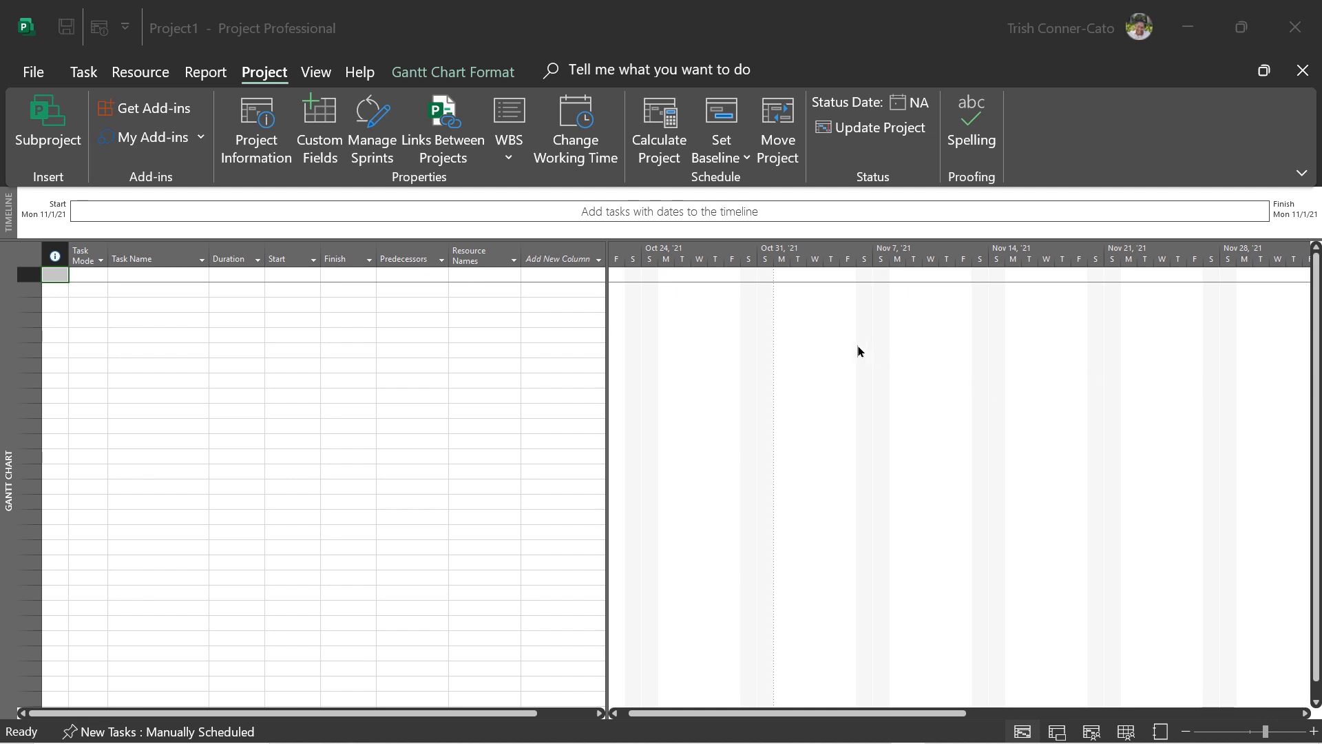
# Step: Create a new base calendar named "Remodel Project" as a copy of the Standard calendar
pyautogui.click(576, 136)
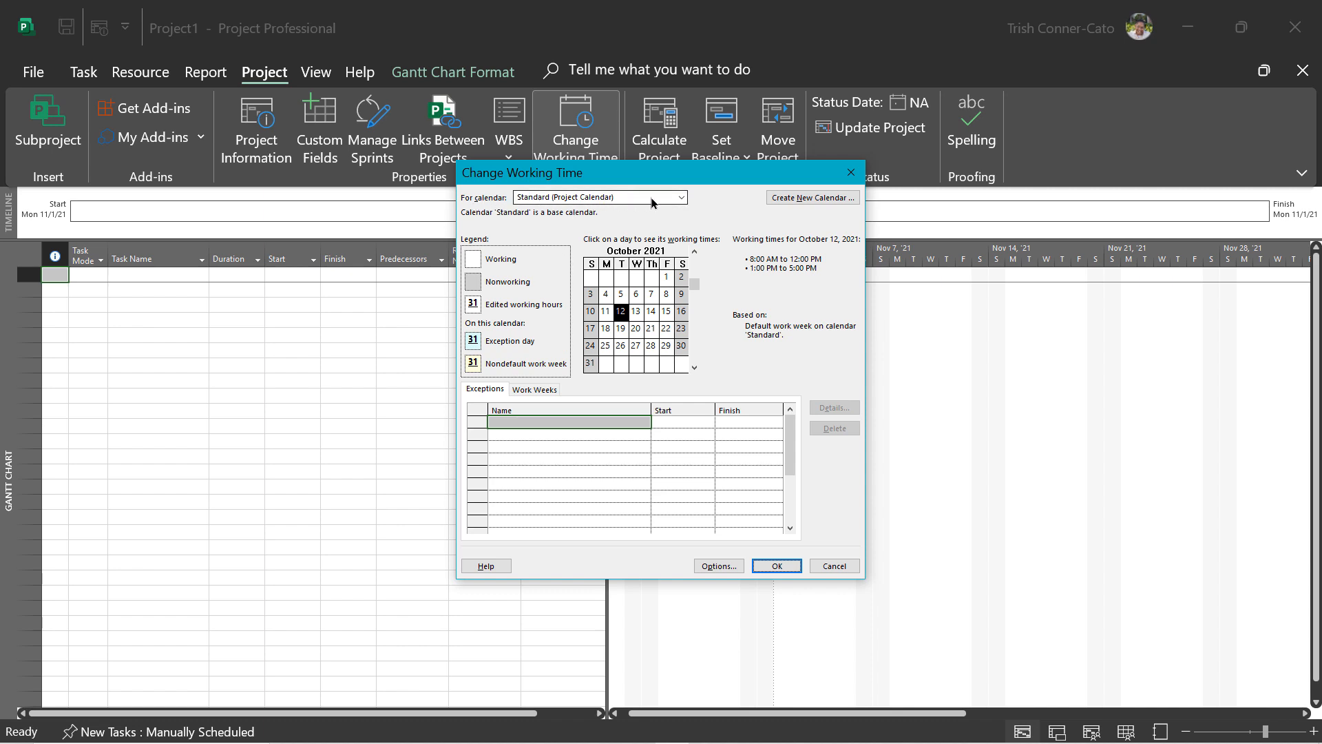
pyautogui.click(681, 197)
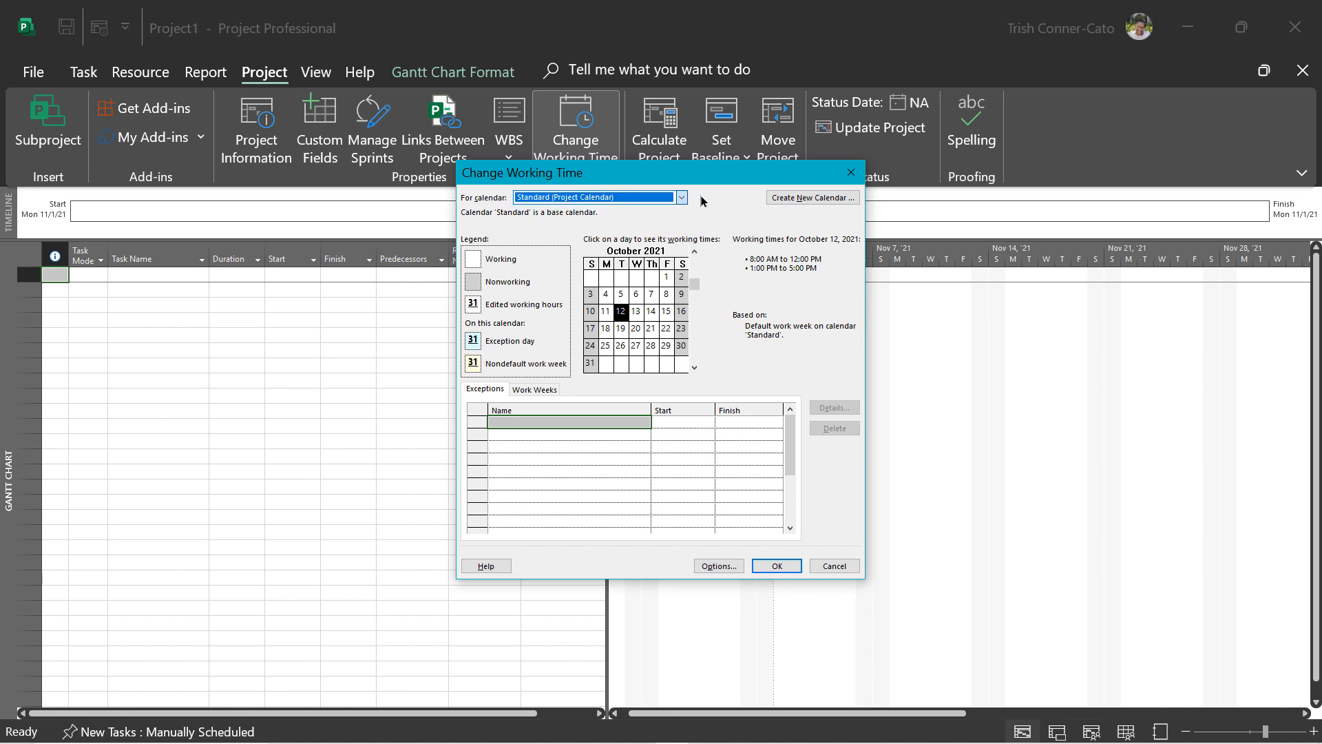
pyautogui.click(702, 200)
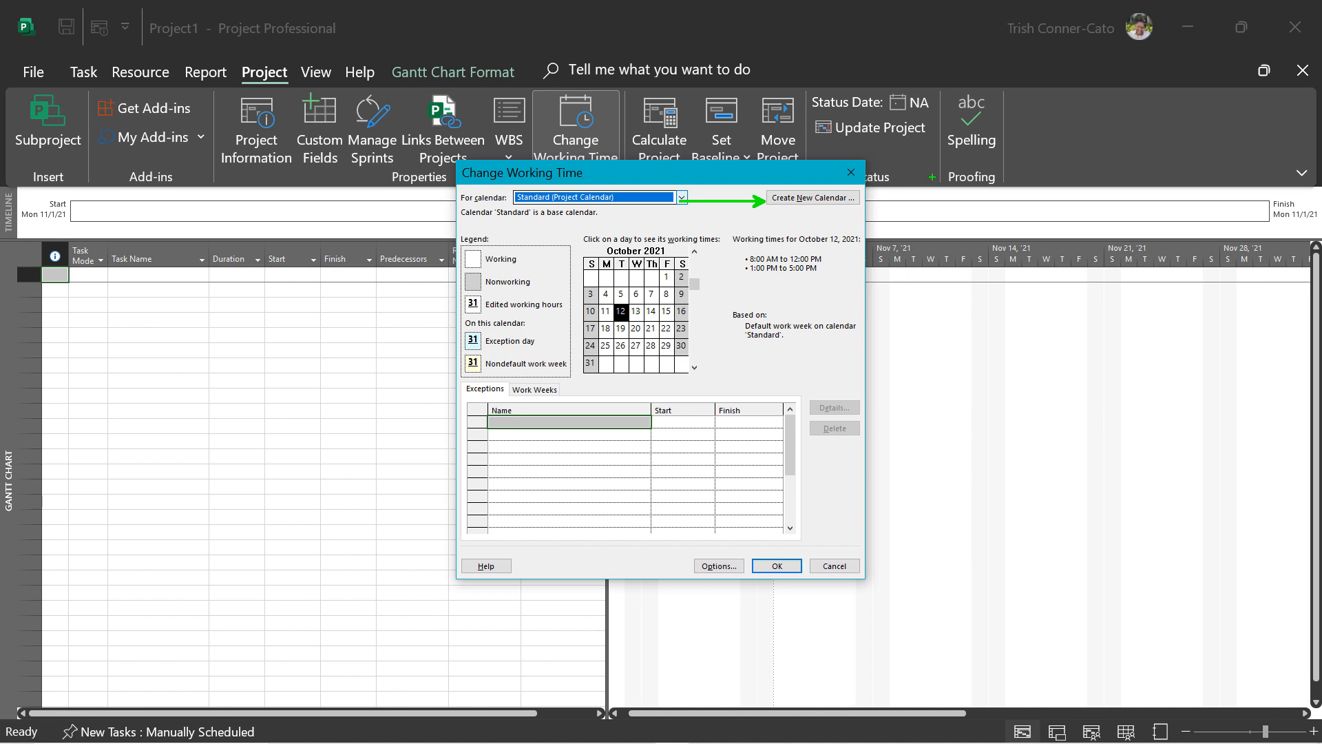
pyautogui.click(808, 199)
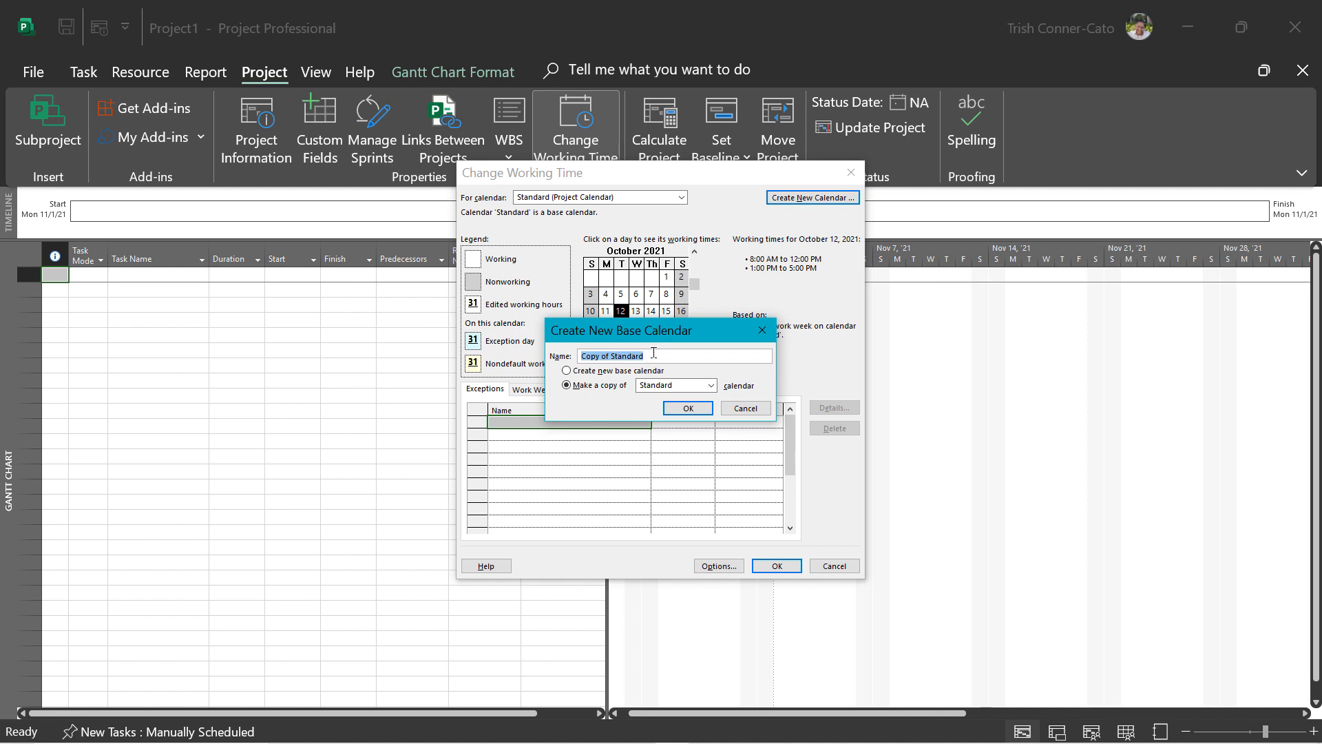
pyautogui.moveTo(653, 355); pyautogui.dragTo(524, 349)
pyautogui.write('Remodel Projecty')
pyautogui.press('BackSpace')
pyautogui.click(702, 409)
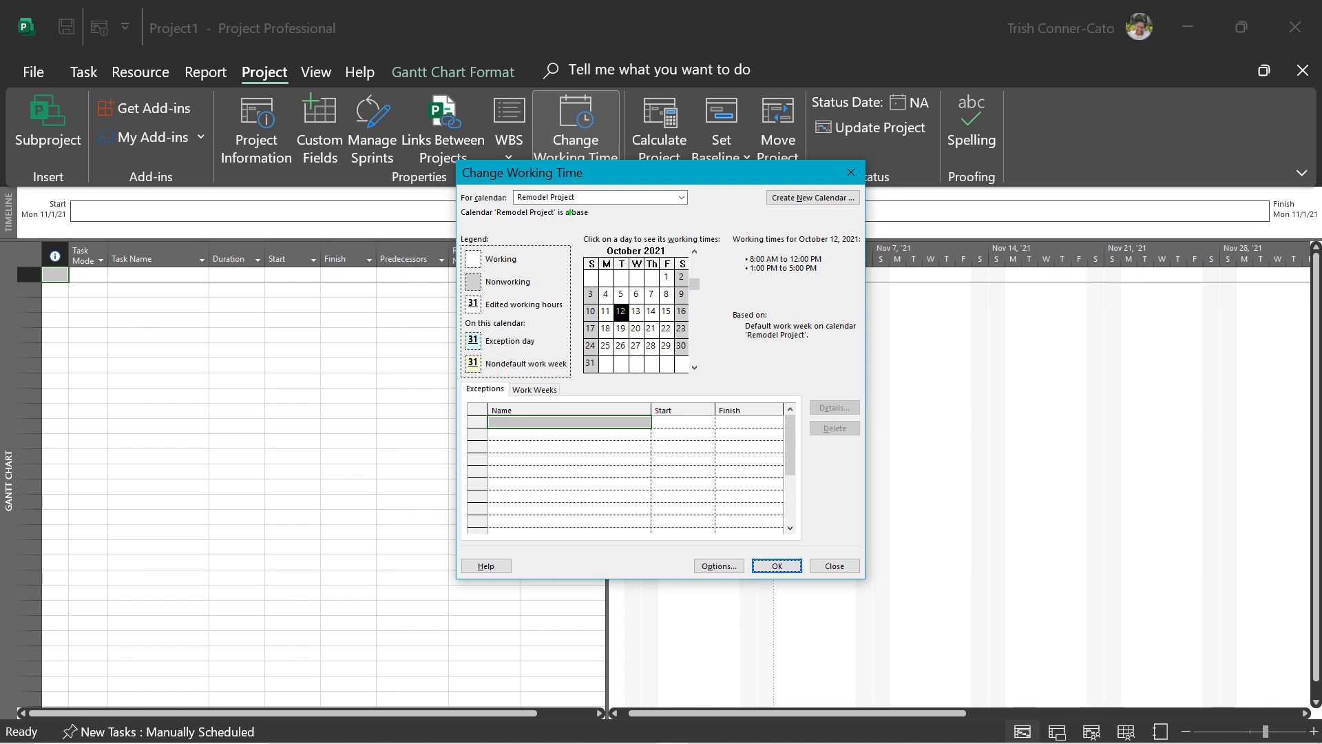
# Step: Add a "Thanksgiving Day" exception on November 25, 2021 to the Remodel Project calendar
pyautogui.moveTo(562, 203); pyautogui.dragTo(570, 260)
pyautogui.click(695, 368)
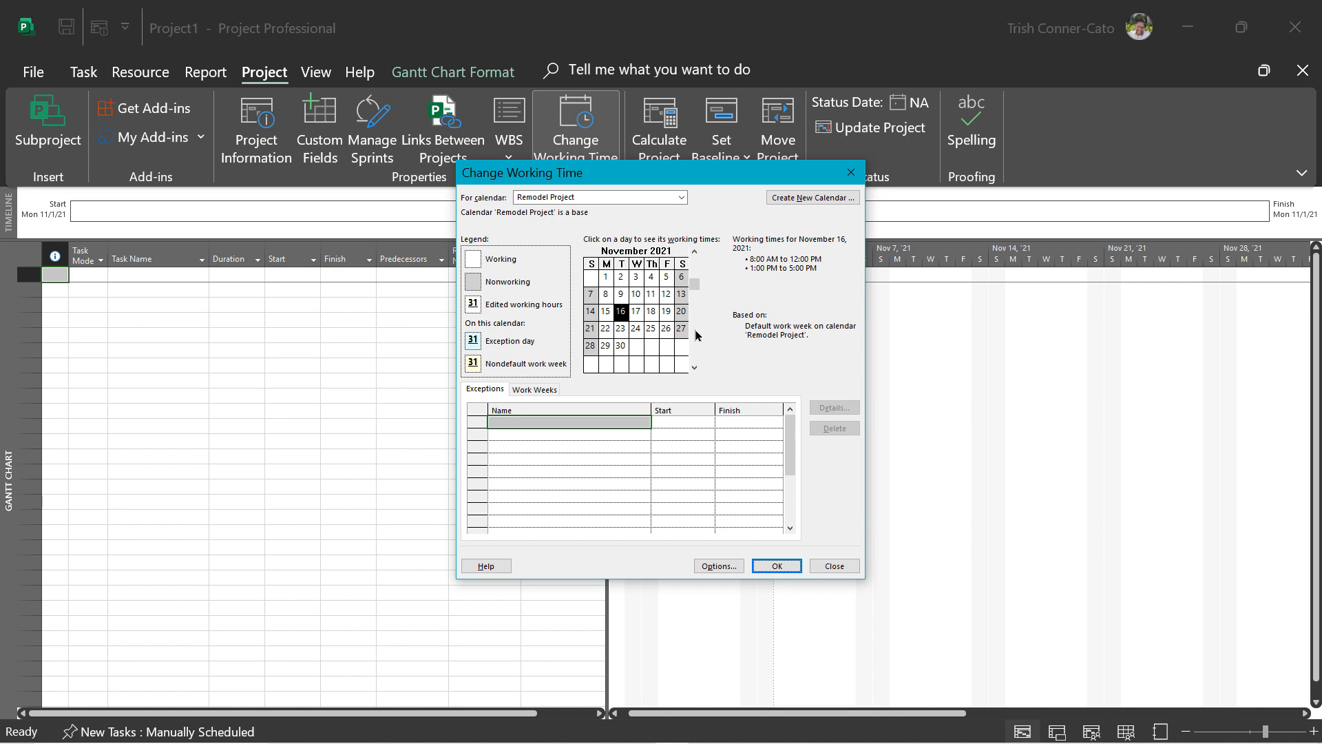
pyautogui.click(651, 331)
pyautogui.click(503, 423)
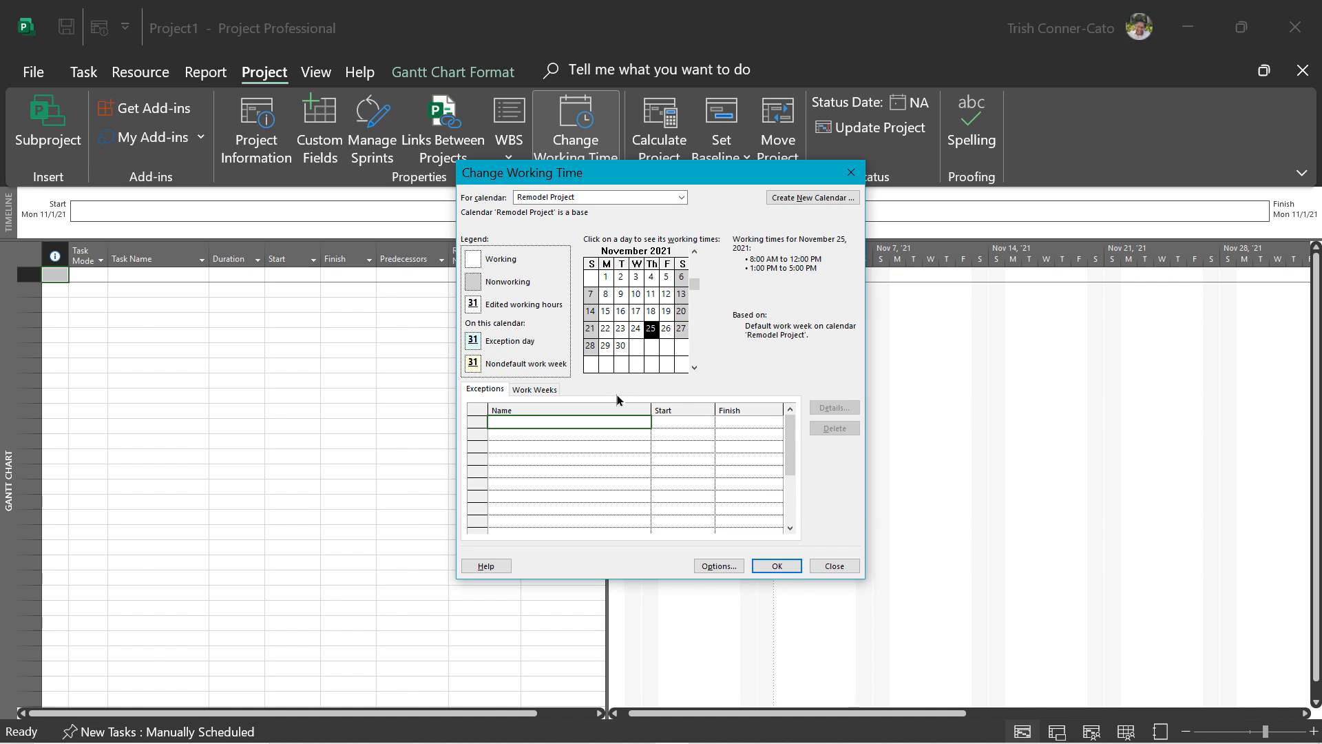
pyautogui.write('Thanksgiving Day')
pyautogui.press('Return')
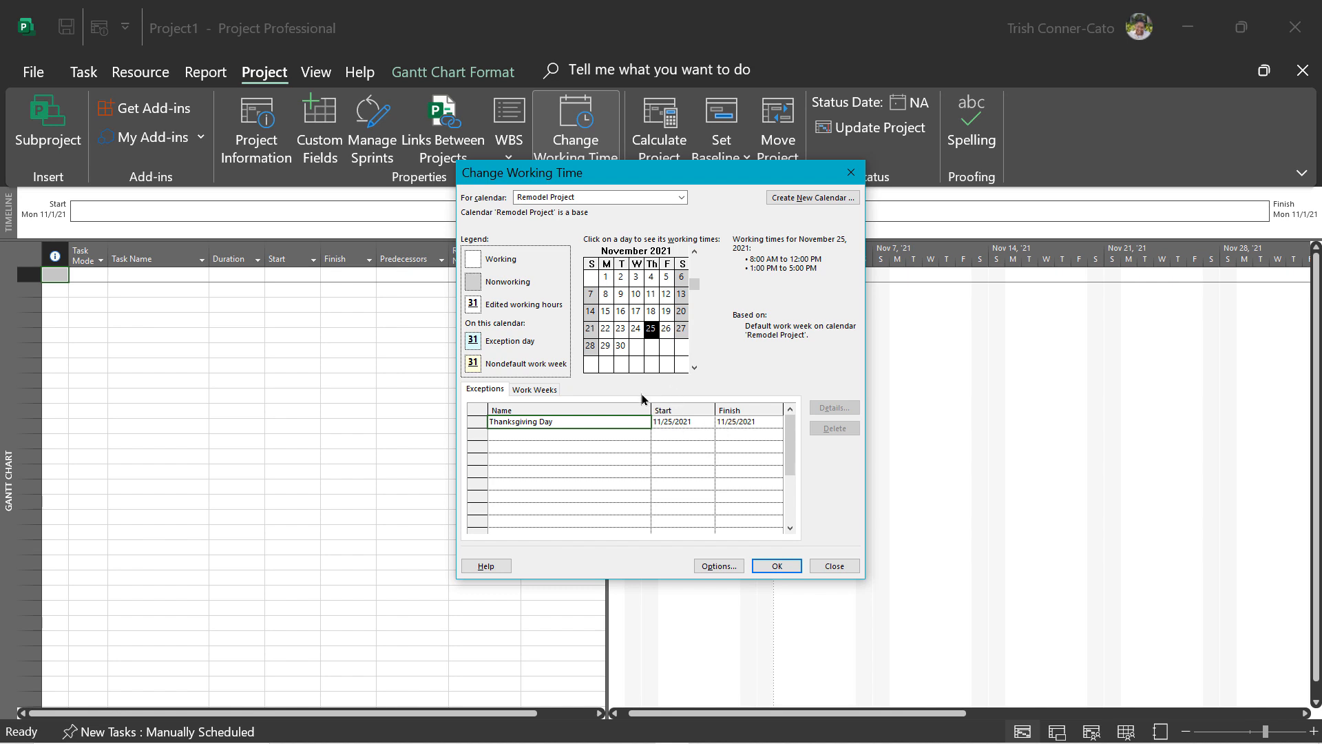
pyautogui.click(560, 436)
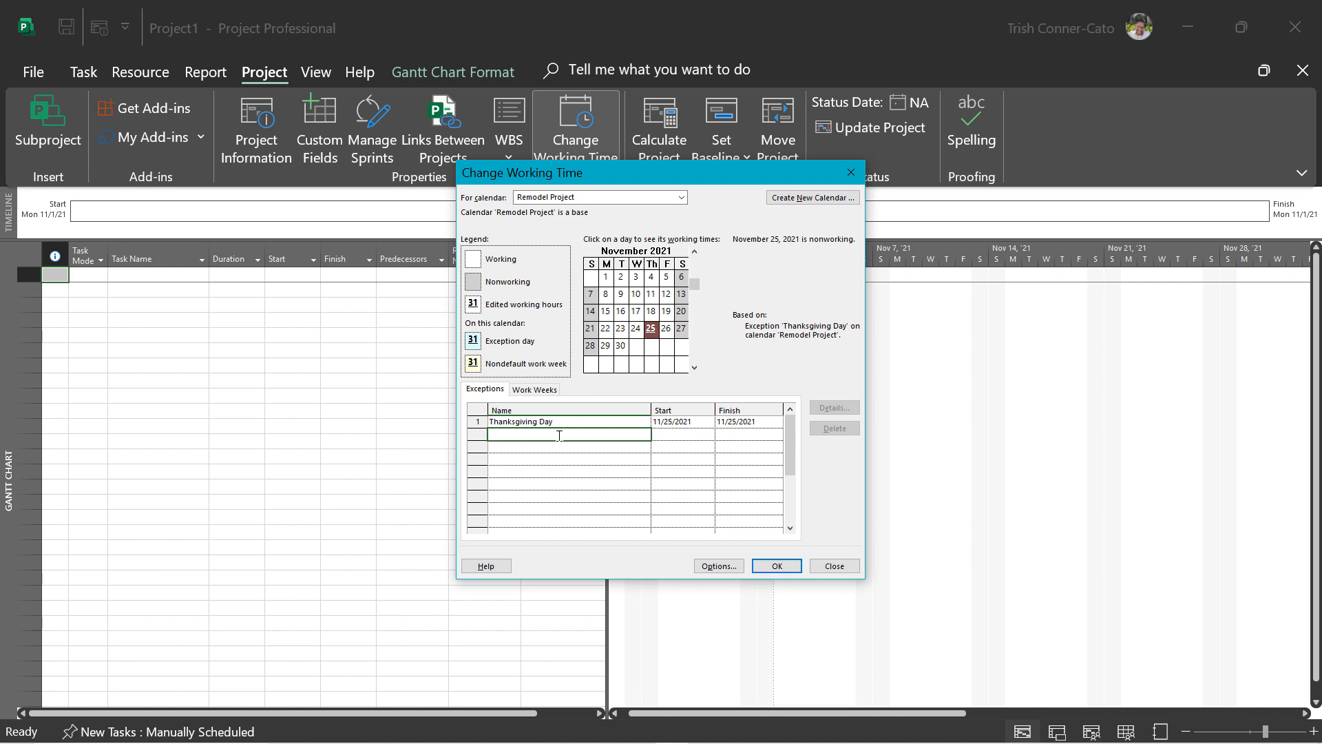
# Step: Add a "Day after Thanksgiving" exception on November 26, 2021 to the Remodel Project calendar
pyautogui.click(667, 332)
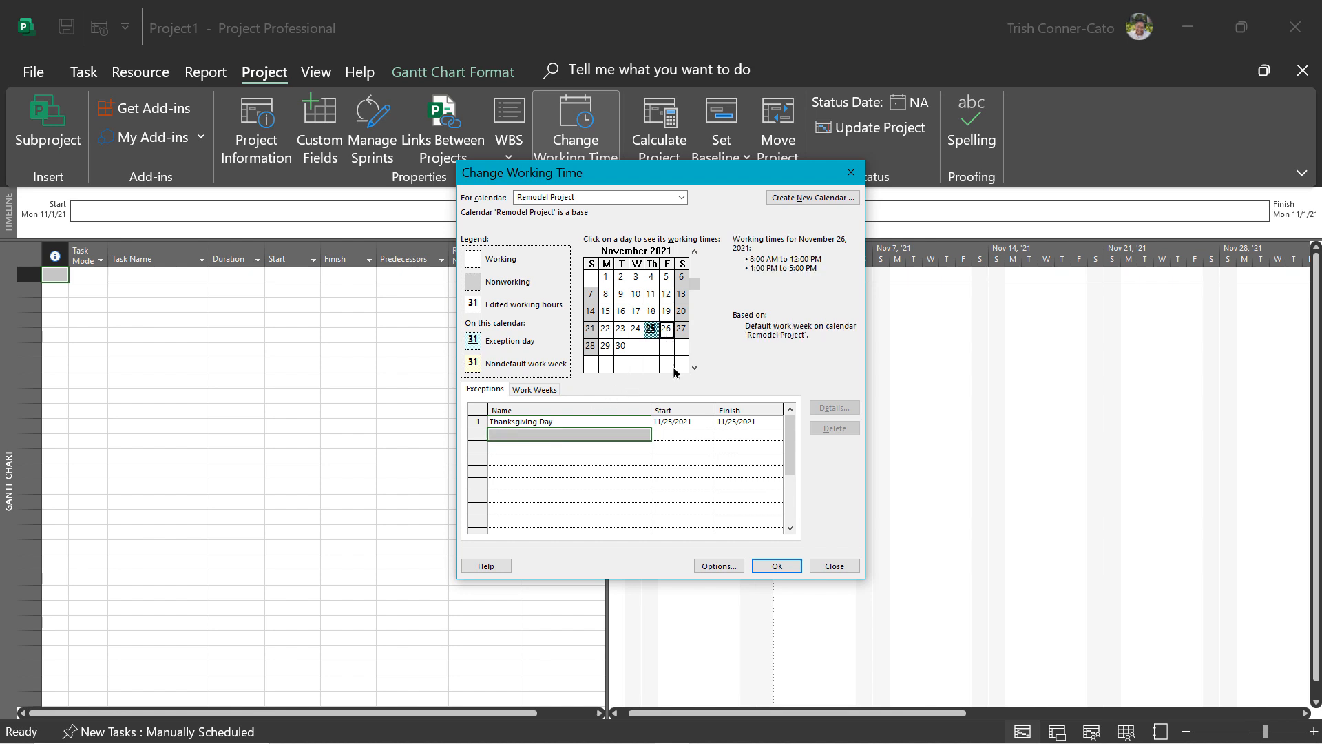
pyautogui.click(513, 433)
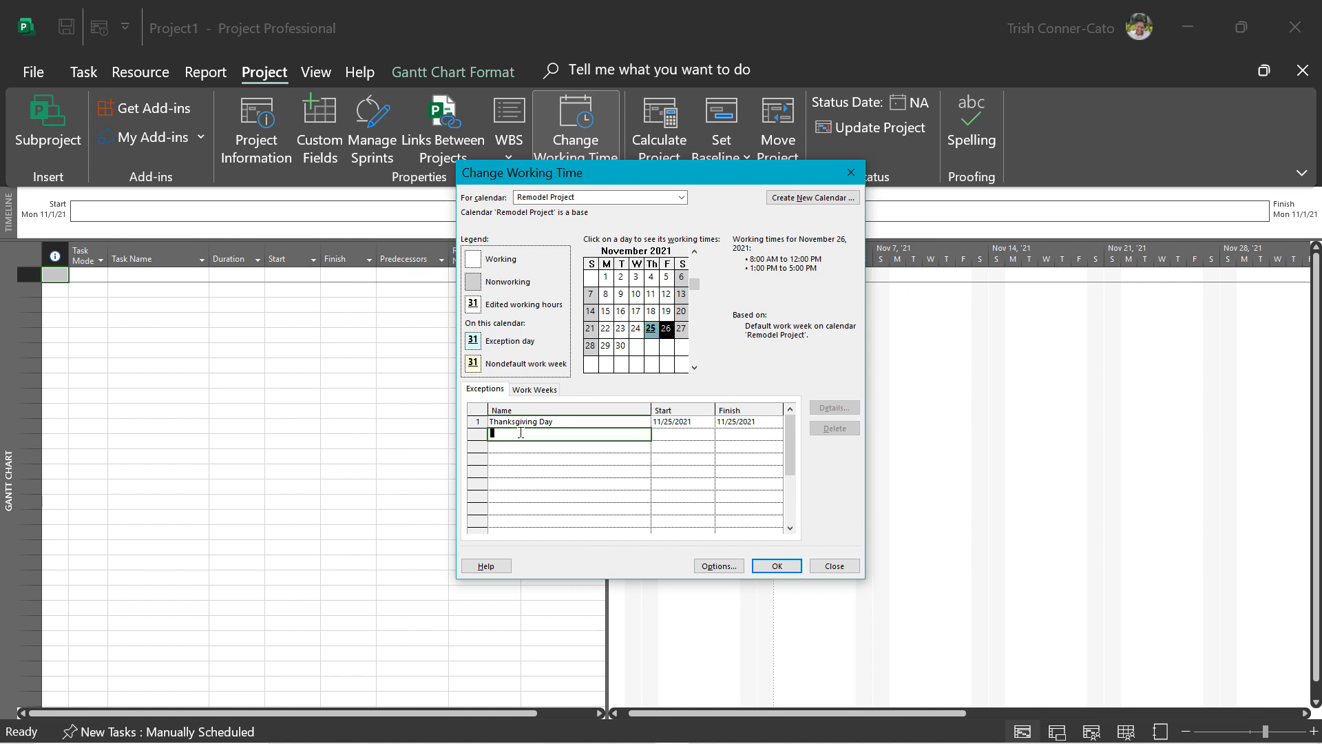
pyautogui.write('ay after Thanksgiving')
pyautogui.press('Return')
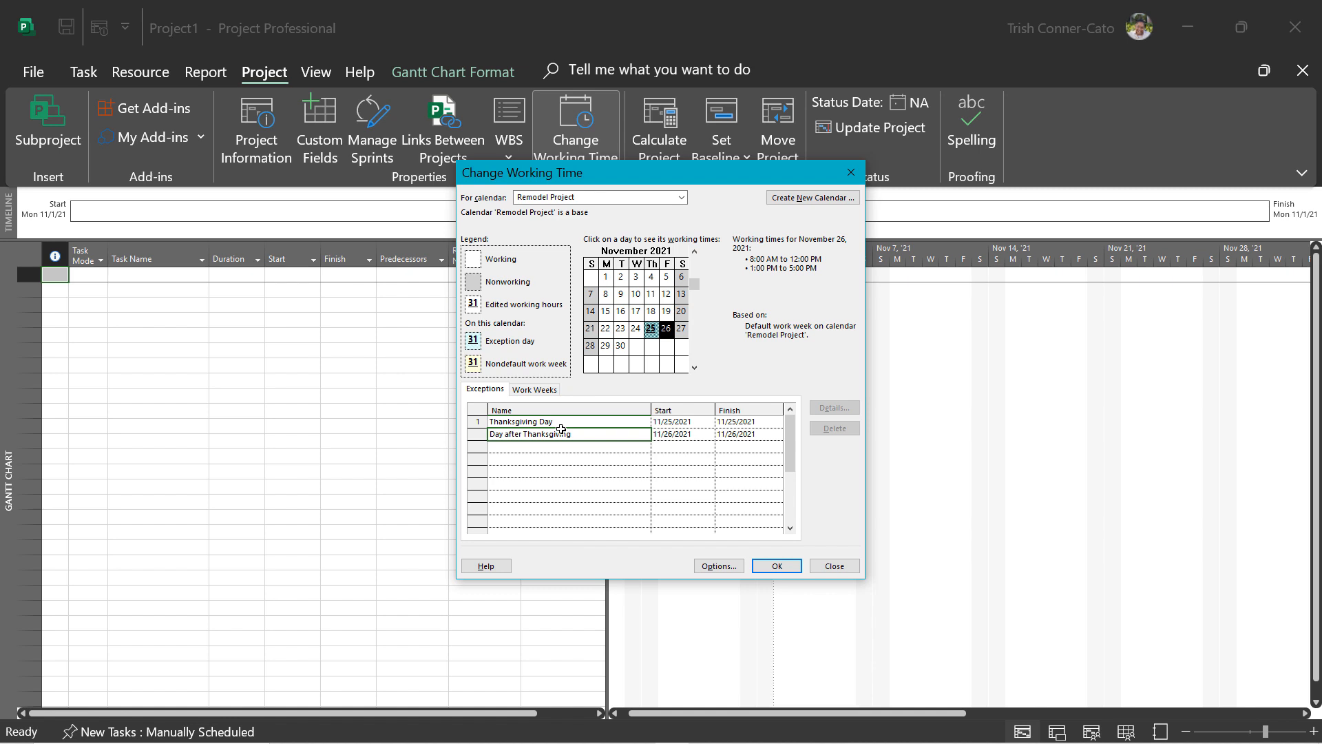
# Step: Make the Thanksgiving Day exception recur yearly on the fourth Thursday of November, ending by 11/25/2050
pyautogui.press('Return')
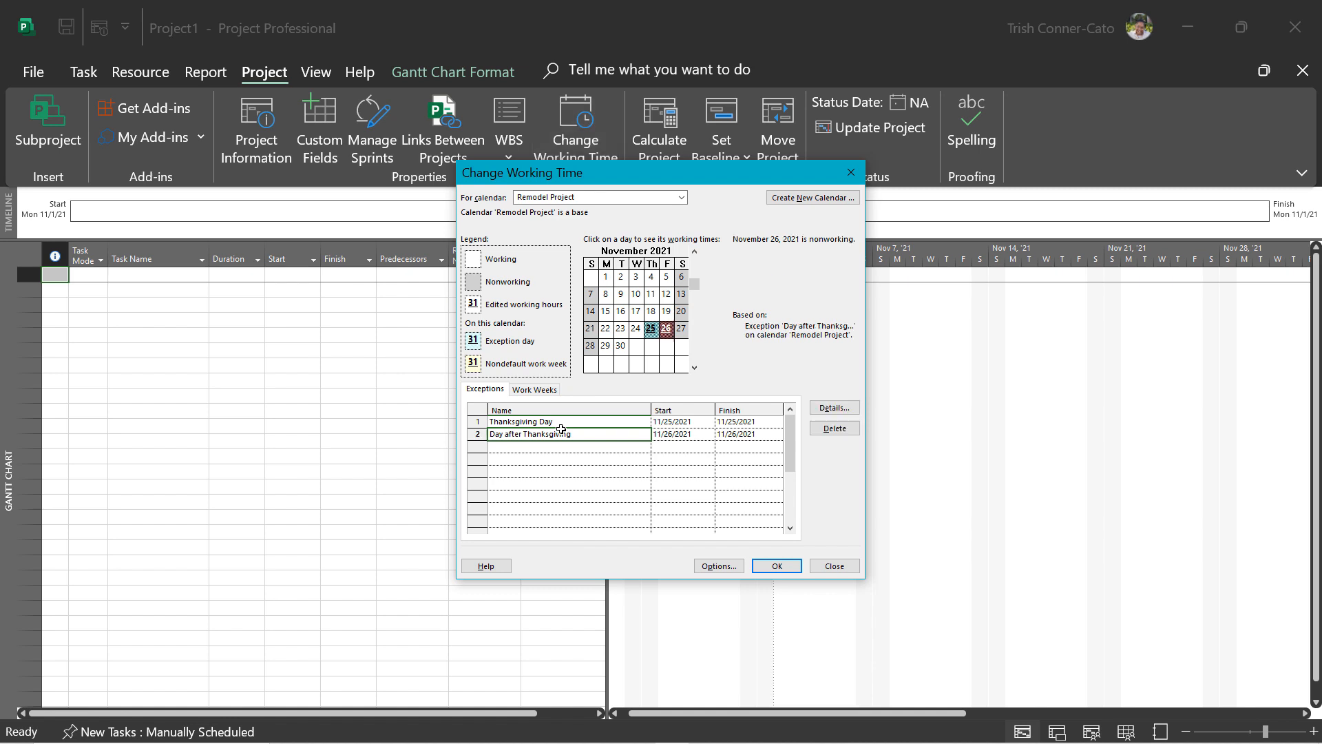
pyautogui.click(527, 423)
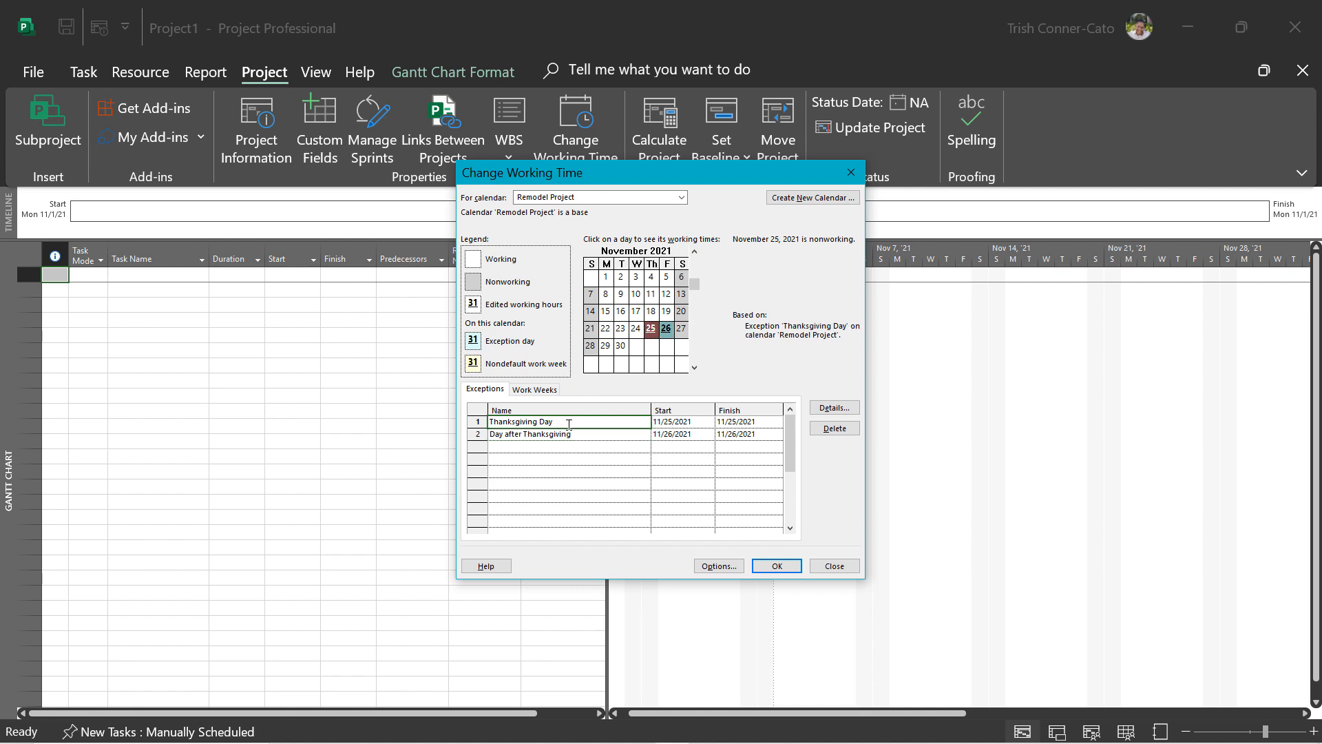
pyautogui.click(822, 410)
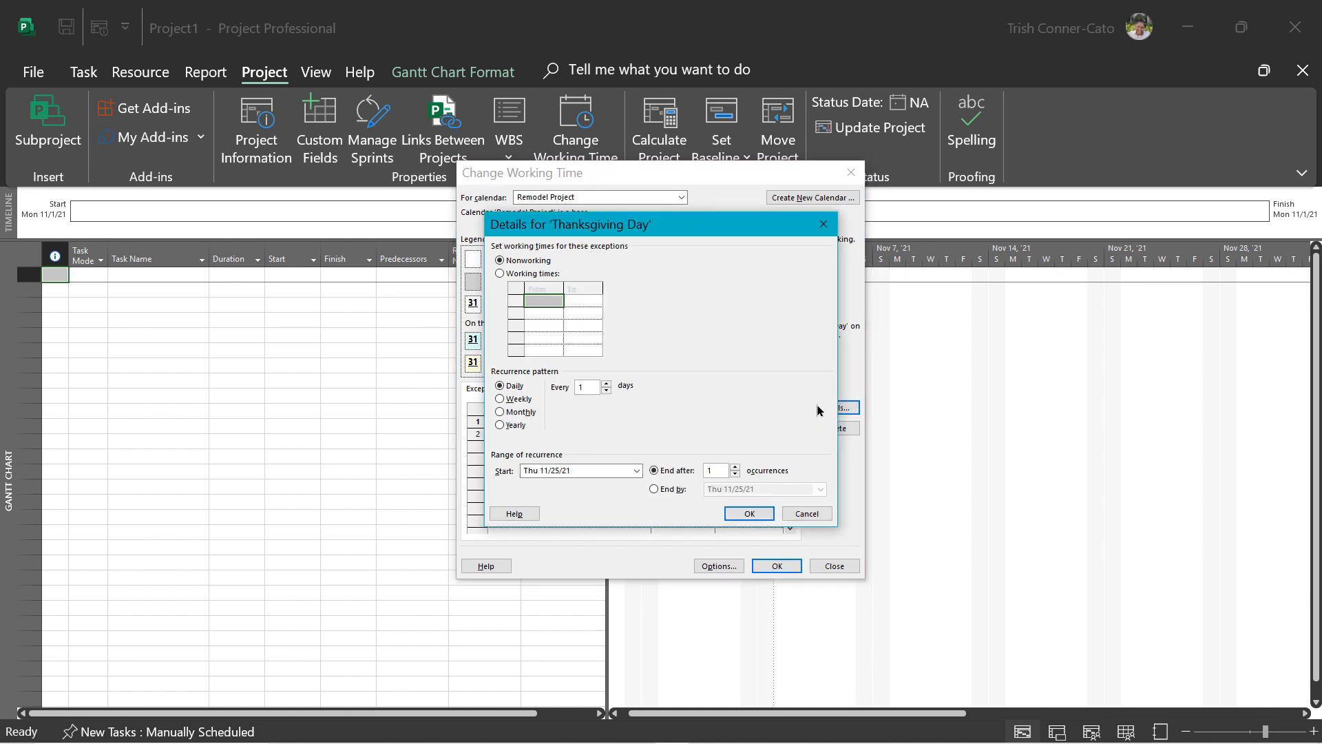
pyautogui.click(500, 425)
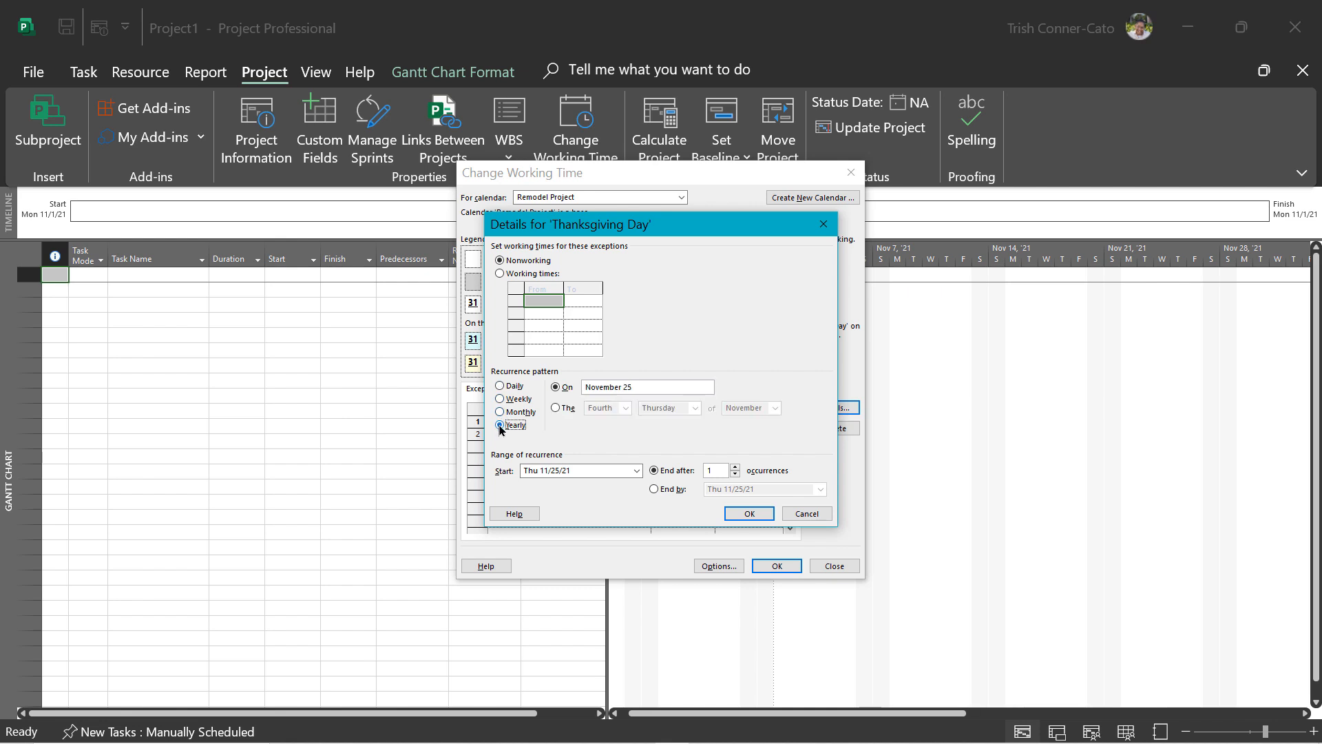
pyautogui.click(557, 409)
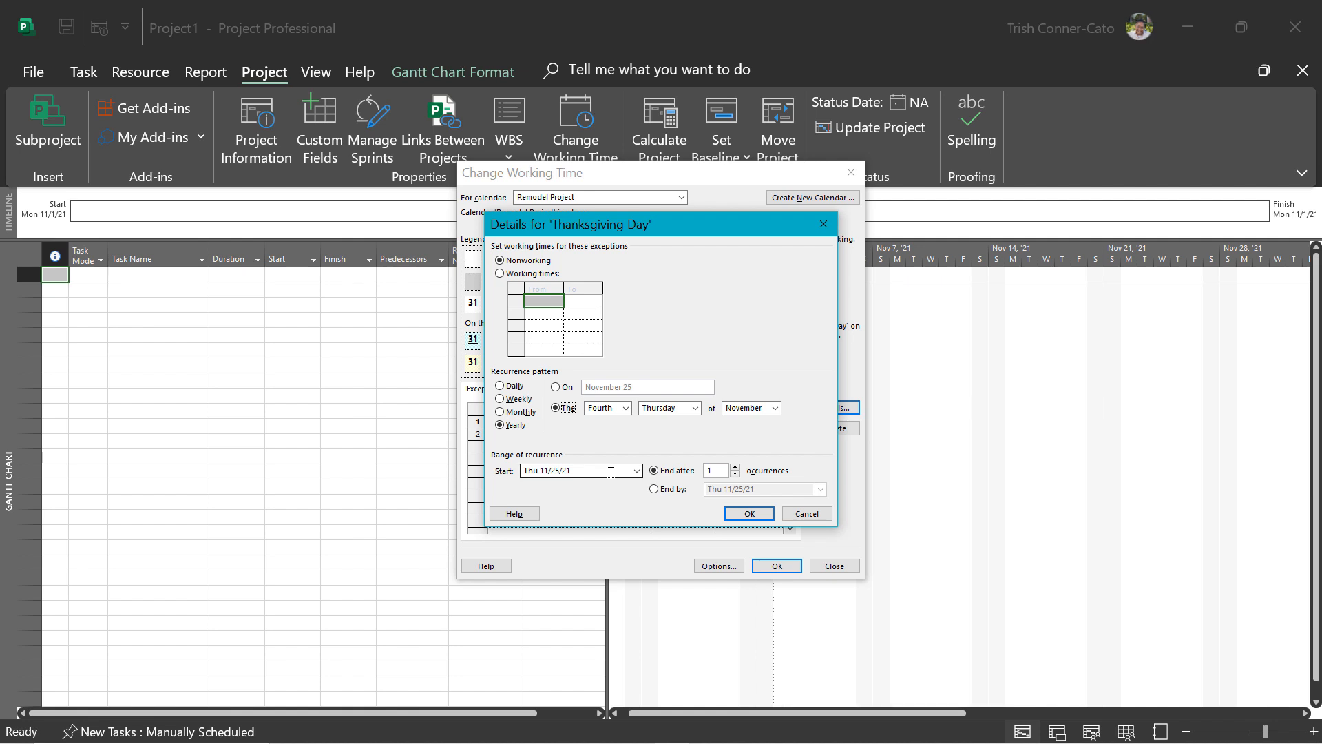
pyautogui.click(655, 489)
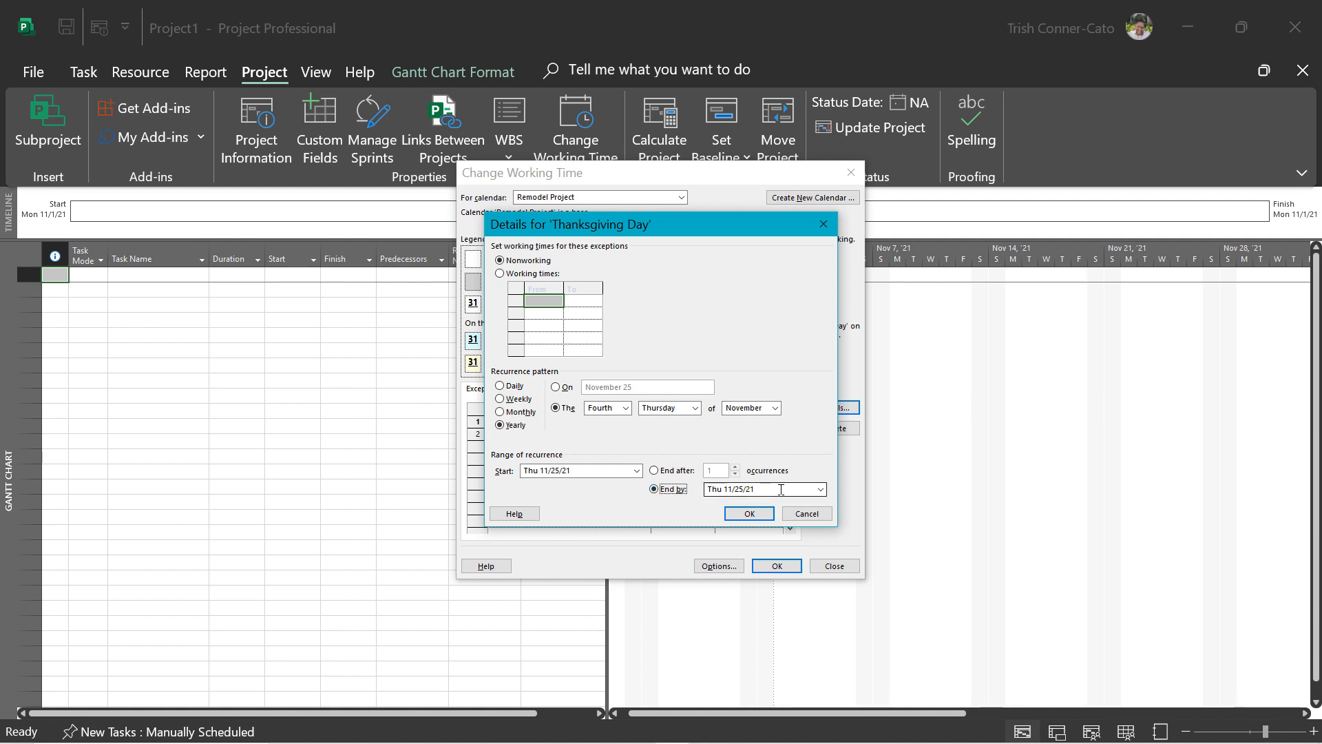
pyautogui.click(761, 486)
pyautogui.click(756, 488)
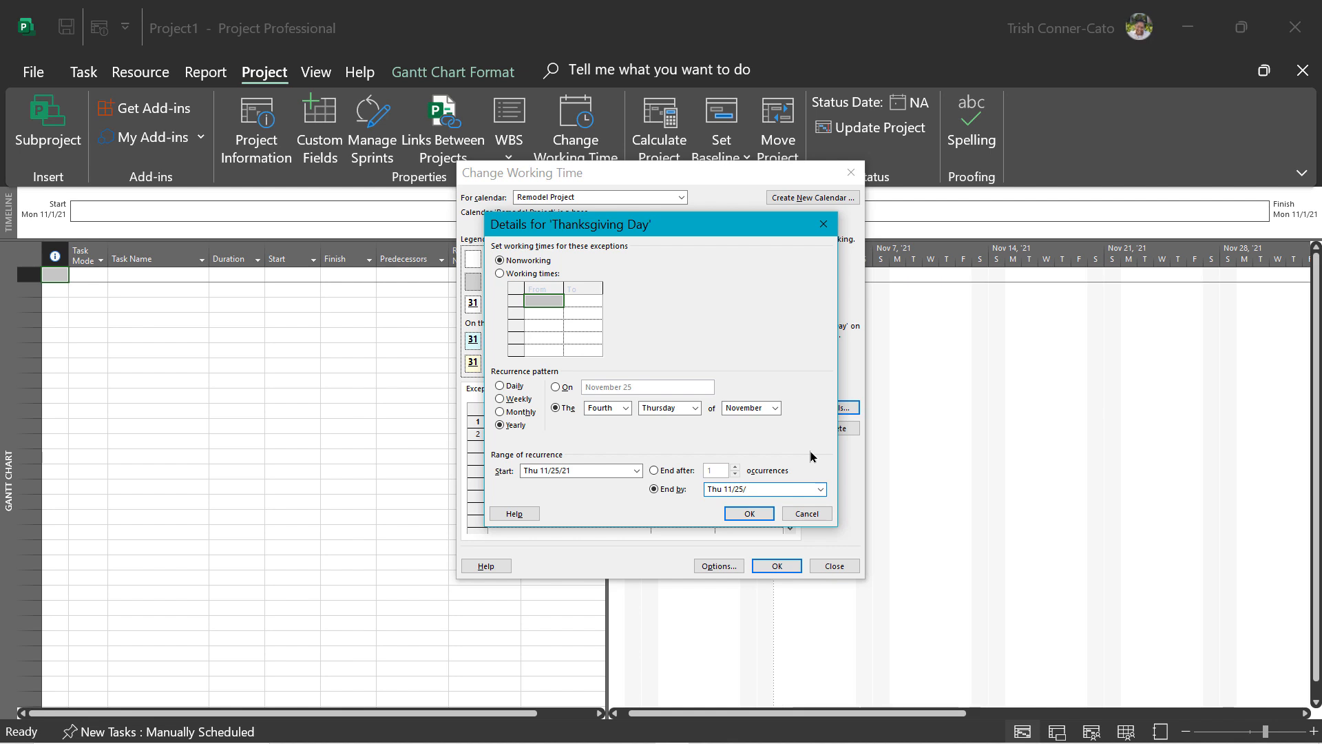
pyautogui.write('2050')
pyautogui.click(751, 517)
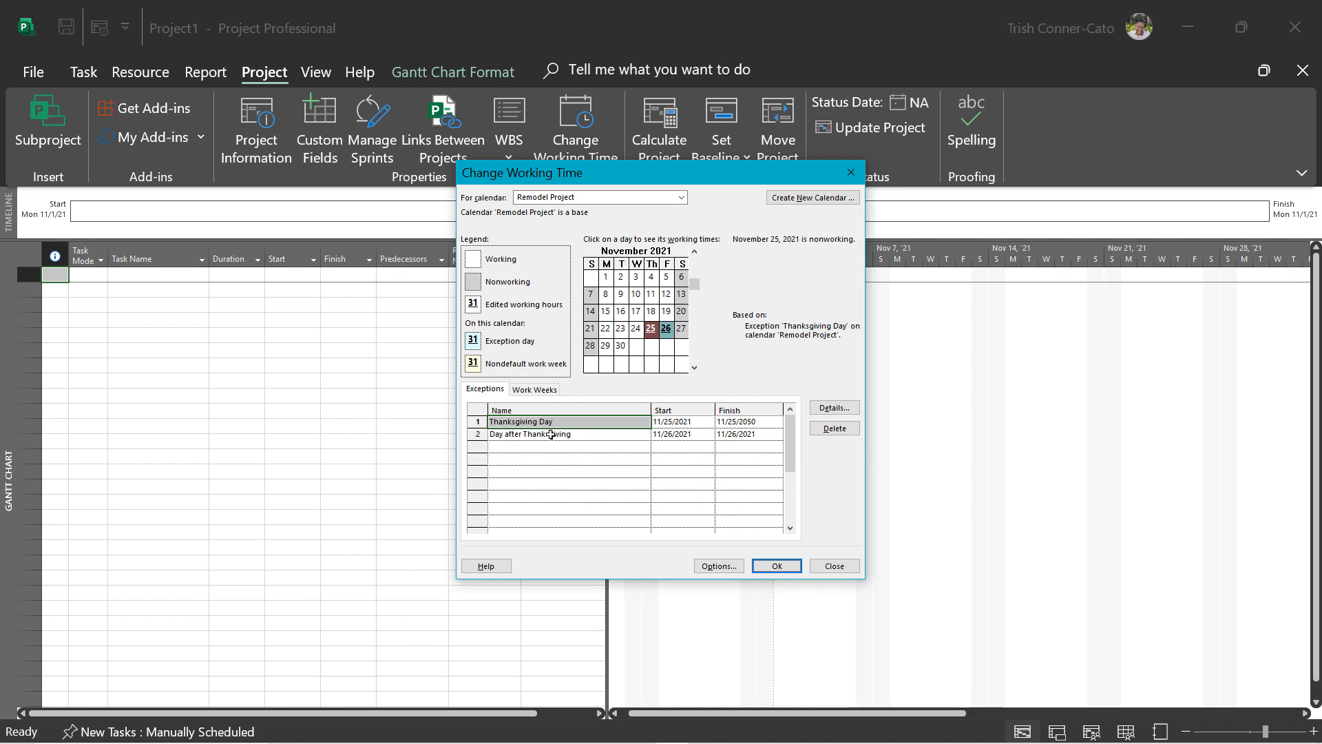
# Step: Make the Day after Thanksgiving exception recur yearly on the fourth Friday of November, ending by 11/26/2050
pyautogui.click(544, 435)
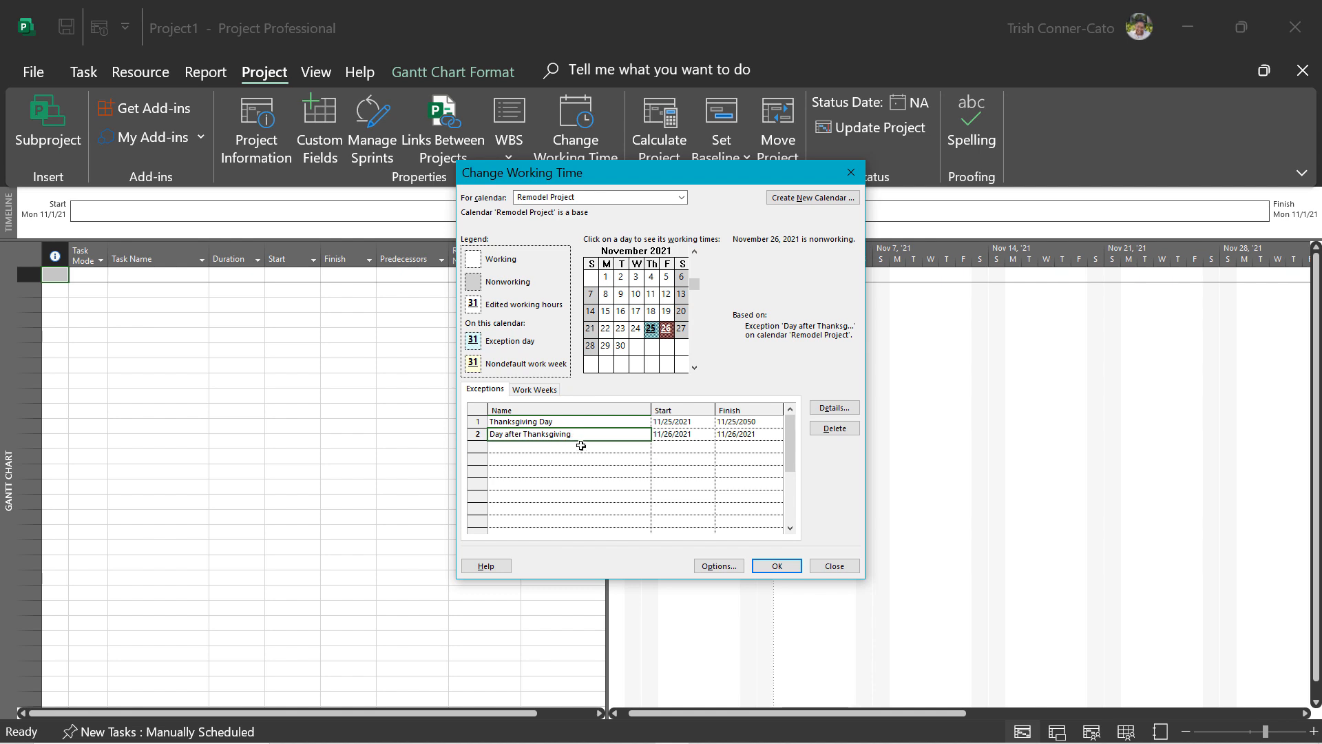
pyautogui.click(830, 408)
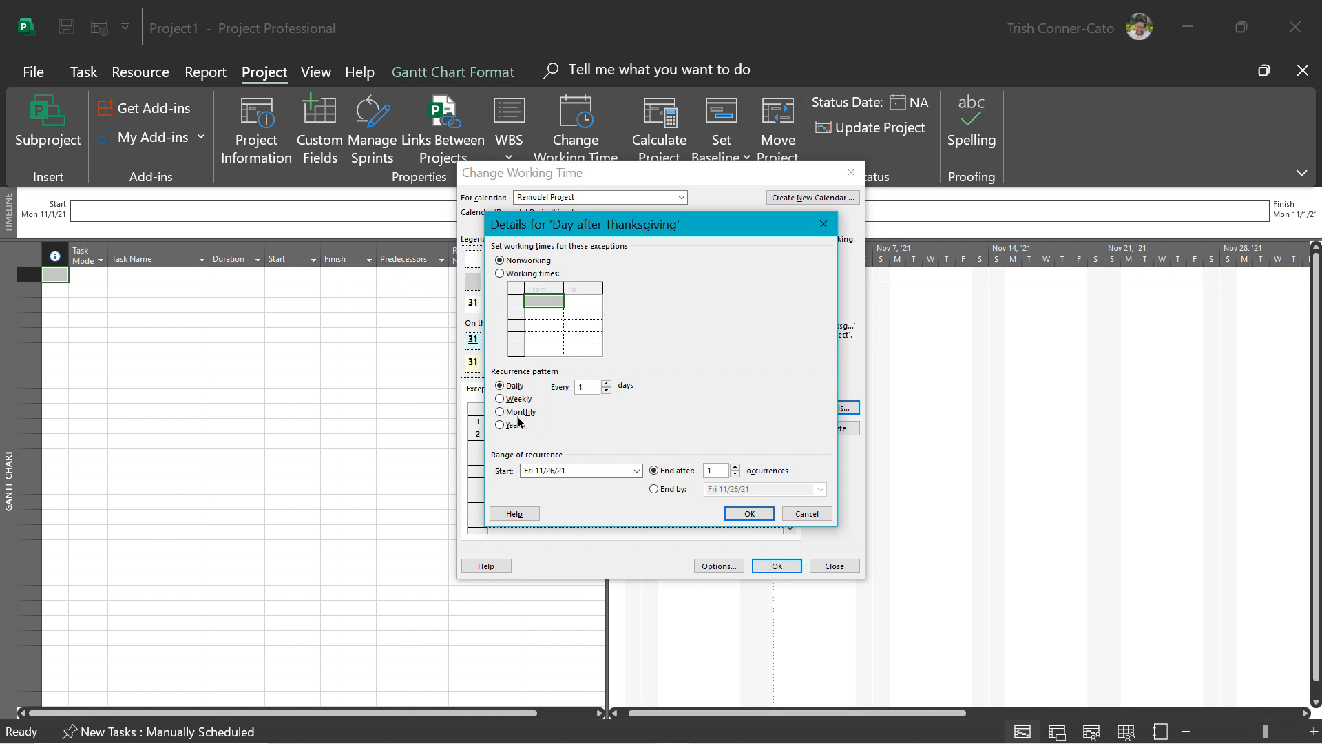
pyautogui.click(501, 426)
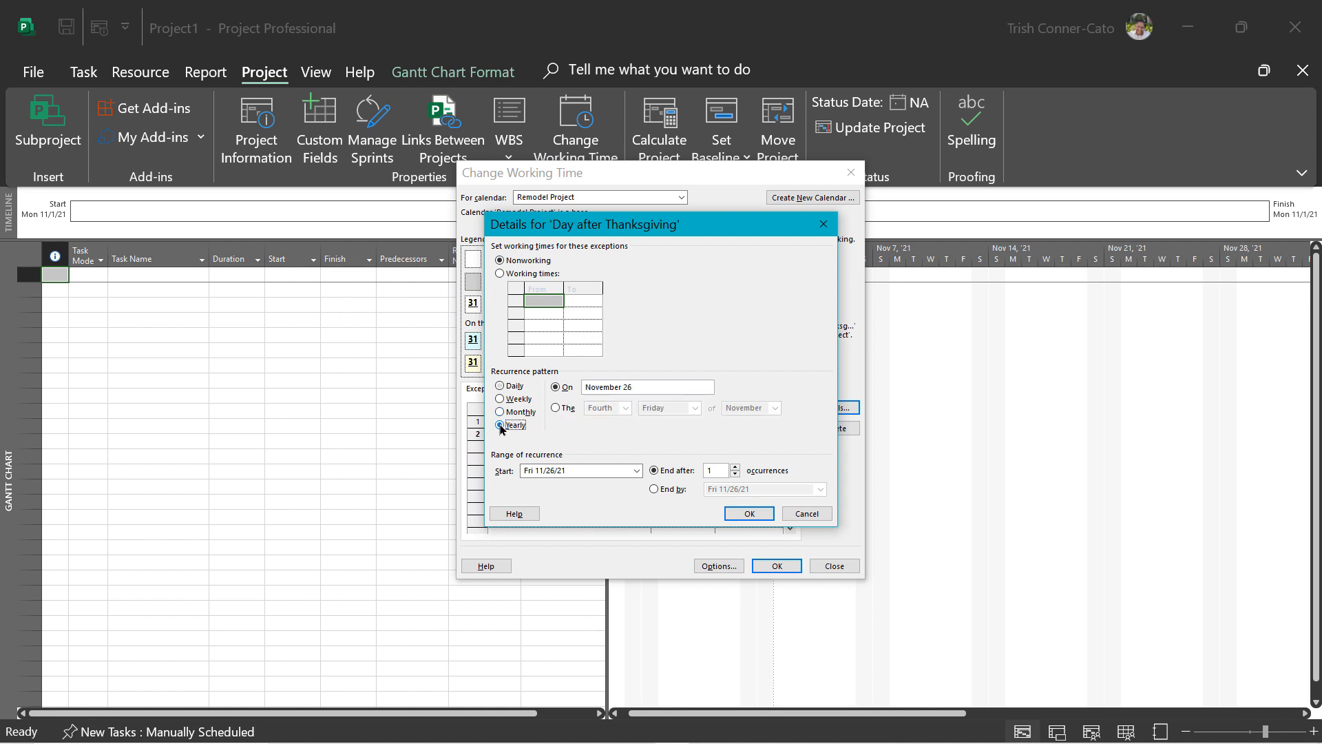
pyautogui.click(556, 409)
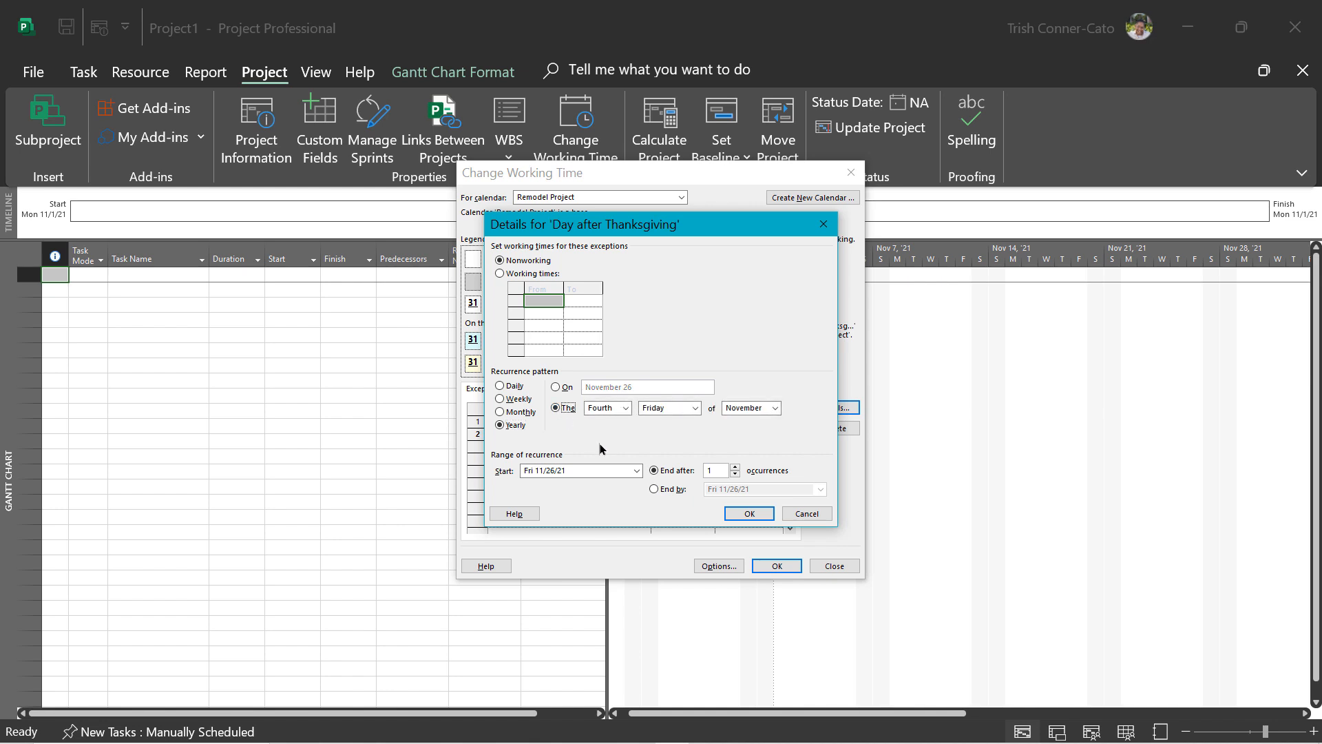
pyautogui.click(654, 491)
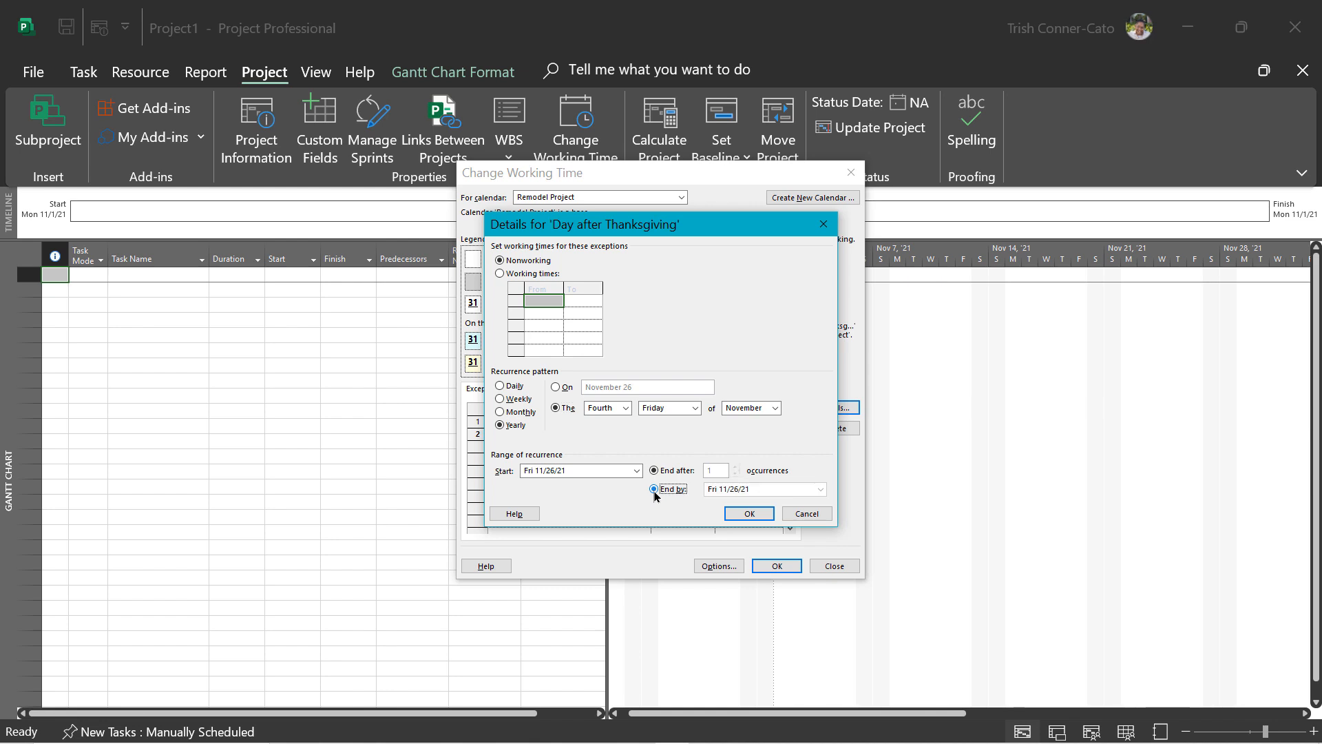
pyautogui.click(735, 488)
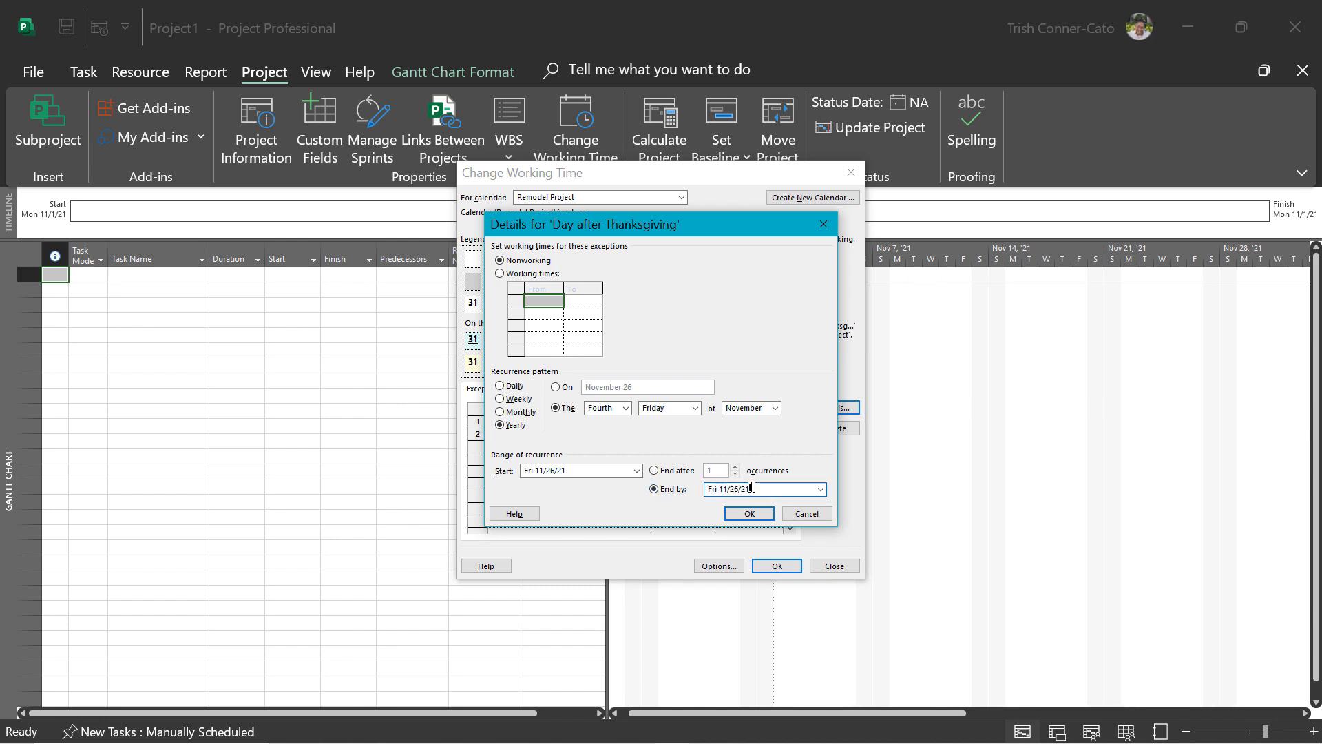
pyautogui.press('BackSpace')
pyautogui.write('050')
pyautogui.click(749, 514)
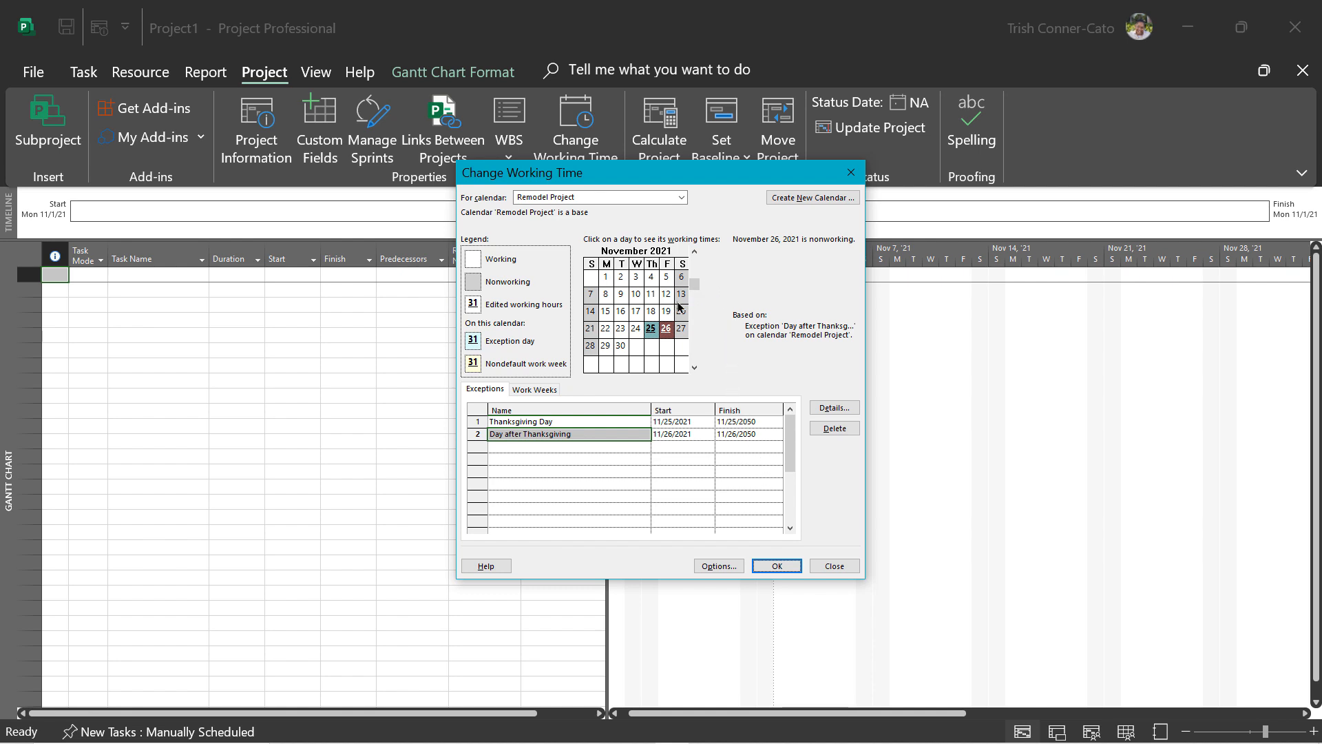
# Step: Check the working times for November 18, 25 and 24, 2021, and save the Remodel Project calendar changes
pyautogui.click(653, 313)
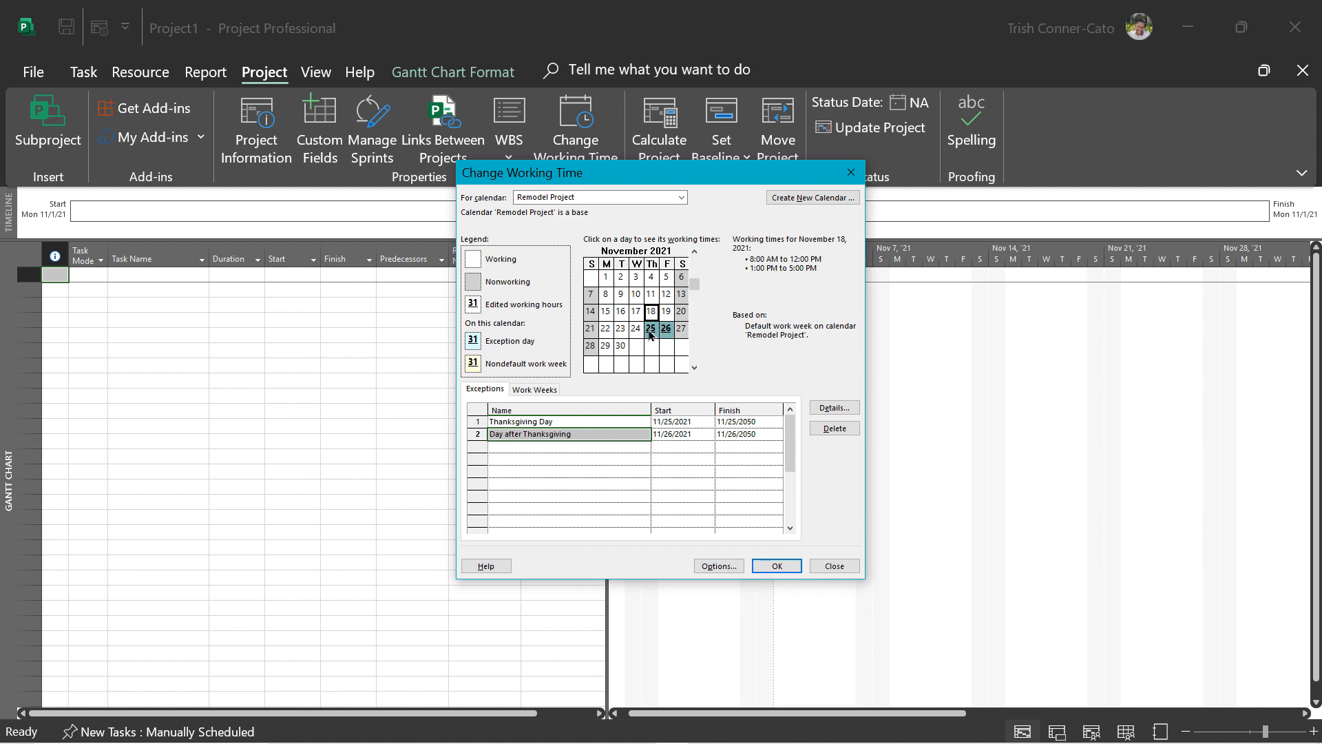
pyautogui.click(651, 330)
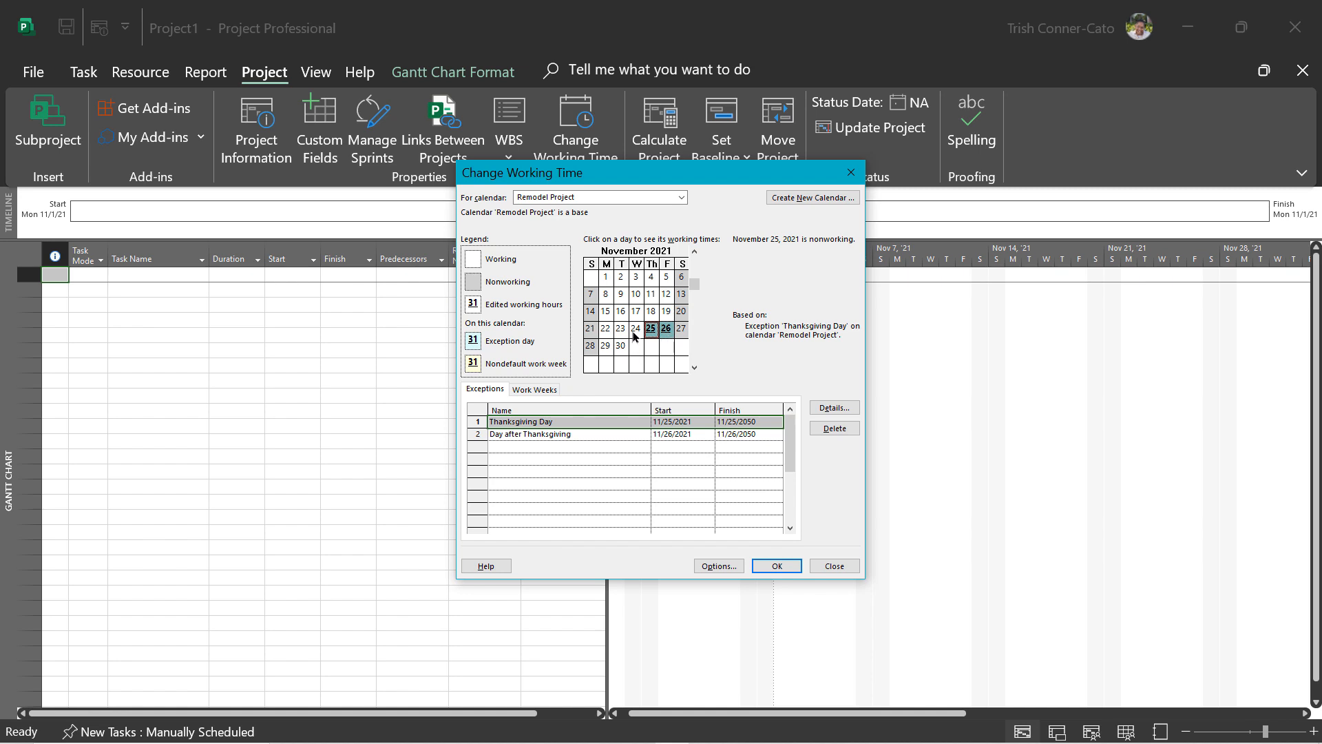
pyautogui.click(635, 334)
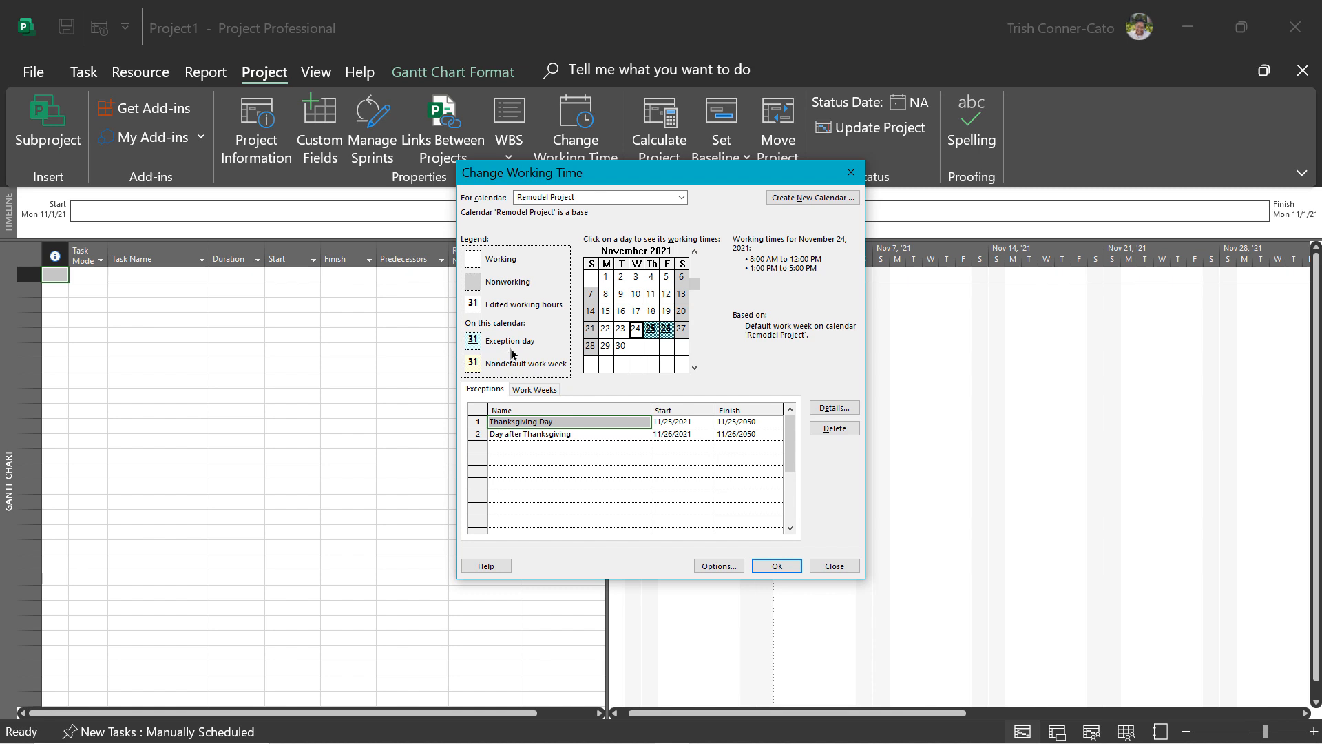
pyautogui.click(786, 573)
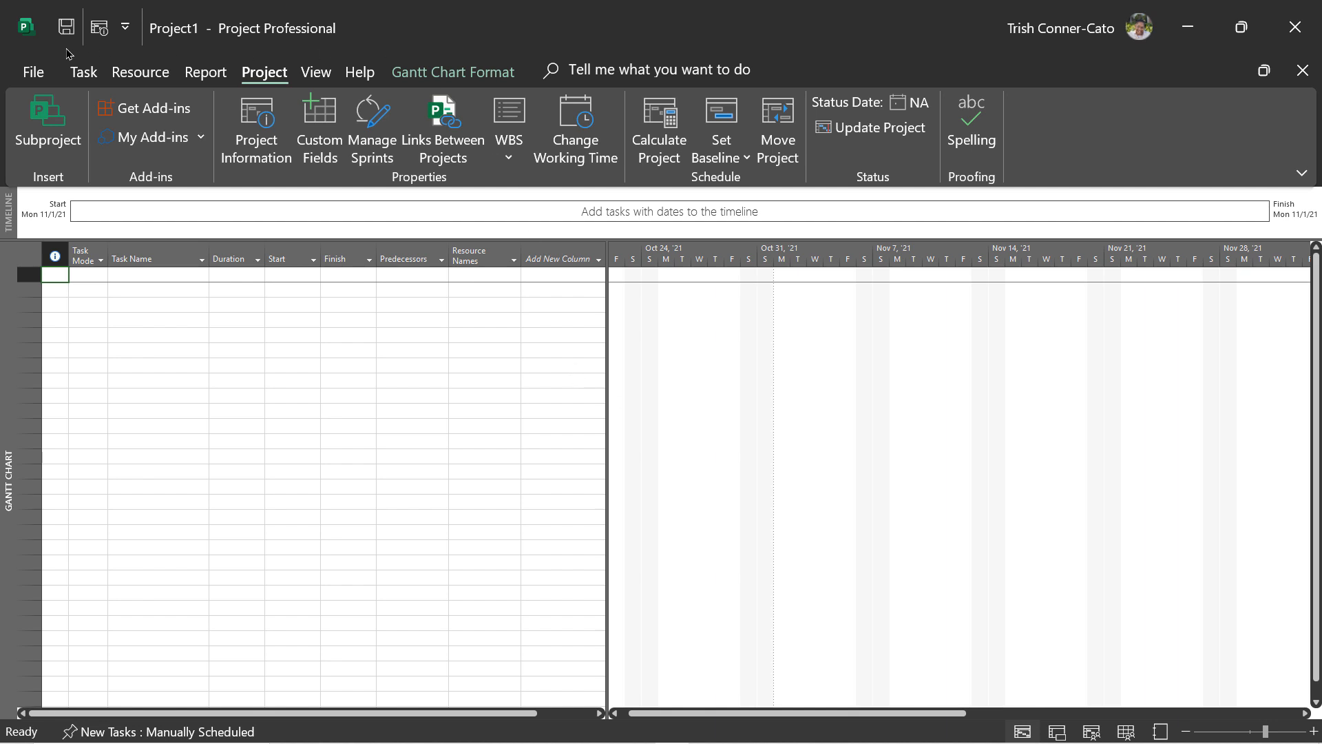
# Step: Save the project as "Learnit Remodel Project" in the "Project 2019 - Beginner" folder on the Desktop
pyautogui.click(66, 27)
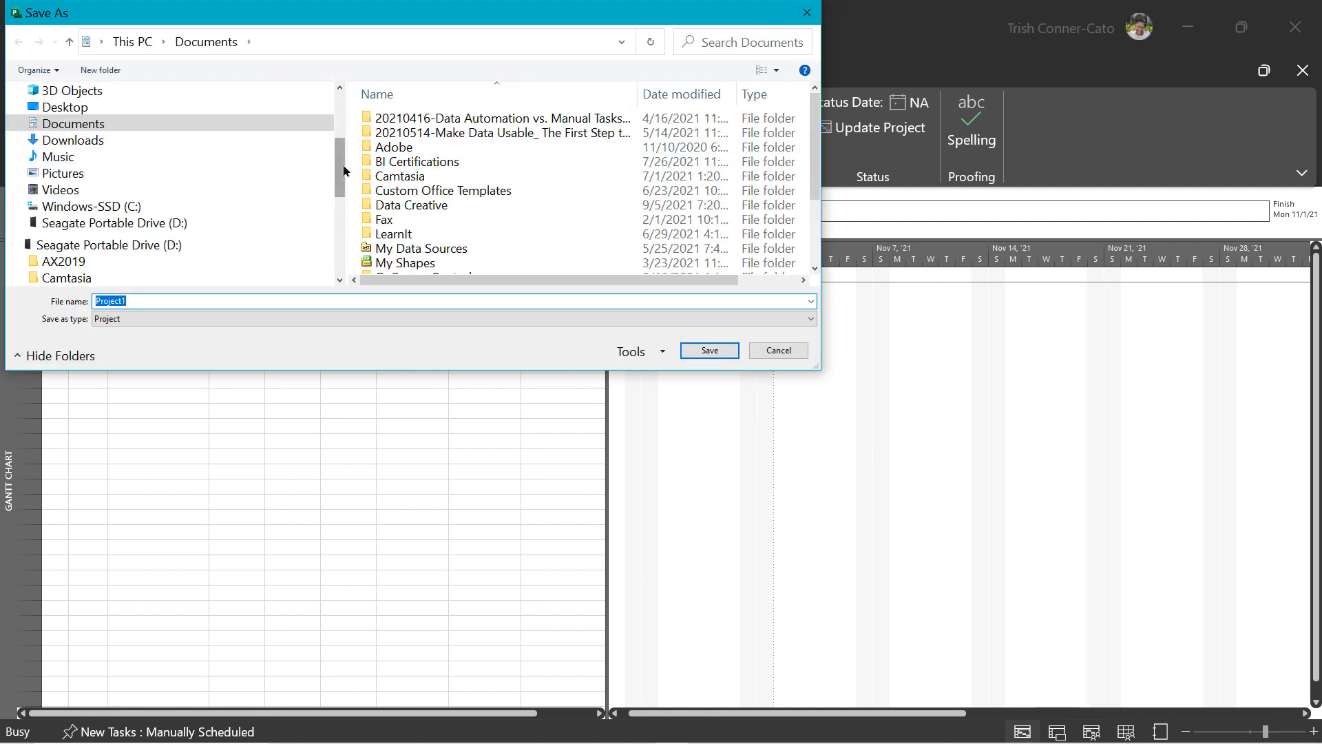
pyautogui.moveTo(347, 164); pyautogui.dragTo(41, 179)
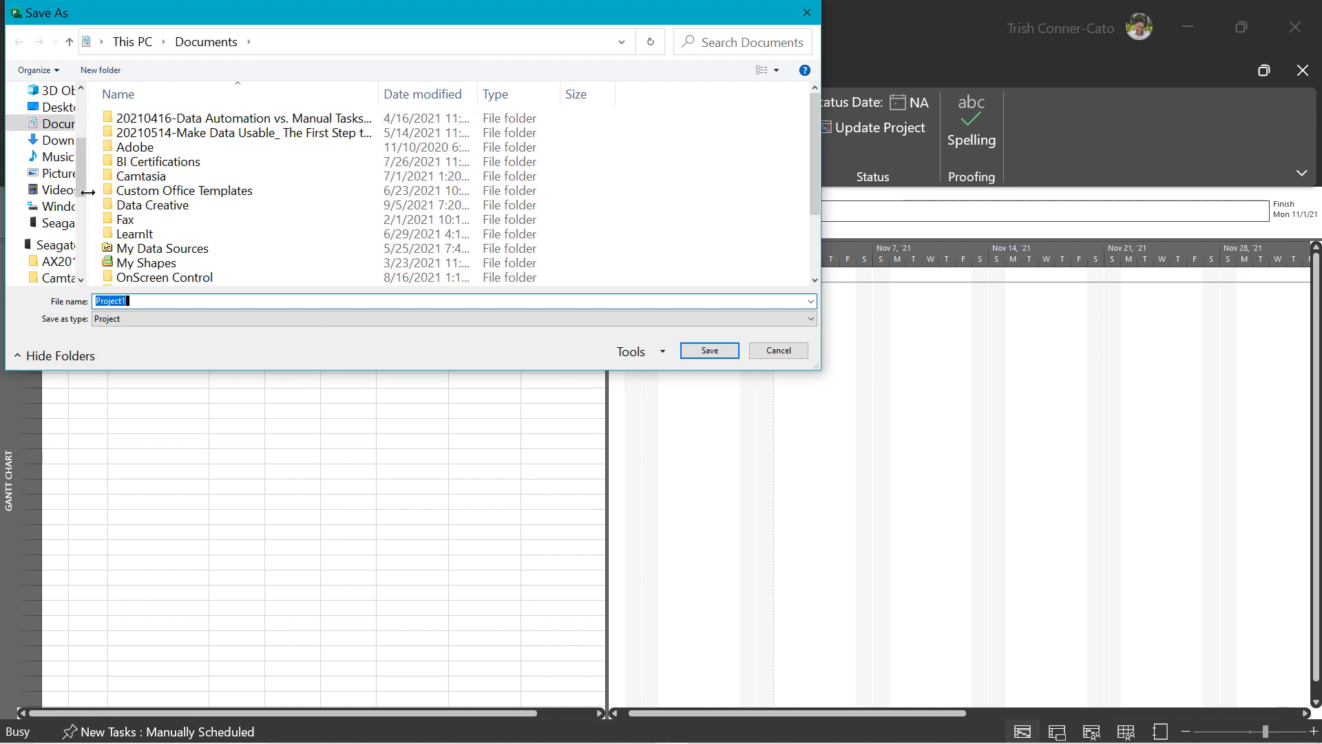
pyautogui.click(43, 110)
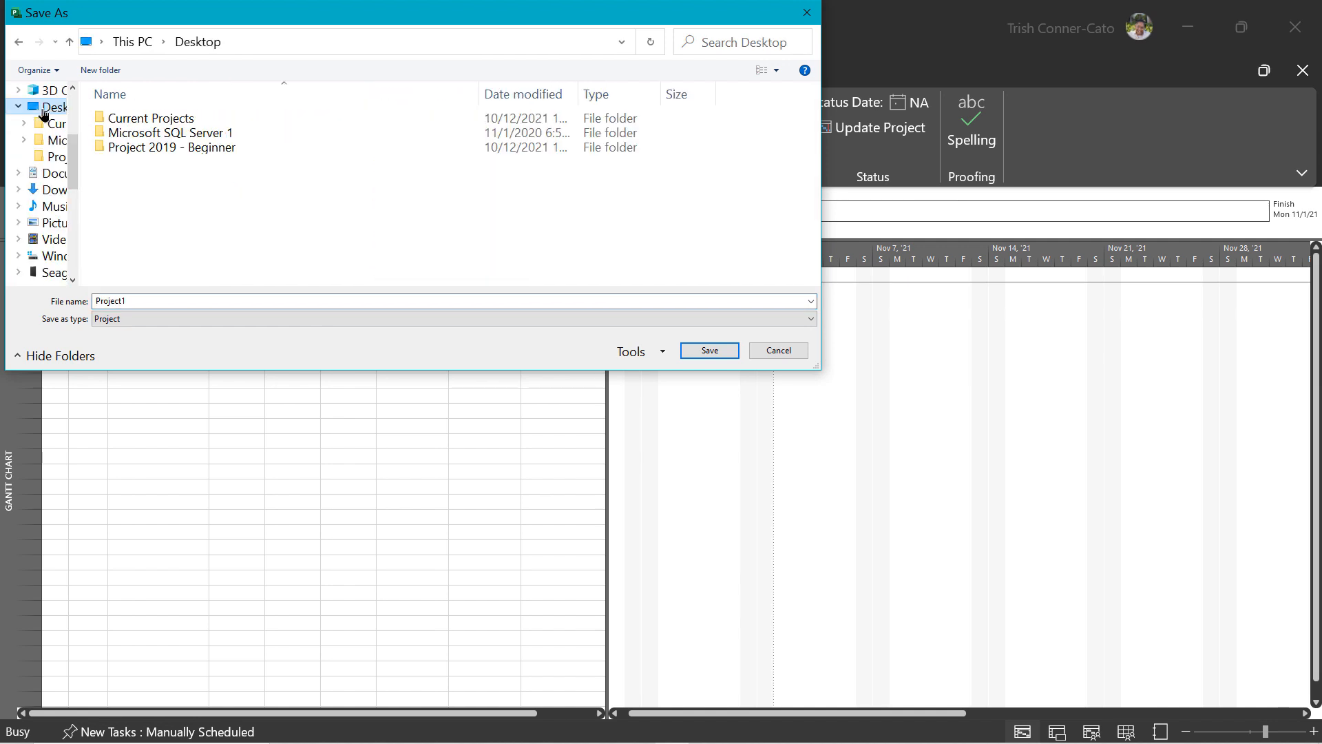
pyautogui.doubleClick(196, 146)
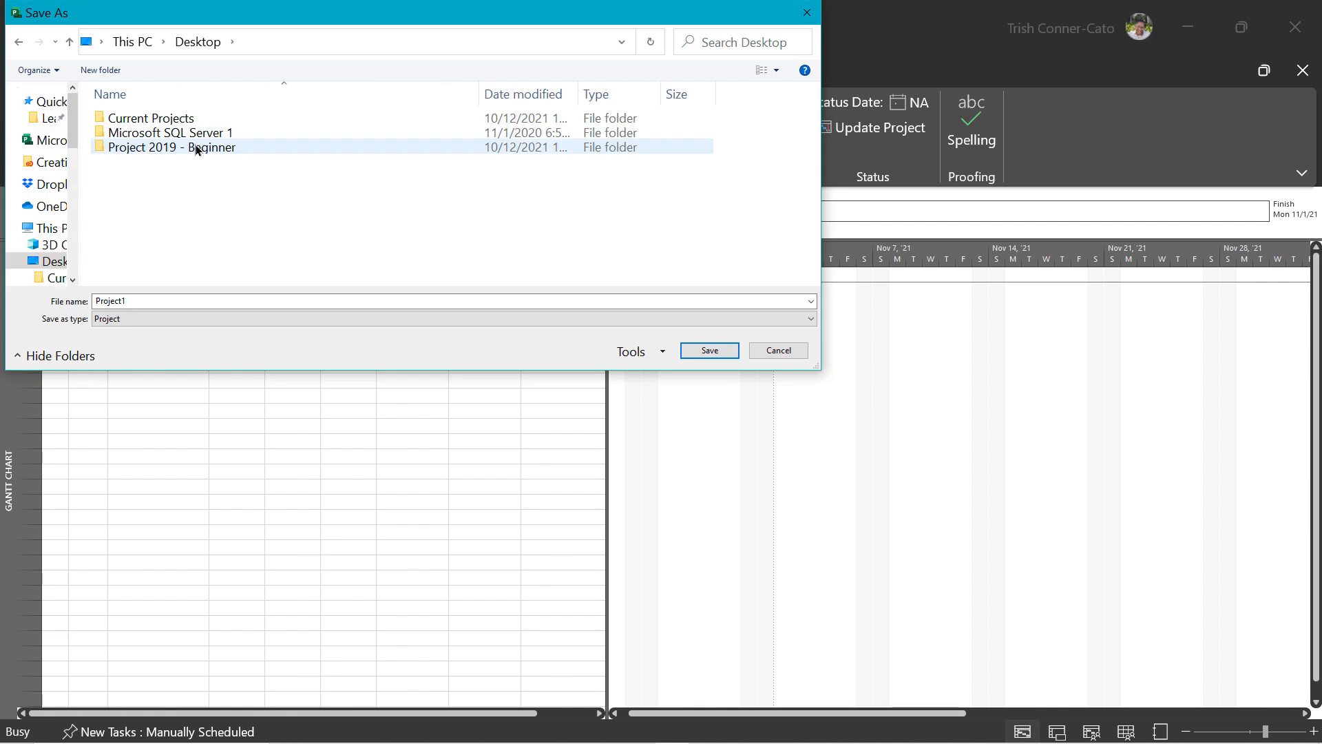
pyautogui.doubleClick(197, 148)
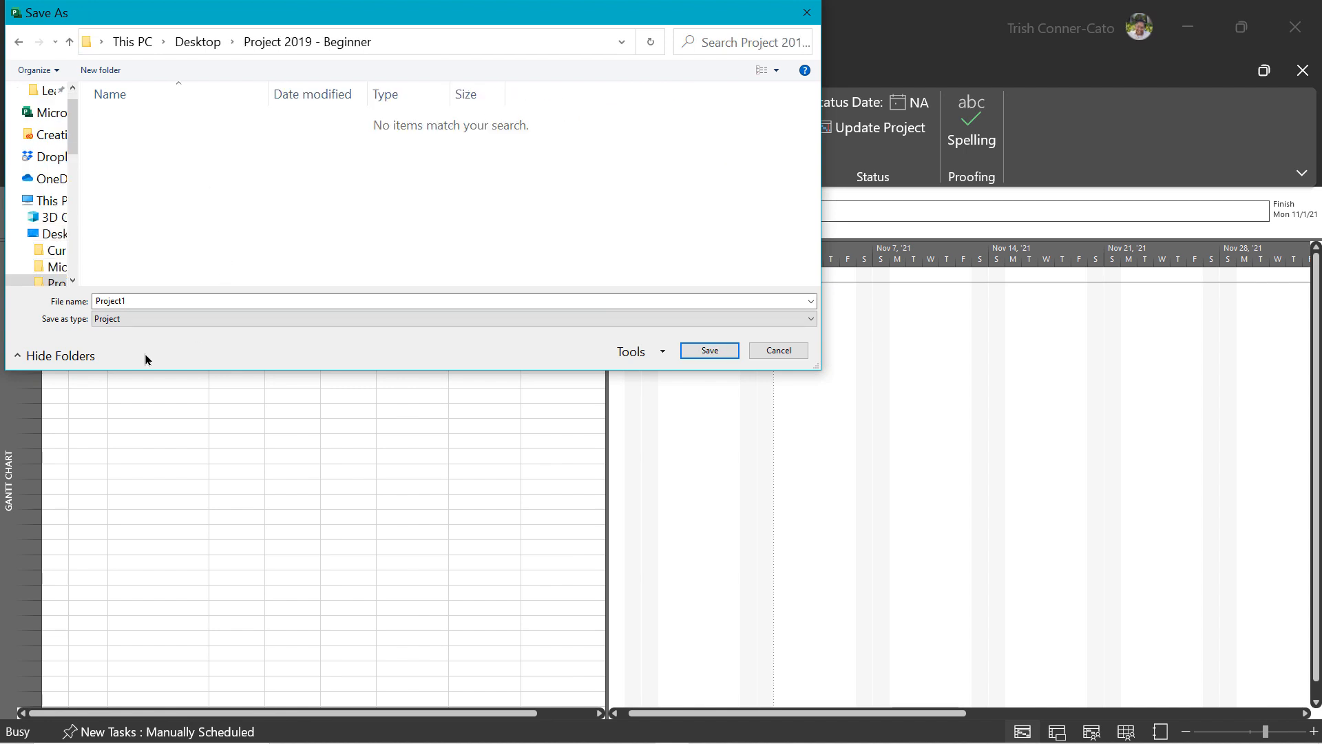
pyautogui.doubleClick(133, 301)
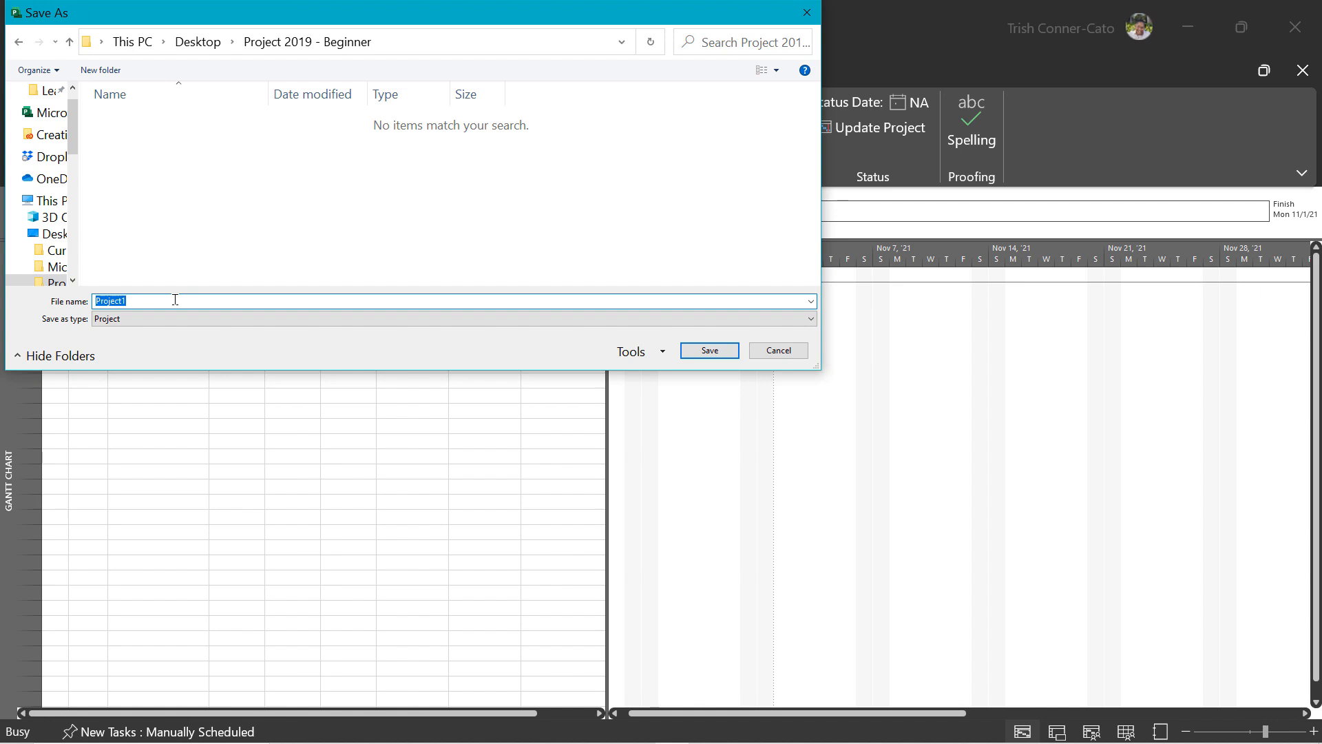
pyautogui.write('Learnit Remodel Project')
pyautogui.click(697, 352)
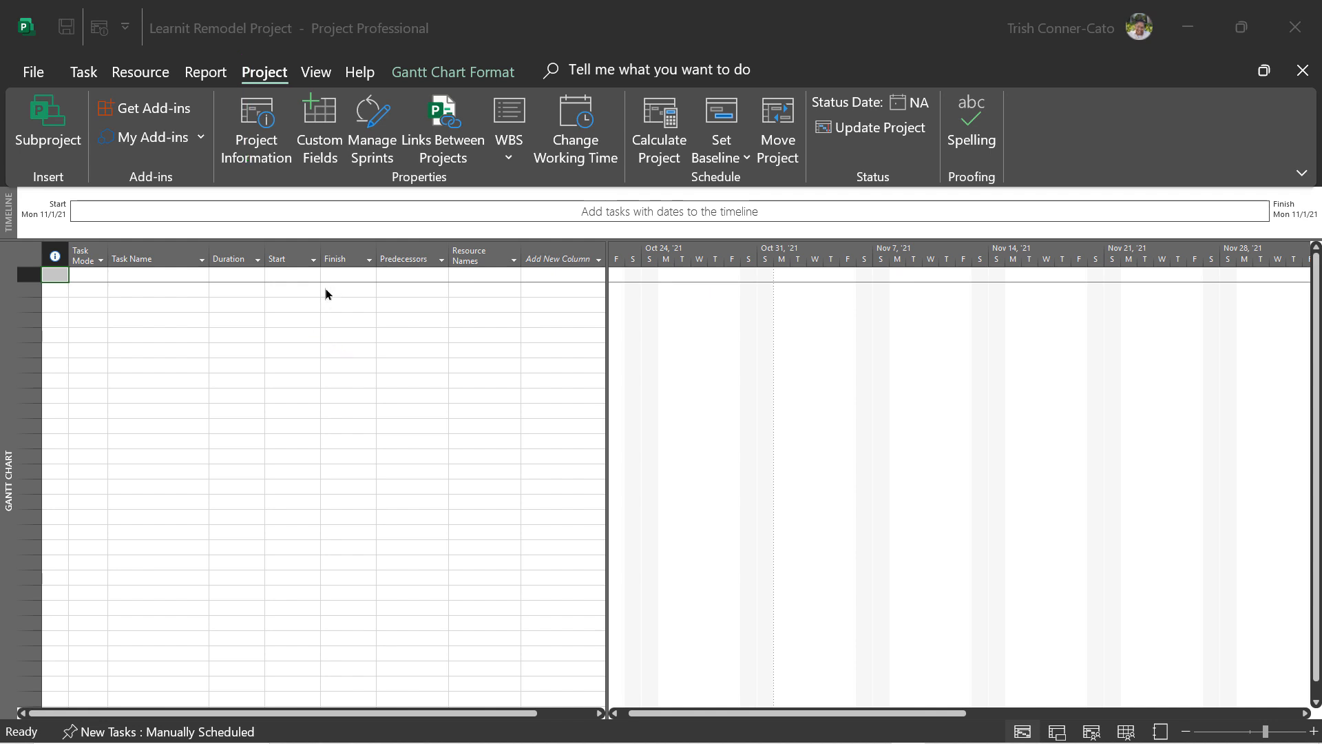
# Step: Assign the Remodel Project calendar to the project in the Project Information and save the file
pyautogui.click(270, 290)
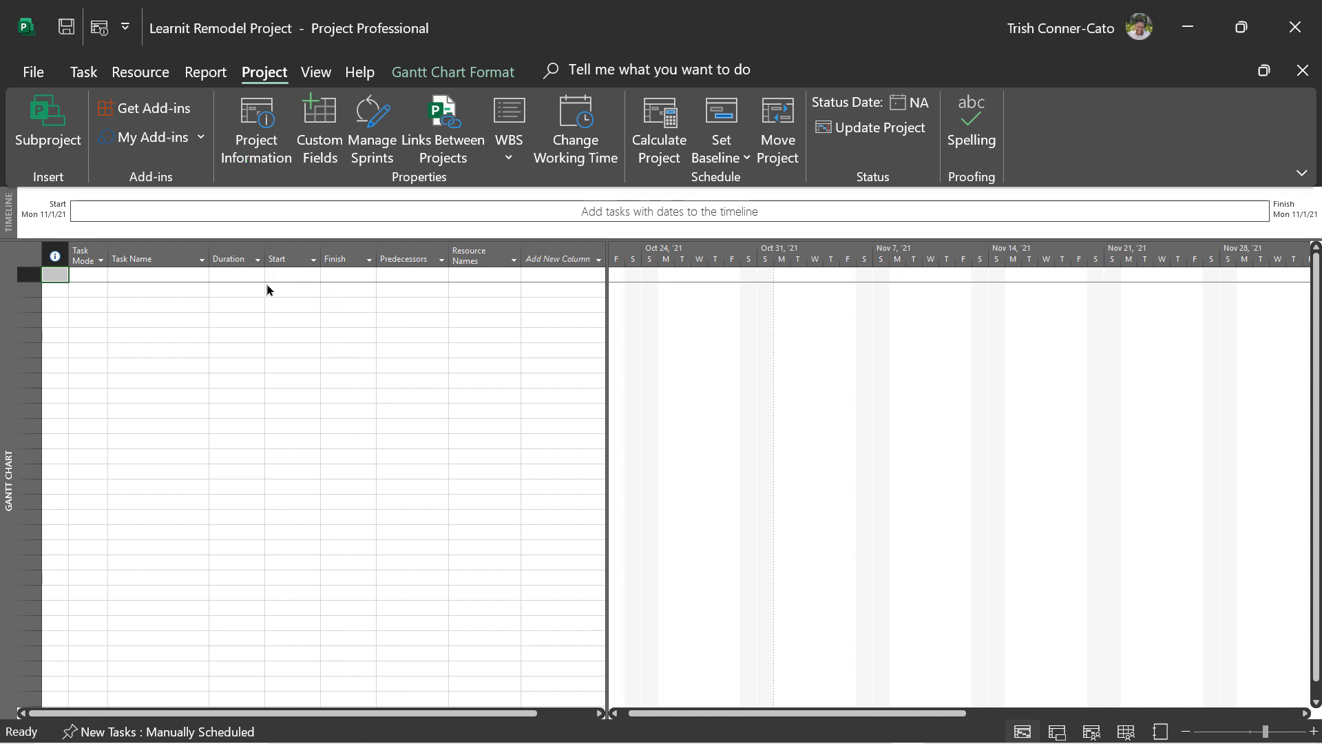
pyautogui.click(101, 29)
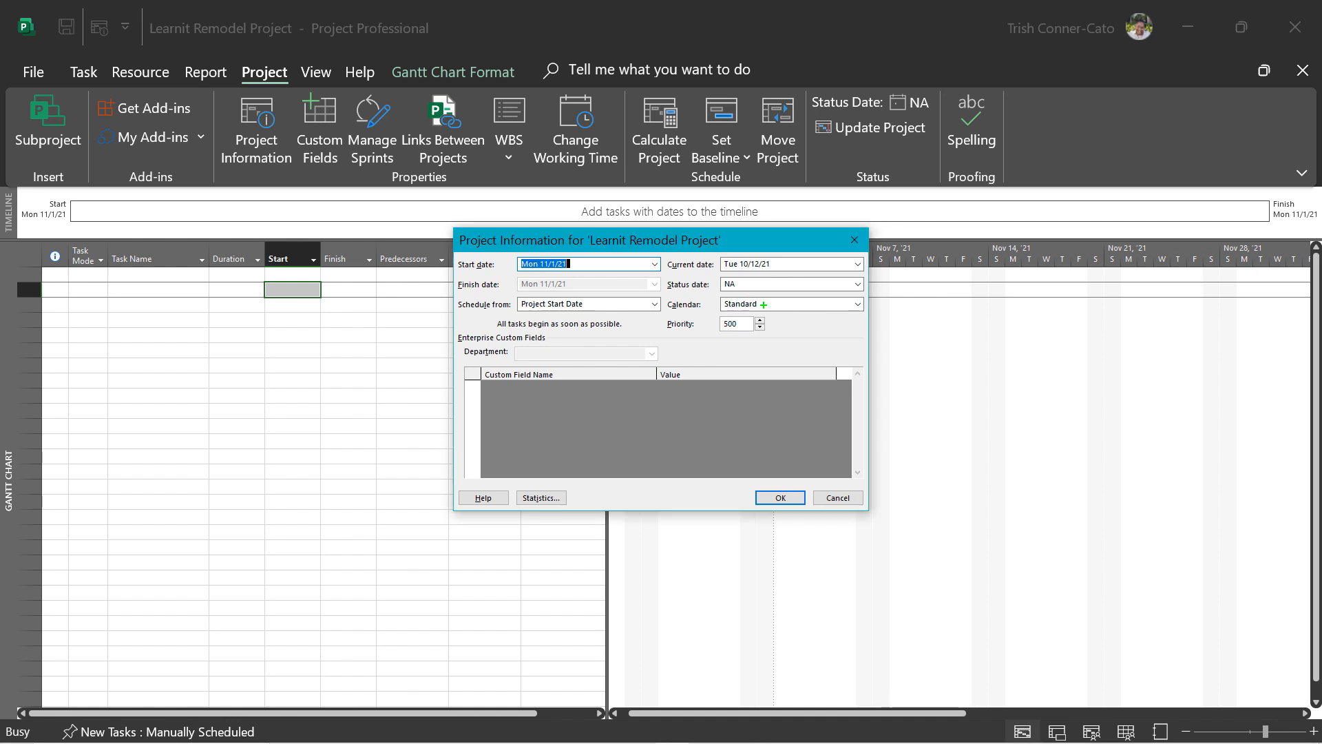
pyautogui.moveTo(763, 303); pyautogui.dragTo(840, 303)
pyautogui.press('Escape')
pyautogui.click(857, 306)
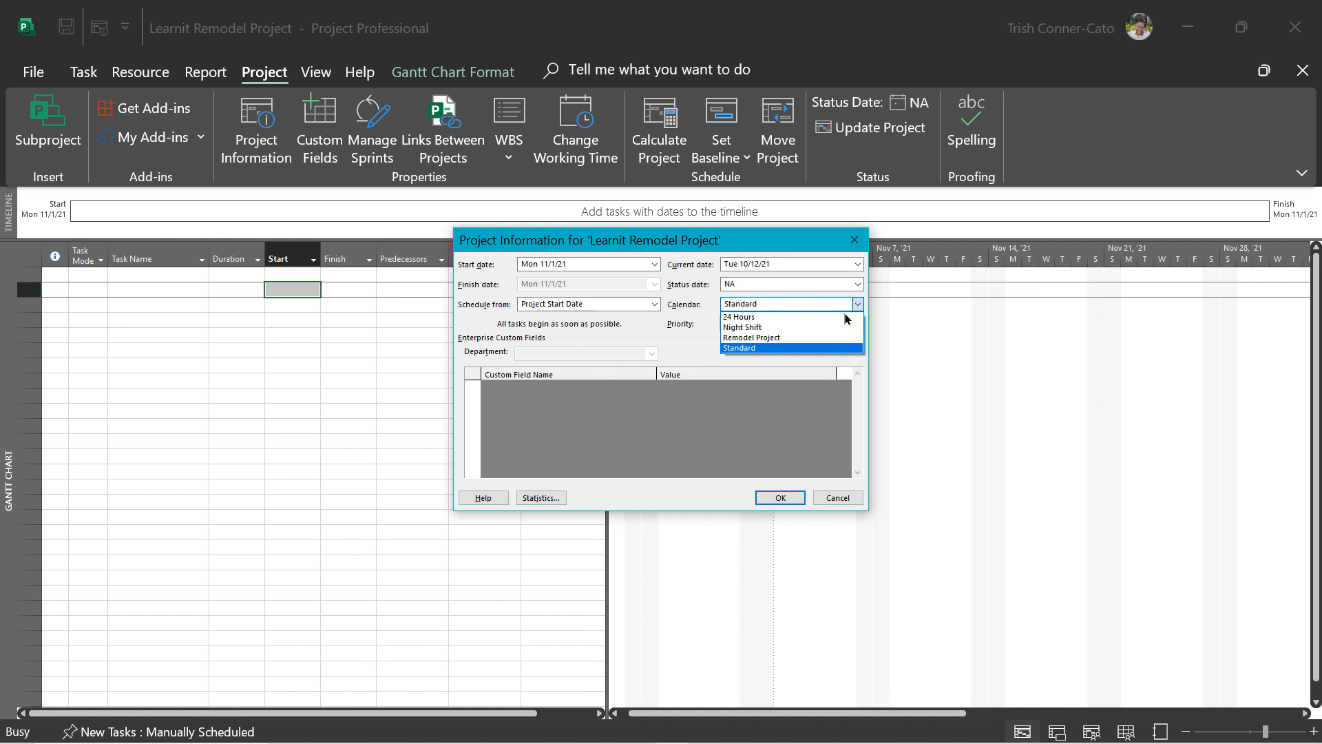
pyautogui.click(779, 338)
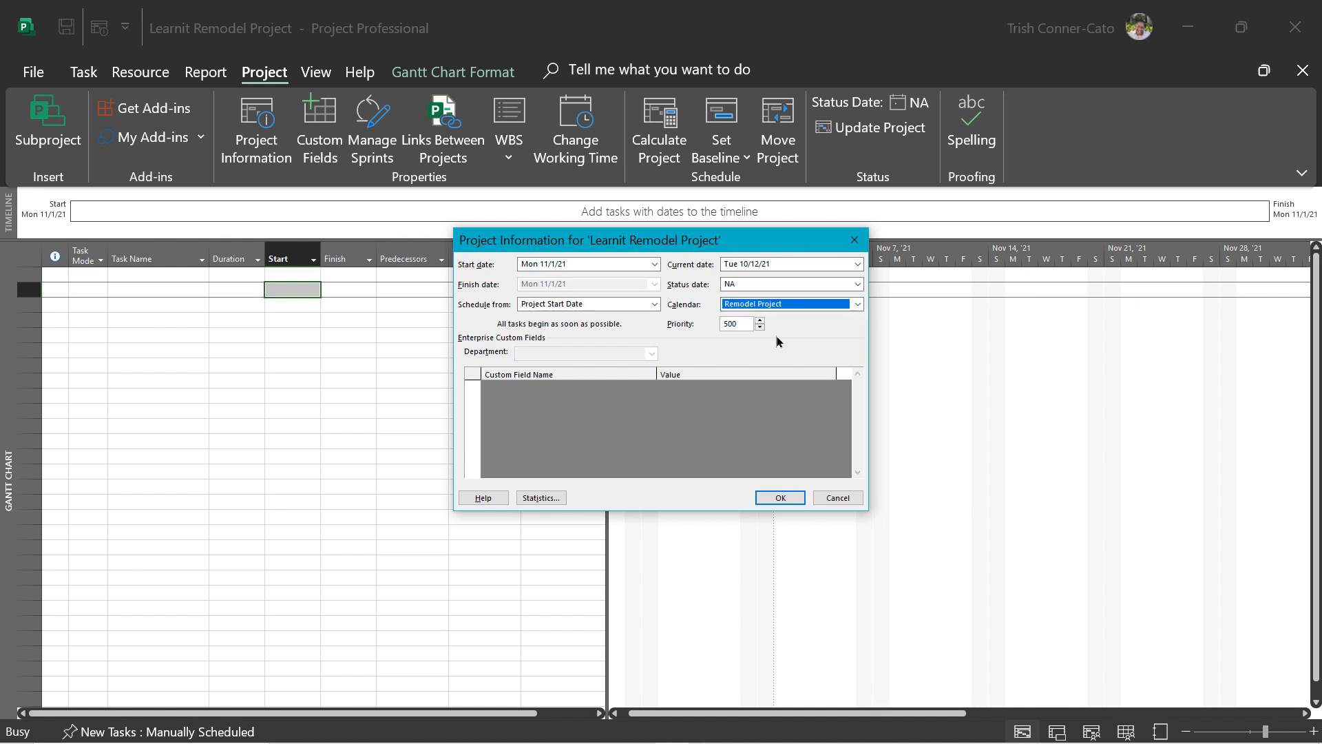
pyautogui.click(781, 502)
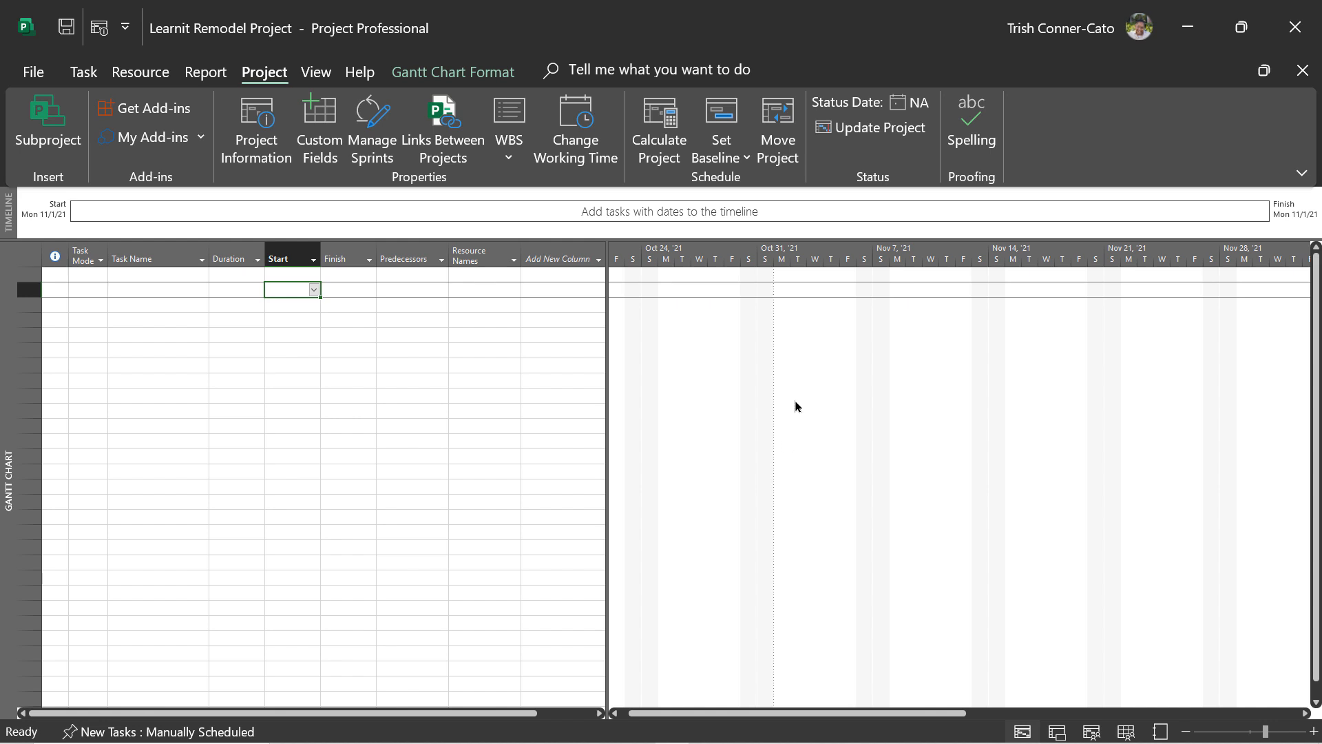
pyautogui.click(70, 29)
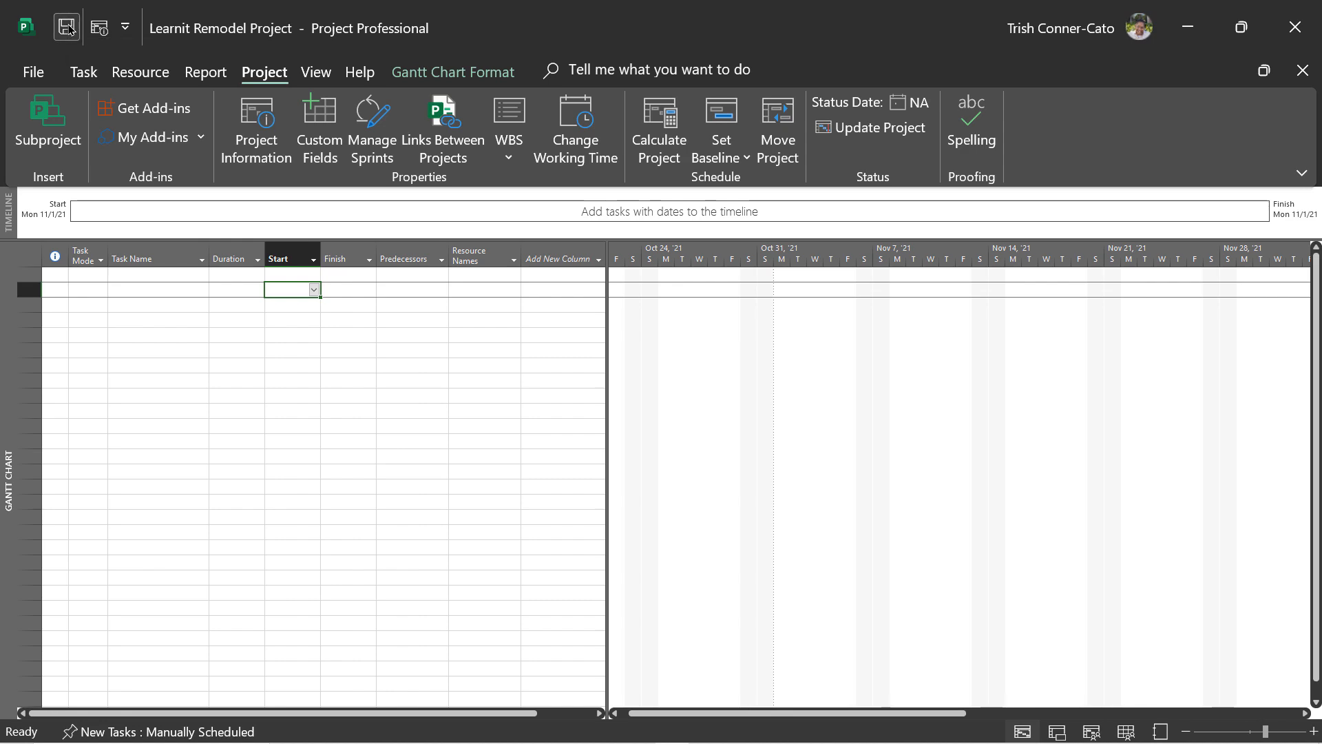
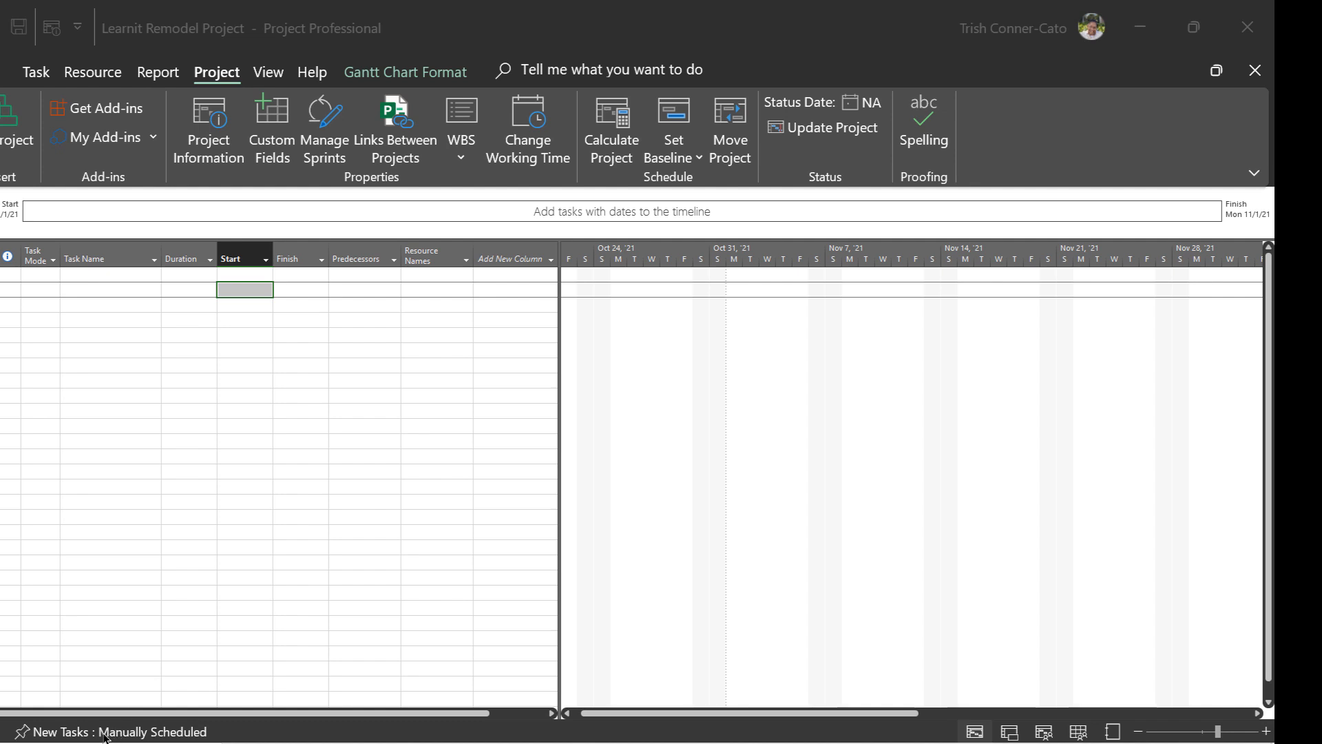
# Step: Keep the scheduling mode for new tasks set to Manually Scheduled
pyautogui.click(91, 737)
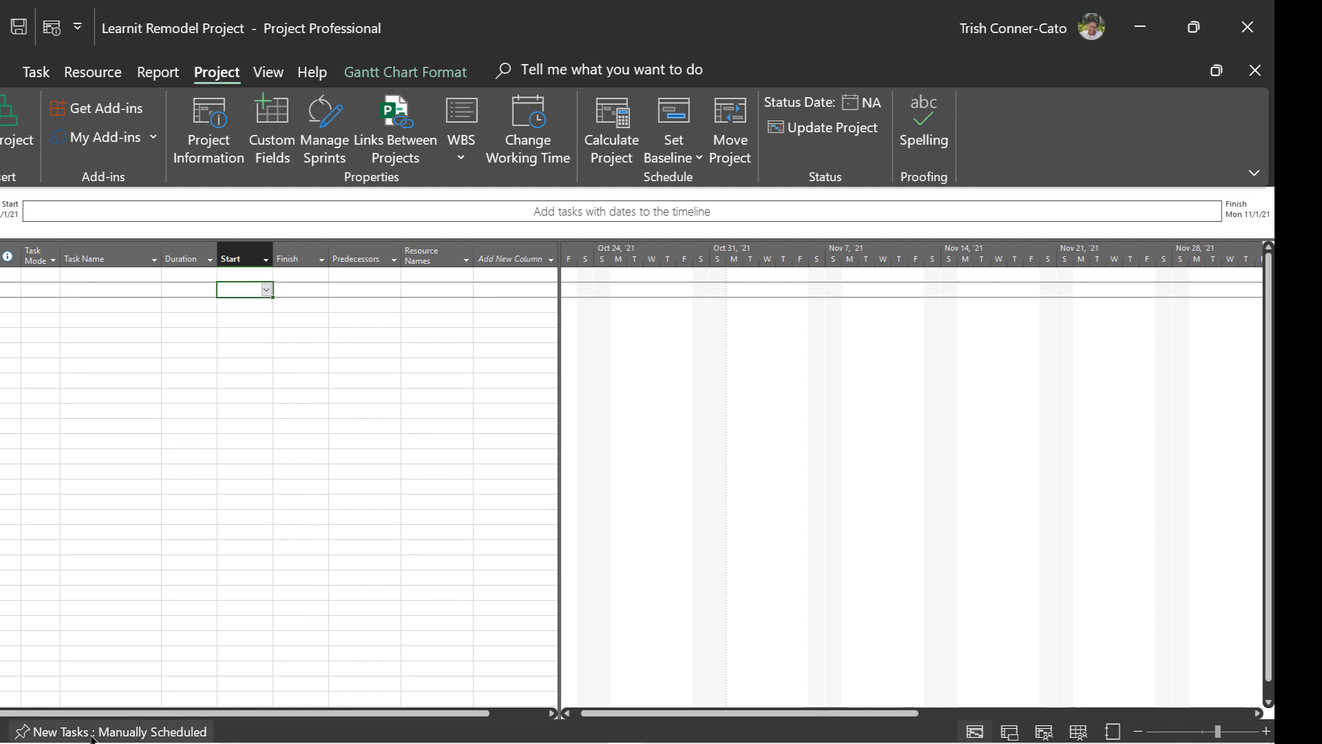
pyautogui.click(93, 734)
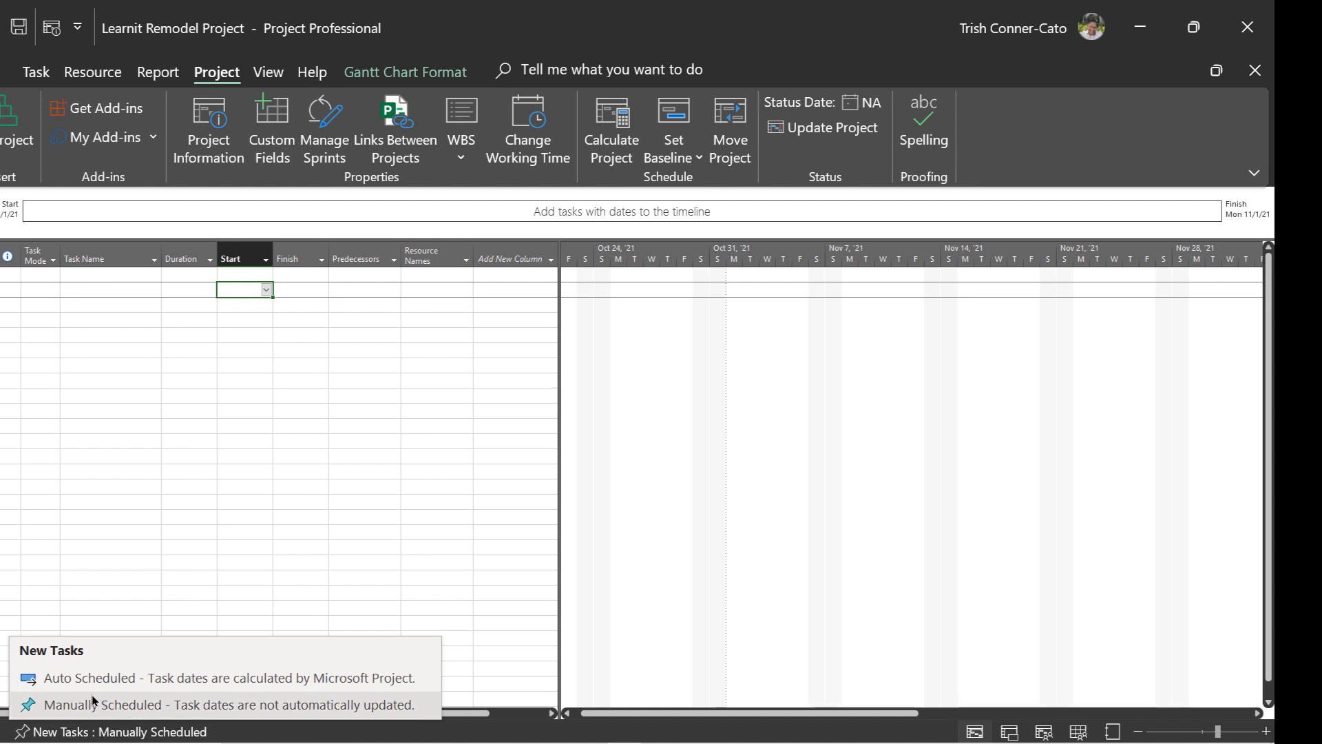
pyautogui.click(109, 709)
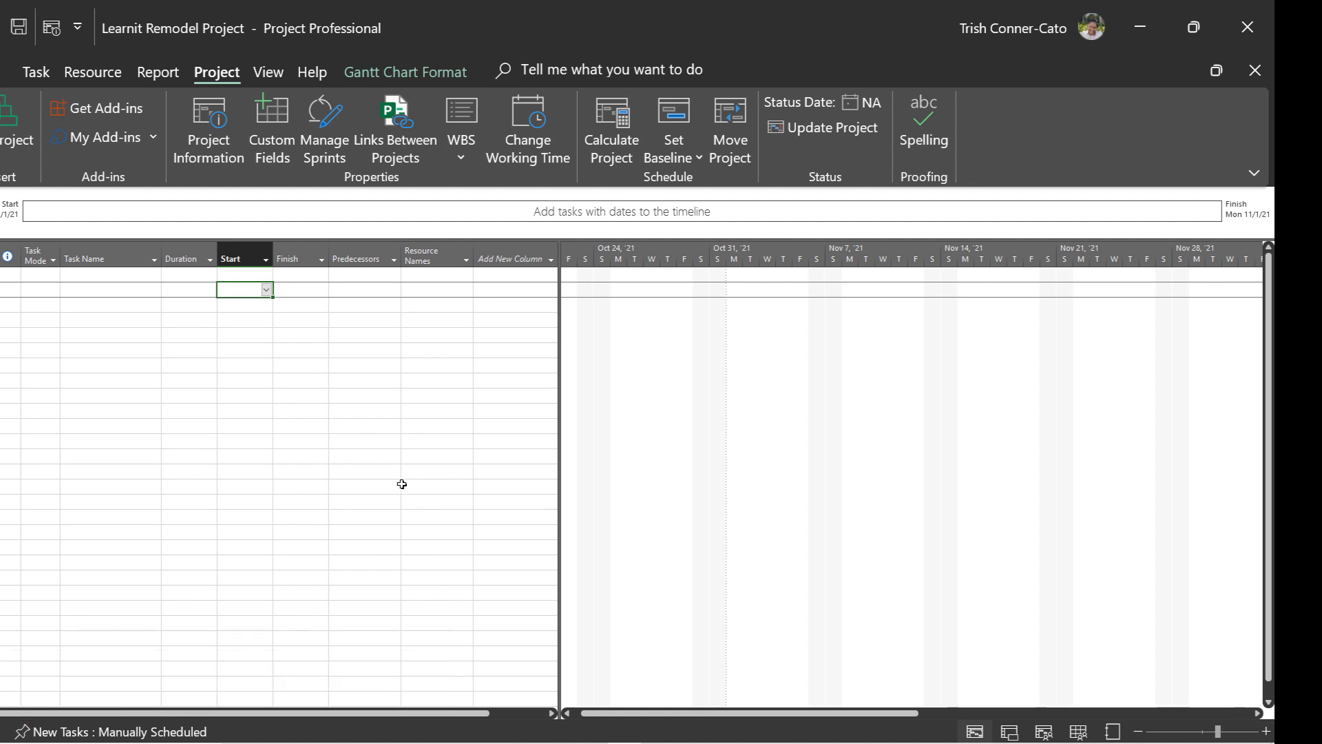
# Step: Enter "Remove furniture" as the first task, with a duration of 4 days
pyautogui.click(65, 275)
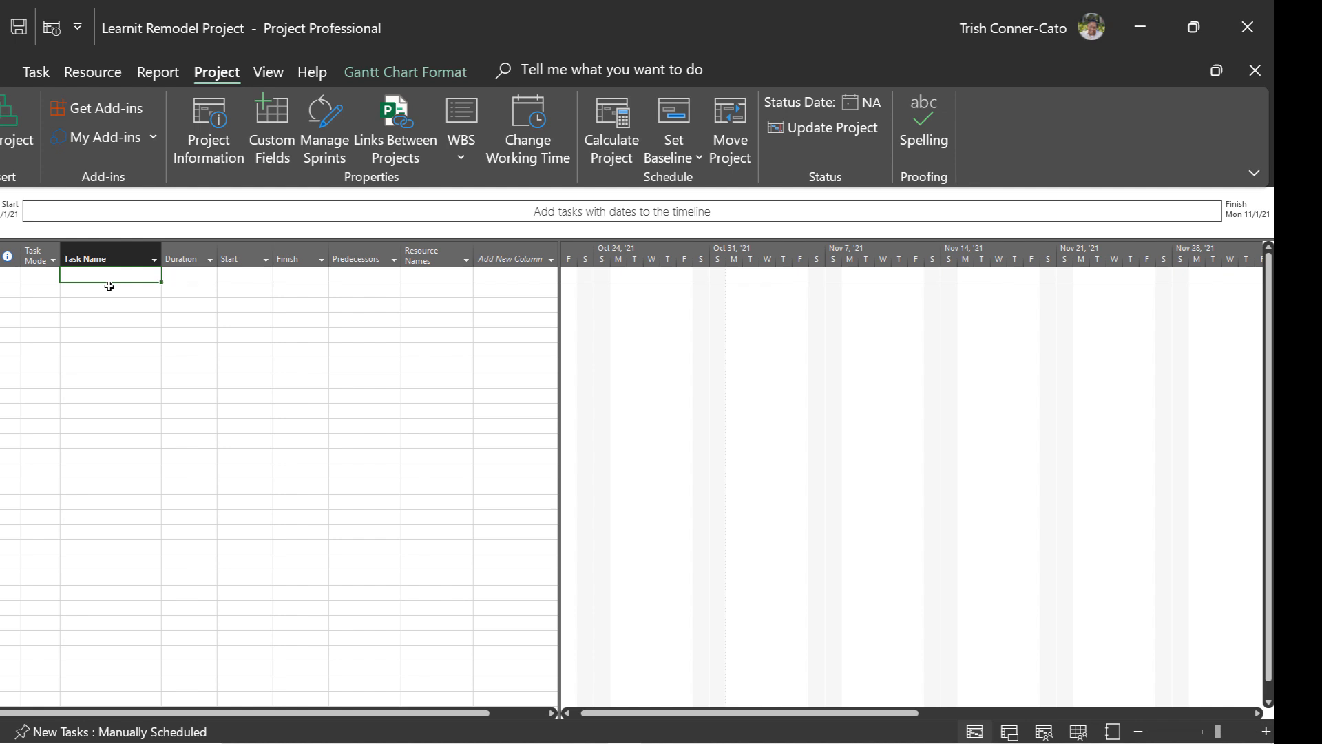
pyautogui.moveTo(1235, 717)
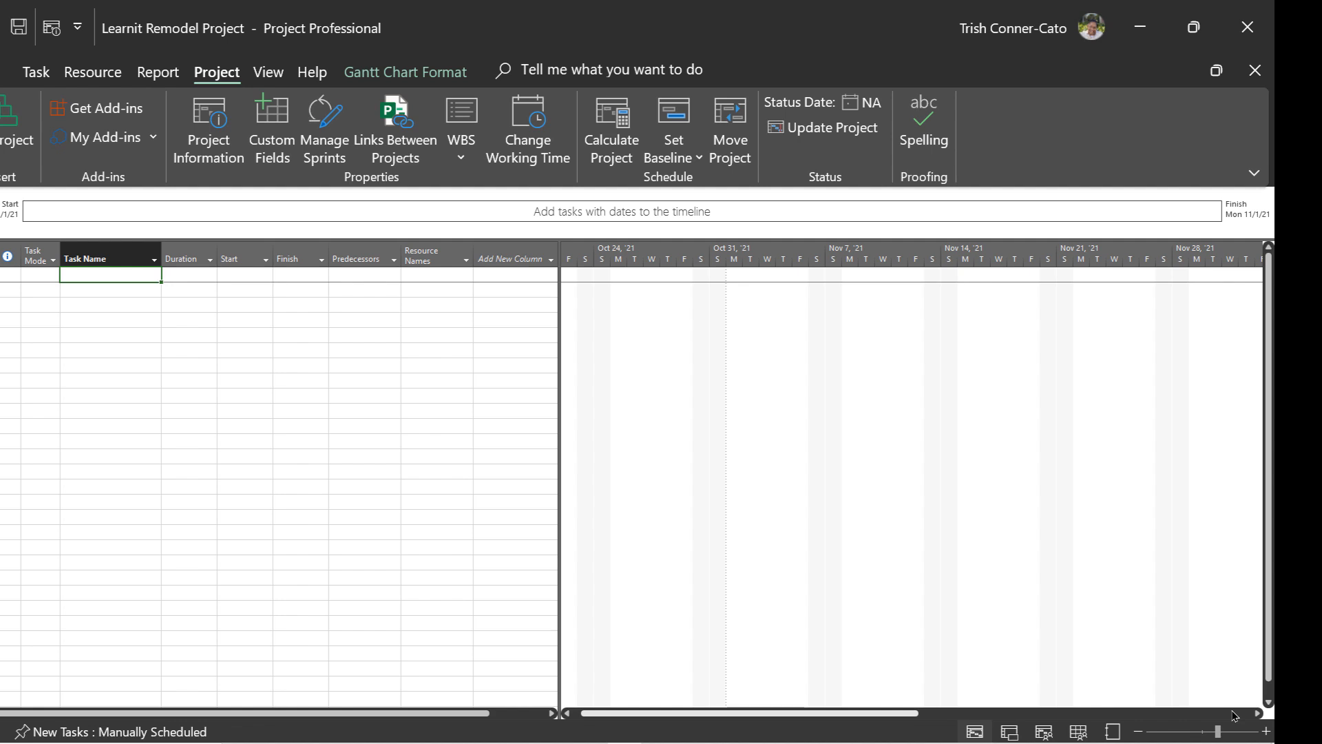
pyautogui.write('Remo')
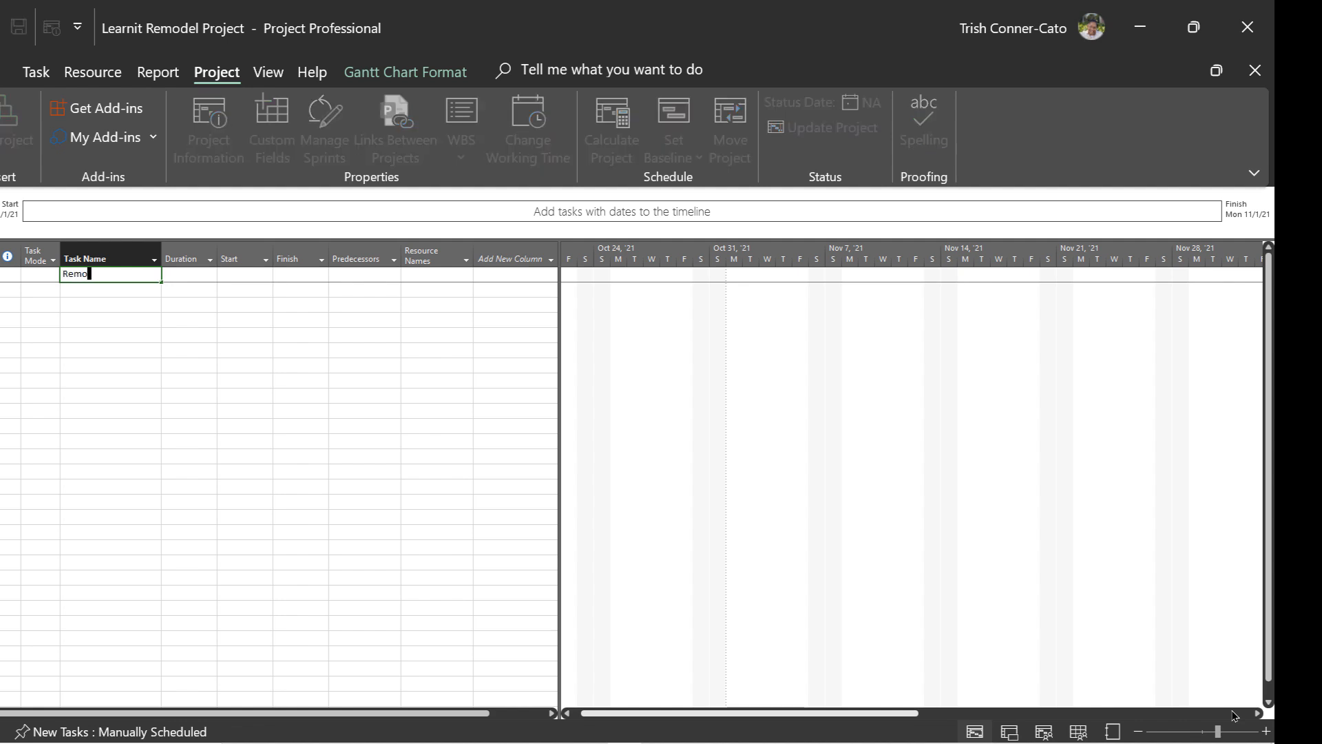
pyautogui.write('ve furniture')
pyautogui.press('Return')
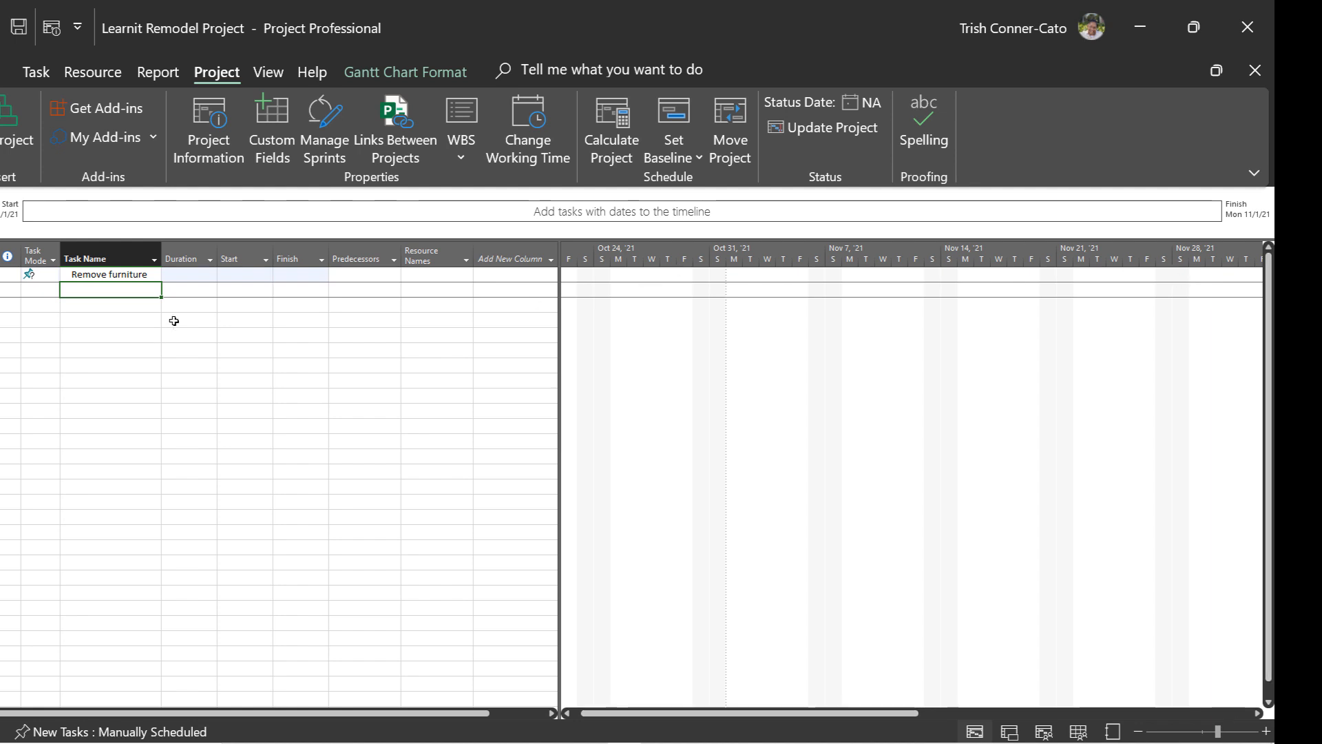
pyautogui.click(198, 275)
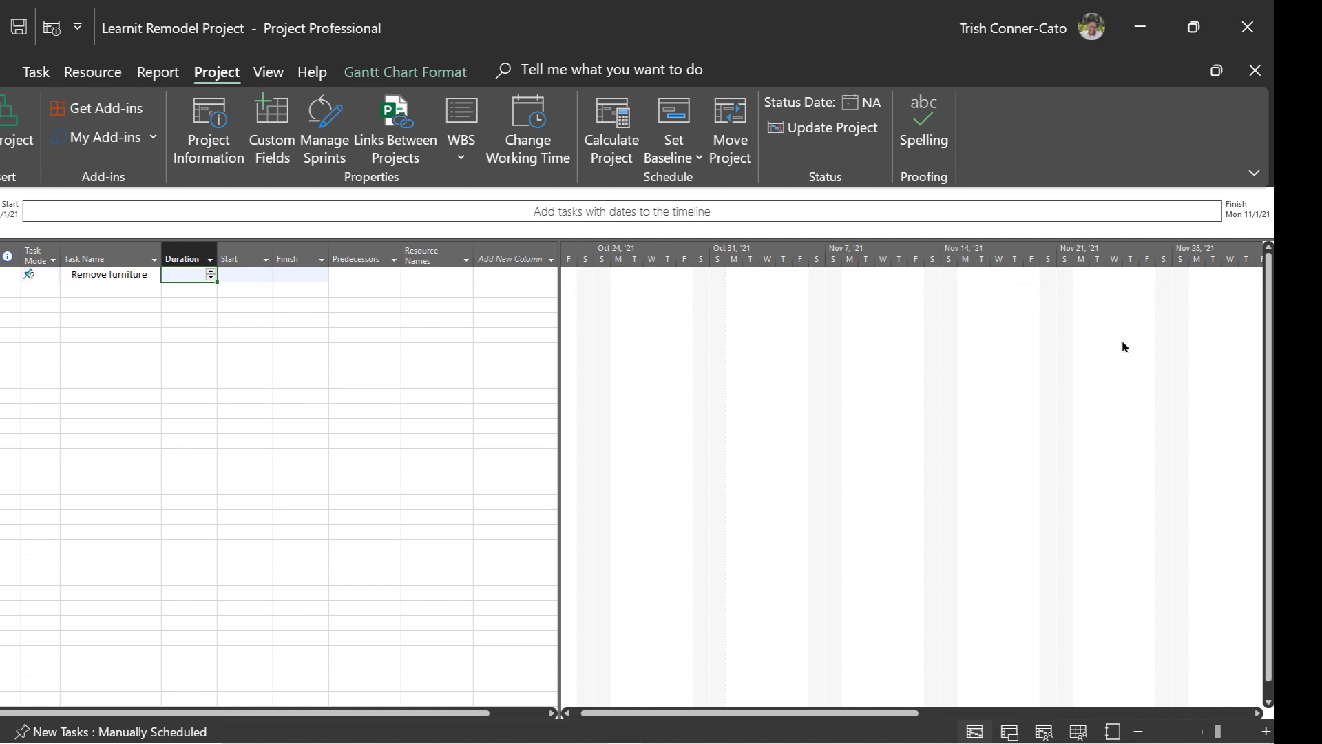
pyautogui.write('4')
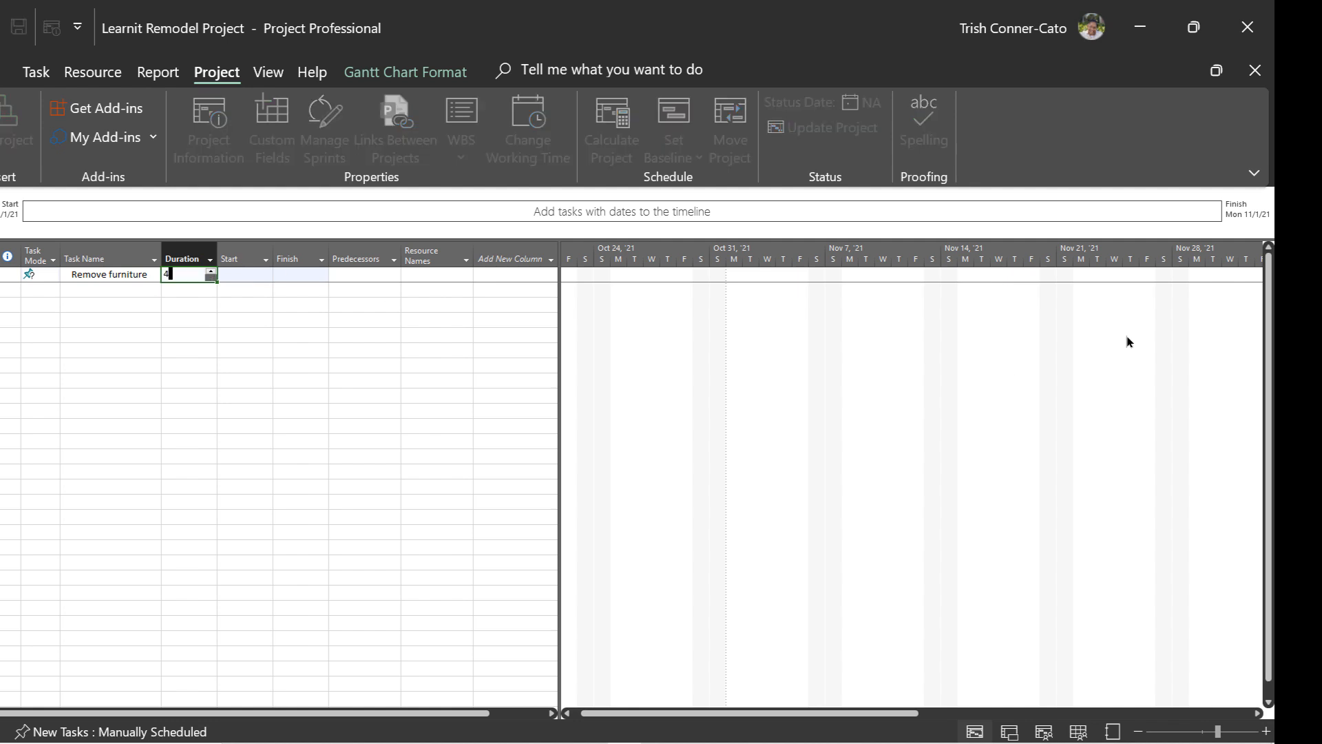
pyautogui.press('Return')
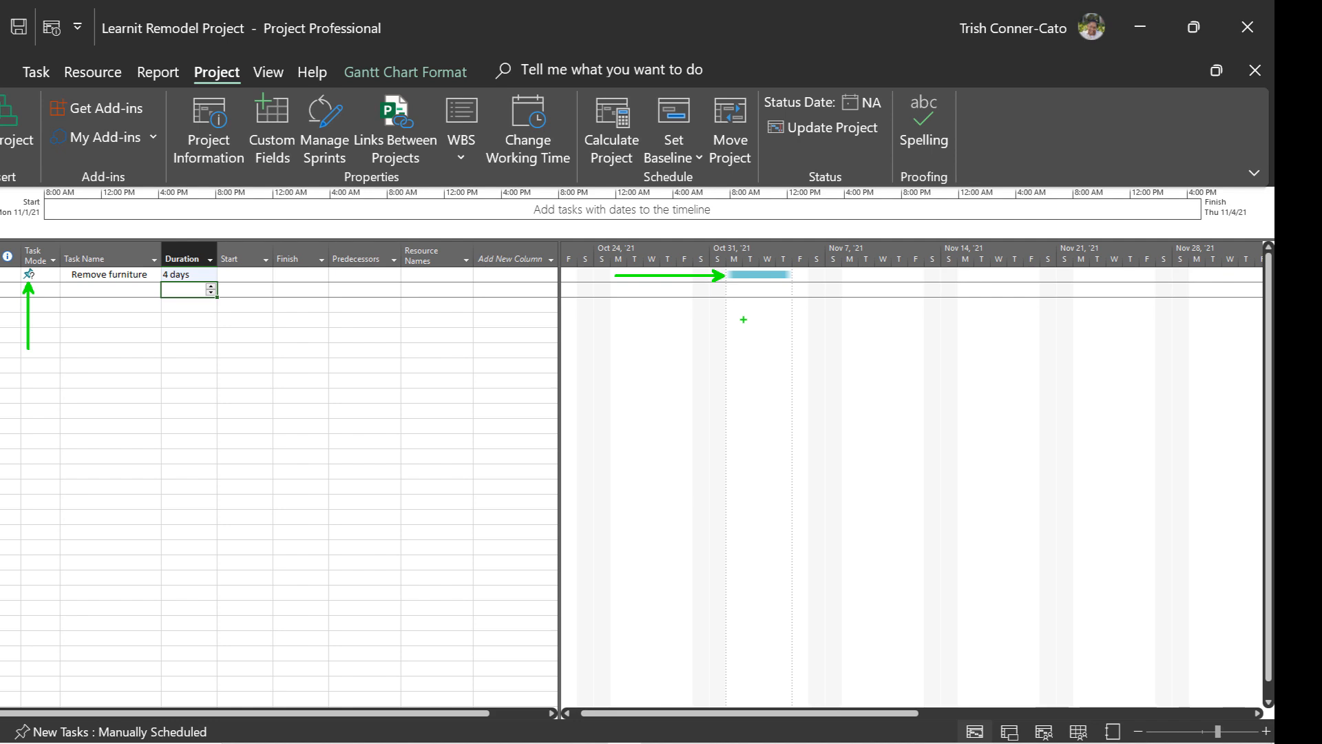
# Step: Add the task "Knock out middle wall" in the second row with a duration of 1 day
pyautogui.click(96, 291)
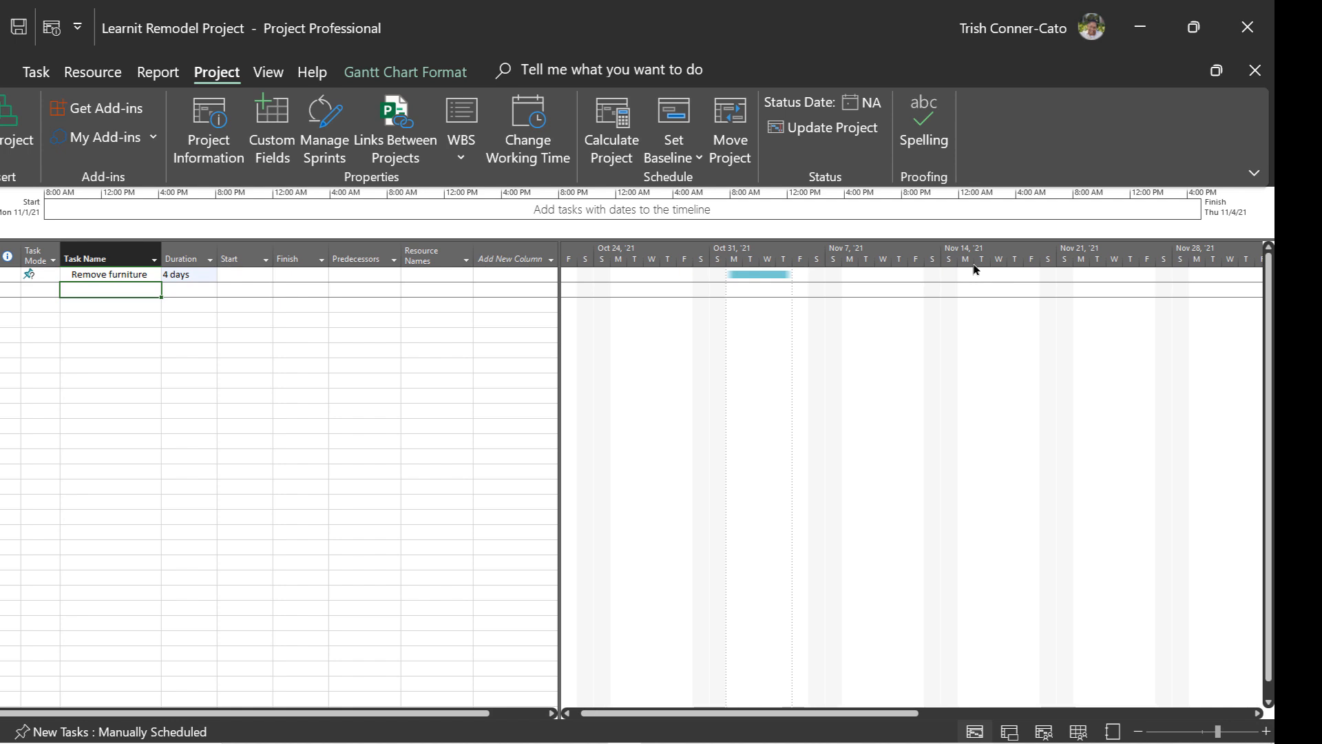
pyautogui.write('Knock out m')
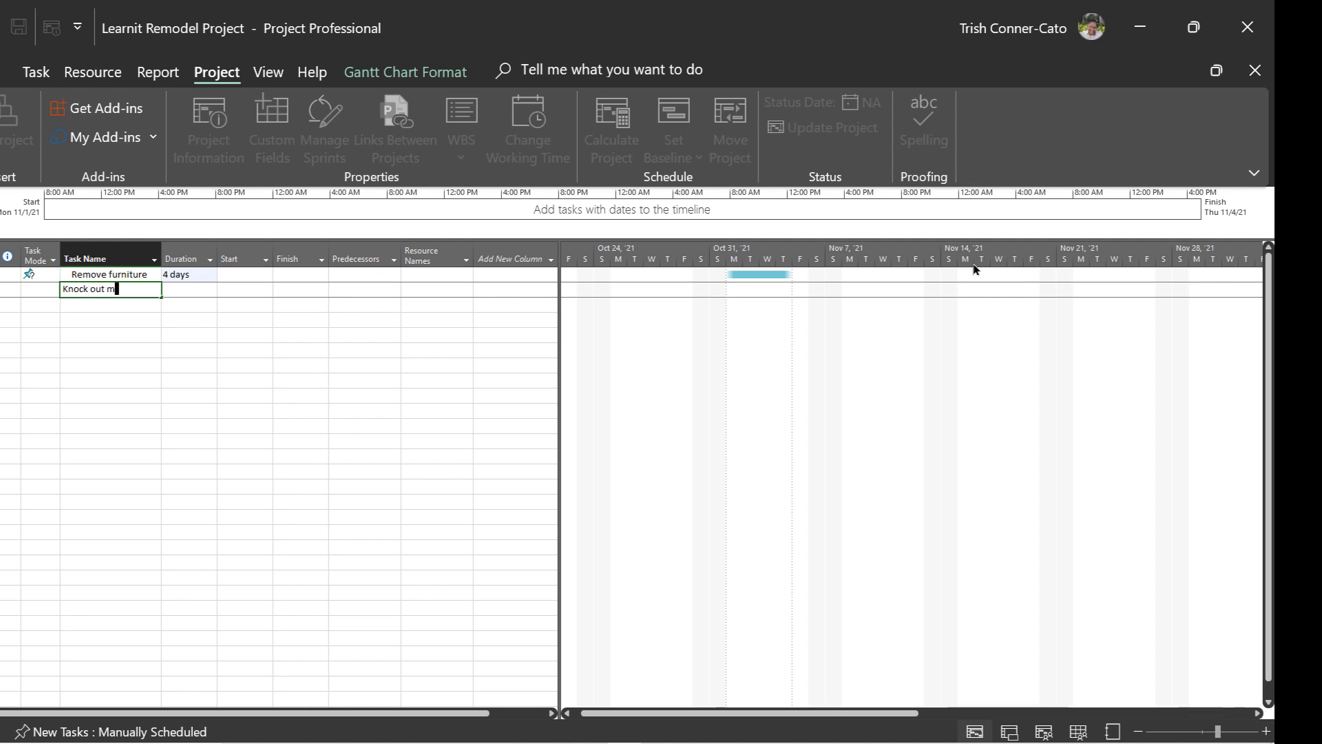
pyautogui.write('iddle wall')
pyautogui.press('Tab')
pyautogui.write('1')
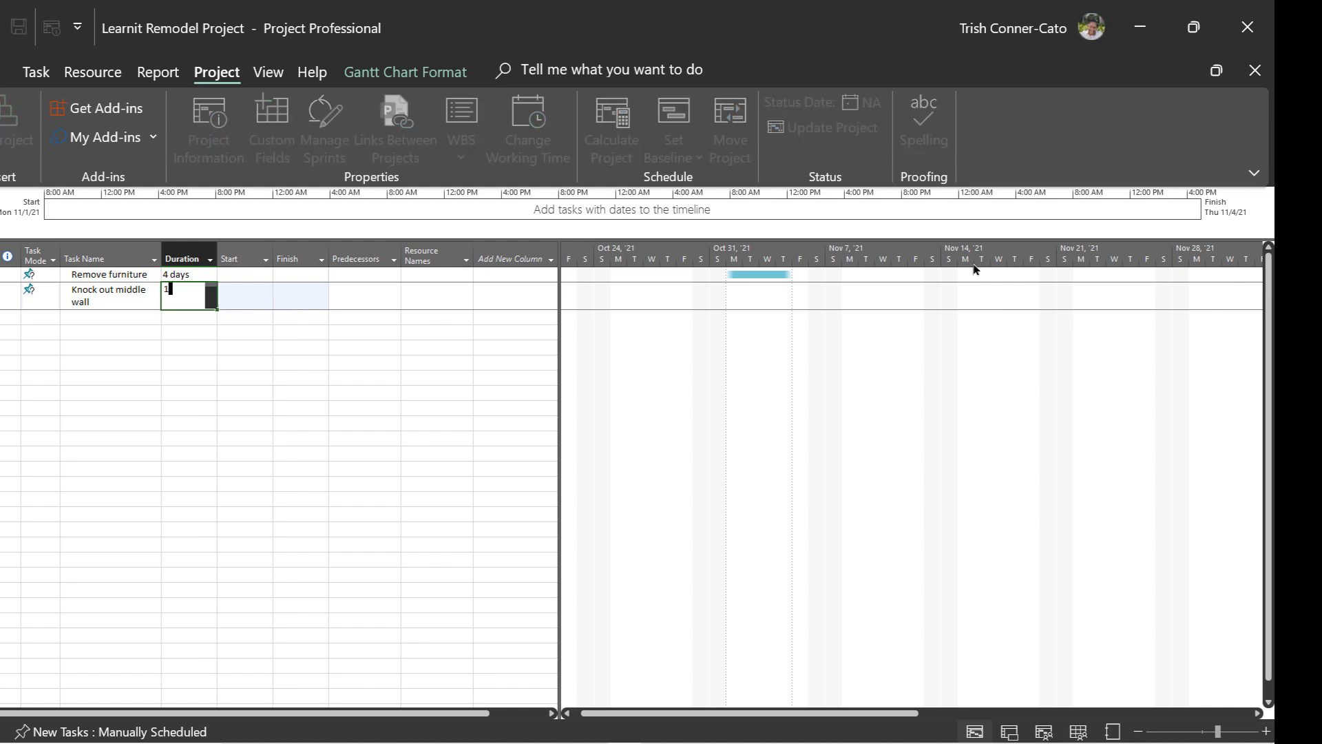
pyautogui.press('Return')
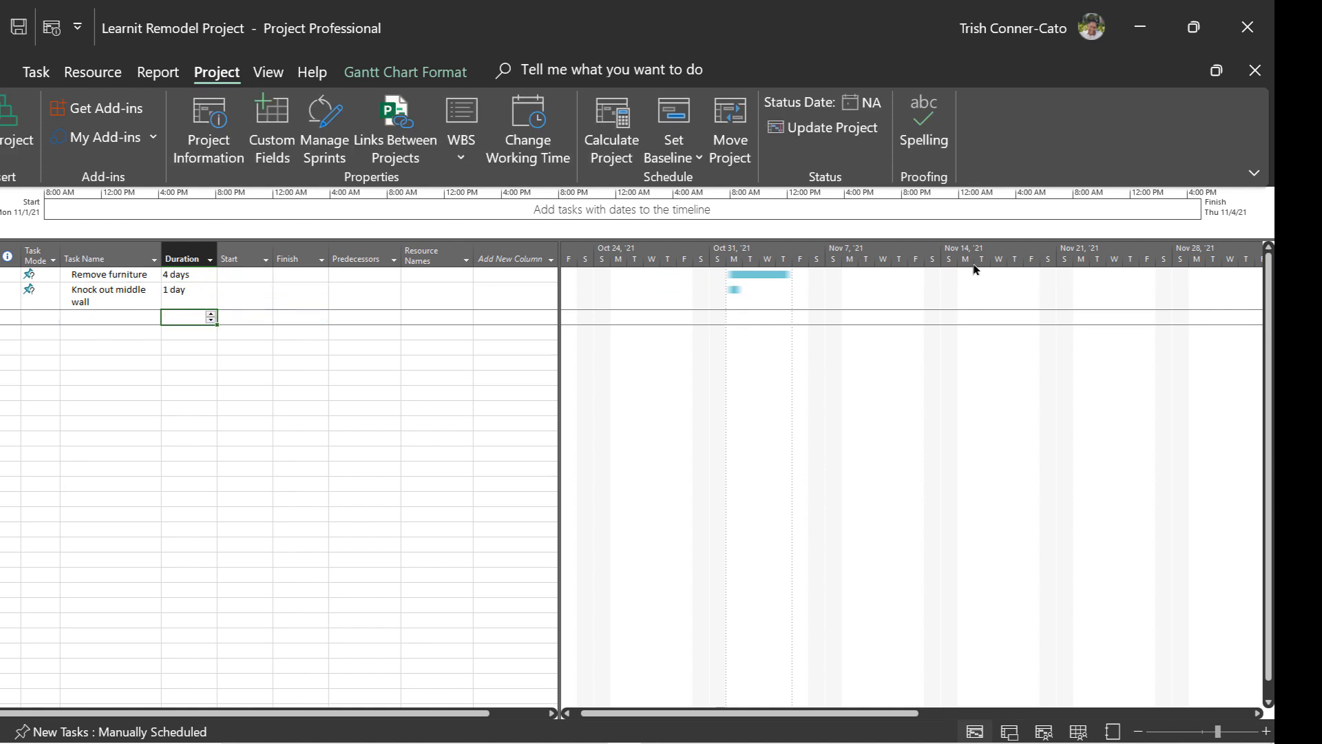
# Step: Add the task "Remove wallpaper" in the third row with a duration of 2 days
pyautogui.click(119, 318)
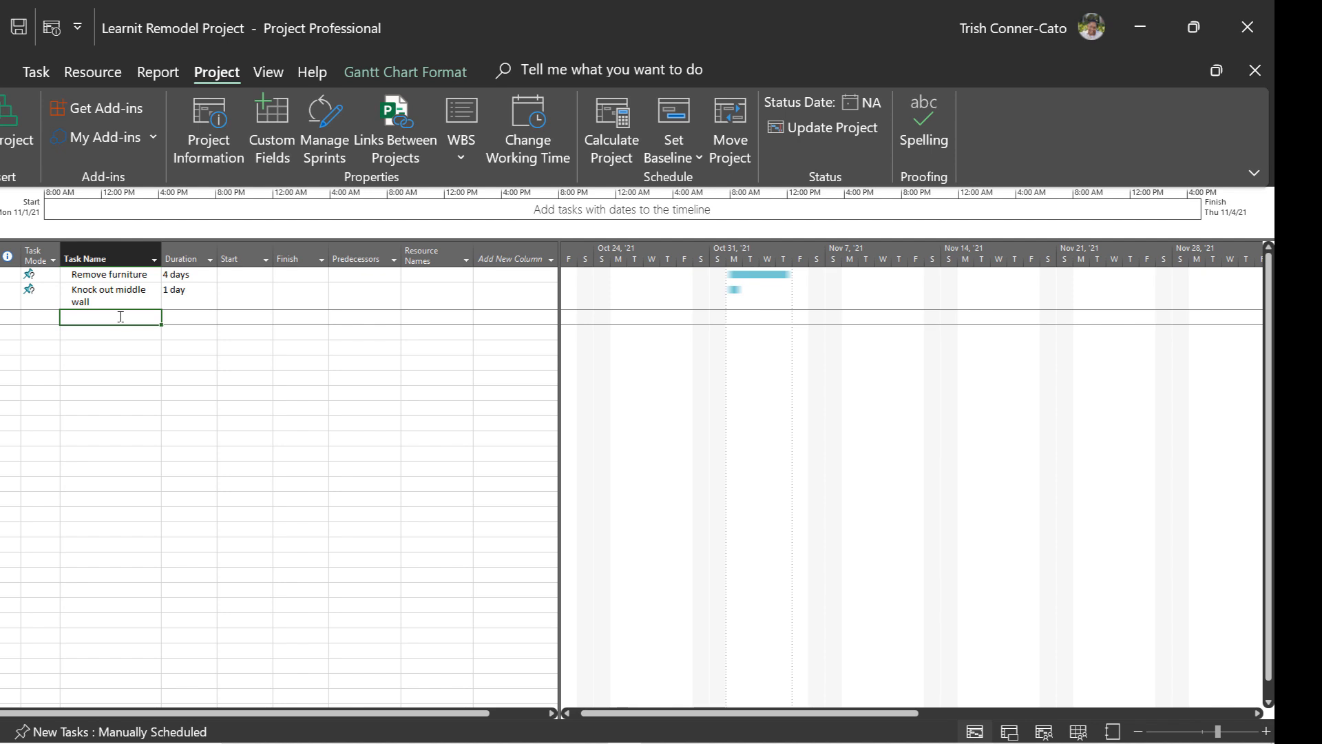
pyautogui.write('Remove w')
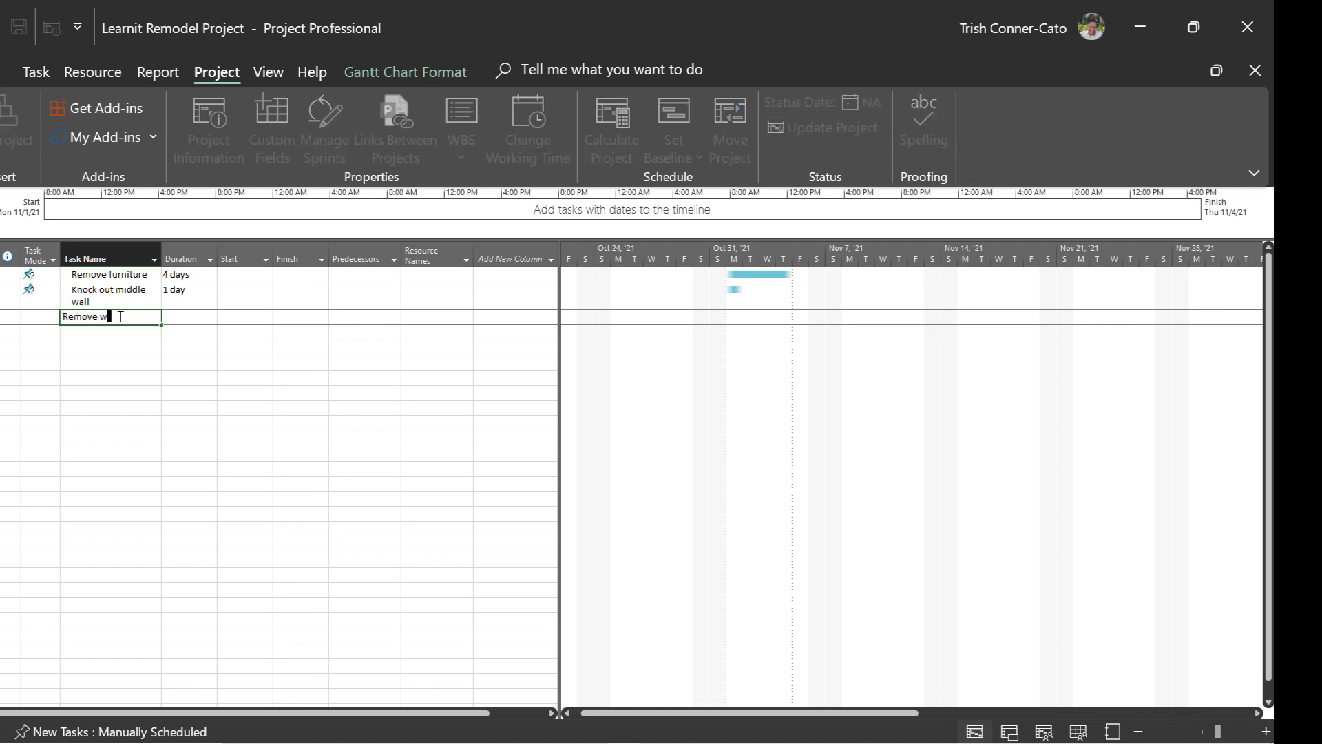
pyautogui.write('allpaper')
pyautogui.press('Escape')
pyautogui.press('Tab')
pyautogui.write('2')
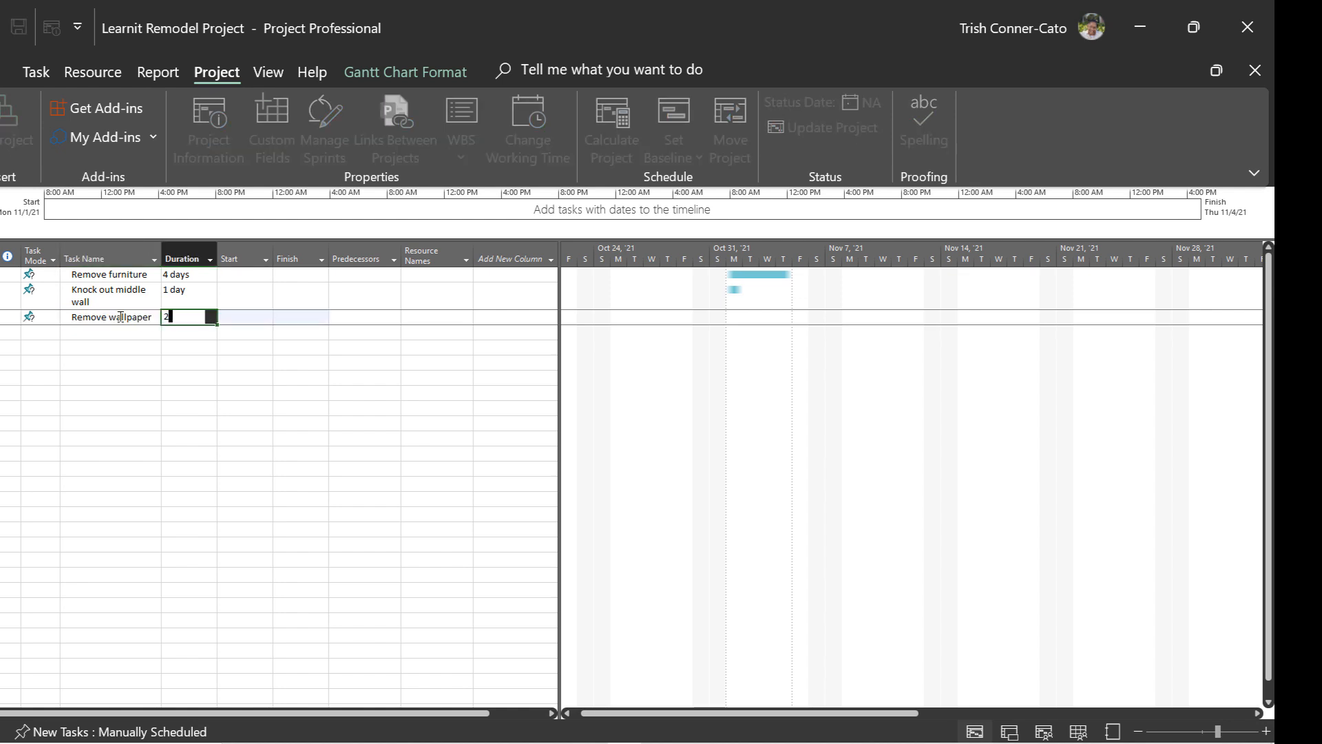
pyautogui.press('Return')
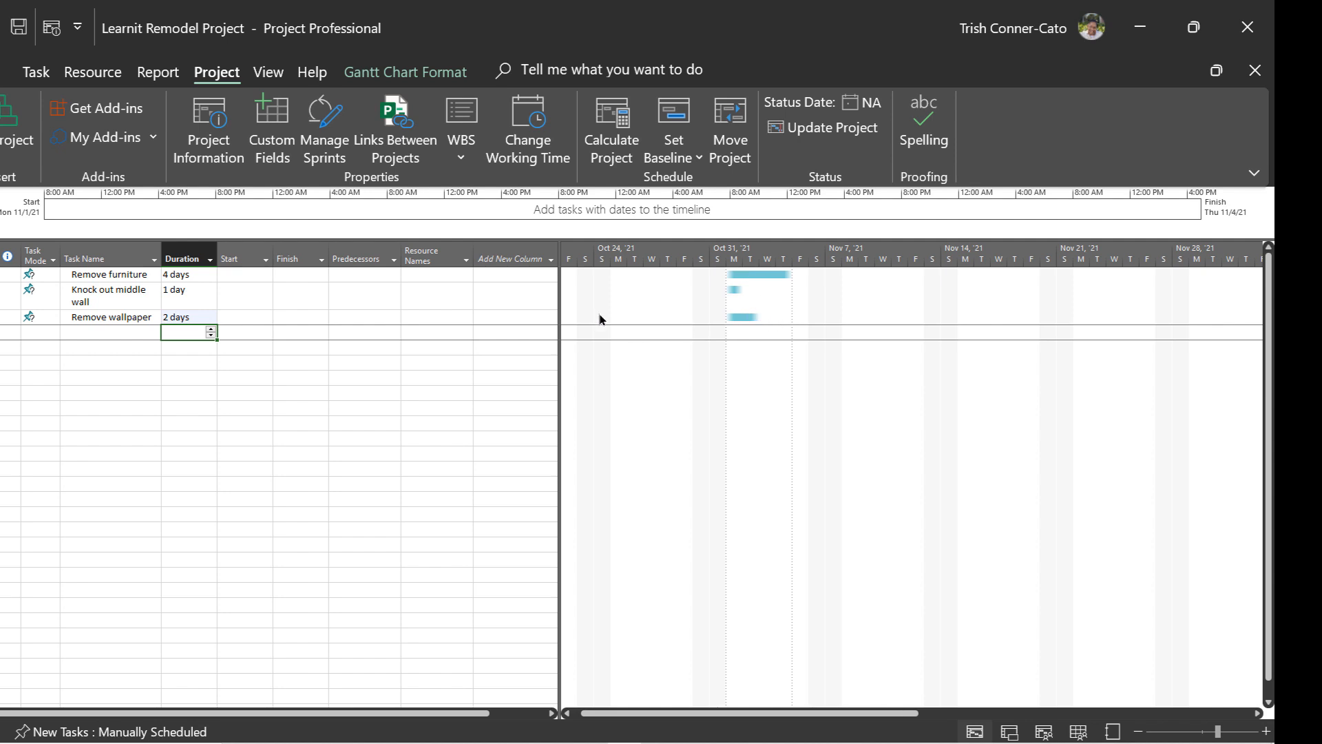
# Step: Add the task "Add network drops" below Remove wallpaper with a duration of 2 days
pyautogui.click(96, 334)
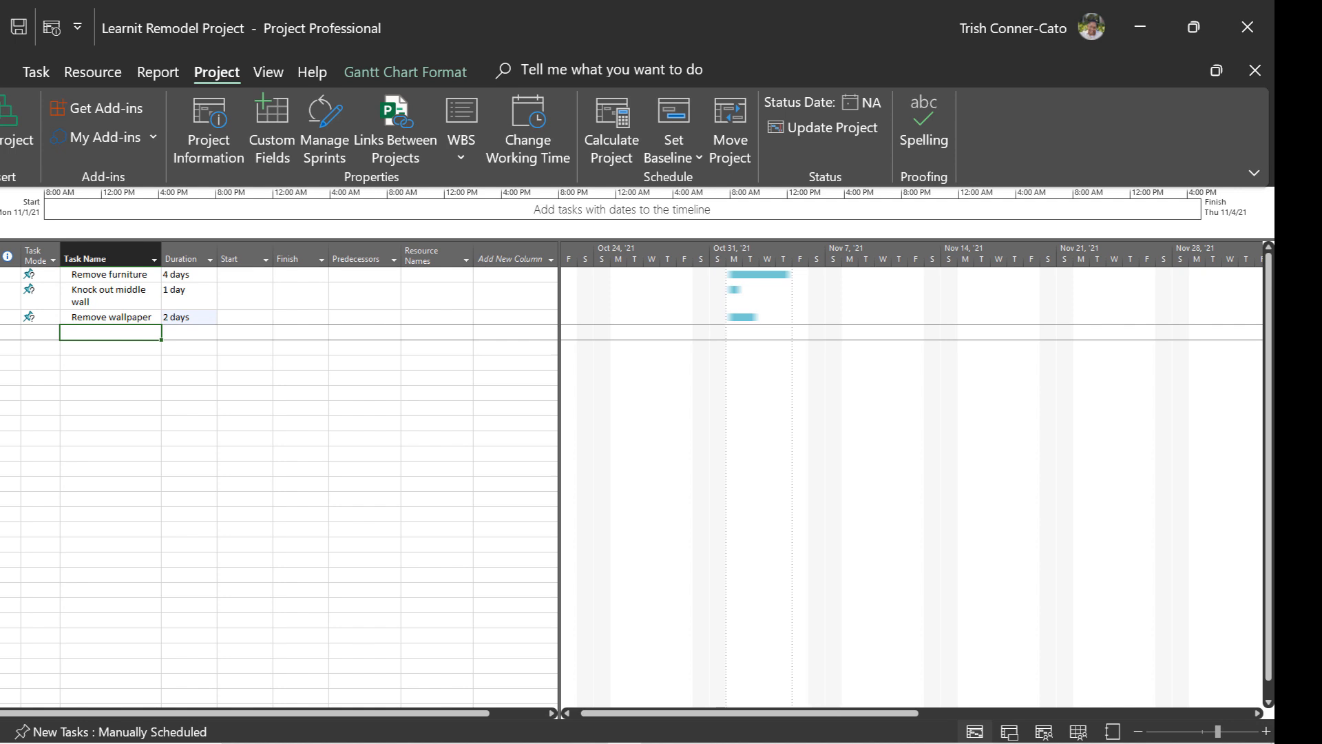
pyautogui.write('Add ne')
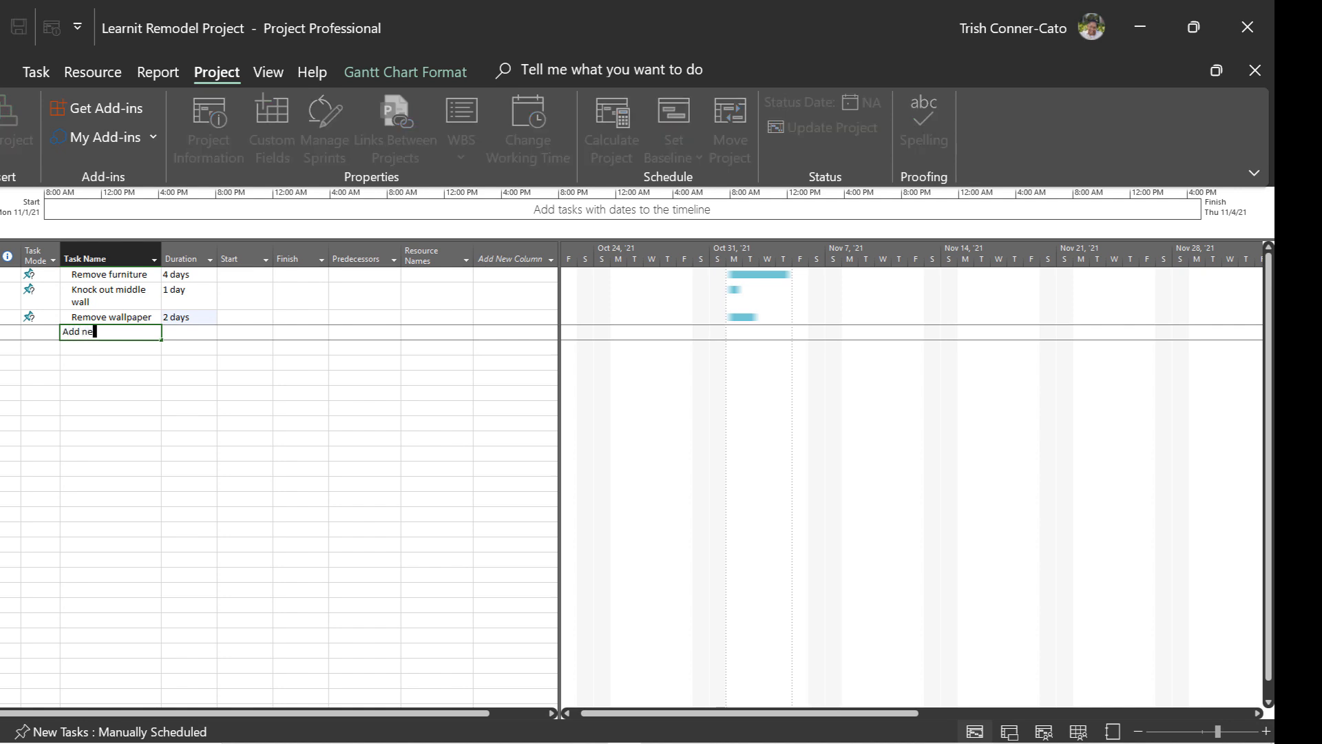
pyautogui.write('twork drops')
pyautogui.press('Tab')
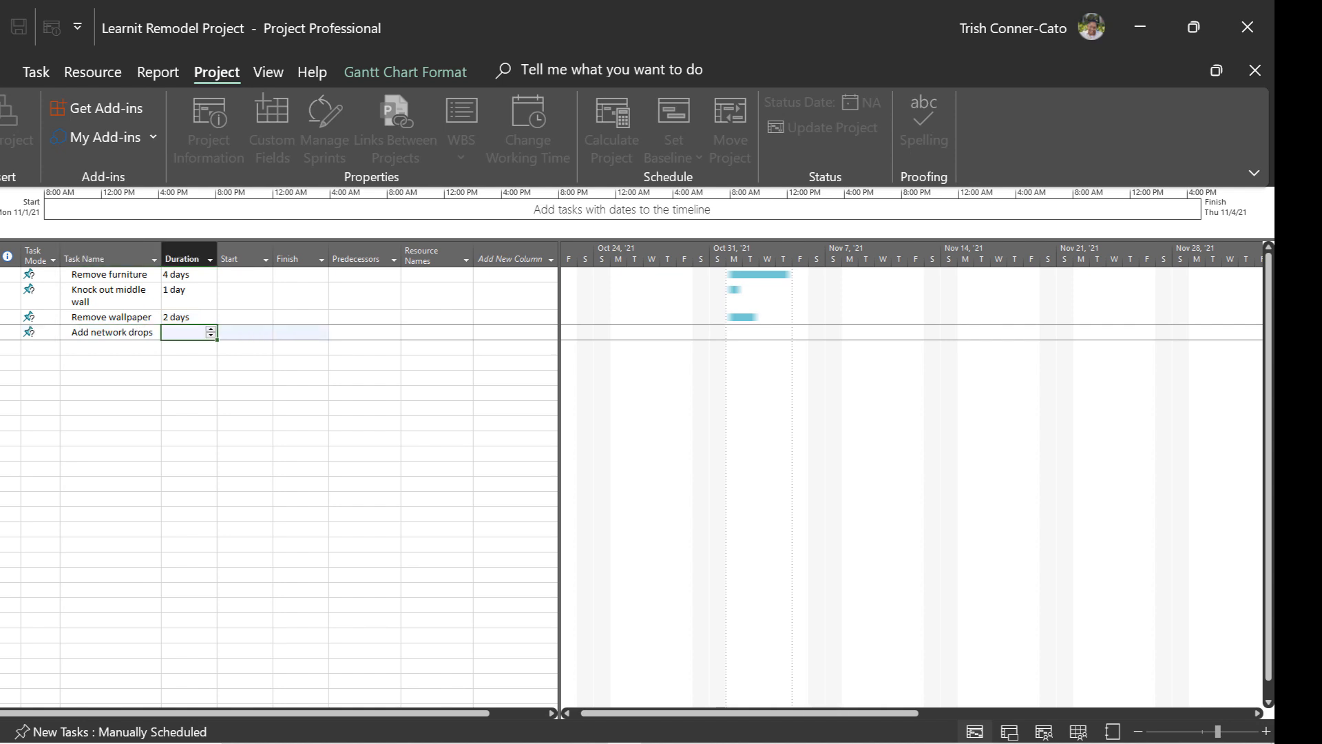
pyautogui.write('2')
pyautogui.press('Return')
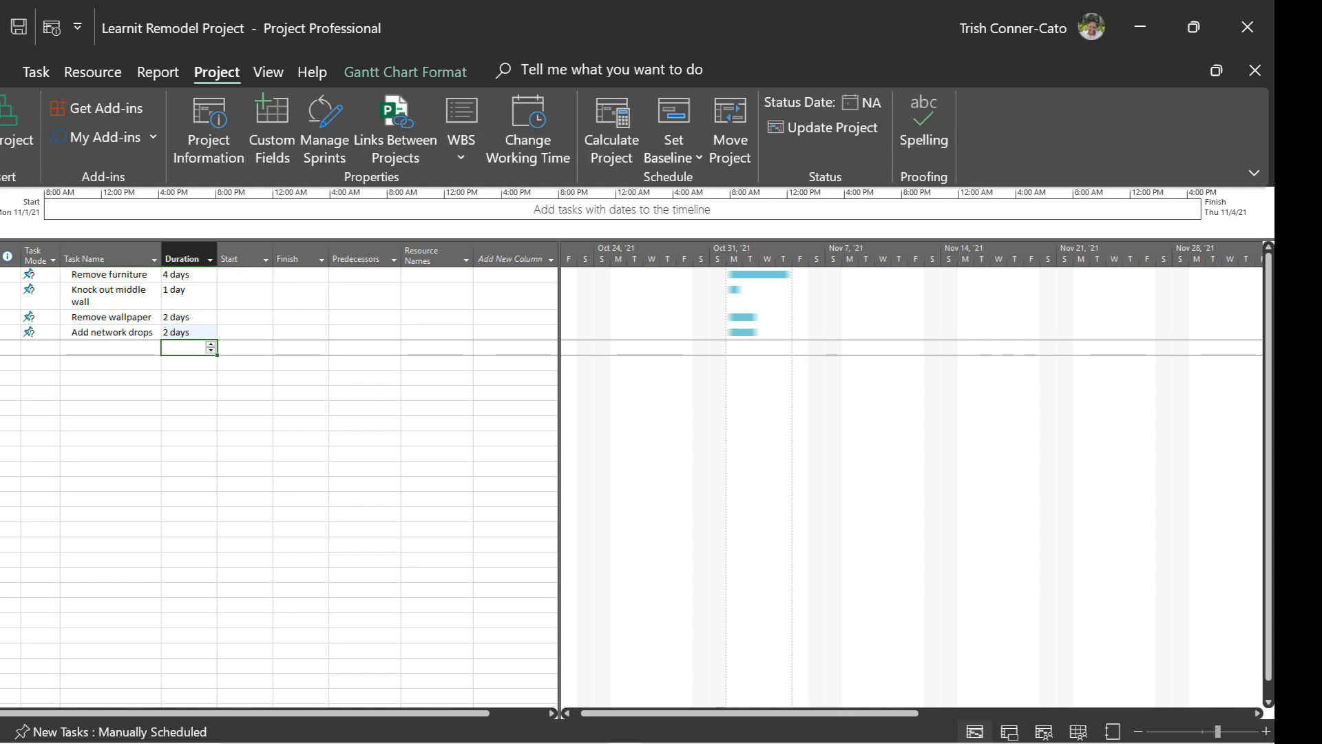
# Step: Add the task "Paint walls" below Add network drops with a duration of 3 days
pyautogui.press('Left')
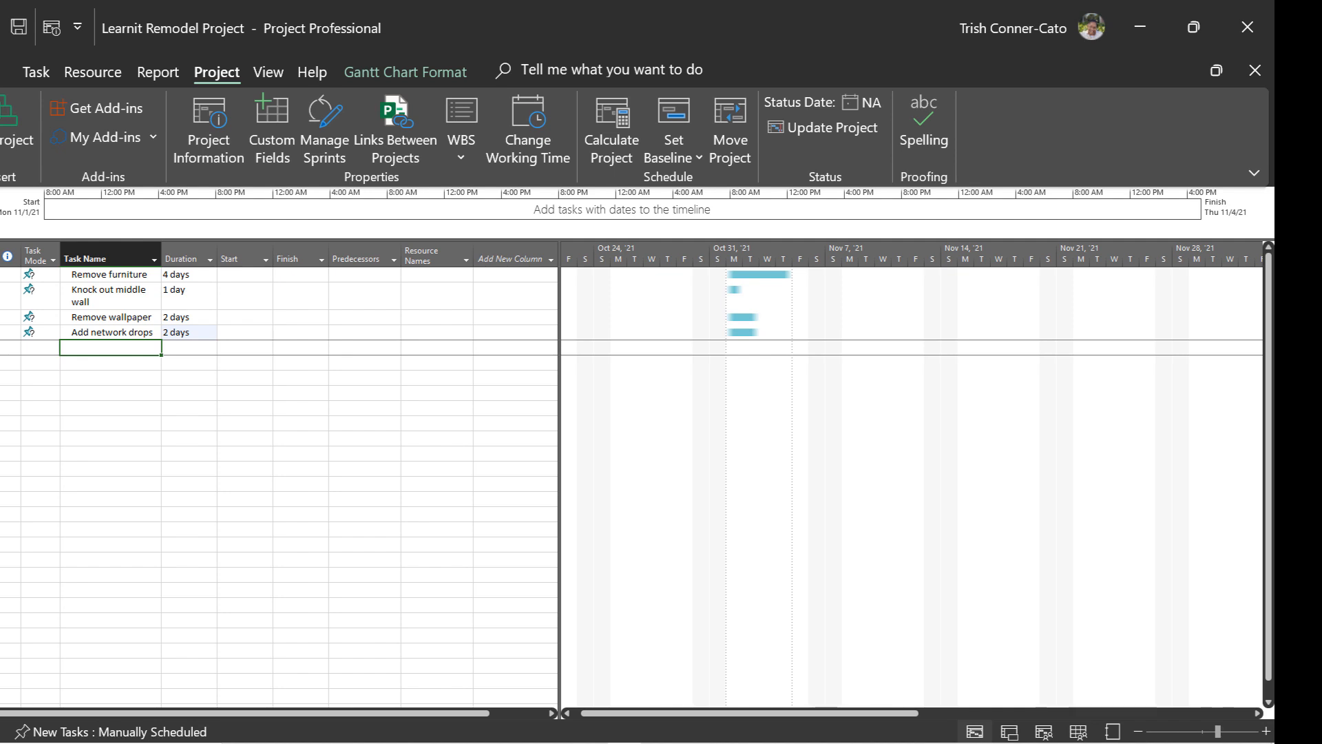
pyautogui.write('Pain')
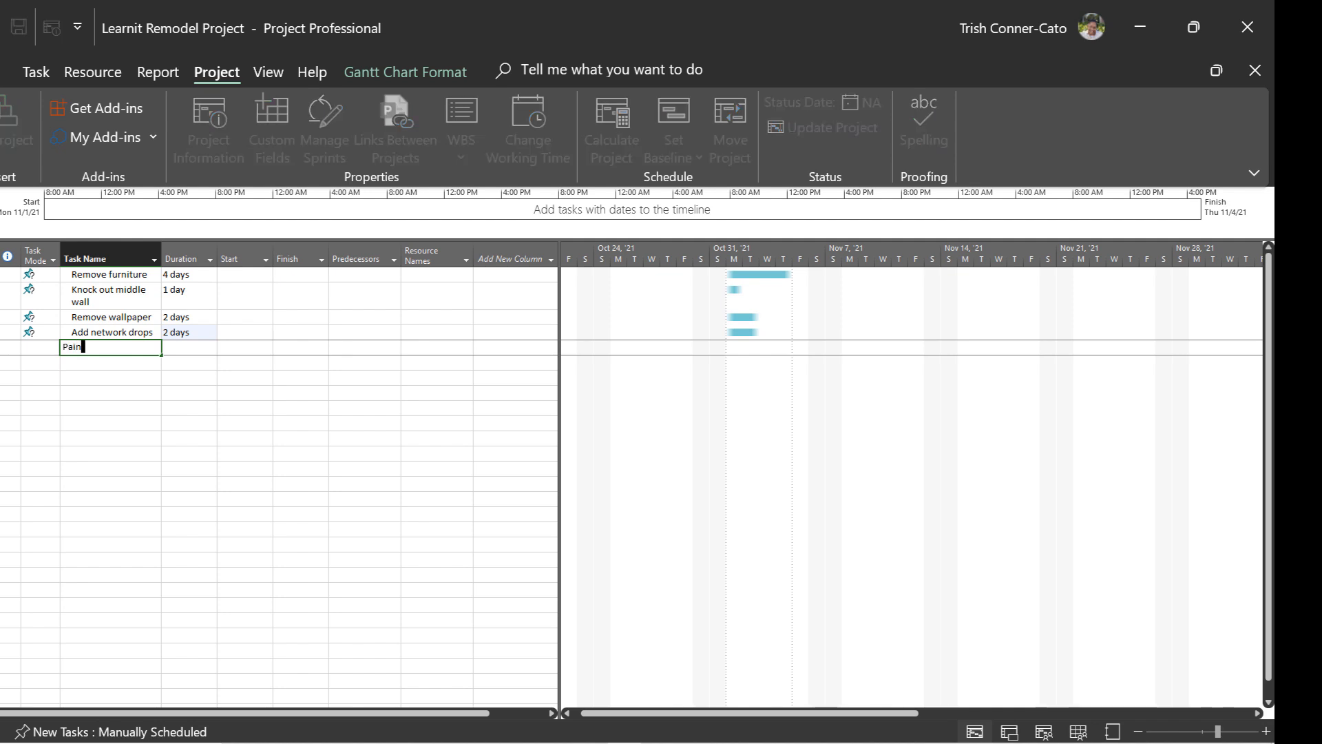
pyautogui.write('t walls')
pyautogui.press('Tab')
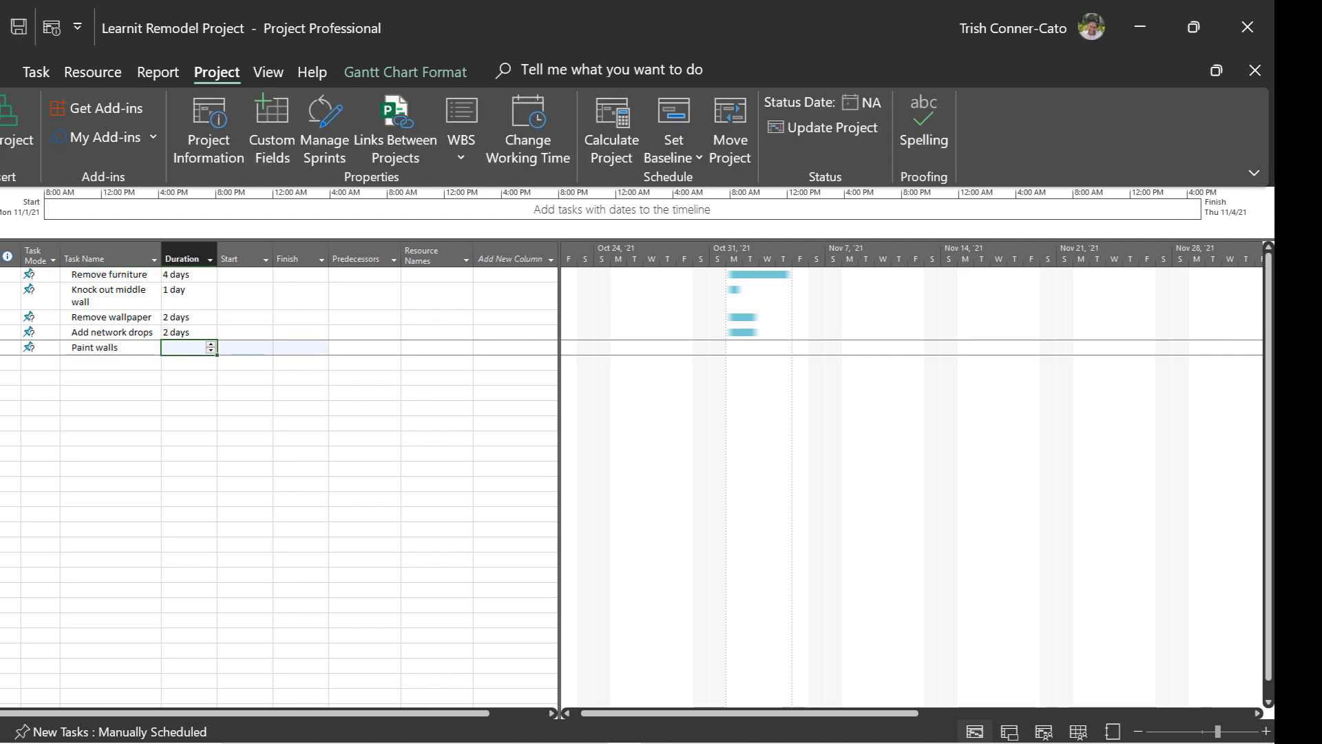
pyautogui.write('3')
pyautogui.press('Return')
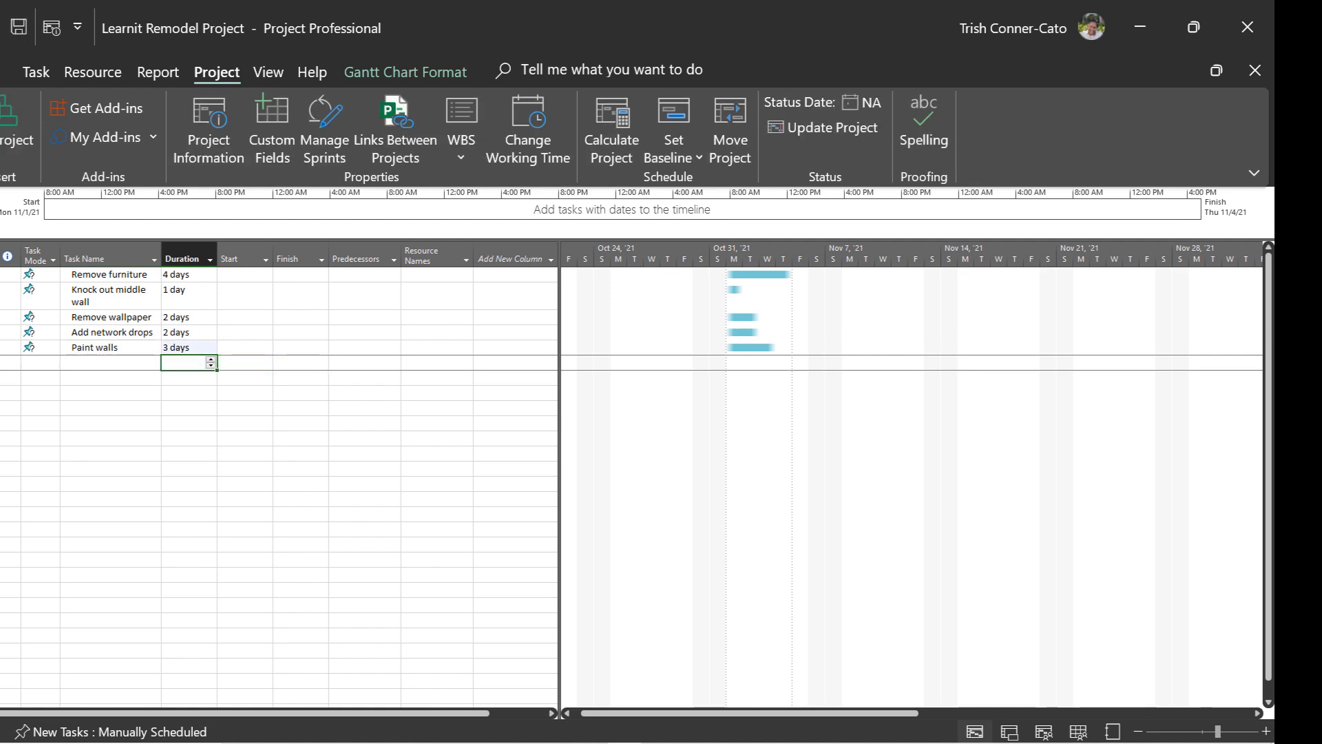
# Step: Add the task "Add new flooring" below Paint walls with a duration of 2.5 days
pyautogui.press('Left')
pyautogui.write('Ad')
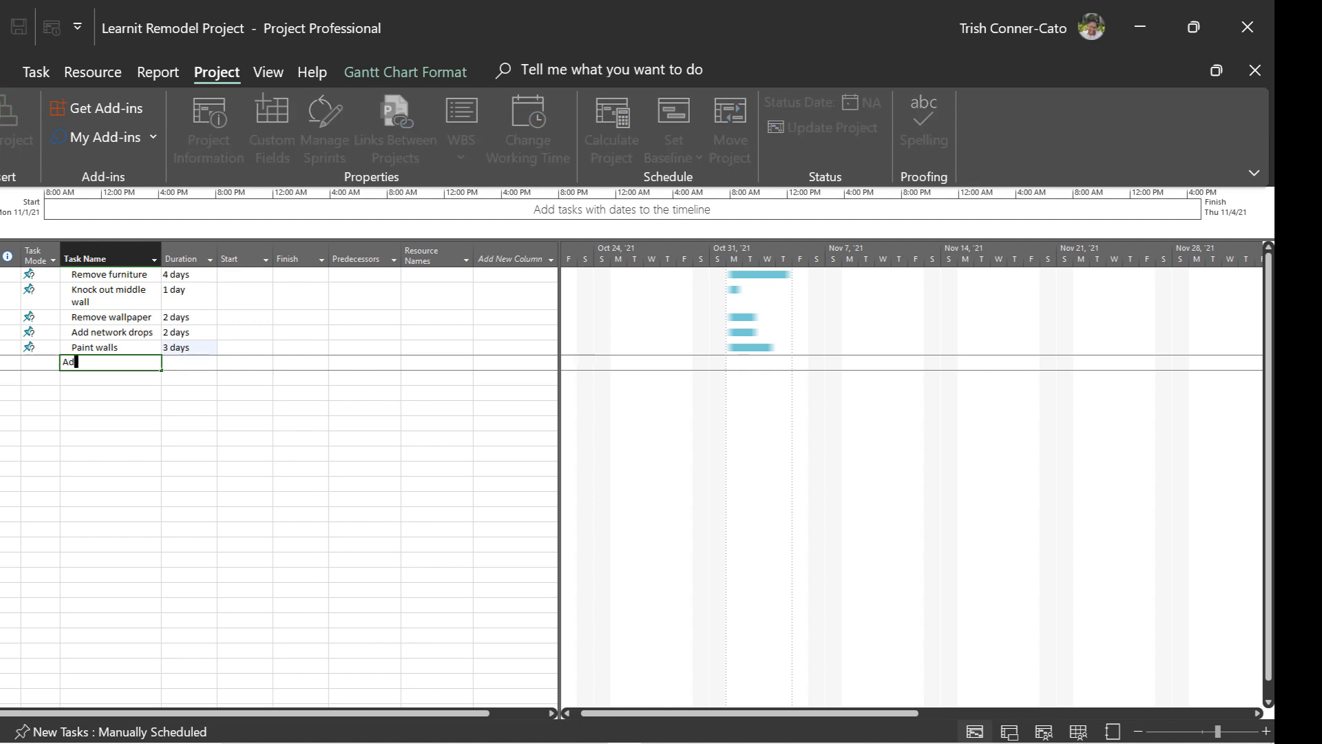
pyautogui.write('d new flooring')
pyautogui.press('Tab')
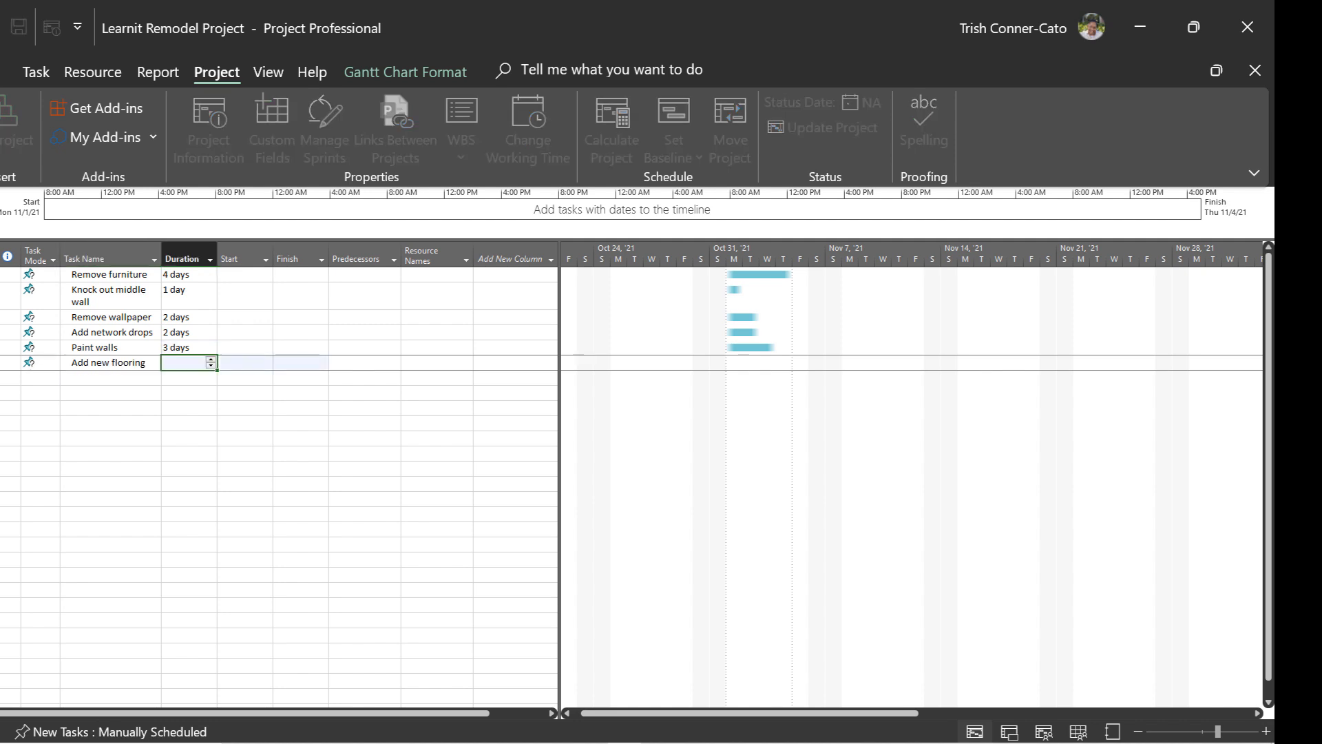
pyautogui.write('2.5')
pyautogui.press('Return')
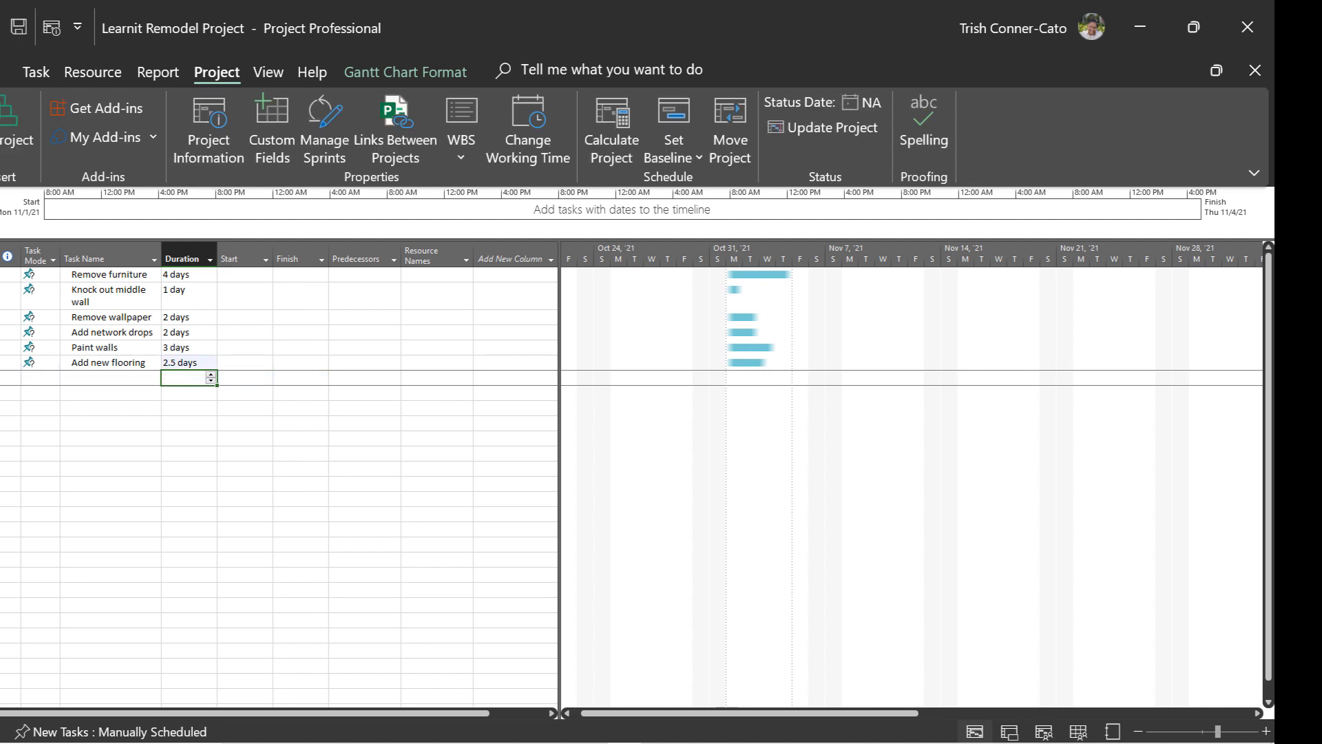
# Step: Add the task "Add new lighting" below Add new flooring with a duration of 2 days, and save the project
pyautogui.press('Left')
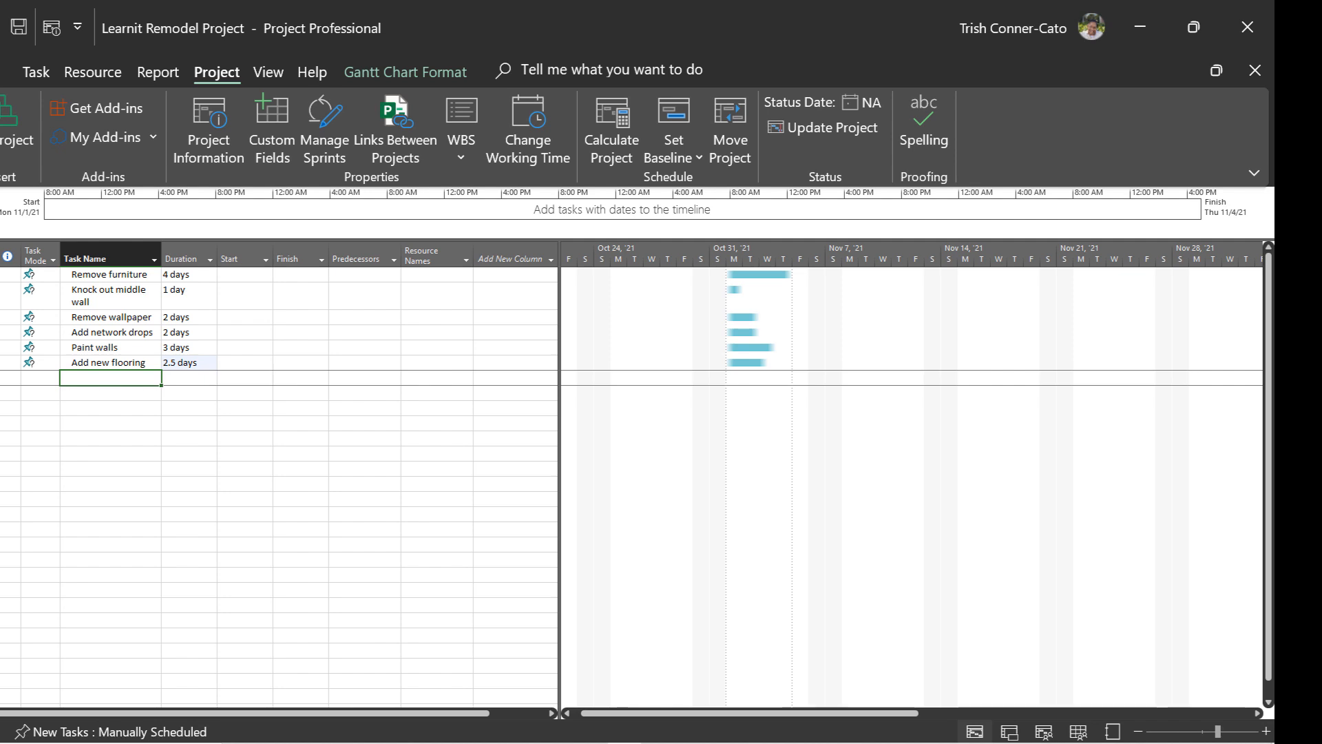
pyautogui.write('Ad')
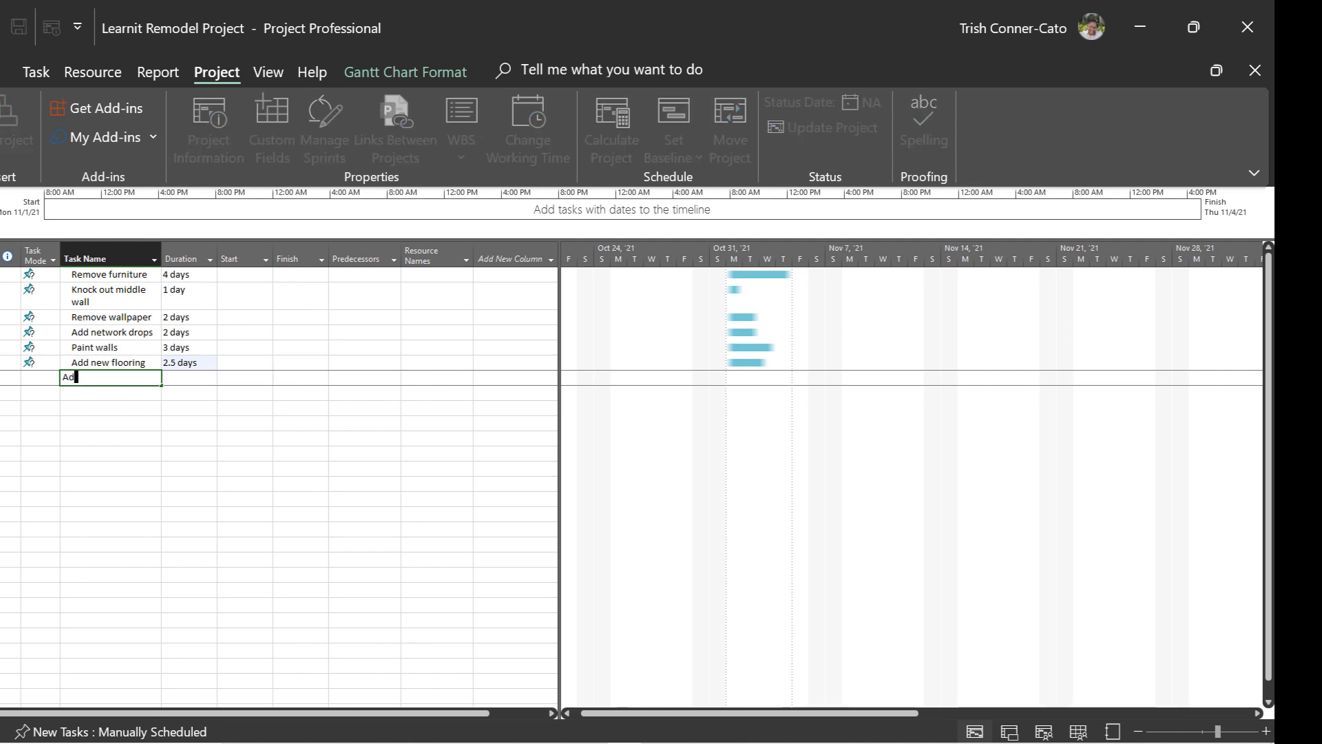
pyautogui.write('d new lighting')
pyautogui.press('Tab')
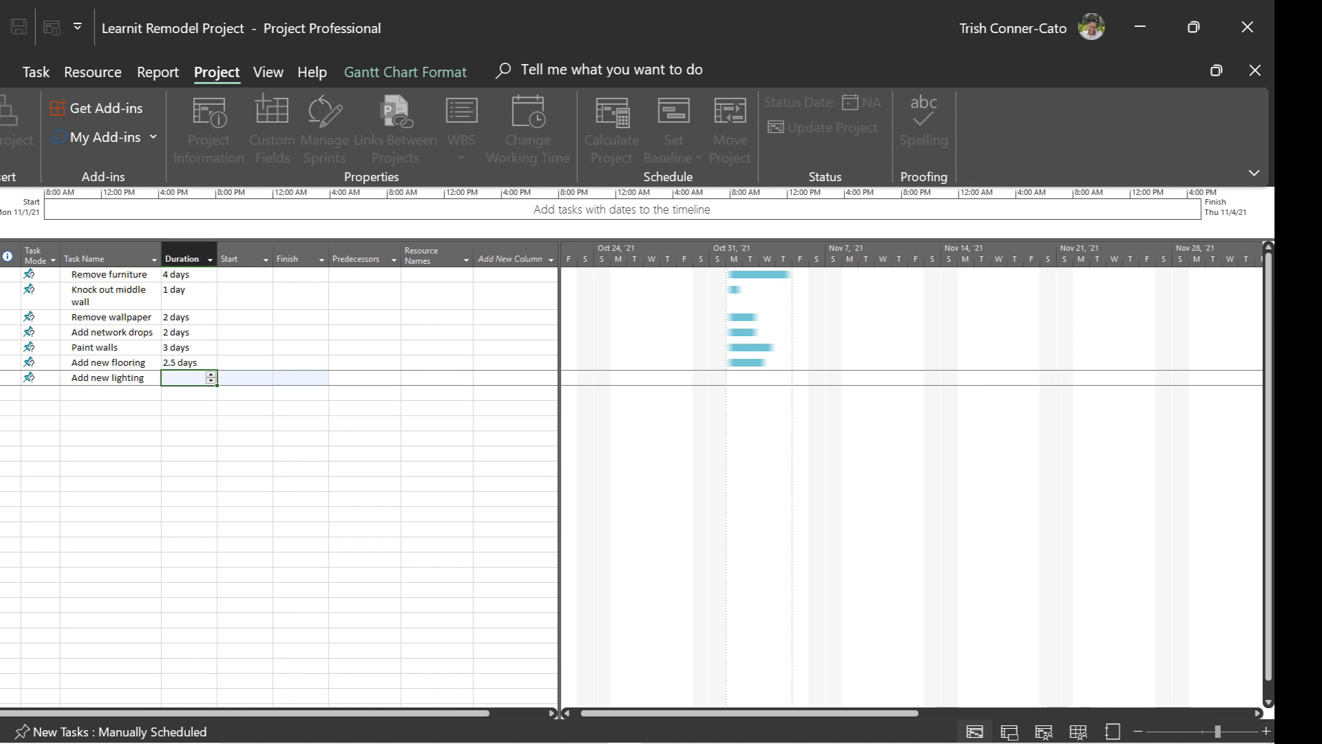
pyautogui.write('2')
pyautogui.press('Return')
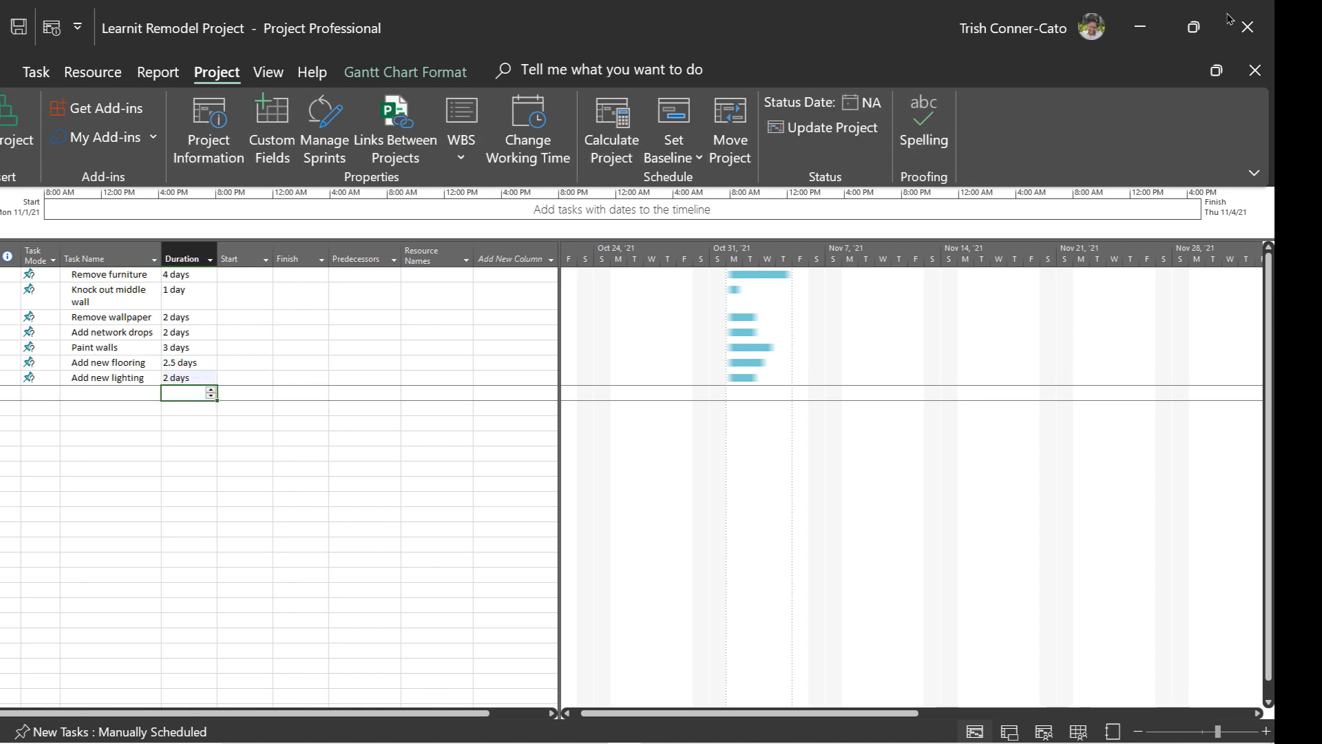
pyautogui.click(14, 35)
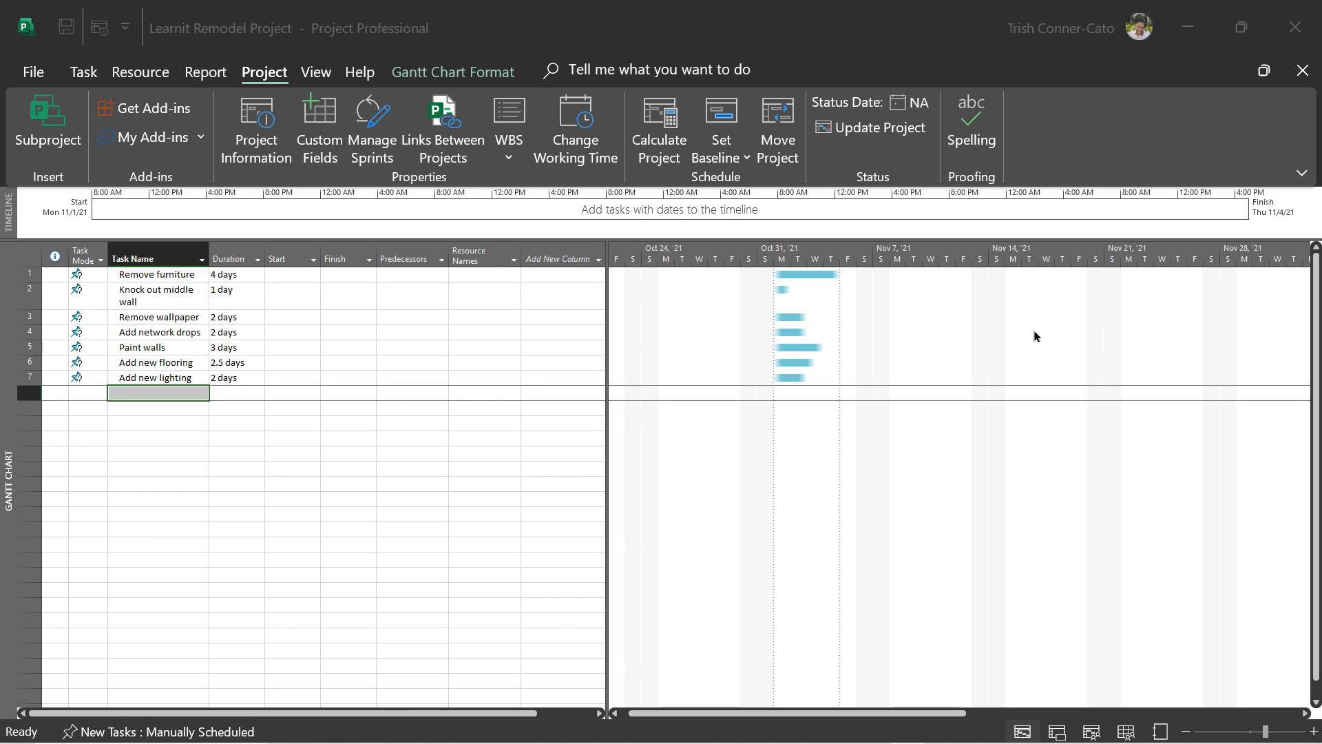
pyautogui.click(33, 73)
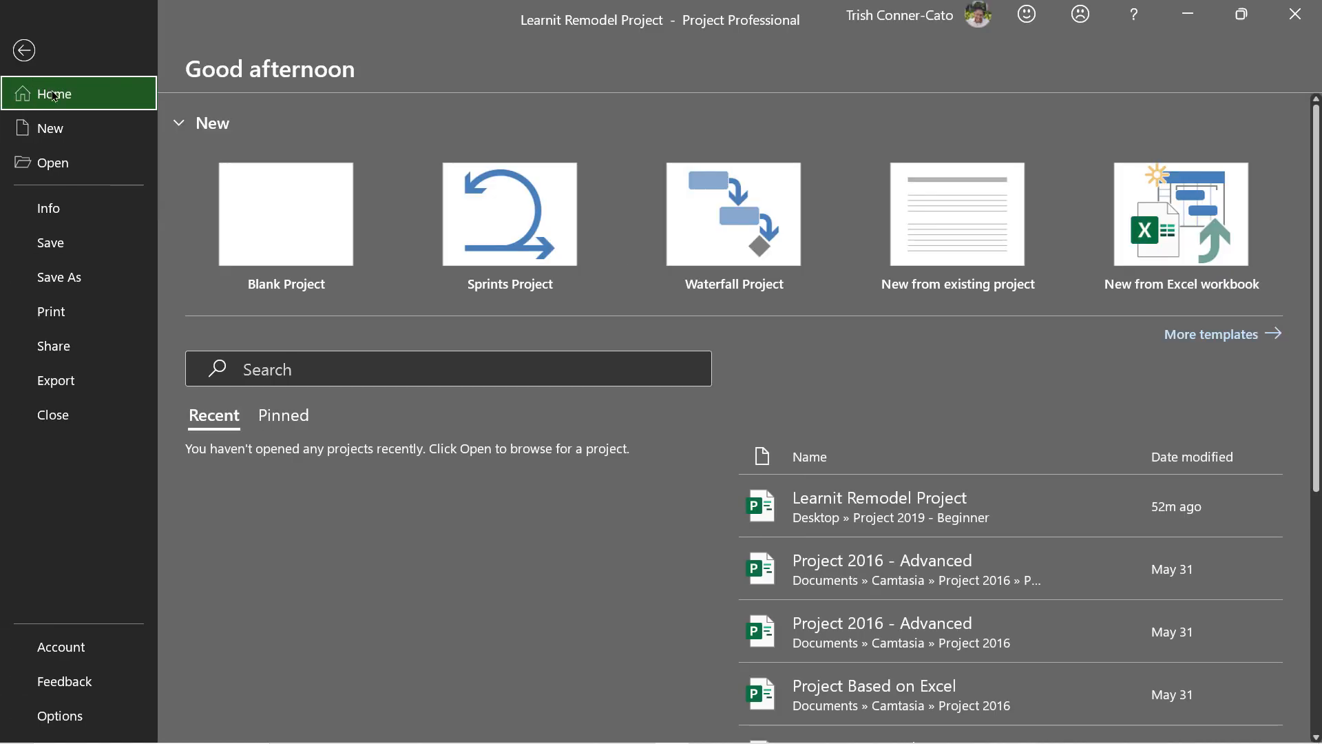
pyautogui.click(52, 129)
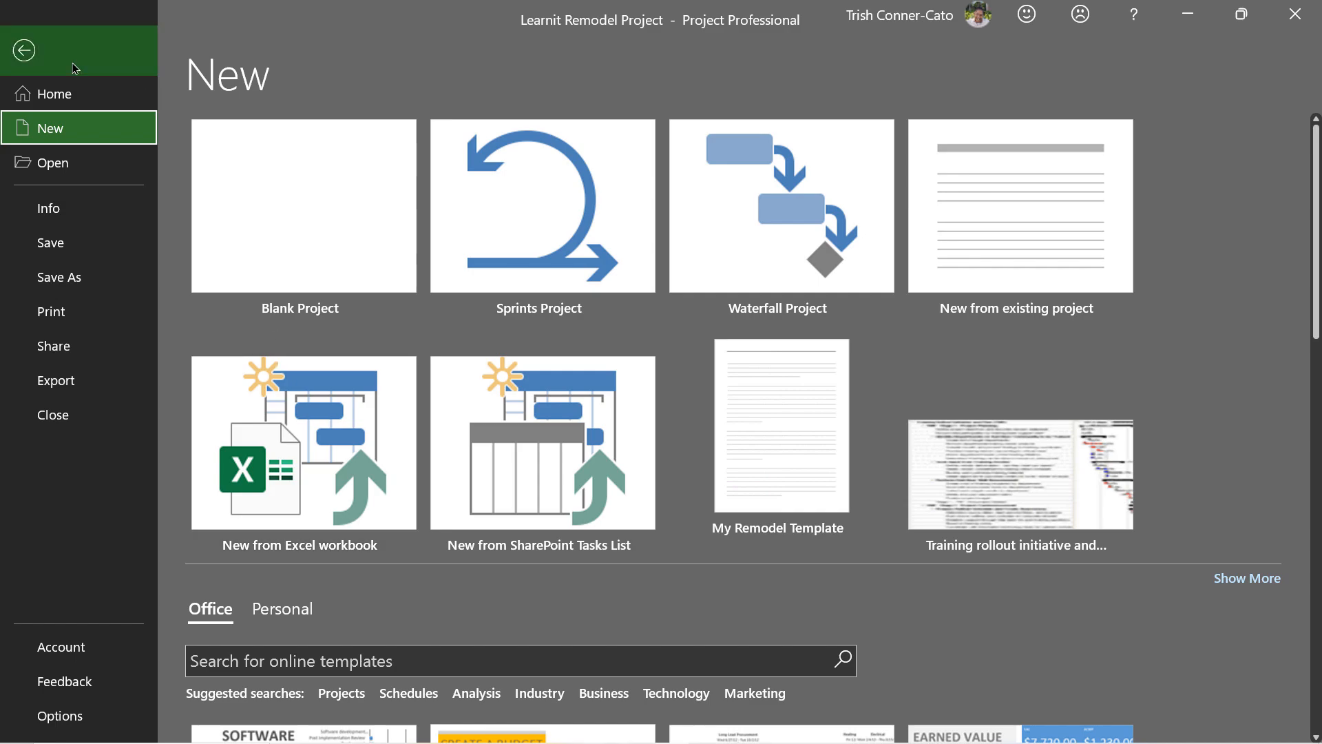
pyautogui.click(24, 51)
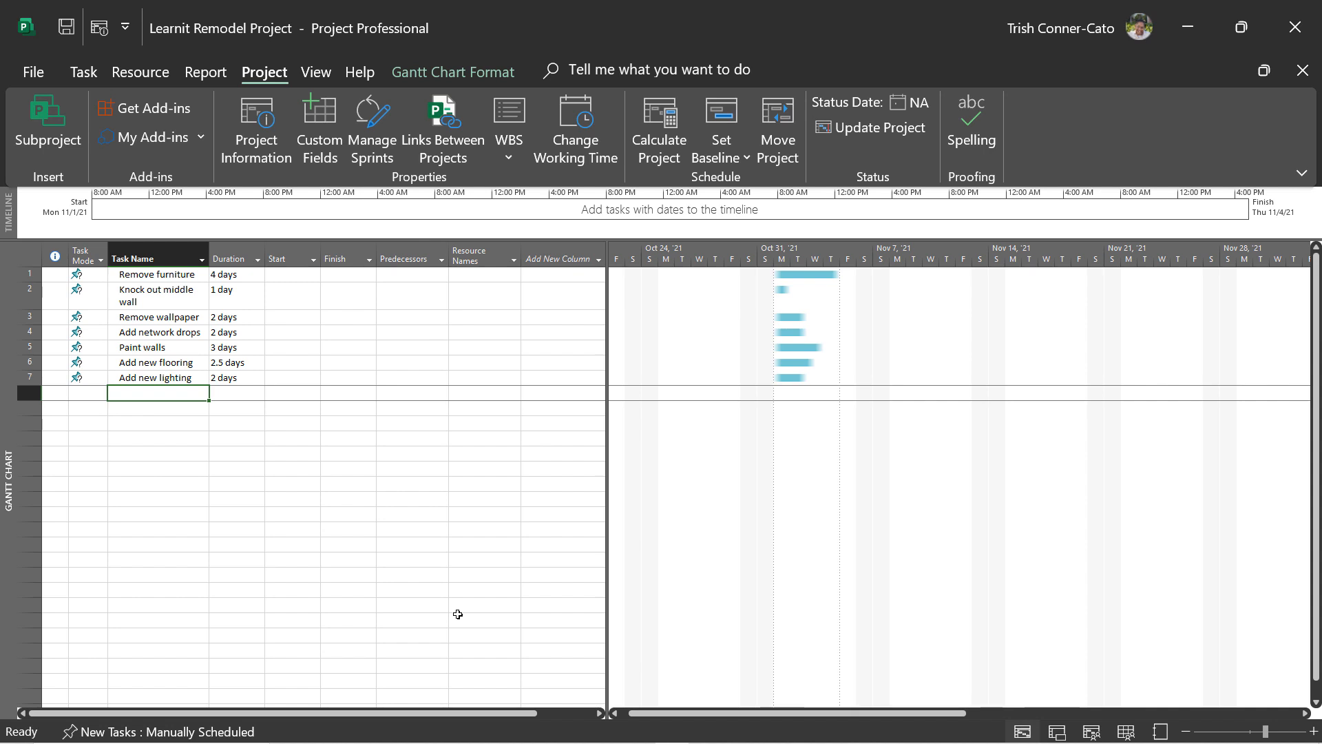
# Step: Switch to the Finishing Phase Tasks workbook in Excel and copy the three tasks with their durations in A3:B5
pyautogui.moveTo(430, 739)
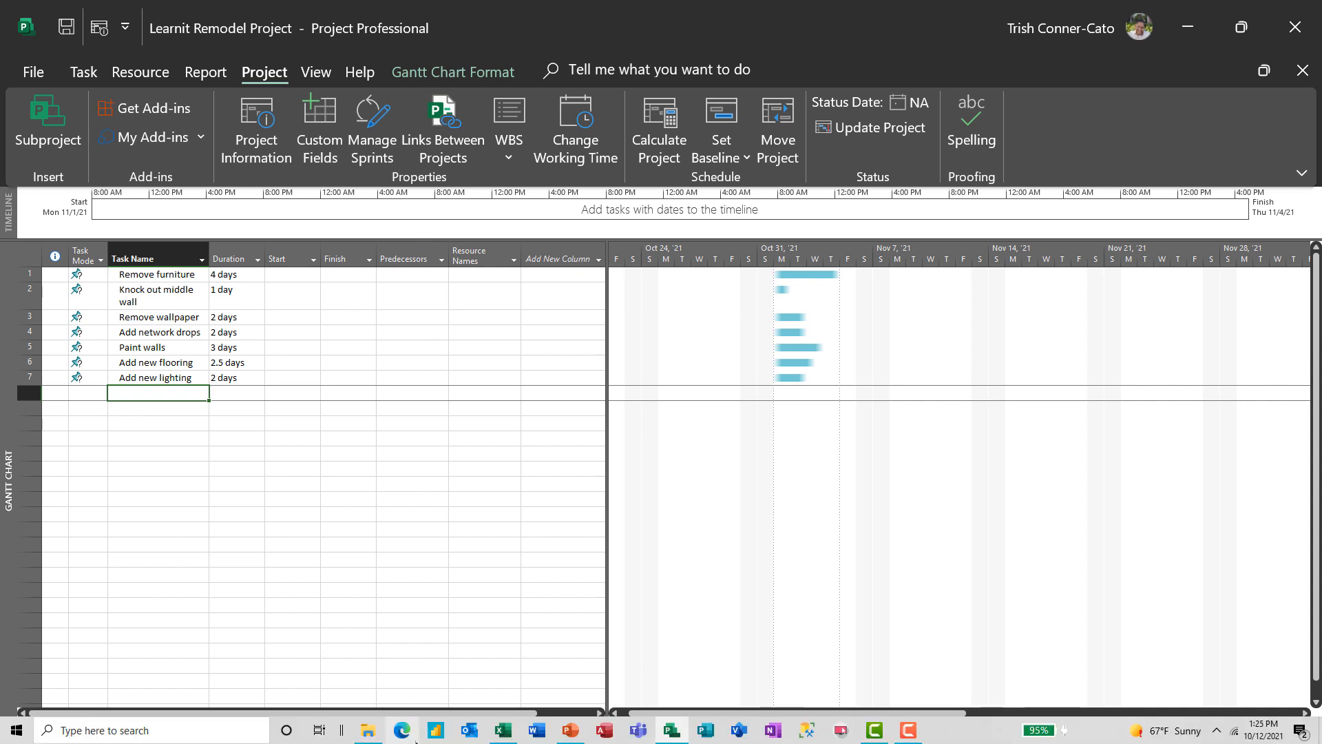
pyautogui.click(505, 732)
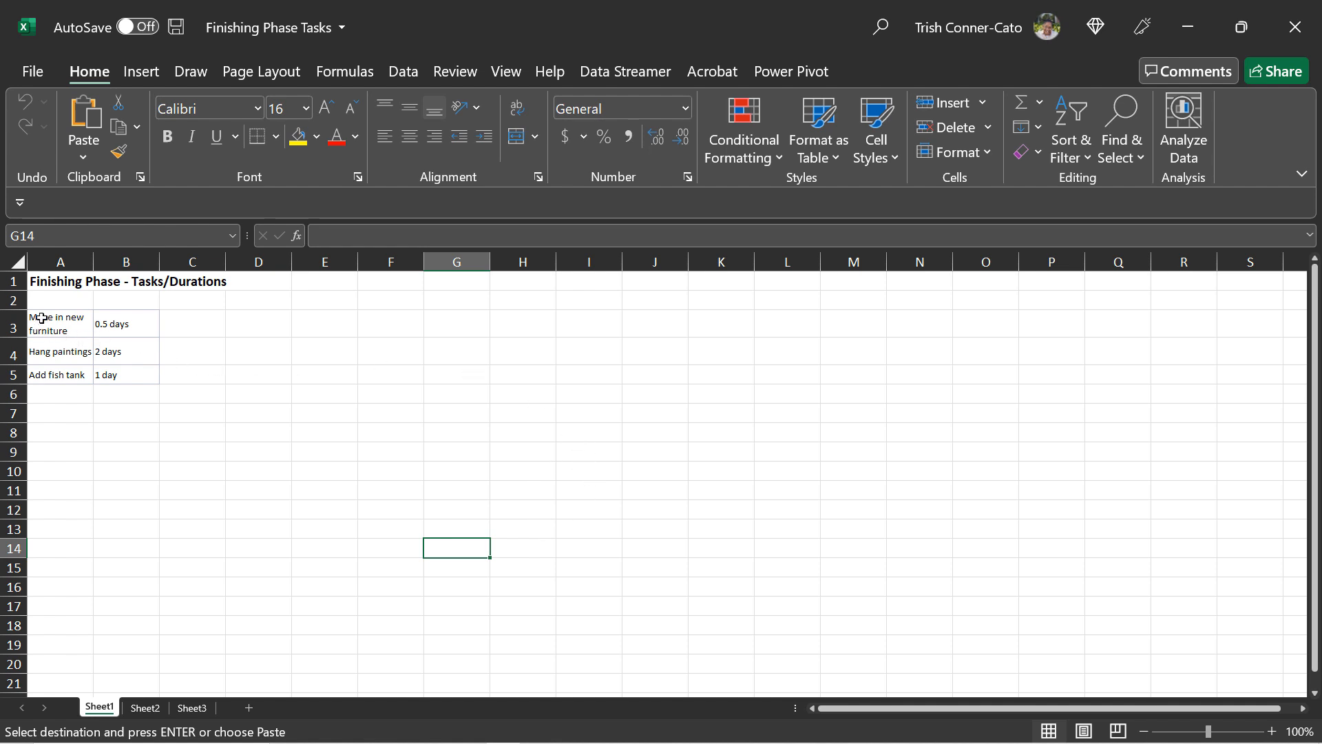
pyautogui.moveTo(41, 324); pyautogui.dragTo(129, 374)
pyautogui.click(129, 374)
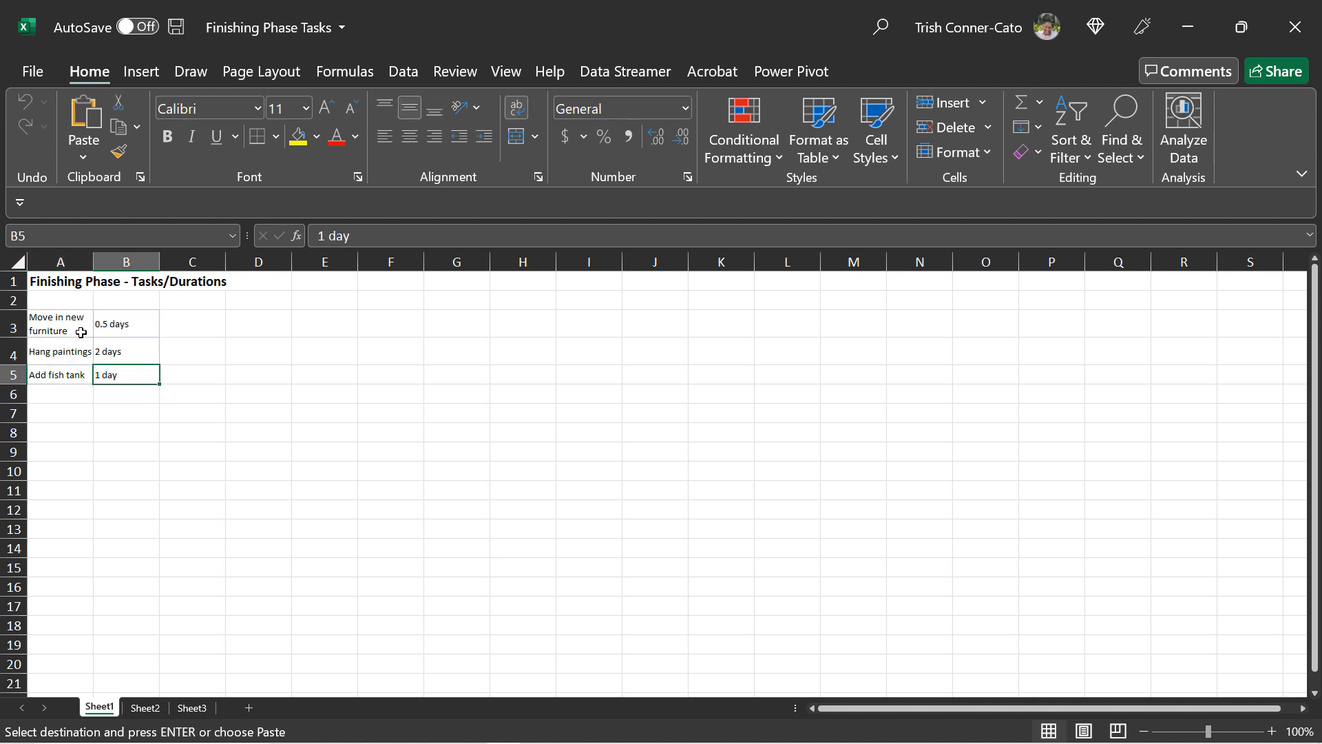
pyautogui.moveTo(55, 328); pyautogui.dragTo(129, 374)
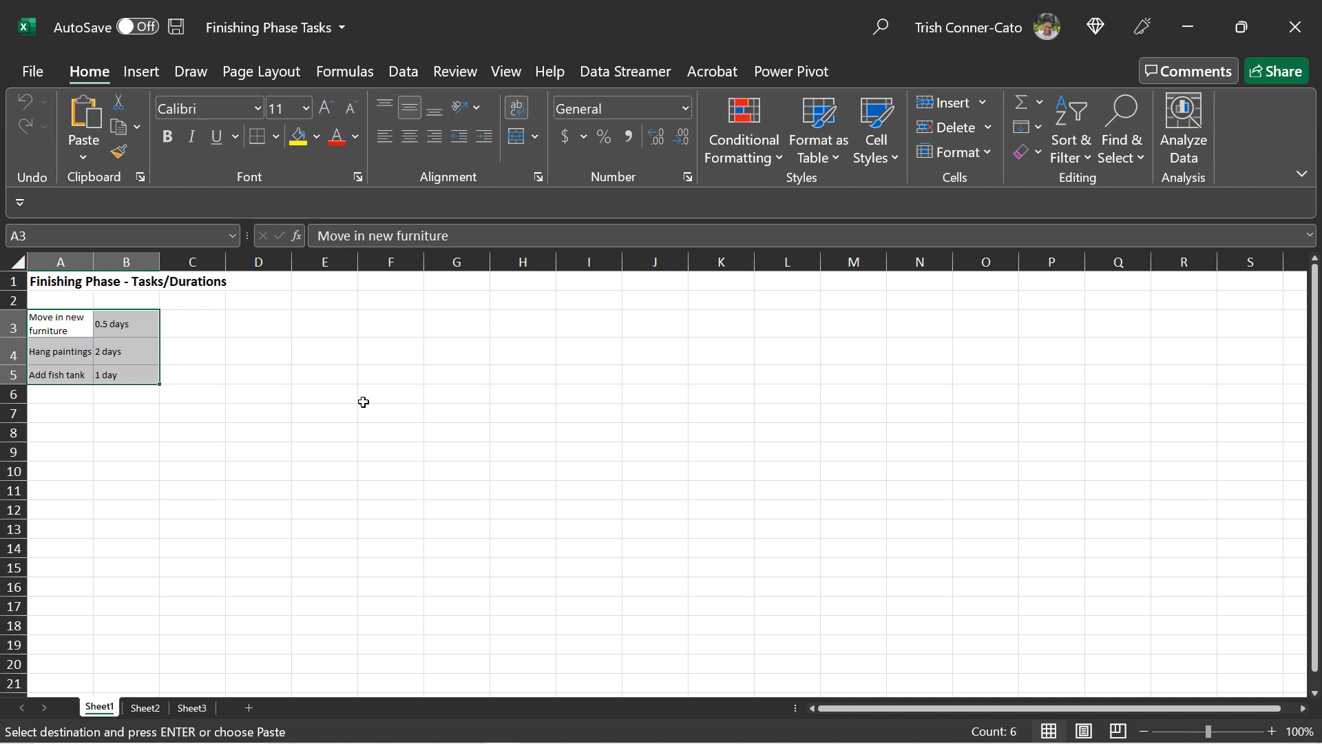
pyautogui.hotkey('ctrl', 'c')
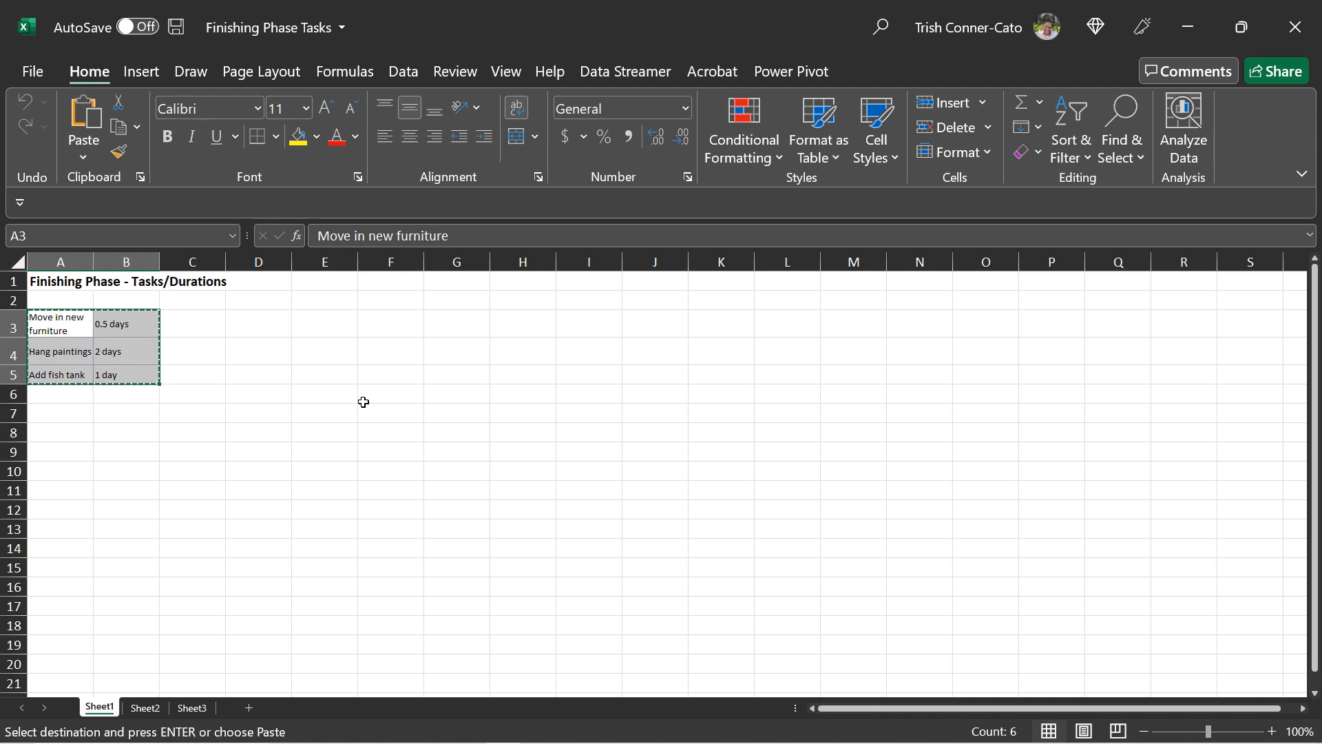
# Step: Return to the Learnit Remodel Project in Project, paste the copied tasks into the first empty row below Add new lighting, and save
pyautogui.moveTo(390, 742)
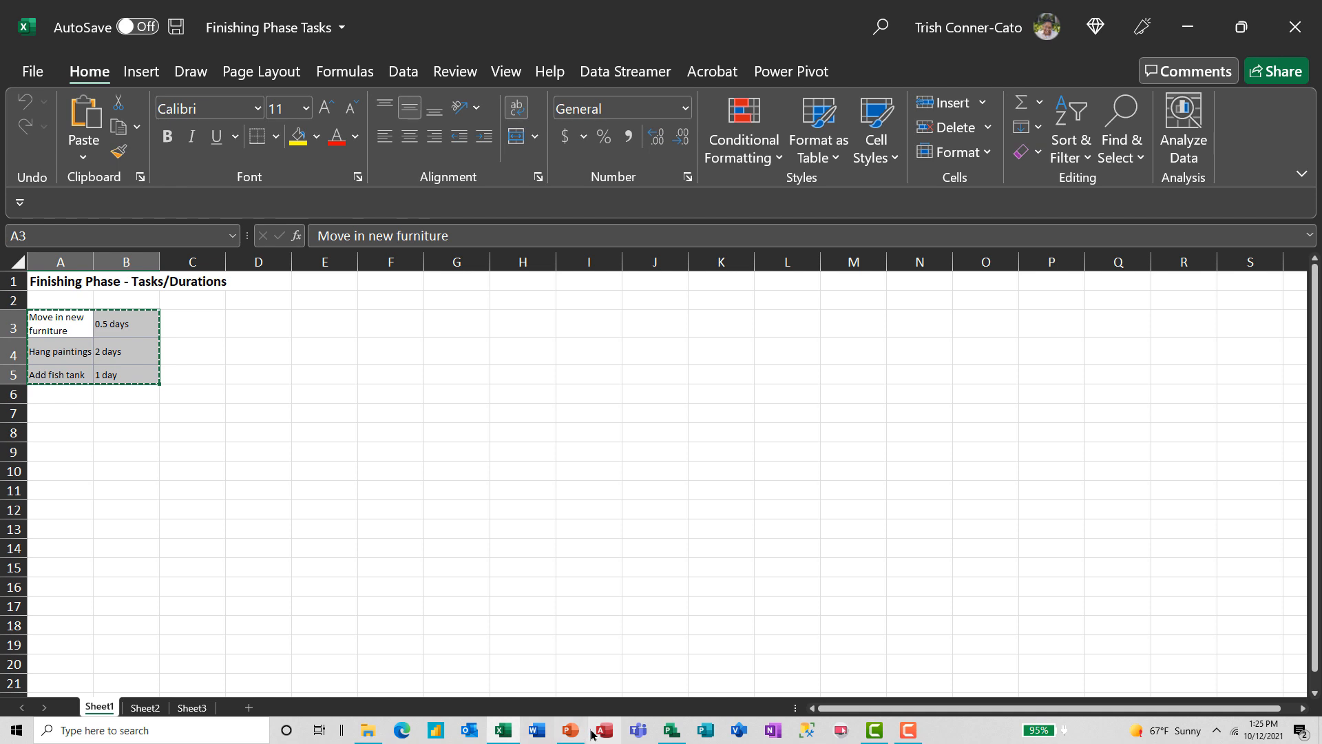
pyautogui.click(661, 733)
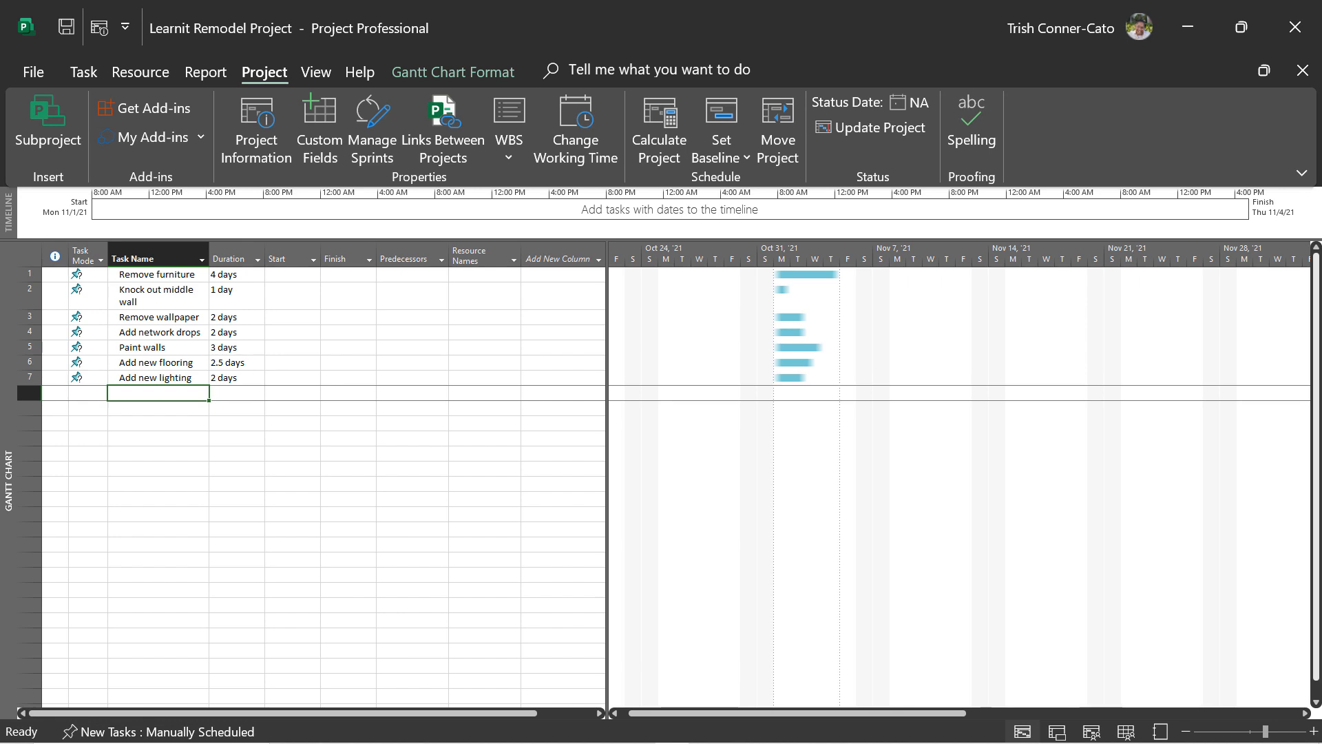
pyautogui.hotkey('ctrl', 'v')
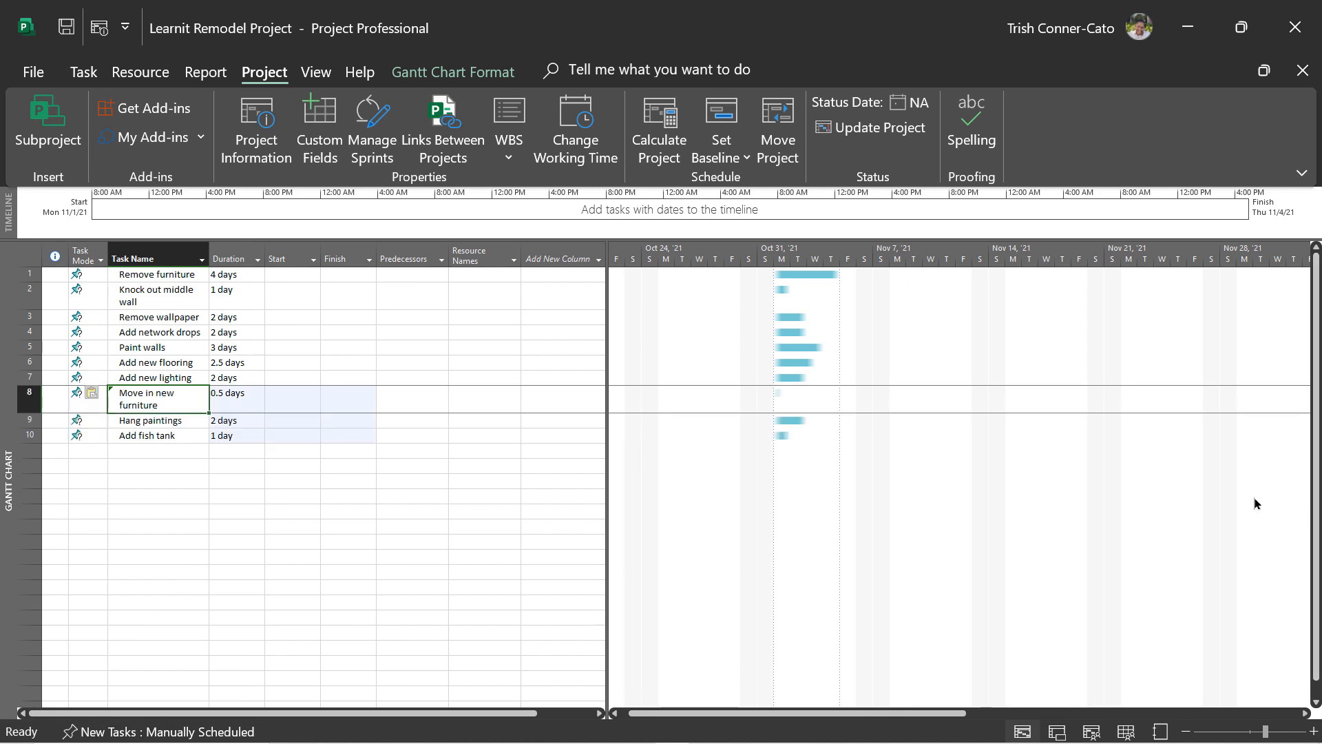
pyautogui.click(175, 460)
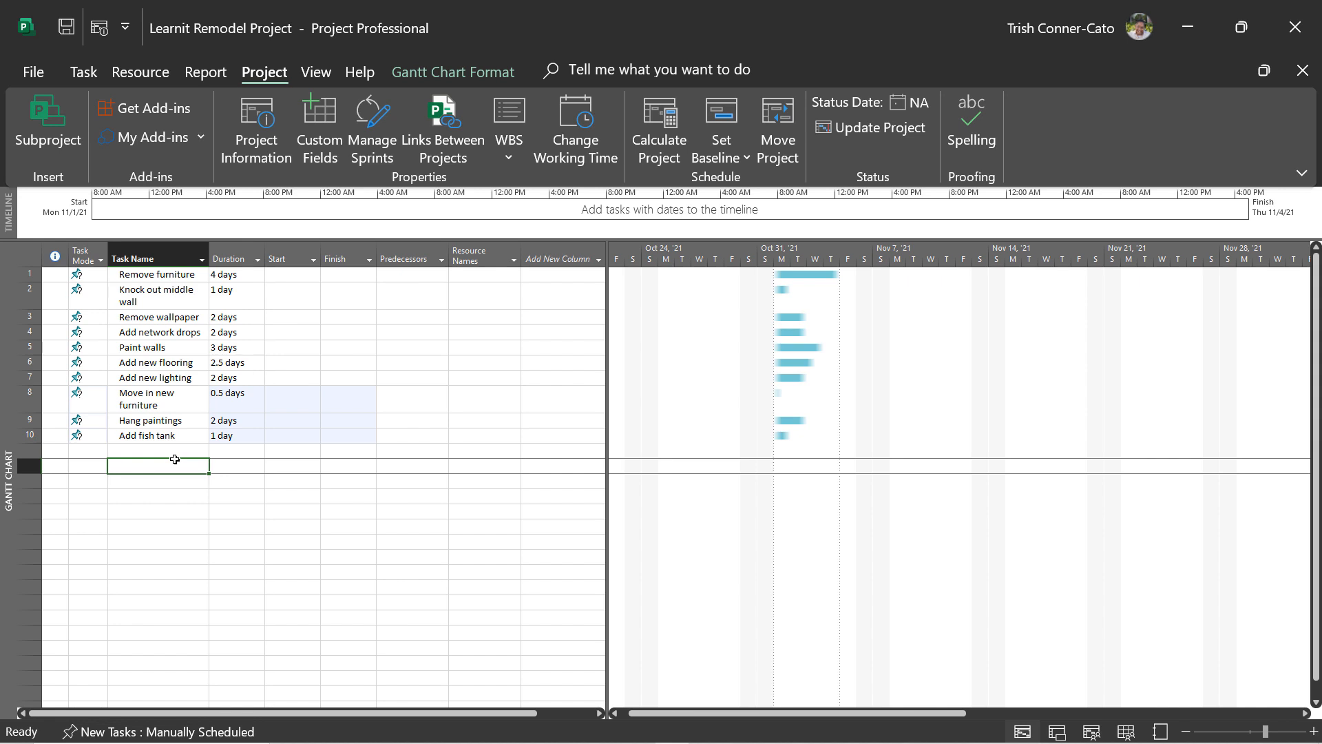
pyautogui.click(65, 30)
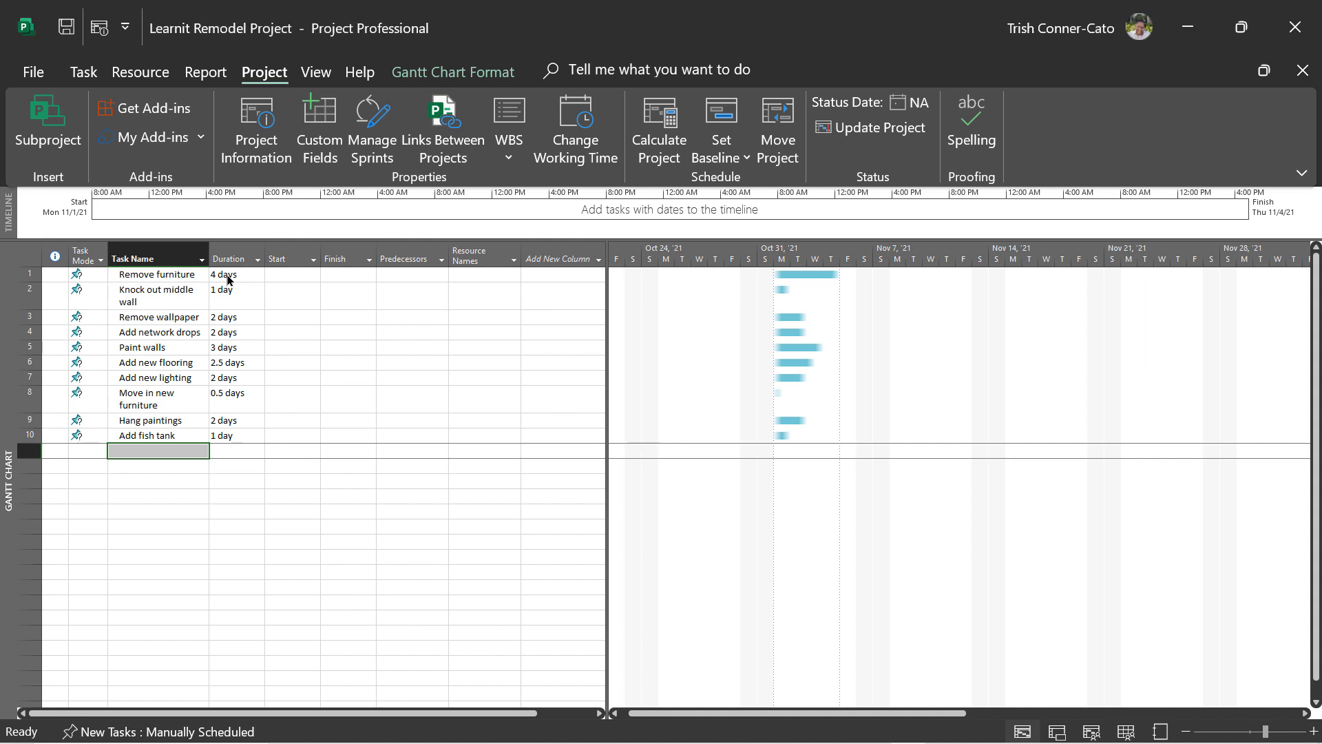
# Step: Replace the duration of the Remove furniture task with a text placeholder saying which colleague to ask
pyautogui.click(229, 276)
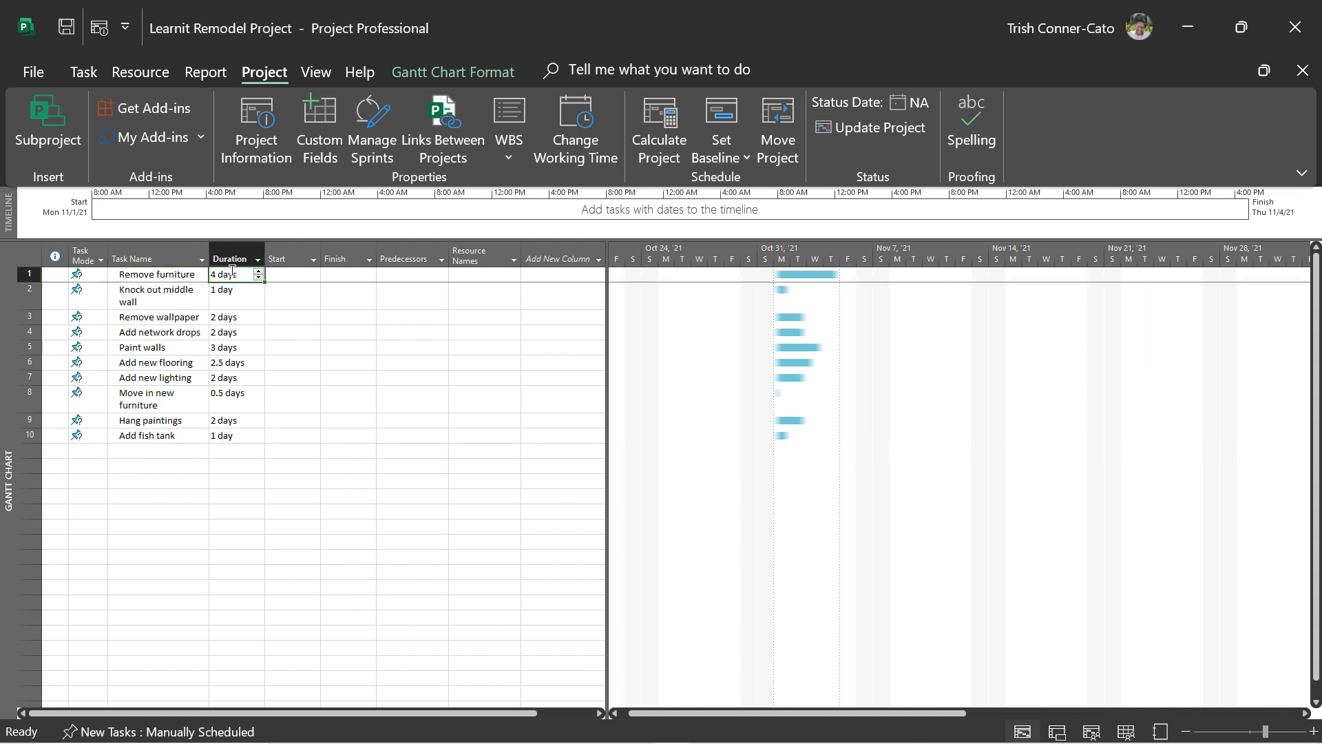
pyautogui.click(234, 274)
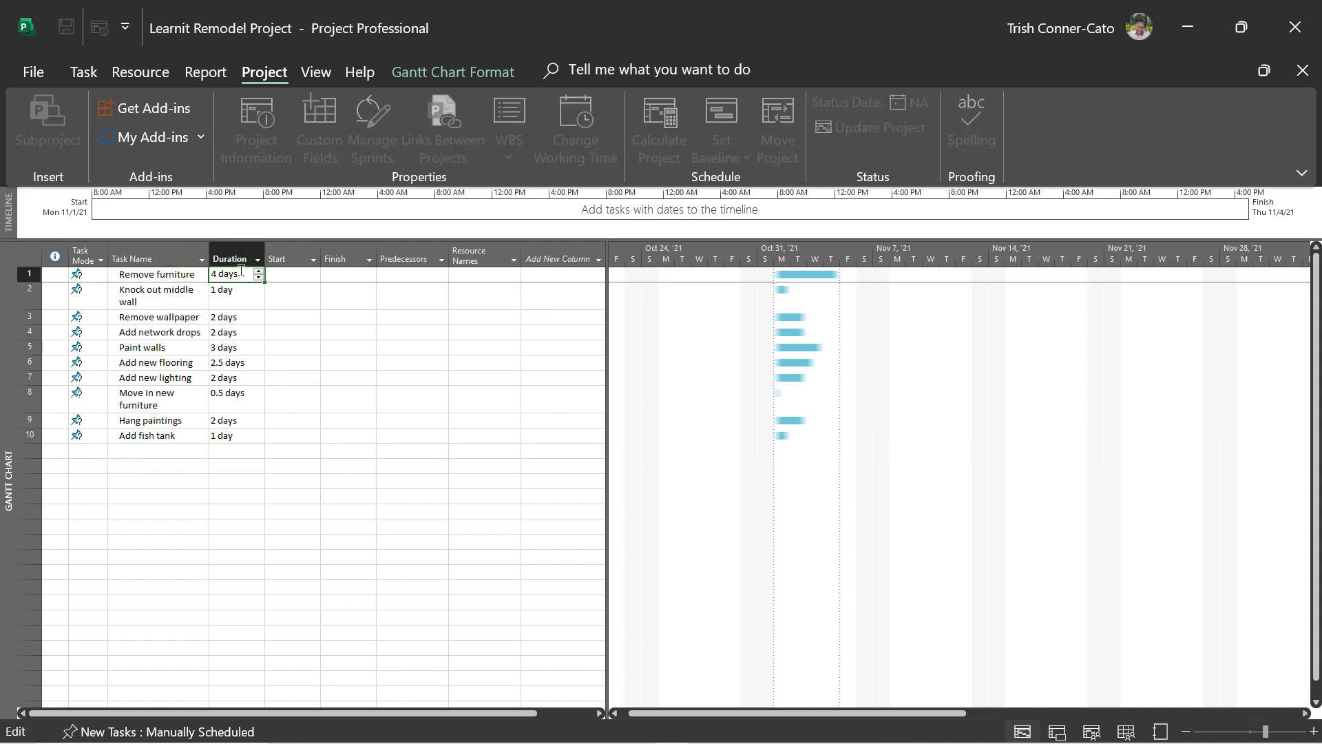
pyautogui.press('BackSpace')
pyautogui.press('BackSpace')
pyautogui.press('BackSpace')
pyautogui.press('BackSpace')
pyautogui.press('BackSpace')
pyautogui.press('BackSpace')
pyautogui.write('5')
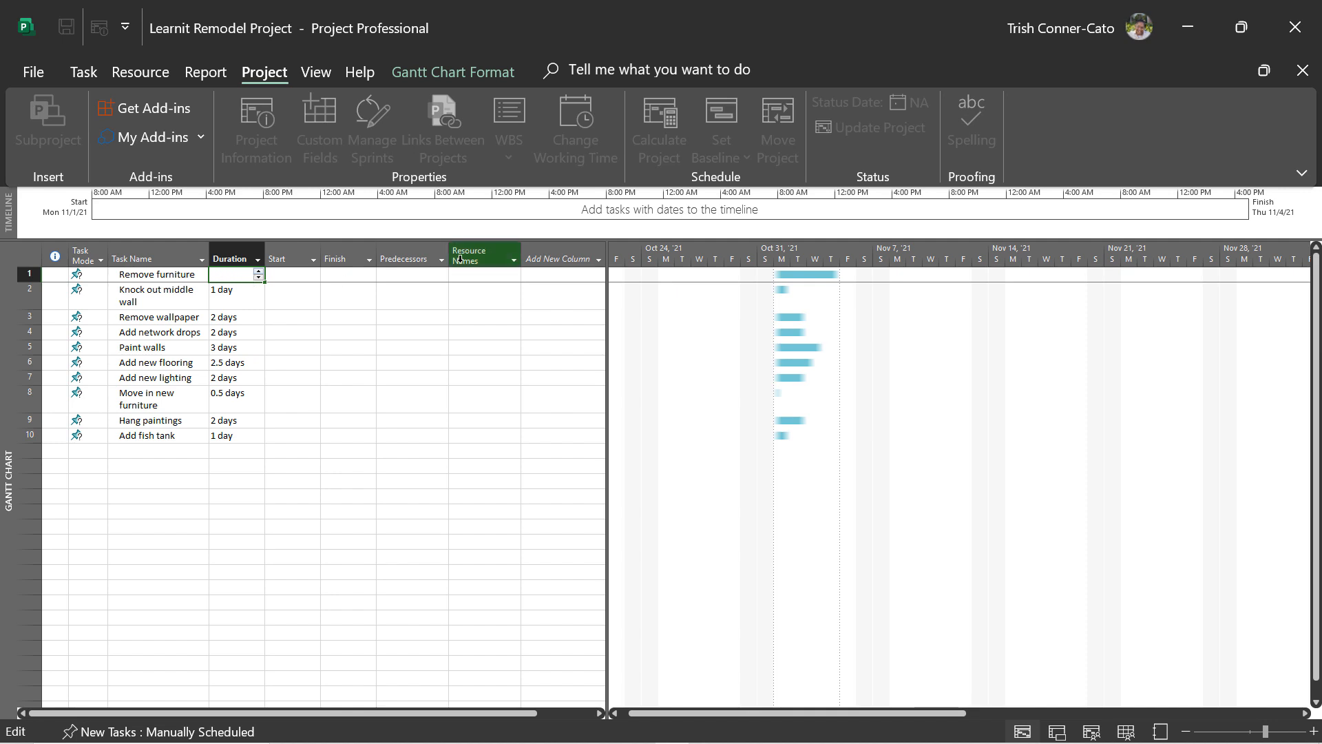
pyautogui.write('Ask Cathy')
pyautogui.press('Return')
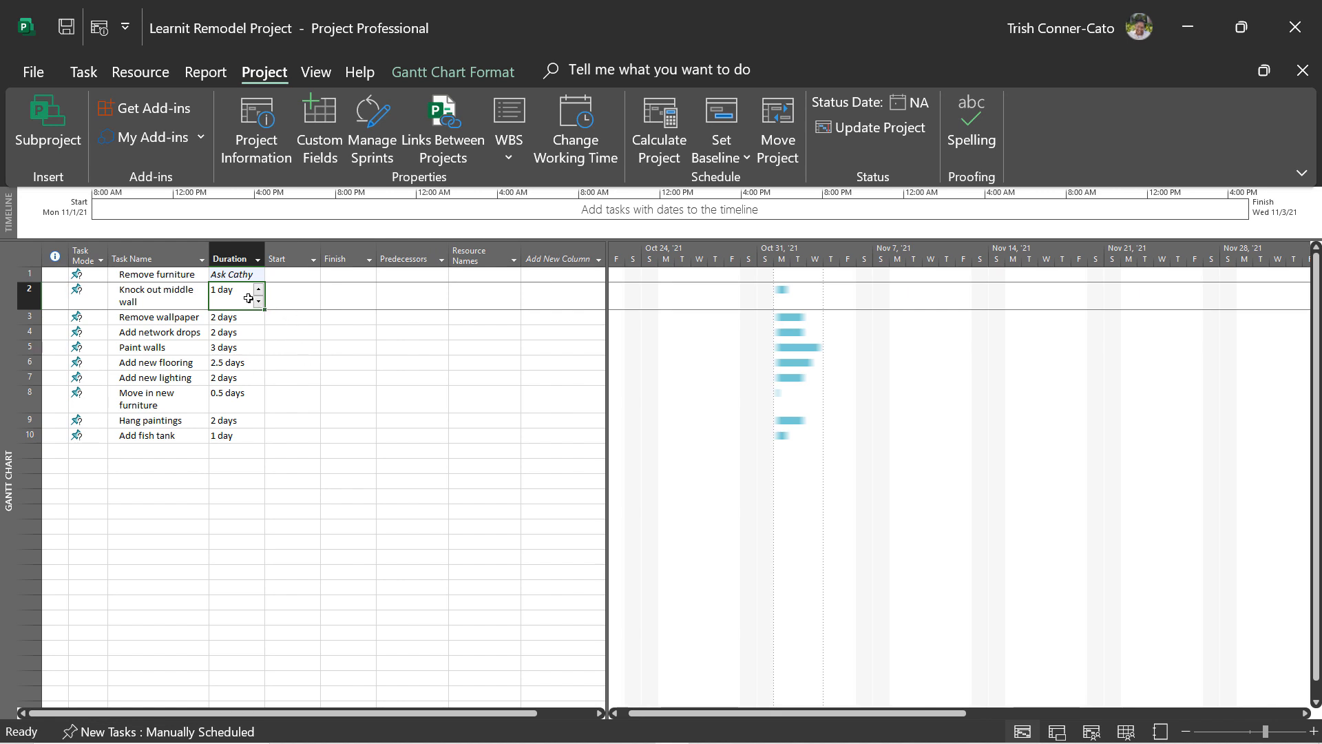
# Step: Insert a new task above Remove furniture and name it "Tear-Down Phase"
pyautogui.rightClick(31, 276)
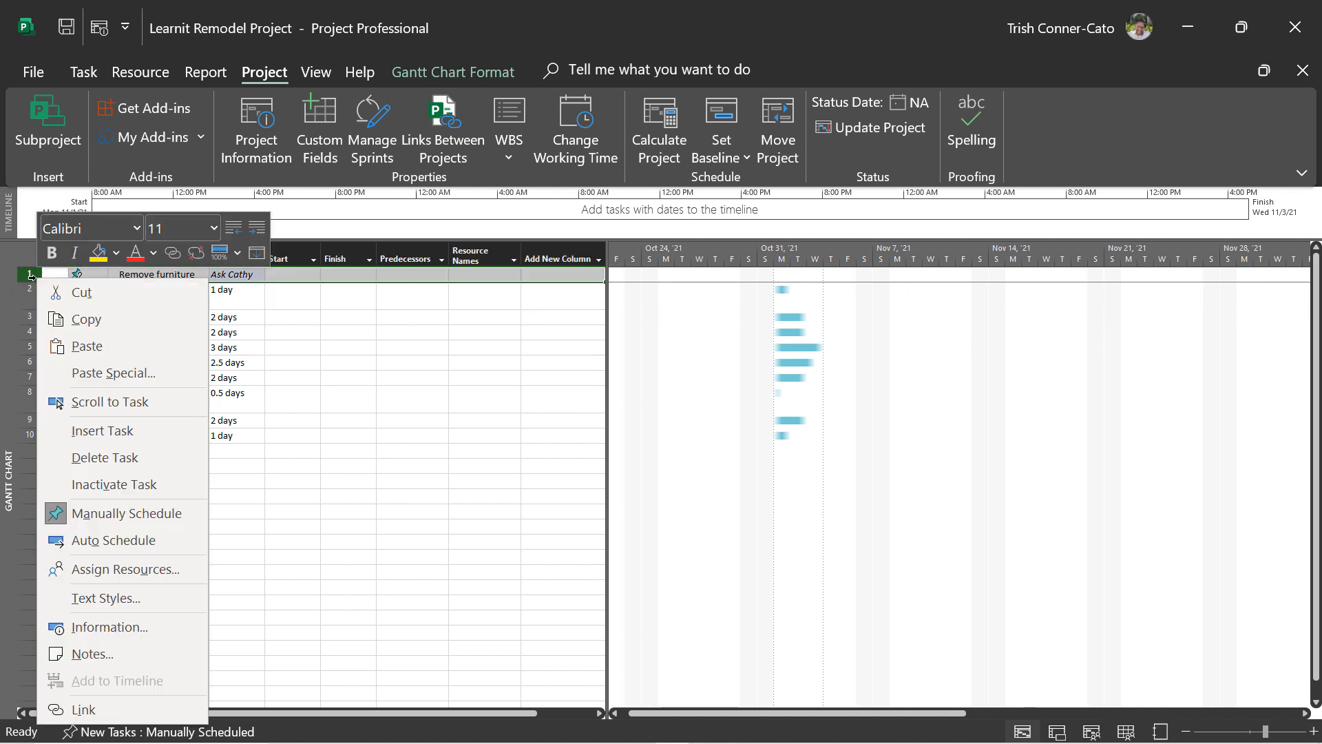
pyautogui.click(95, 433)
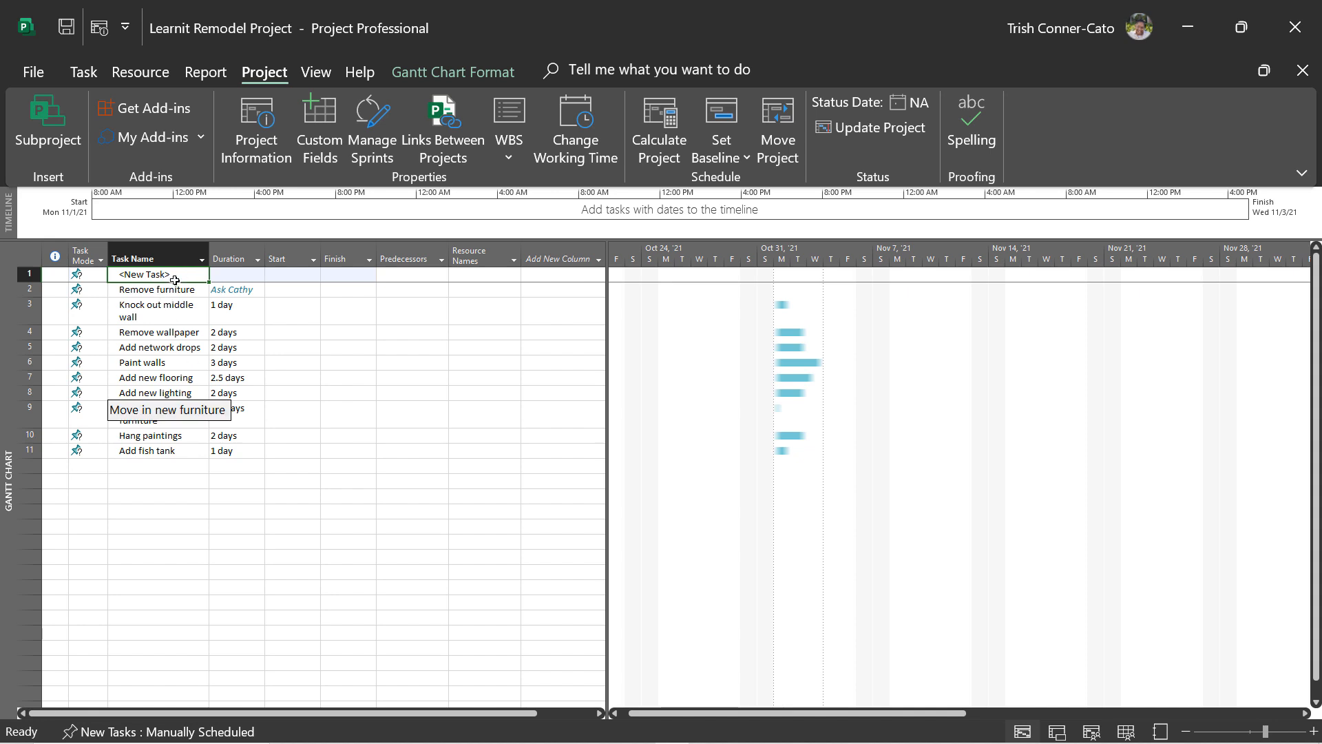
pyautogui.click(168, 277)
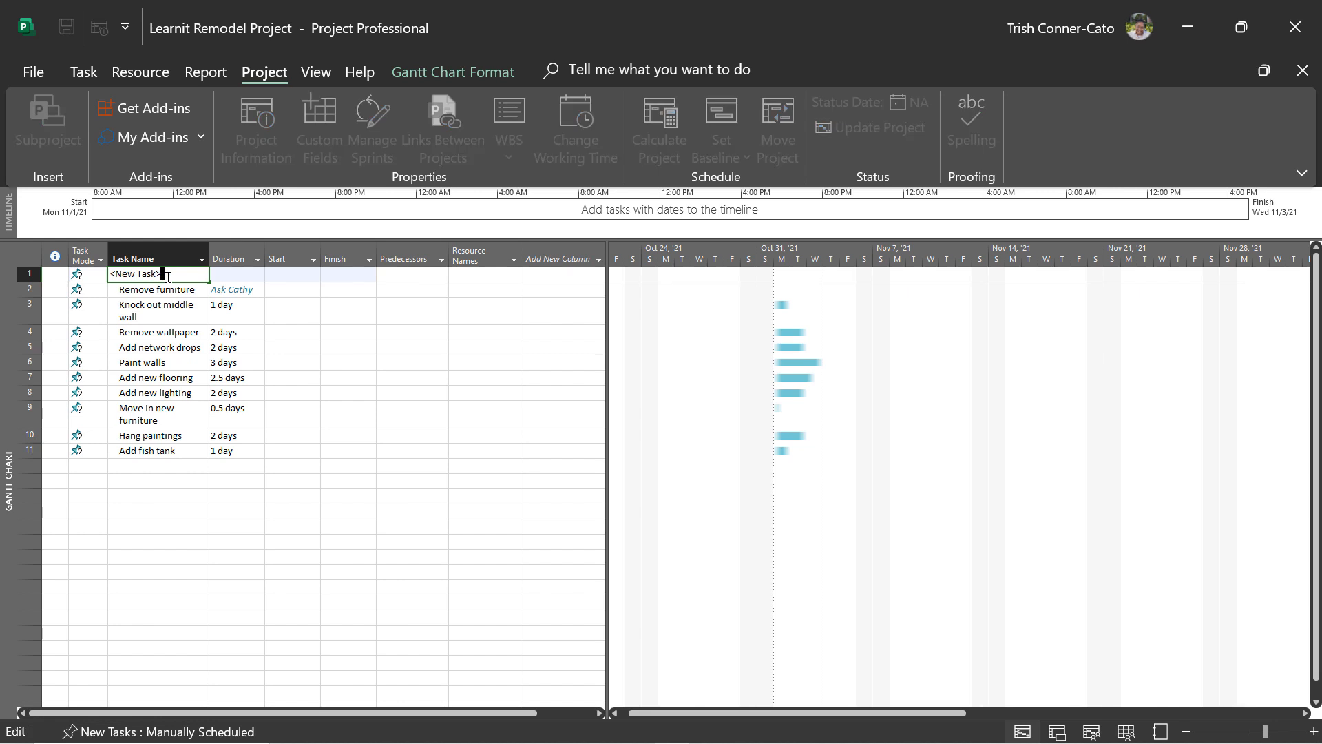
pyautogui.press('BackSpace')
pyautogui.press('BackSpace')
pyautogui.press('BackSpace')
pyautogui.press('BackSpace')
pyautogui.press('BackSpace')
pyautogui.press('BackSpace')
pyautogui.press('BackSpace')
pyautogui.press('BackSpace')
pyautogui.press('BackSpace')
pyautogui.press('BackSpace')
pyautogui.write('Tear-Down Phase')
pyautogui.press('Return')
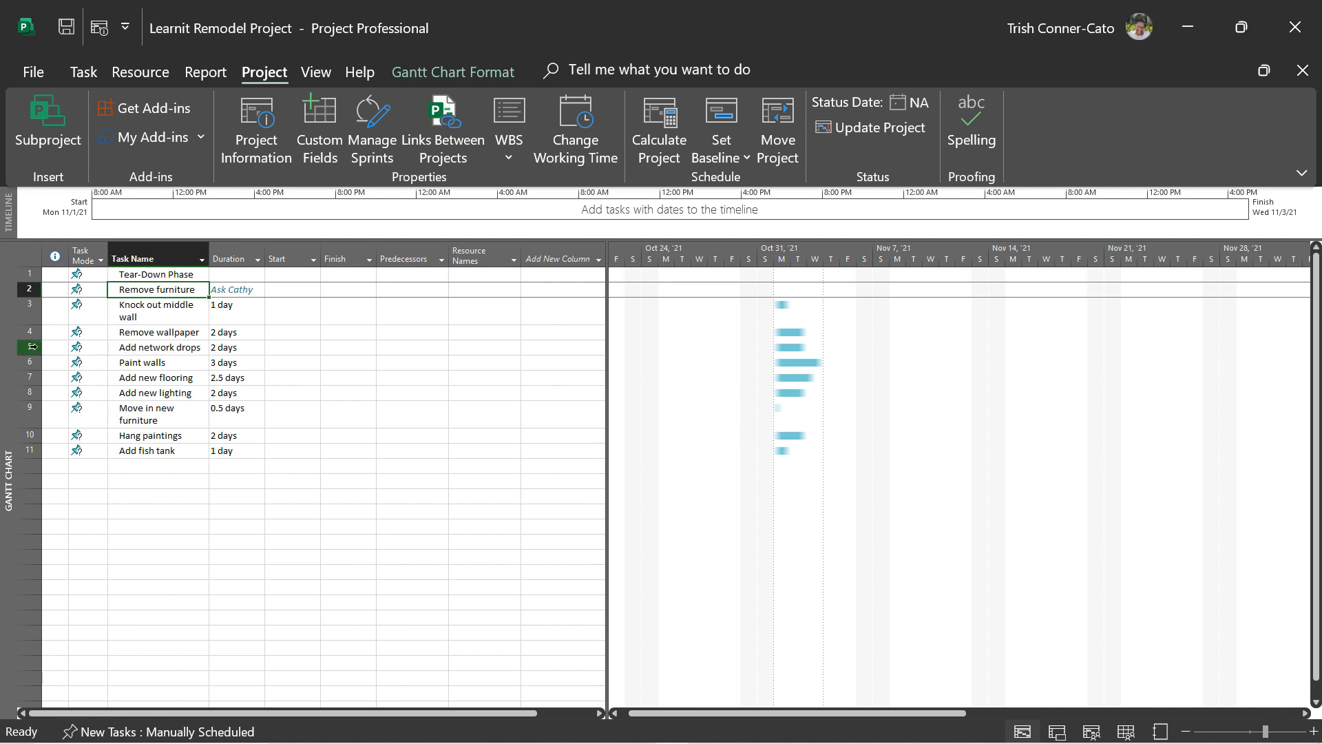
# Step: Insert a new task above Add network drops and name it "Construction Phase"
pyautogui.rightClick(32, 347)
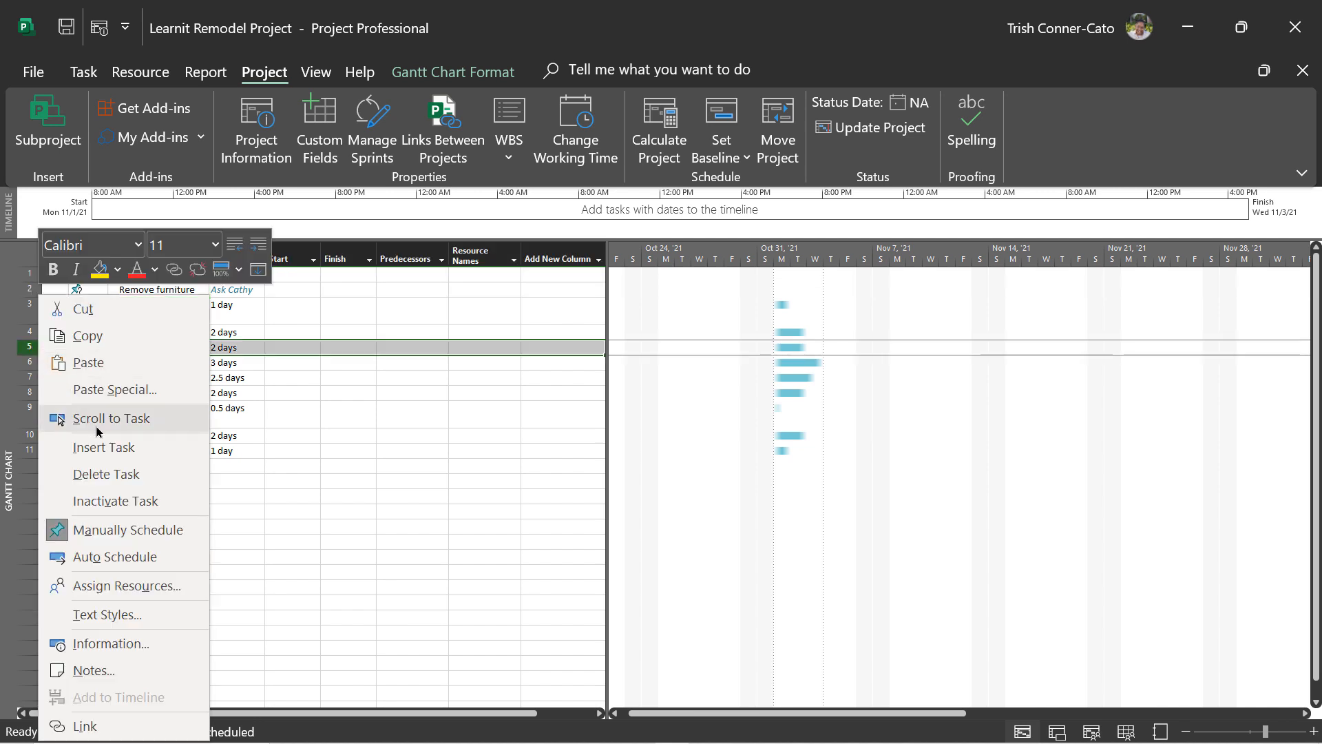
pyautogui.click(105, 448)
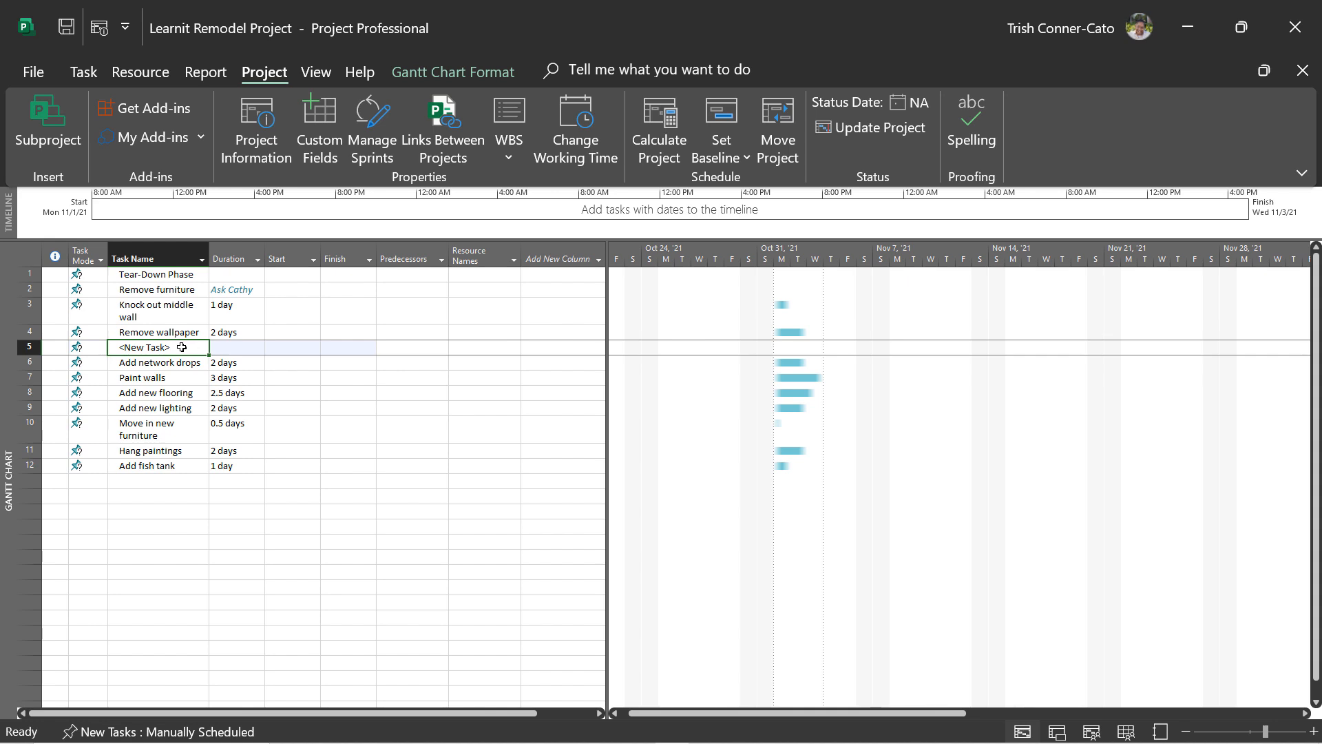
pyautogui.doubleClick(177, 347)
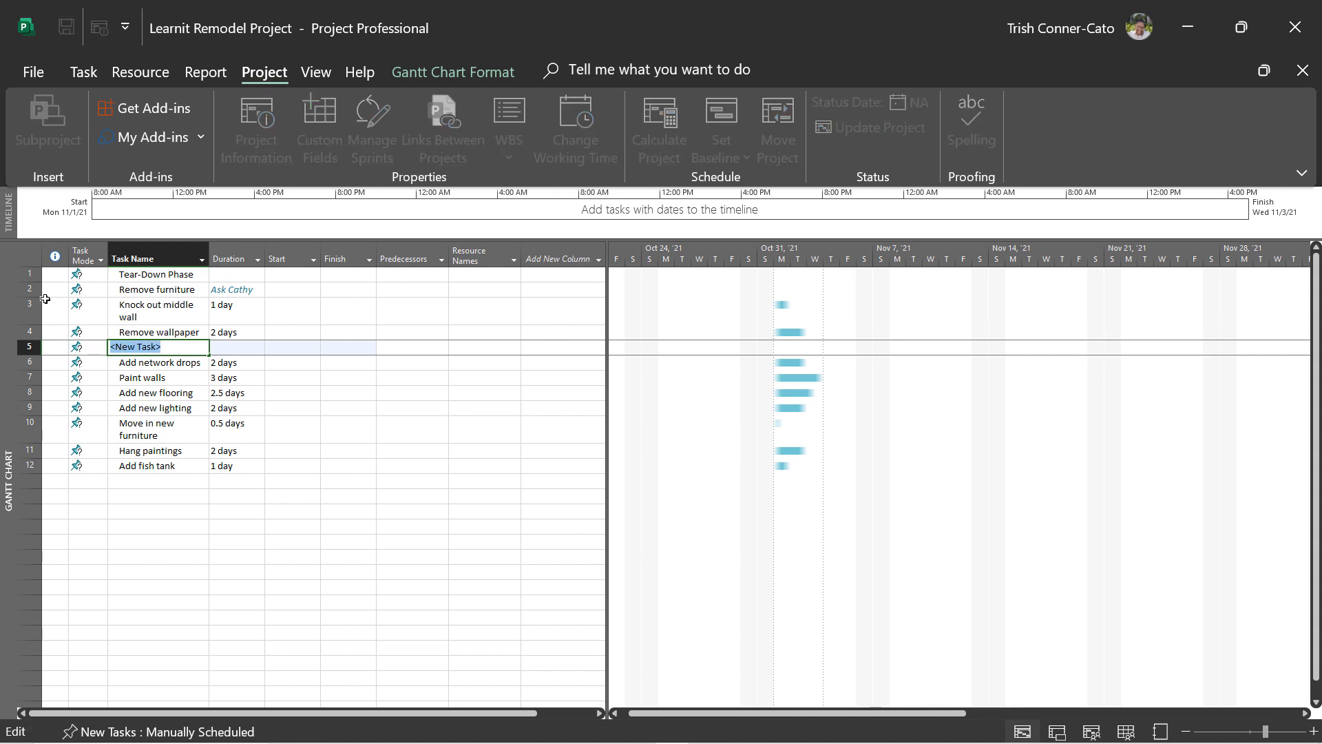
pyautogui.write('Construction Phase')
pyautogui.press('Return')
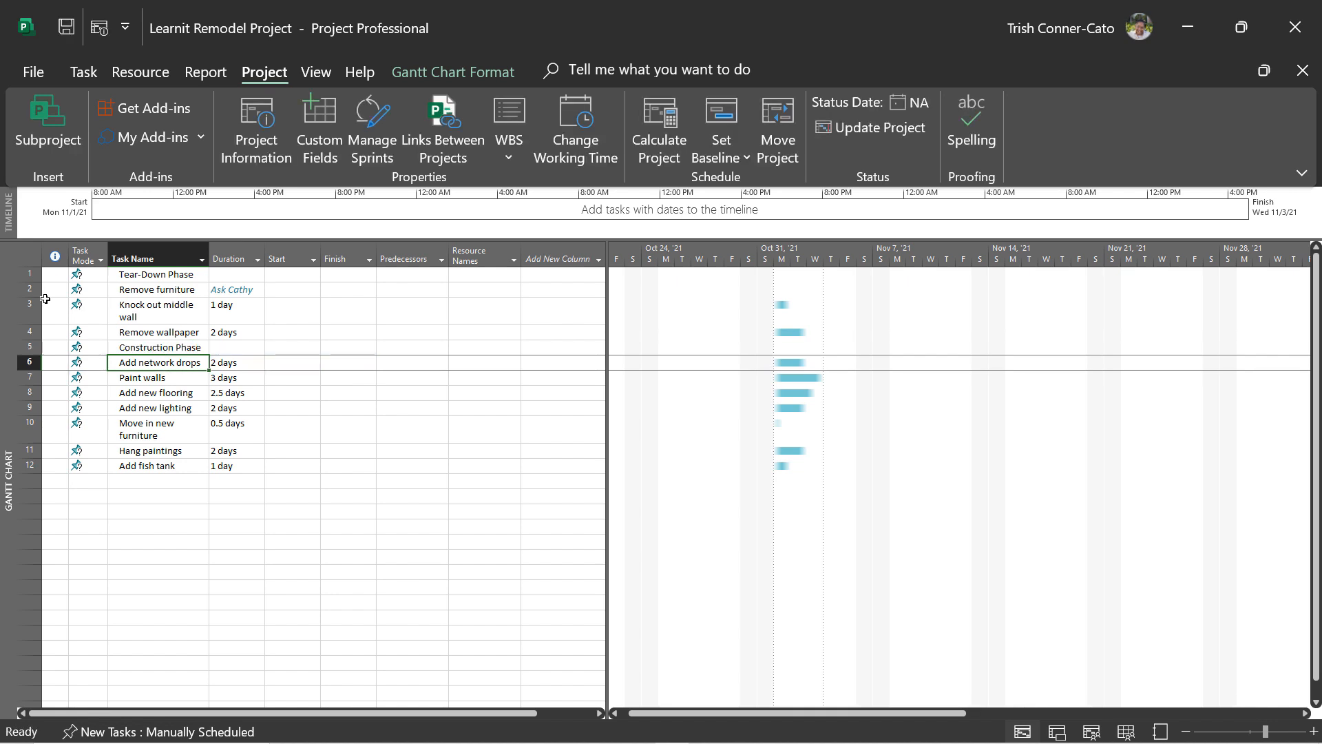
# Step: Insert a new task above Move in new furniture and name it "Finishing Phase"
pyautogui.moveTo(75, 292)
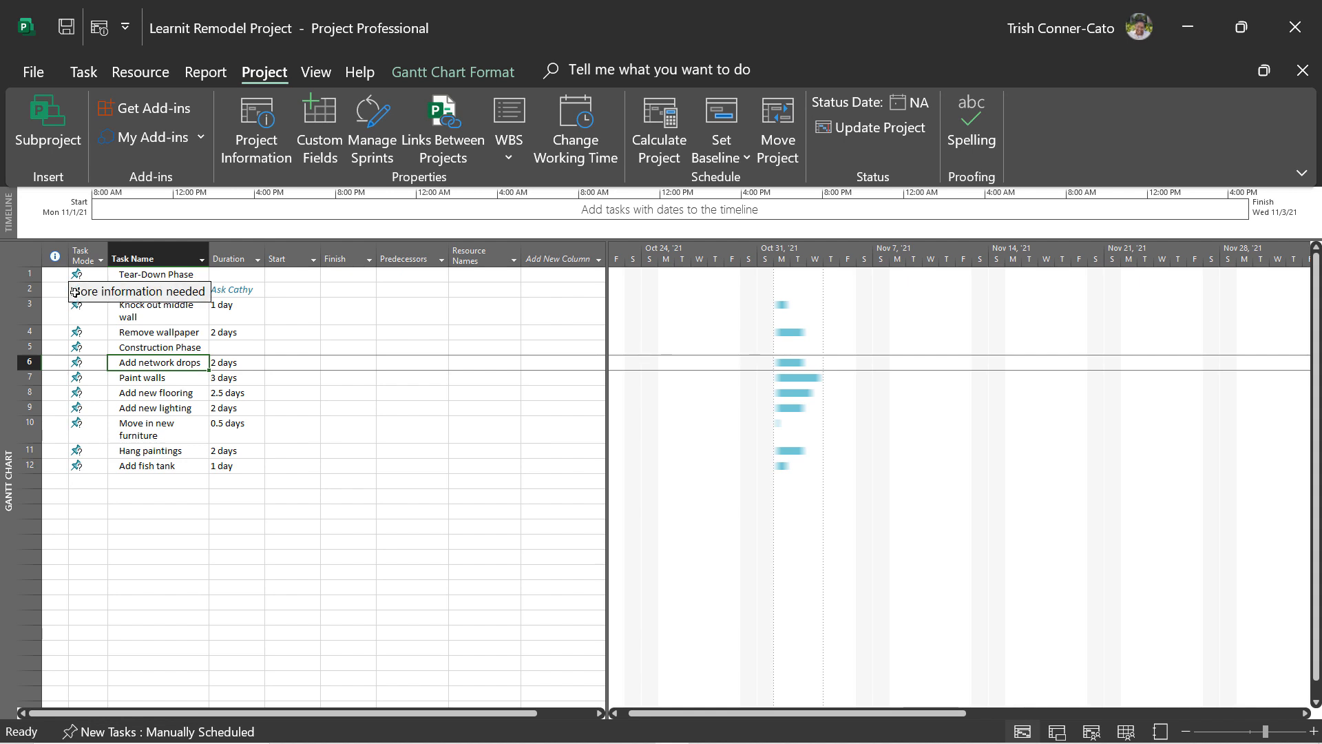
pyautogui.rightClick(30, 428)
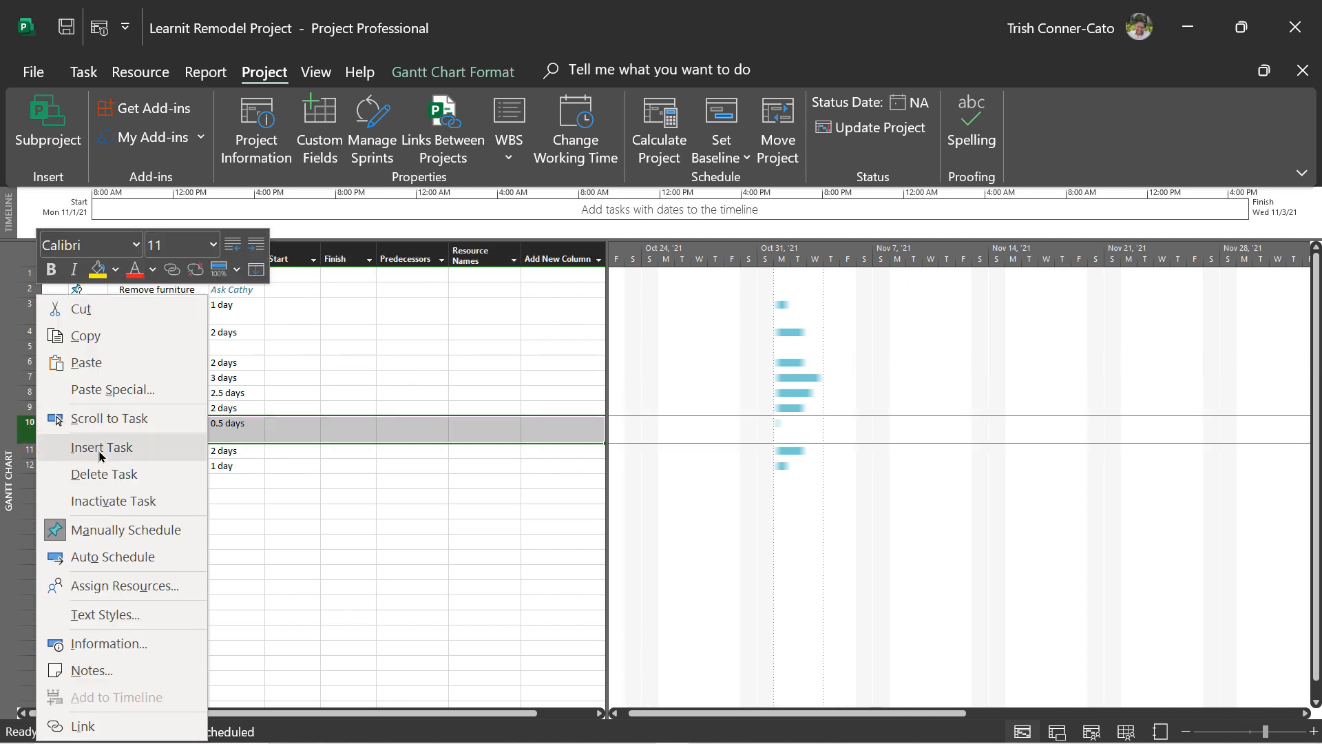
pyautogui.click(101, 447)
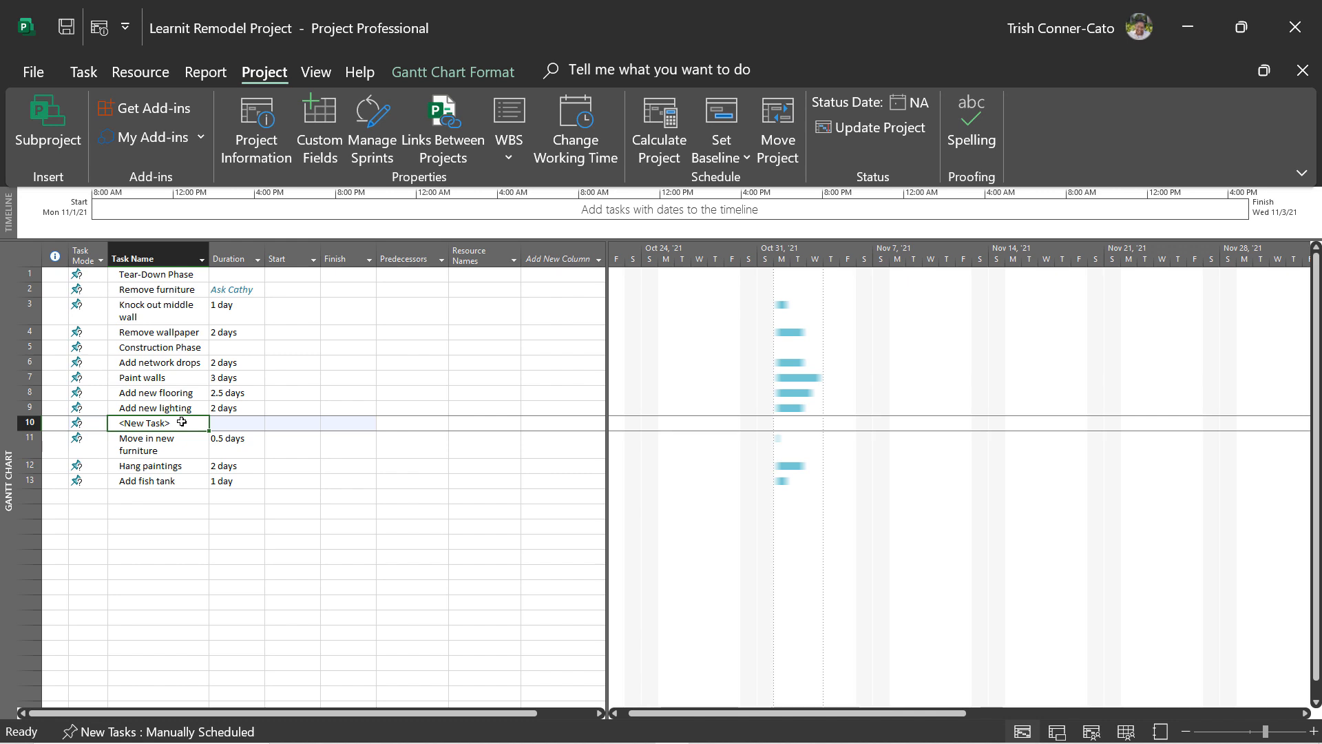
pyautogui.moveTo(174, 421); pyautogui.dragTo(84, 423)
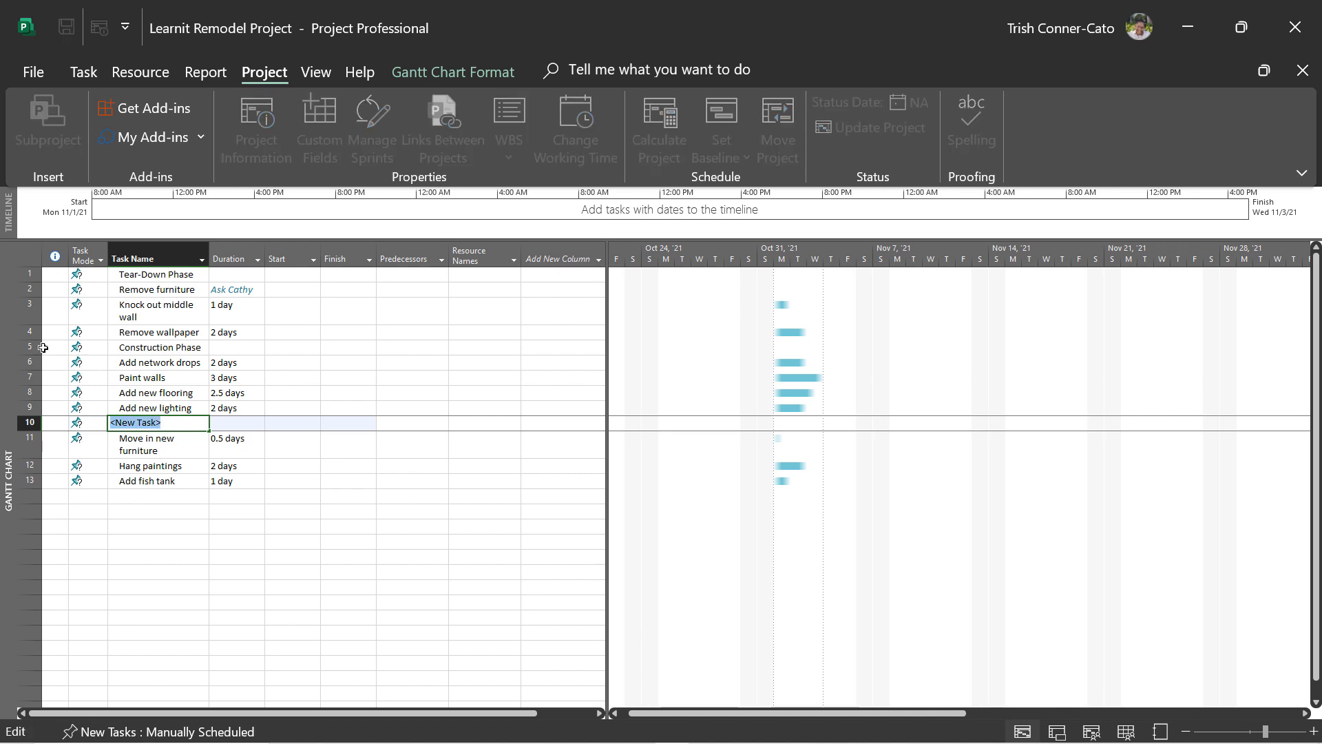
pyautogui.write('Finishing Phase')
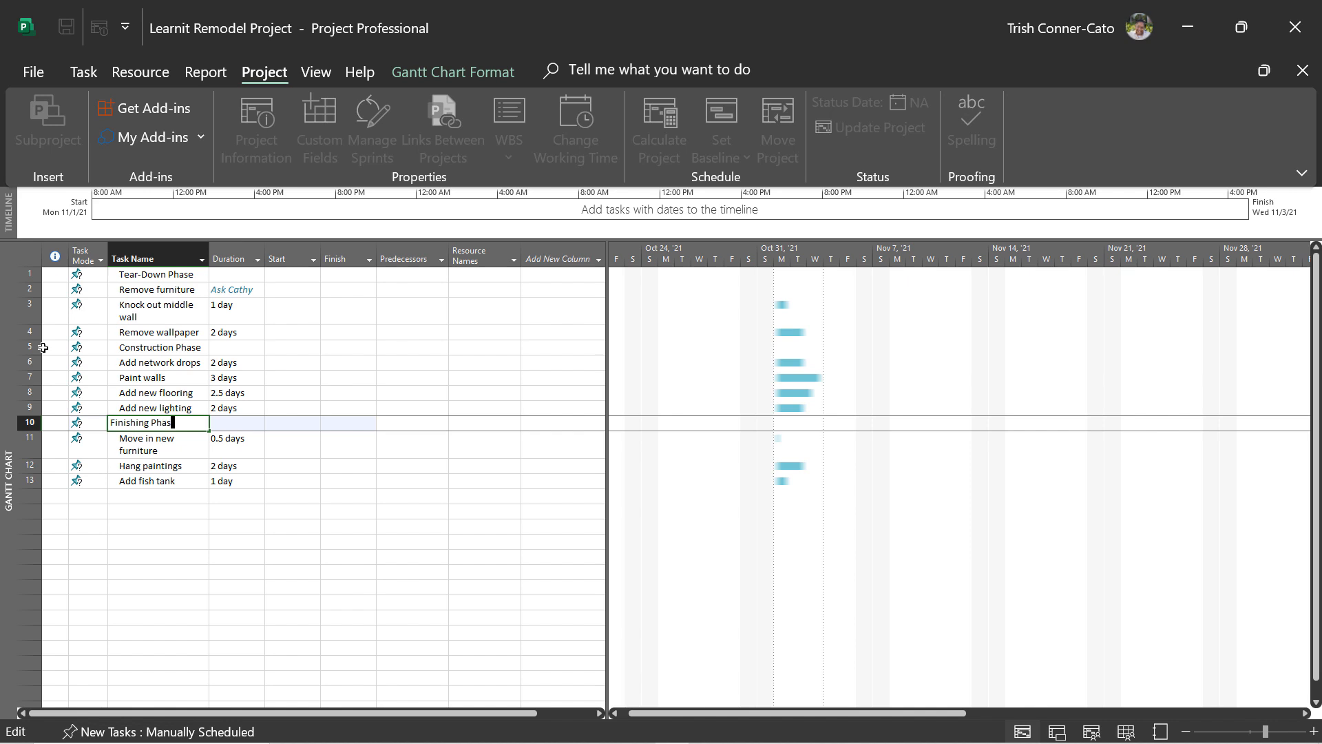
pyautogui.press('Return')
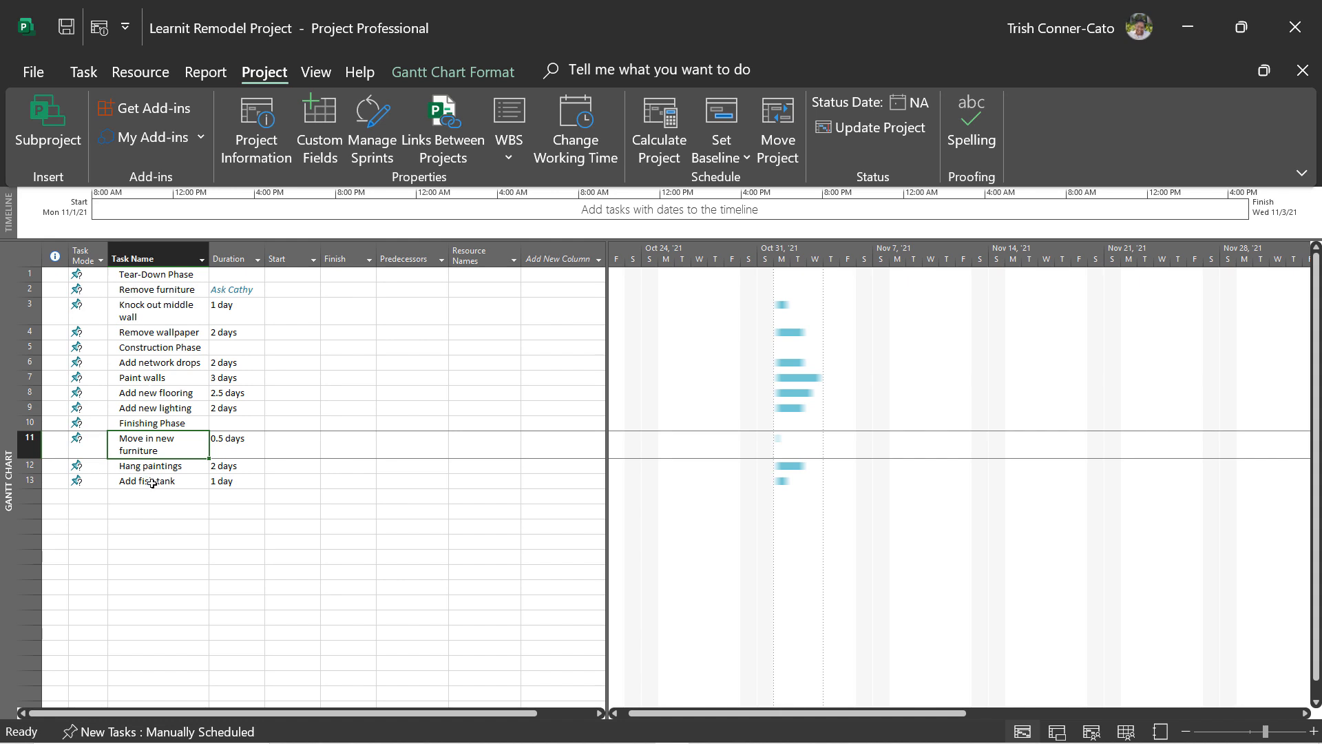
# Step: Insert a recurring task "Biweekly Status Meeting" above Tear-Down Phase, lasting 1h and recurring every week on Monday
pyautogui.click(137, 275)
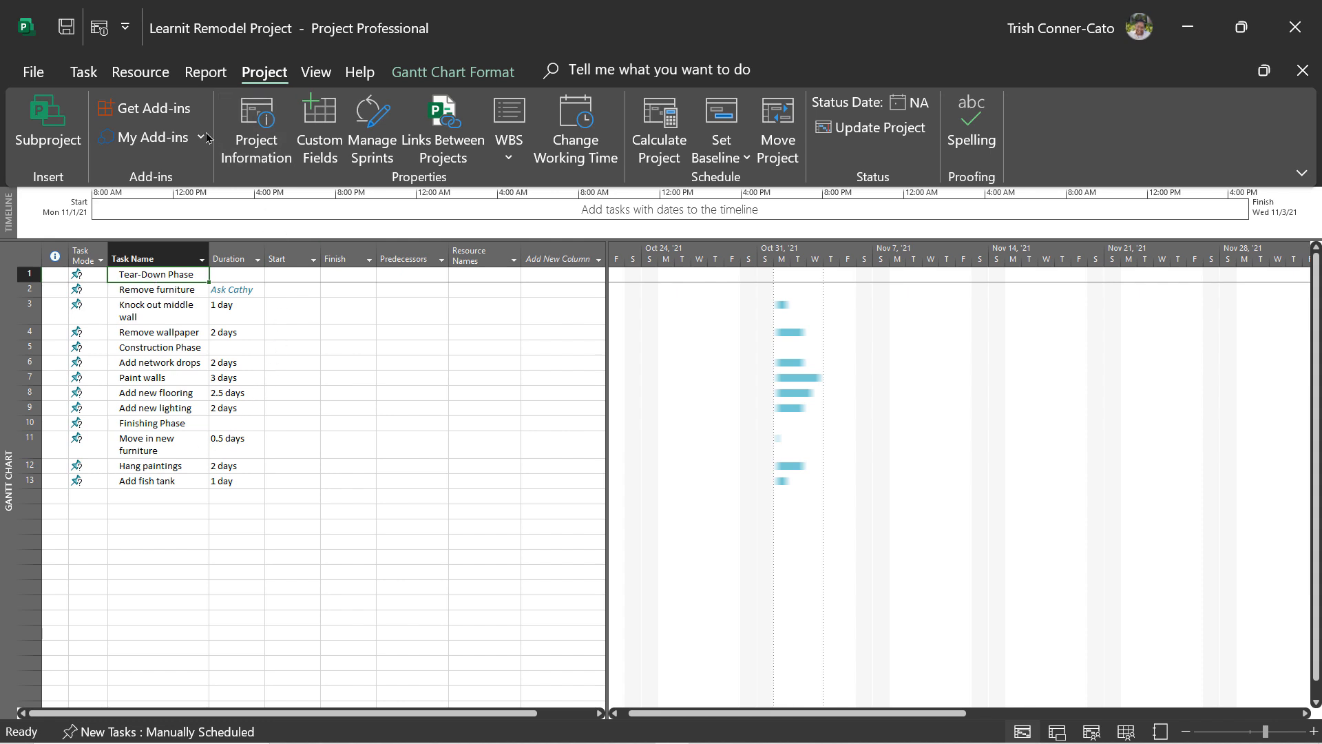
pyautogui.click(95, 79)
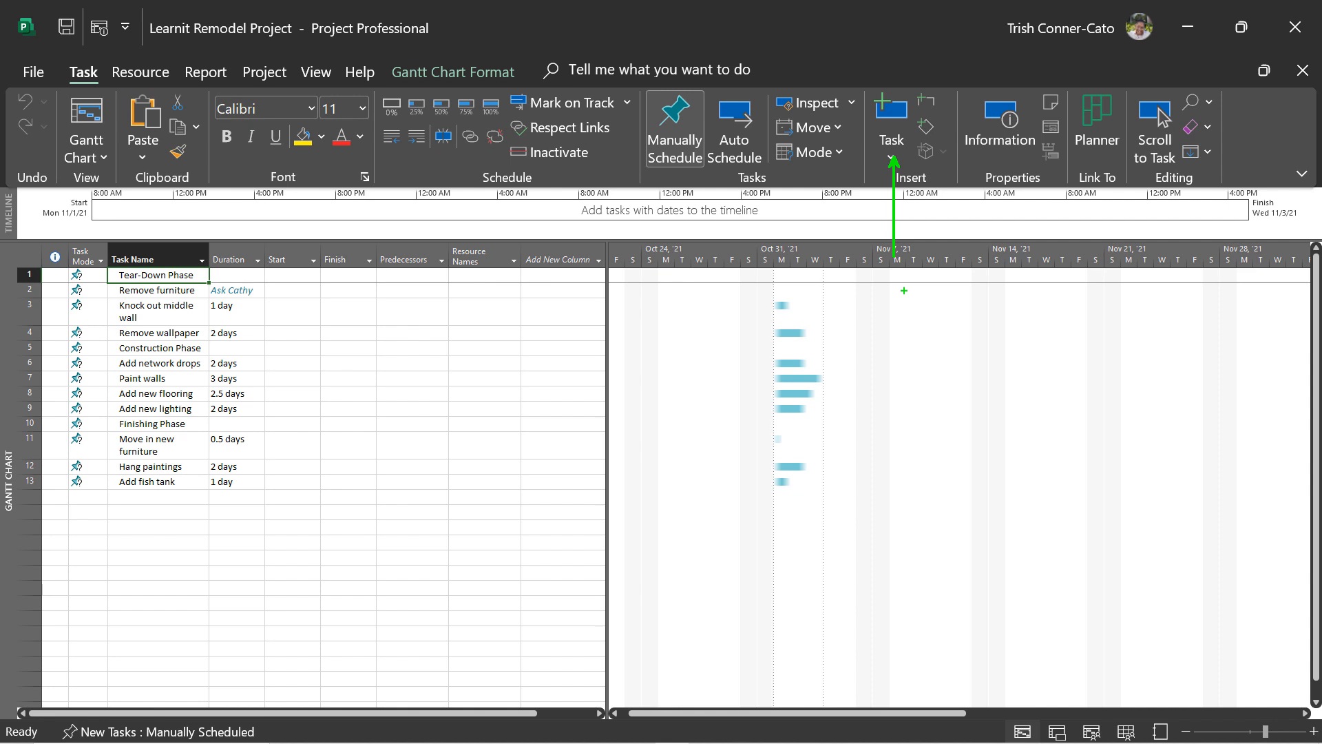
pyautogui.click(890, 158)
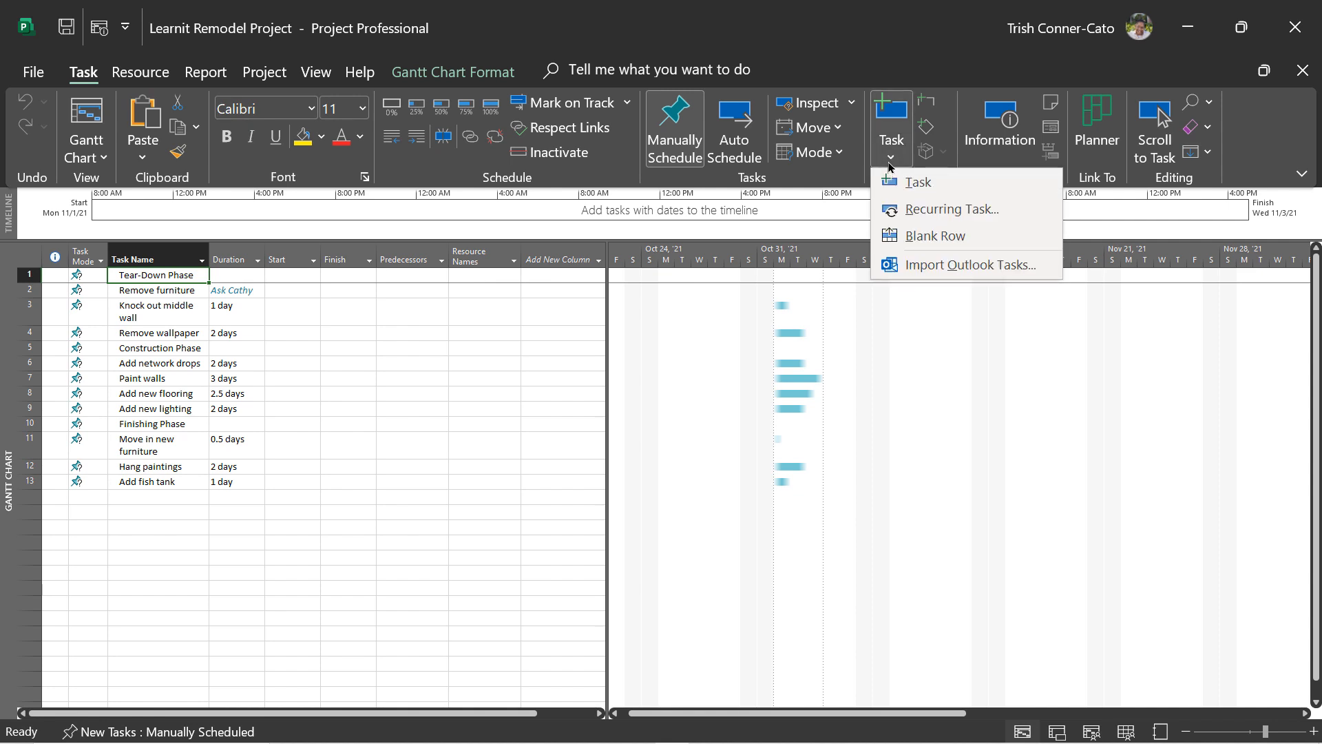
pyautogui.click(903, 211)
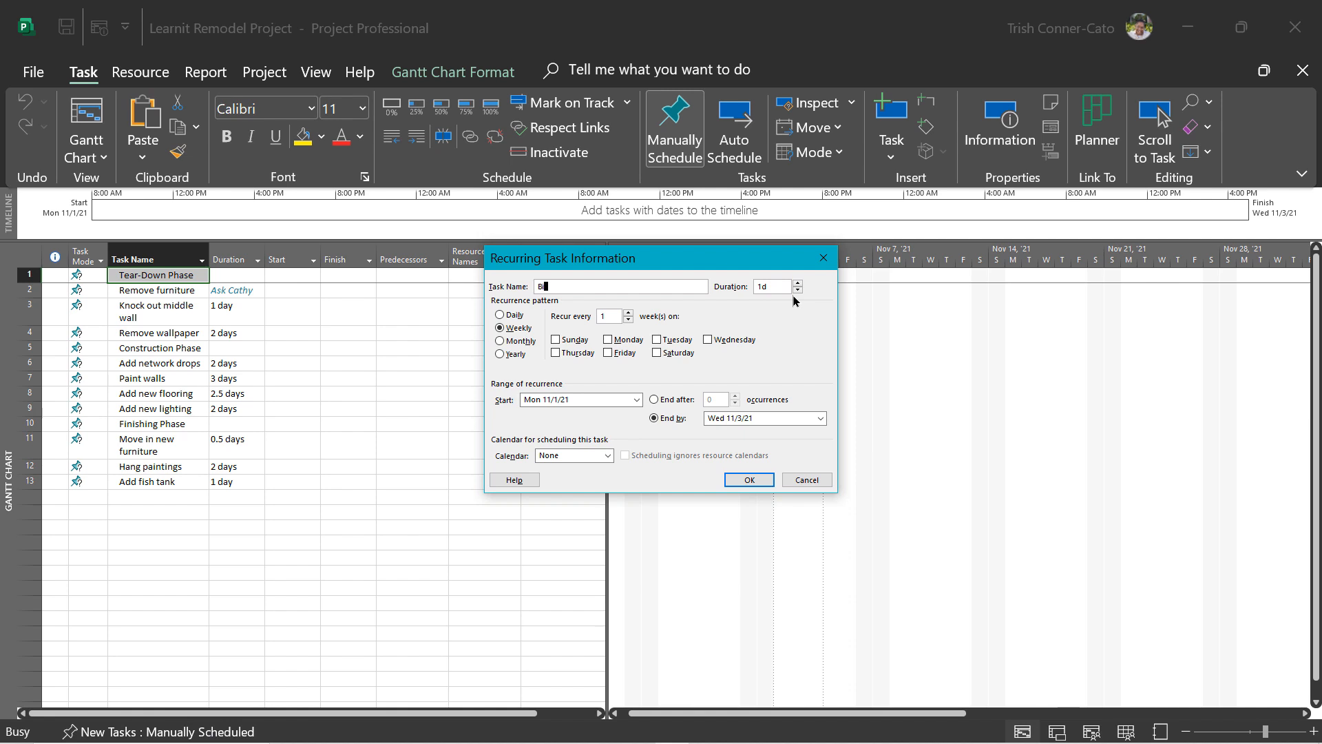
pyautogui.write('Biweekly Status Meeting')
pyautogui.press('BackSpace')
pyautogui.write('h')
pyautogui.press('Return')
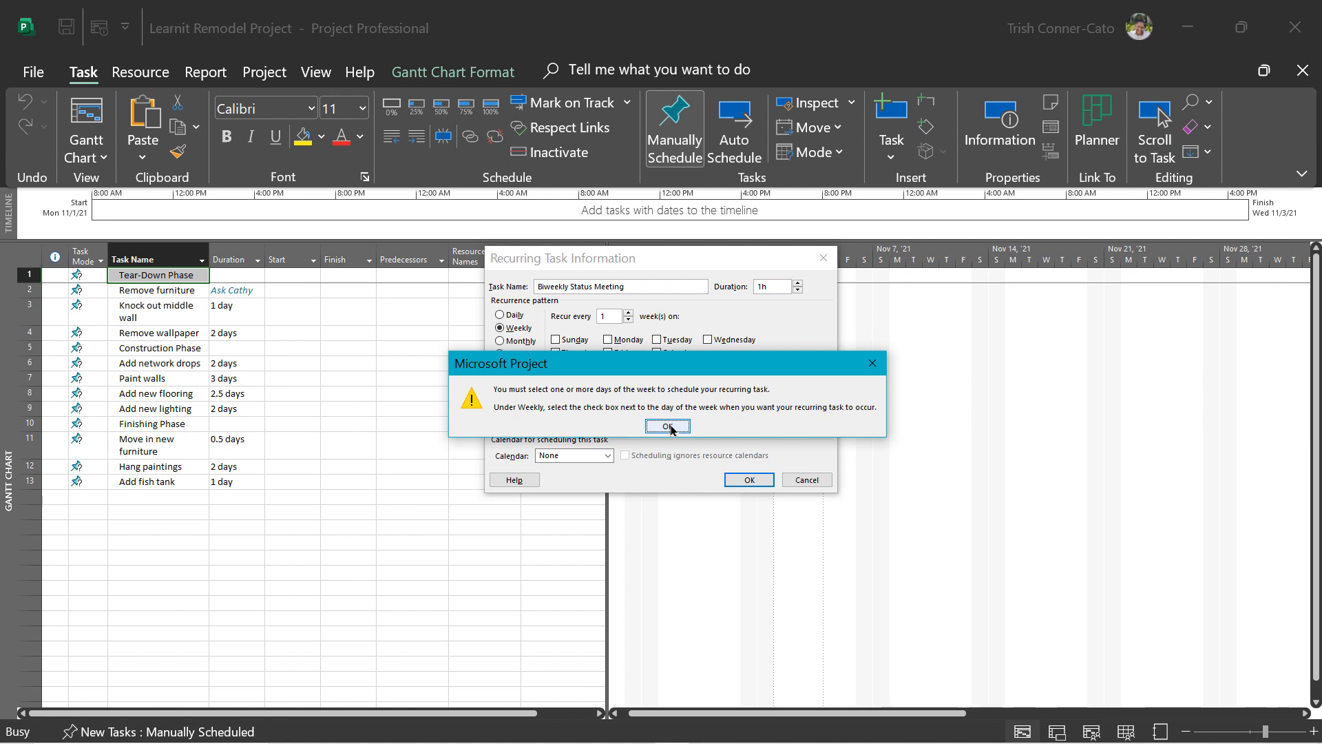
pyautogui.click(672, 427)
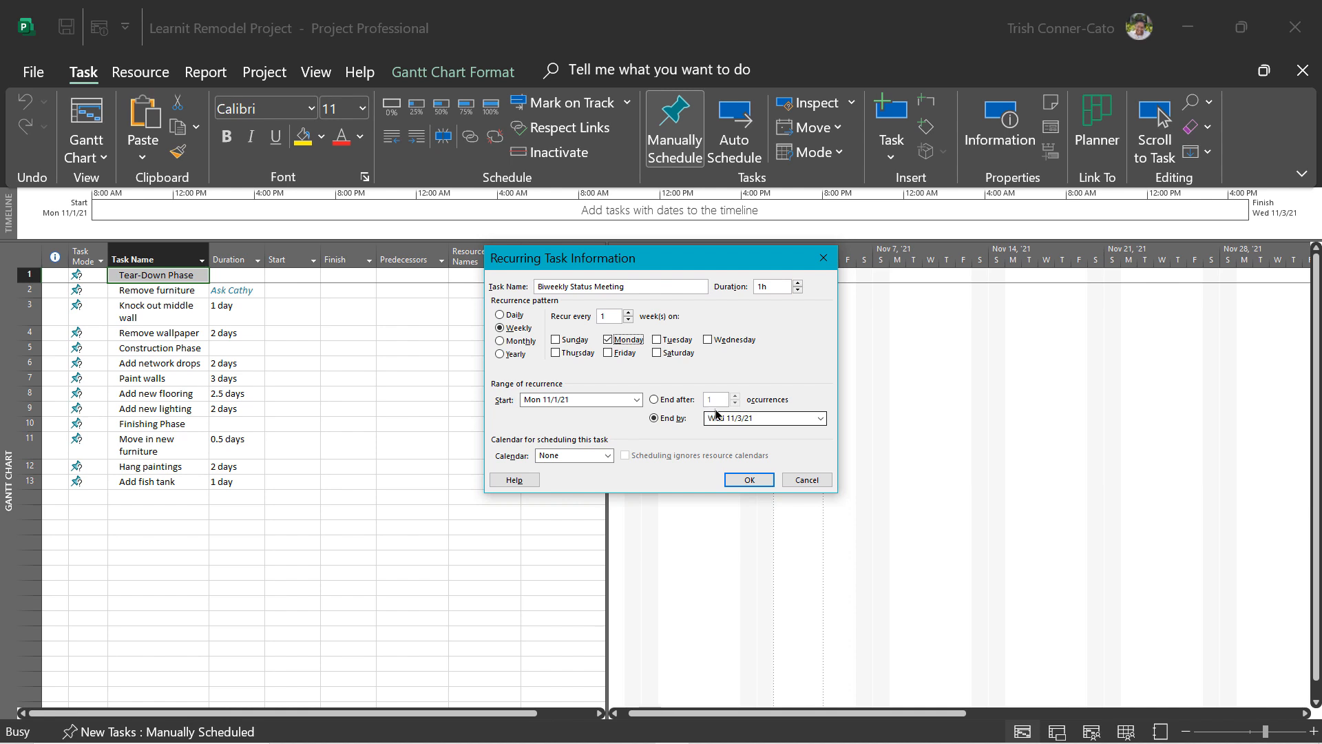
pyautogui.click(748, 481)
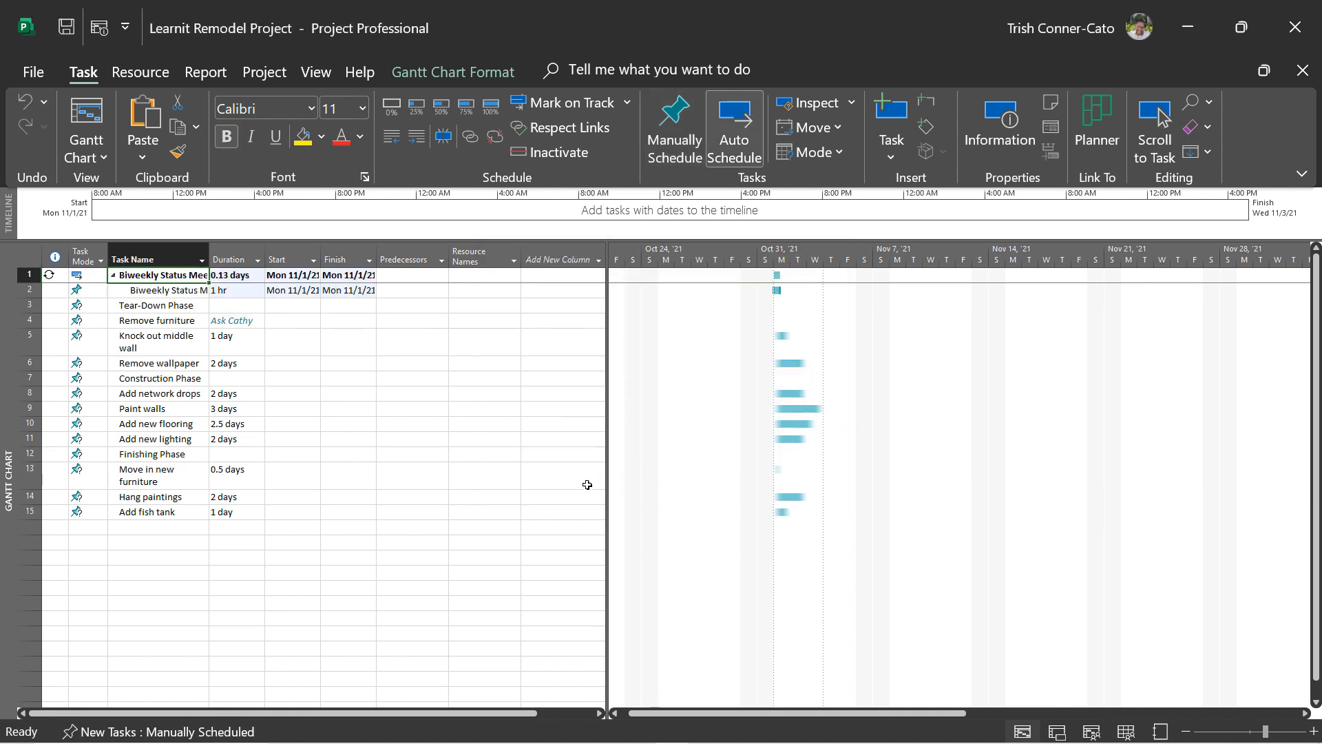
# Step: Expand and collapse the occurrences under the Biweekly Status Meeting recurring task, leaving them collapsed
pyautogui.click(113, 278)
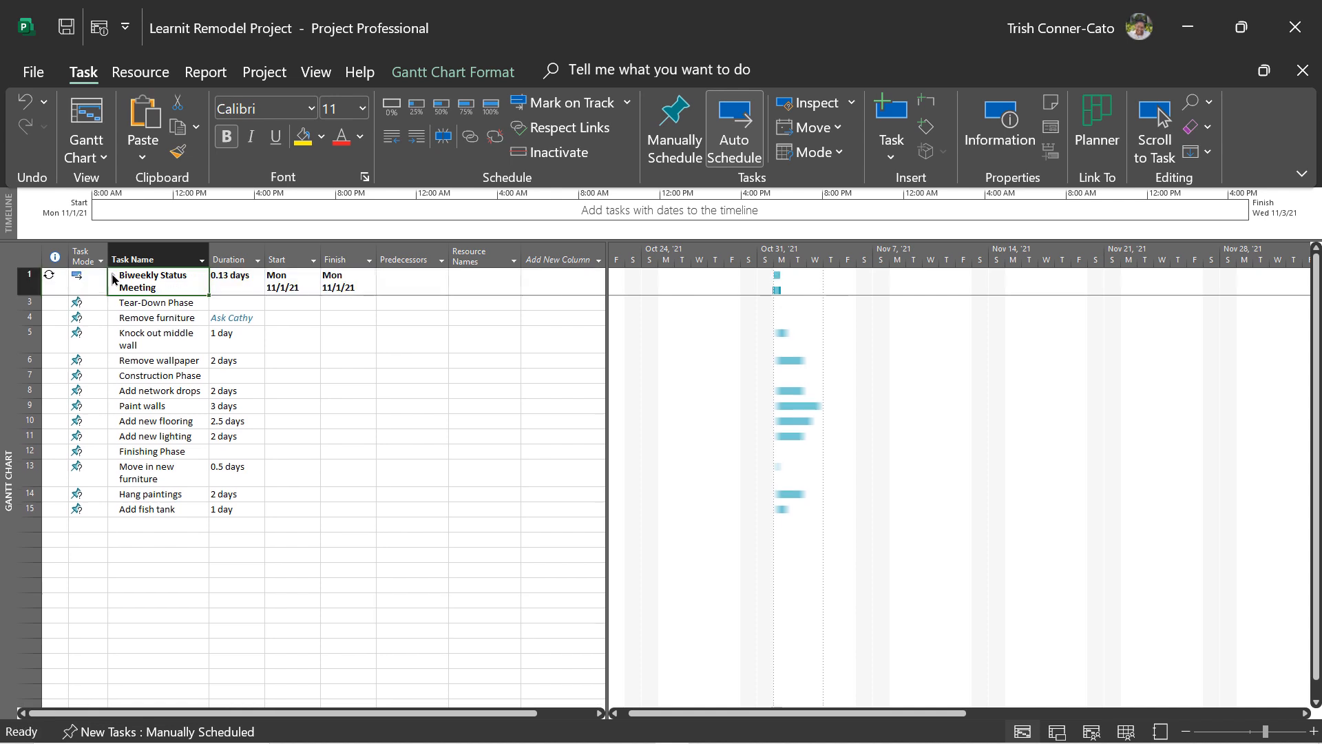
pyautogui.click(113, 278)
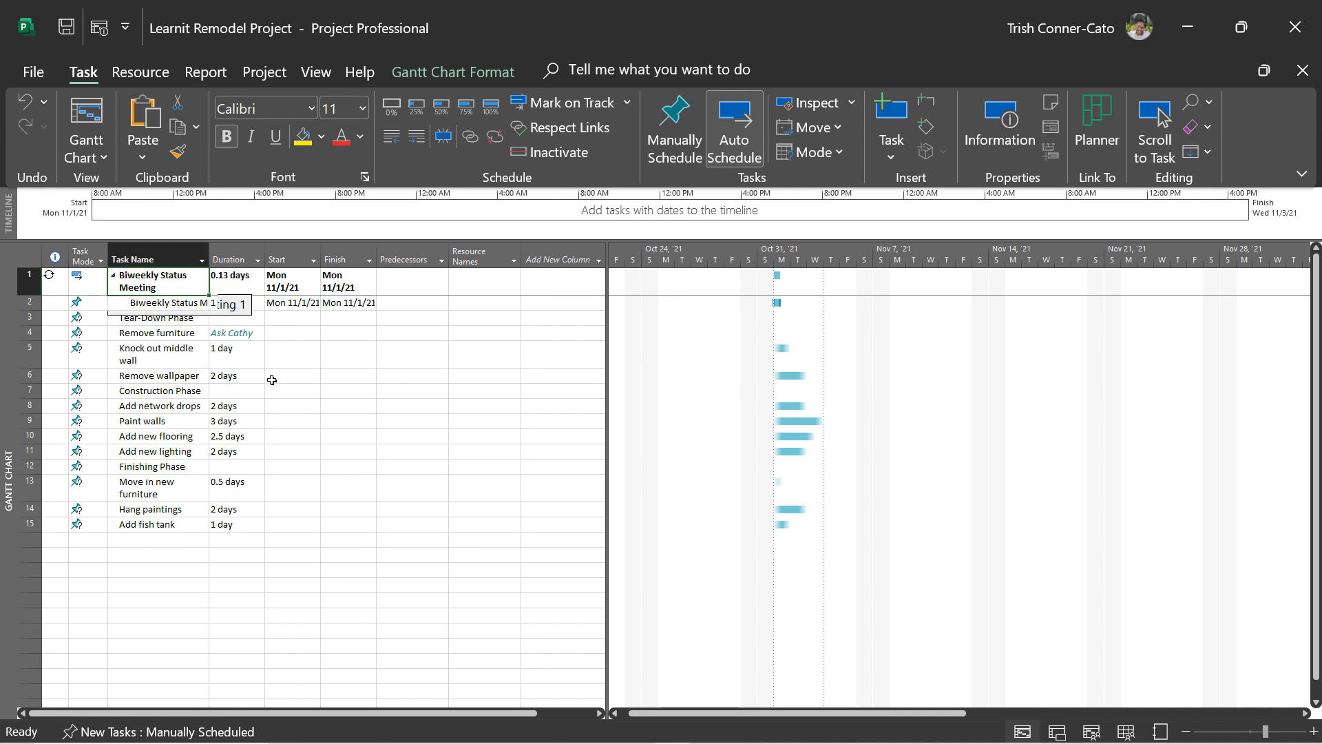
pyautogui.click(114, 276)
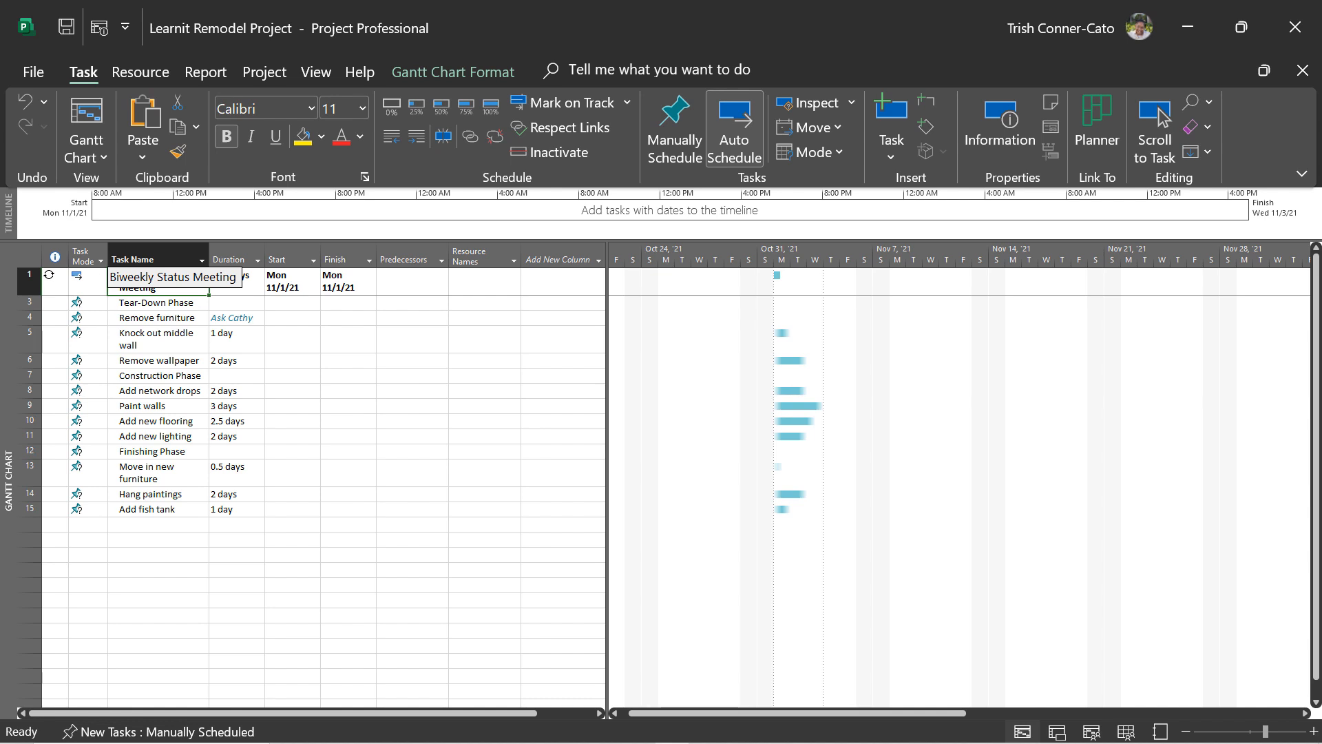
# Step: Insert a new task above Biweekly Status Meeting, name it "Start remodel" and give it a duration of 0
pyautogui.rightClick(31, 284)
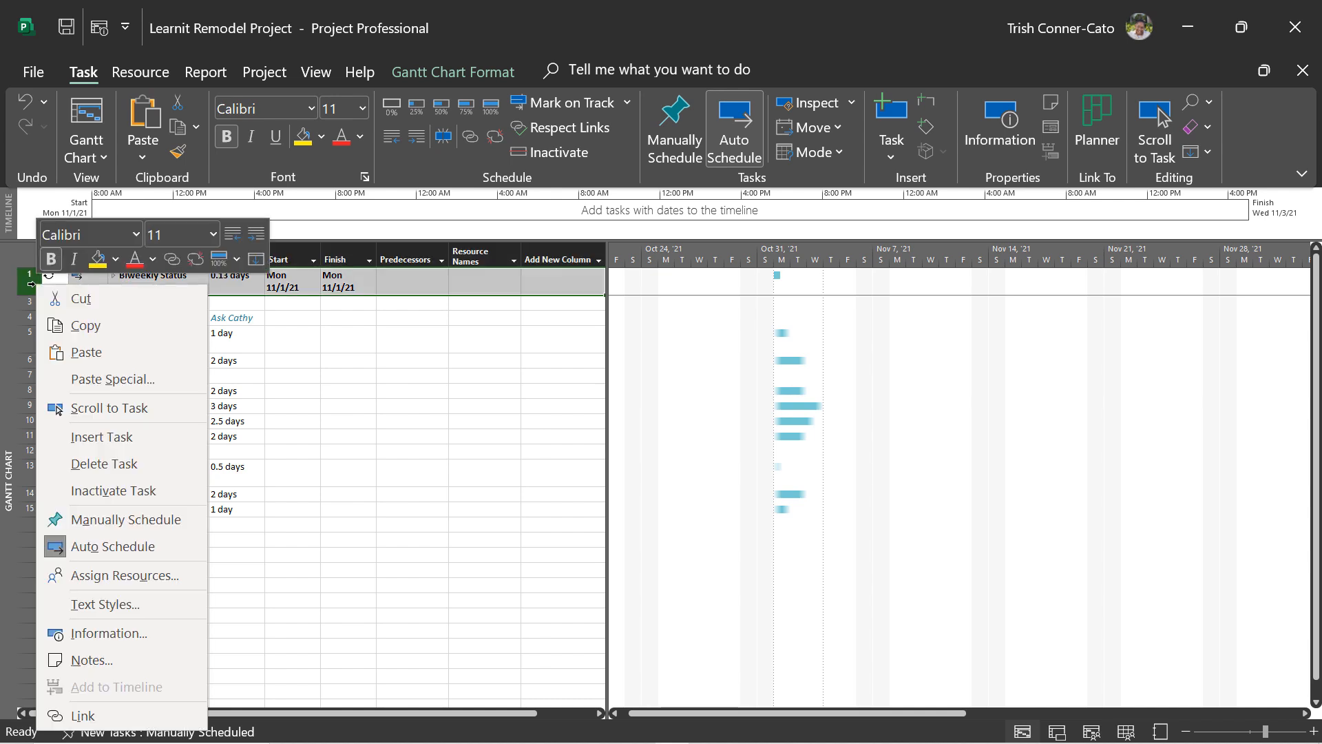
pyautogui.click(123, 438)
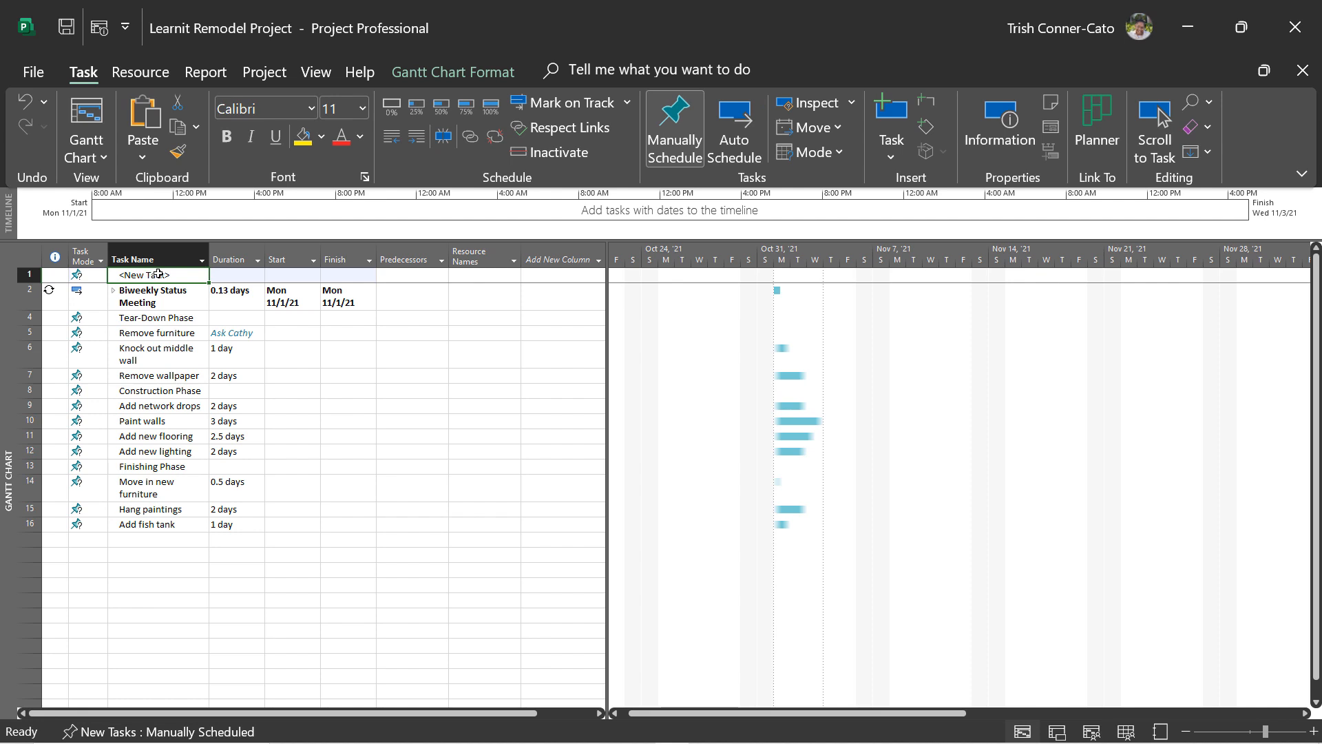
pyautogui.click(179, 275)
pyautogui.moveTo(177, 275); pyautogui.dragTo(118, 275)
pyautogui.write('S')
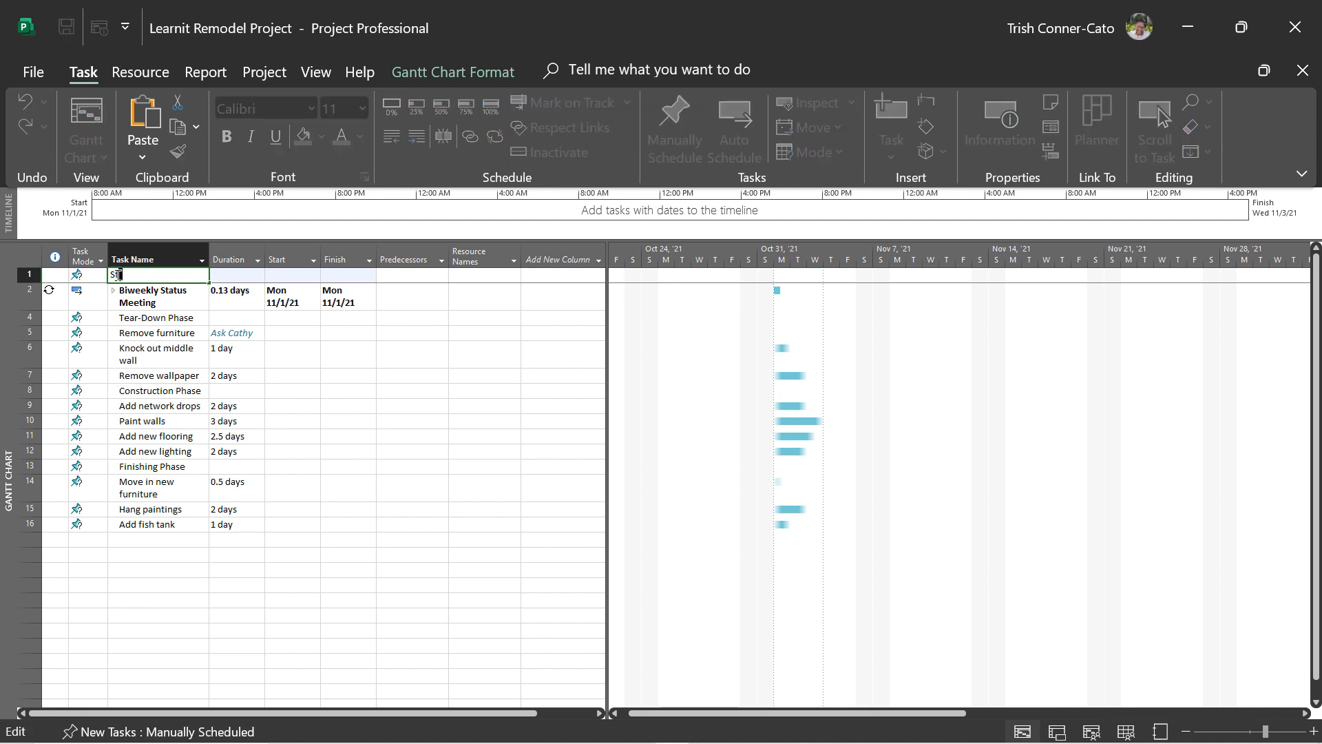
pyautogui.write('tart remodel')
pyautogui.press('Tab')
pyautogui.write('0')
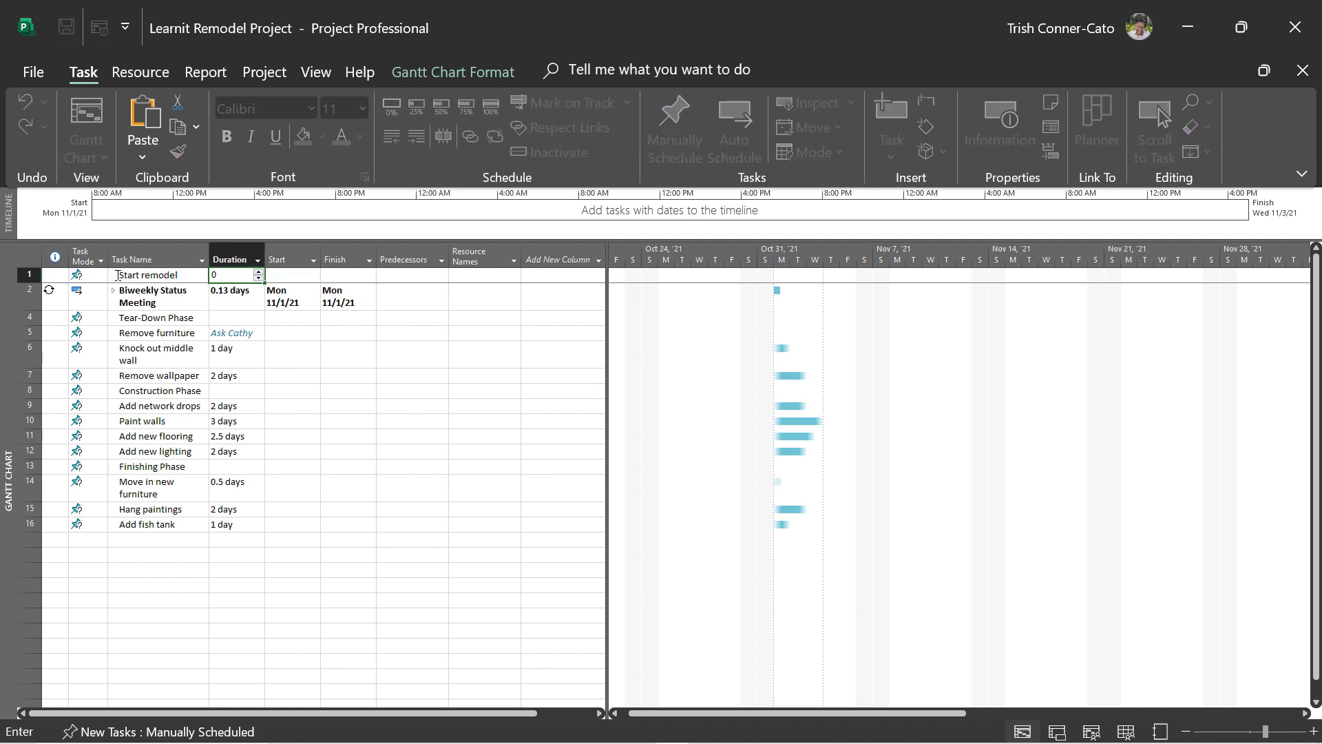
pyautogui.press('Return')
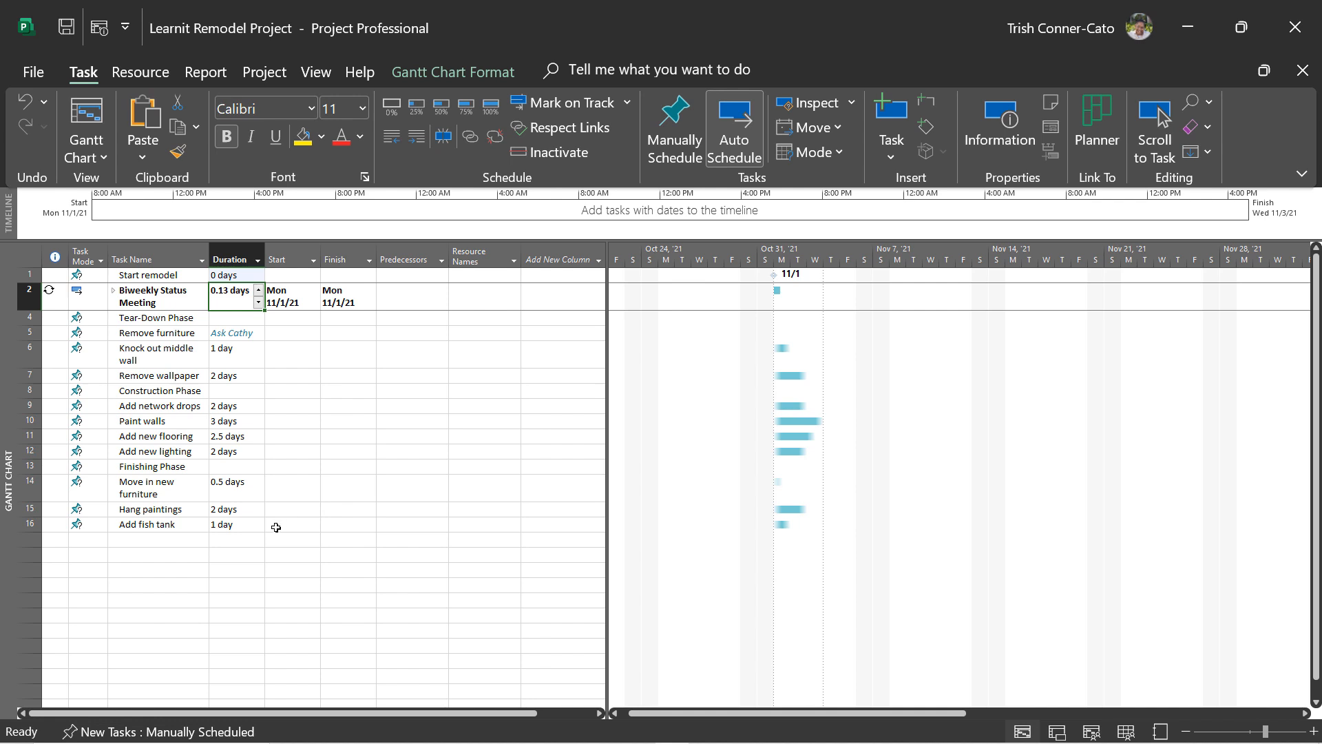
# Step: Add an "End remodel" task with a duration of 0 below Add fish tank and save the project
pyautogui.click(127, 545)
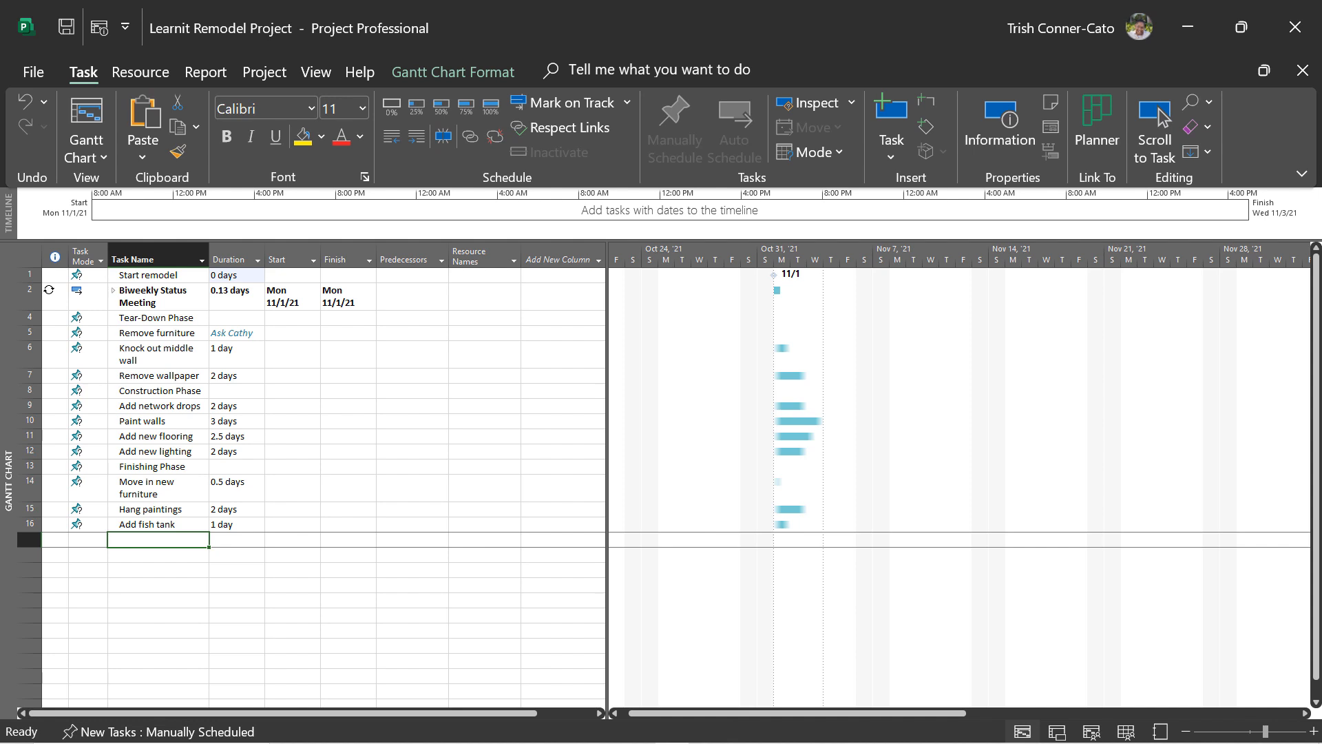
pyautogui.write('Re')
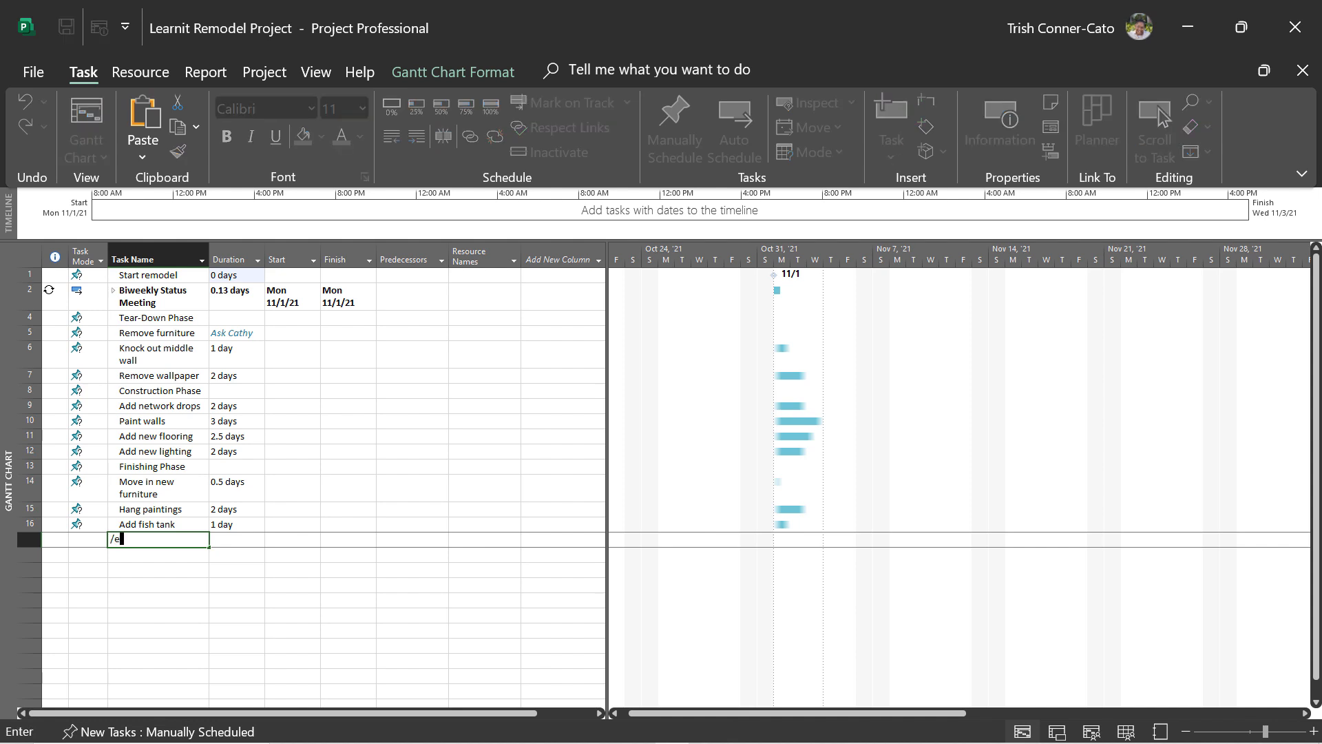
pyautogui.press('BackSpace')
pyautogui.press('BackSpace')
pyautogui.write('End remodel')
pyautogui.press('Tab')
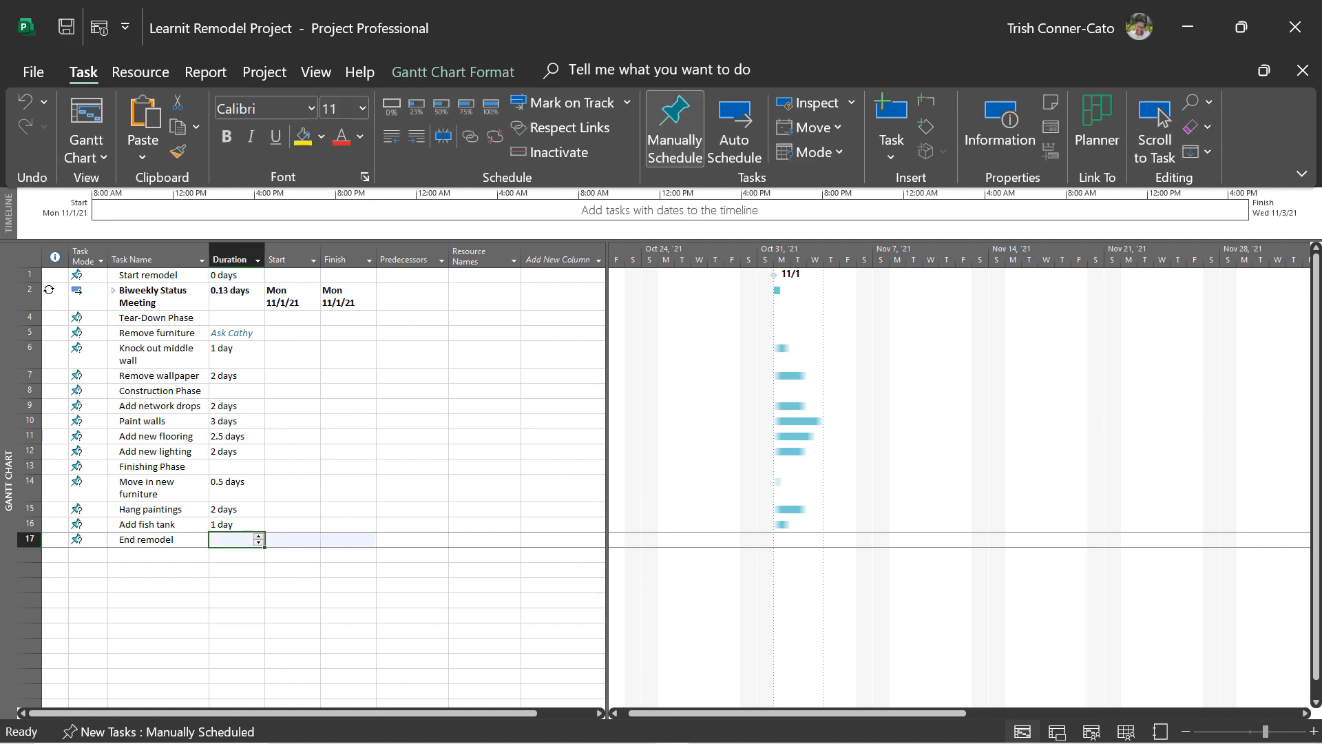
pyautogui.write('0')
pyautogui.press('Return')
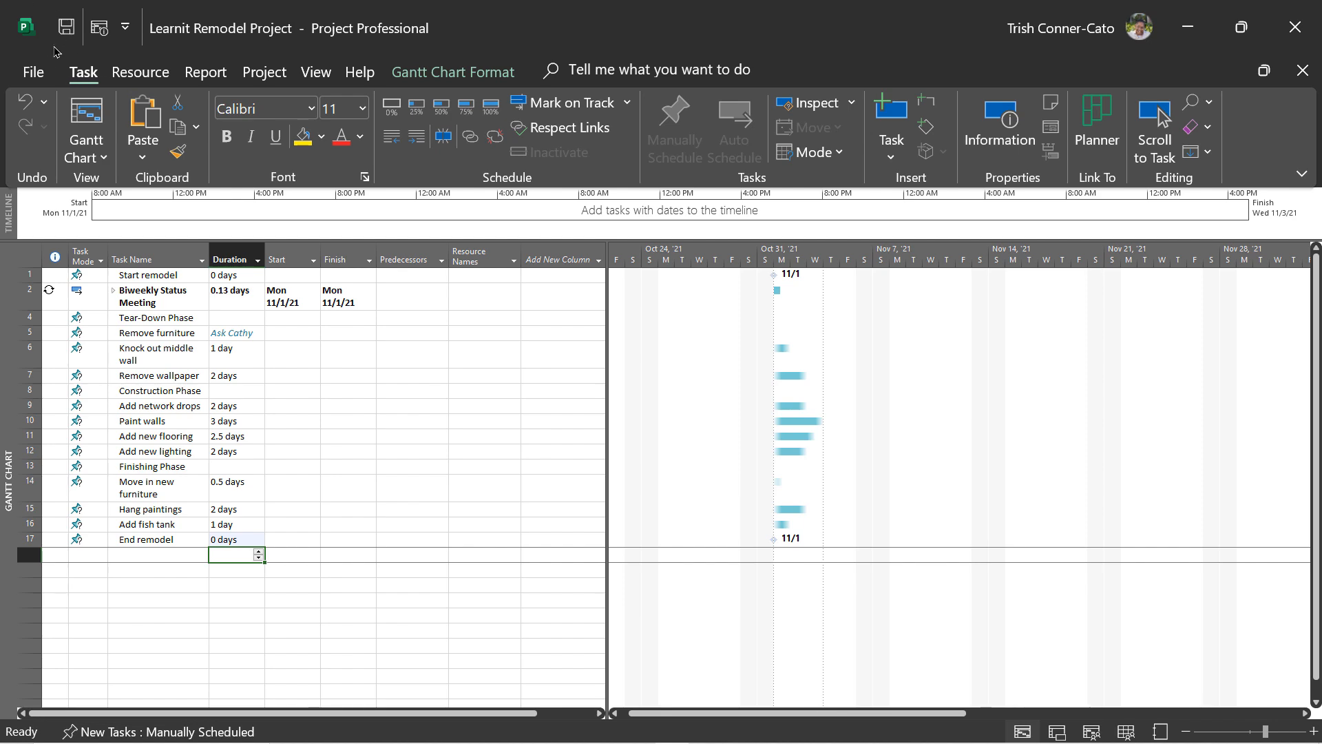
pyautogui.click(65, 28)
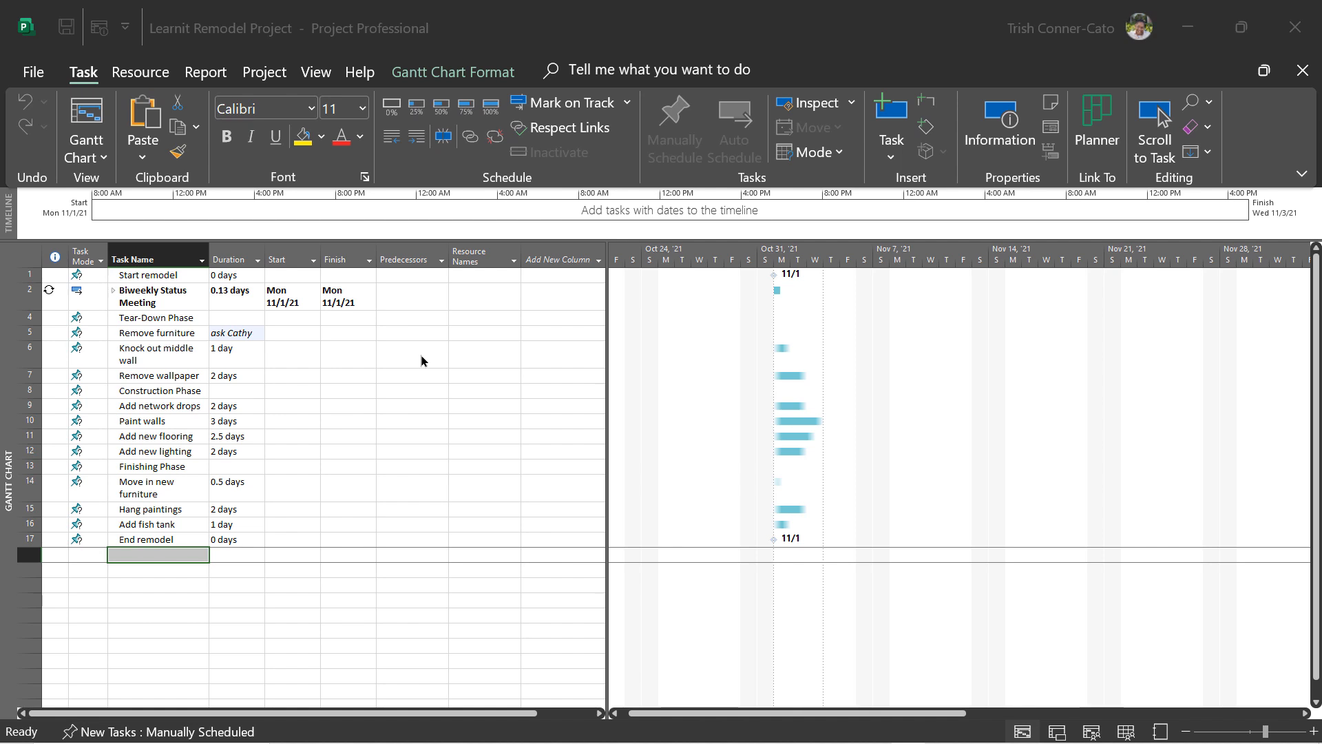
# Step: Replace the Remove furniture task's placeholder duration with 4 days
pyautogui.click(231, 336)
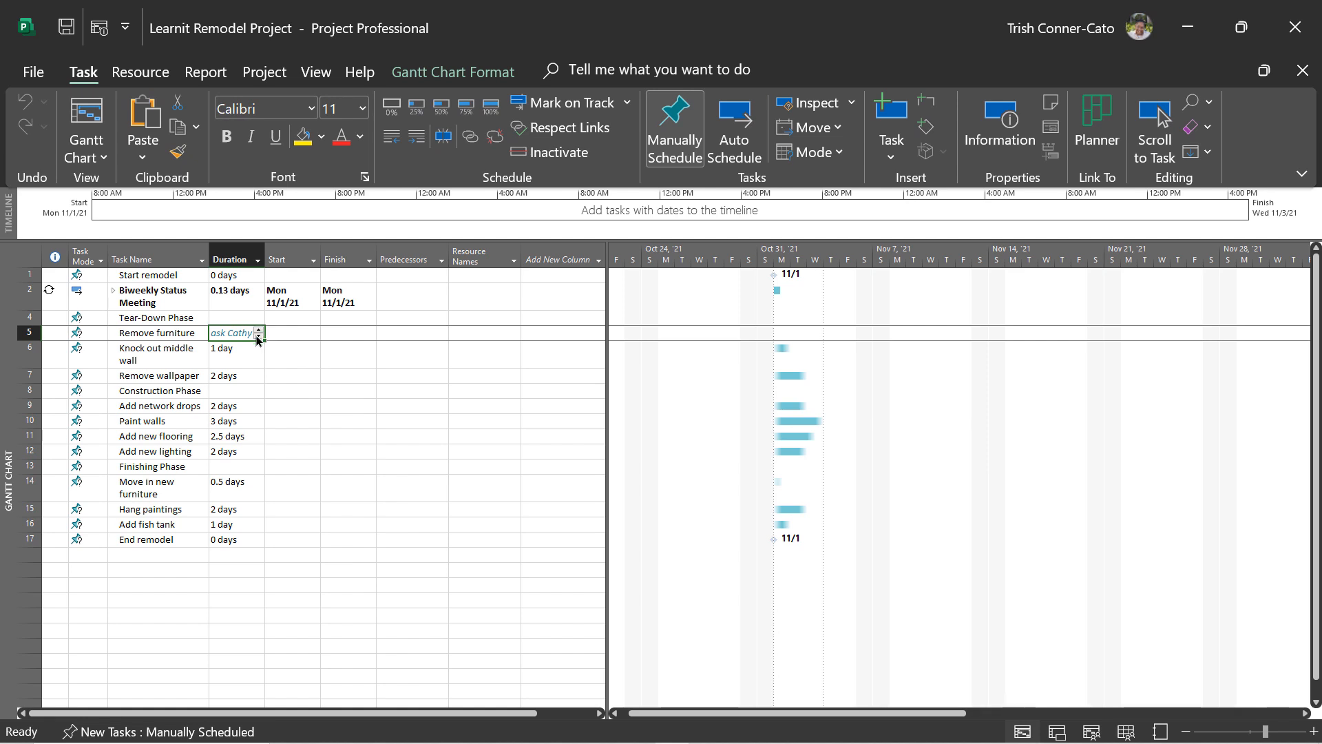
pyautogui.click(257, 332)
pyautogui.click(256, 332)
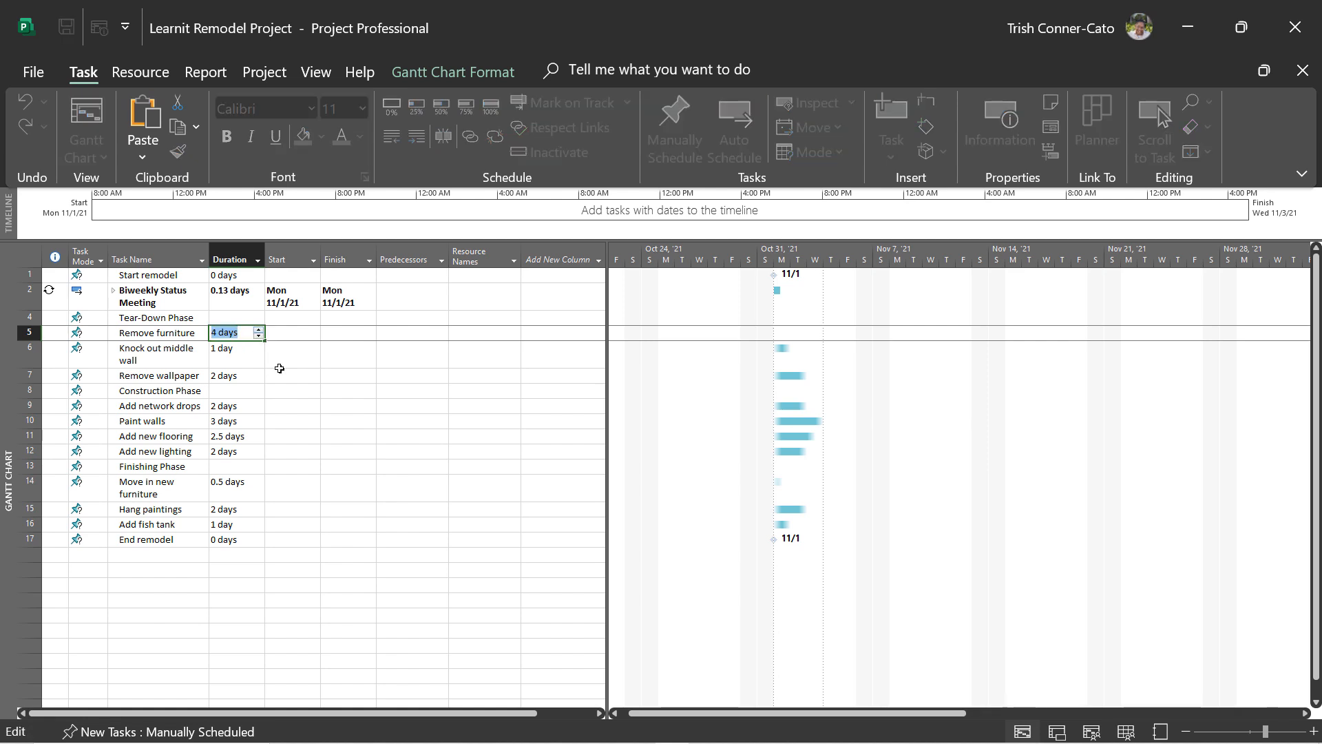
pyautogui.click(274, 355)
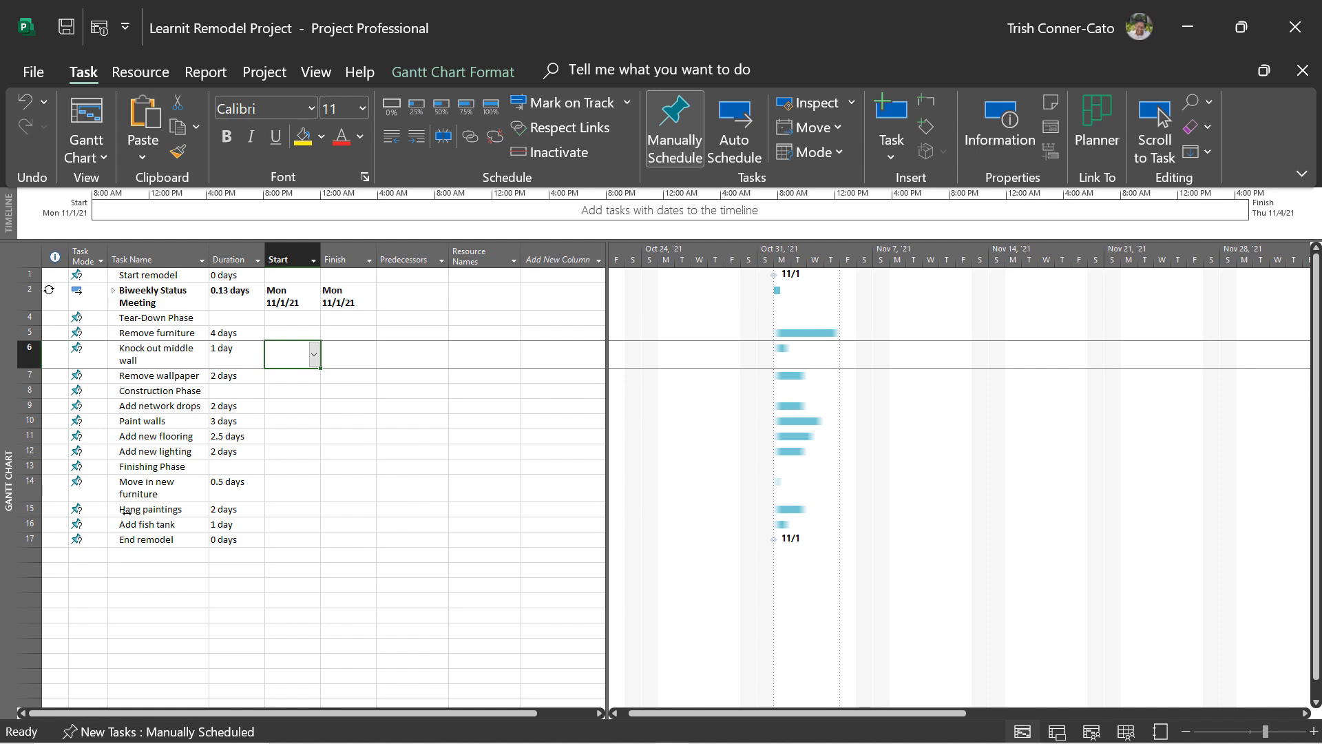
# Step: Switch all tasks from Start remodel through End remodel to Auto Schedule
pyautogui.moveTo(98, 407)
pyautogui.moveTo(31, 273); pyautogui.dragTo(30, 540)
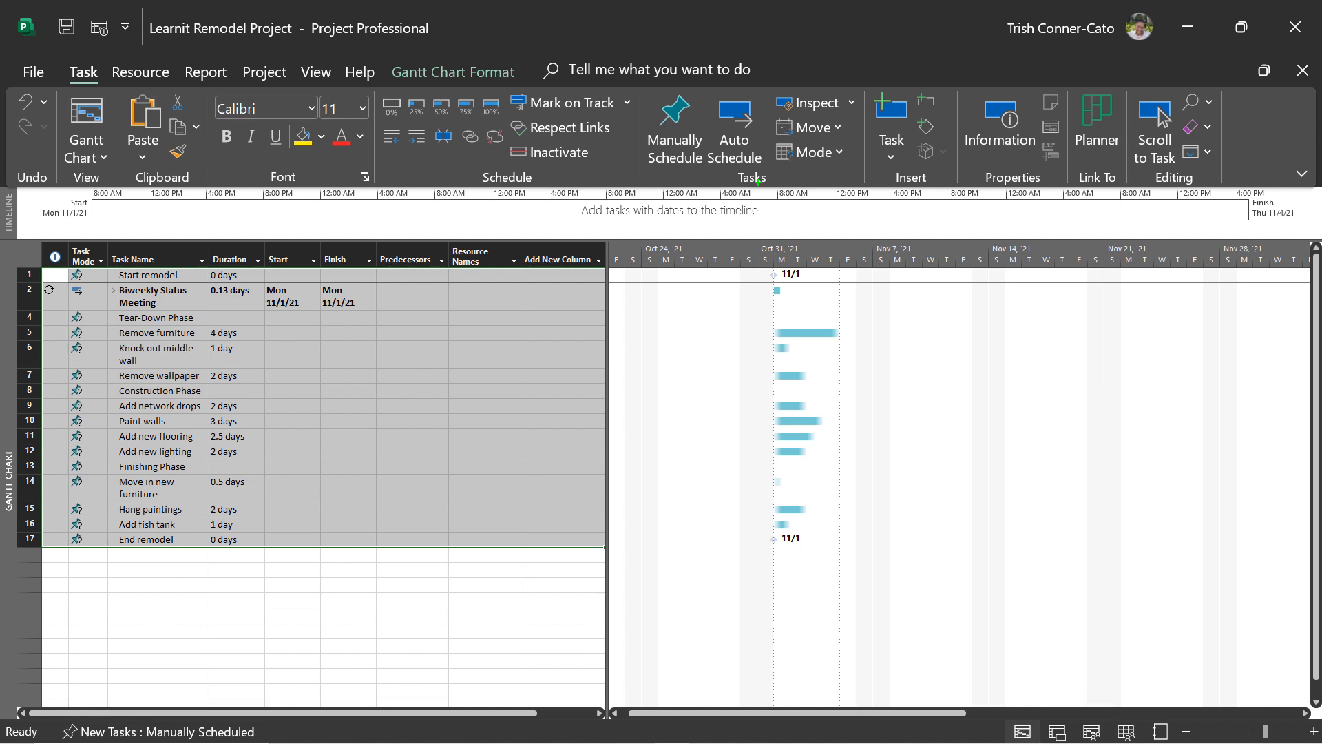
pyautogui.moveTo(748, 170); pyautogui.dragTo(769, 288)
pyautogui.click(744, 126)
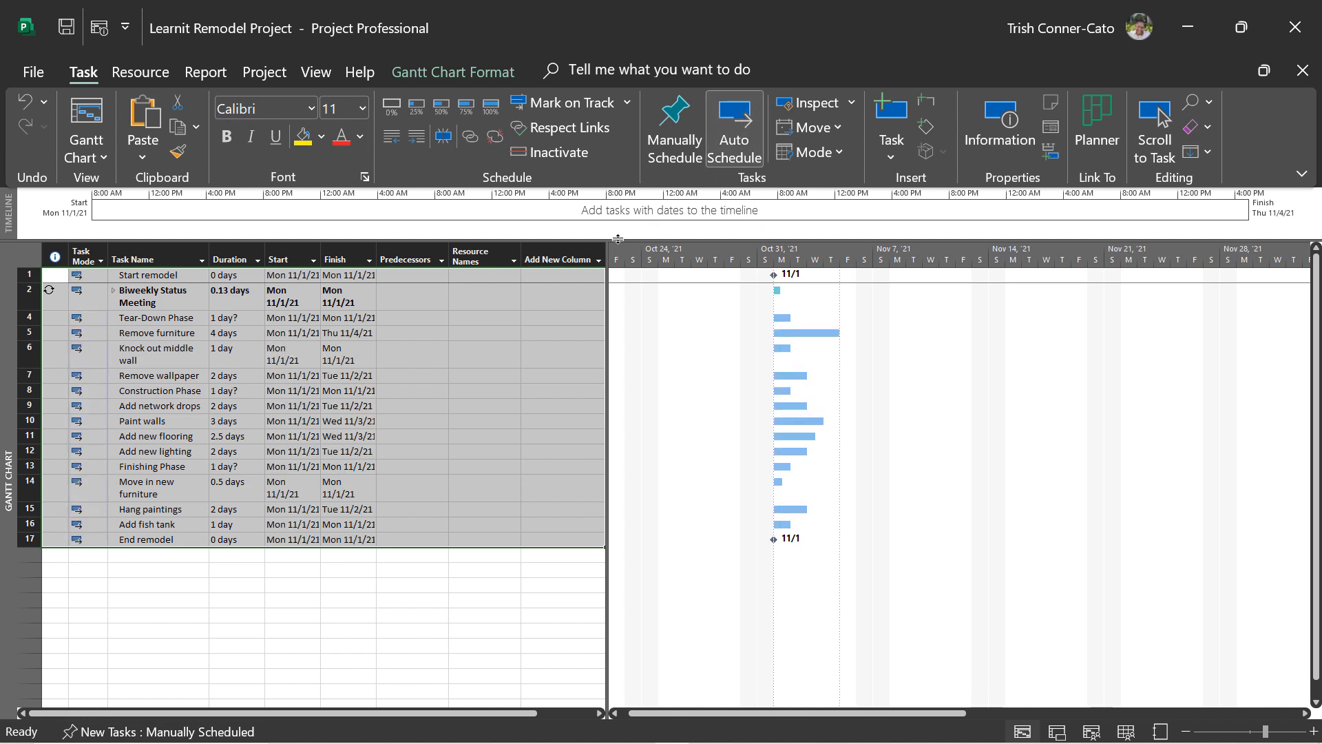
# Step: Fit the widths of the Start and Finish columns to their contents so the full dates show
pyautogui.click(91, 323)
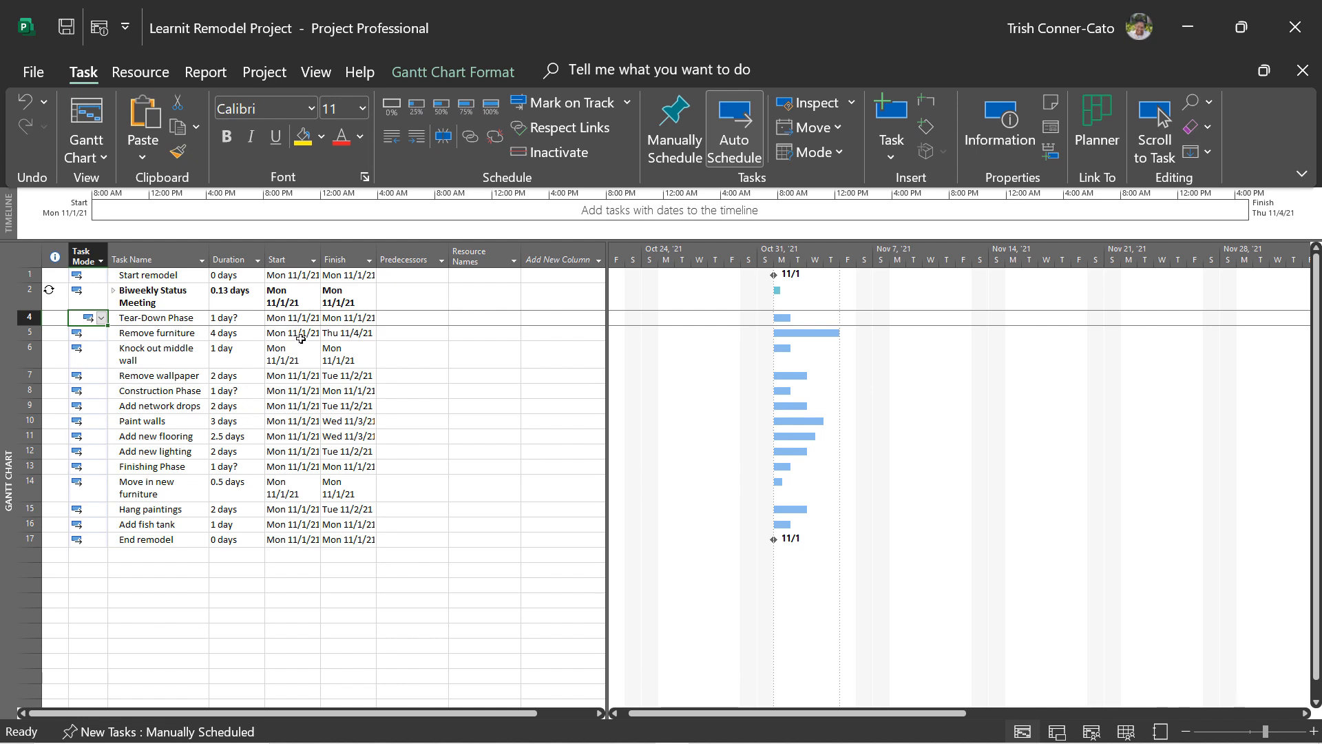
pyautogui.click(304, 259)
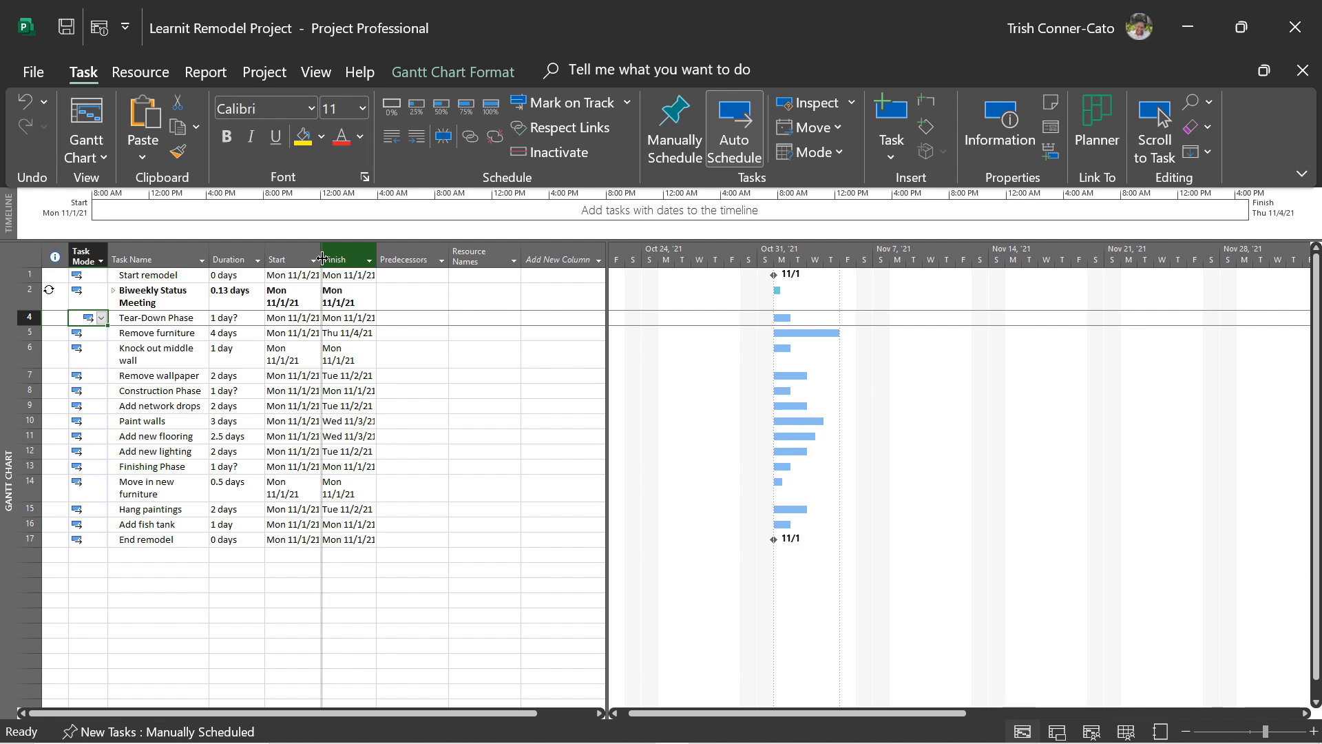
pyautogui.doubleClick(321, 258)
pyautogui.click(348, 259)
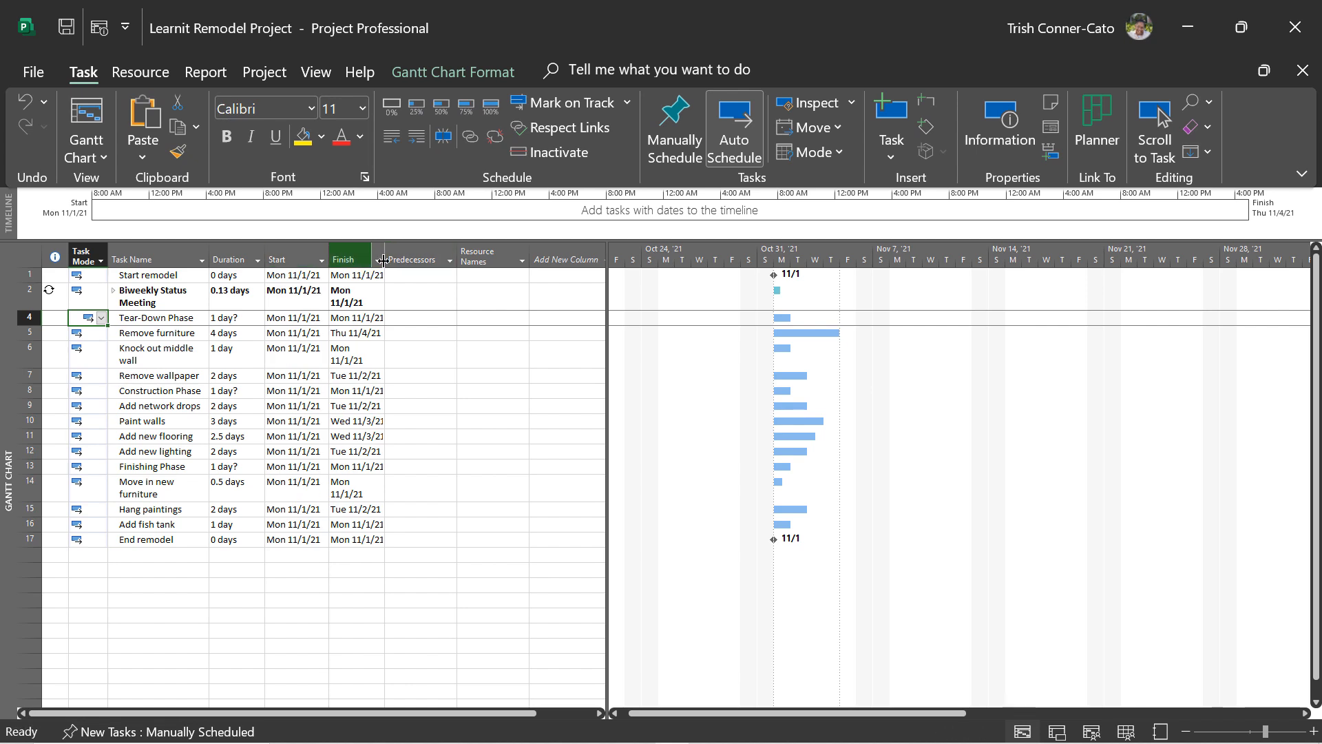
pyautogui.doubleClick(382, 259)
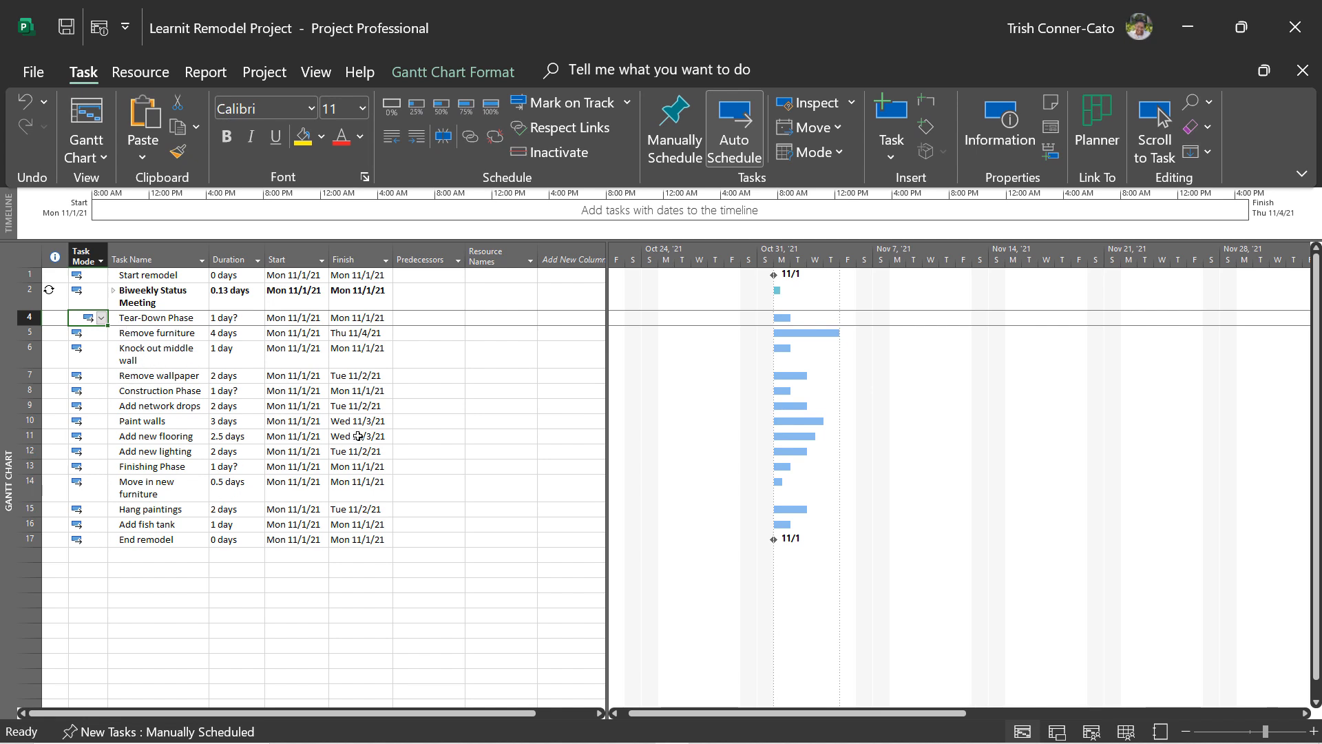
# Step: Indent Remove furniture, Knock out middle wall and Remove wallpaper as subtasks of Tear-Down Phase
pyautogui.click(148, 334)
pyautogui.moveTo(149, 334); pyautogui.dragTo(148, 376)
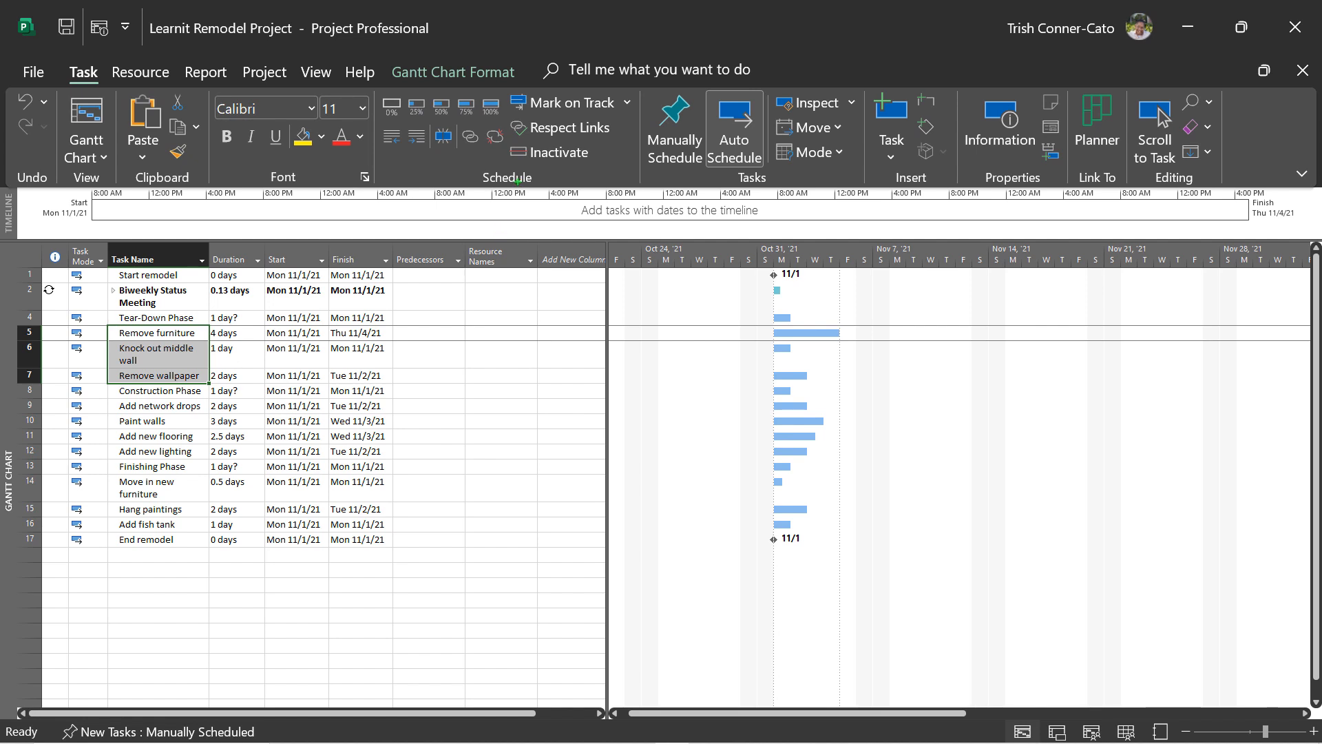
pyautogui.moveTo(502, 180); pyautogui.dragTo(503, 238)
pyautogui.press('Escape')
pyautogui.click(417, 138)
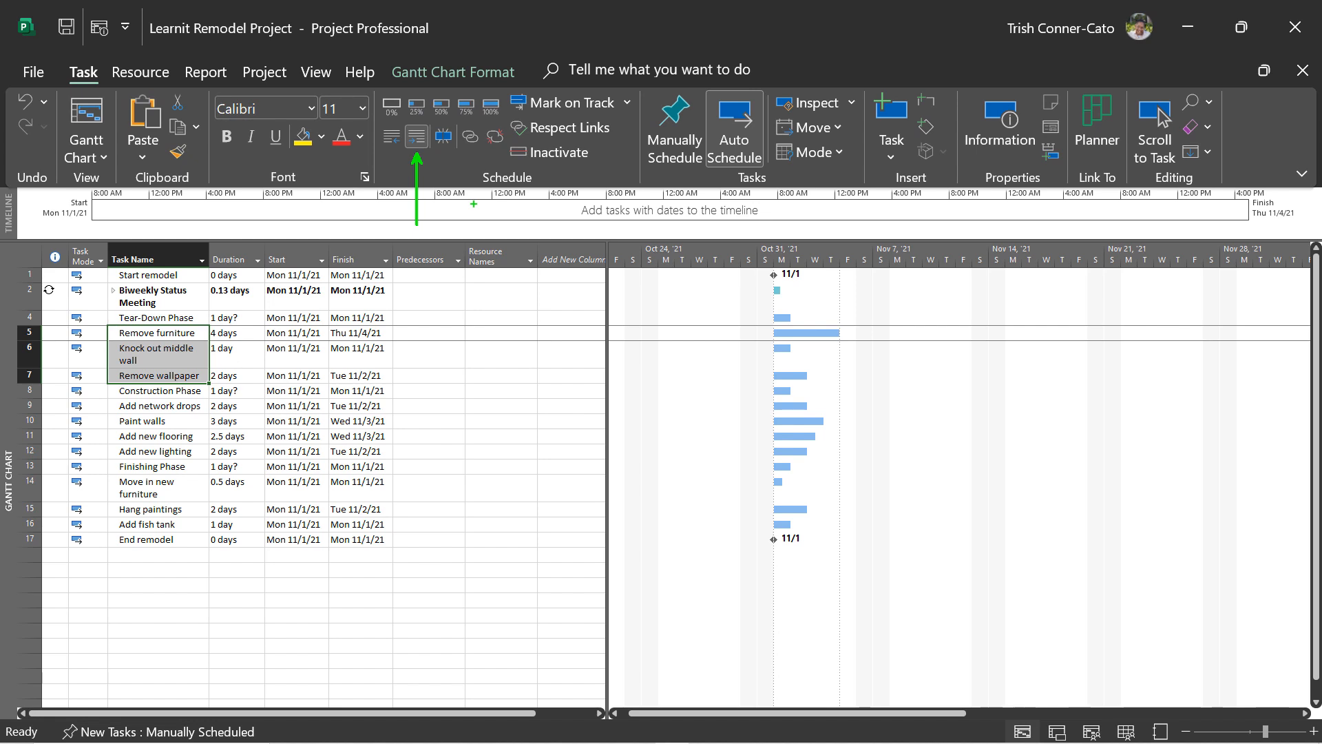
pyautogui.click(418, 141)
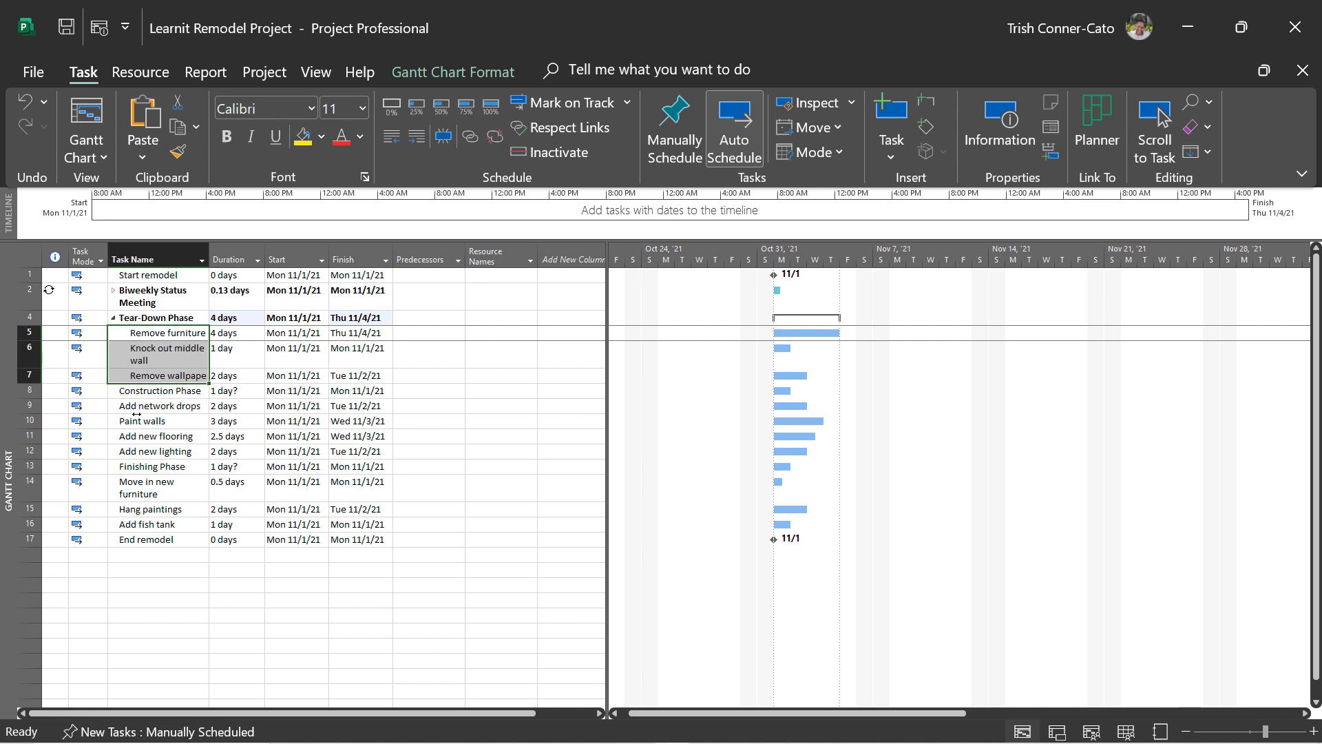
# Step: Indent Add network drops, Paint walls, Add new flooring and Add new lighting as subtasks of Construction Phase
pyautogui.moveTo(136, 410); pyautogui.dragTo(133, 449)
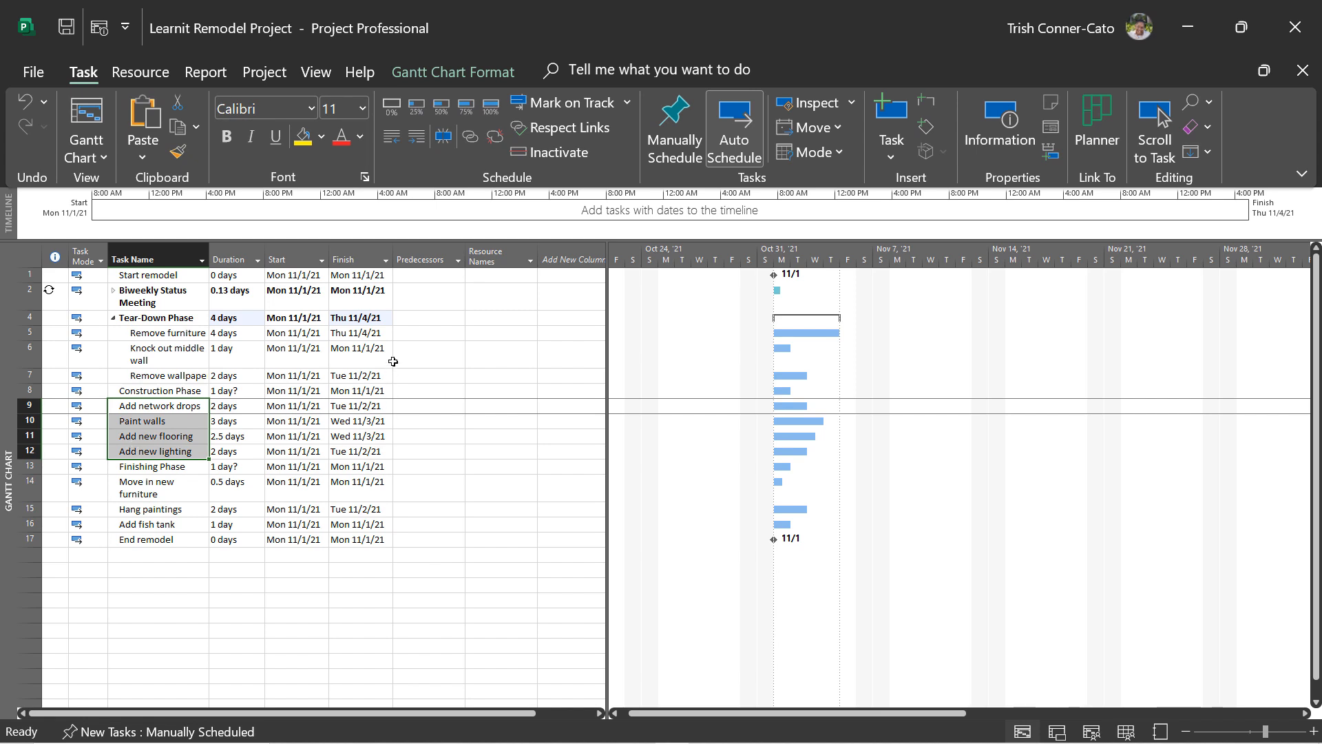
pyautogui.click(416, 137)
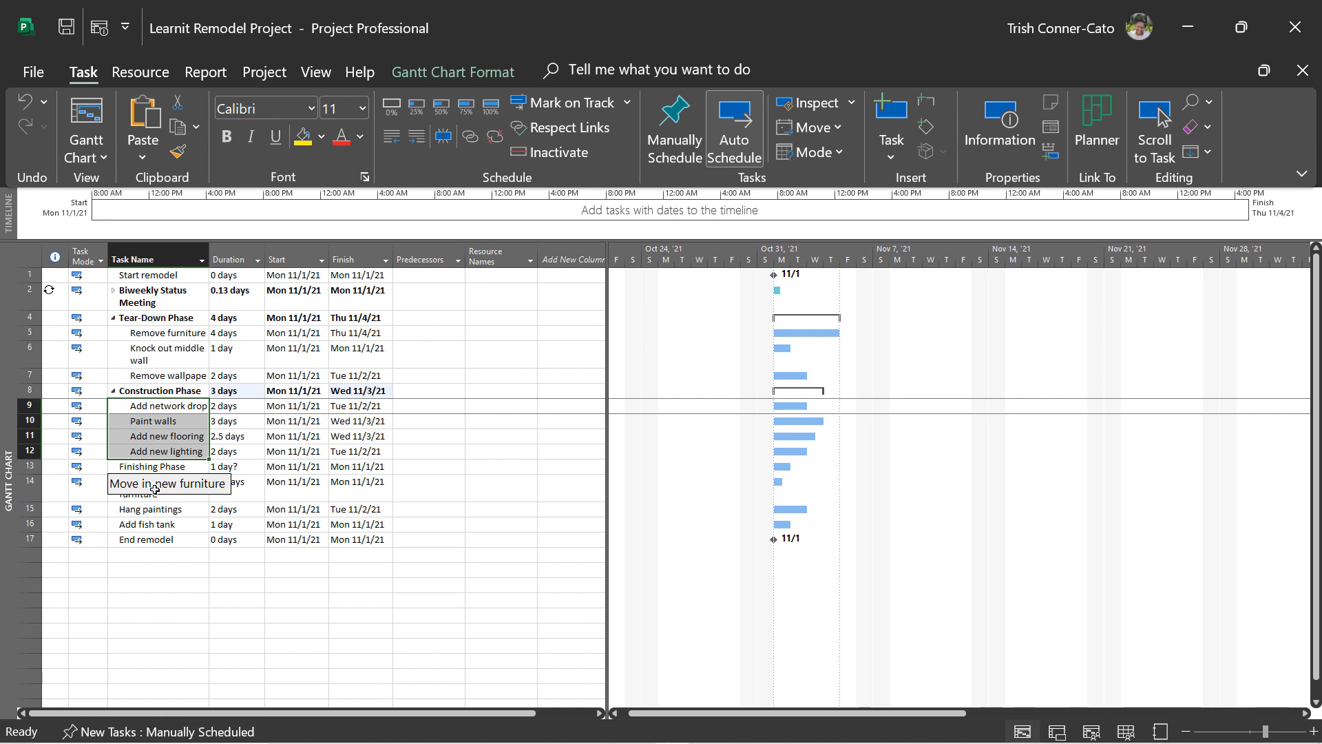
# Step: Indent Move in new furniture, Hang paintings and Add fish tank as subtasks of Finishing Phase
pyautogui.moveTo(153, 488); pyautogui.dragTo(155, 522)
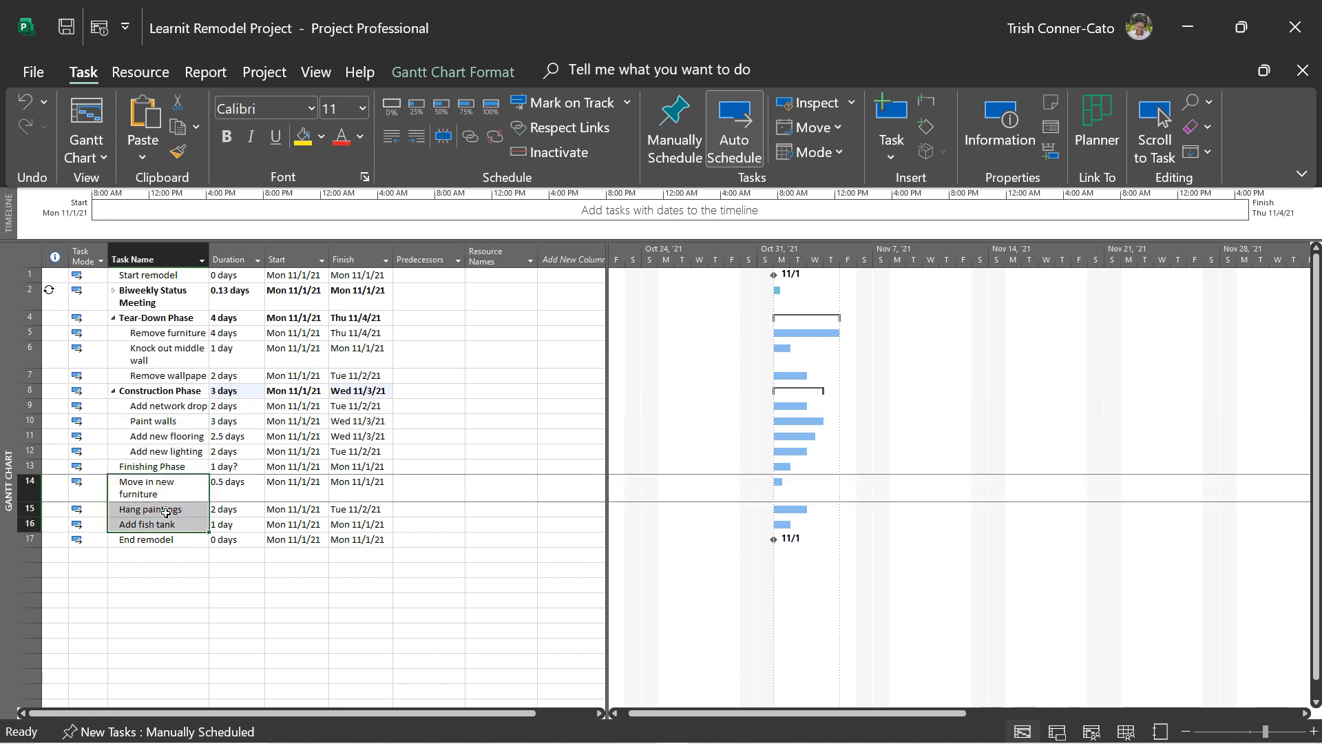
pyautogui.click(417, 136)
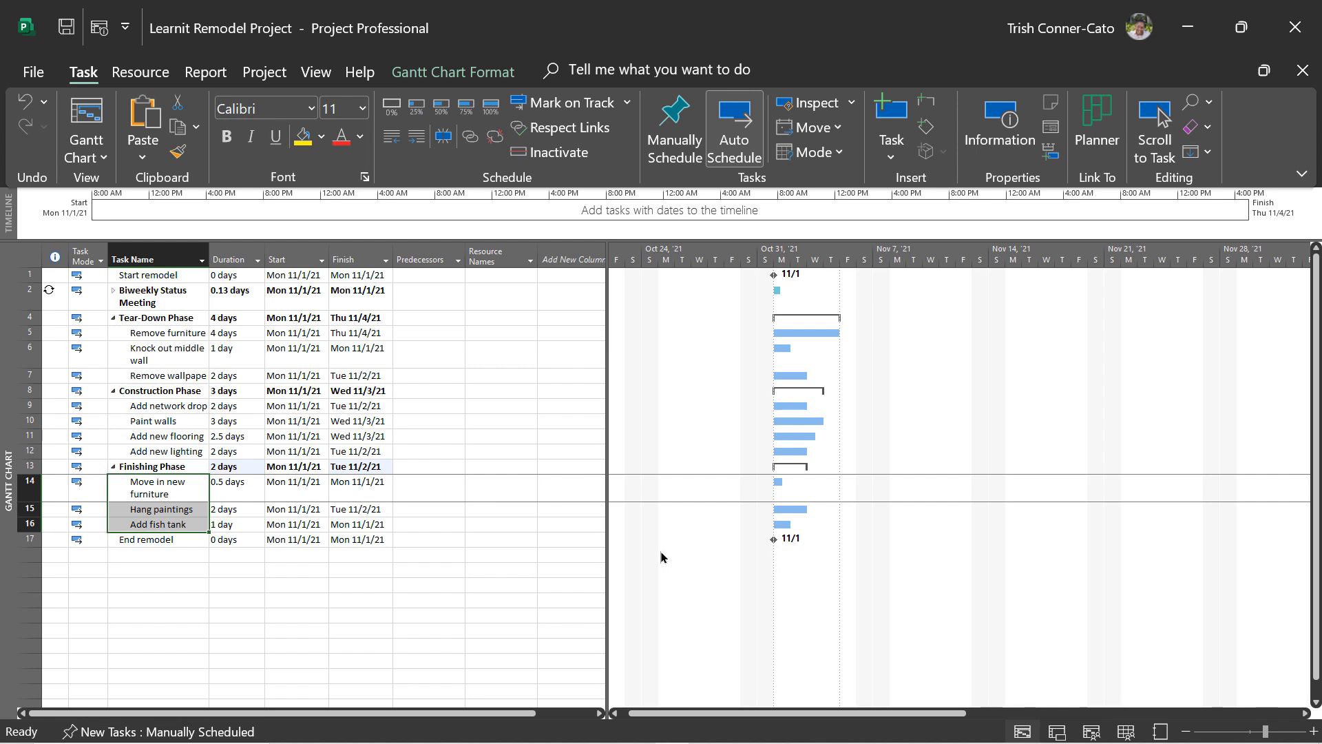
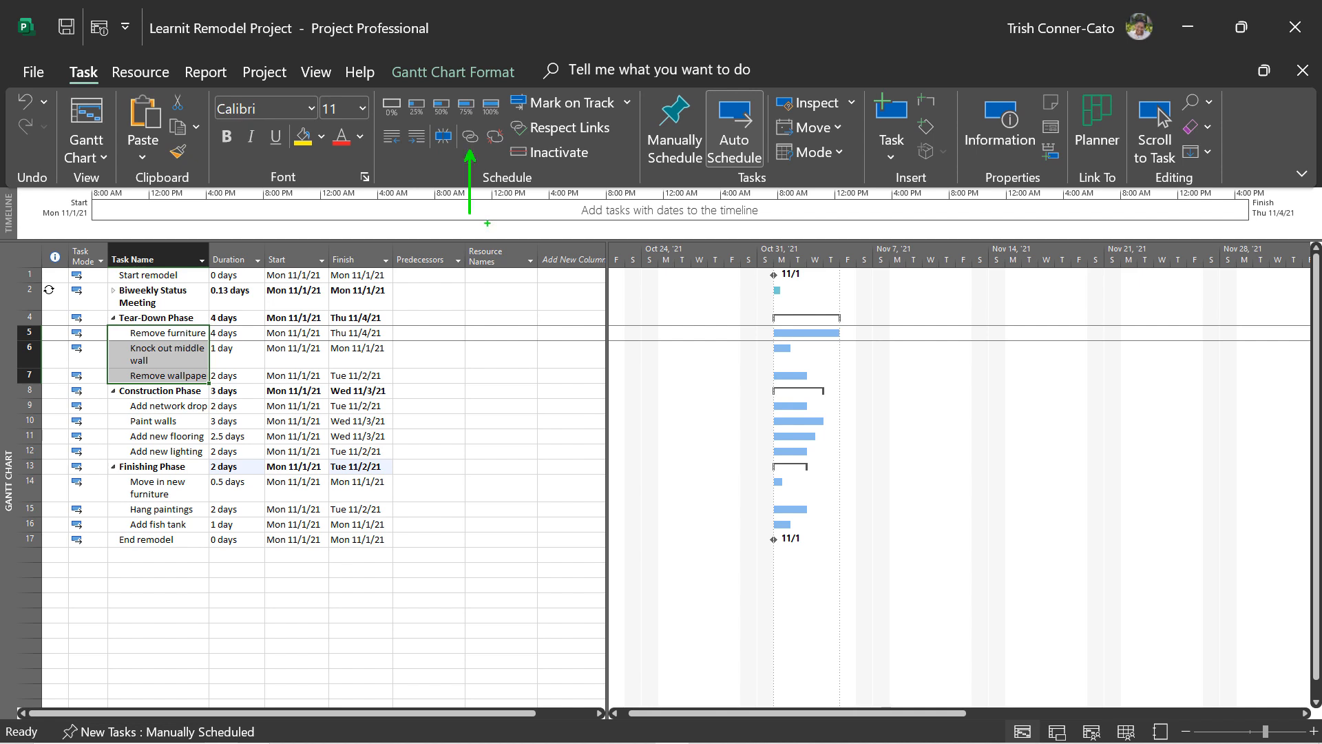
# Step: Link Remove furniture, Knock out middle wall and Remove wallpaper in sequence and check their predecessors
pyautogui.click(470, 136)
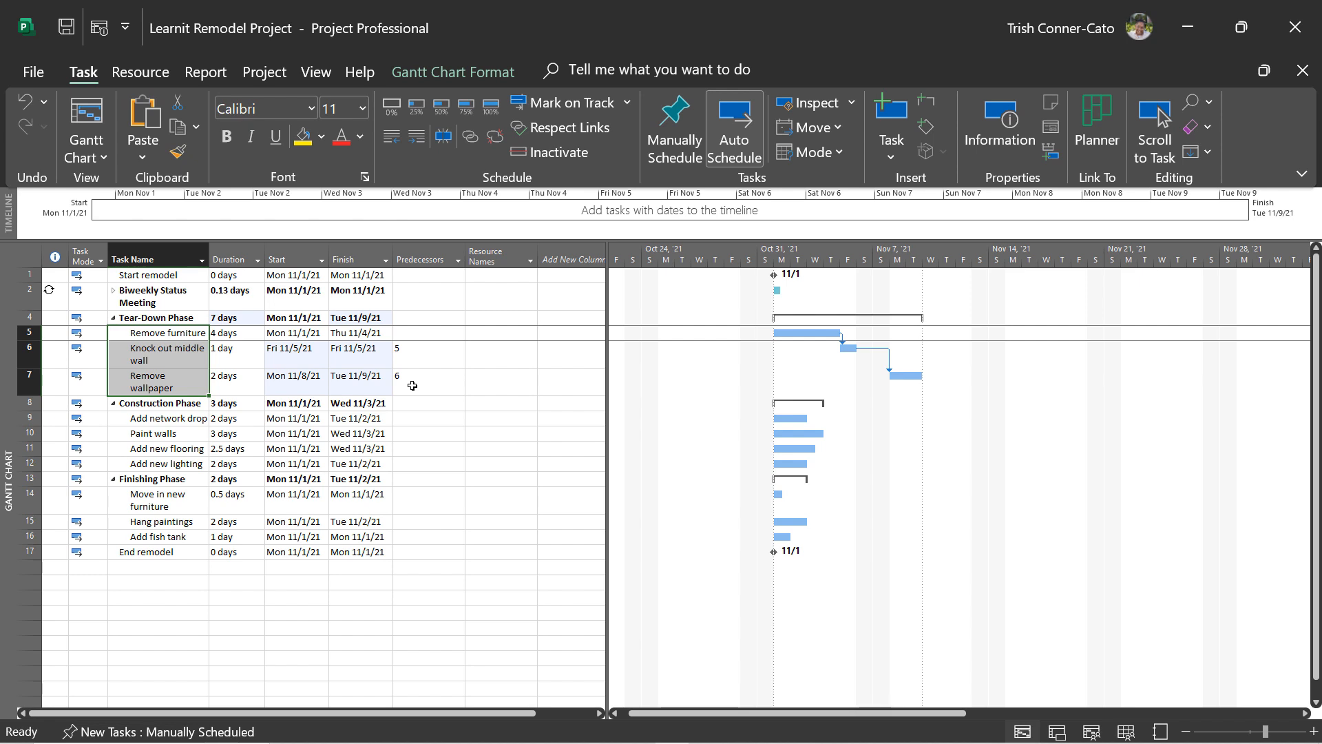
pyautogui.click(418, 360)
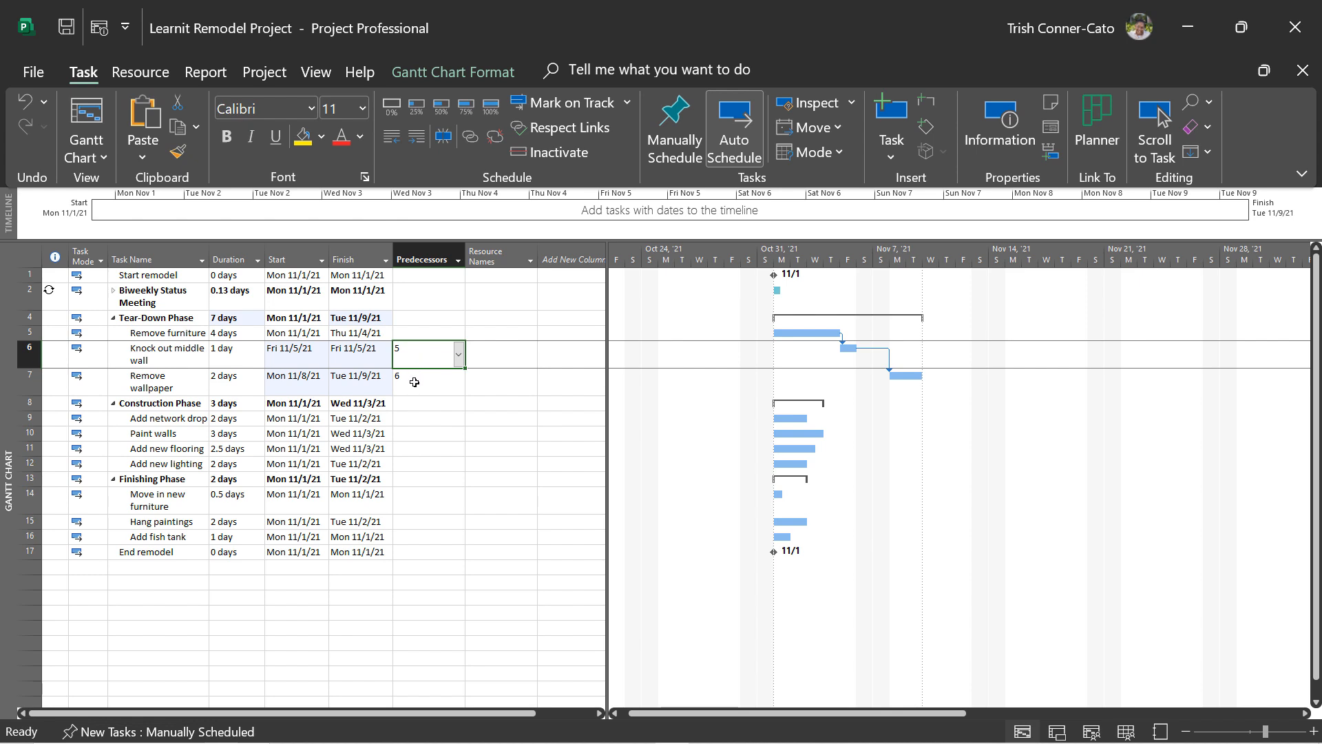
pyautogui.click(414, 383)
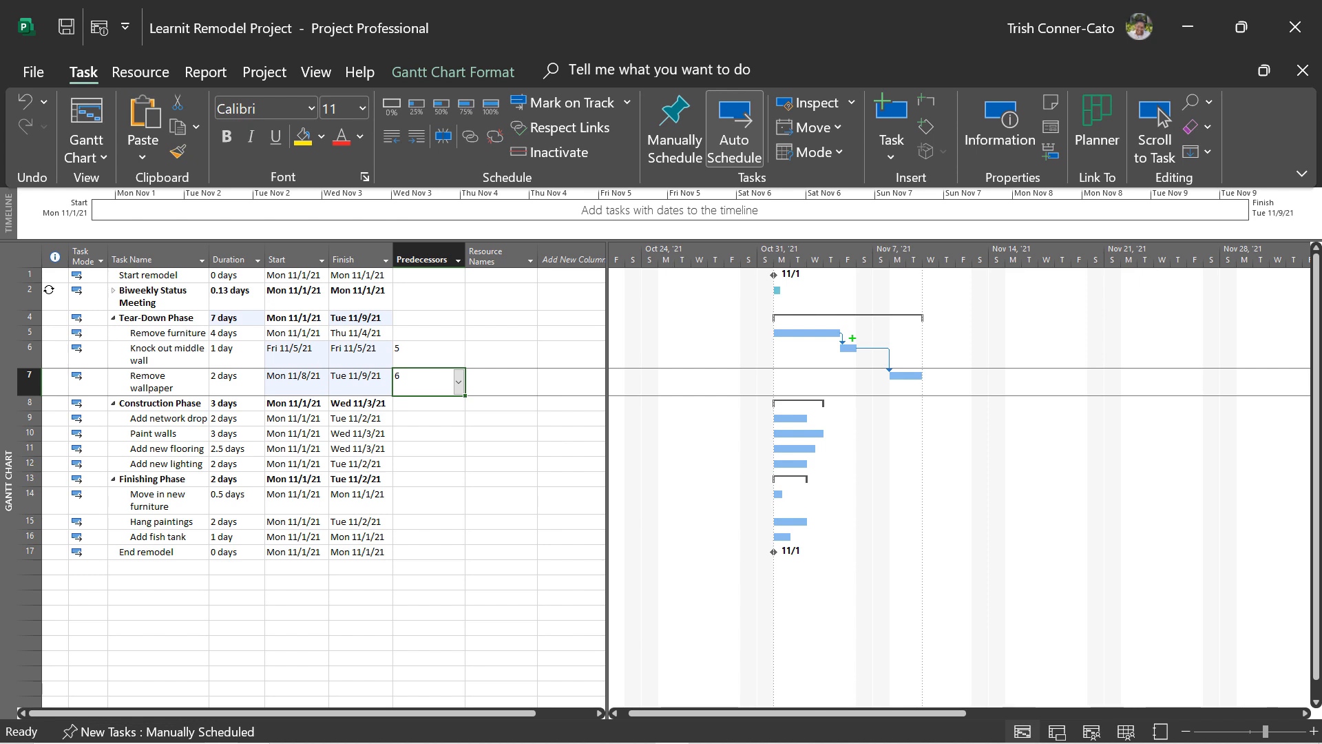
pyautogui.moveTo(853, 339); pyautogui.dragTo(961, 337)
# Step: Link all Construction Phase and Finishing Phase subtasks in one sequence, from Add network drops through Add fish tank
pyautogui.click(34, 419)
pyautogui.moveTo(36, 427)
pyautogui.mouseDown()
pyautogui.moveTo(31, 451)
pyautogui.moveTo(24, 429)
pyautogui.mouseUp()
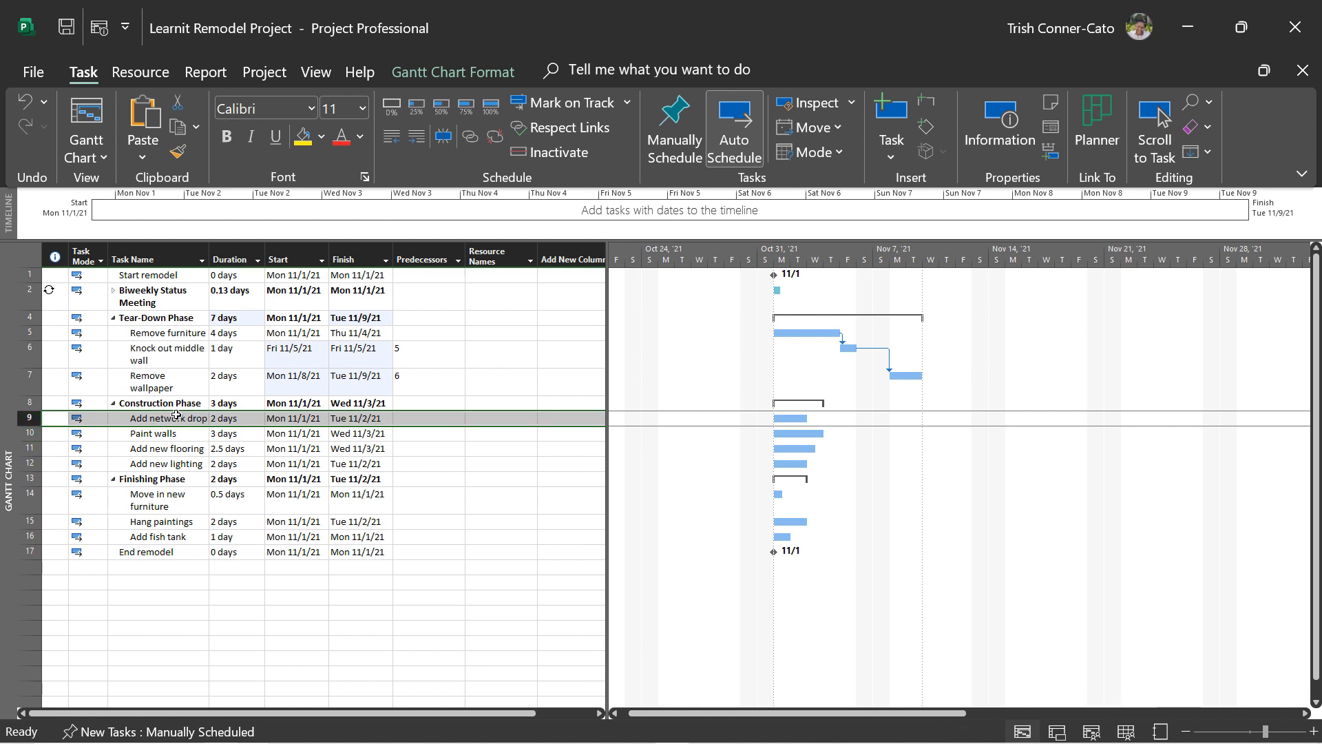
pyautogui.moveTo(171, 418); pyautogui.dragTo(131, 466)
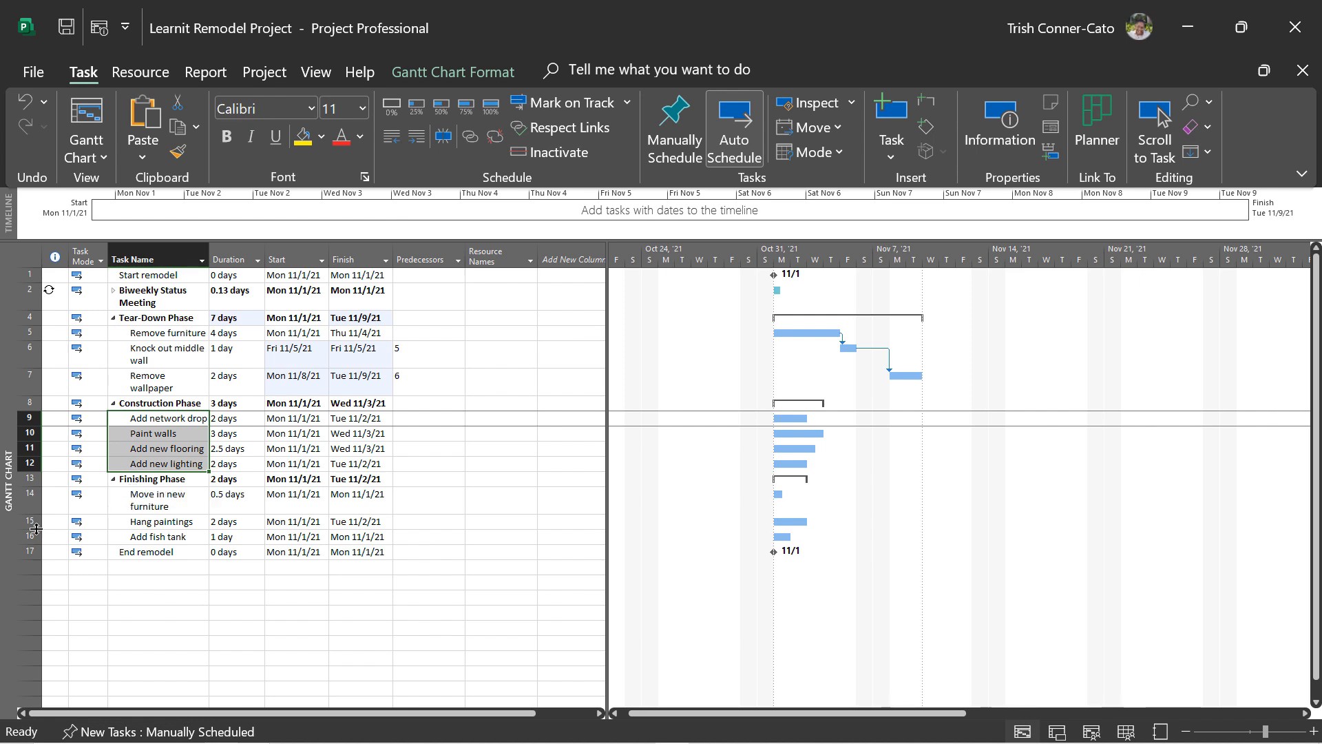
pyautogui.keyDown('ctrl'); pyautogui.click(146, 508); pyautogui.keyUp('ctrl')
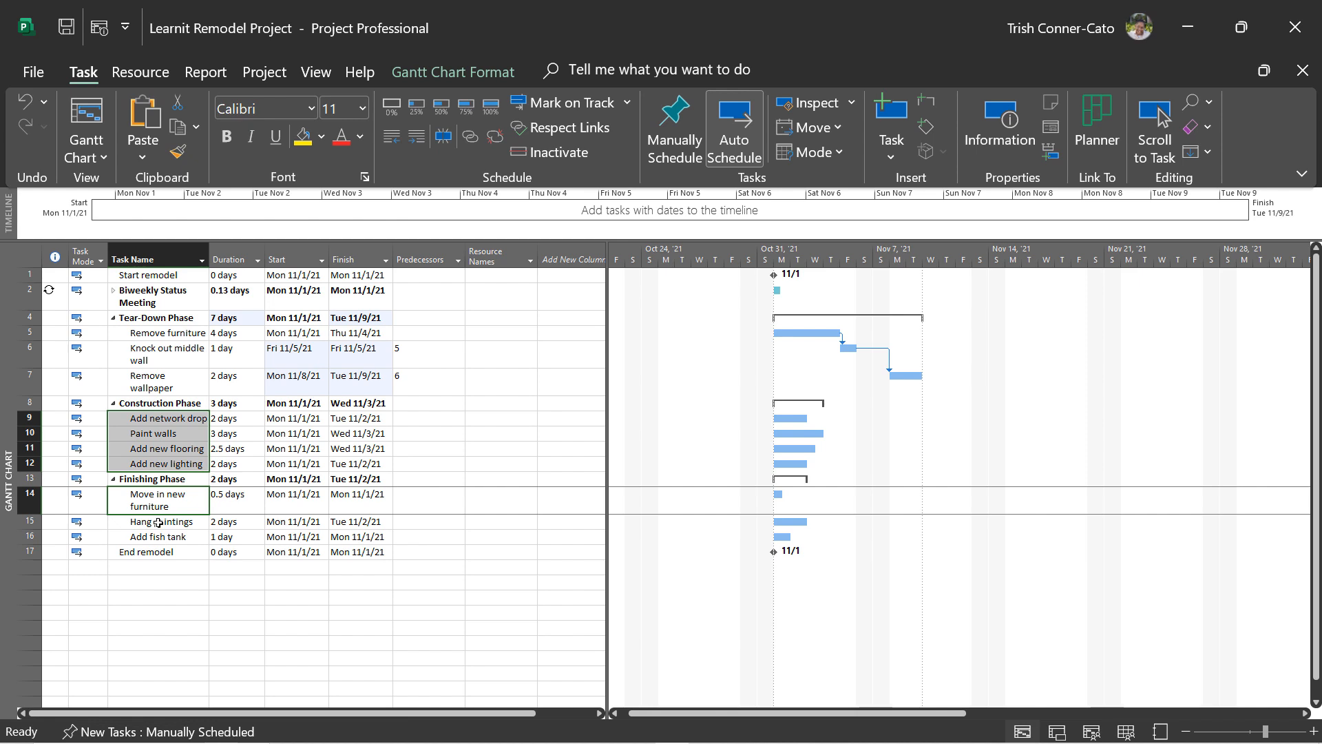
pyautogui.keyDown('ctrl'); pyautogui.click(159, 522); pyautogui.keyUp('ctrl')
pyautogui.keyDown('ctrl'); pyautogui.click(150, 538); pyautogui.keyUp('ctrl')
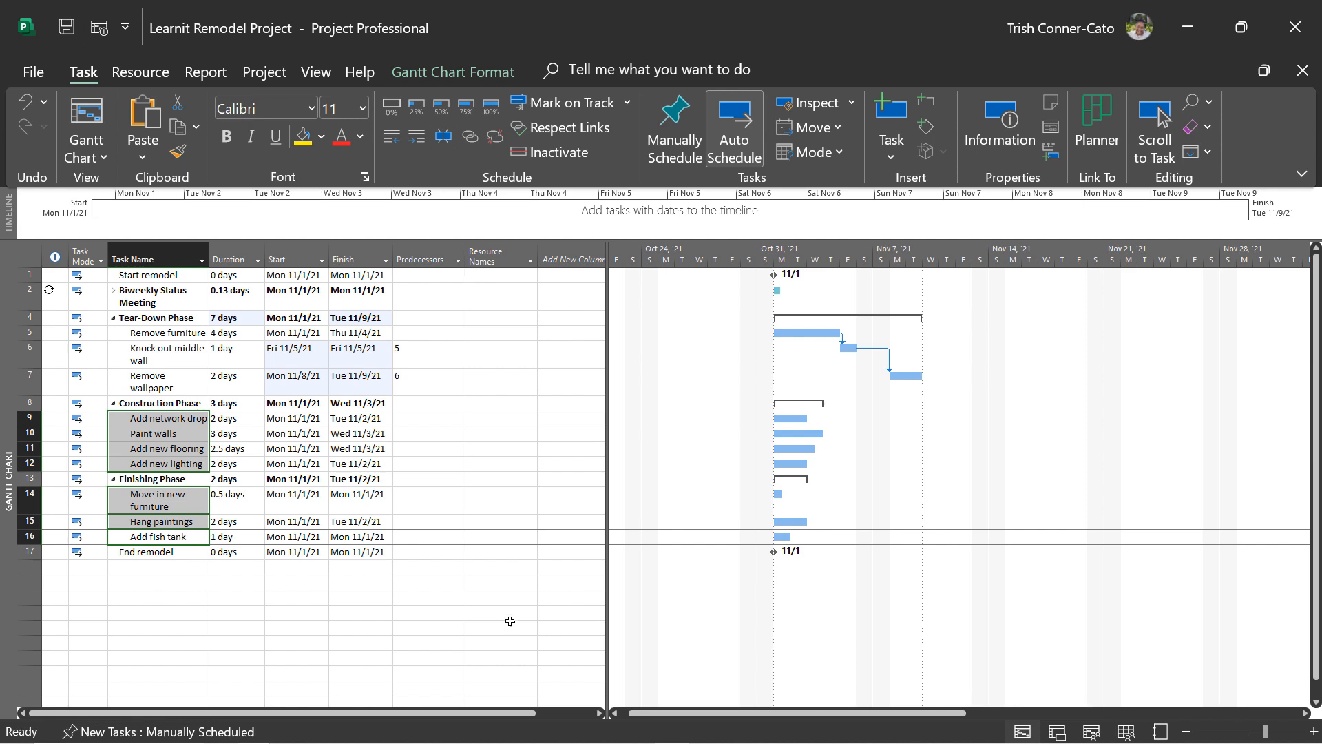
pyautogui.click(471, 137)
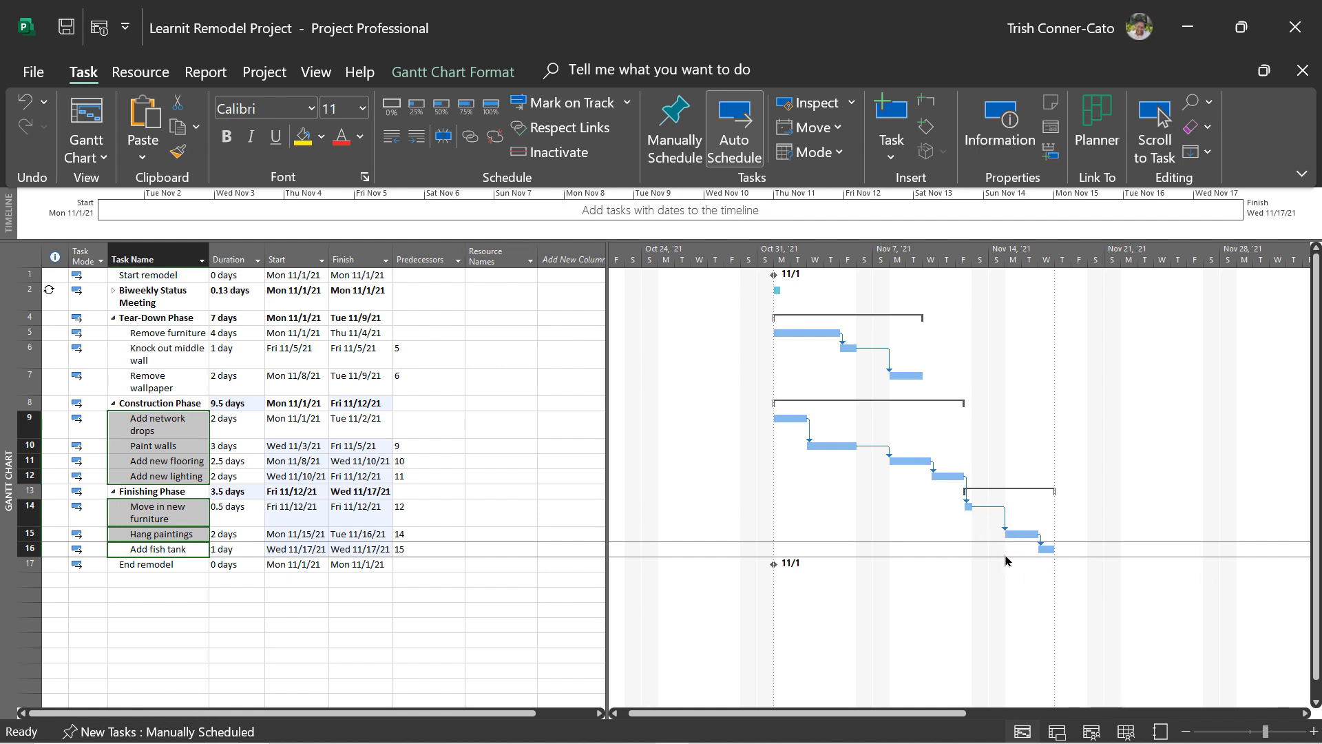
pyautogui.click(412, 448)
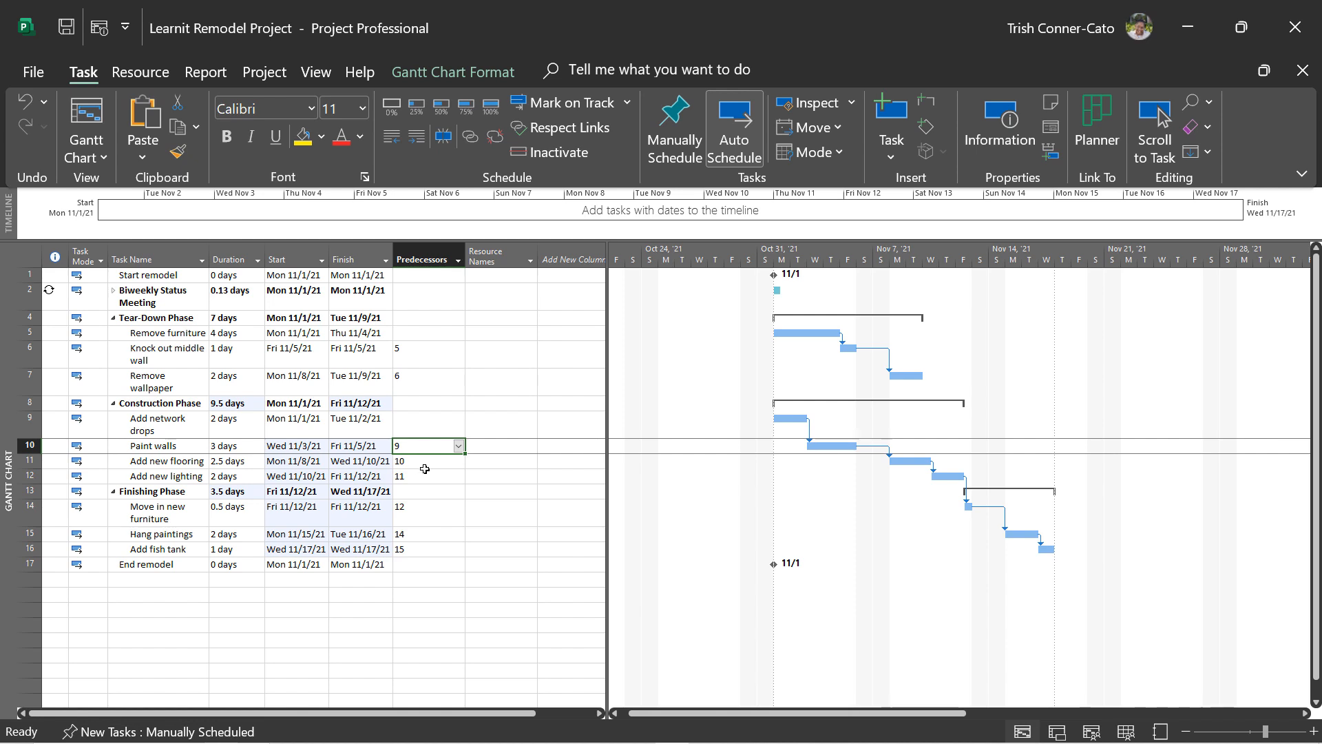
# Step: Link the Tear-Down Phase, Construction Phase and Finishing Phase summary tasks in sequence
pyautogui.click(151, 322)
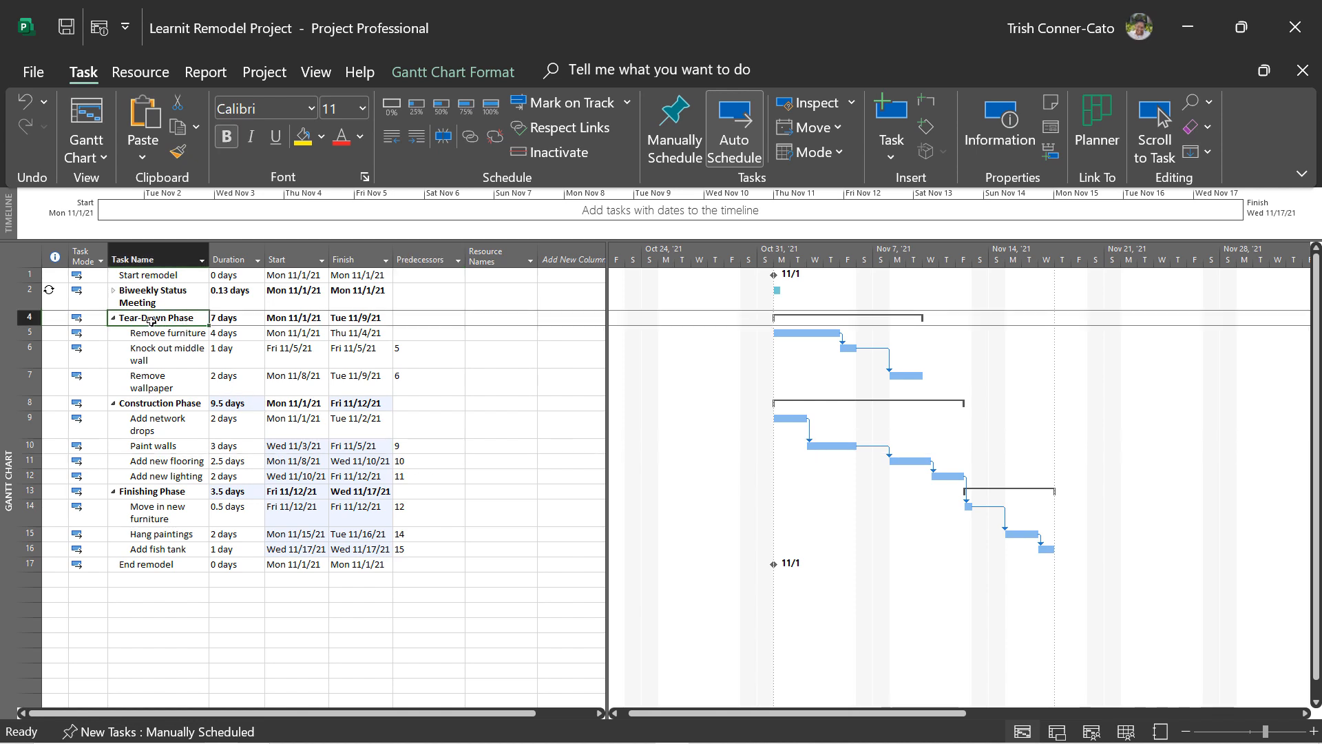
pyautogui.keyDown('ctrl'); pyautogui.click(175, 403); pyautogui.keyUp('ctrl')
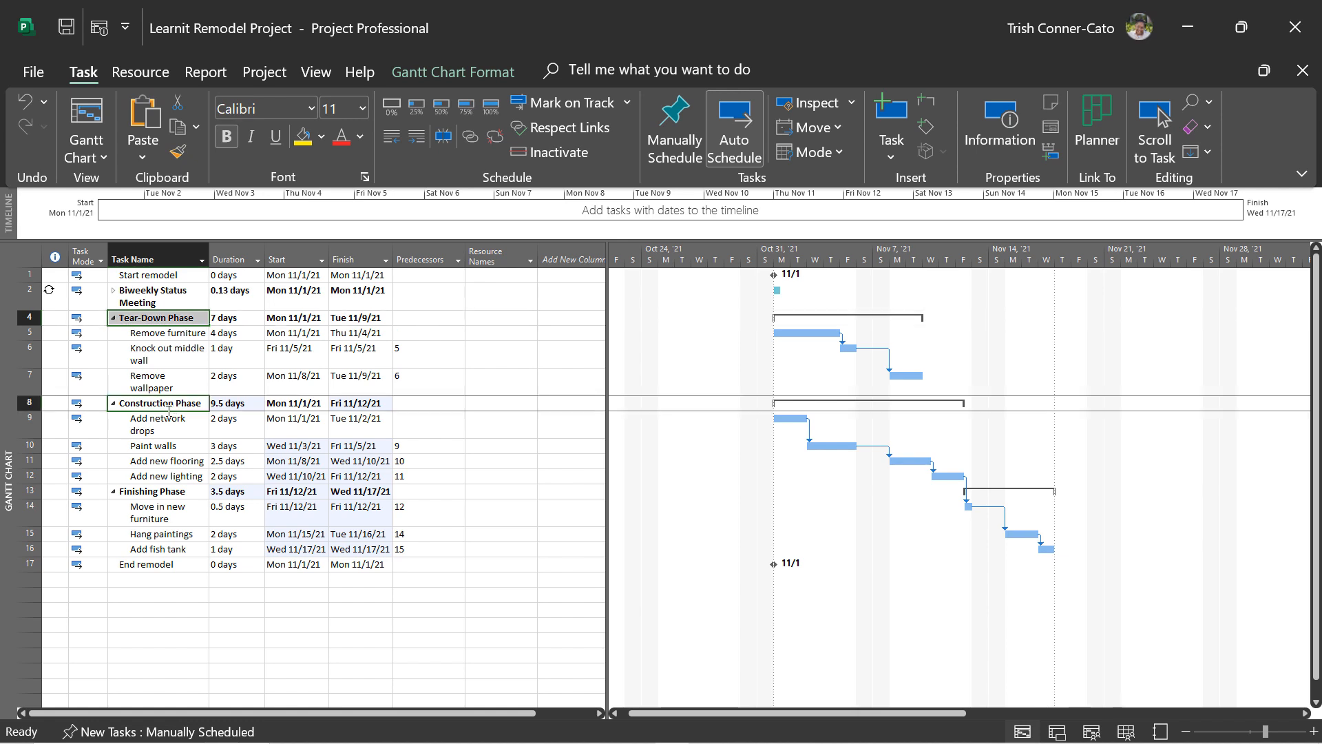
pyautogui.keyDown('ctrl'); pyautogui.click(146, 493); pyautogui.keyUp('ctrl')
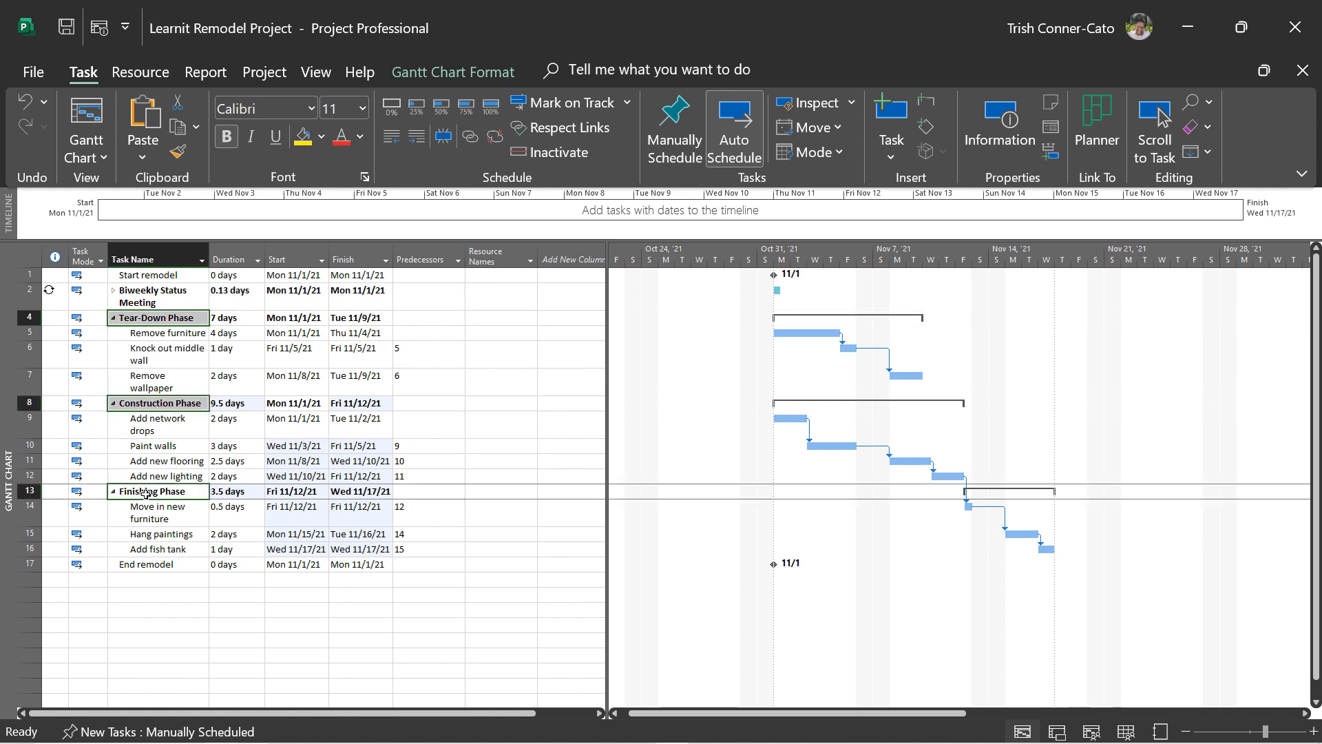
pyautogui.click(470, 136)
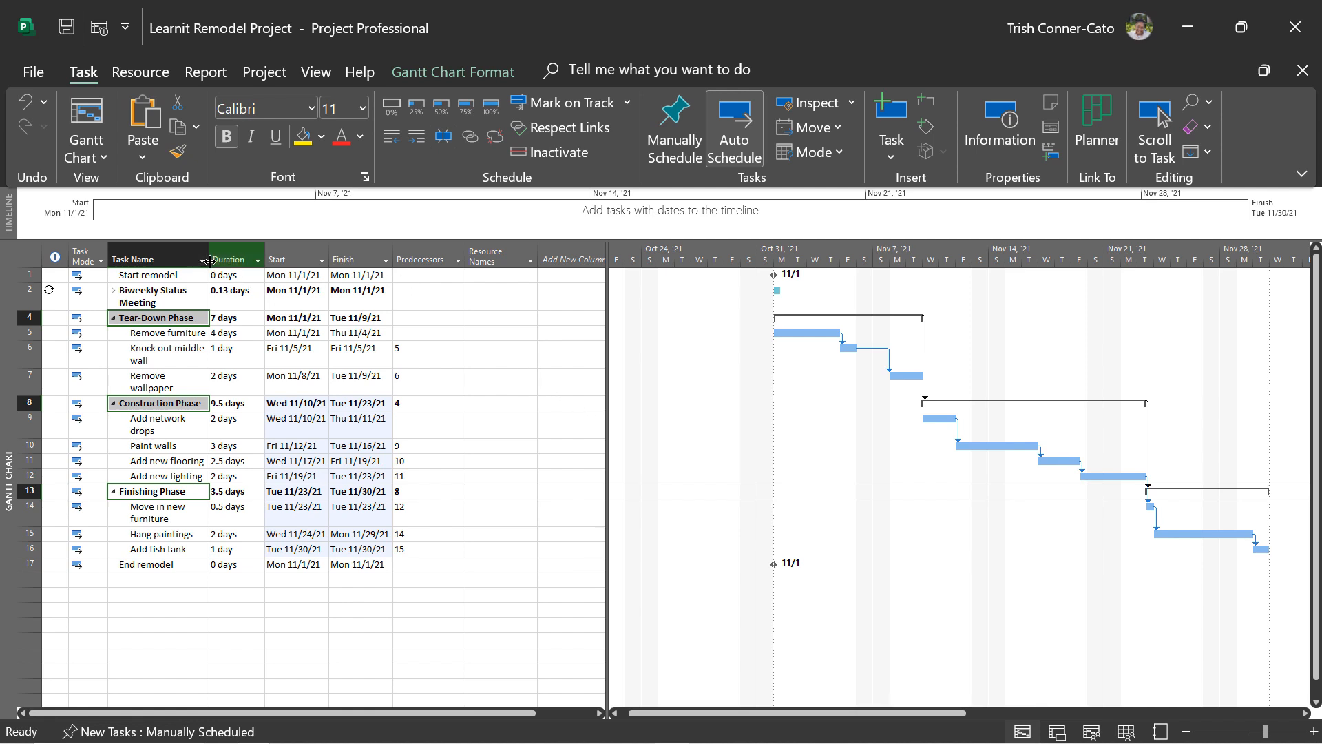
# Step: Widen the Task Name and Duration columns so every task name fits on a single line
pyautogui.moveTo(210, 260); pyautogui.dragTo(222, 260)
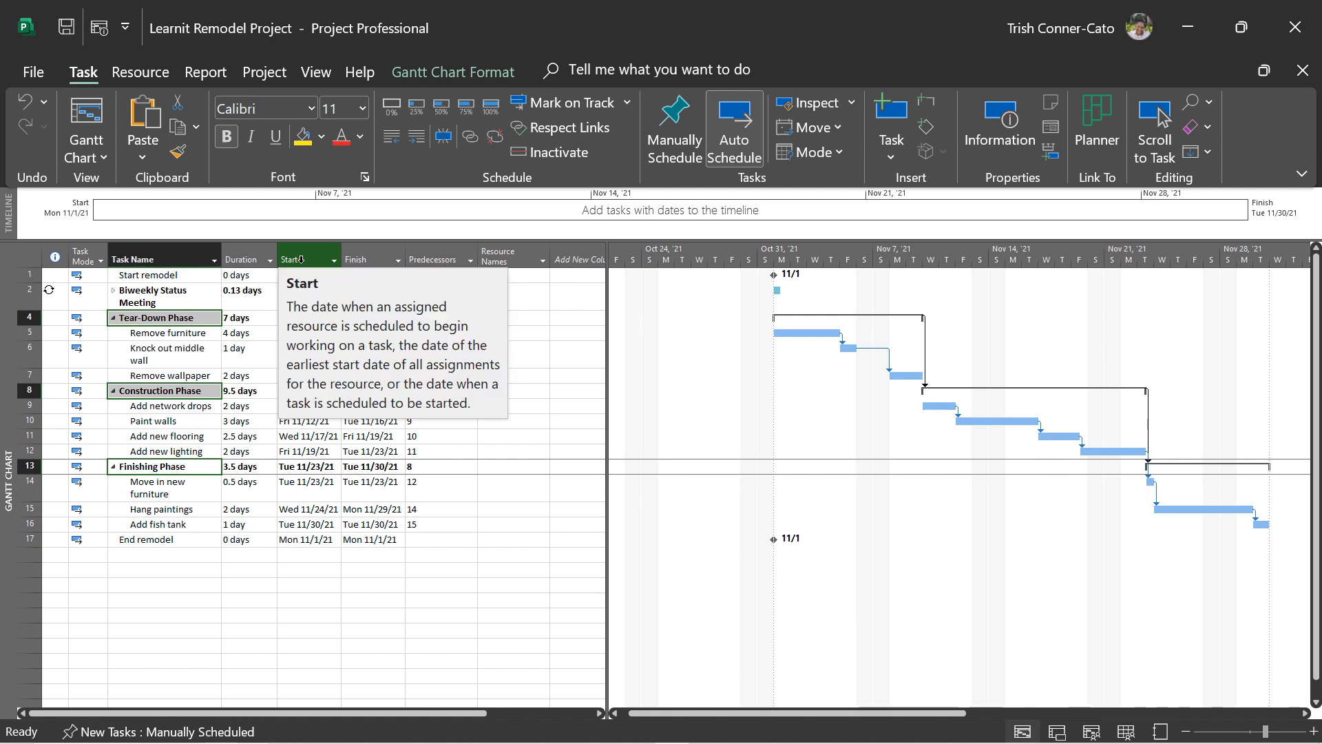
pyautogui.moveTo(277, 259); pyautogui.dragTo(281, 259)
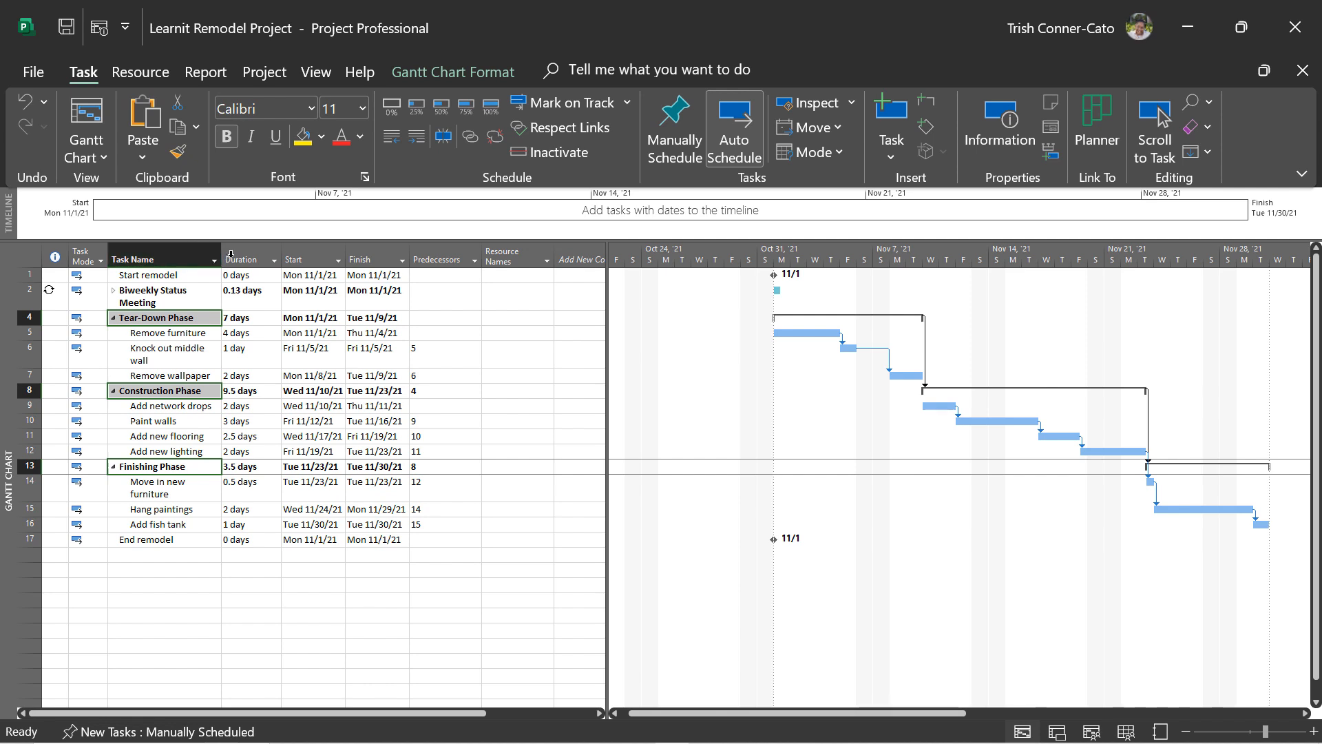
pyautogui.moveTo(224, 259); pyautogui.dragTo(235, 259)
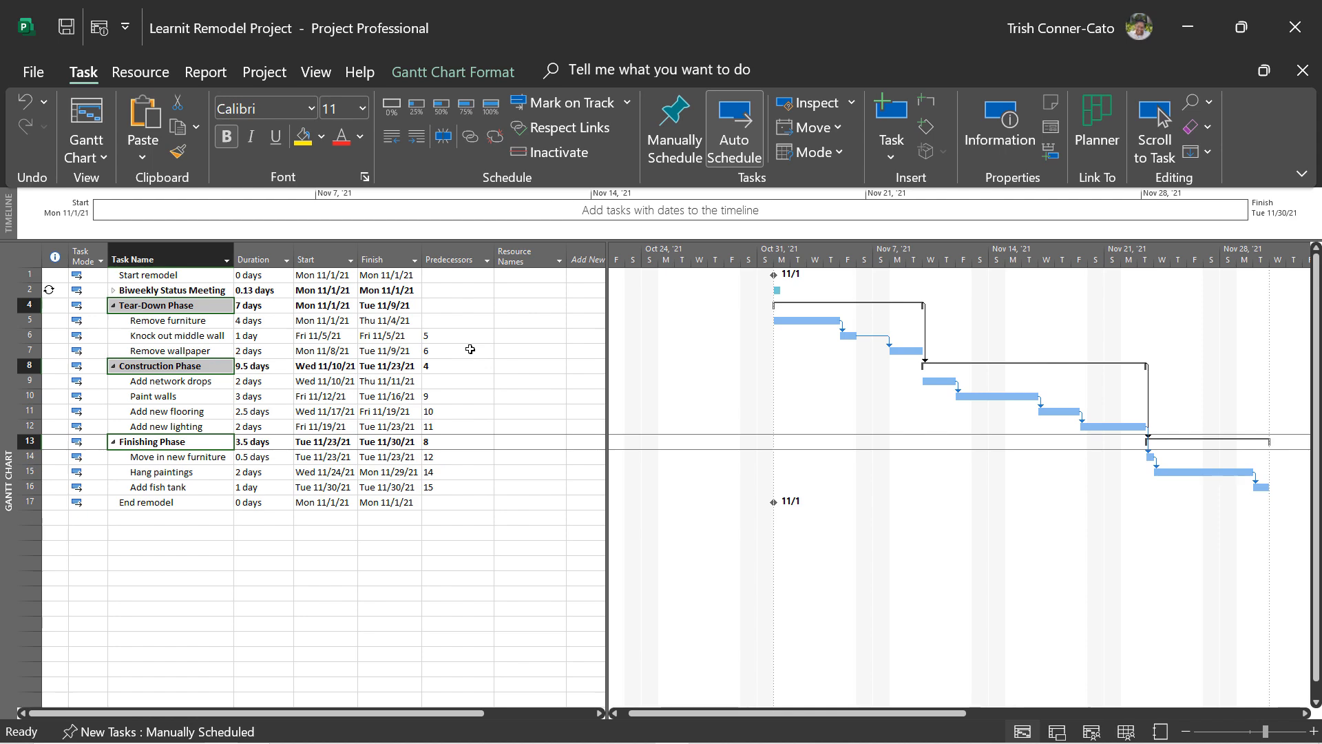
# Step: Show outline numbers in front of the task names in the Gantt chart table
pyautogui.doubleClick(448, 80)
pyautogui.doubleClick(449, 80)
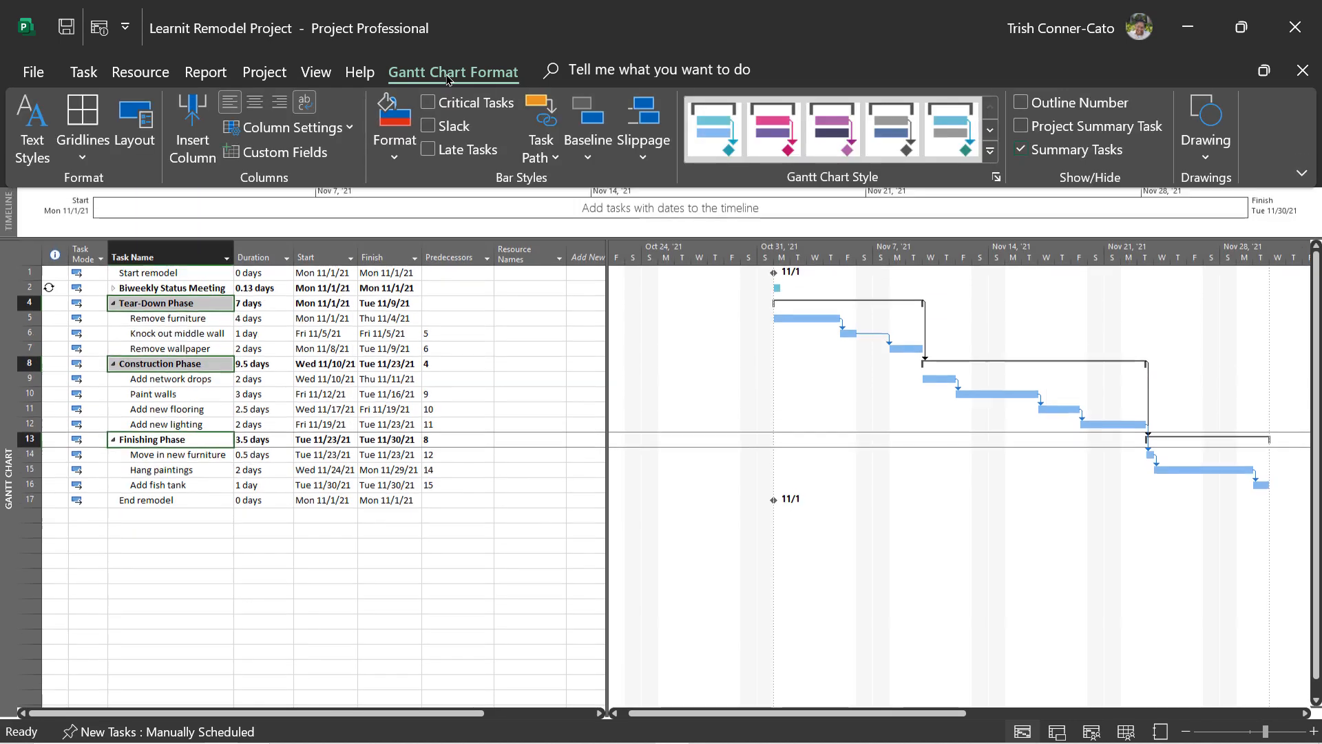
pyautogui.doubleClick(448, 80)
pyautogui.doubleClick(448, 80)
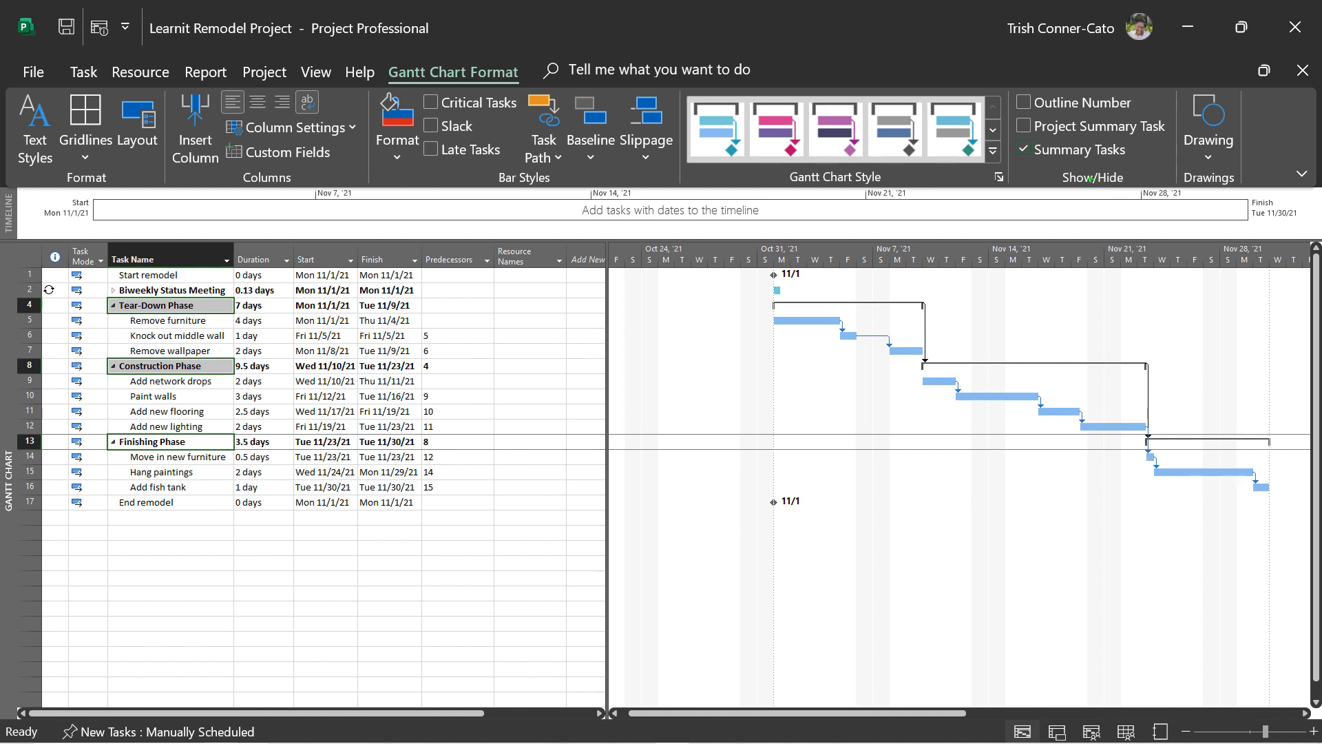
pyautogui.moveTo(1093, 179); pyautogui.dragTo(1092, 260)
pyautogui.press('Escape')
pyautogui.click(1025, 108)
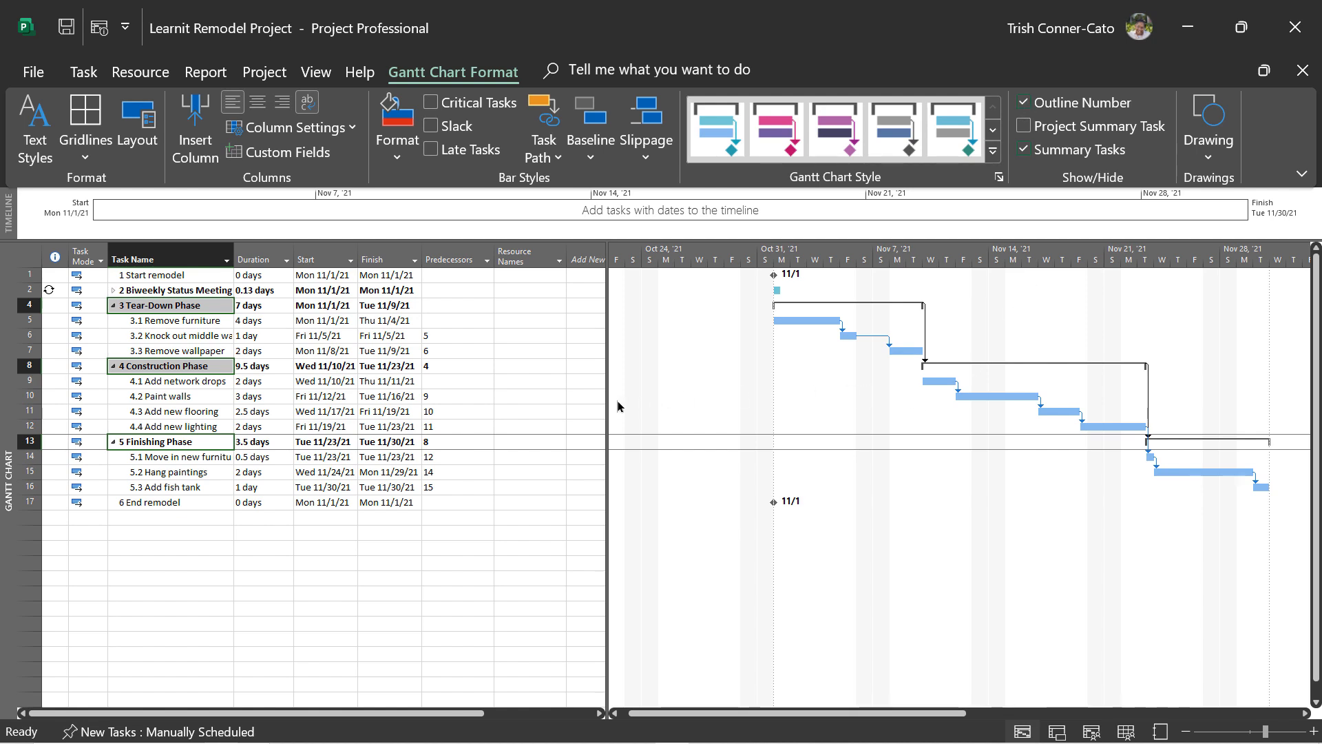
# Step: Widen the Task Name column to fit the numbered names, and briefly expand Biweekly Status Meeting to check its occurrences
pyautogui.moveTo(233, 255); pyautogui.dragTo(246, 255)
pyautogui.click(252, 254)
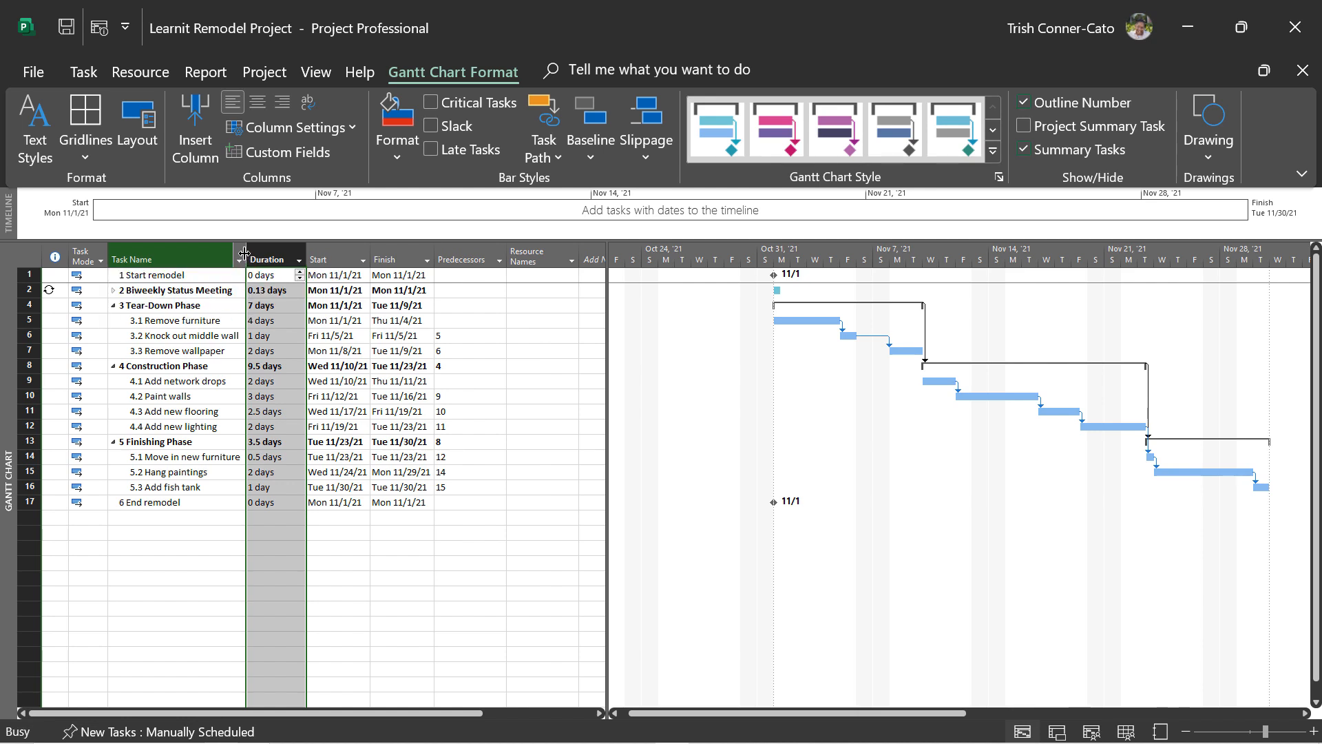
pyautogui.moveTo(244, 253); pyautogui.dragTo(270, 255)
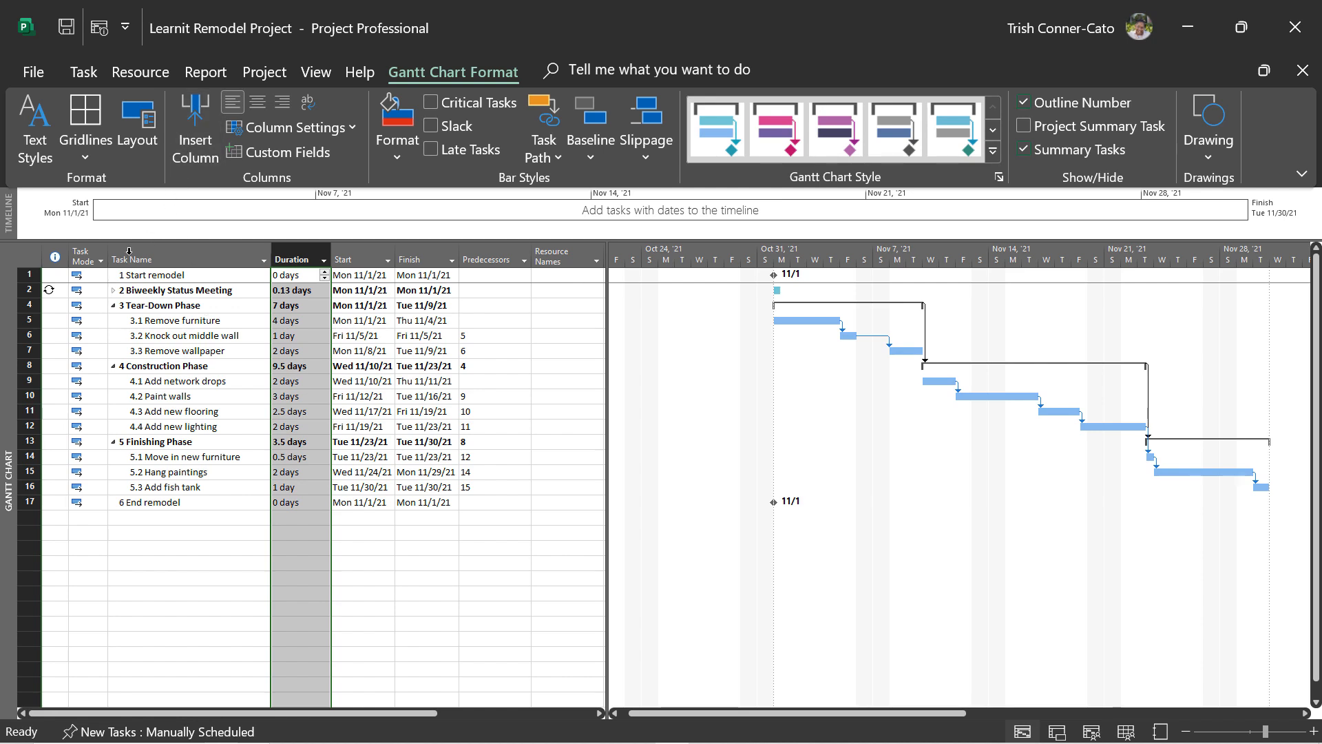
pyautogui.click(114, 294)
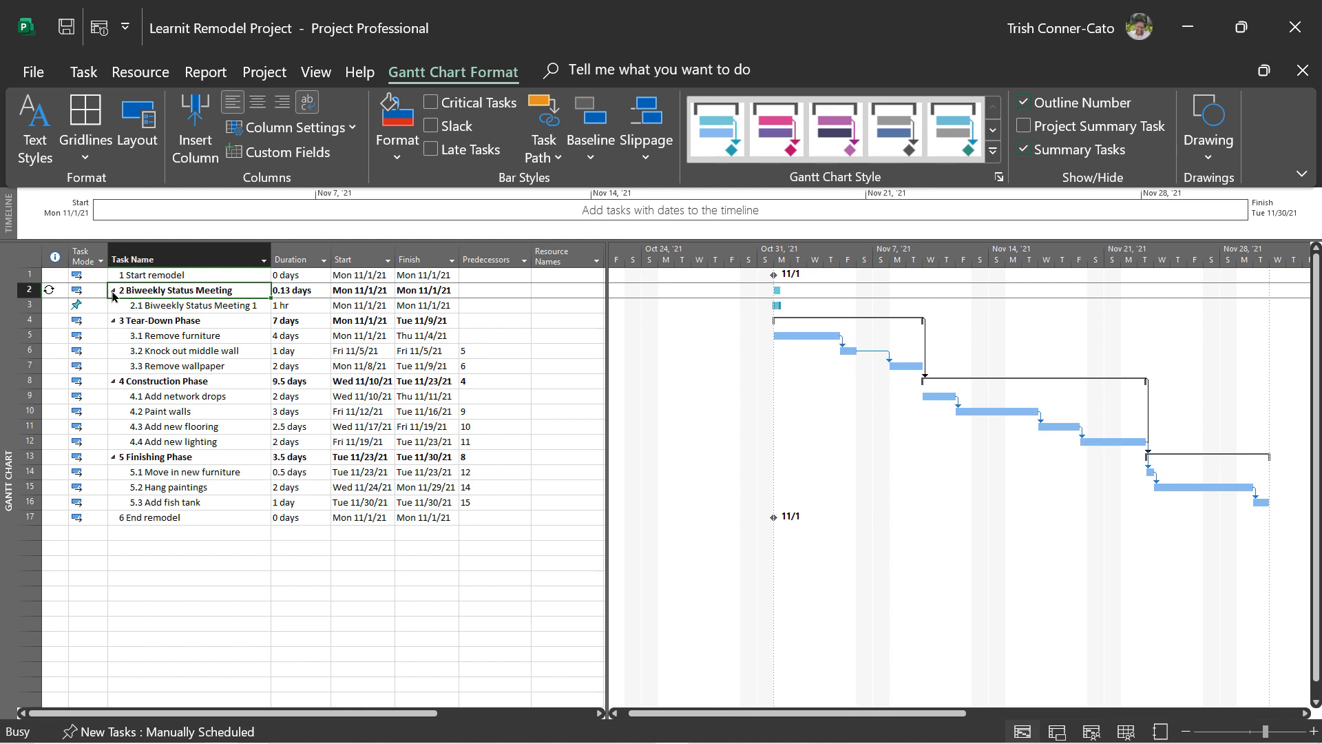
pyautogui.click(111, 291)
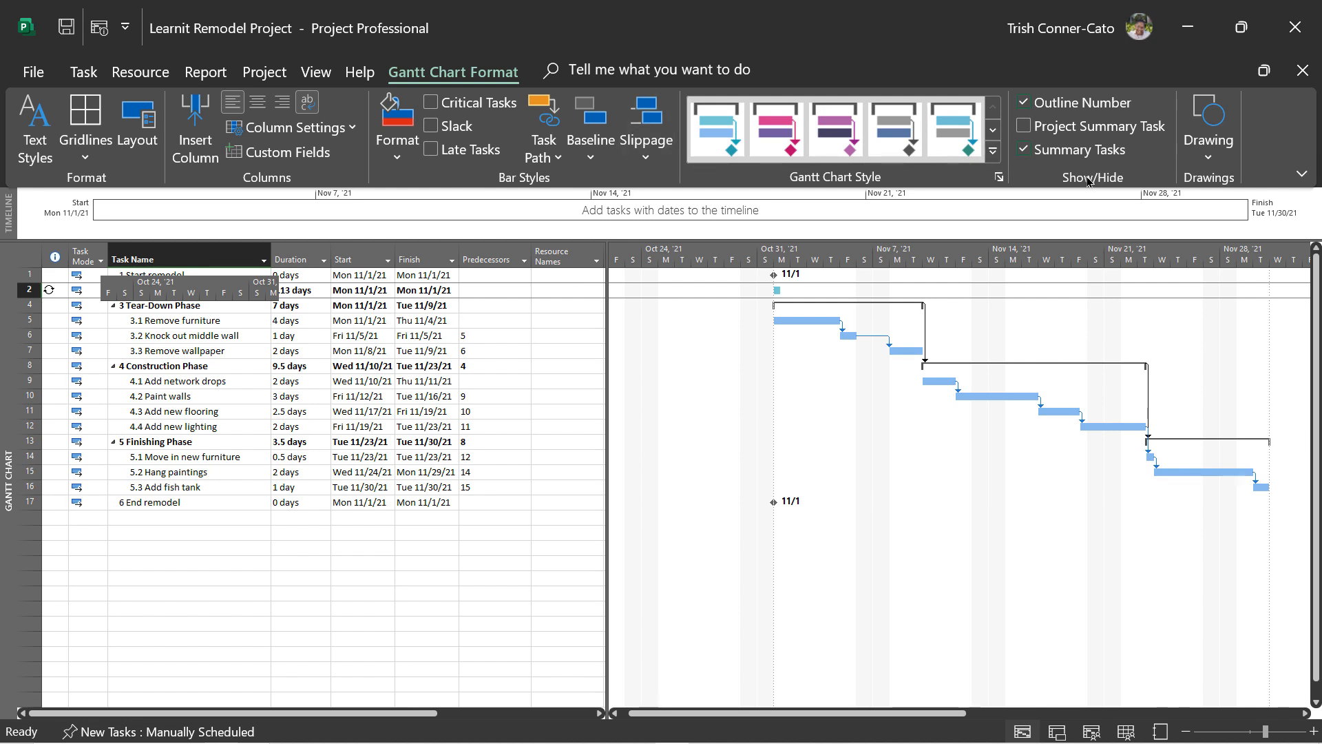
# Step: Show the project summary task with the Finish column widened to fit its date, and save the project
pyautogui.click(1026, 127)
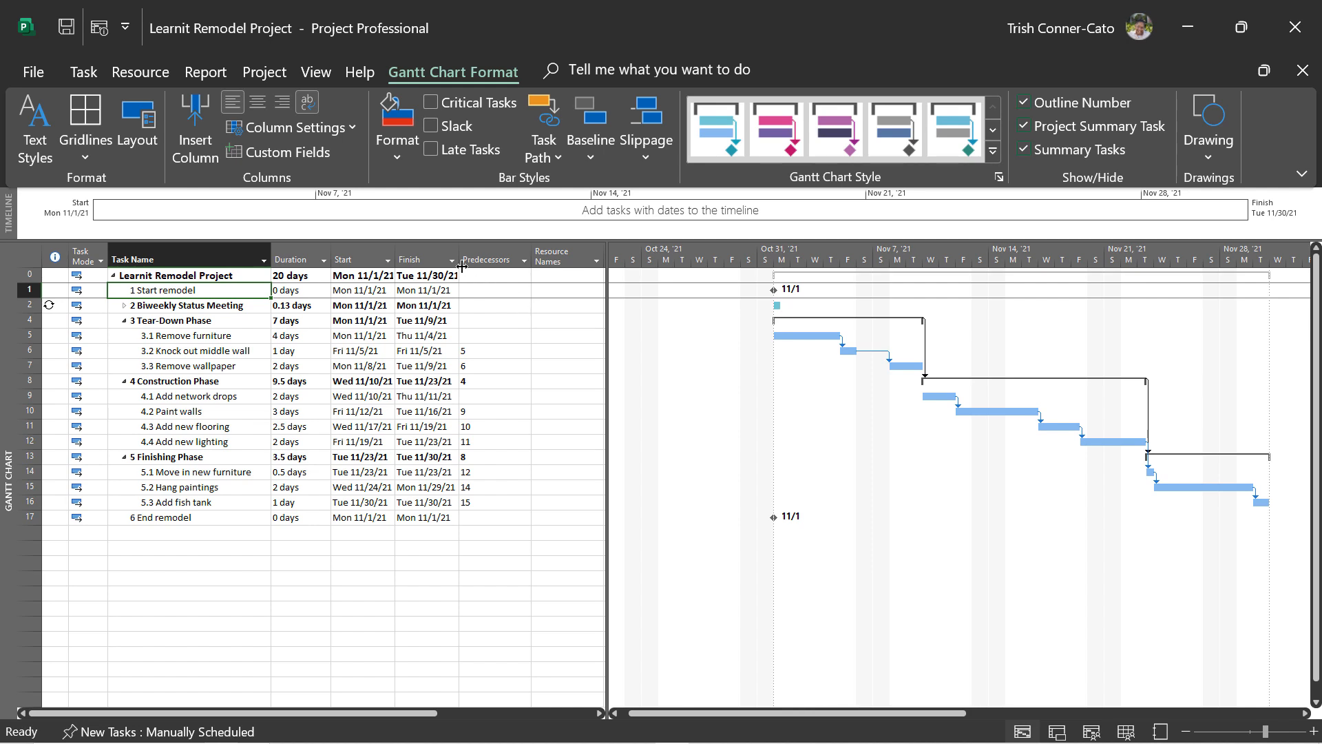
pyautogui.moveTo(458, 263); pyautogui.dragTo(467, 262)
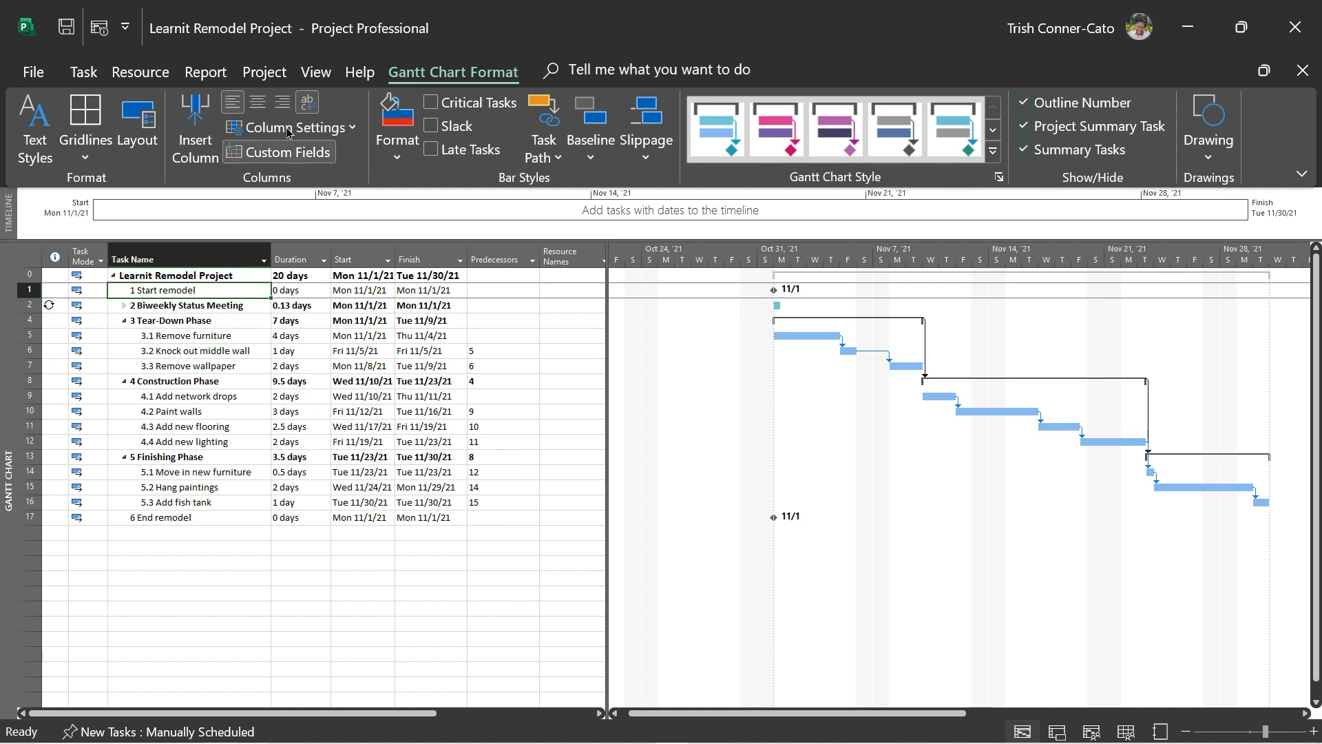
pyautogui.click(67, 30)
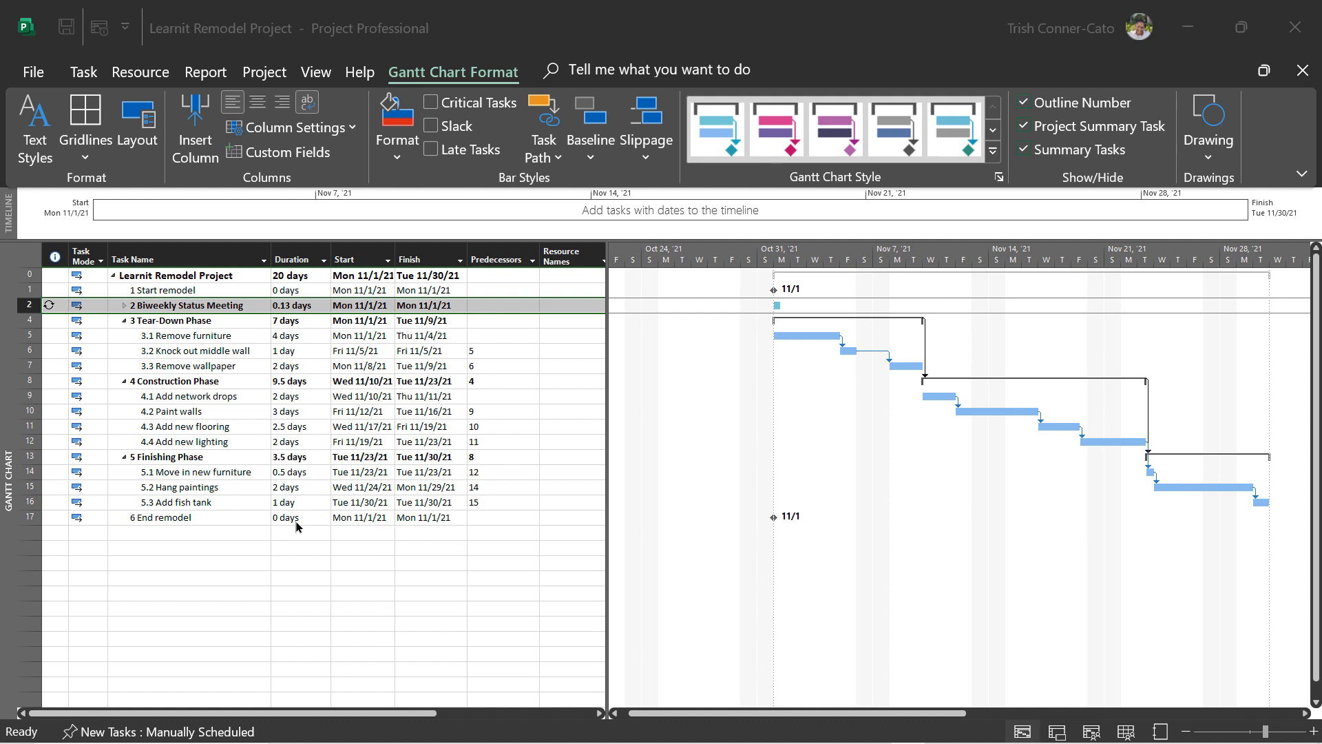
# Step: Set the finish date of the End remodel milestone to Tuesday, November 30, 2021
pyautogui.doubleClick(211, 522)
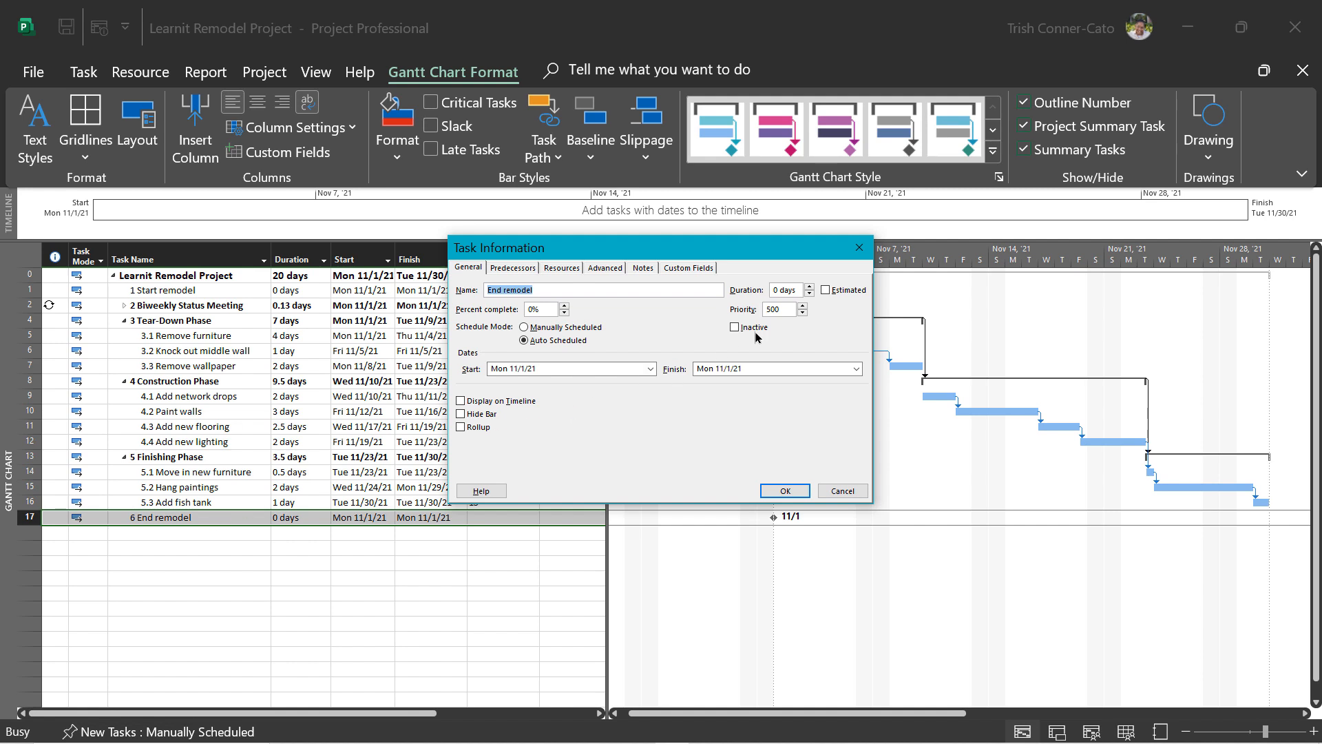
pyautogui.click(856, 369)
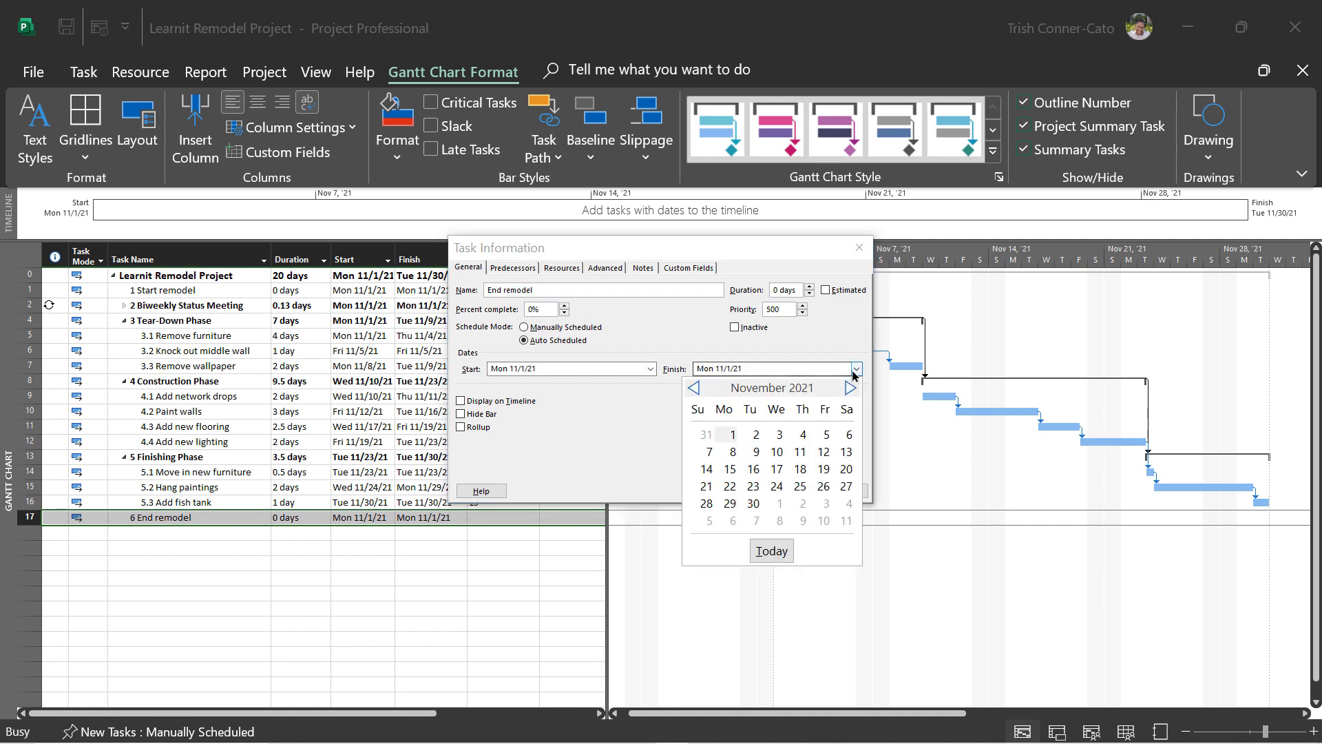
pyautogui.click(762, 507)
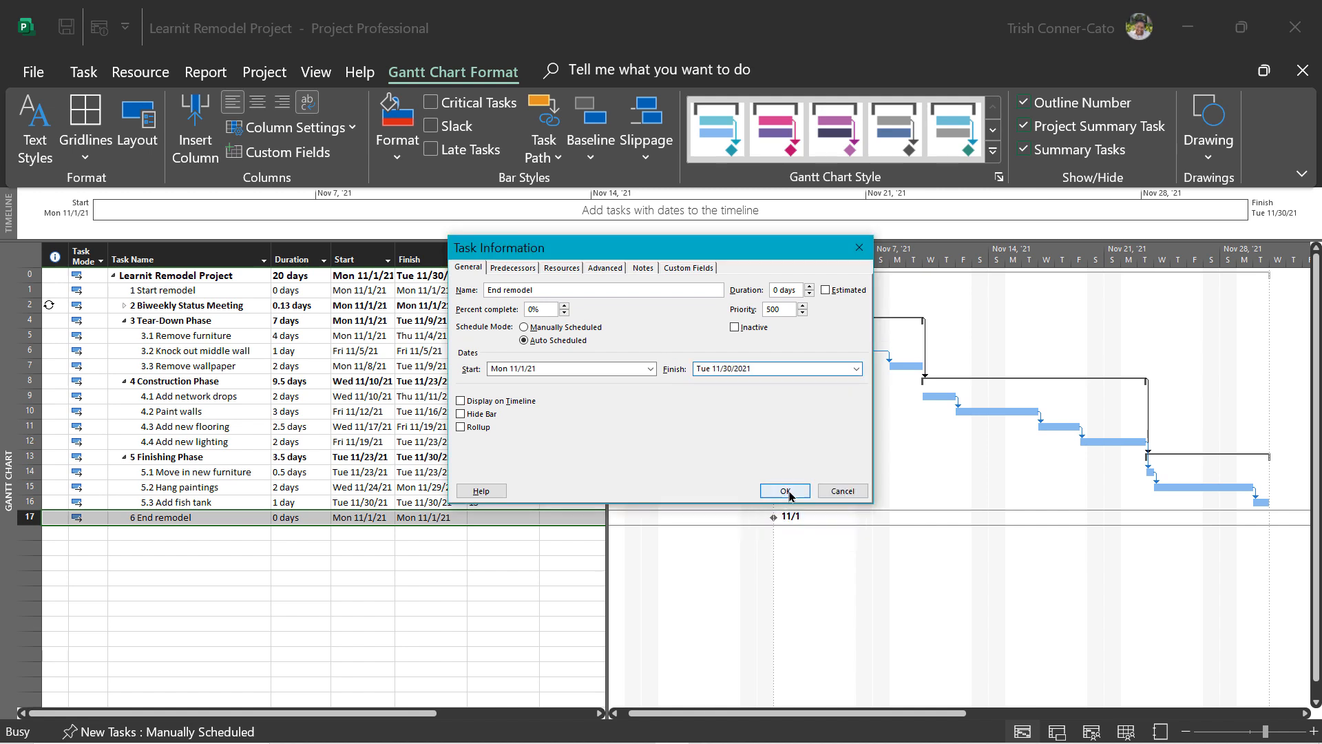
pyautogui.click(786, 491)
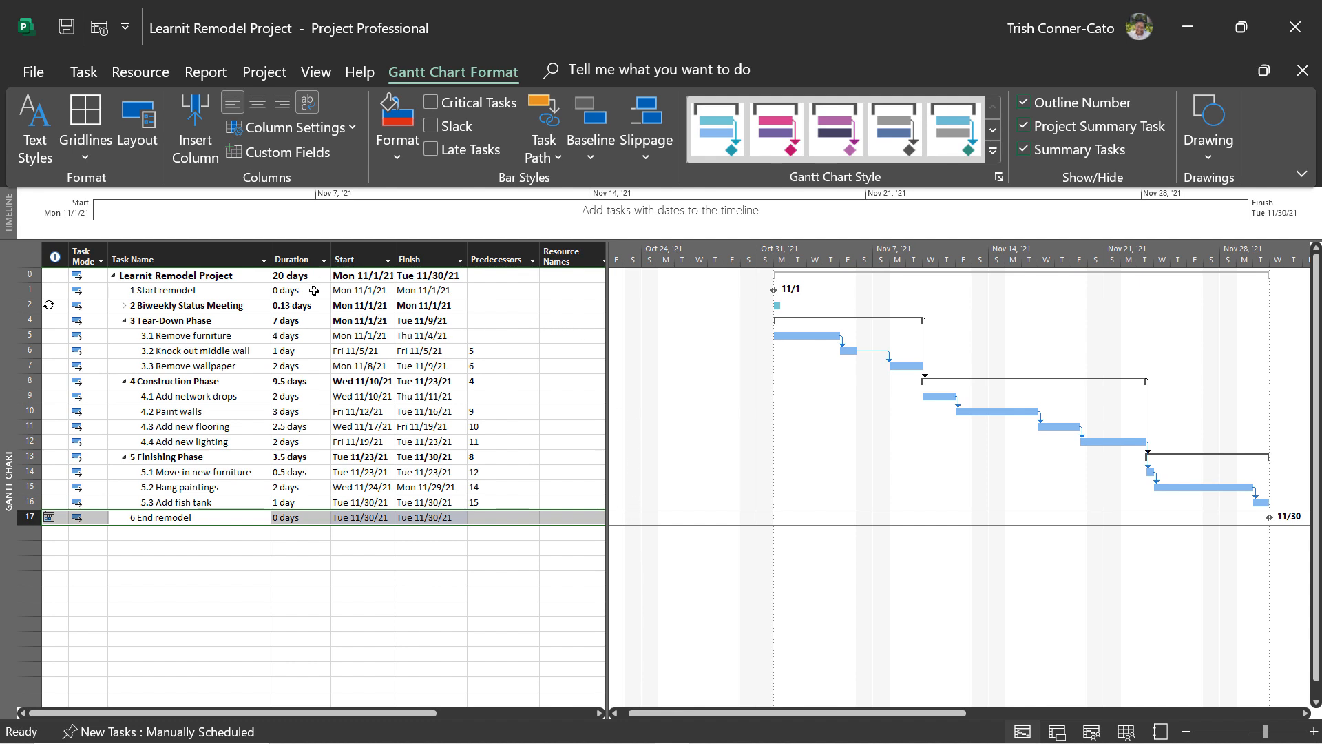
# Step: Set the recurrence of Biweekly Status Meeting to end by Tuesday, November 30, 2021
pyautogui.doubleClick(199, 305)
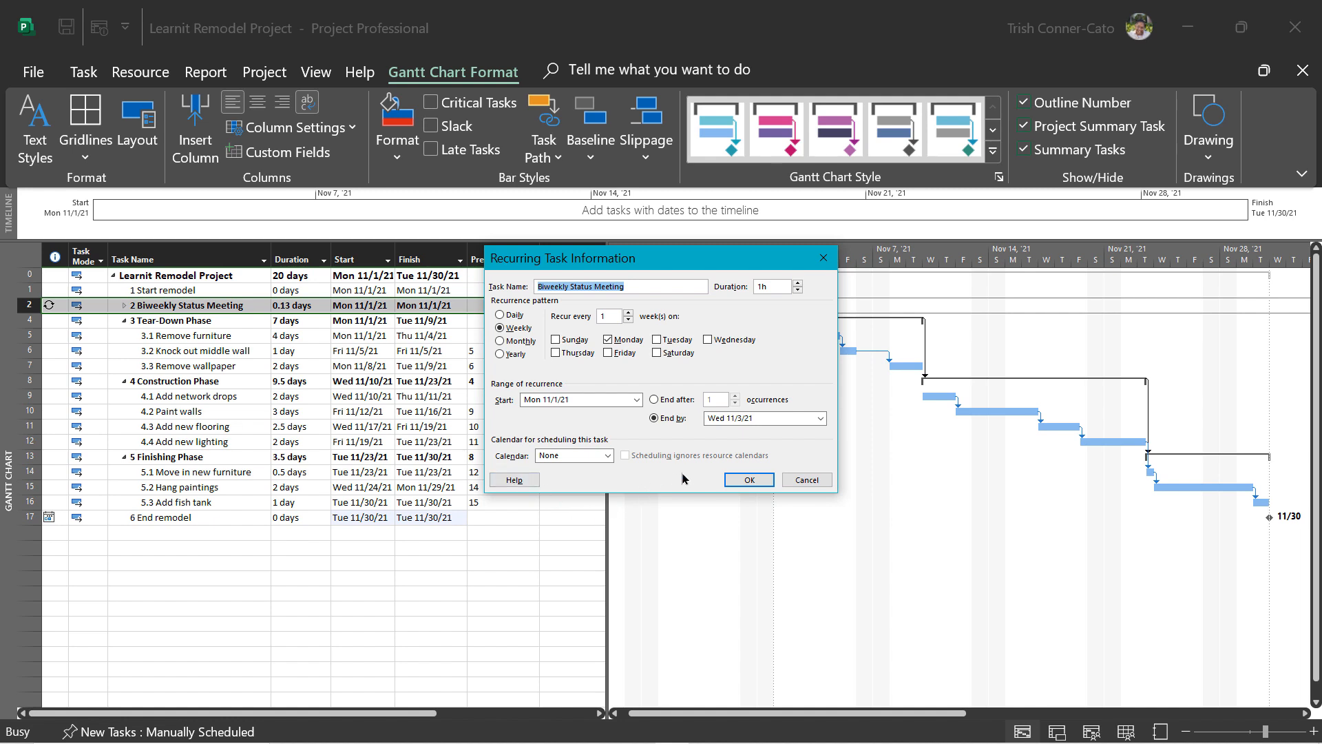
pyautogui.click(821, 418)
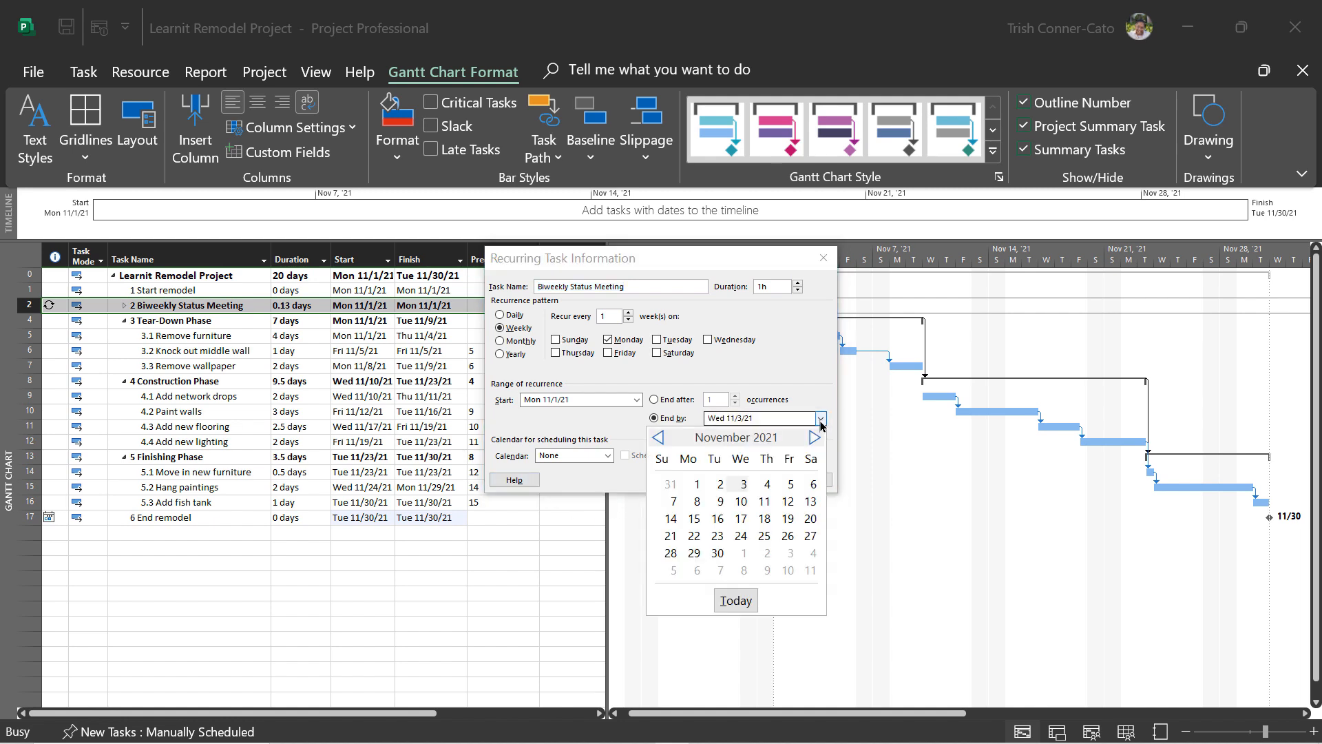
pyautogui.click(716, 554)
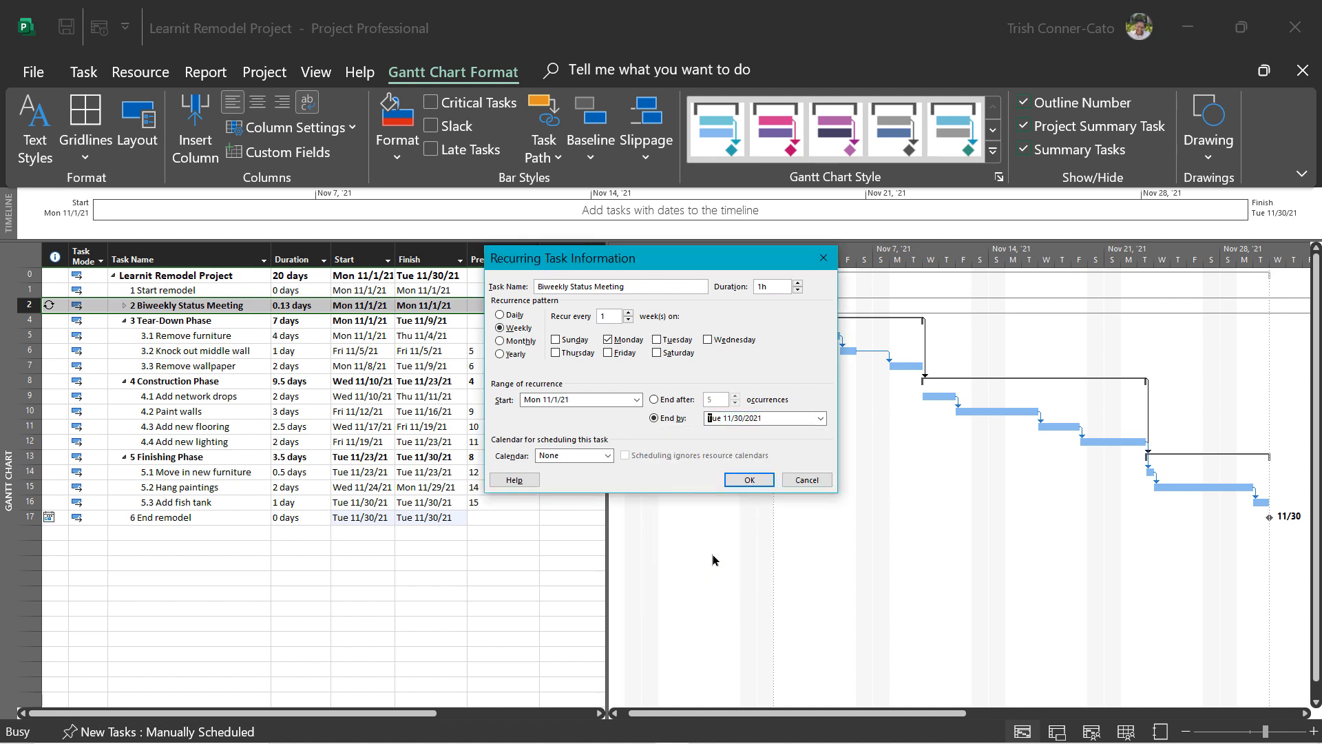
pyautogui.click(749, 480)
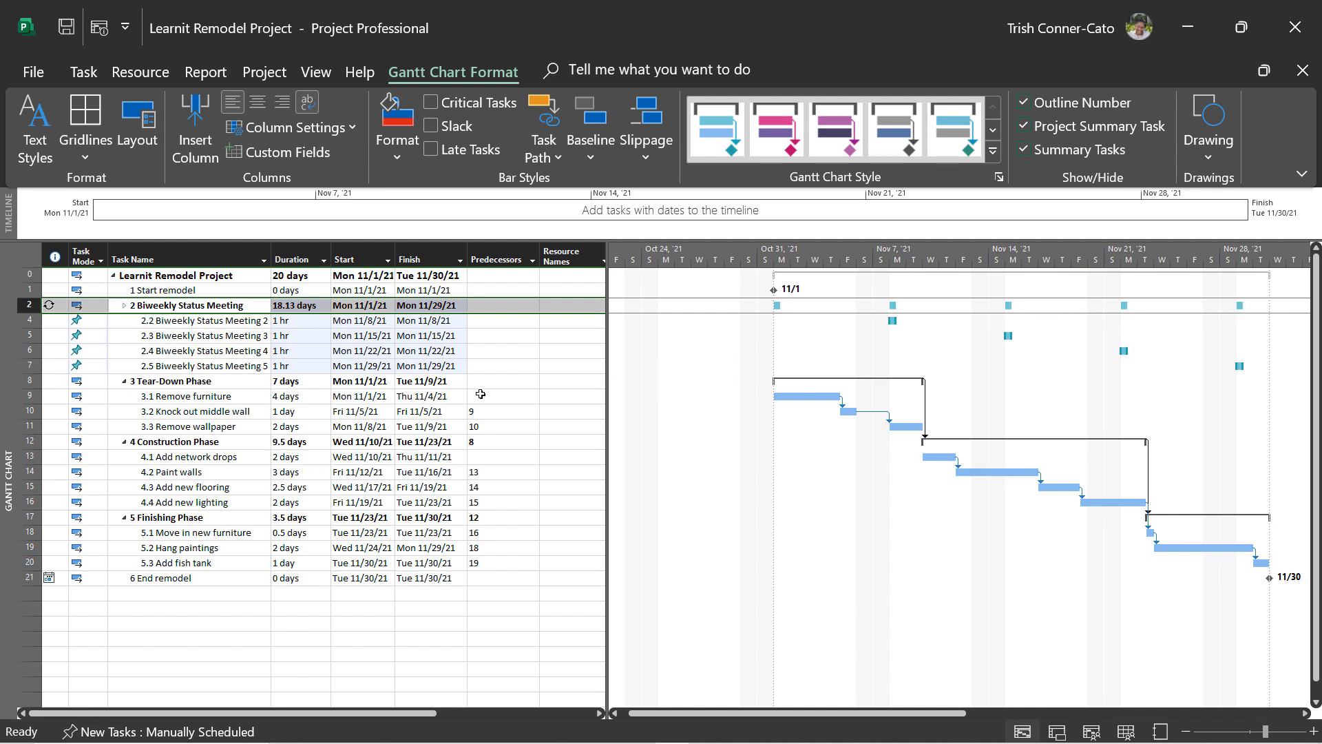
# Step: Briefly expand Biweekly Status Meeting to check its occurrences, and collapse the Tear-Down Phase subtasks
pyautogui.click(124, 307)
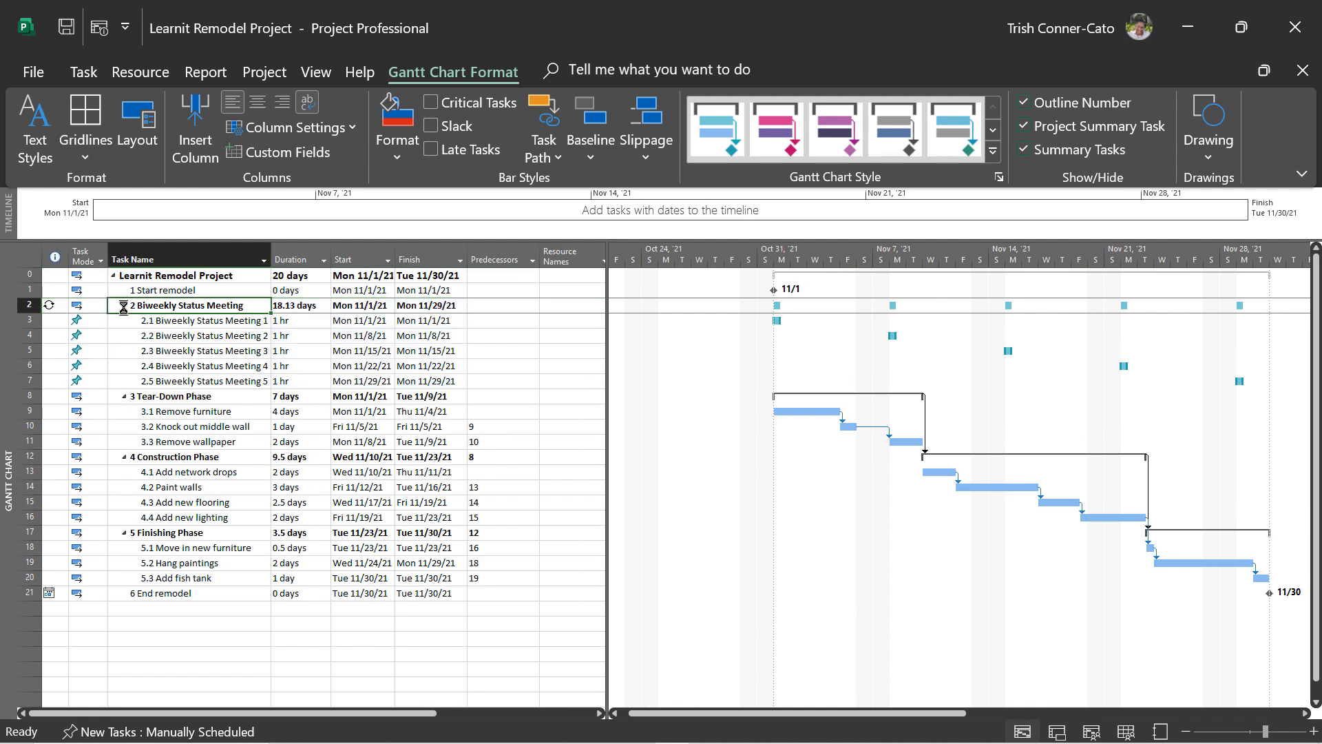
pyautogui.click(124, 307)
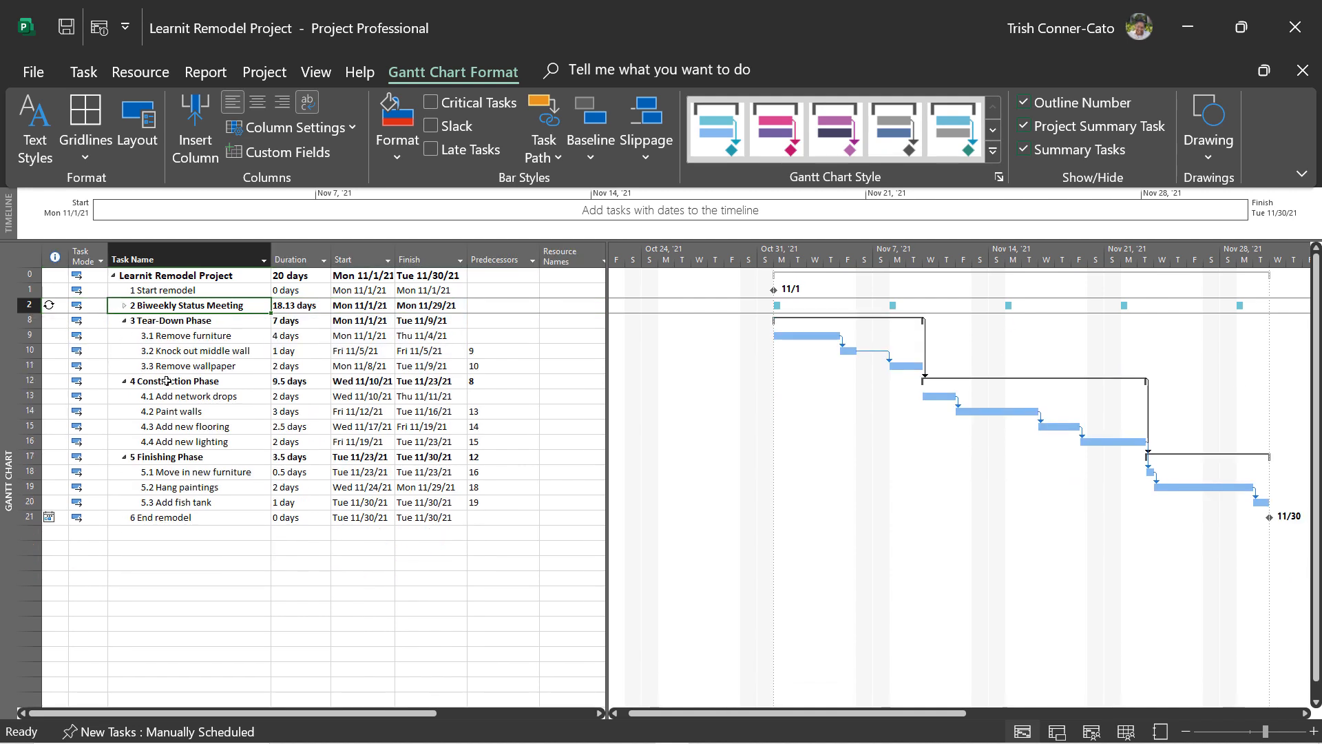
pyautogui.click(124, 321)
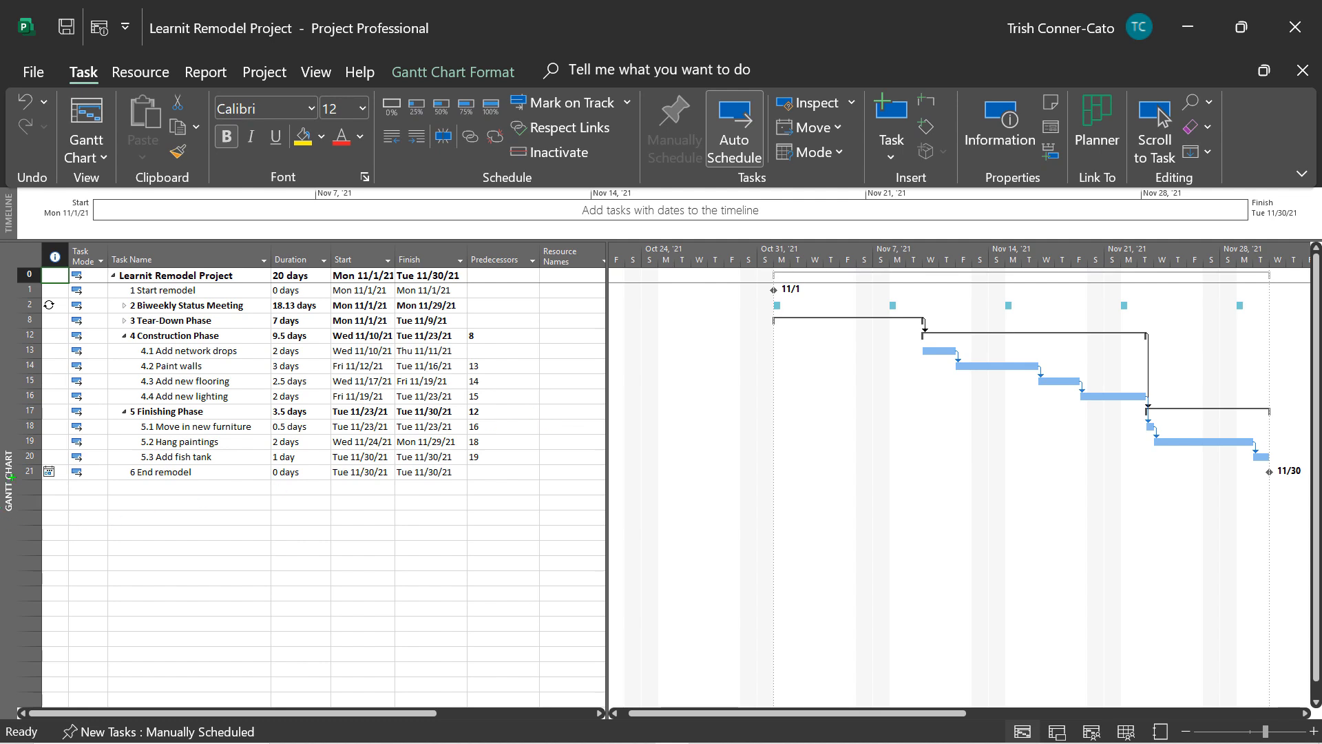
# Step: Switch the project from the Gantt Chart to the Resource Sheet view
pyautogui.moveTo(12, 477); pyautogui.dragTo(140, 477)
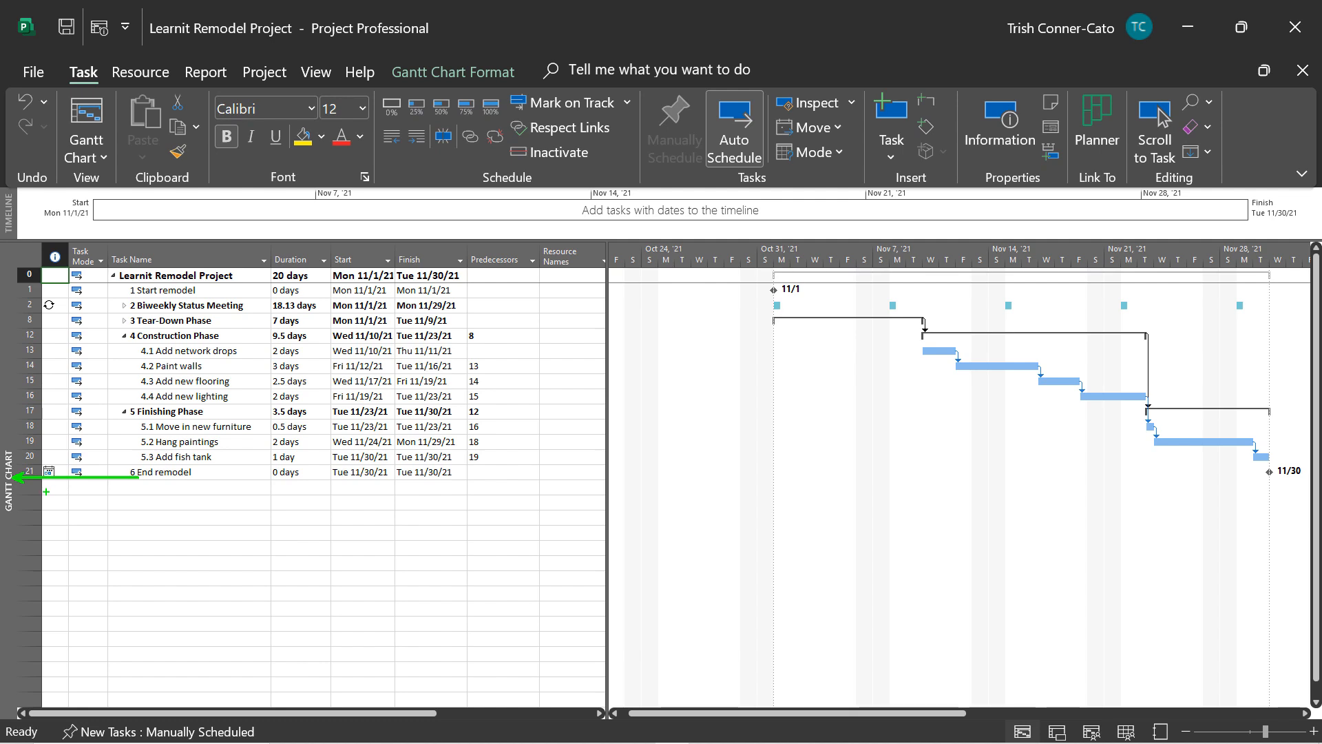
pyautogui.press('Escape')
pyautogui.rightClick(9, 492)
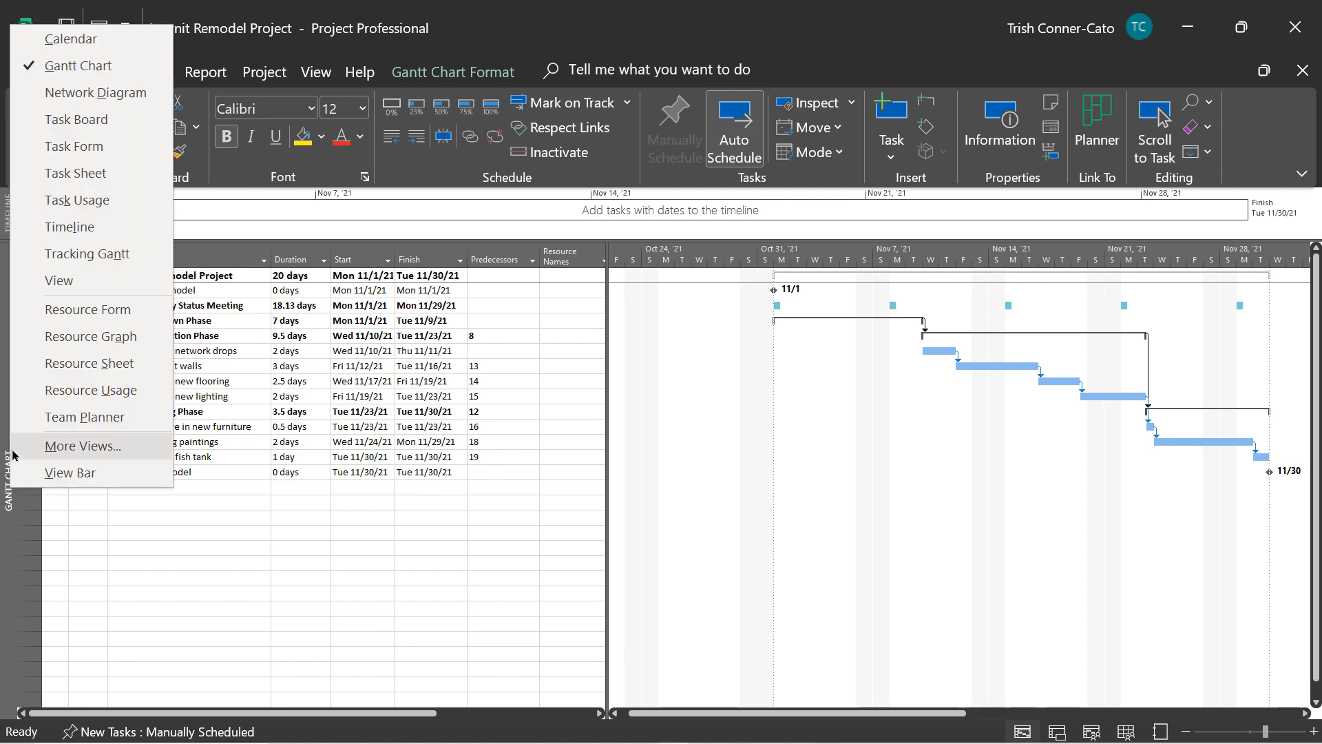
pyautogui.click(90, 365)
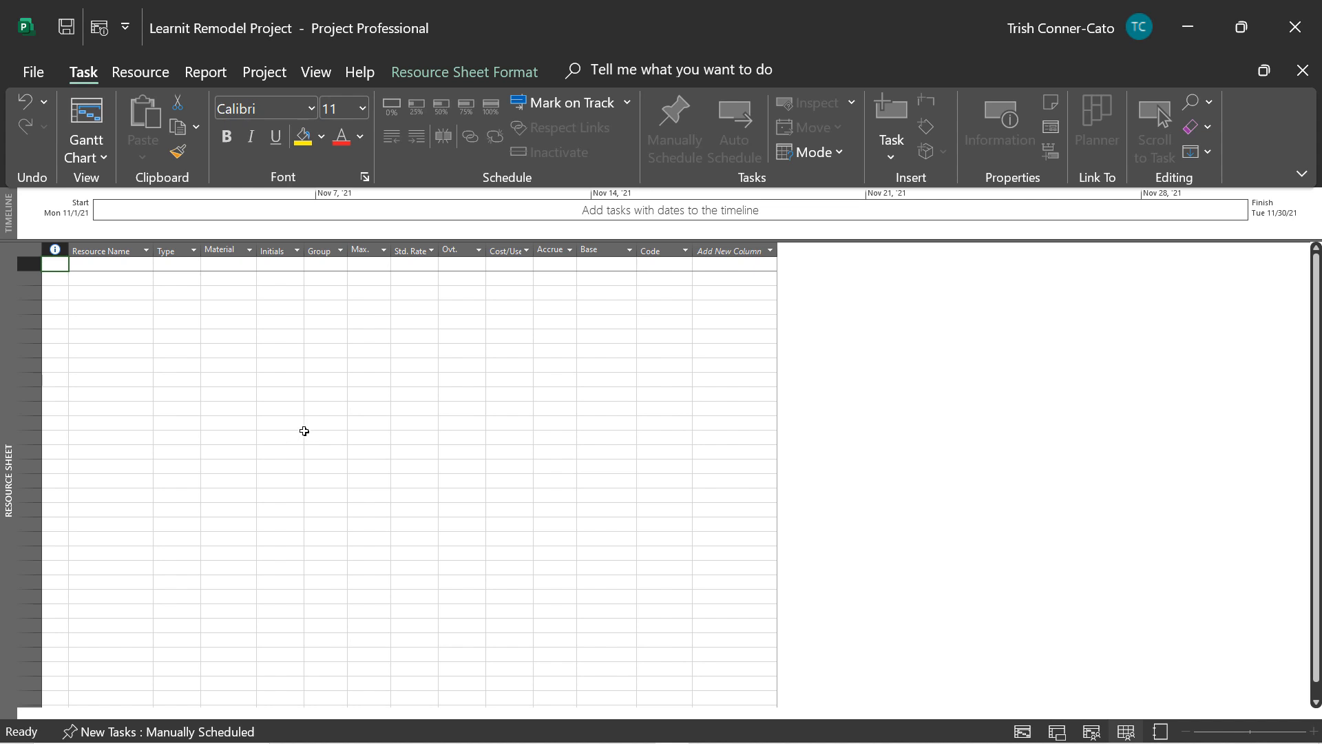
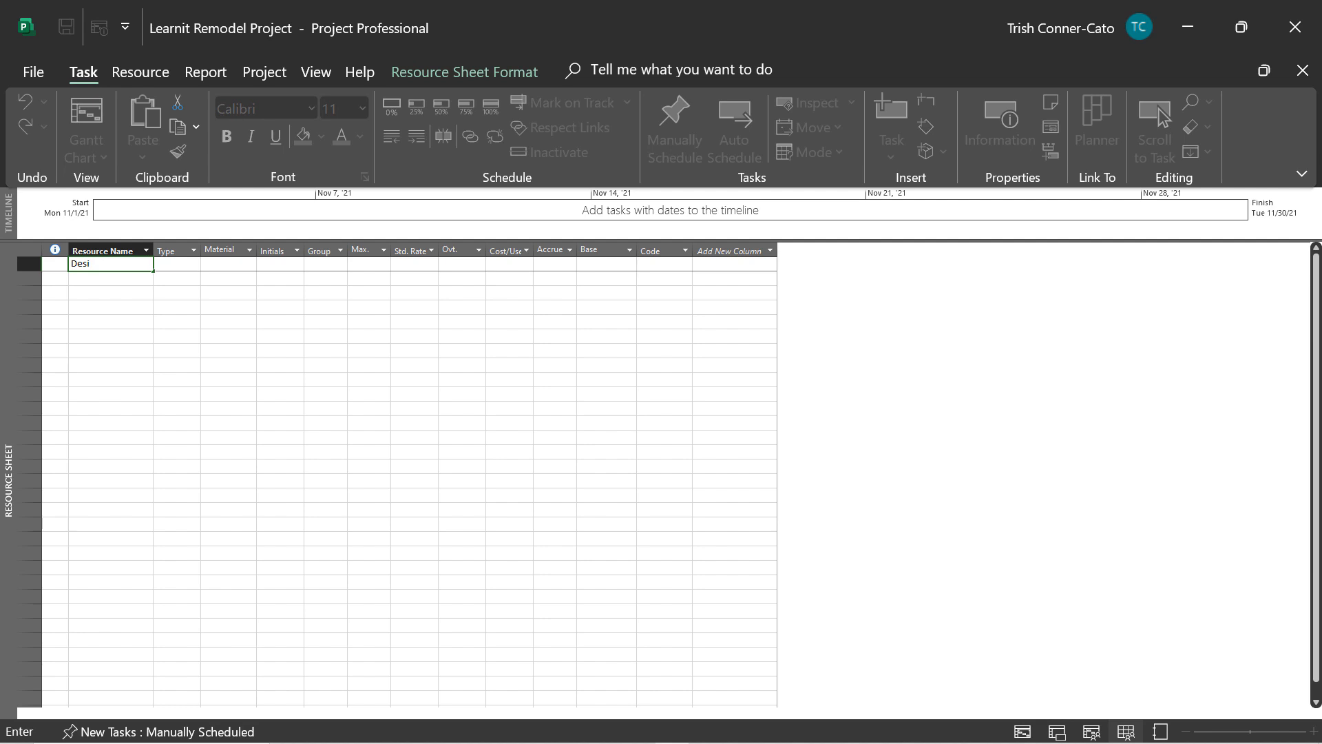
# Step: Add a work resource named Designer in the first row with a standard rate of $200 per hour
pyautogui.write('gner')
pyautogui.press('Tab')
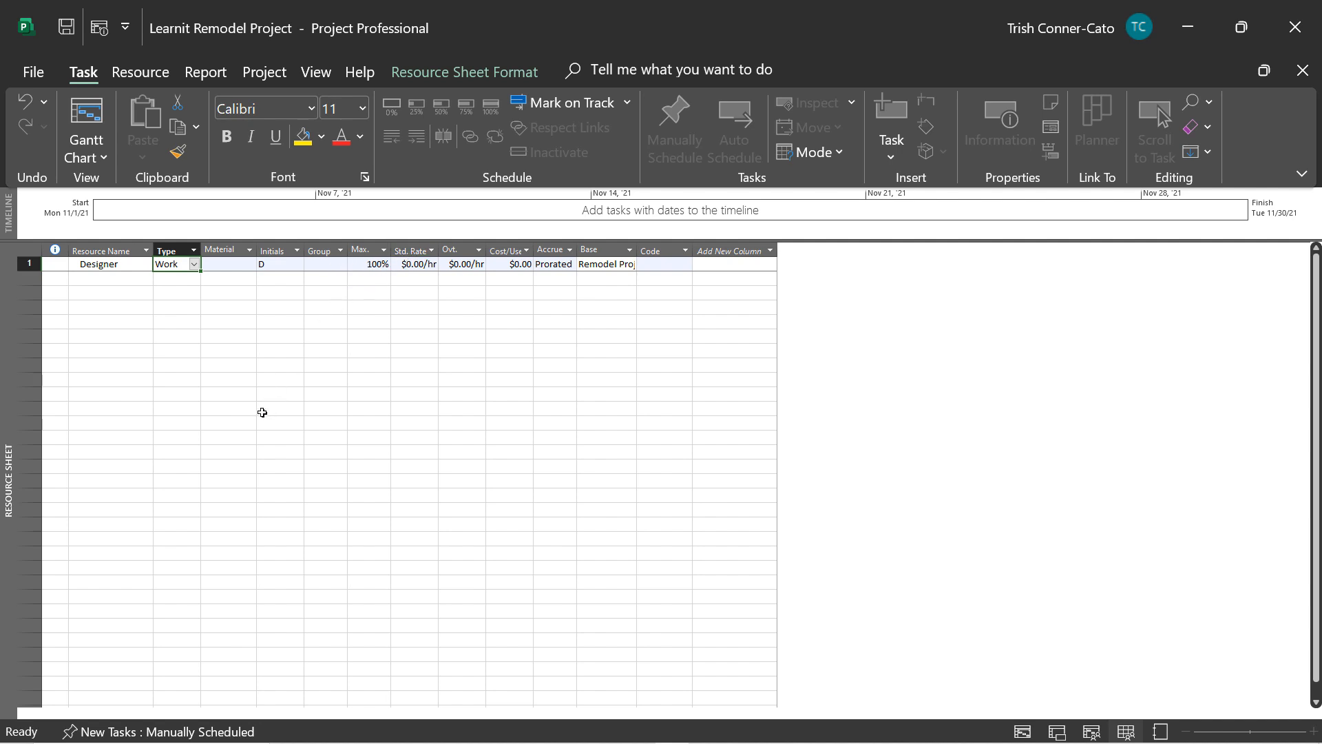
pyautogui.press('Tab')
pyautogui.press('Tab')
pyautogui.press('Tab')
pyautogui.press('Tab')
pyautogui.press('Tab')
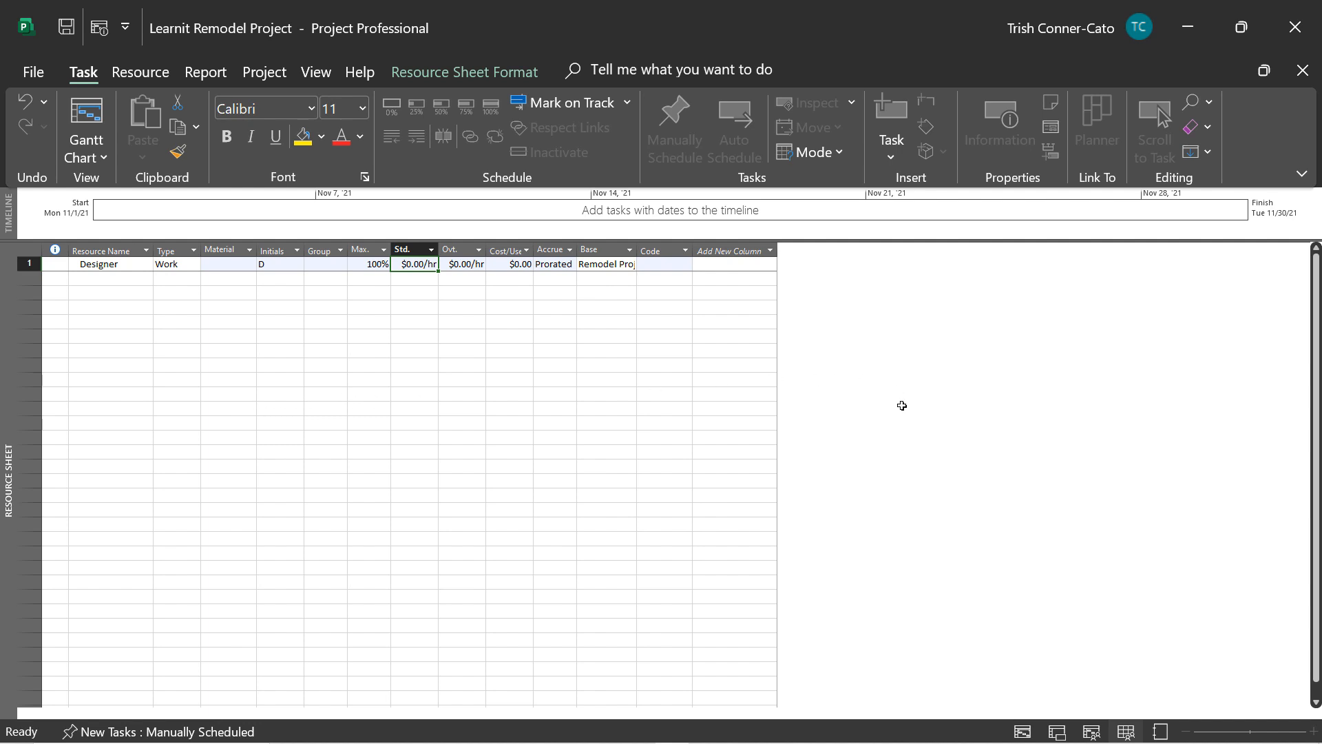
pyautogui.write('200')
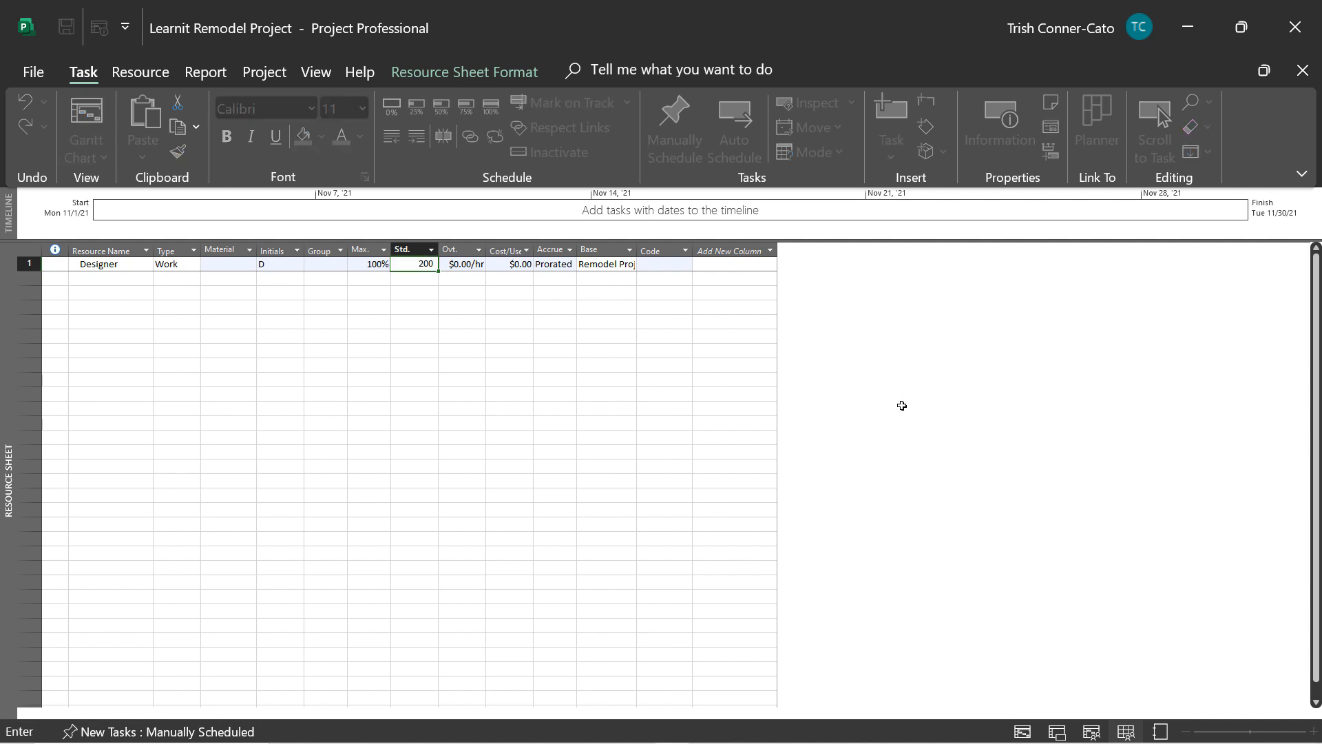
pyautogui.write('/h')
pyautogui.press('Return')
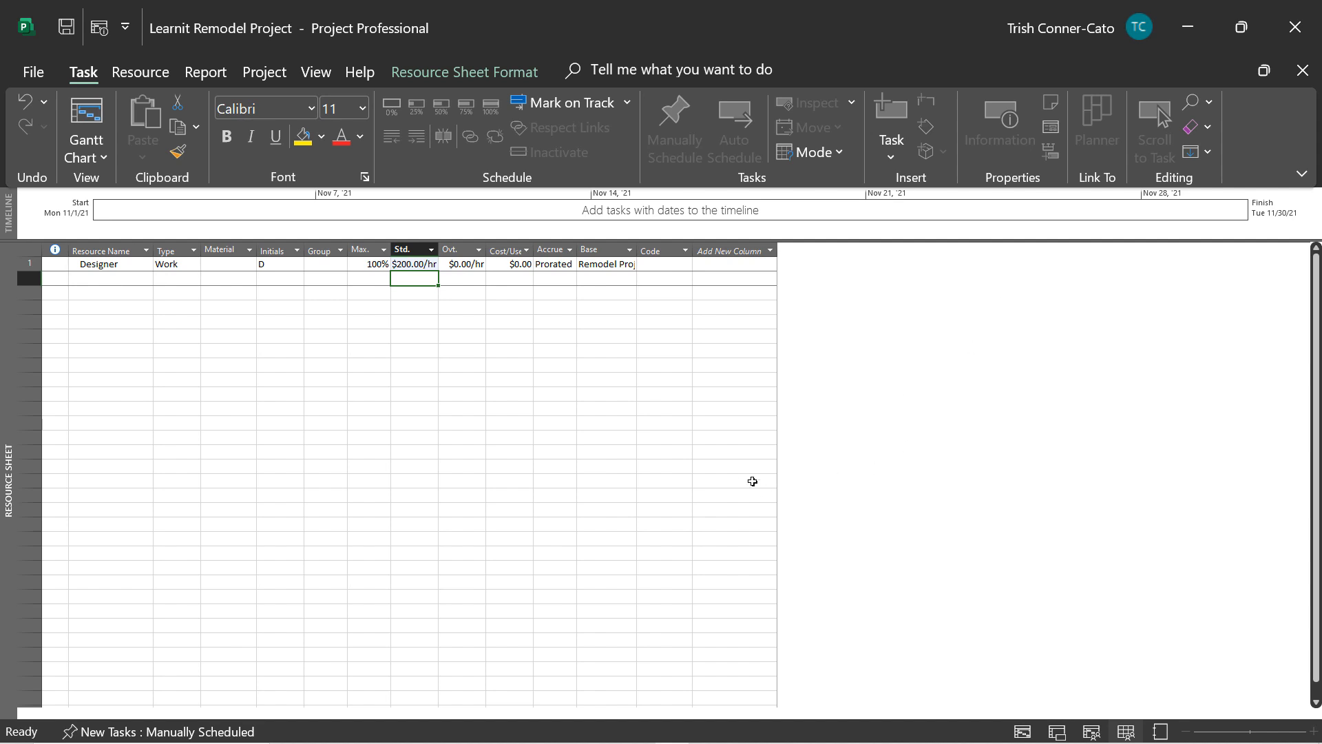
# Step: Add a resource named Contractors in the row below Designer
pyautogui.click(106, 276)
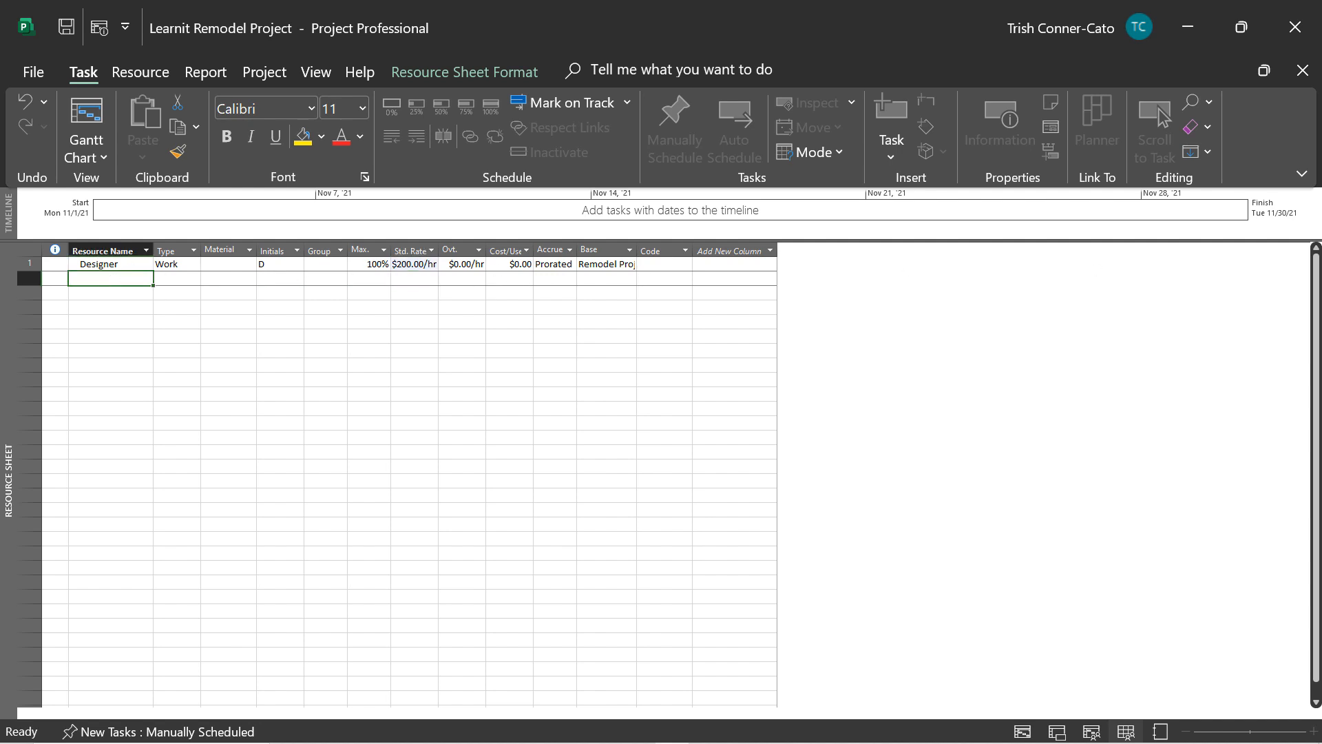
pyautogui.write('Contrac')
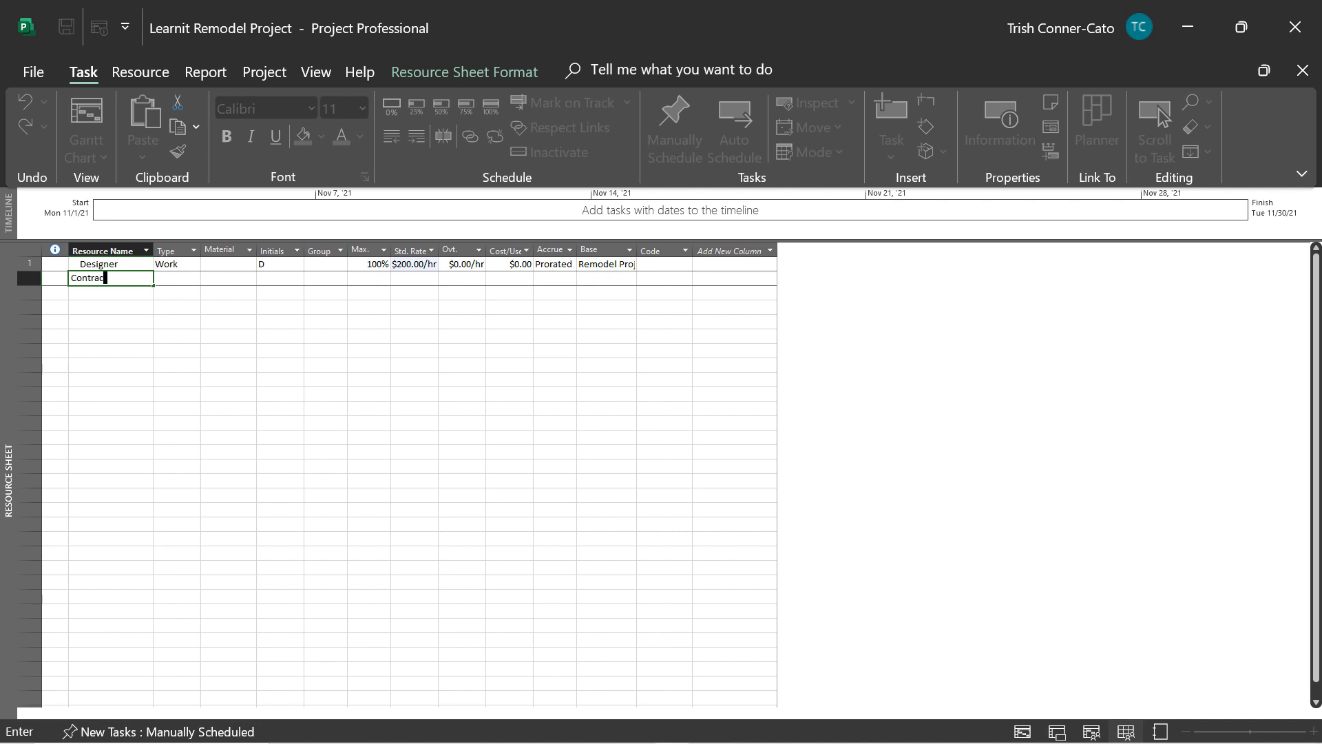
pyautogui.write('tors')
pyautogui.press('Tab')
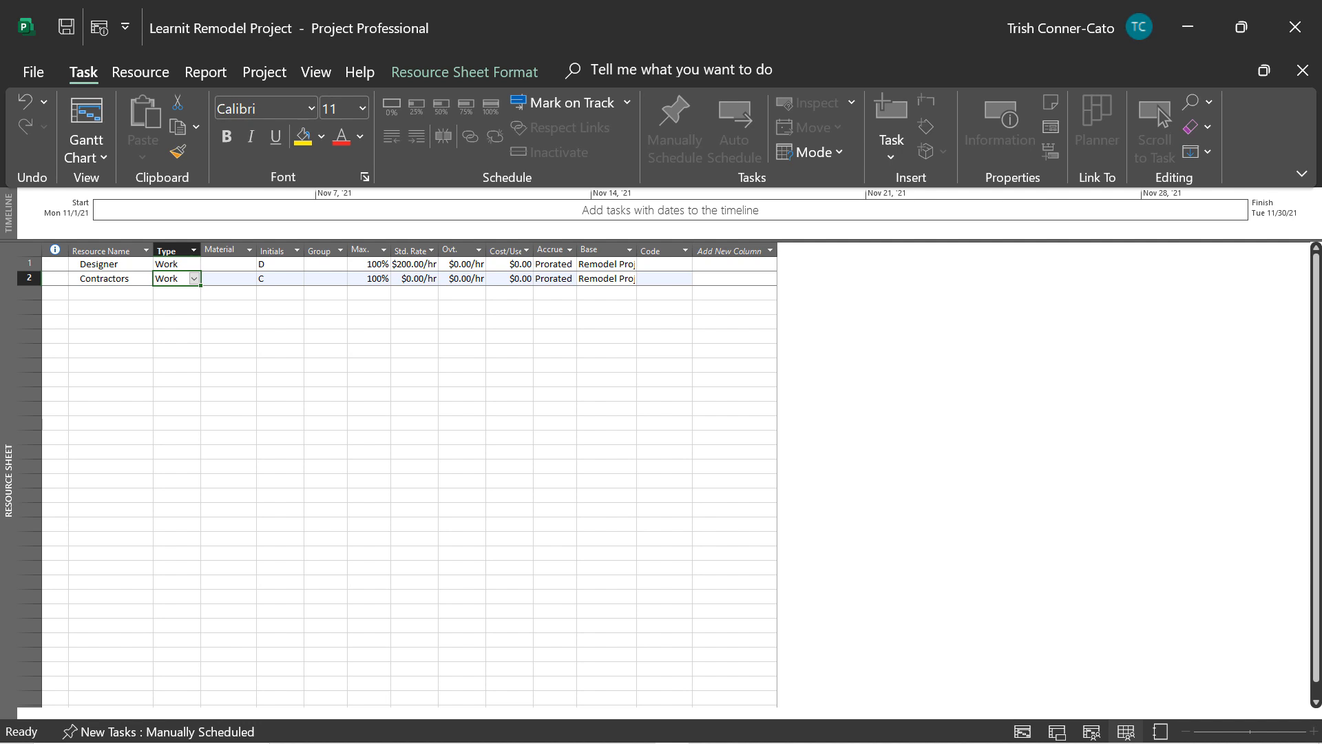
# Step: Set the maximum units of Contractors to 300% and their standard rate to $50 per hour
pyautogui.press('Tab')
pyautogui.press('Tab')
pyautogui.press('Tab')
pyautogui.press('Tab')
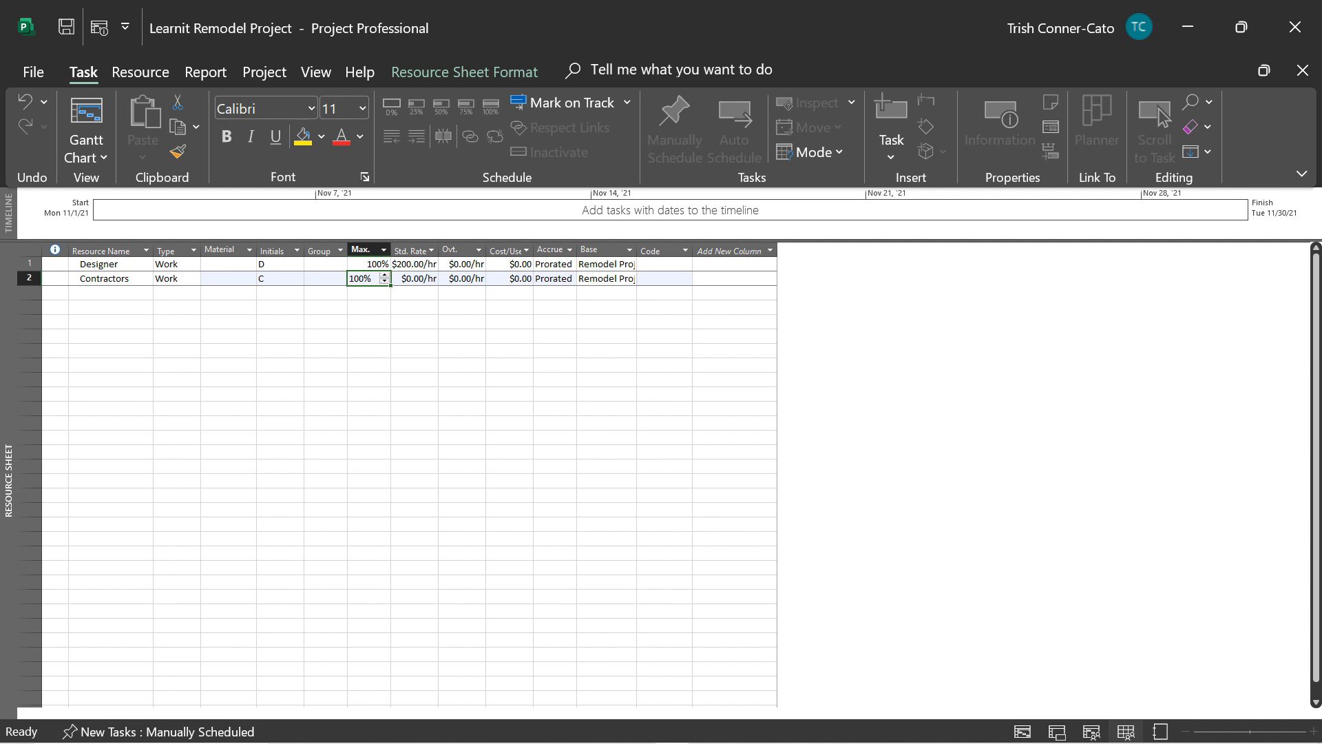
pyautogui.write('300')
pyautogui.write('%')
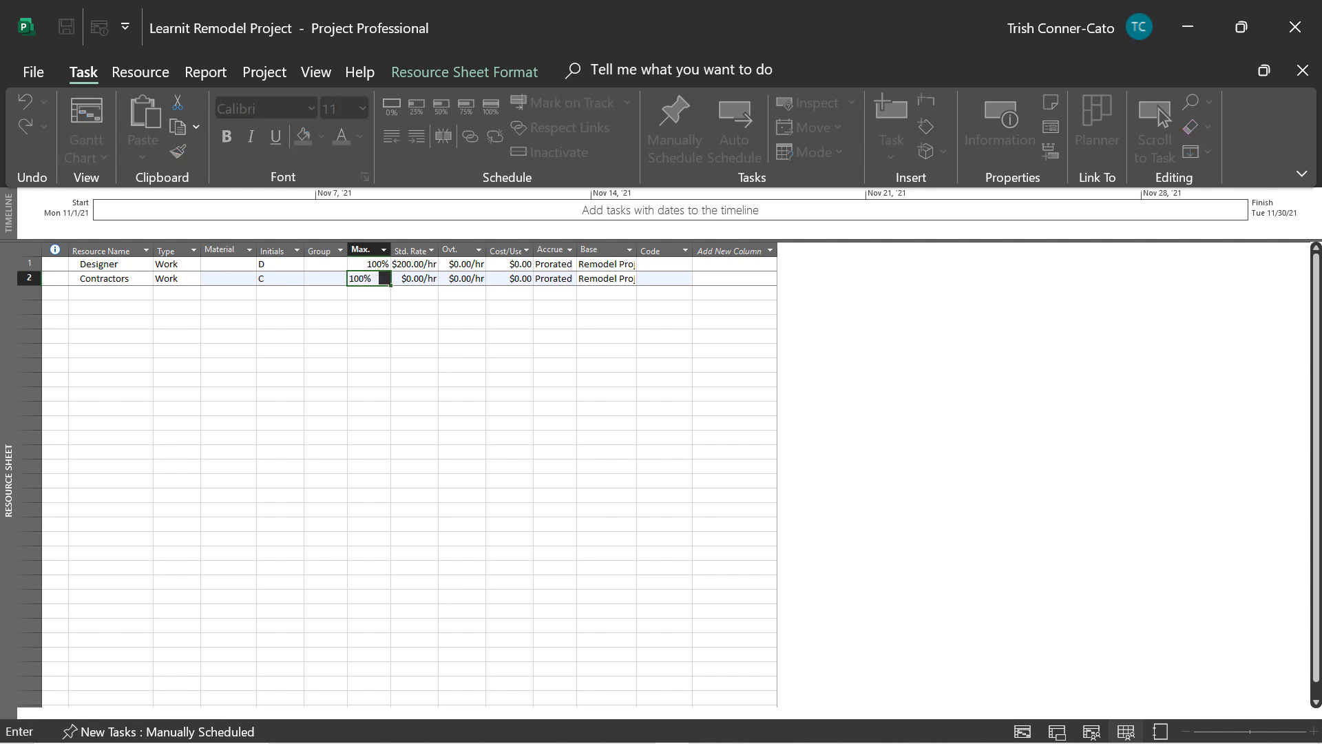
pyautogui.press('Tab')
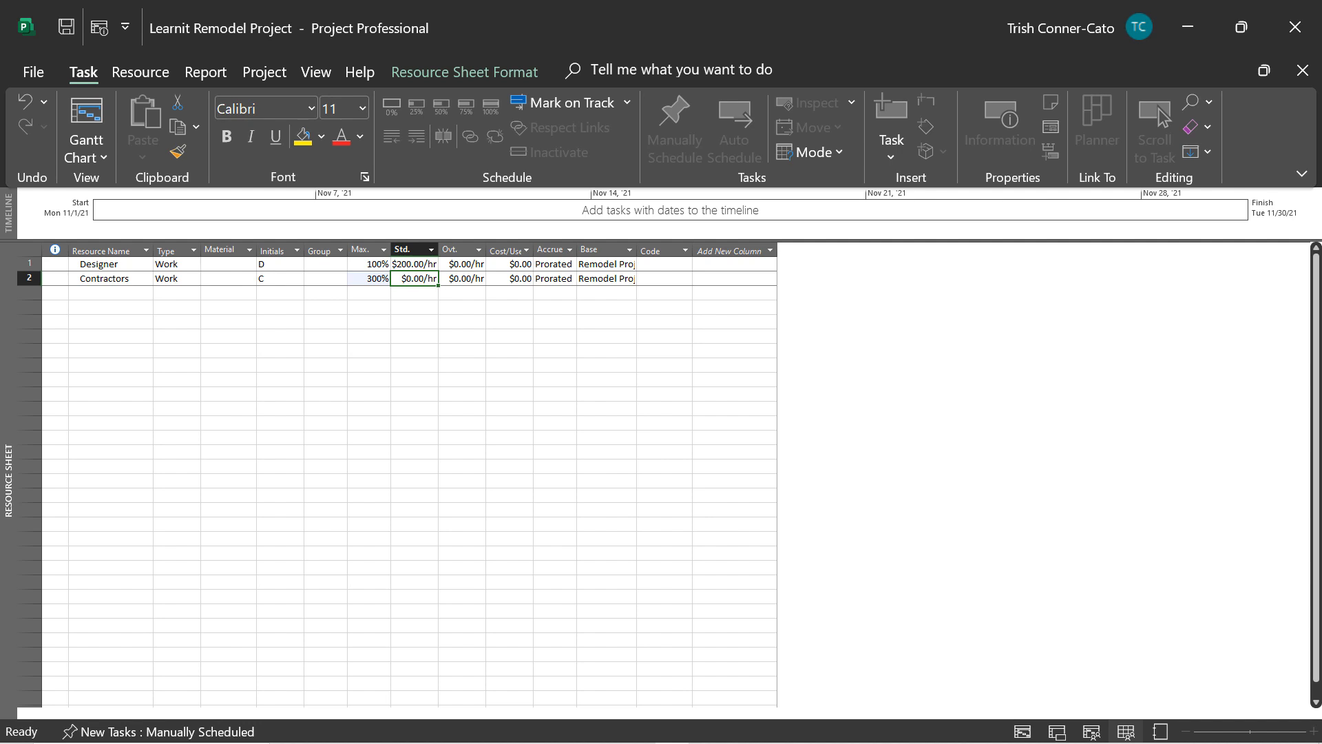
pyautogui.write('50/h')
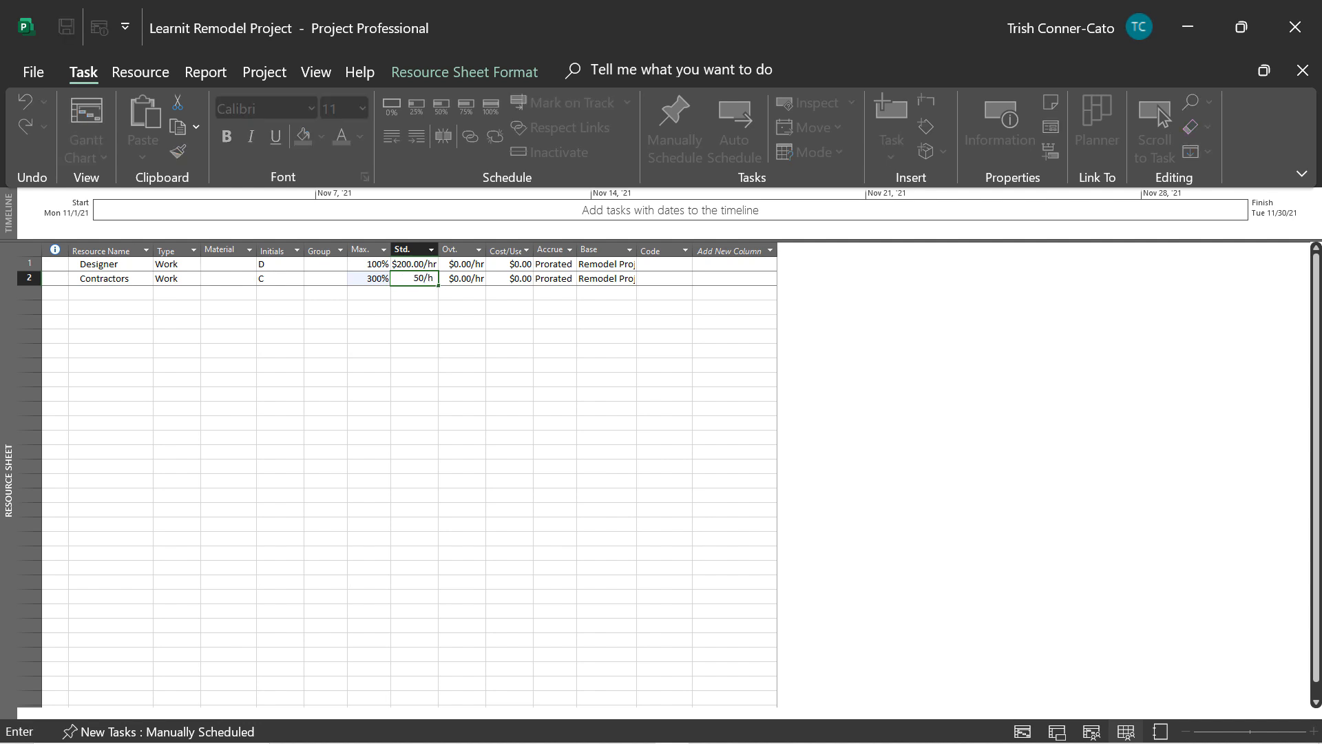
pyautogui.press('Return')
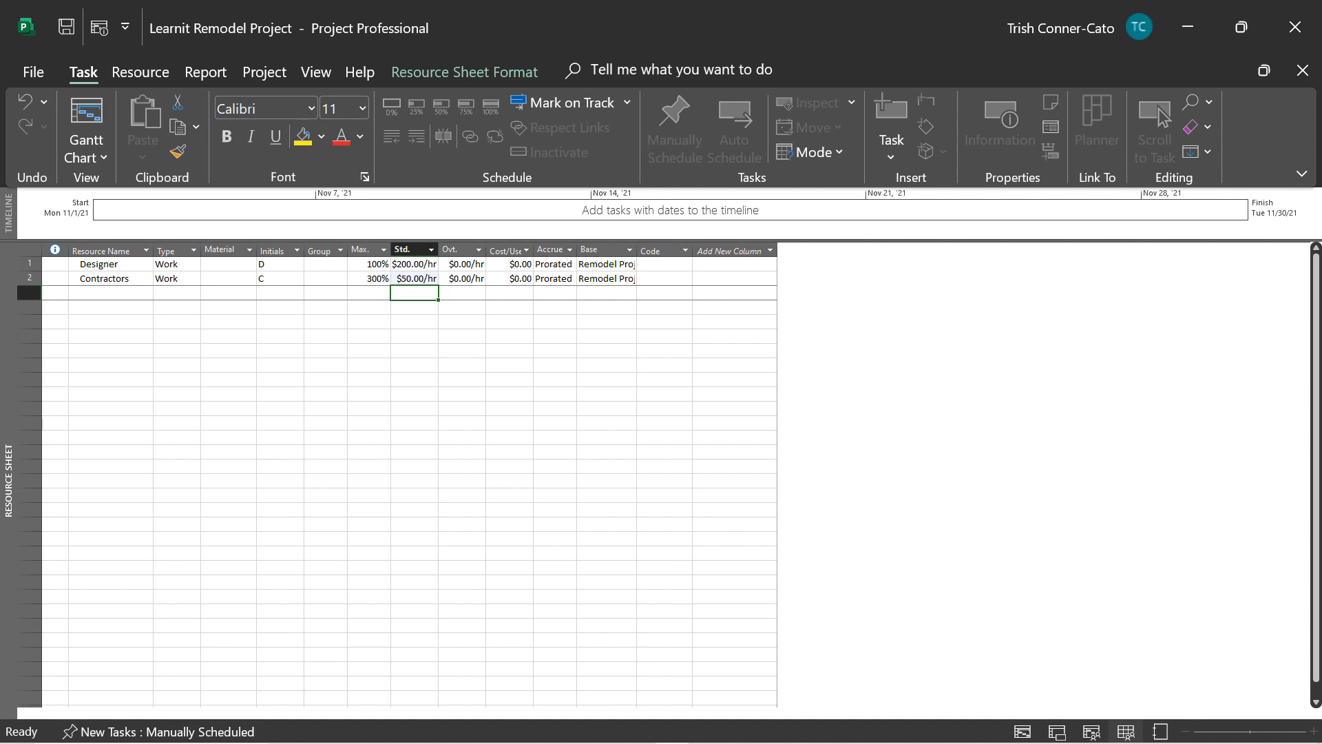
# Step: Add a work resource named Network Tech below Contractors with a standard rate of $50 per hour
pyautogui.click(115, 293)
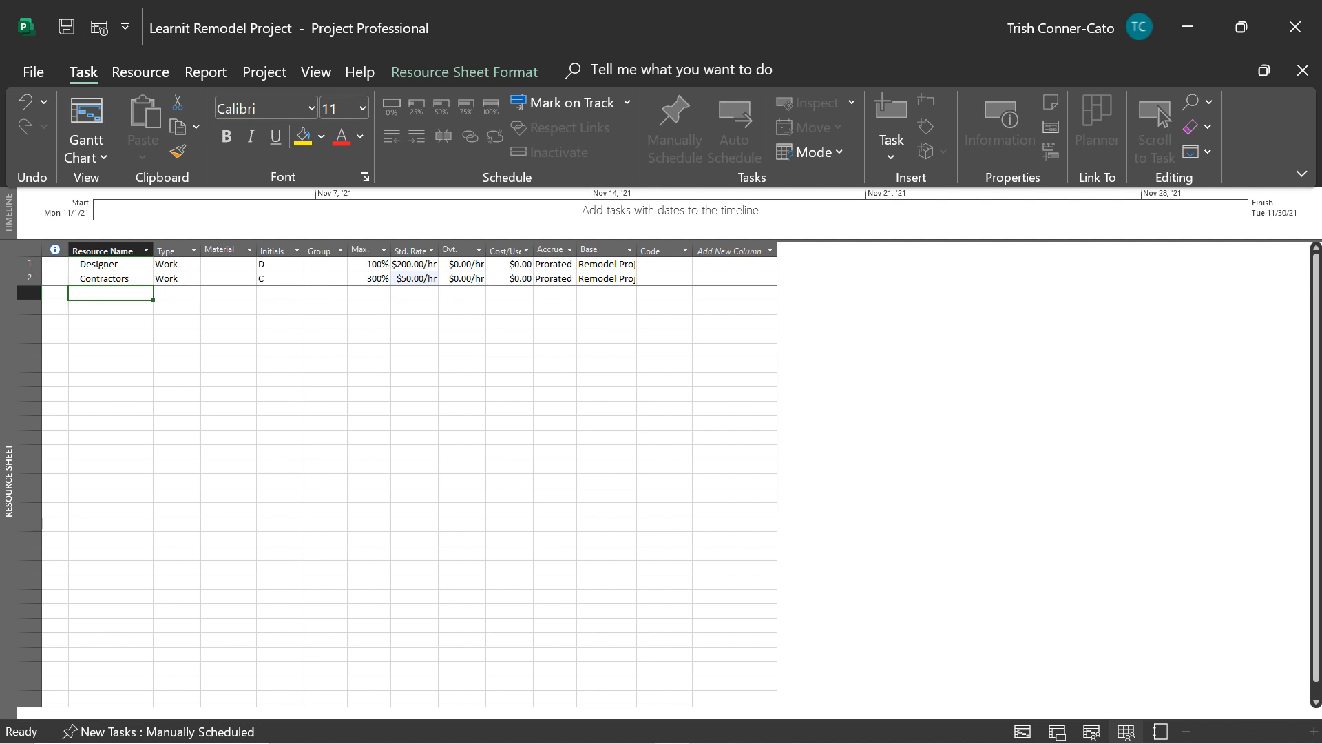
pyautogui.write('Netwo')
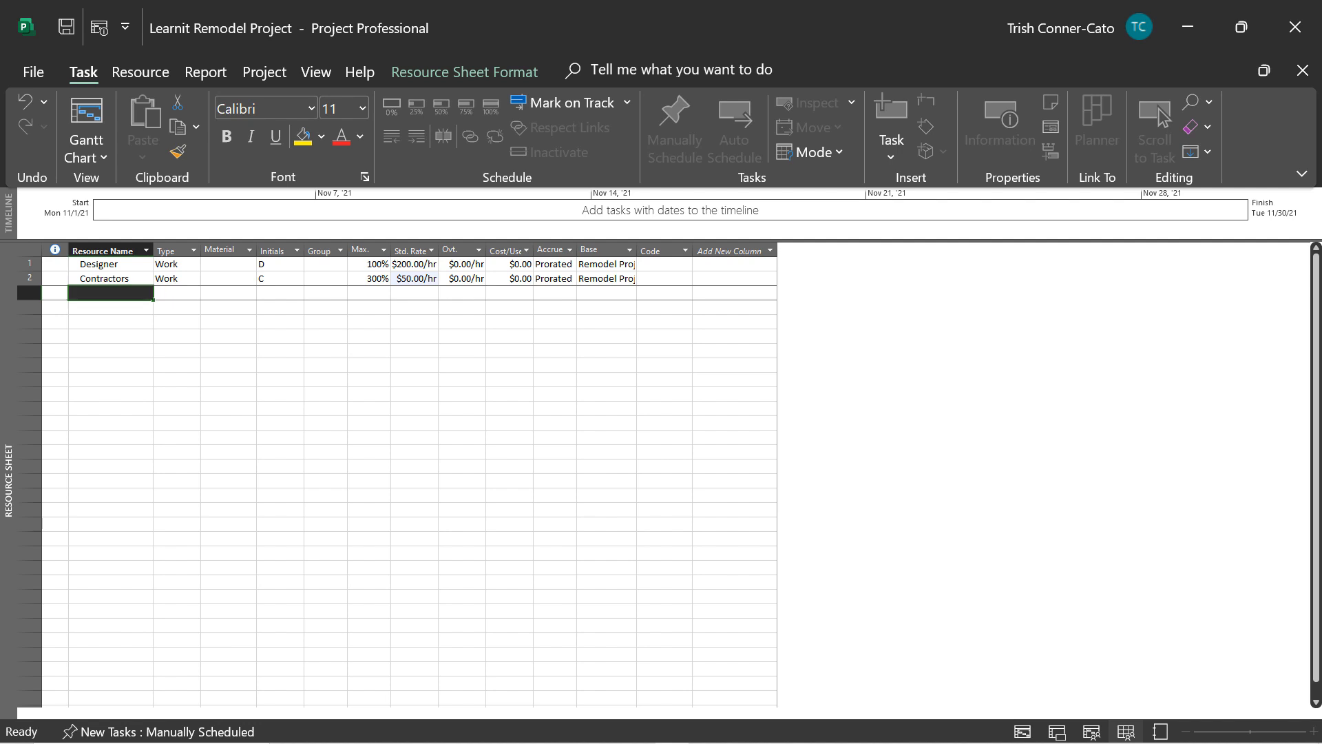
pyautogui.write('rk Tech')
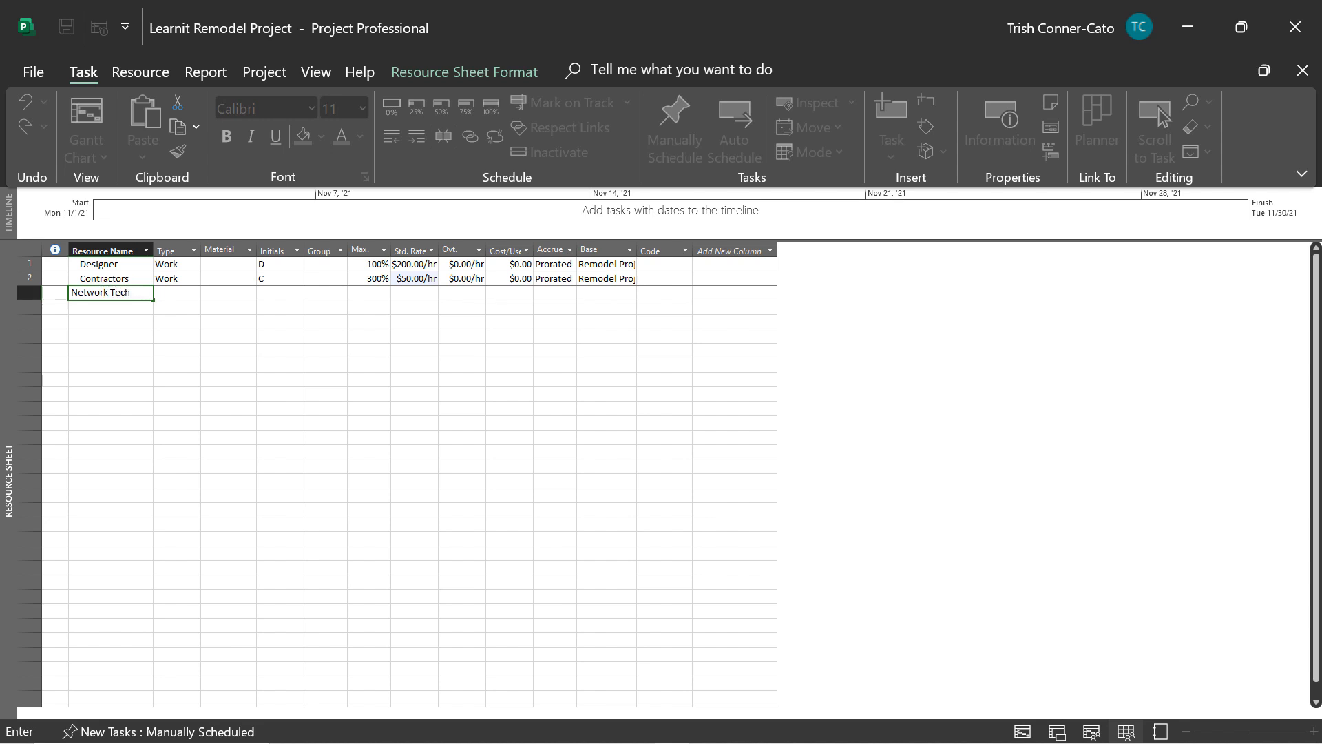
pyautogui.press('Tab')
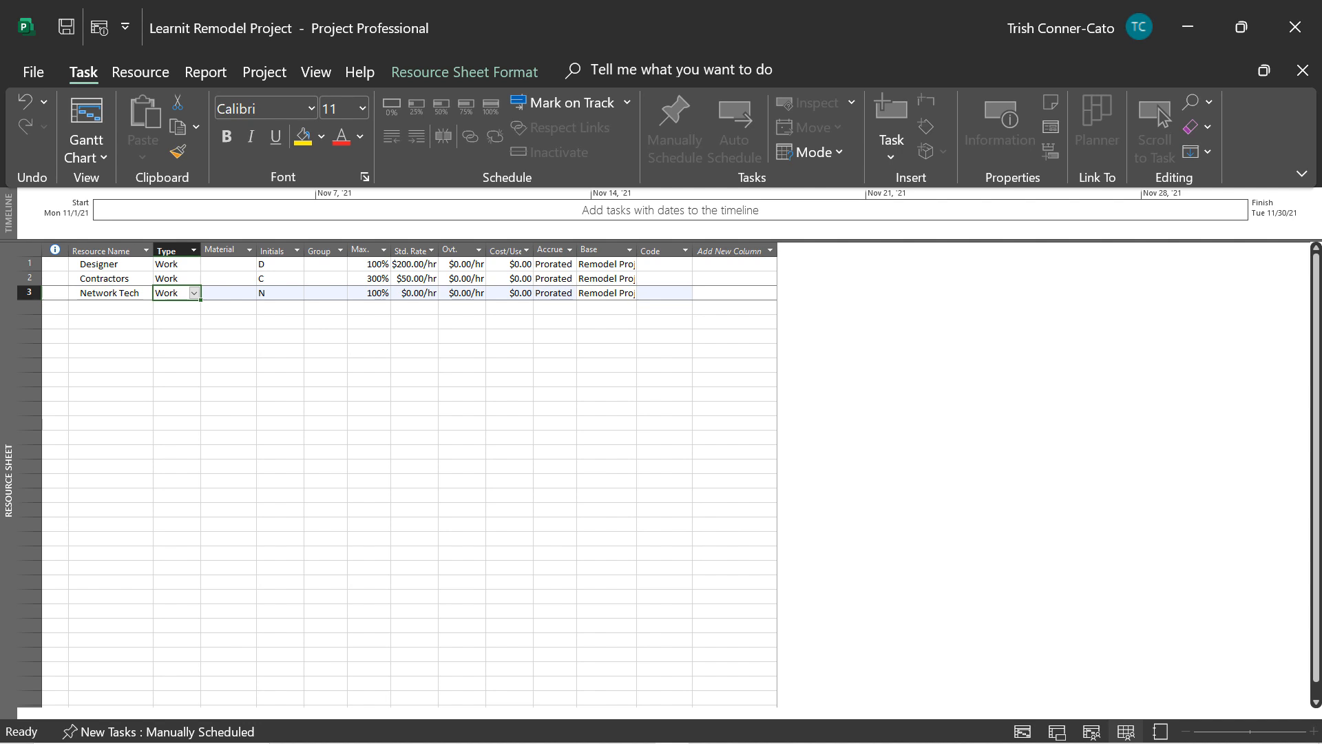
pyautogui.press('Tab')
pyautogui.press('Tab')
pyautogui.press('Tab')
pyautogui.press('Tab')
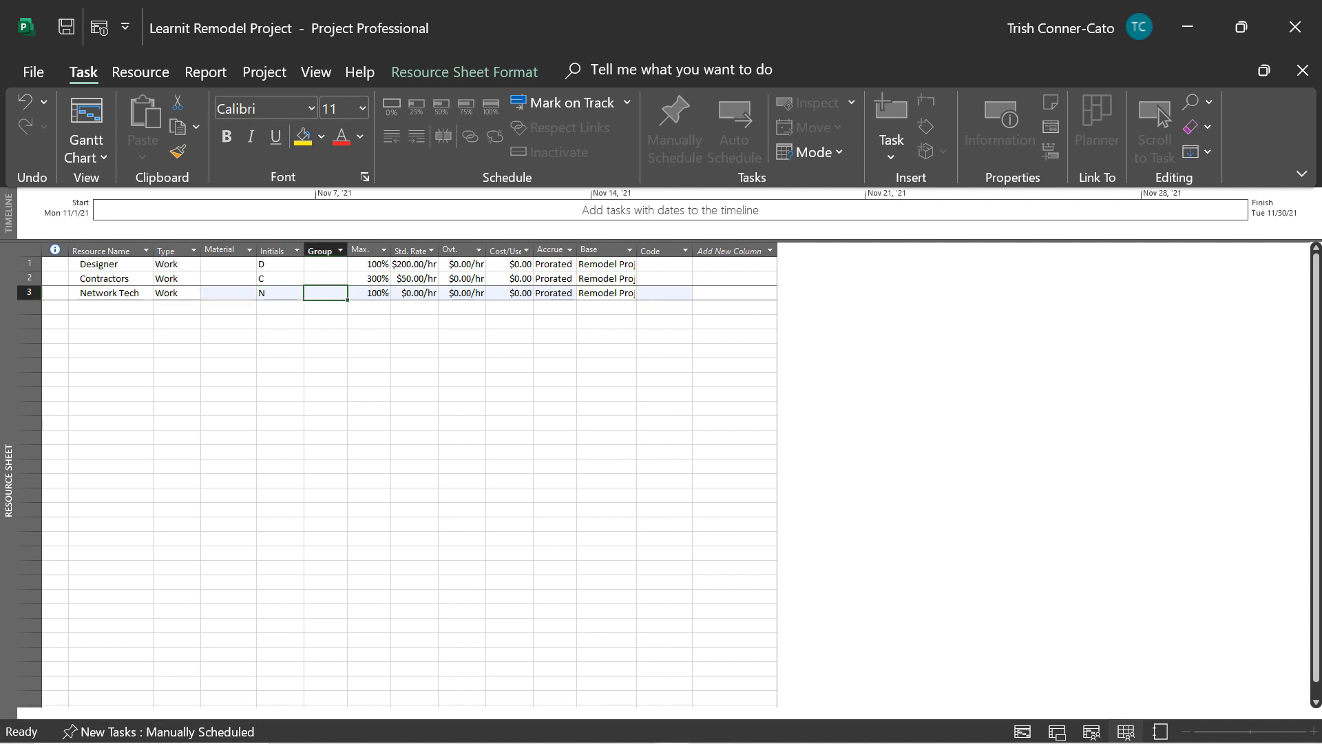
pyautogui.press('Tab')
pyautogui.write('50')
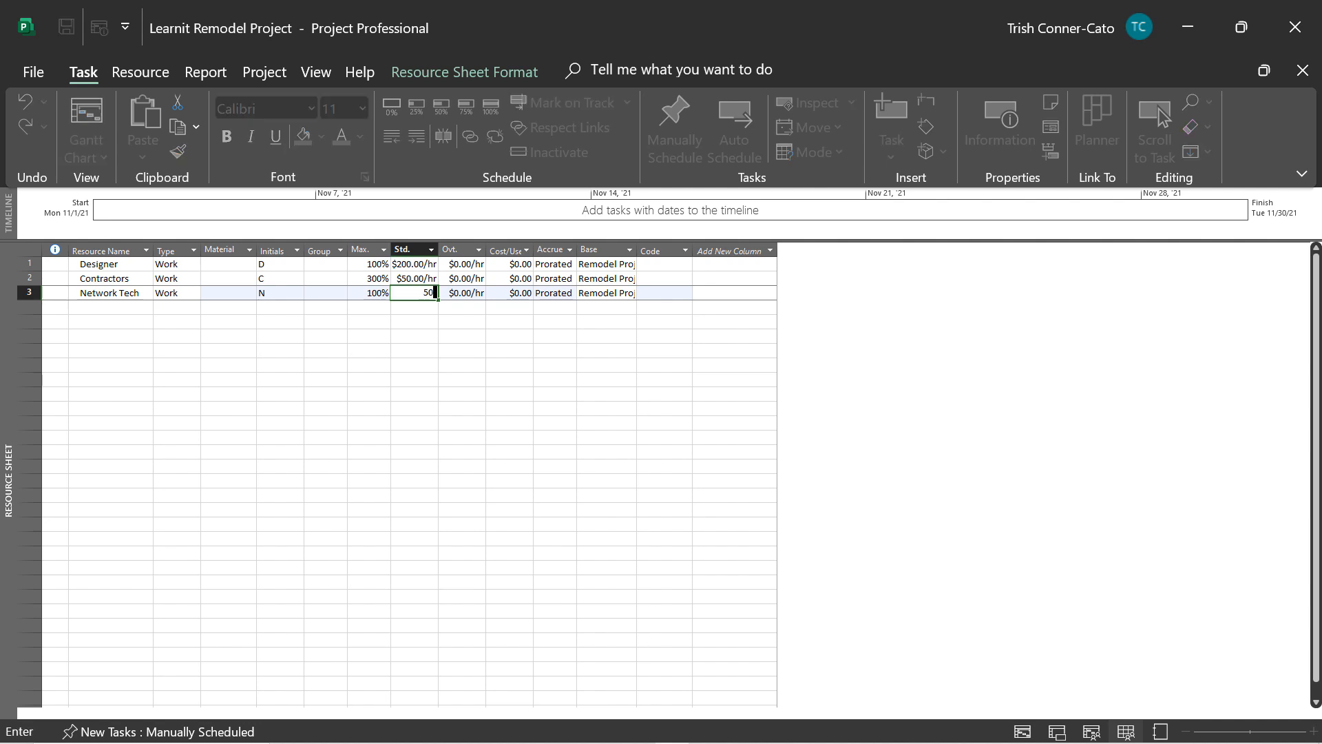
pyautogui.write('.00/hr')
pyautogui.press('Return')
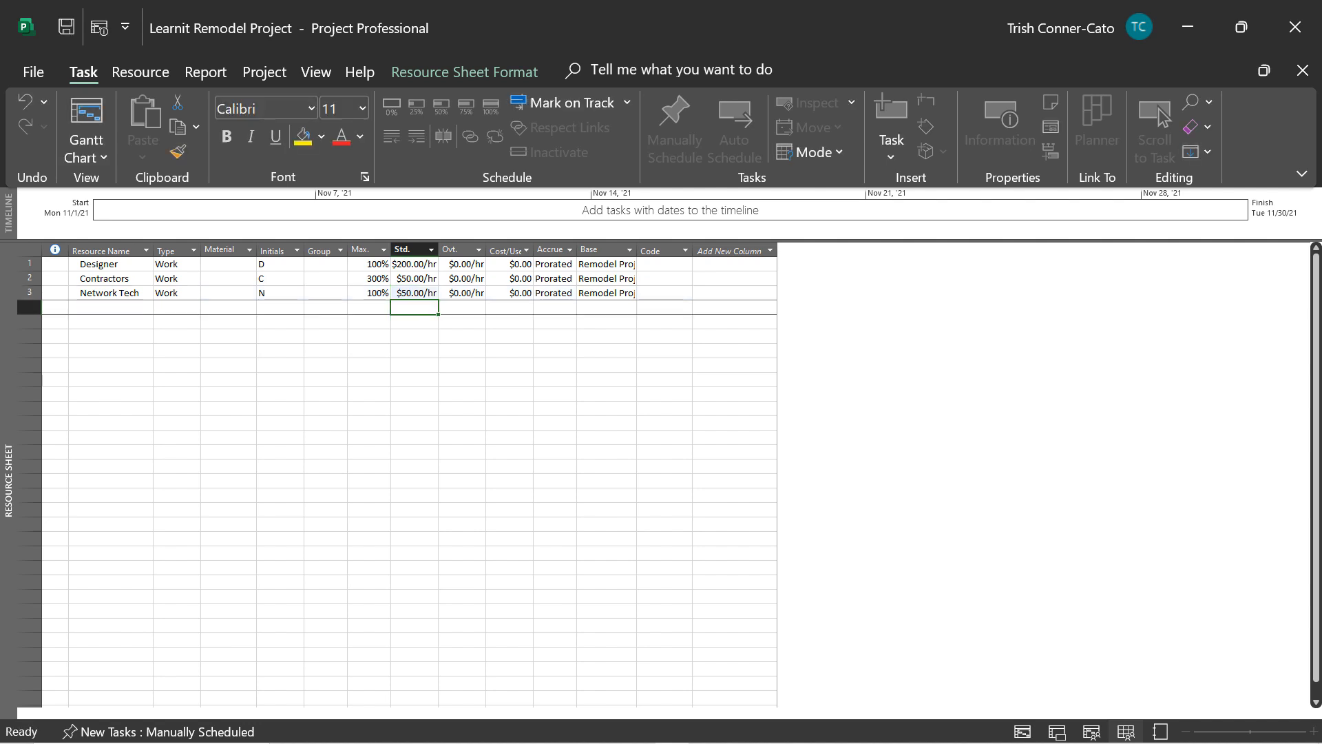
# Step: Enter a resource name beginning with "Electri" in the empty row below Network Tech
pyautogui.press('Left')
pyautogui.press('Left')
pyautogui.press('Left')
pyautogui.press('Left')
pyautogui.press('Left')
pyautogui.press('Left')
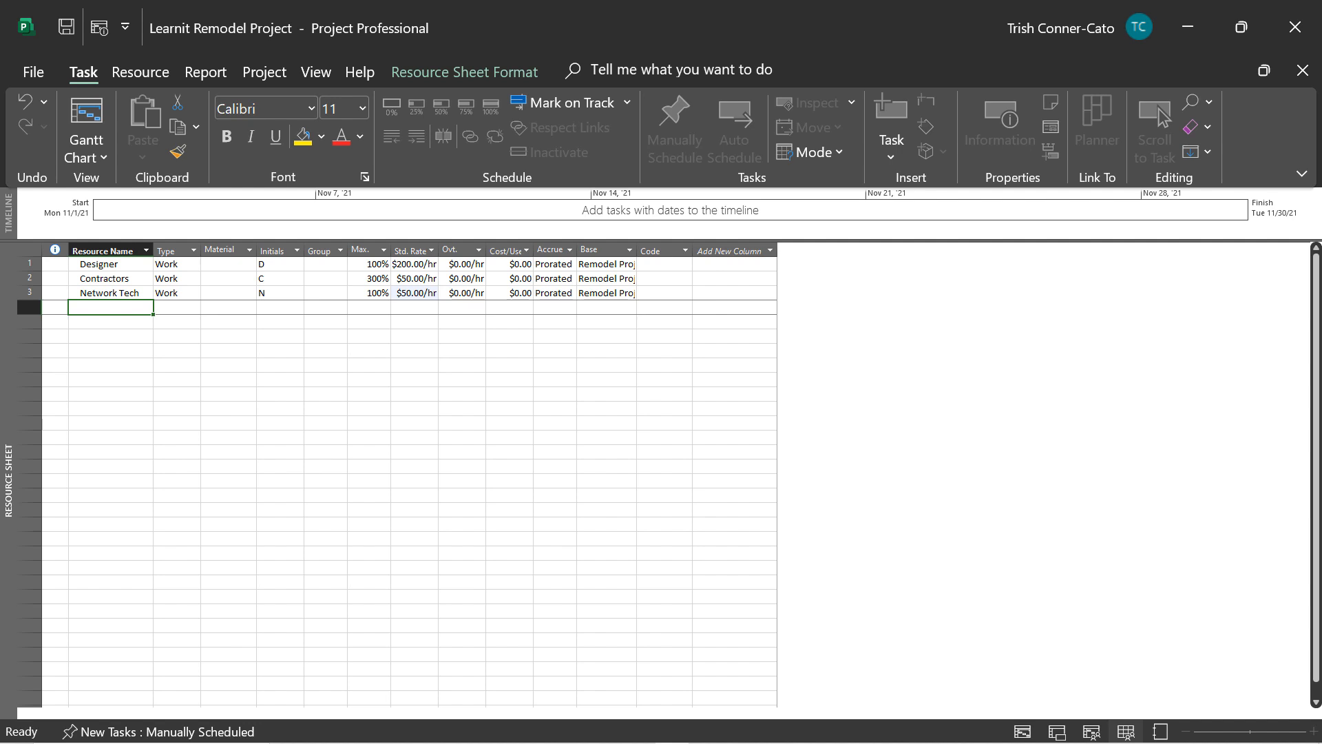
pyautogui.write('Electri')
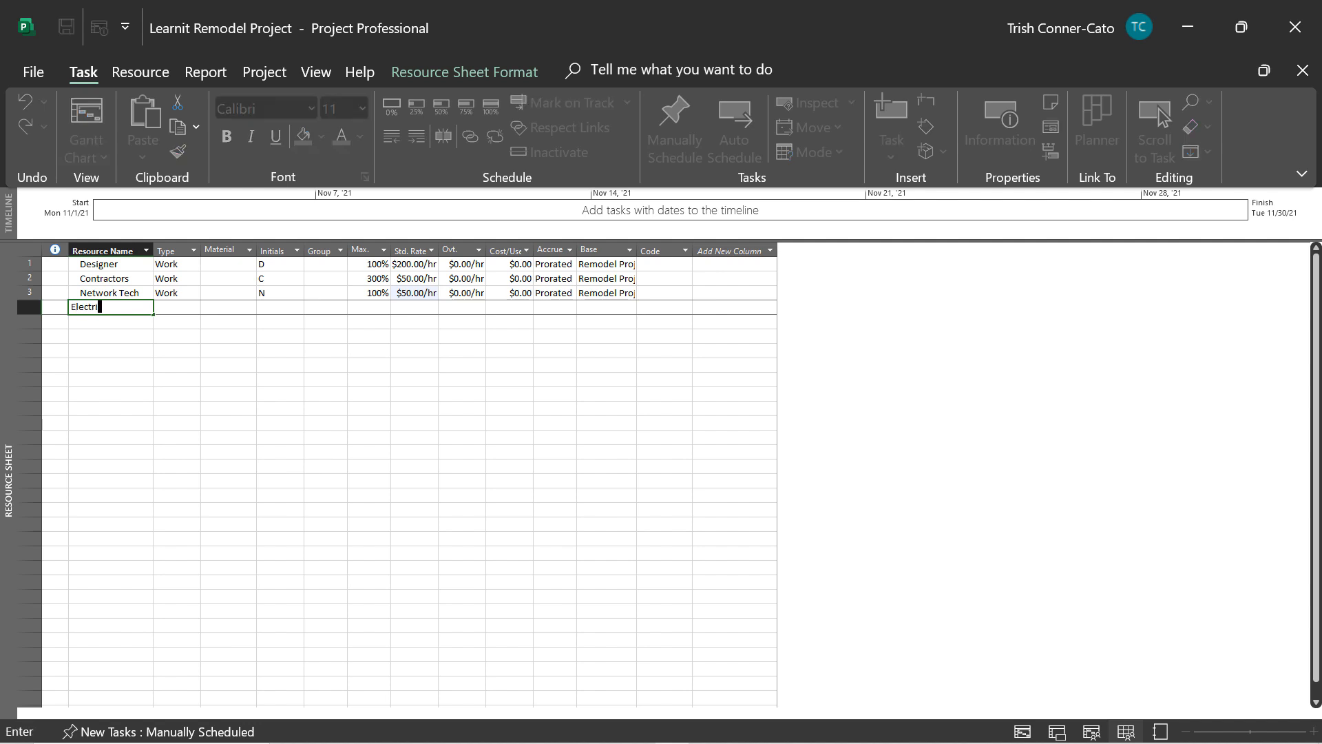
# Step: Complete the fourth resource's name as Electrician and set its standard rate to $125.00/hr
pyautogui.write('cian')
pyautogui.press('Tab')
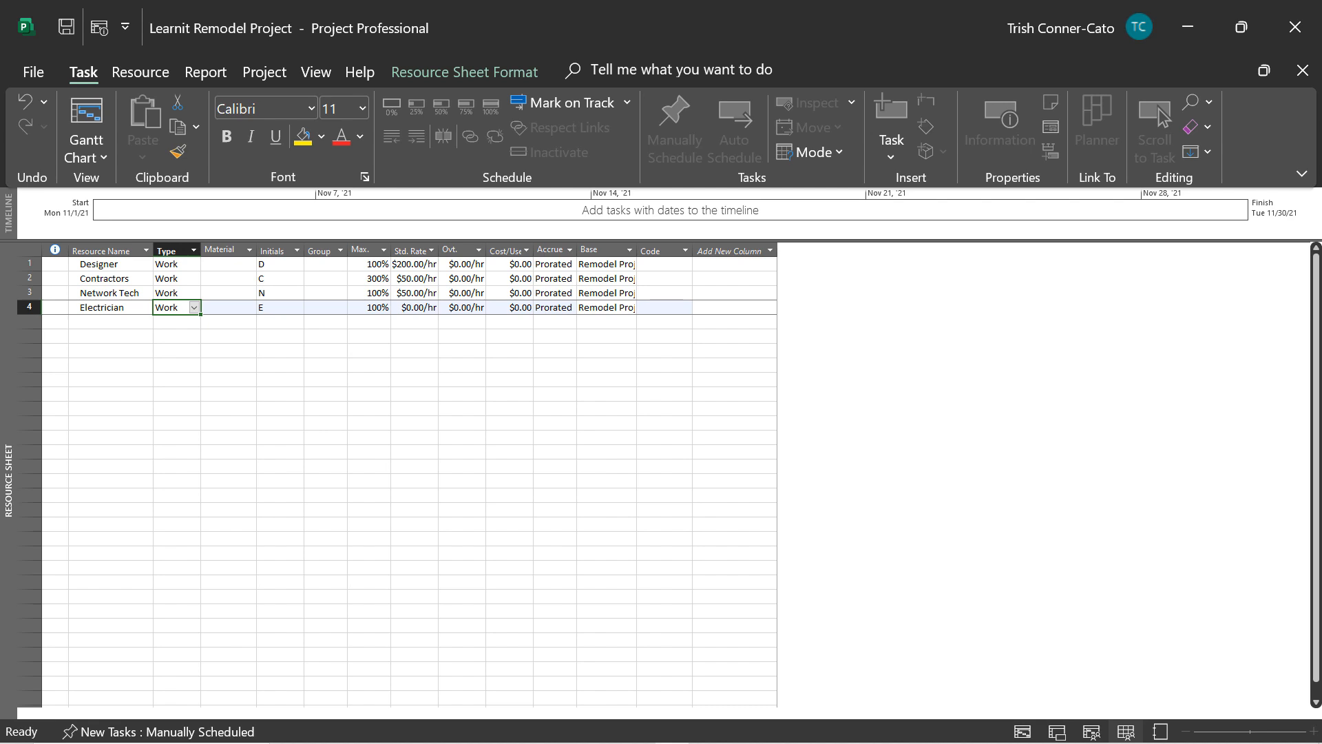
pyautogui.press('Tab')
pyautogui.press('Tab')
pyautogui.press('Tab')
pyautogui.press('Tab')
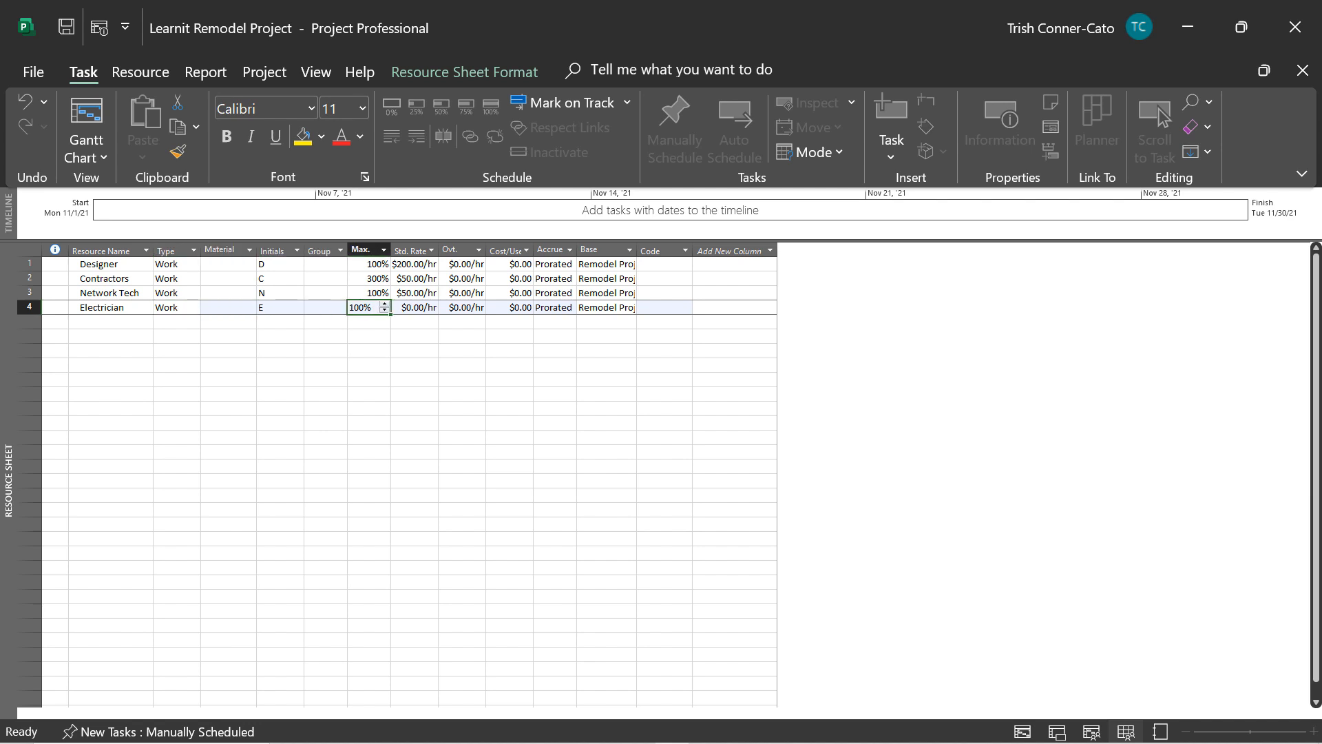
pyautogui.press('Tab')
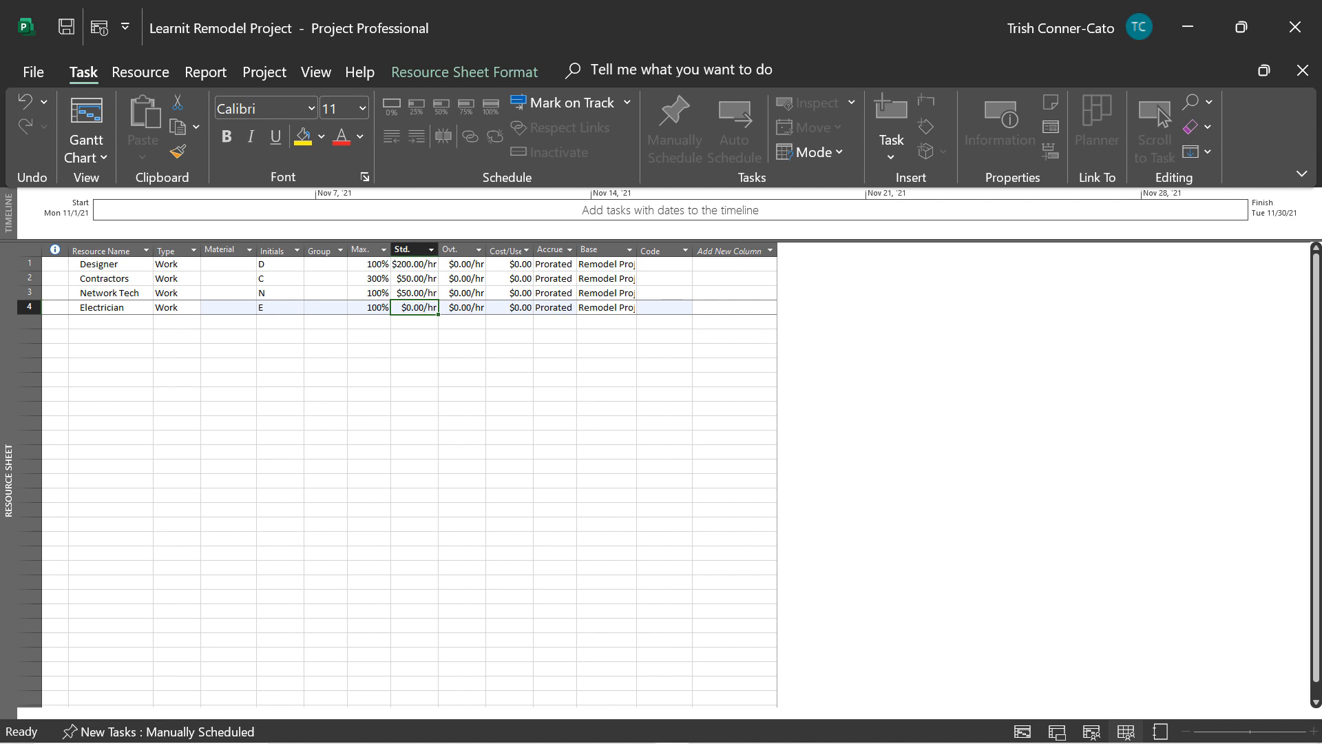
pyautogui.write('12')
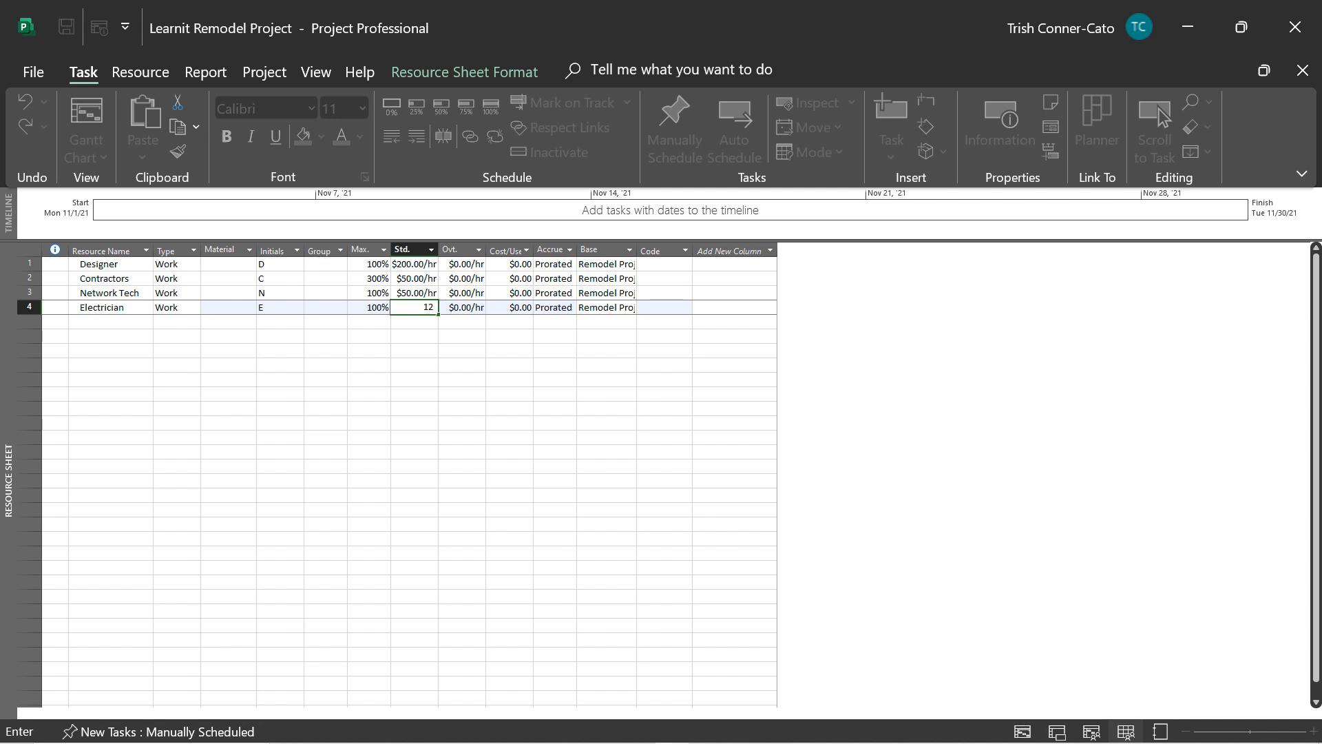
pyautogui.write('5.00/hr')
pyautogui.press('Return')
# Step: Add a resource named Travel in the next empty row and set its type to Cost
pyautogui.press('Left')
pyautogui.press('Left')
pyautogui.press('Left')
pyautogui.press('Left')
pyautogui.press('Left')
pyautogui.press('Left')
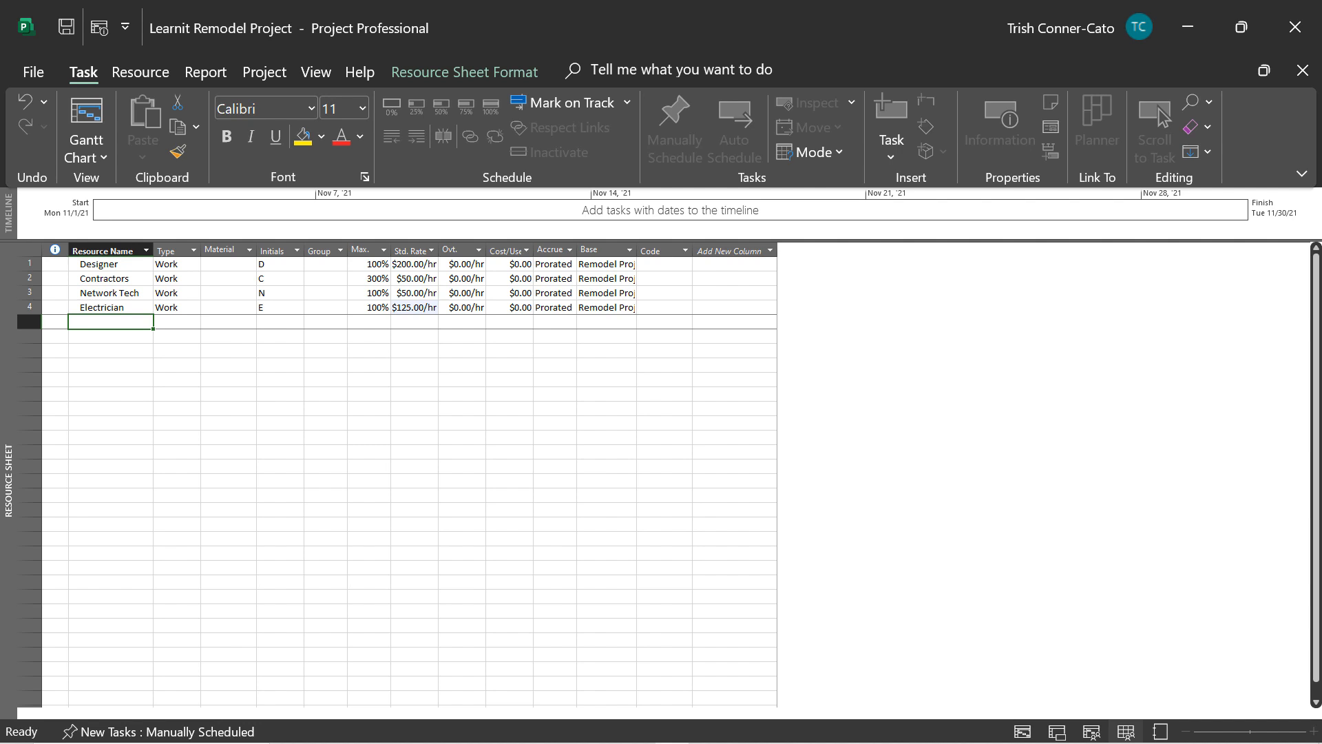
pyautogui.write('Travel')
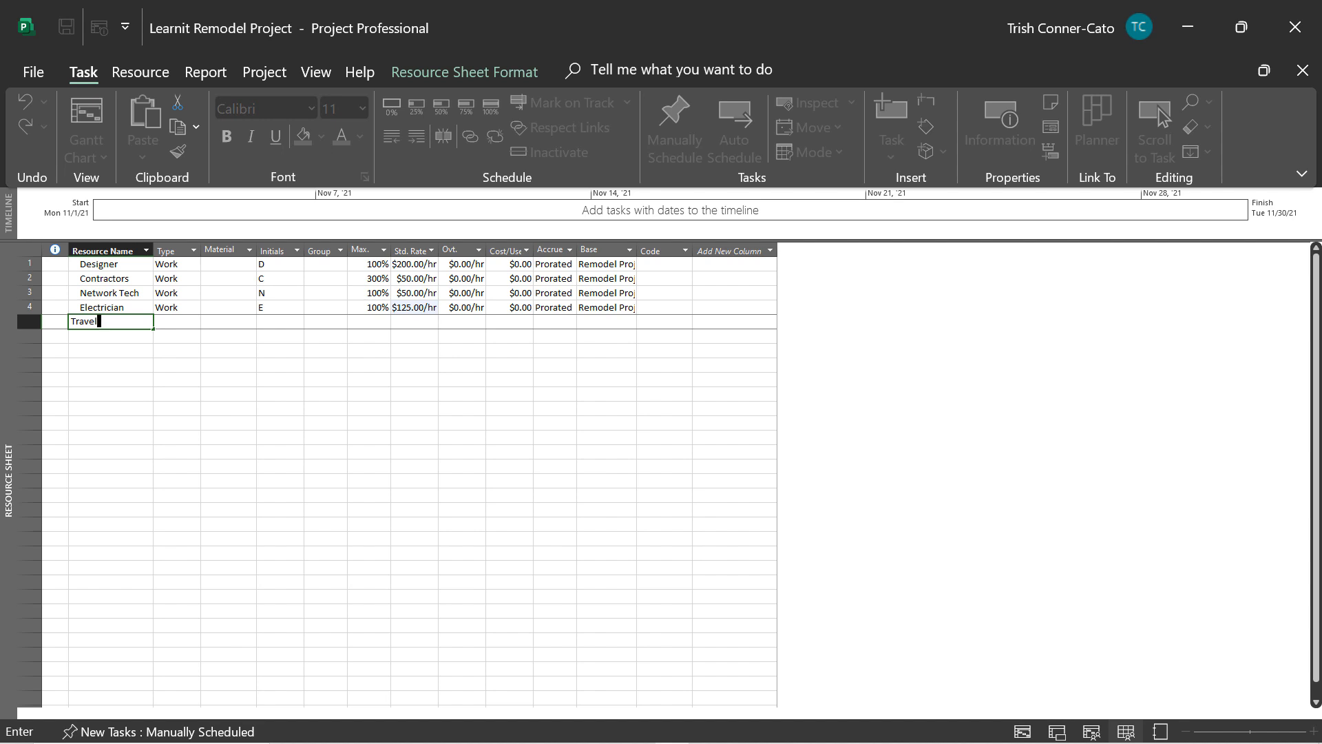
pyautogui.press('Tab')
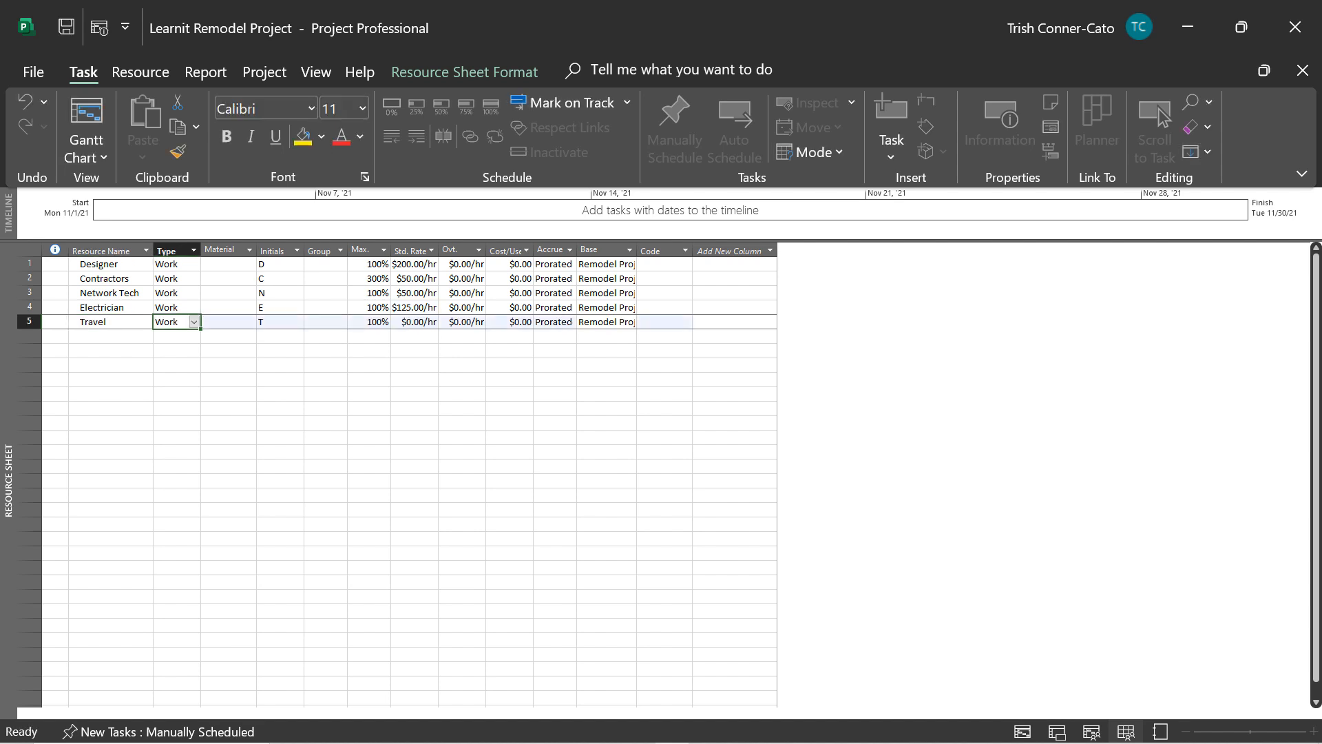
pyautogui.write('Cost')
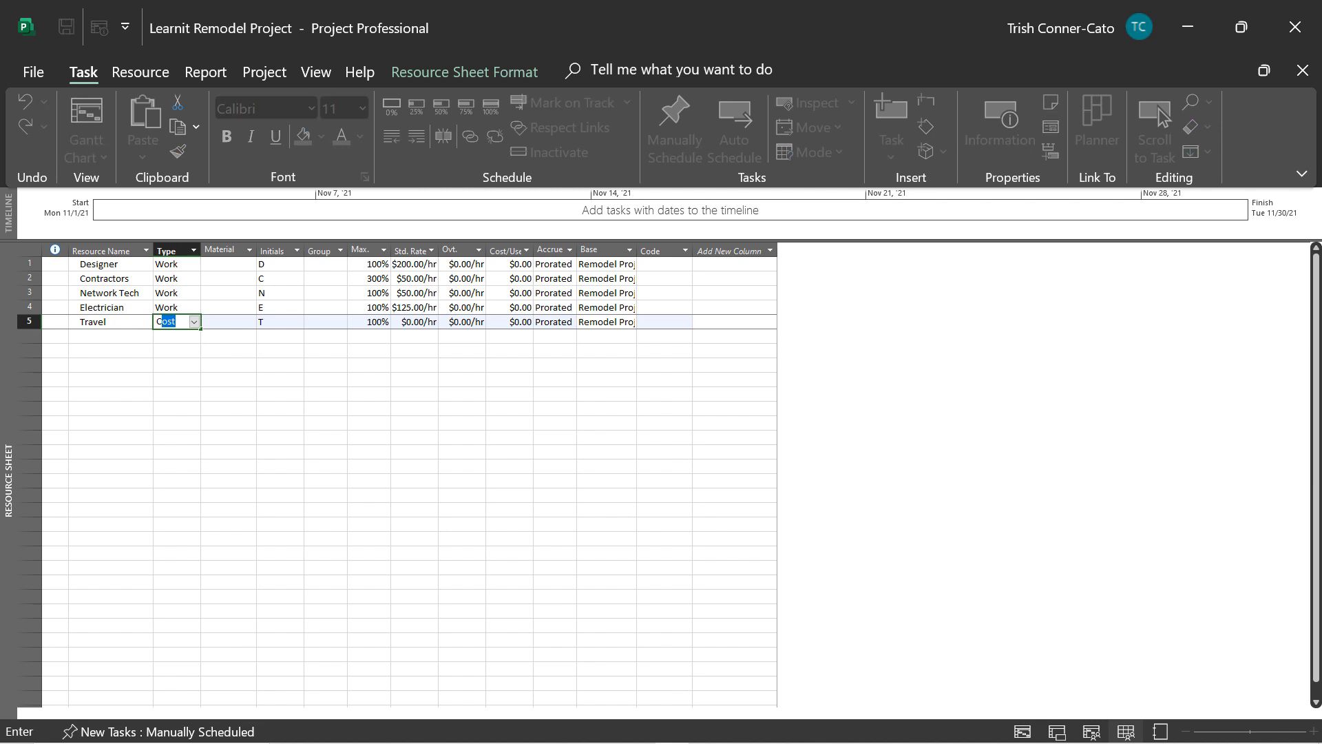
pyautogui.press('Tab')
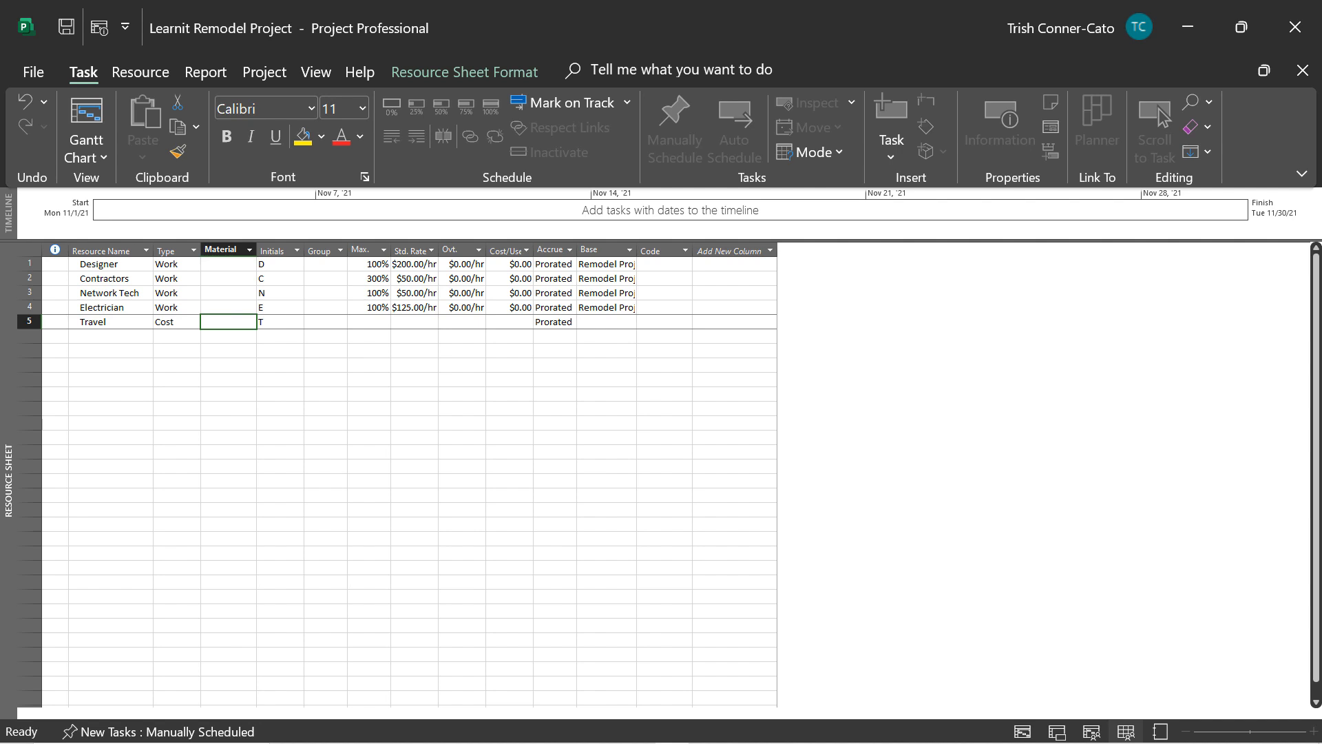
# Step: Add a work resource named Painter 1 below Travel with a standard rate of $40.00/hr
pyautogui.click(228, 336)
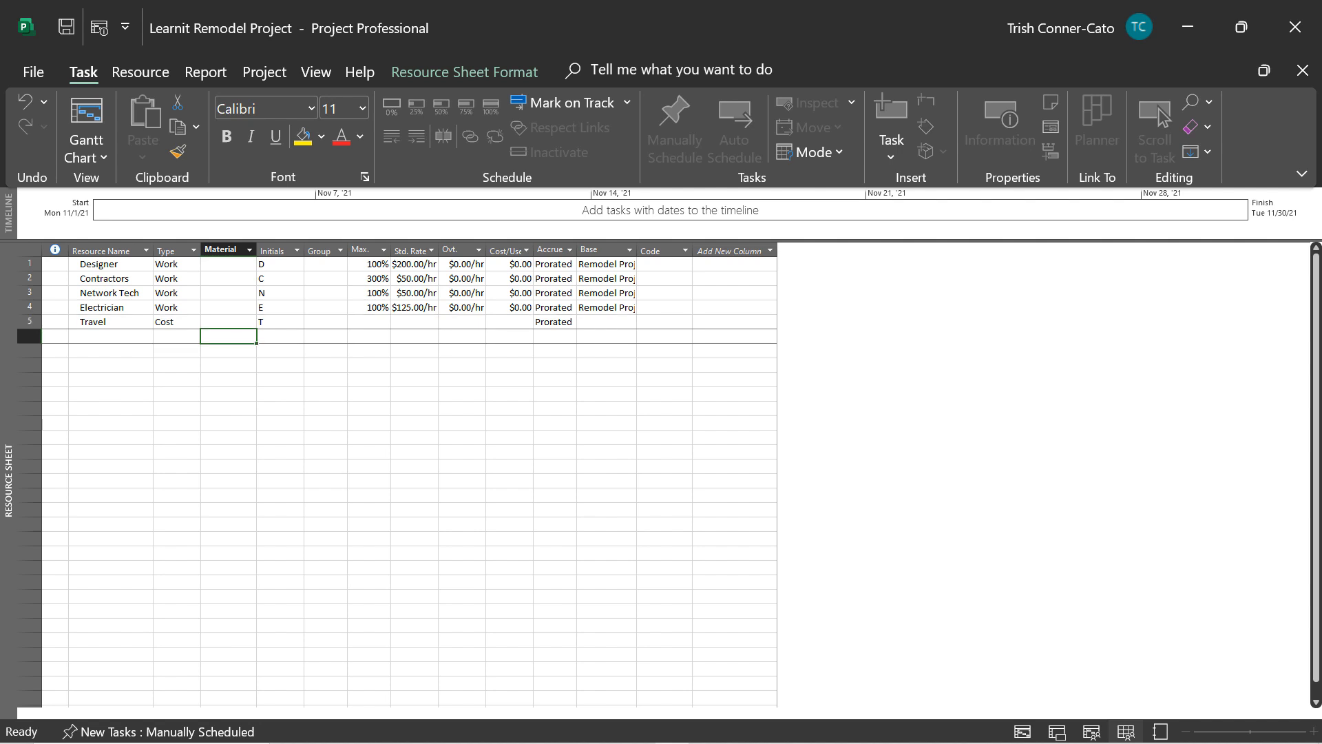
pyautogui.press('Left')
pyautogui.press('Left')
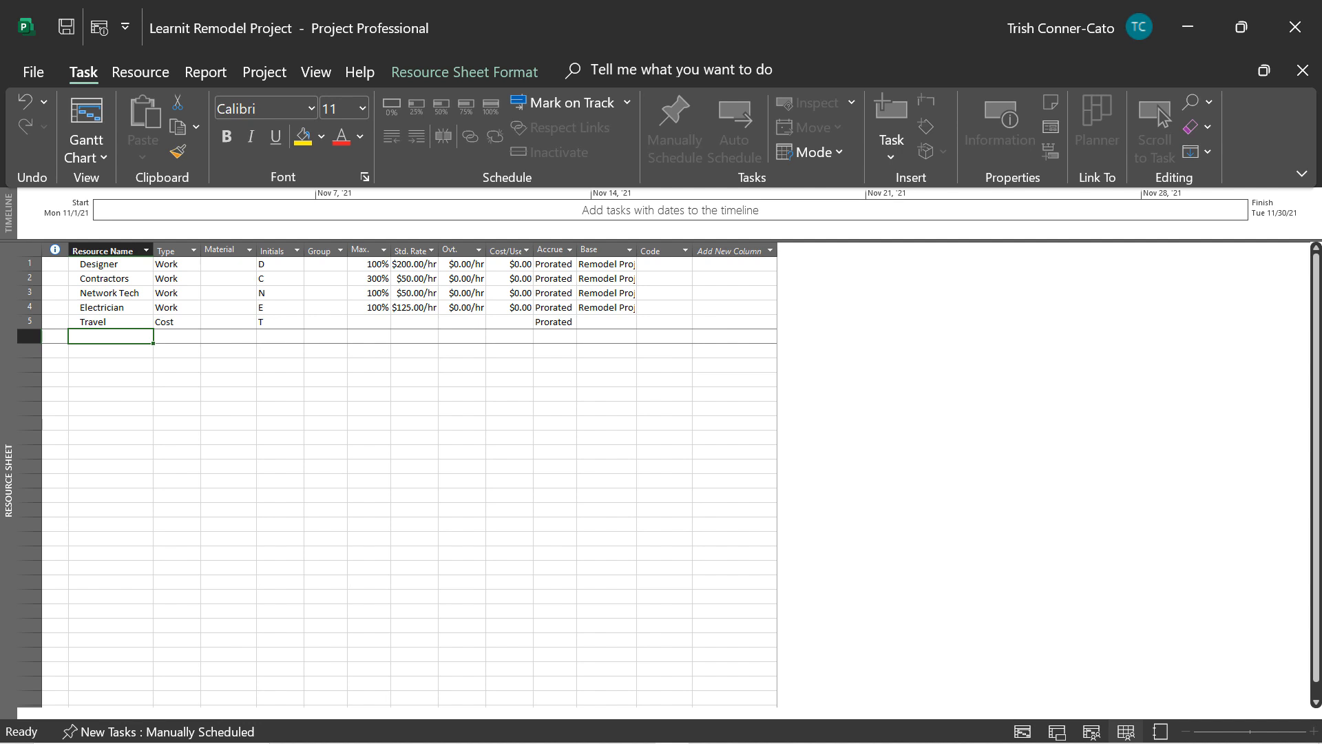
pyautogui.write('Painter 1')
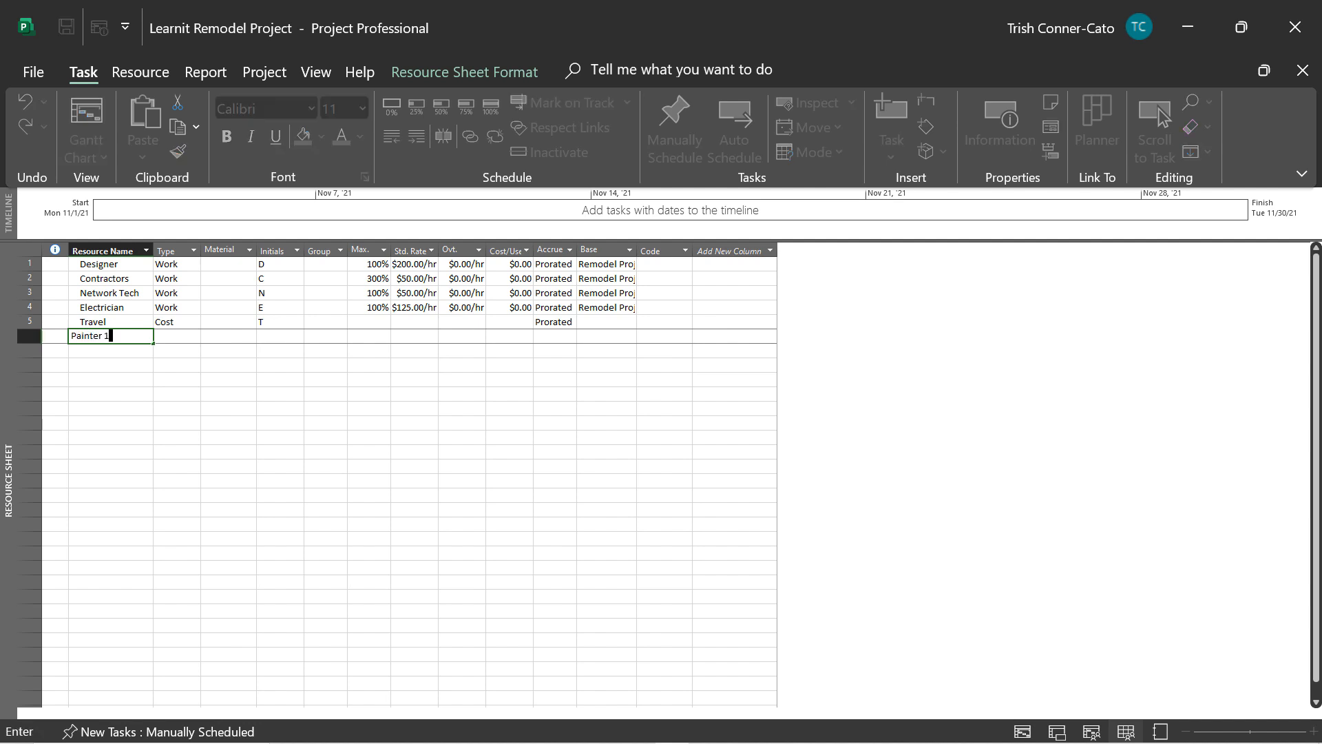
pyautogui.press('Tab')
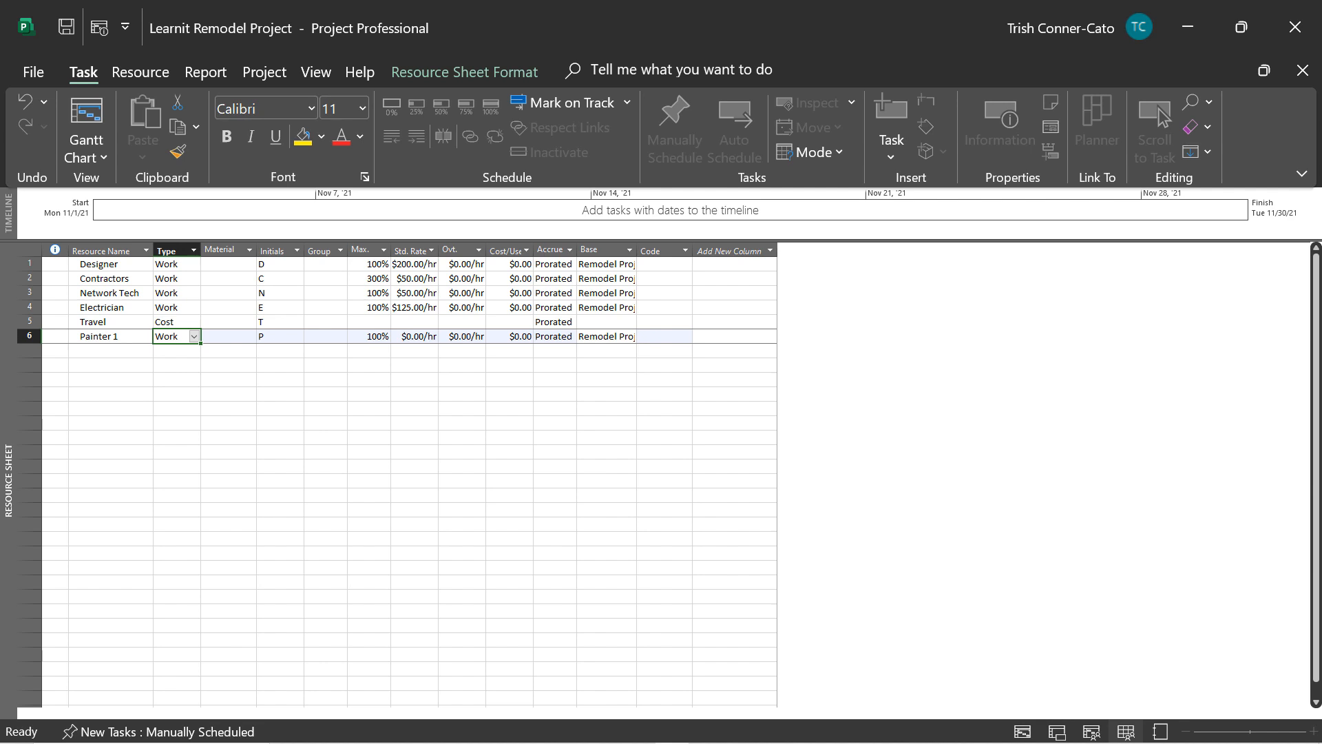
pyautogui.press('Tab')
pyautogui.press('Tab')
pyautogui.press('Tab')
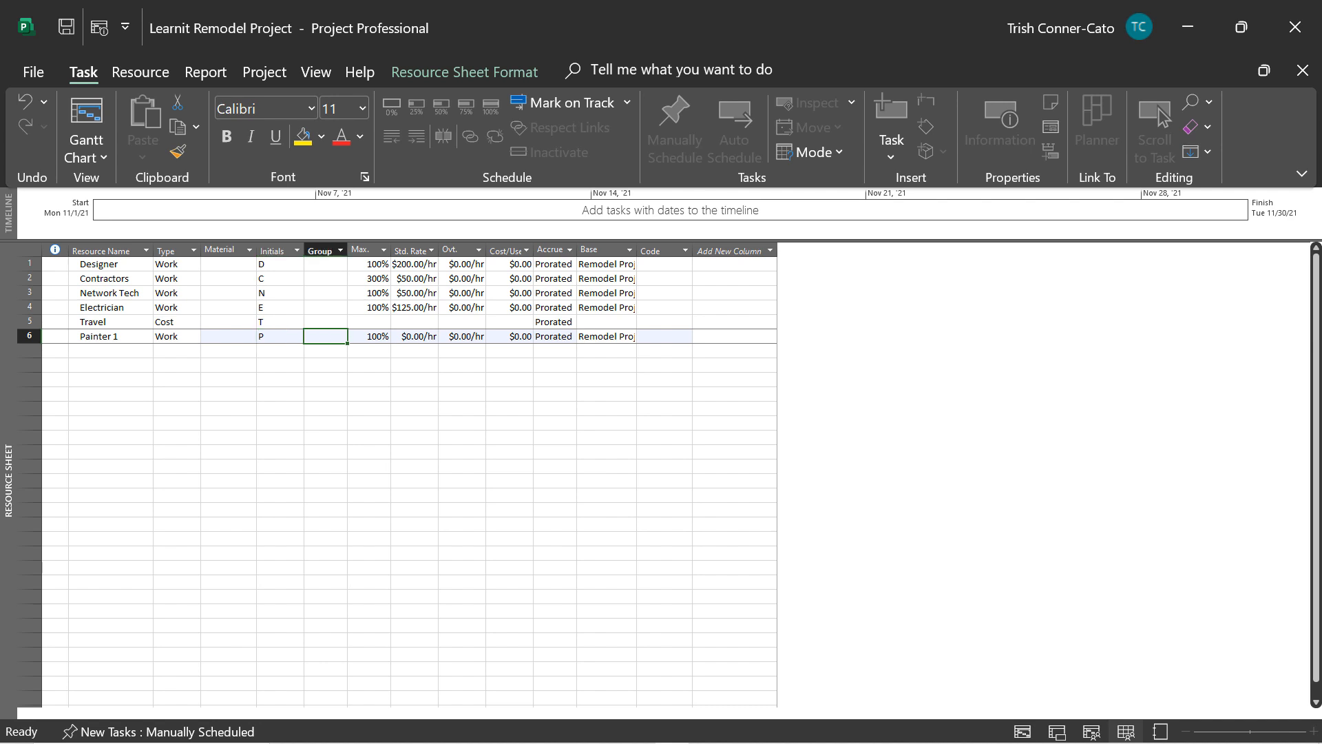
pyautogui.press('Tab')
pyautogui.press('Tab')
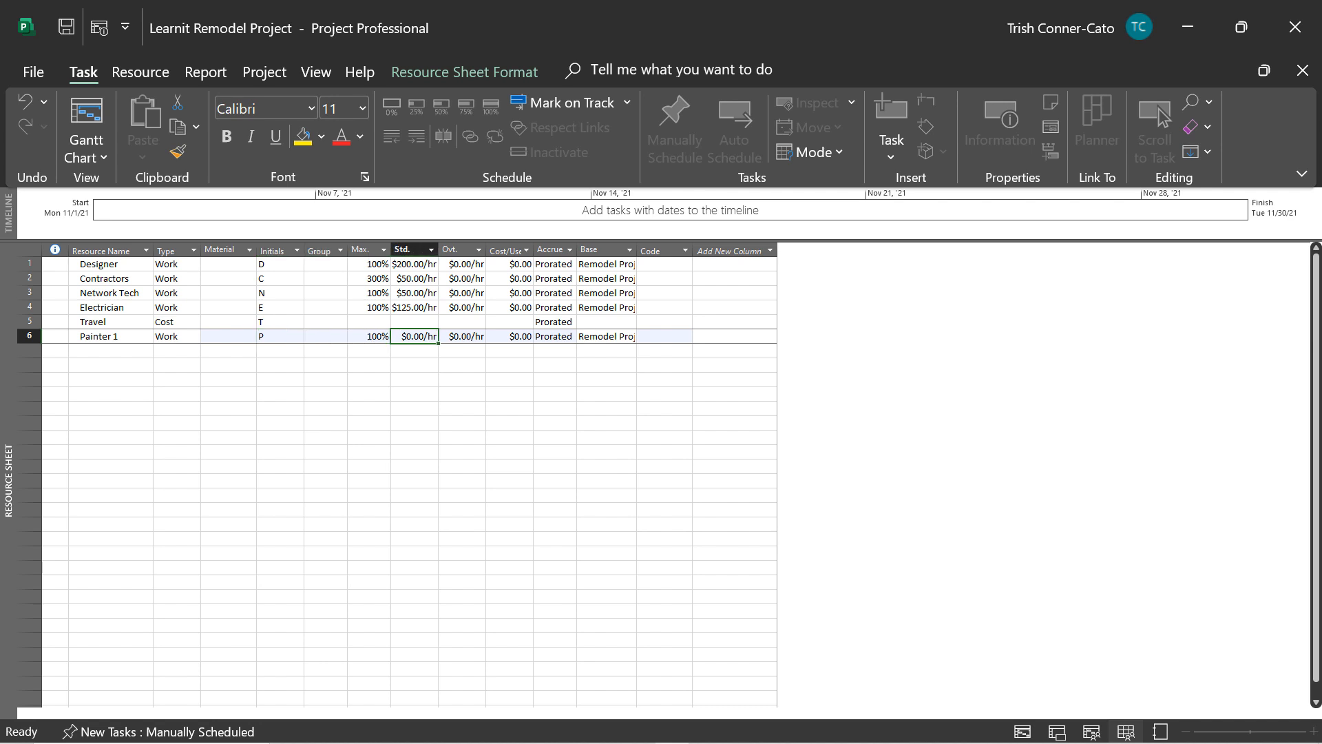
pyautogui.write('40/h')
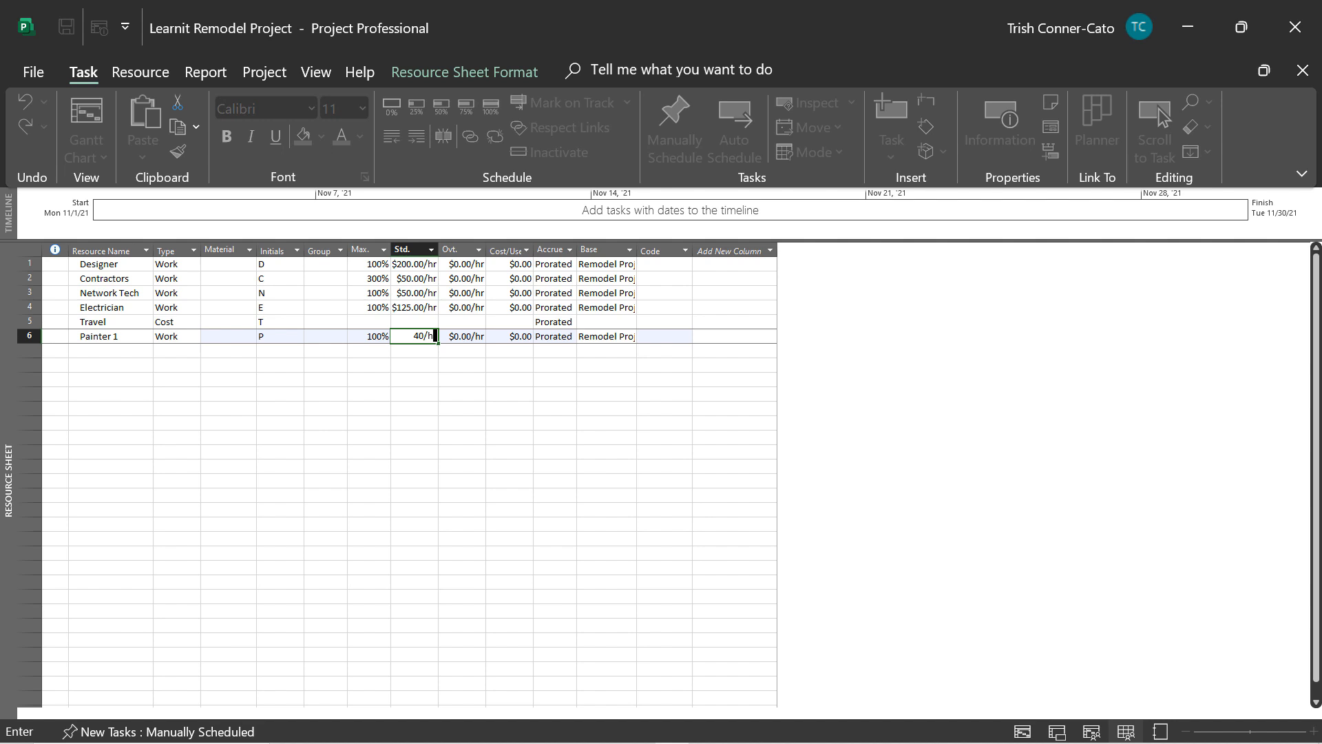
pyautogui.press('Return')
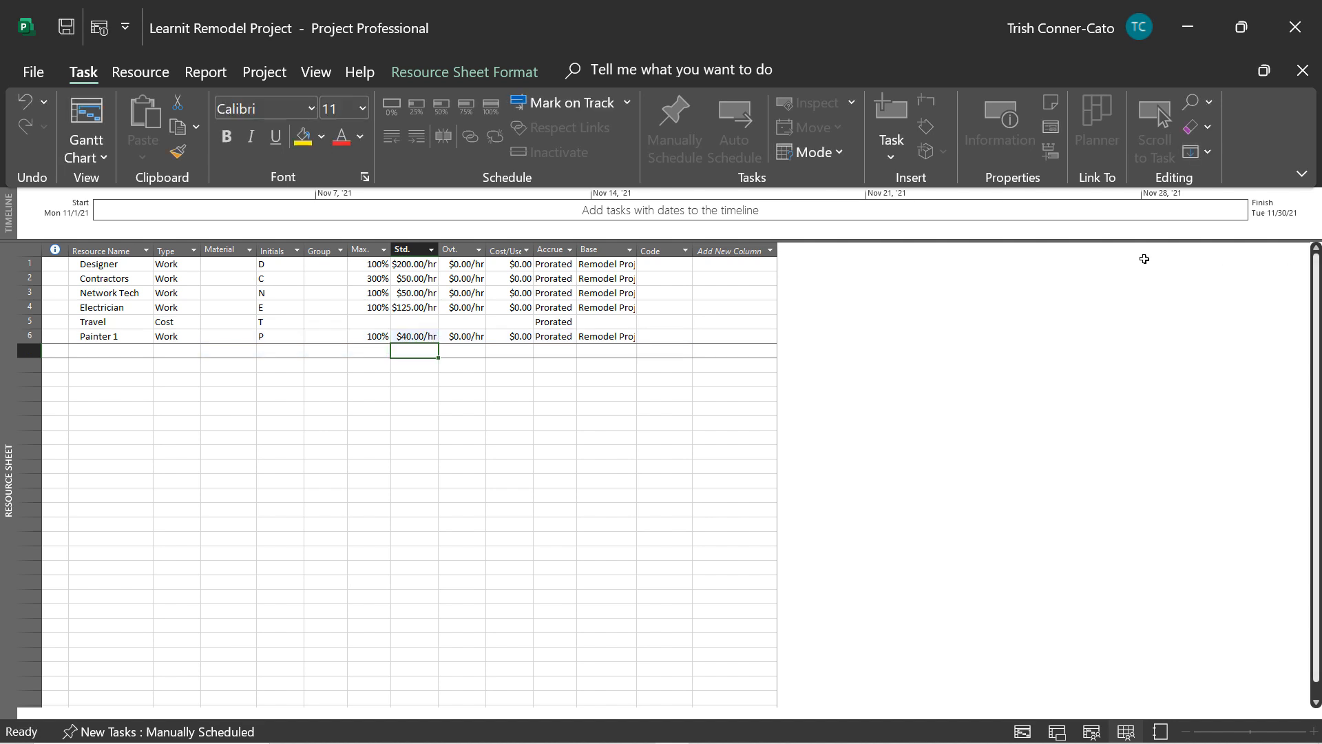
# Step: Add a work resource named Painter 2 below Painter 1 with a standard rate of $30.00/hr, and save the project
pyautogui.click(86, 349)
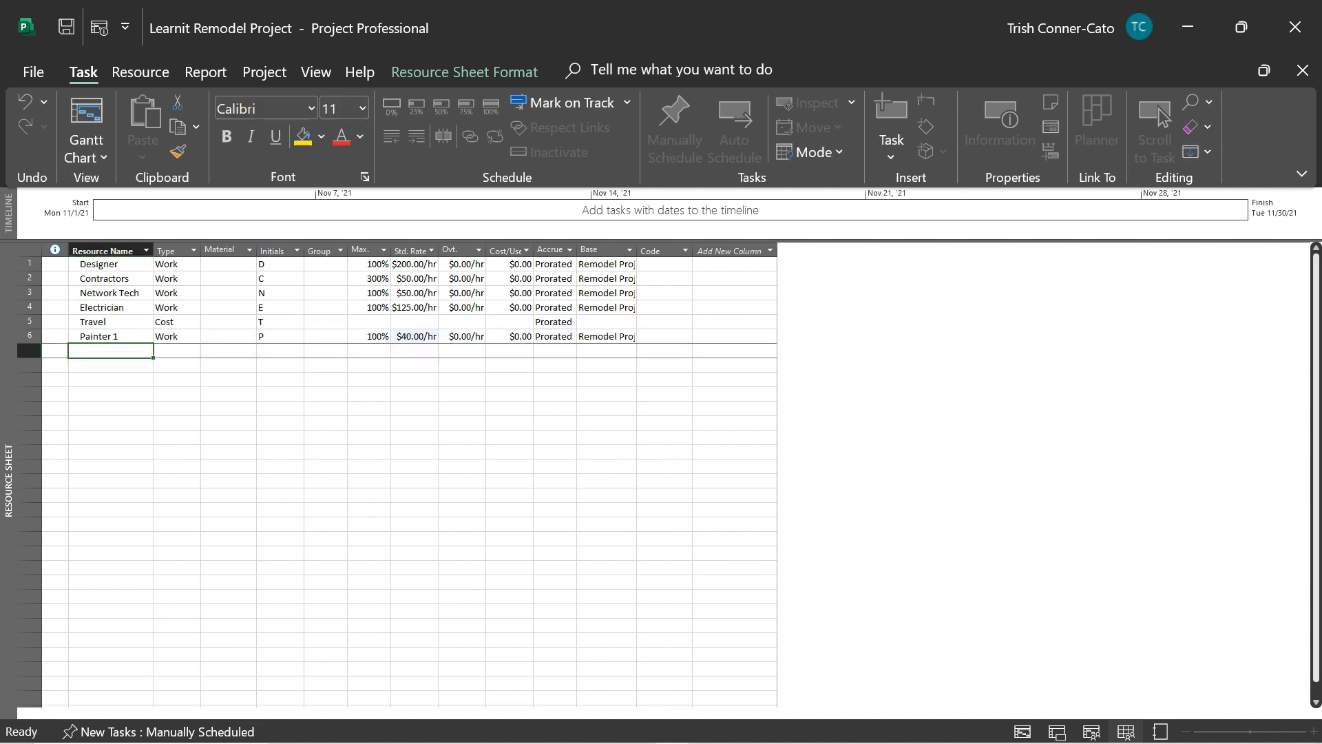
pyautogui.write('Painter 2')
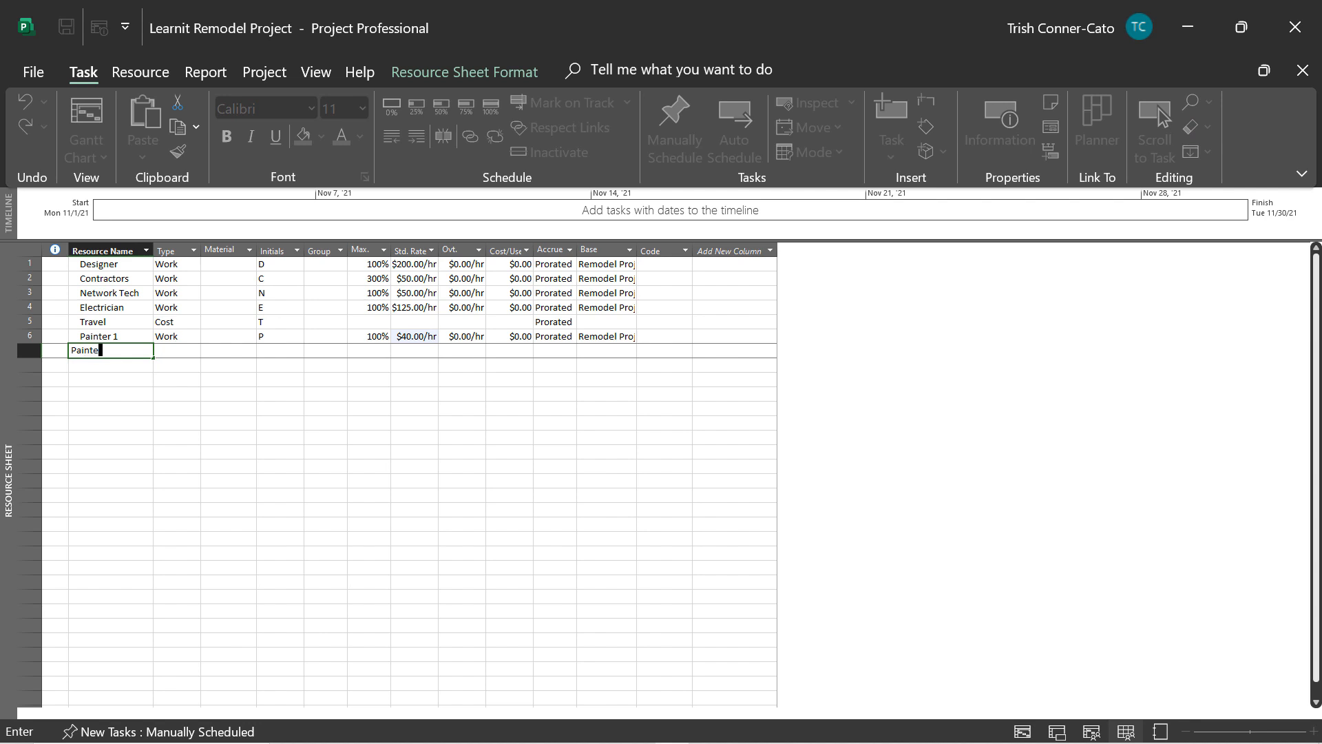
pyautogui.press('Tab')
pyautogui.press('Tab')
pyautogui.press('Tab')
pyautogui.press('Tab')
pyautogui.press('Tab')
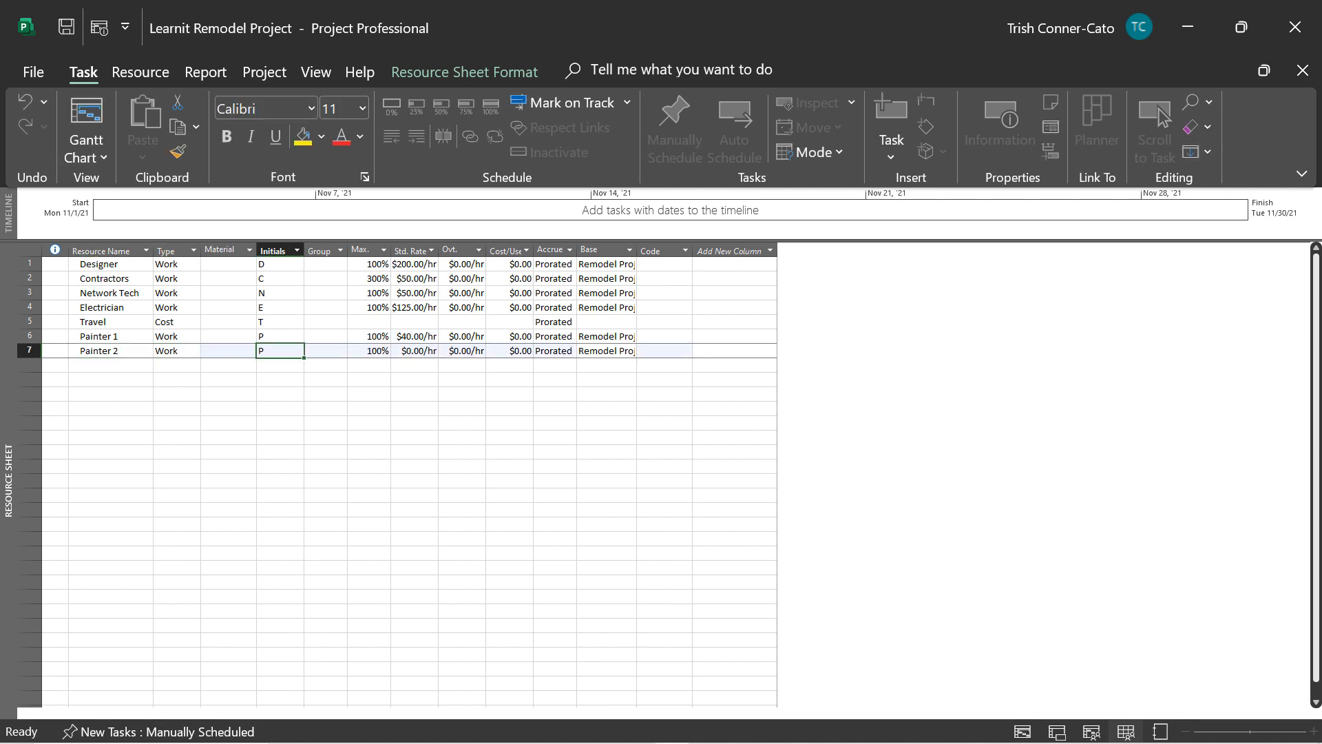
pyautogui.press('Tab')
pyautogui.write('3')
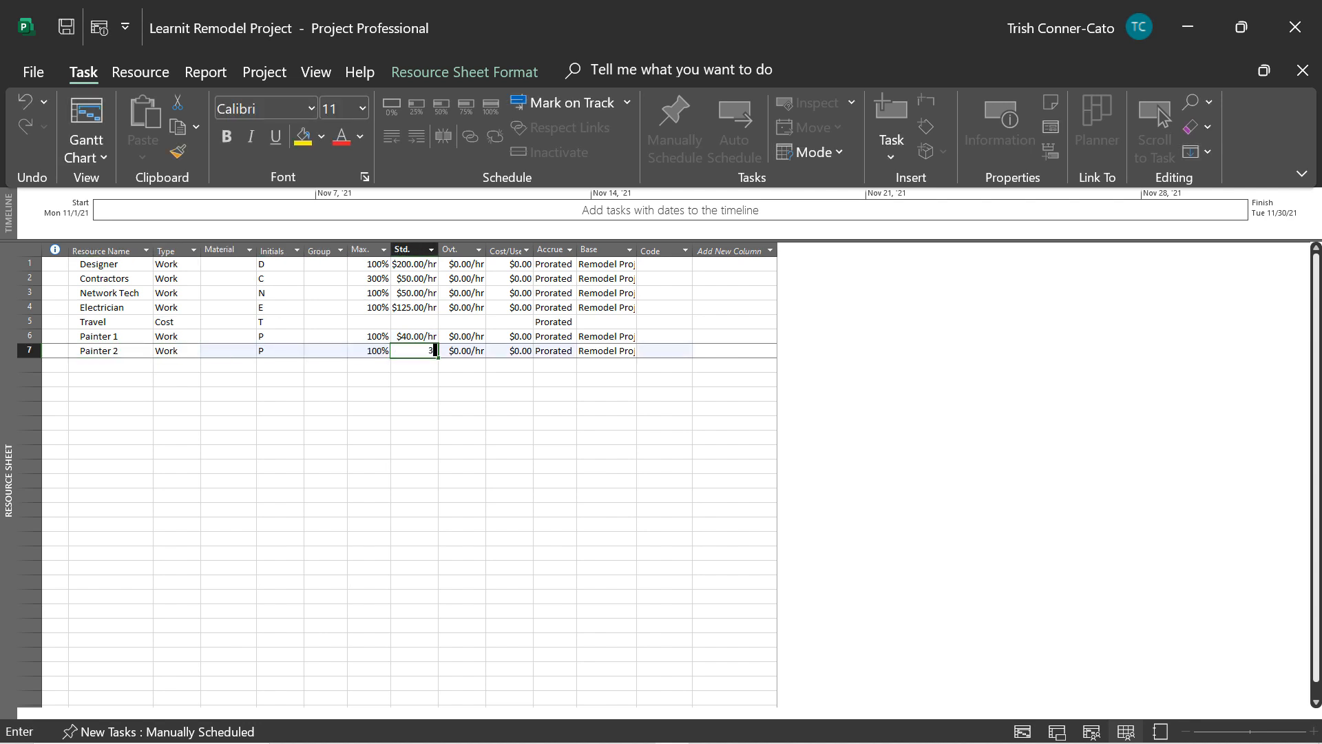
pyautogui.write('0.00/hr')
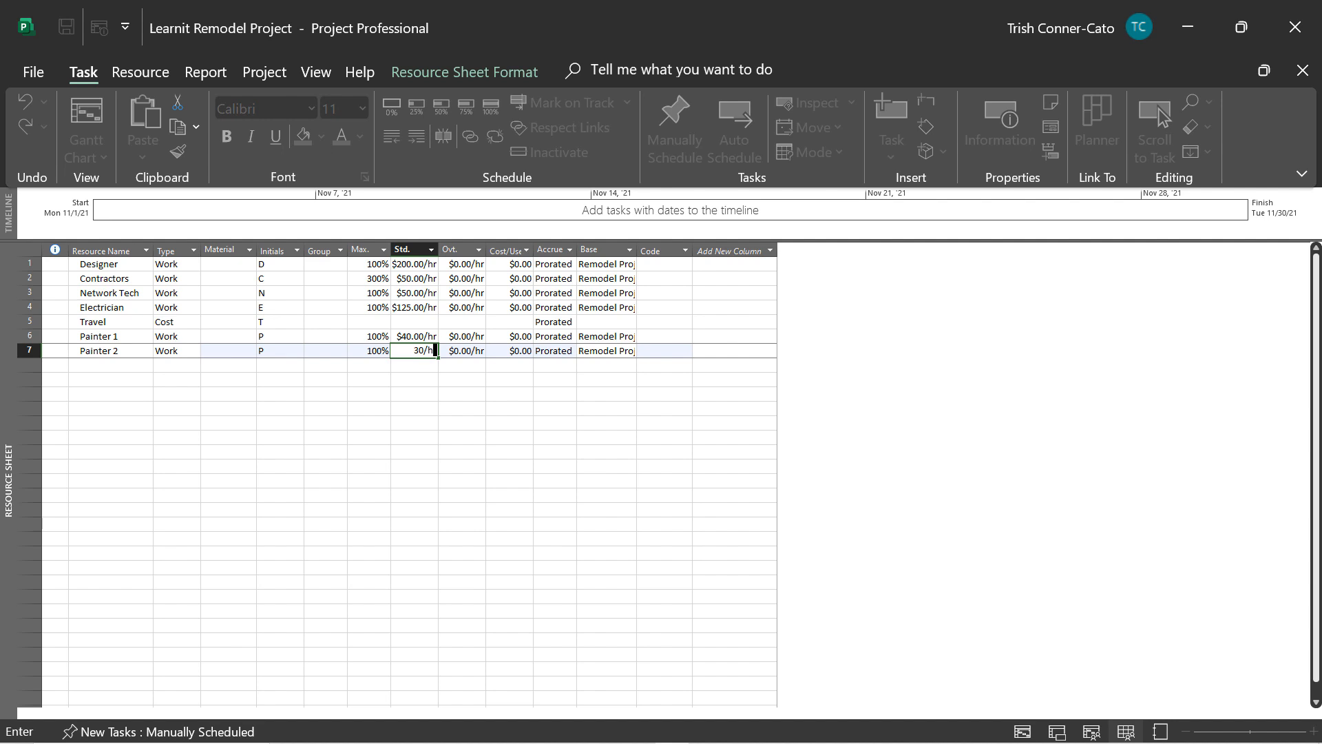
pyautogui.press('Return')
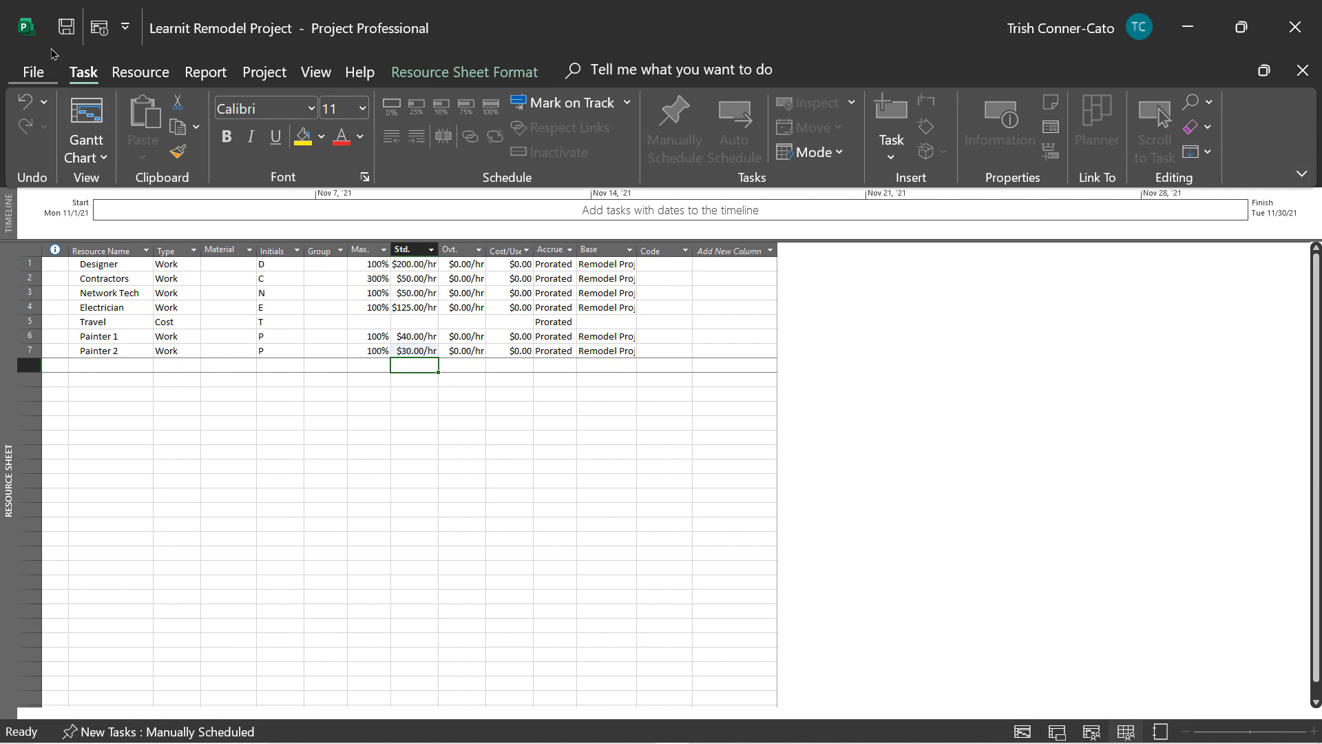
pyautogui.click(68, 28)
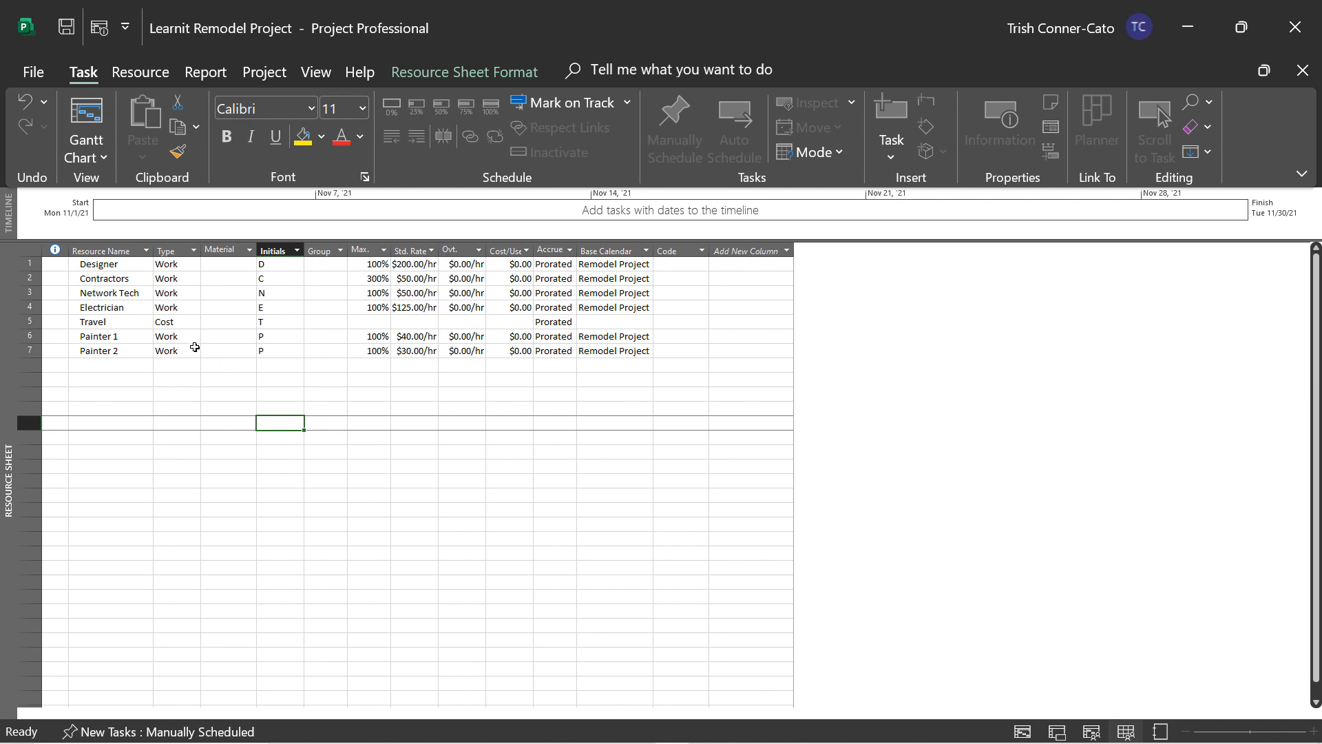
# Step: In the Electrician's resource calendar, add a working time exception named Not Available starting on November 19, 2021
pyautogui.doubleClick(125, 309)
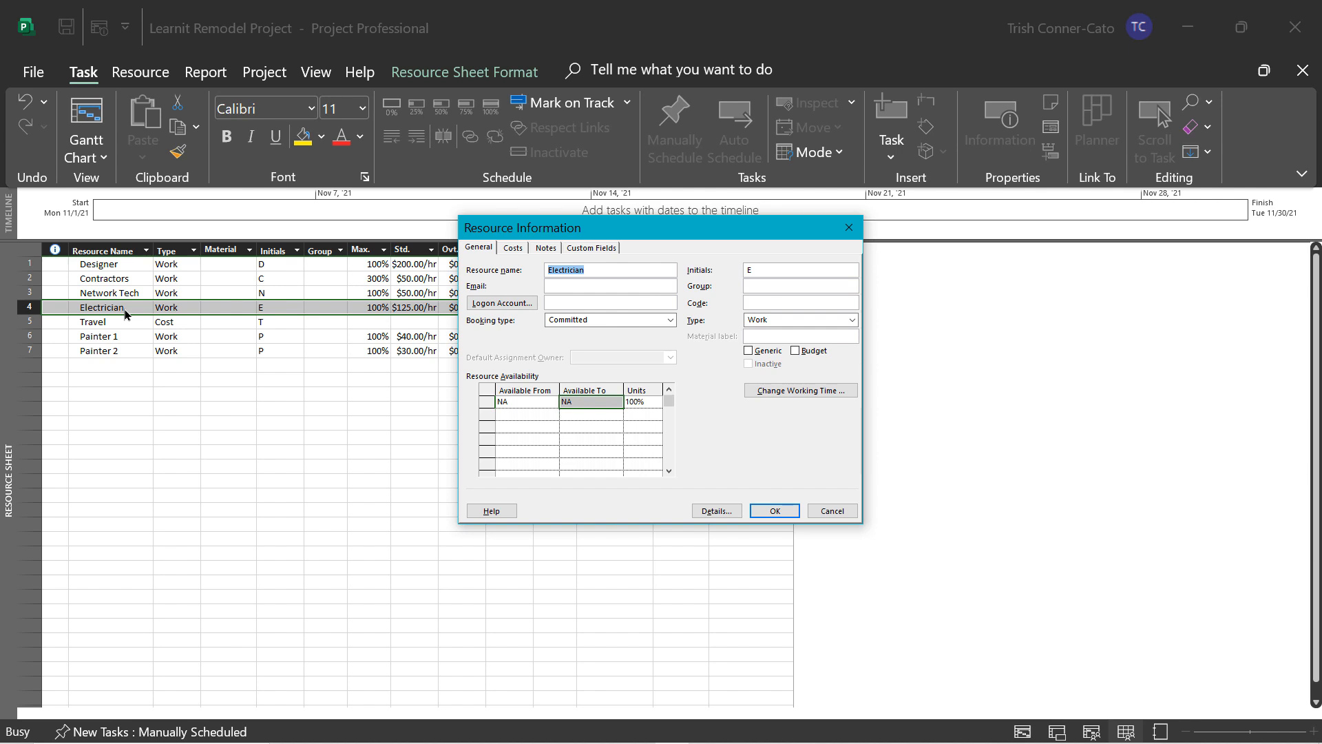
pyautogui.click(781, 397)
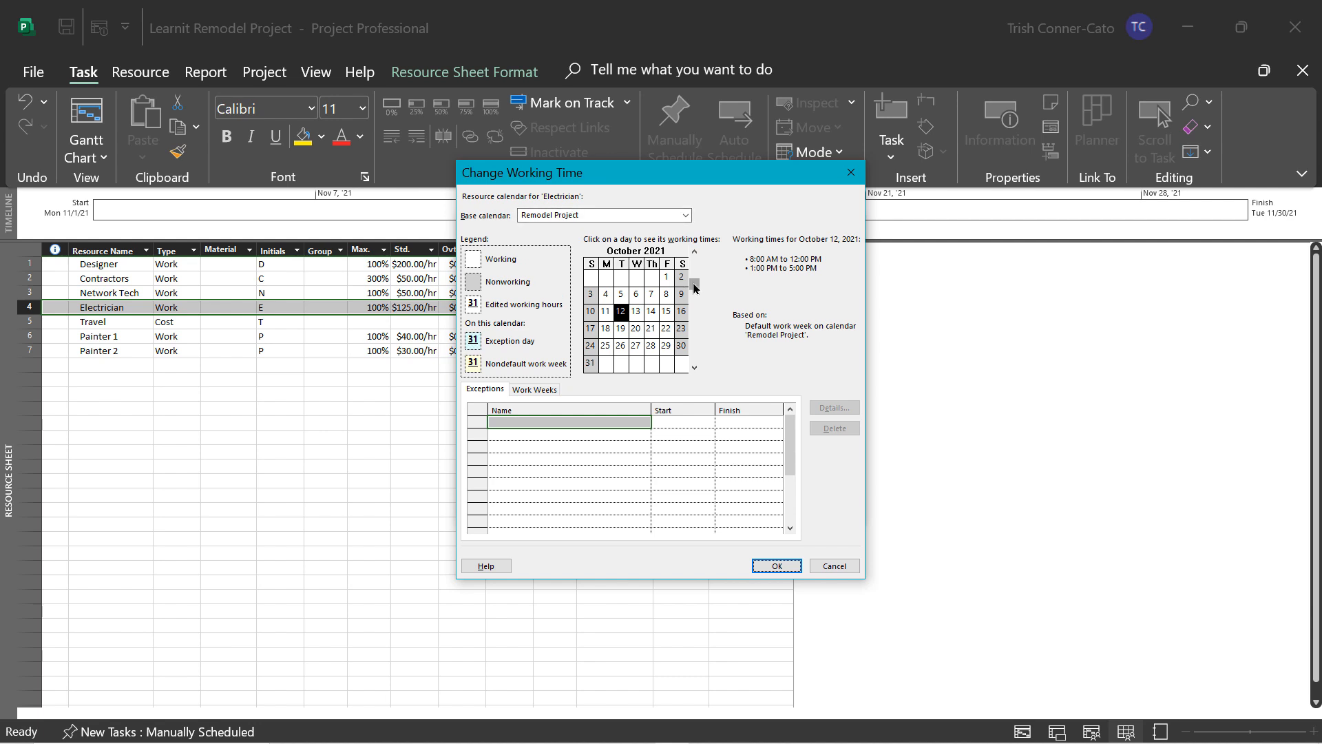
pyautogui.click(694, 369)
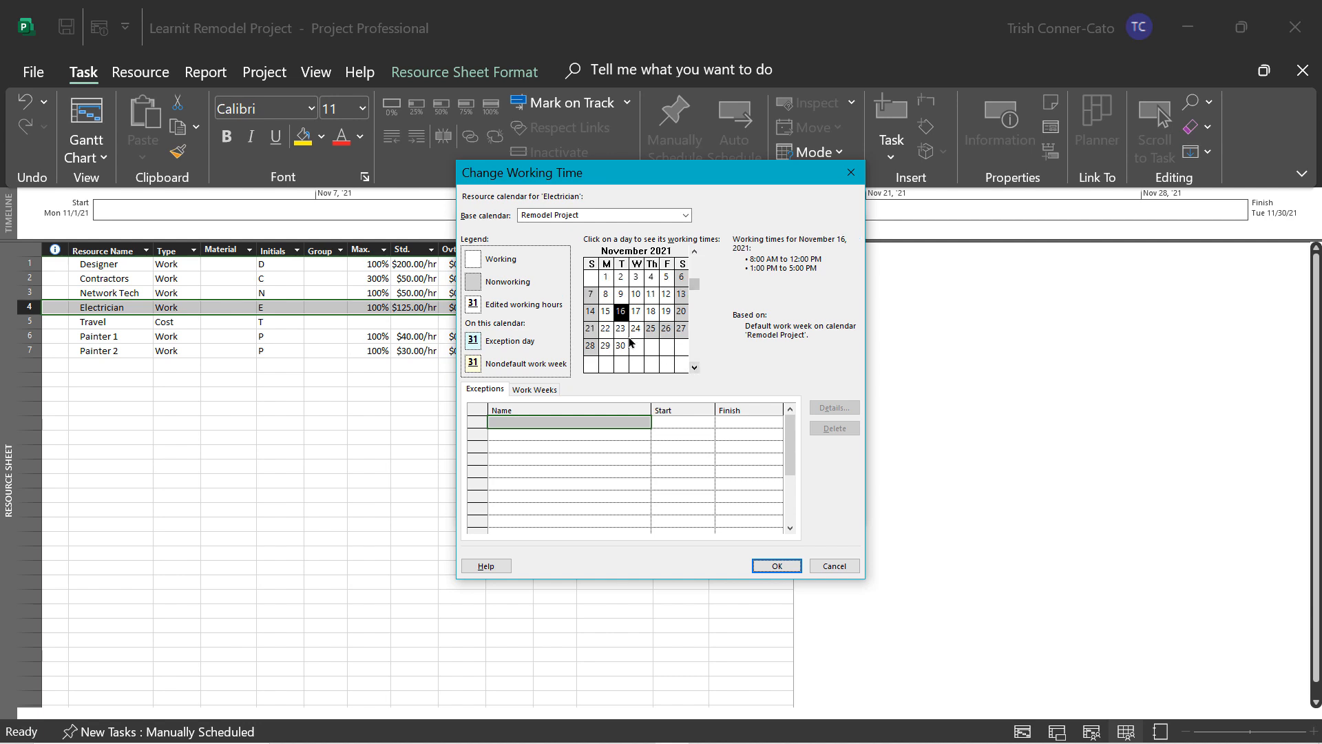
pyautogui.click(667, 312)
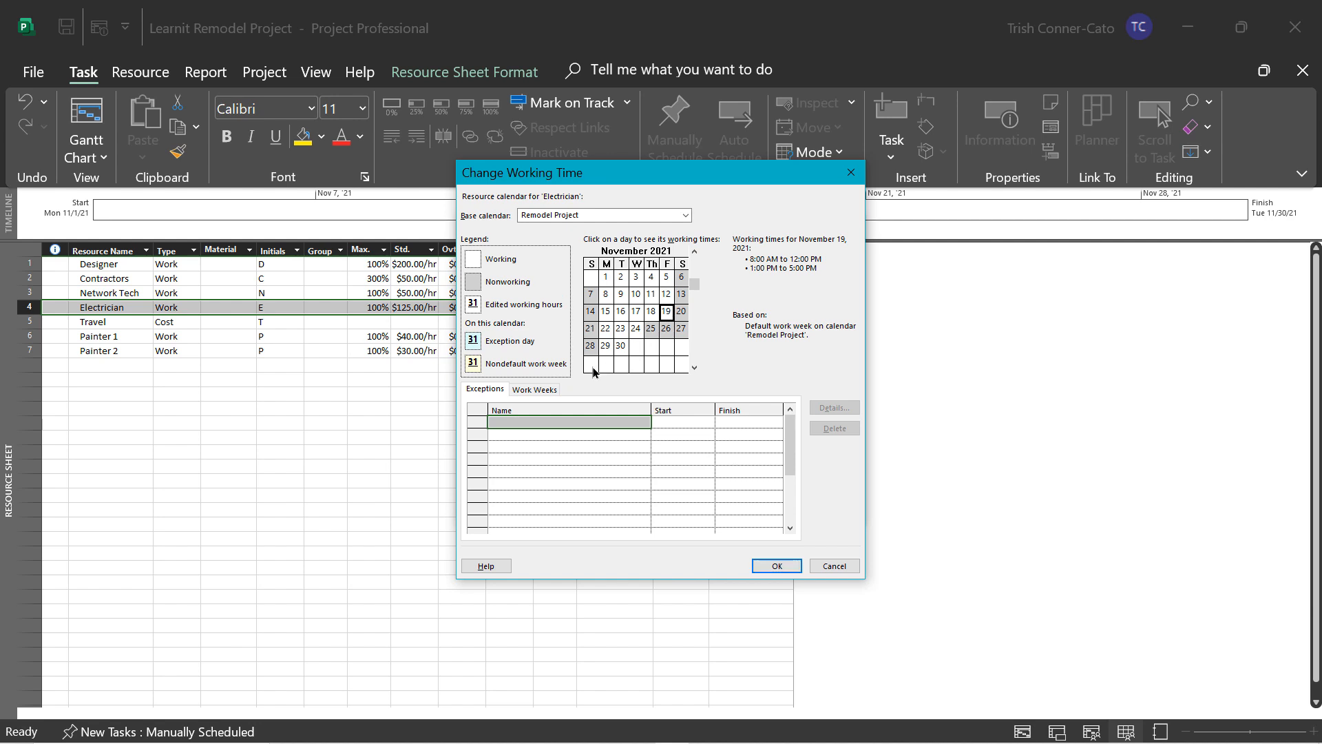
pyautogui.click(520, 423)
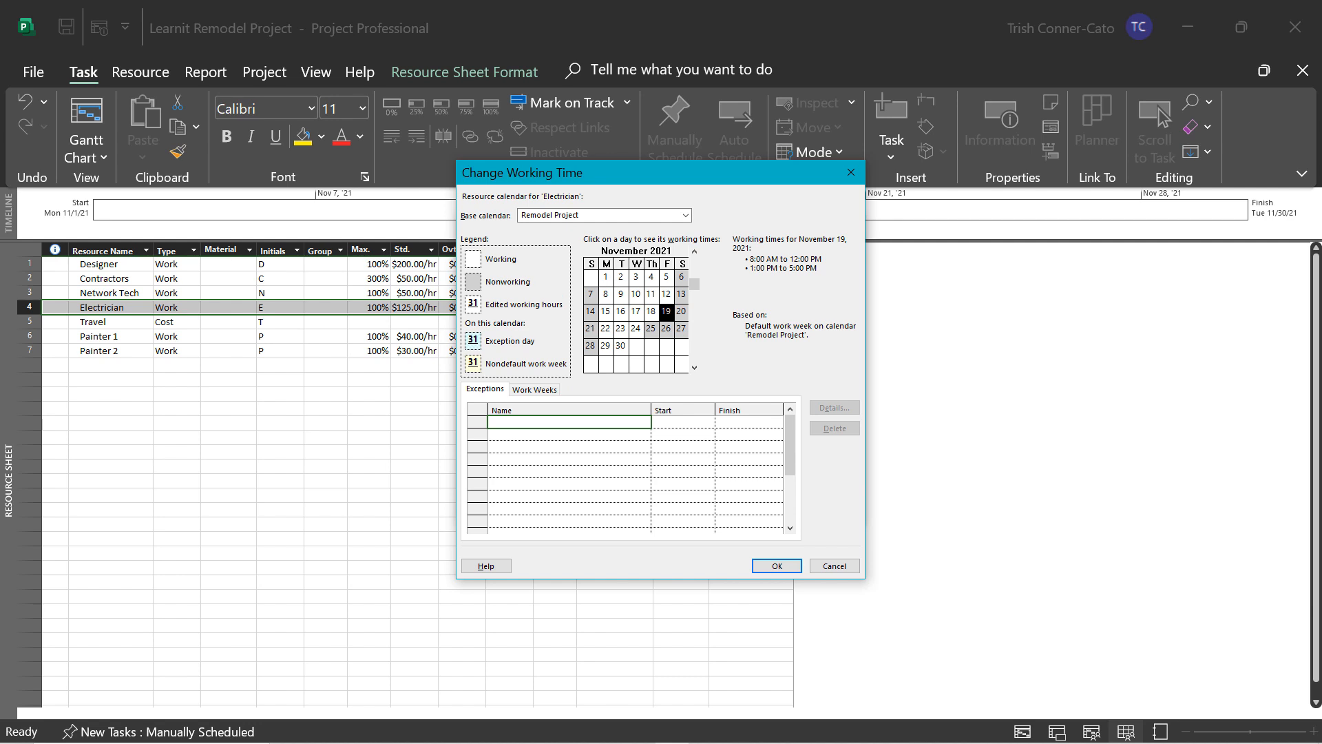
pyautogui.write('Not Available')
pyautogui.press('Return')
pyautogui.click(753, 422)
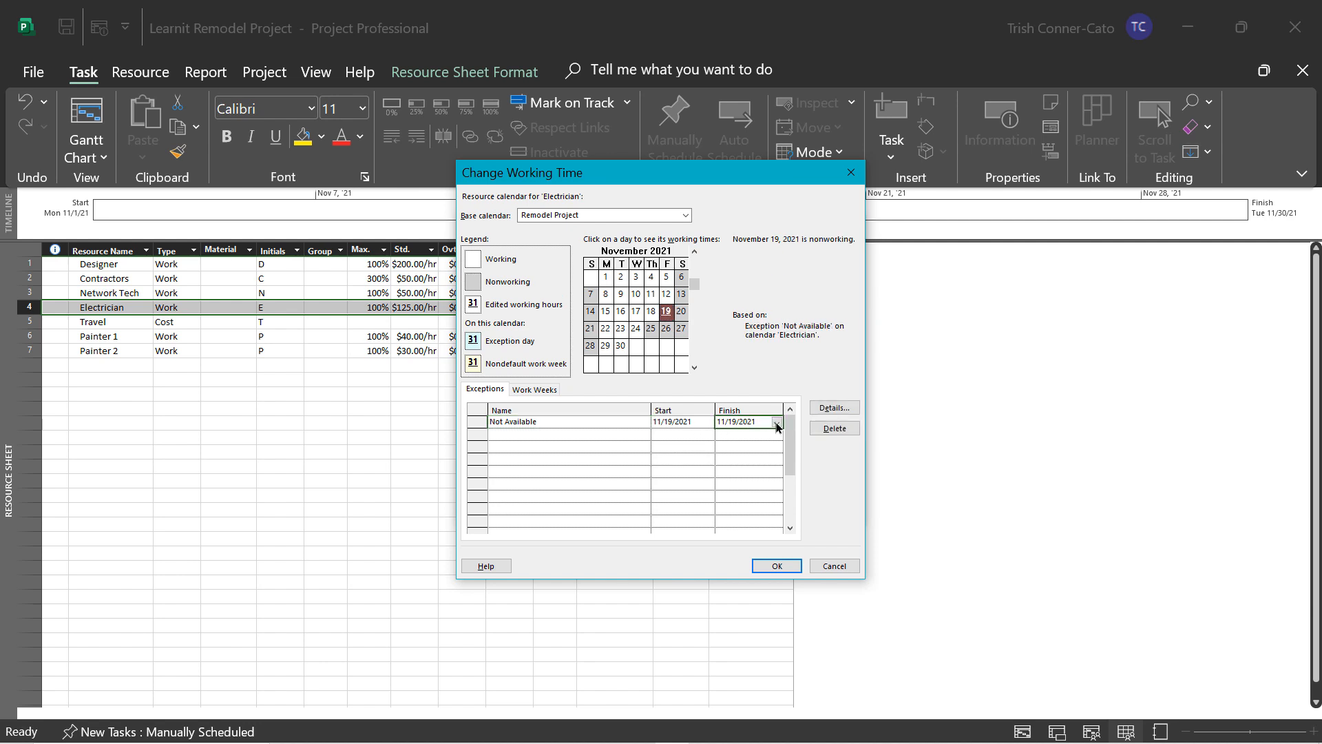
pyautogui.click(776, 423)
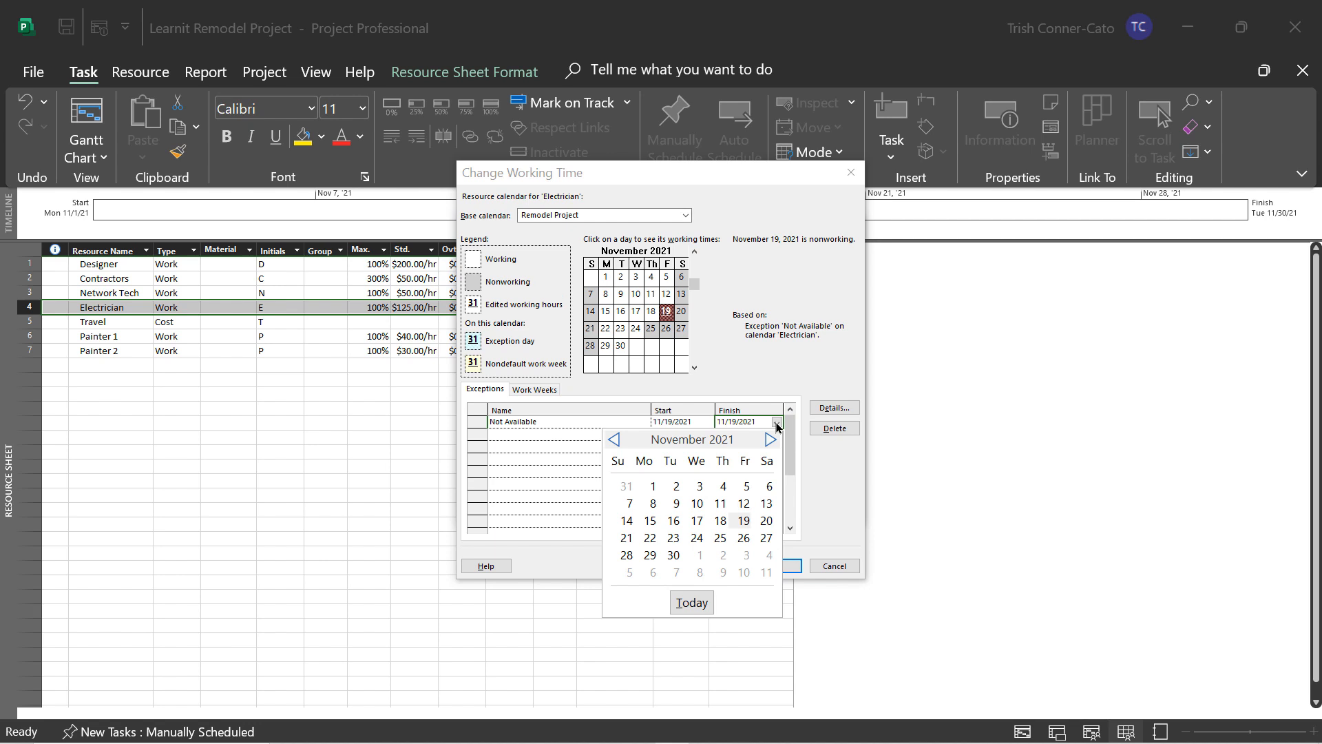
pyautogui.click(744, 538)
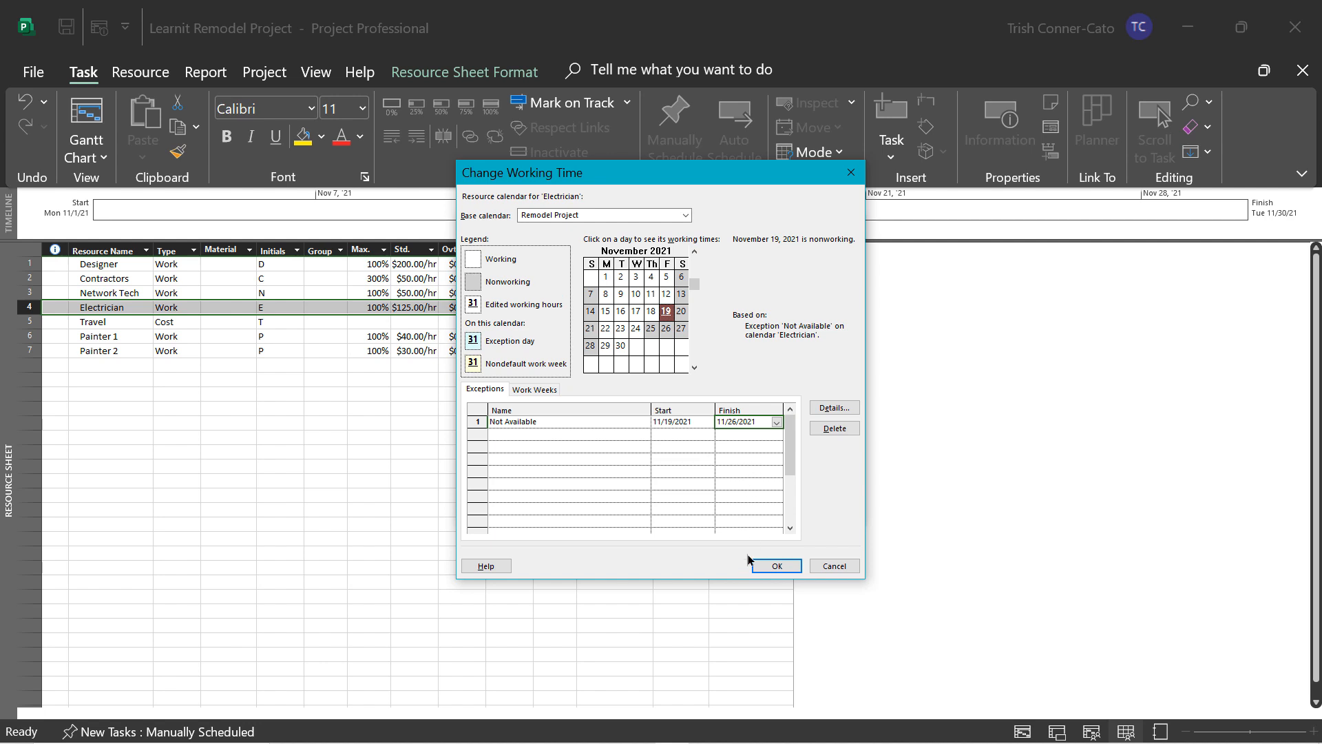
pyautogui.click(759, 572)
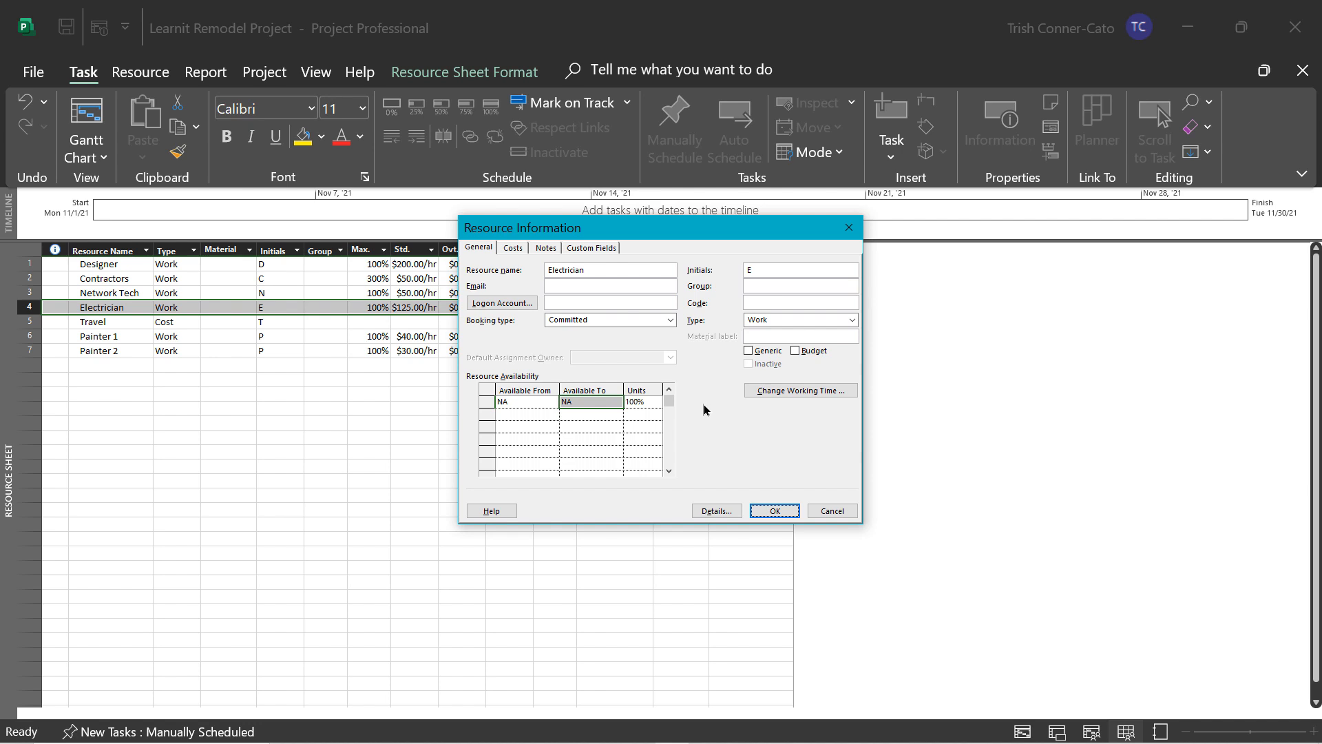
pyautogui.click(772, 511)
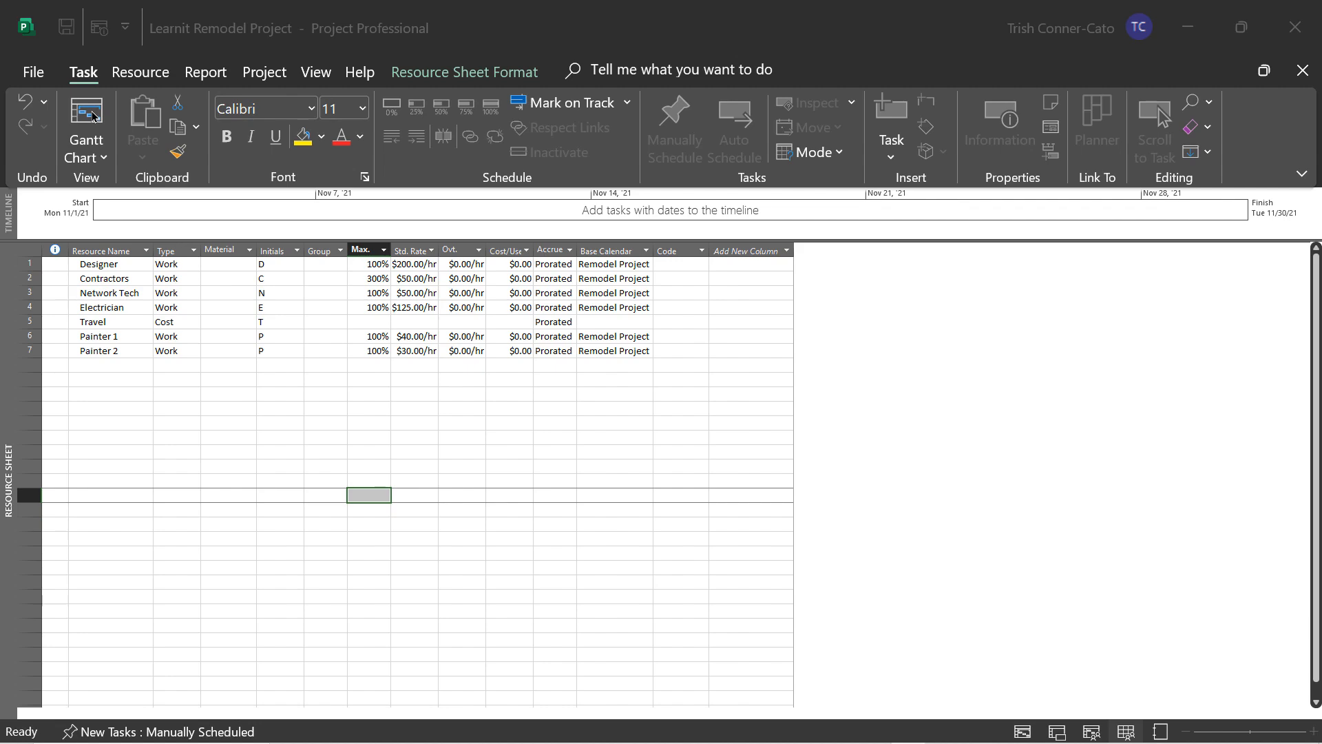
# Step: Switch to the Gantt Chart view and widen the task table to fully show the Resource Names column
pyautogui.rightClick(5, 434)
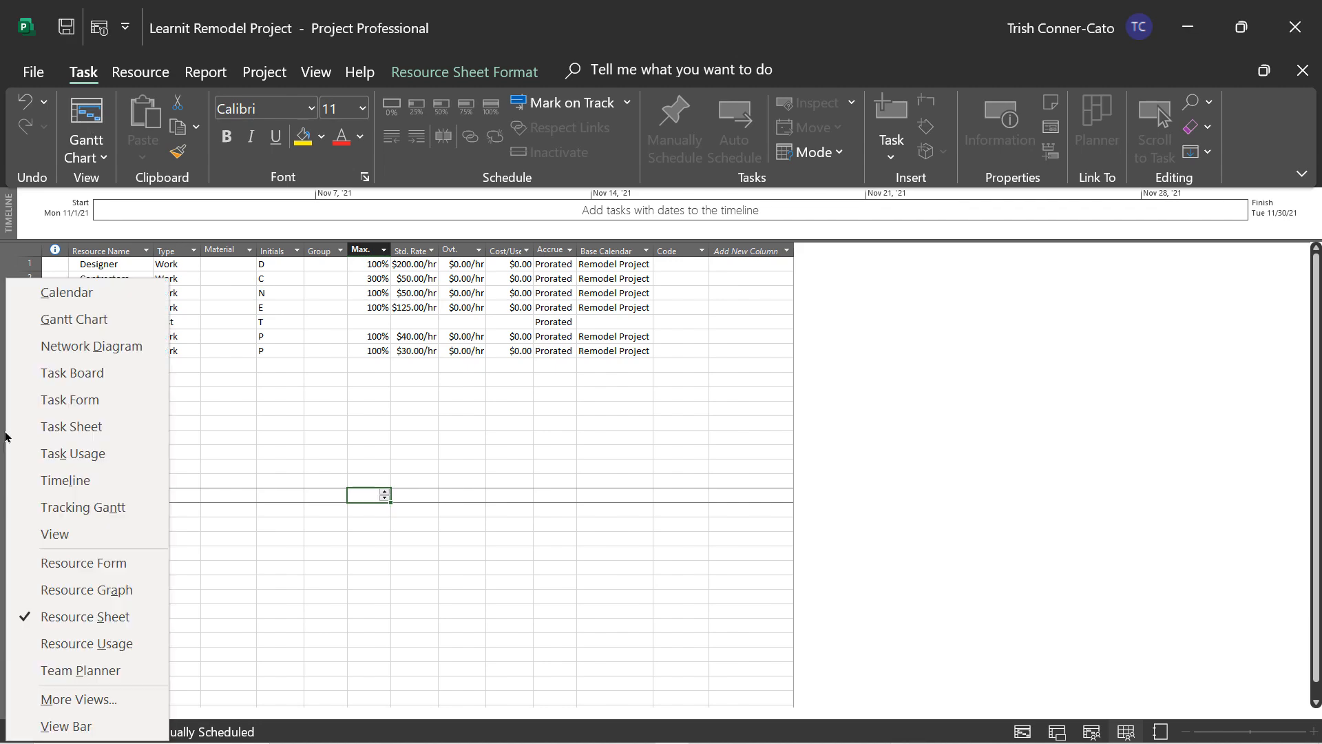
pyautogui.click(133, 318)
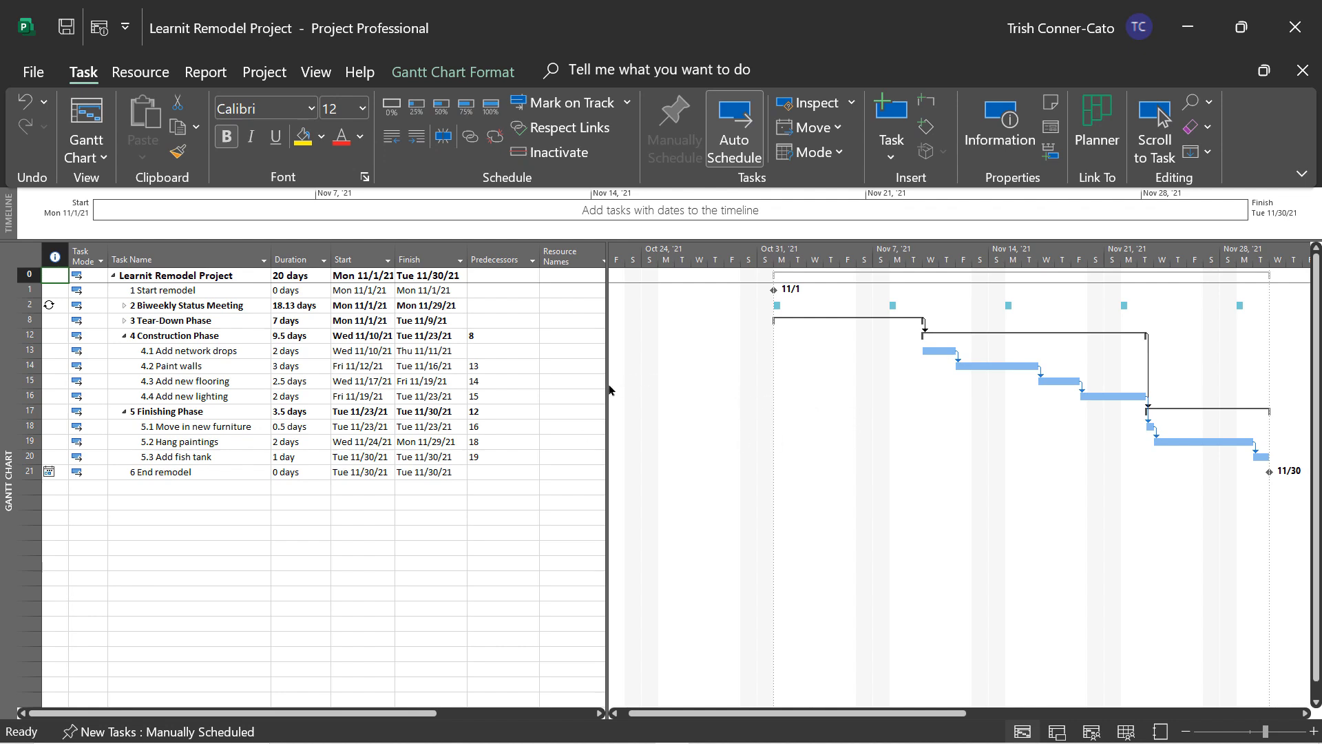
pyautogui.moveTo(610, 384); pyautogui.dragTo(618, 446)
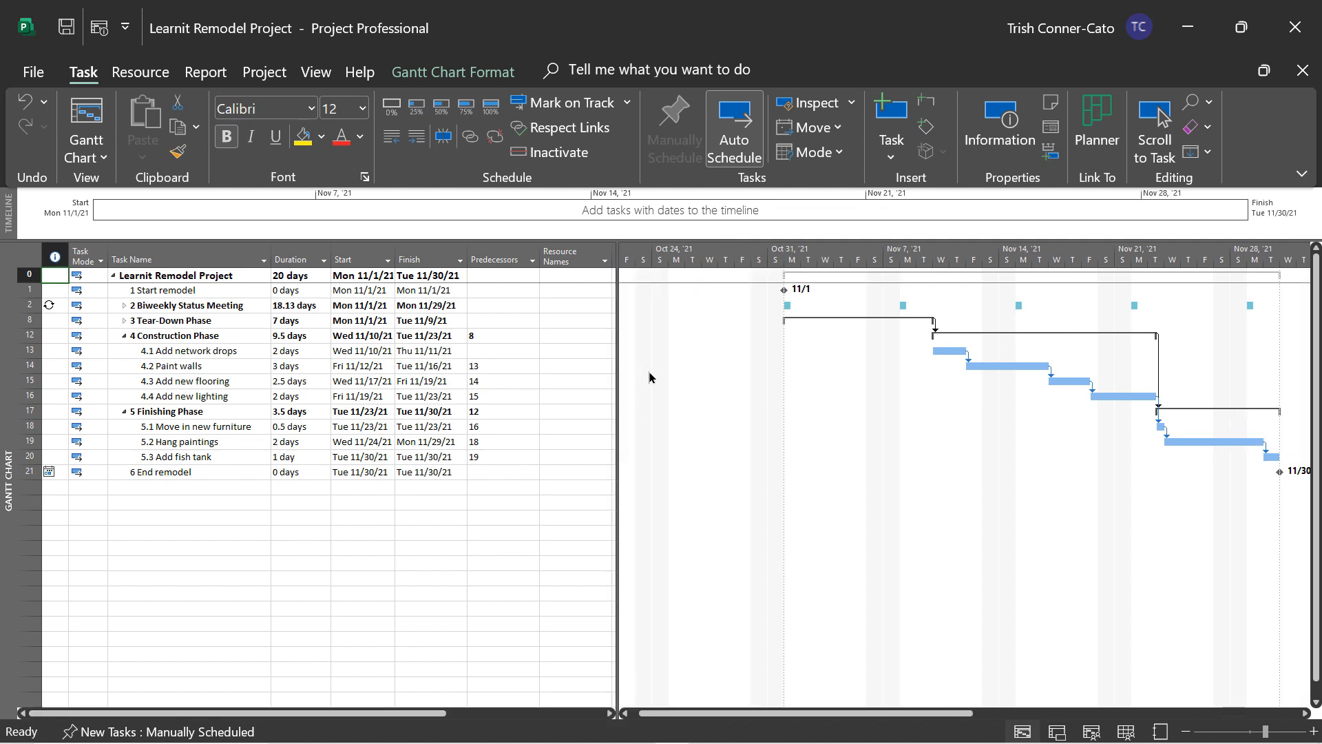
# Step: Expand the Biweekly Status Meeting task and assign Contractors and Designer to Biweekly Status Meeting 1
pyautogui.click(122, 306)
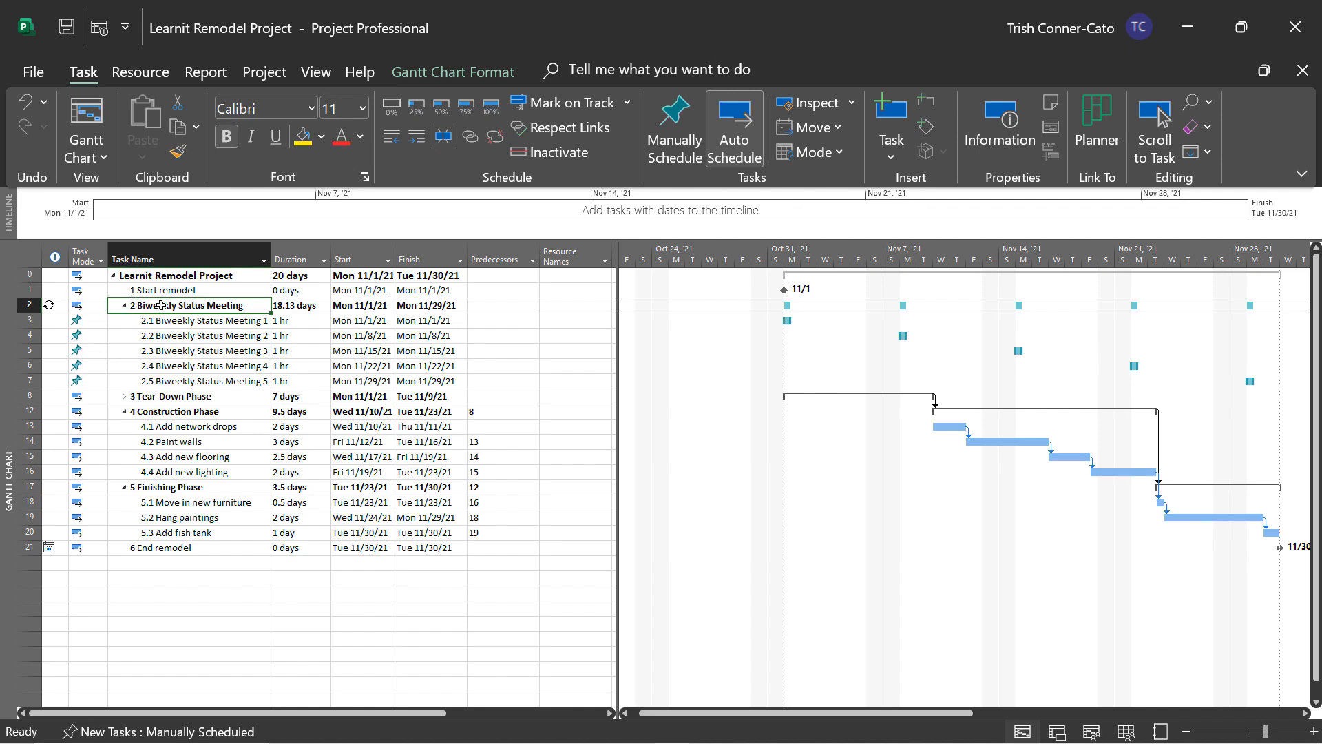
pyautogui.click(180, 323)
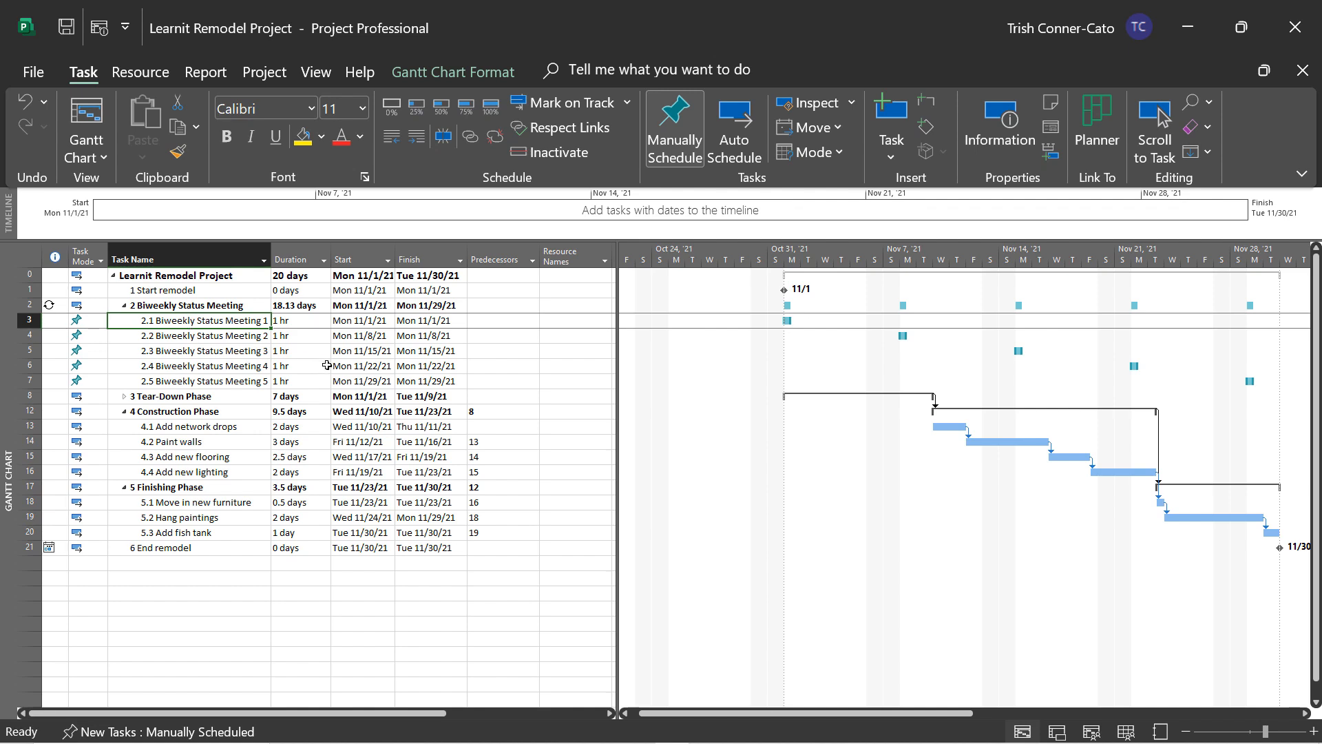
pyautogui.click(562, 324)
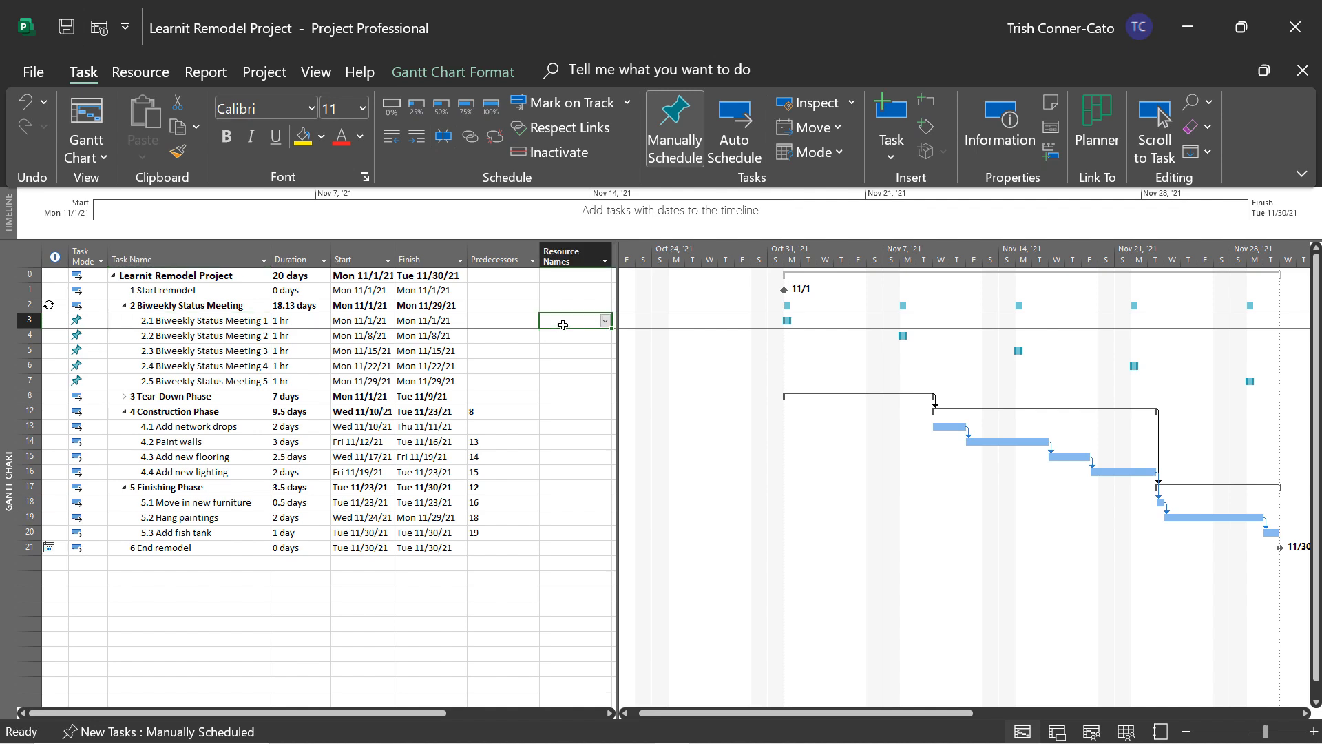
pyautogui.click(605, 321)
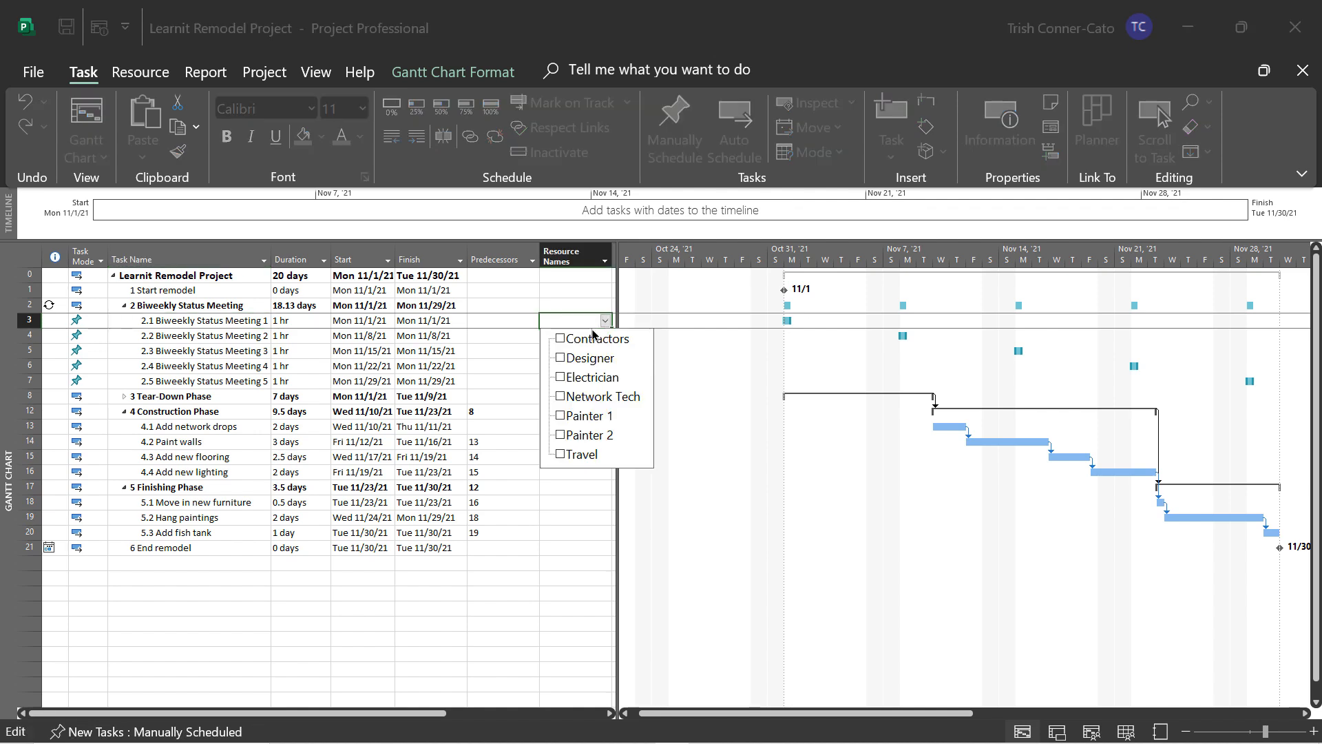
pyautogui.click(559, 340)
pyautogui.click(559, 359)
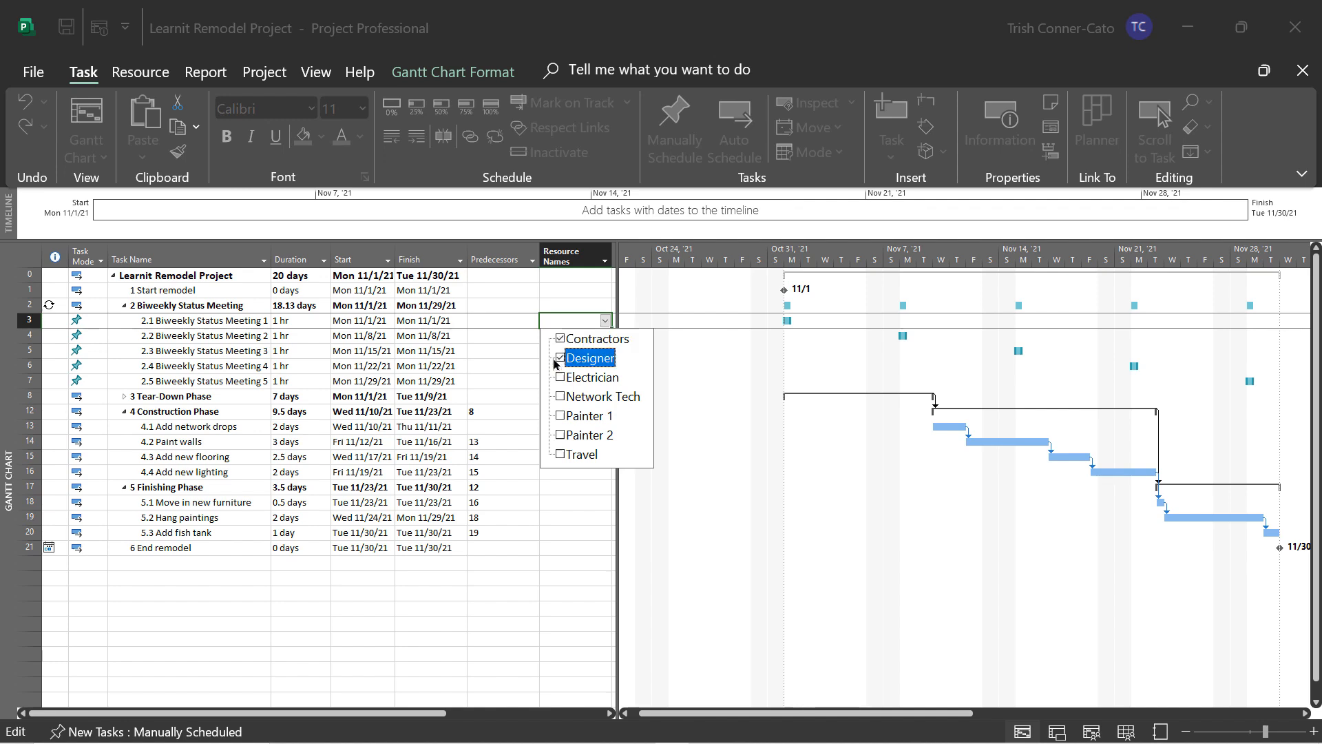
pyautogui.click(521, 398)
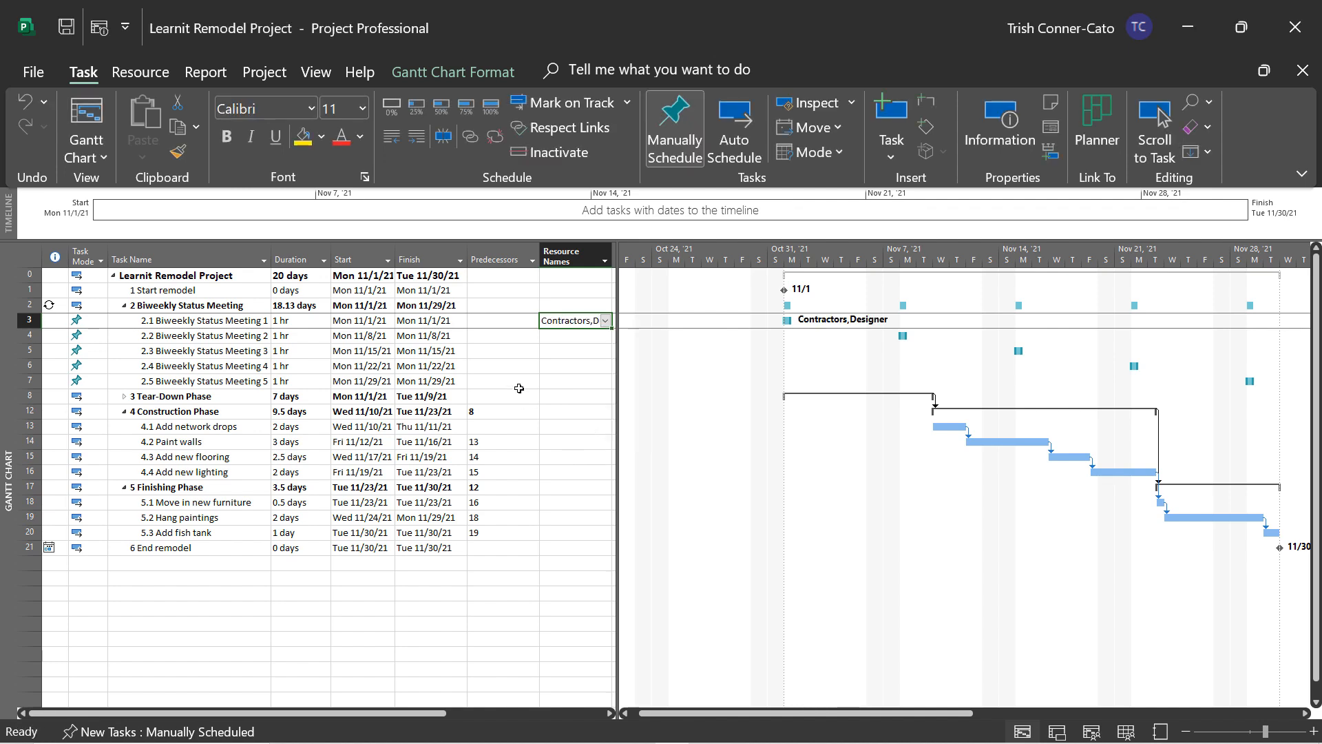
# Step: Assign the Contractors and Designer resources to Biweekly Status Meeting 2
pyautogui.click(563, 339)
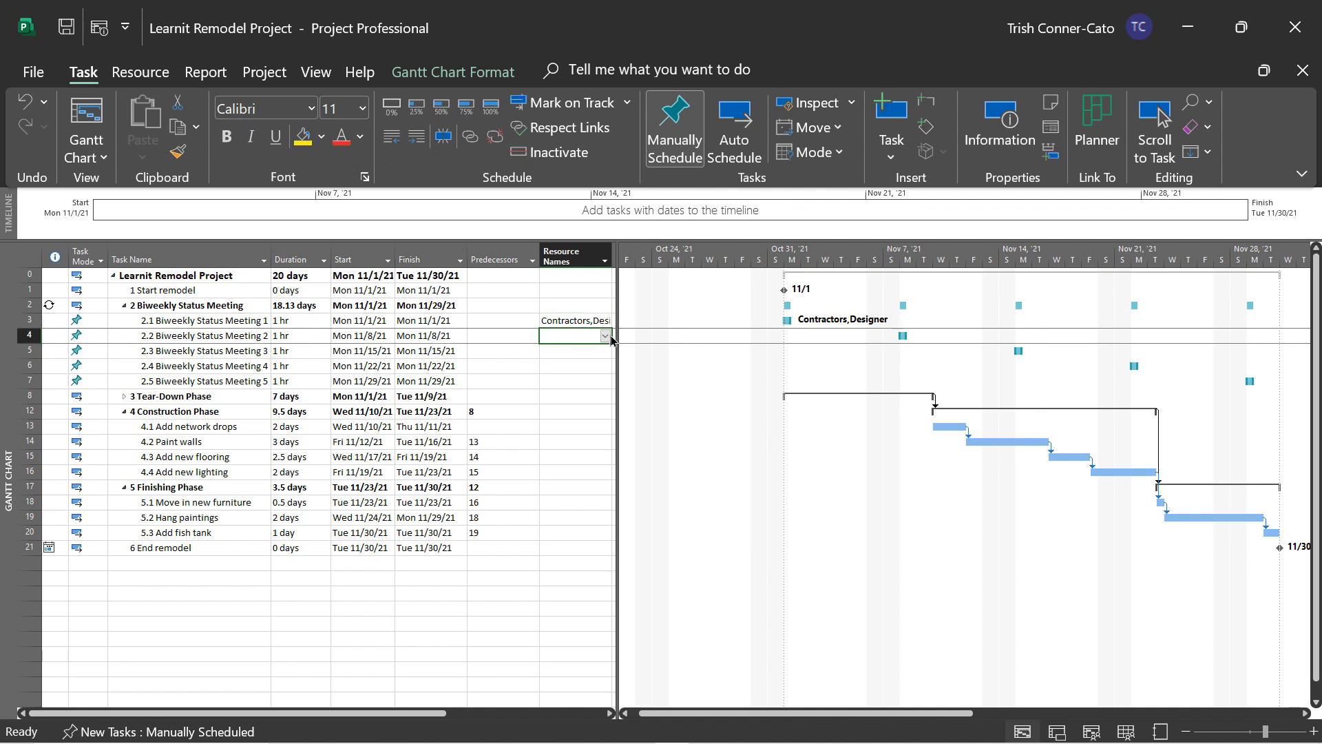
pyautogui.click(607, 337)
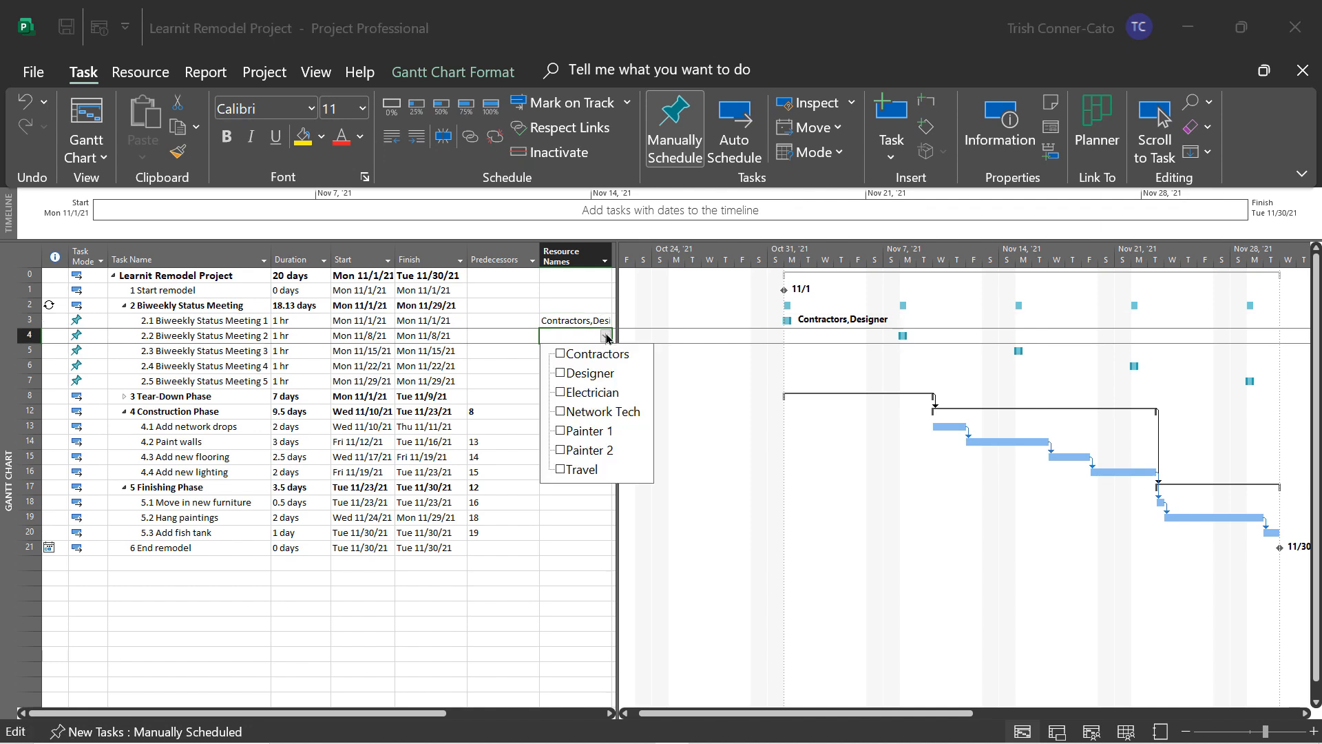
pyautogui.click(561, 354)
pyautogui.click(560, 374)
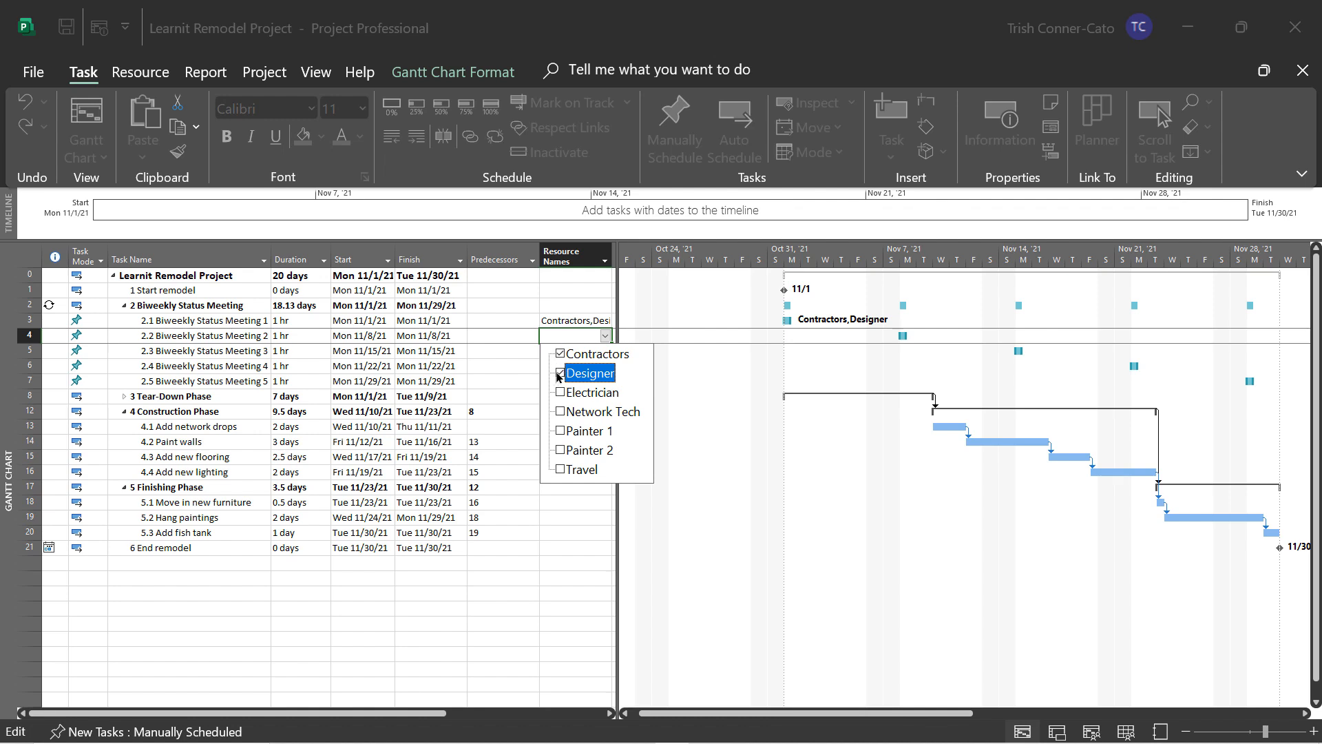
pyautogui.click(554, 511)
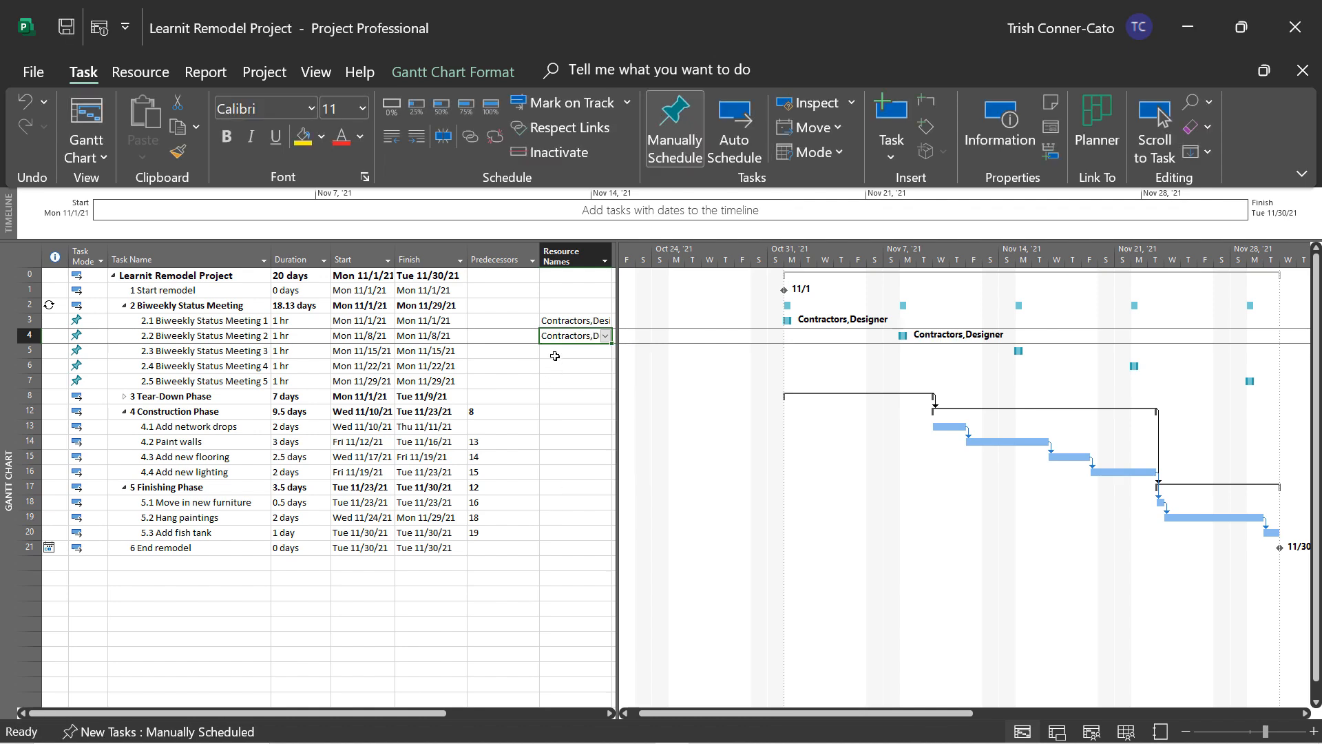
# Step: Assign the Contractors and Designer resources to Biweekly Status Meeting 3
pyautogui.click(555, 352)
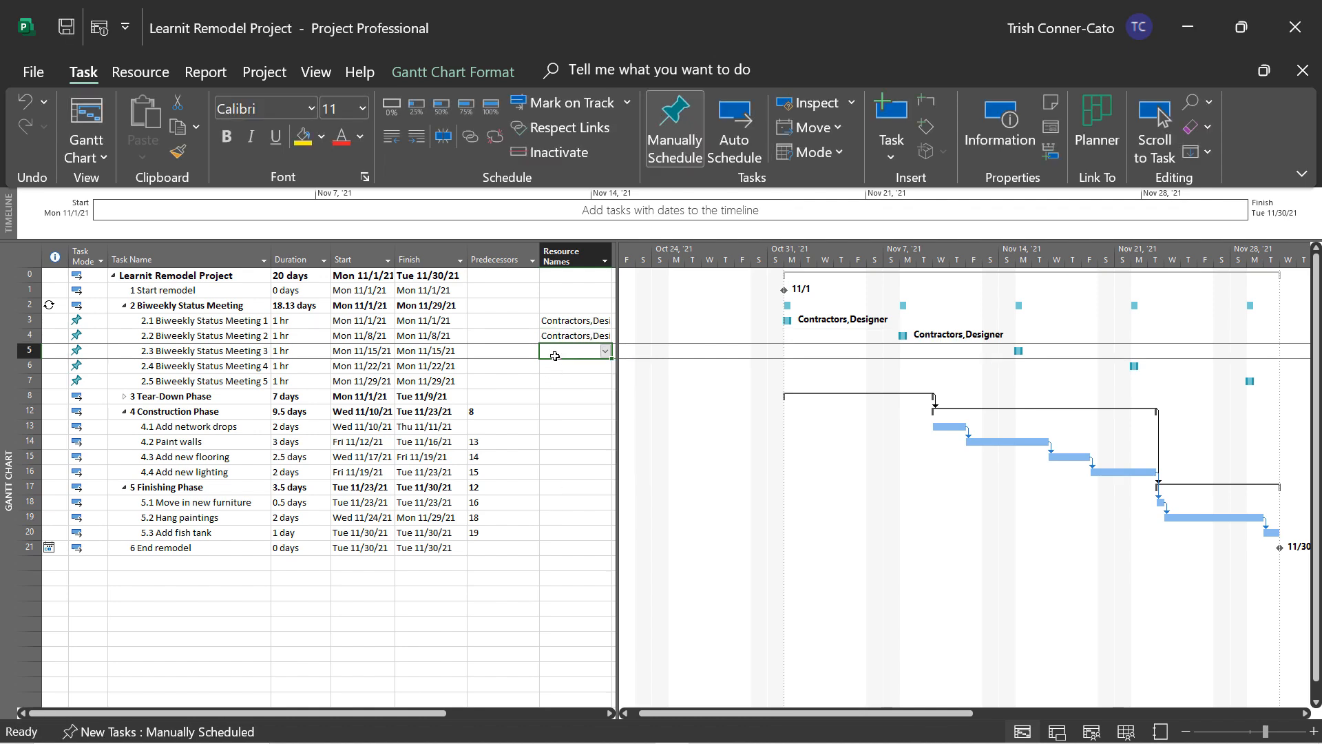
pyautogui.click(605, 352)
pyautogui.click(560, 369)
pyautogui.click(560, 388)
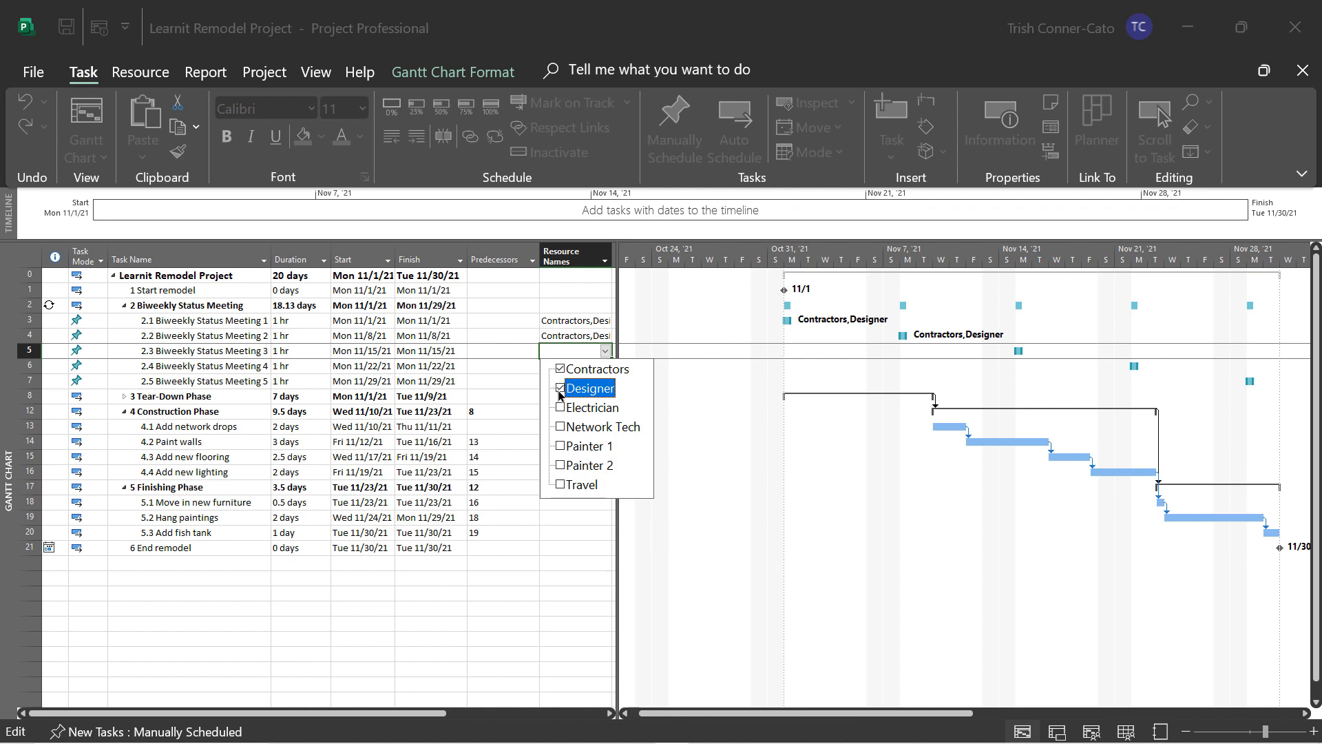
pyautogui.click(563, 529)
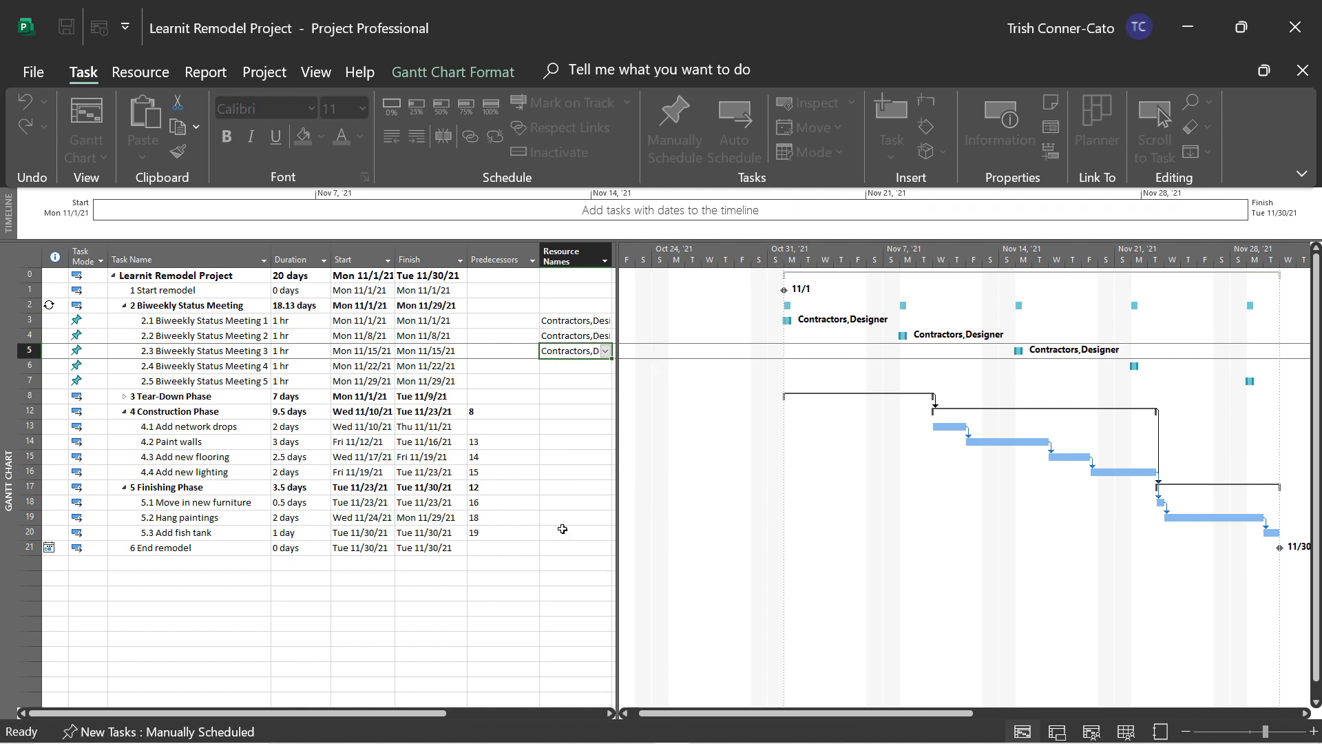
# Step: Assign the Contractors and Designer resources to Biweekly Status Meeting 4
pyautogui.click(586, 370)
pyautogui.click(604, 367)
pyautogui.click(560, 384)
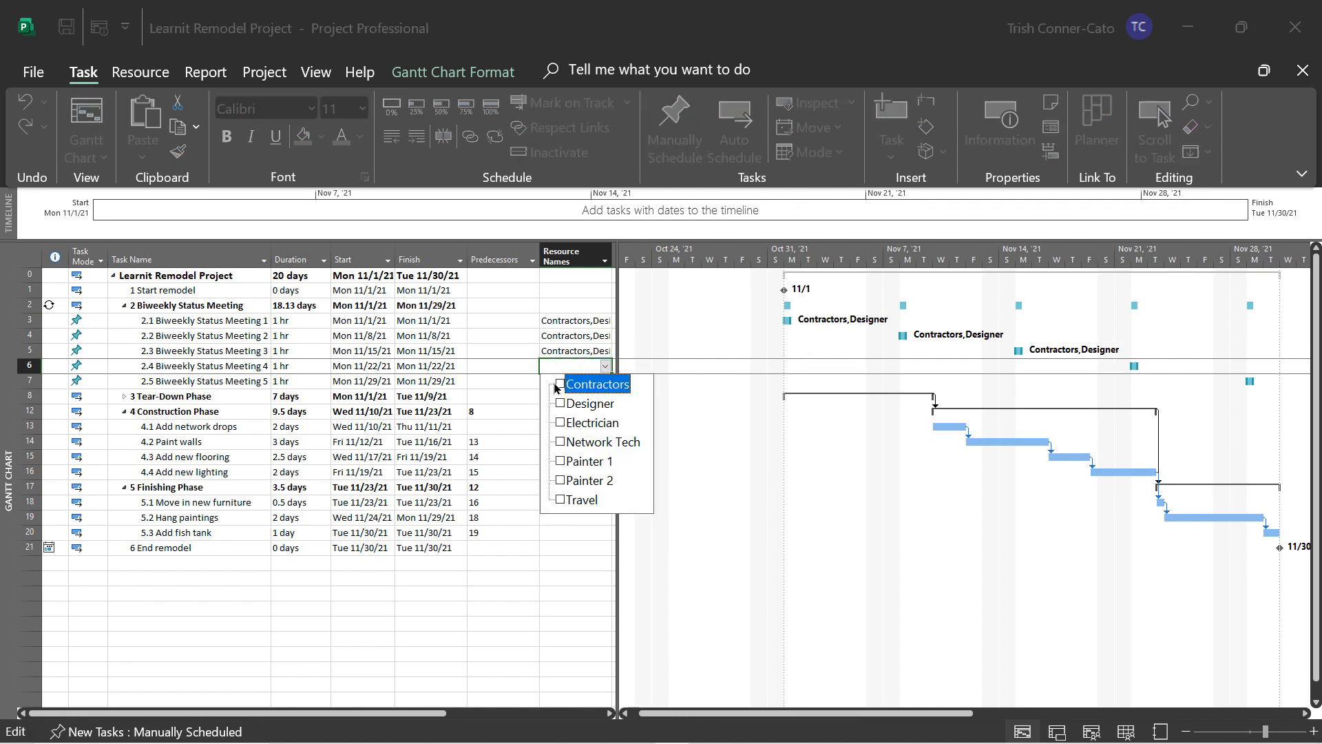
pyautogui.click(560, 403)
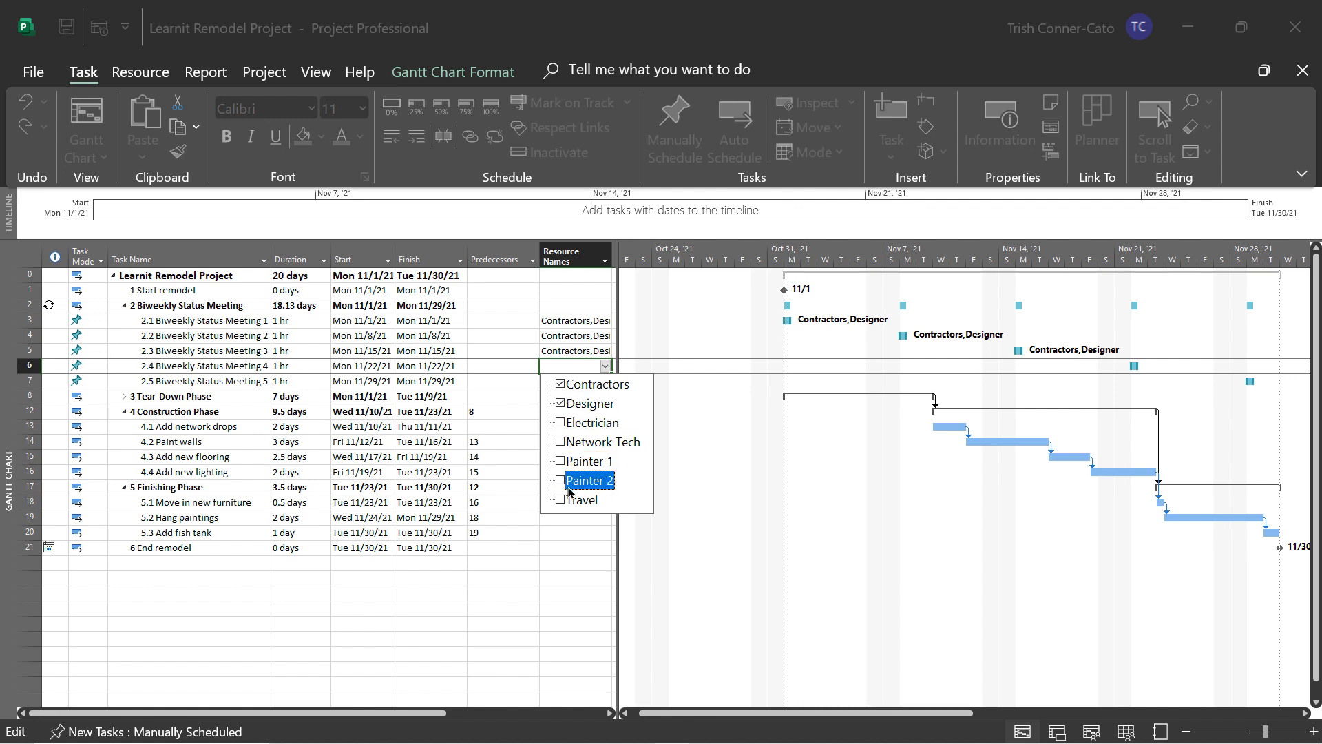
pyautogui.click(569, 534)
# Step: Assign Contractors and Designer to Biweekly Status Meeting 5, and collapse the Biweekly Status Meeting task
pyautogui.click(575, 383)
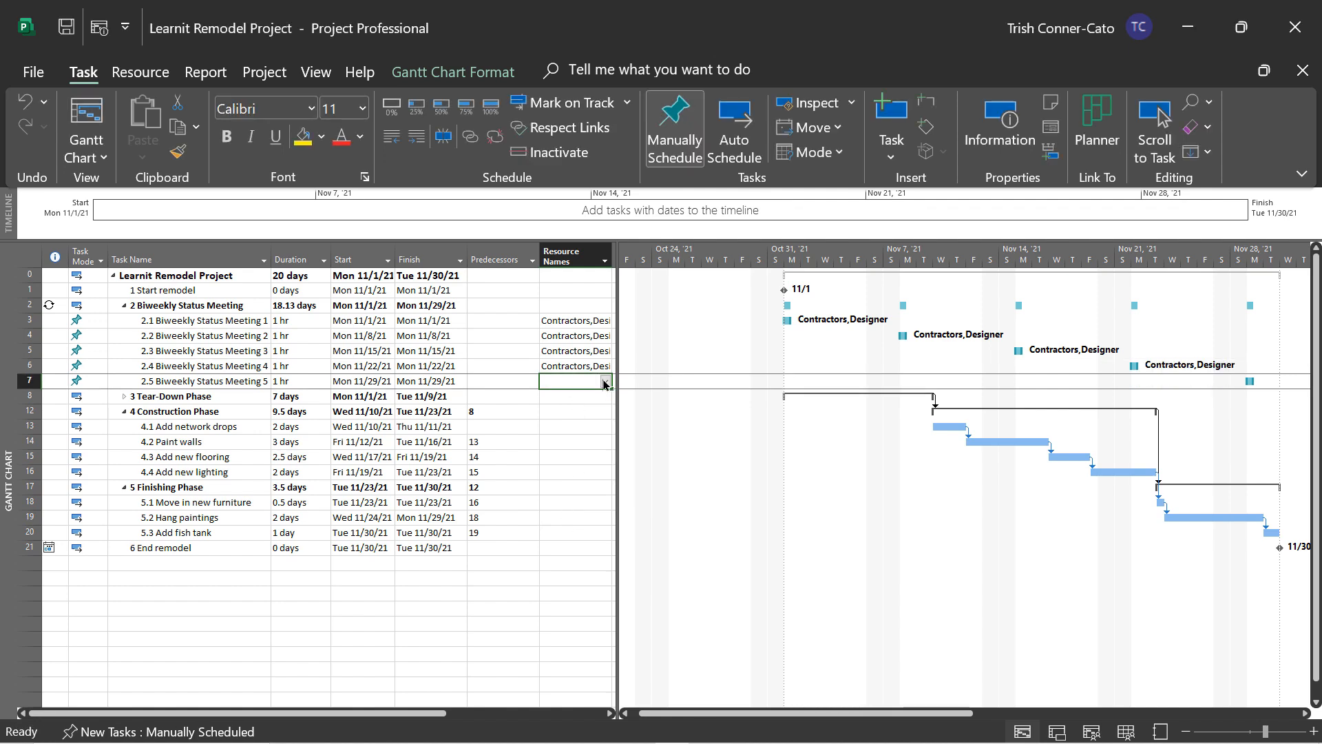
pyautogui.click(604, 381)
pyautogui.click(560, 401)
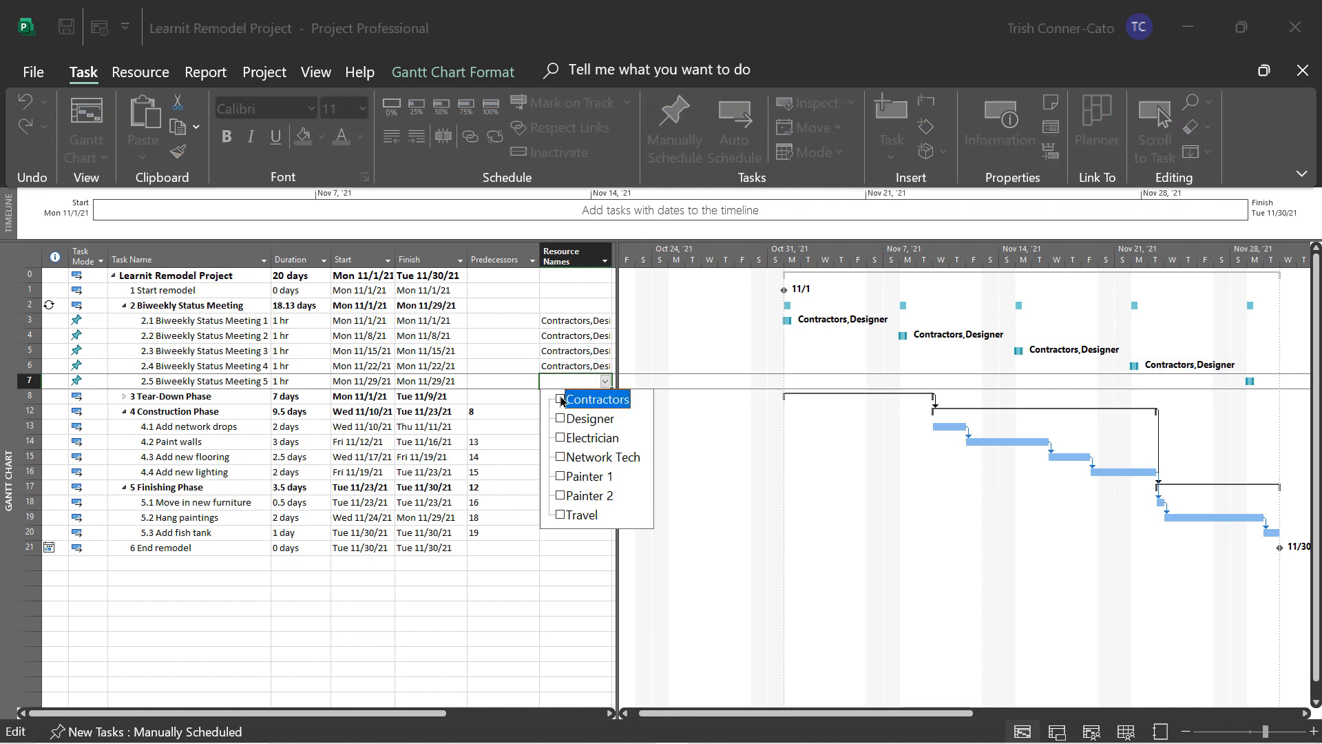
pyautogui.click(560, 419)
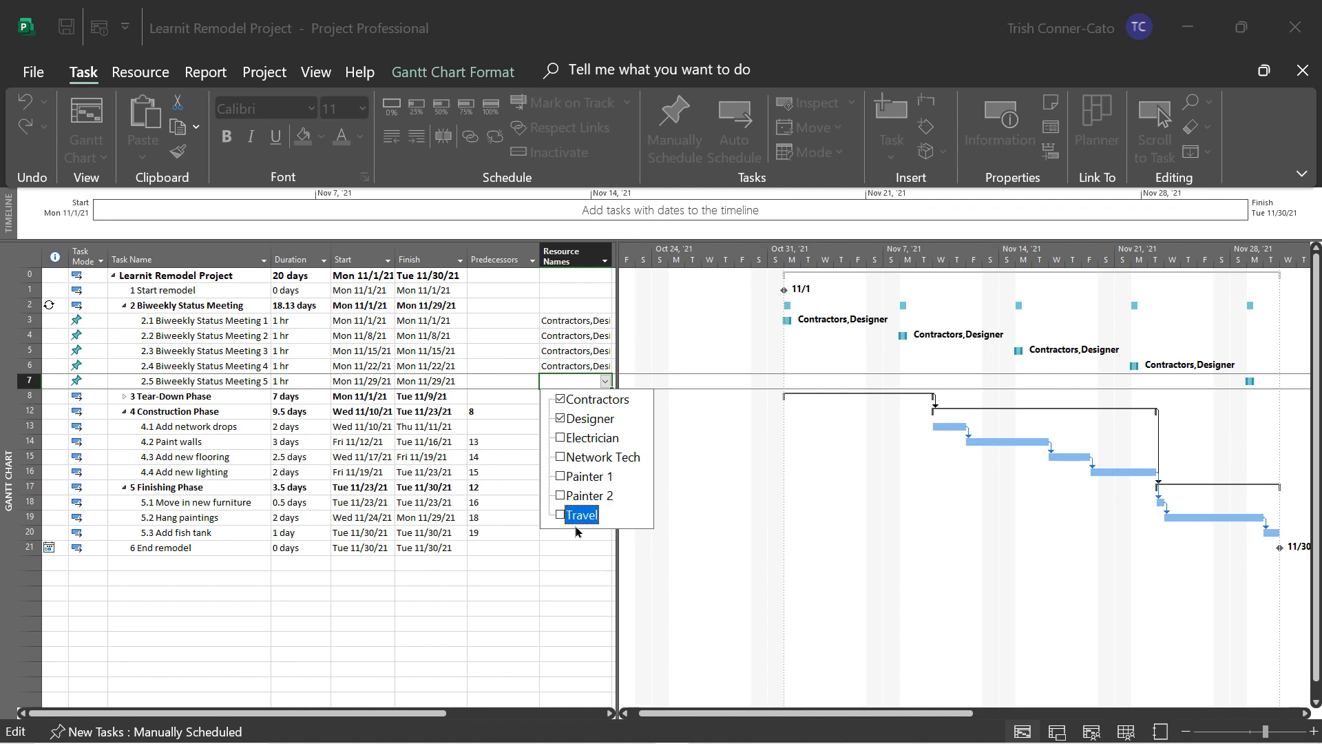
pyautogui.press('Return')
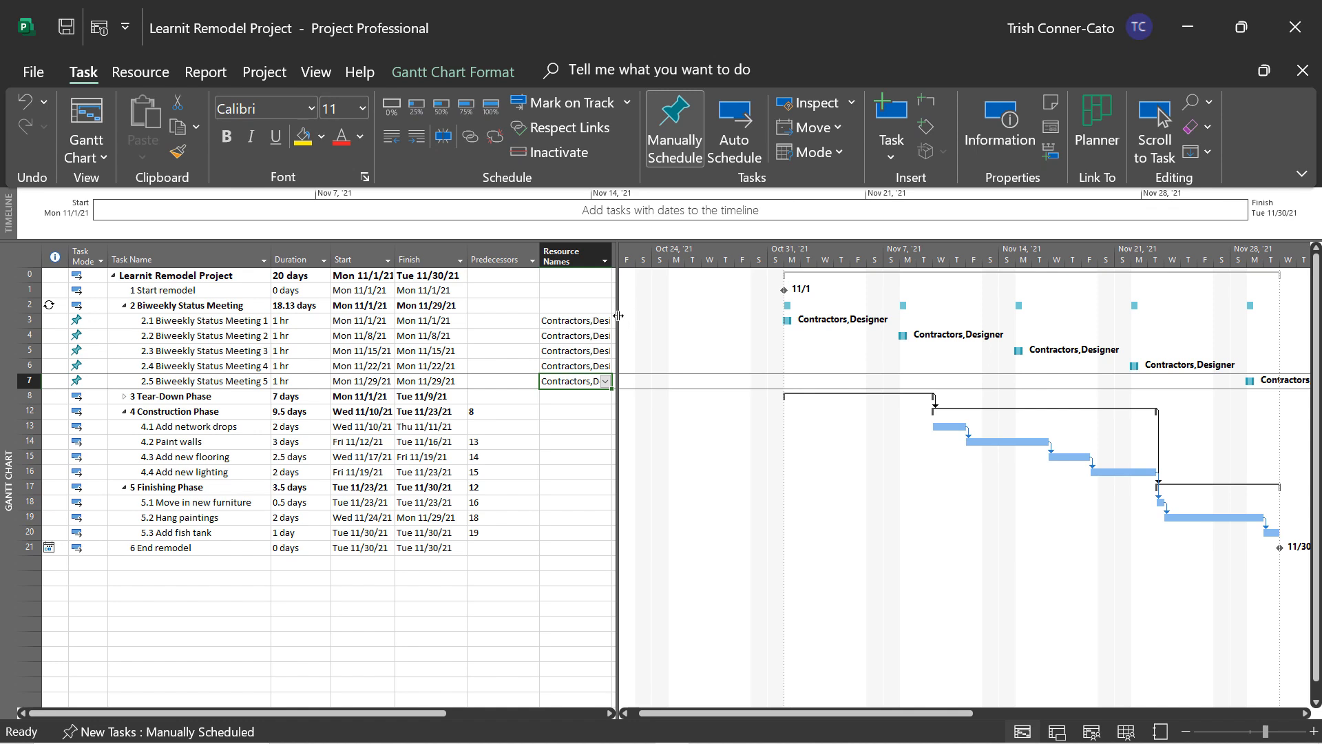
pyautogui.click(122, 305)
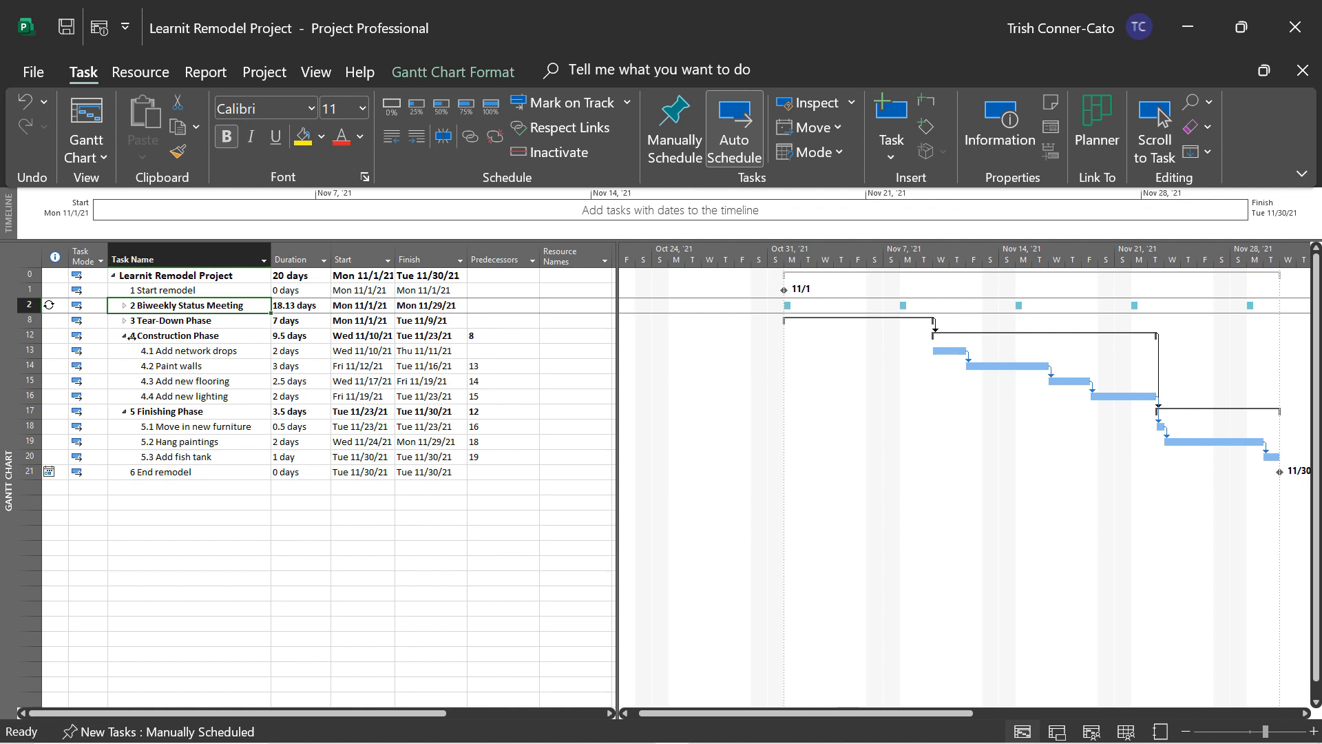
# Step: Expand the Tear-Down Phase and assign Contractors and Designer to the Remove furniture task
pyautogui.click(125, 321)
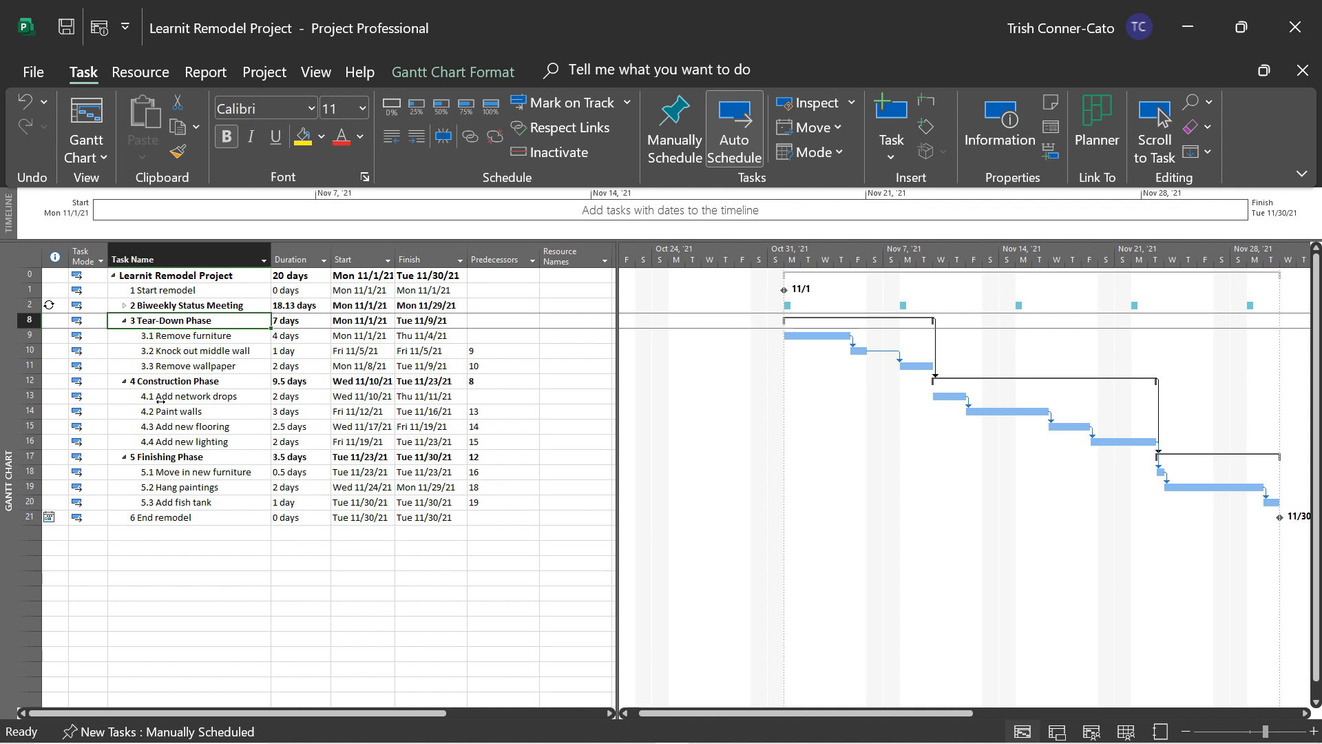
pyautogui.click(549, 338)
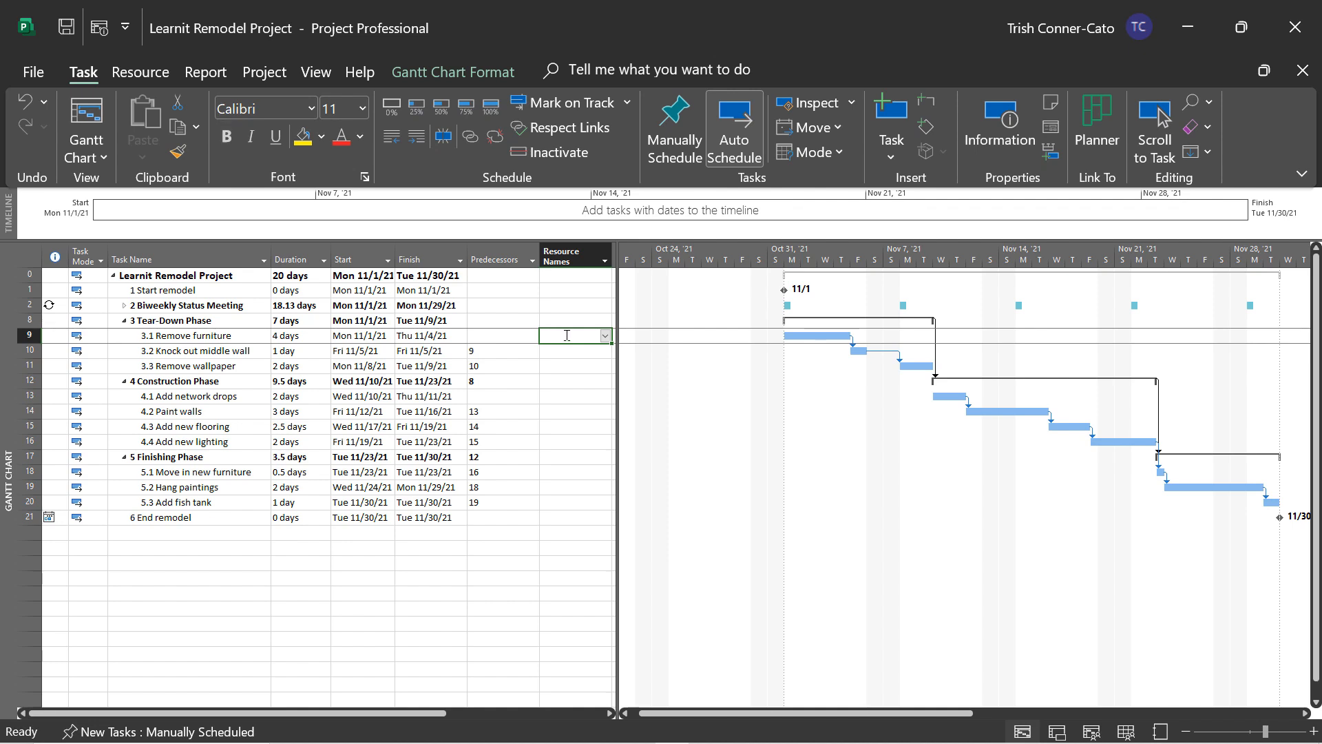
pyautogui.click(605, 336)
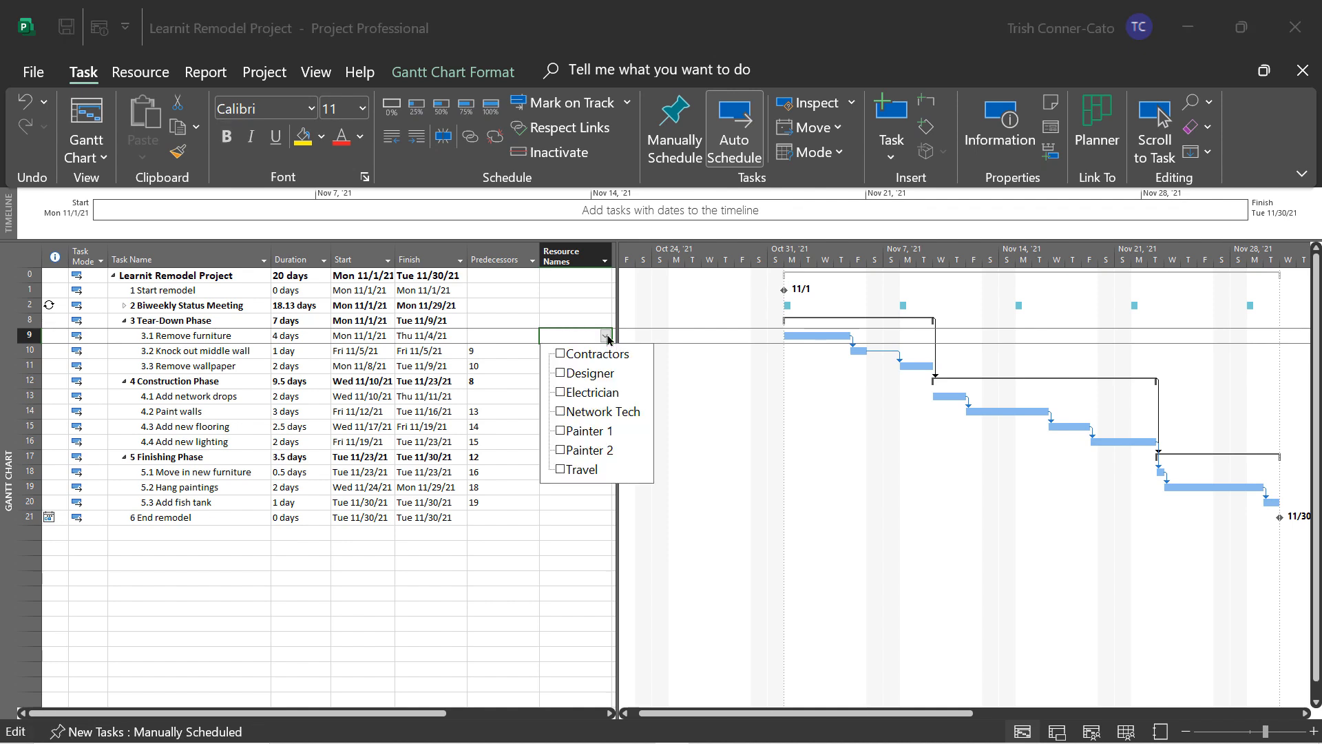
pyautogui.click(559, 356)
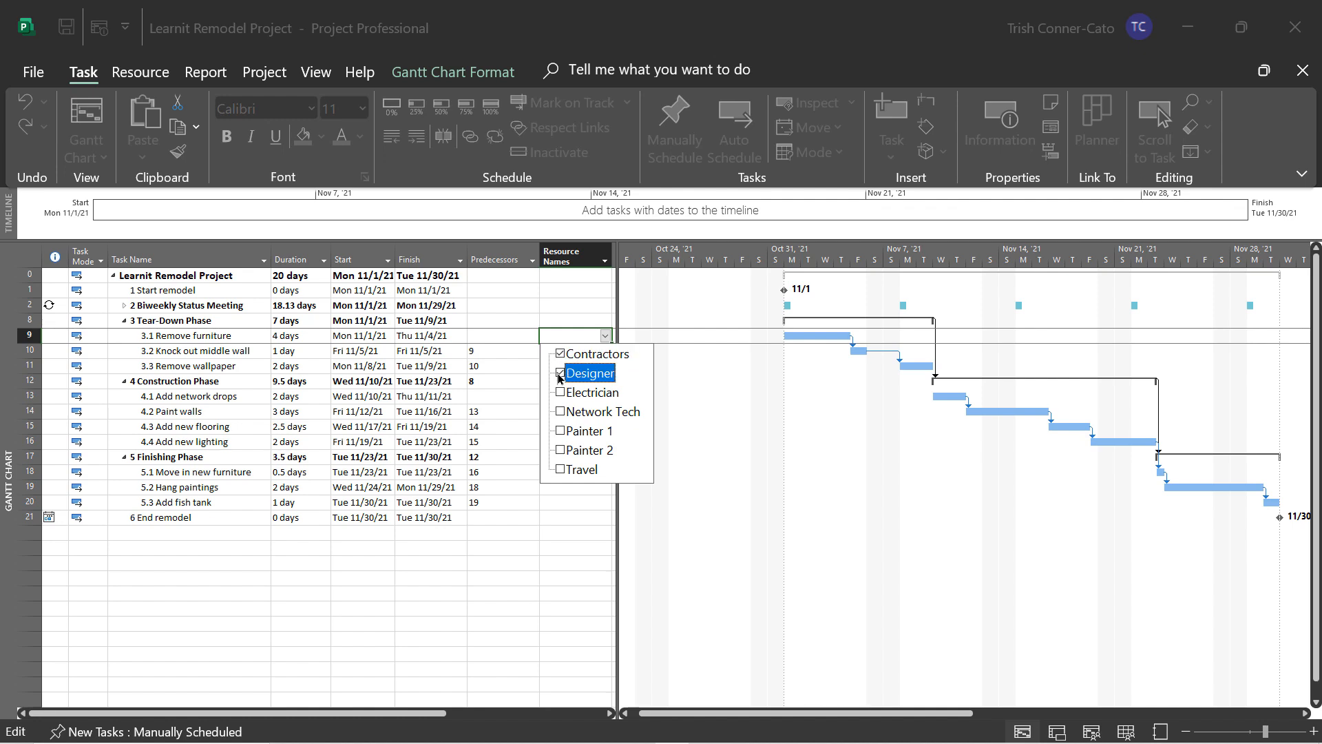
pyautogui.click(534, 542)
# Step: Assign Contractors to the Knock out middle wall and Remove wallpaper tasks in the Tear-Down Phase
pyautogui.click(569, 353)
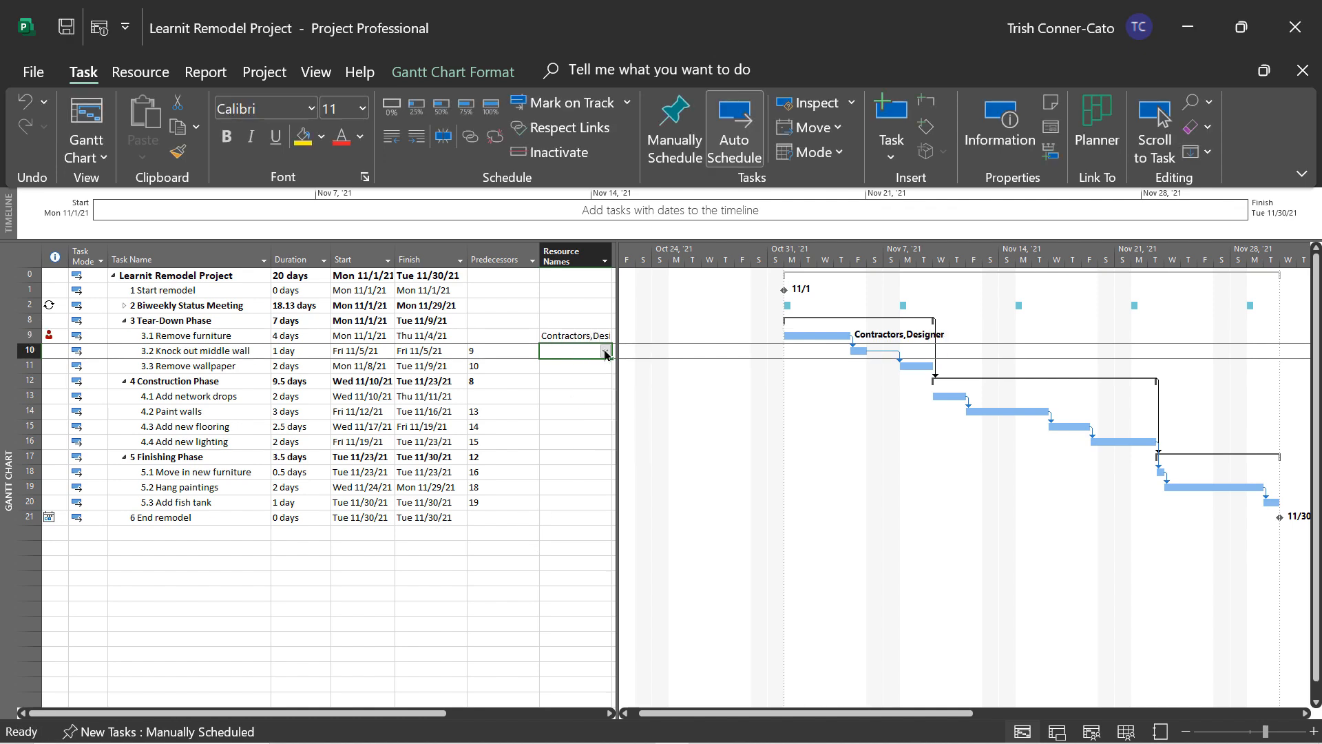
pyautogui.click(606, 352)
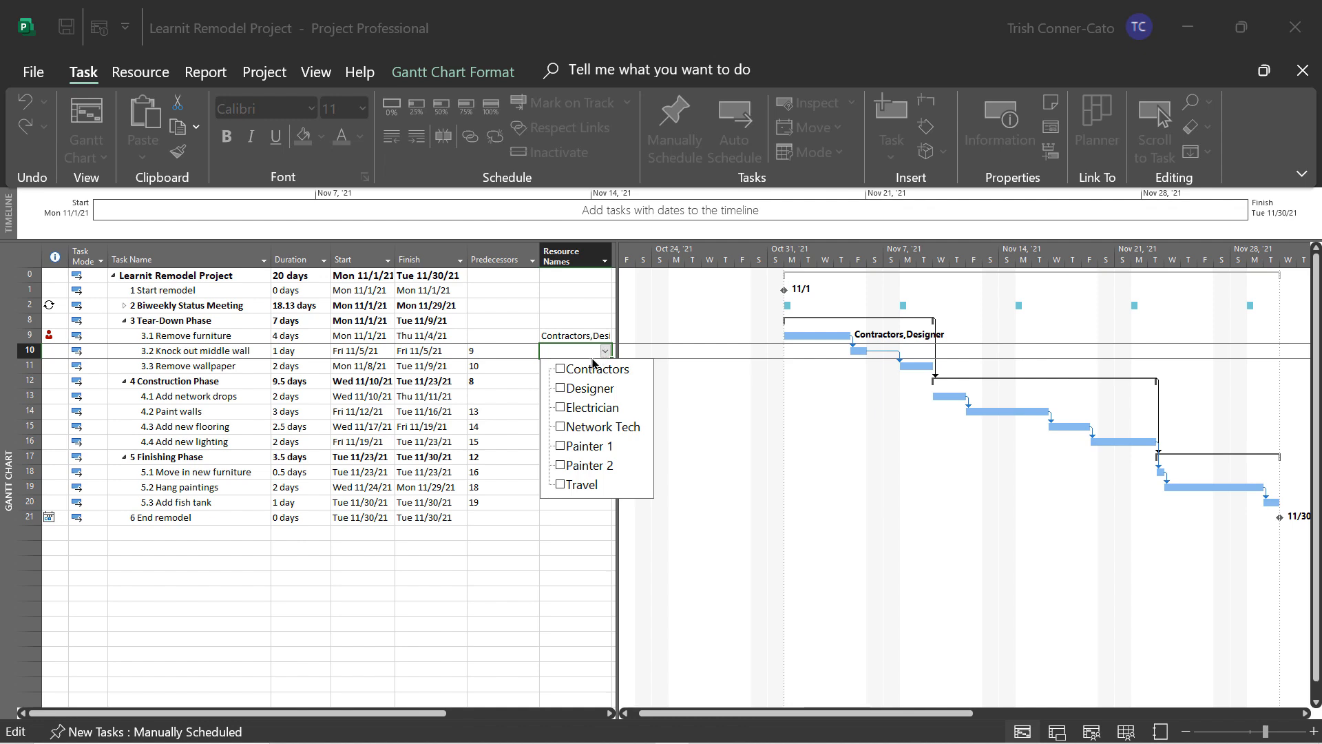
pyautogui.click(559, 369)
pyautogui.click(605, 352)
pyautogui.click(568, 367)
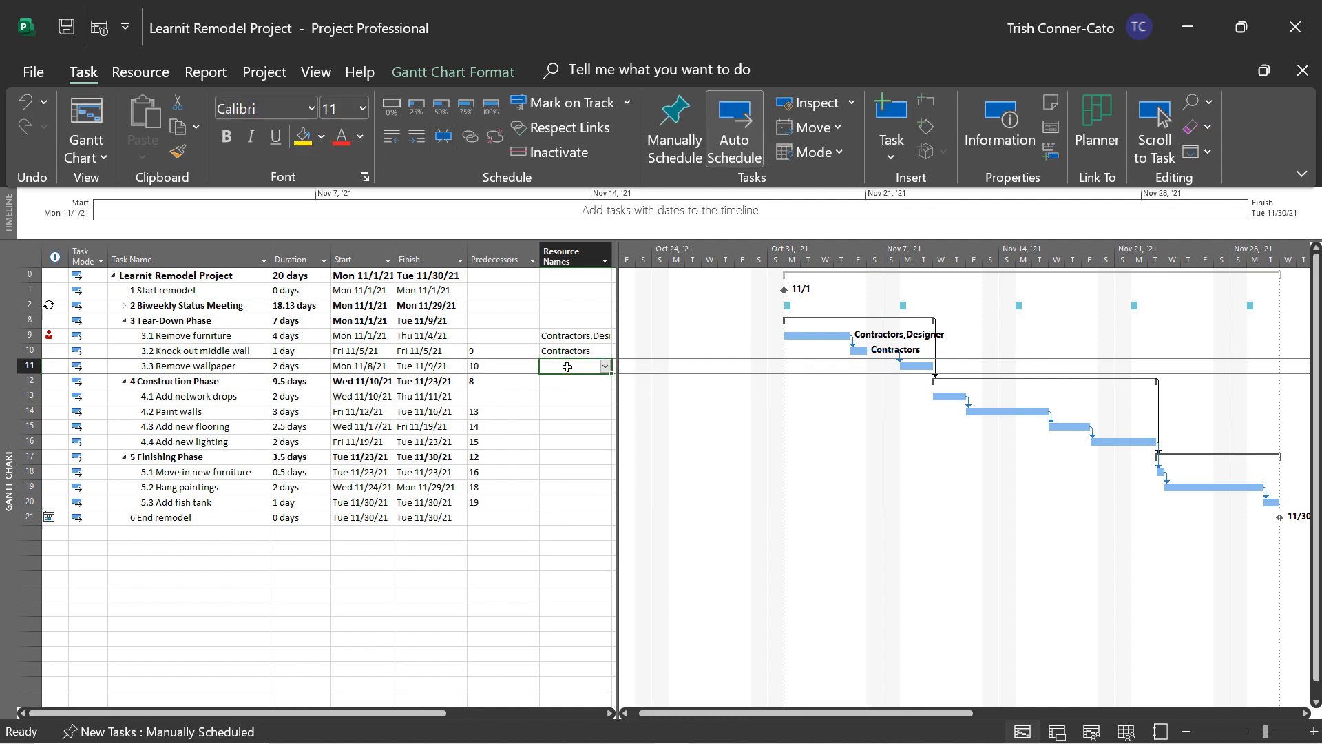
pyautogui.click(604, 369)
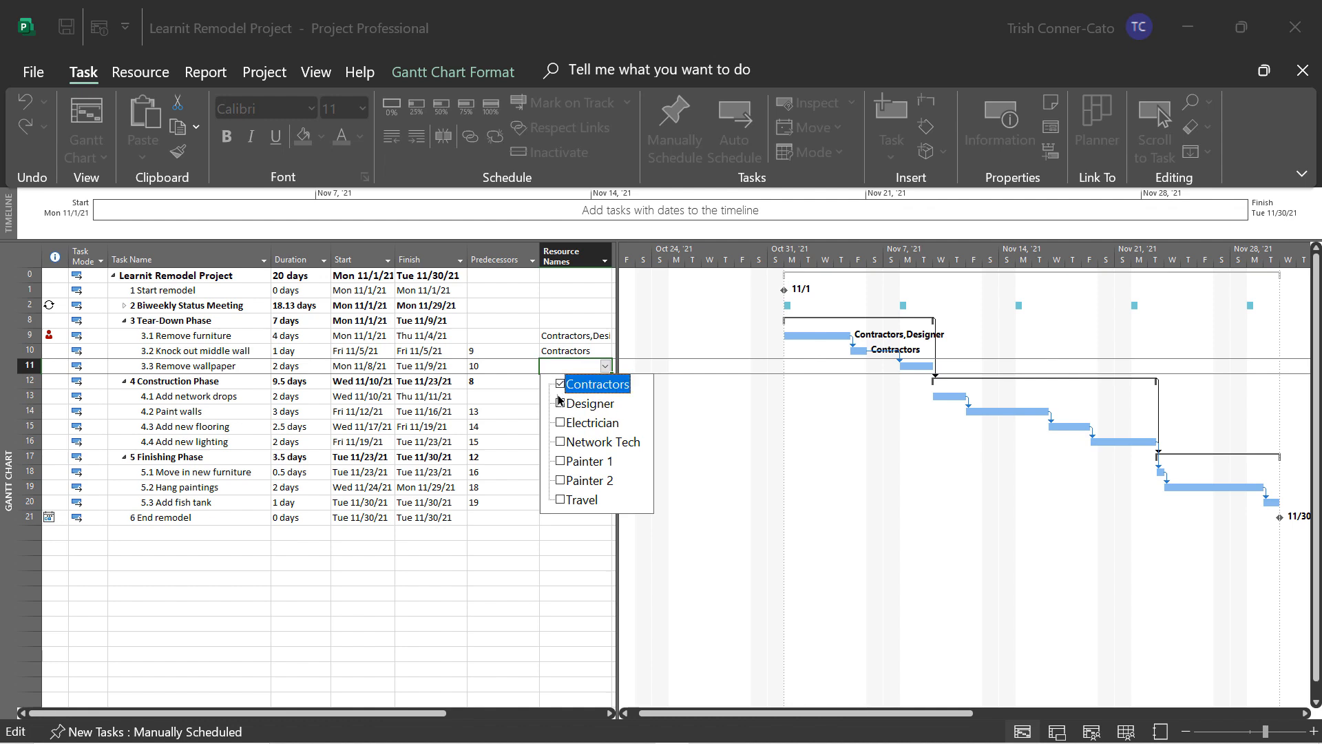
pyautogui.click(567, 550)
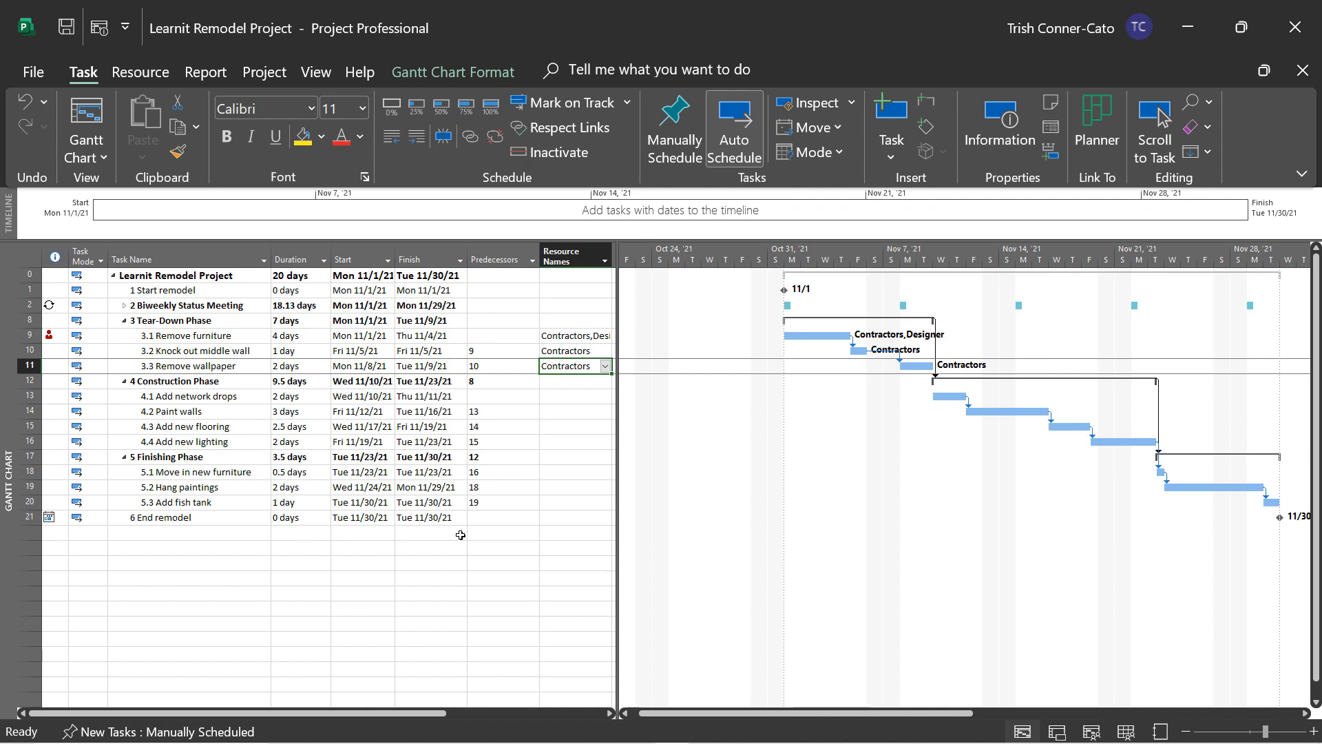
# Step: Assign the Network Tech resource to the Add network drops task in the Construction Phase
pyautogui.click(556, 398)
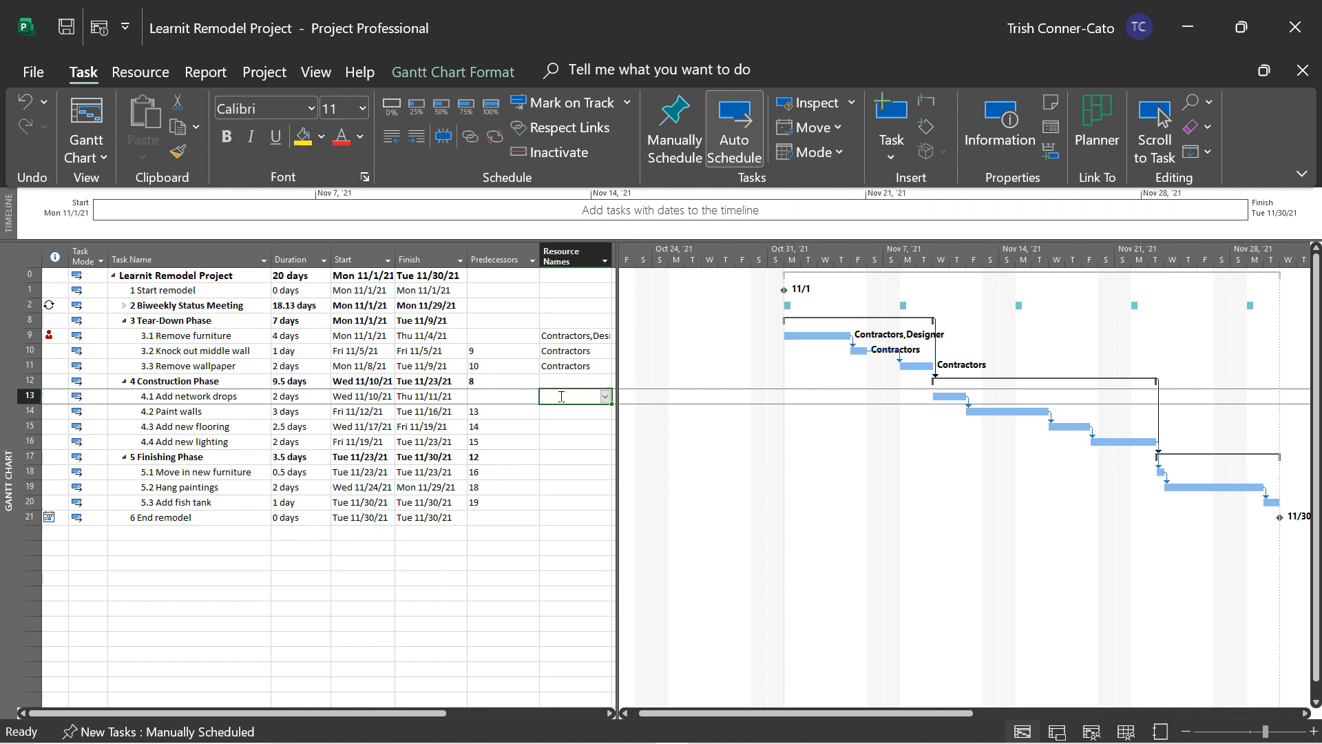
pyautogui.click(606, 398)
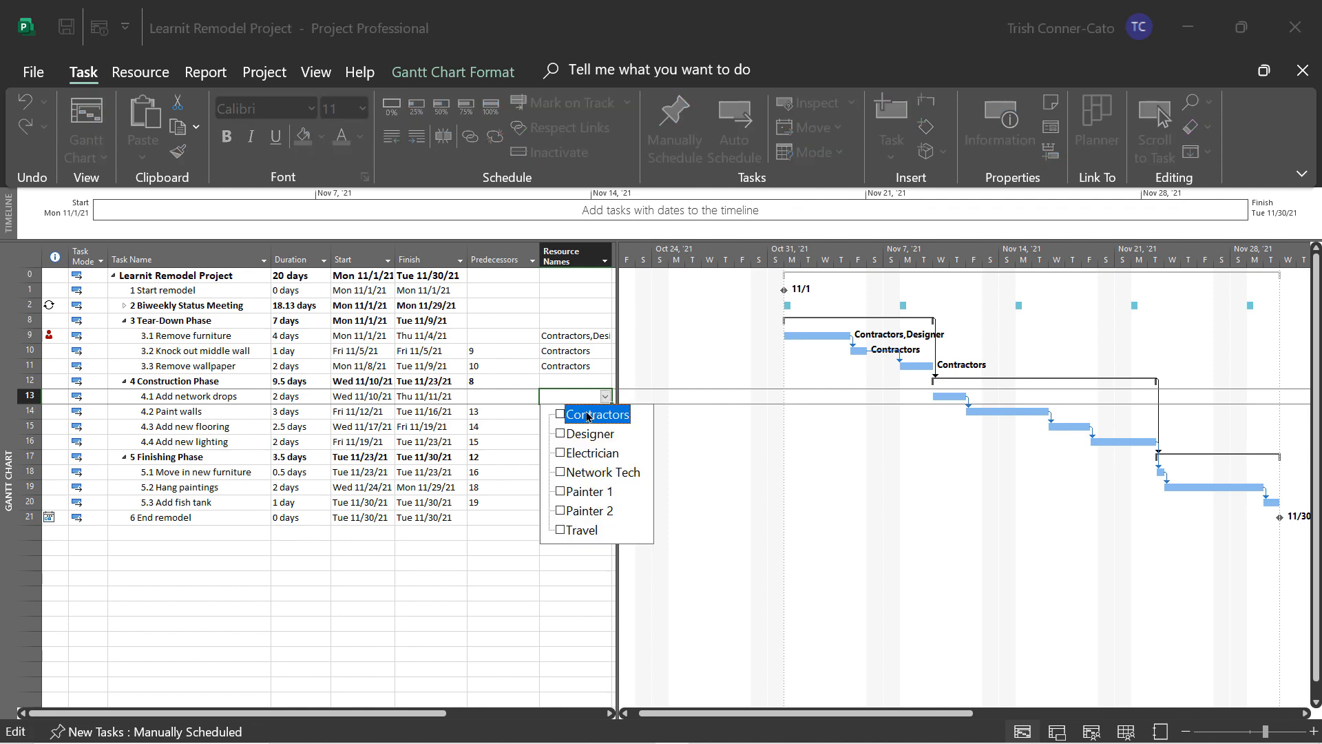
pyautogui.click(561, 474)
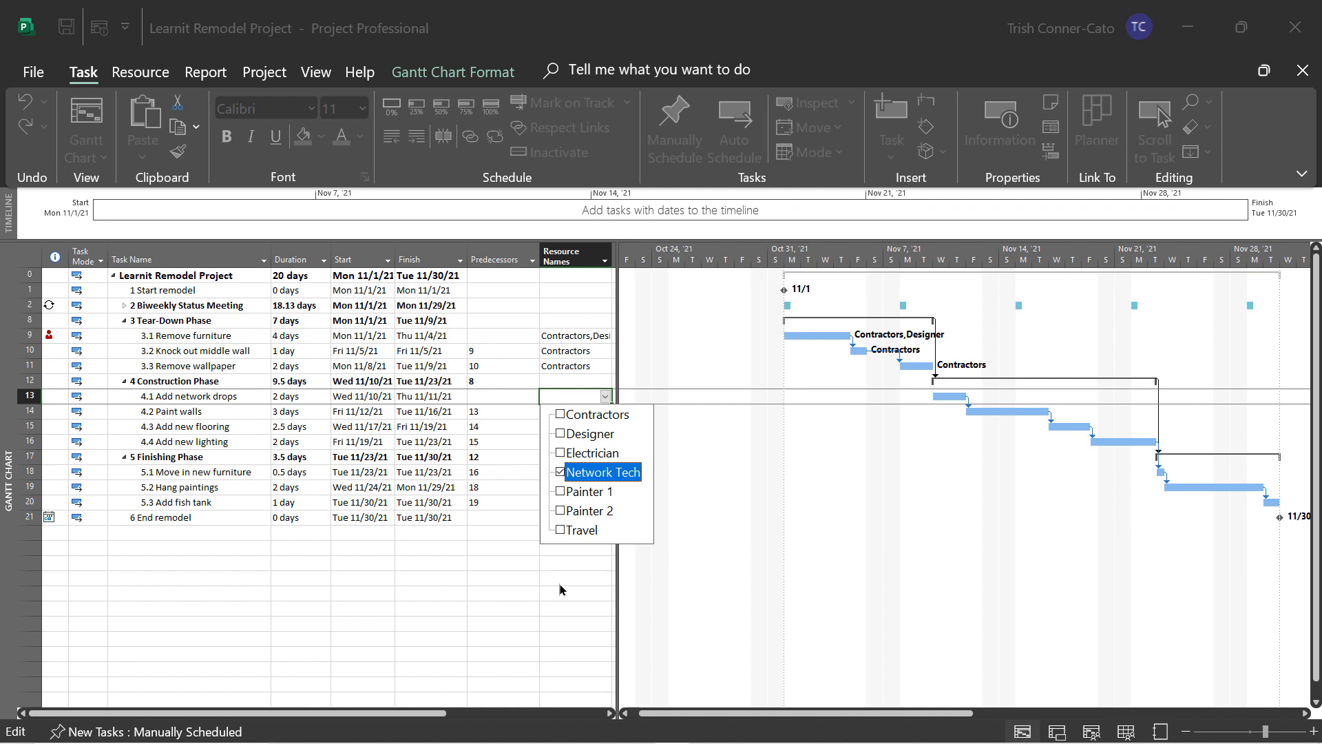
pyautogui.press('Return')
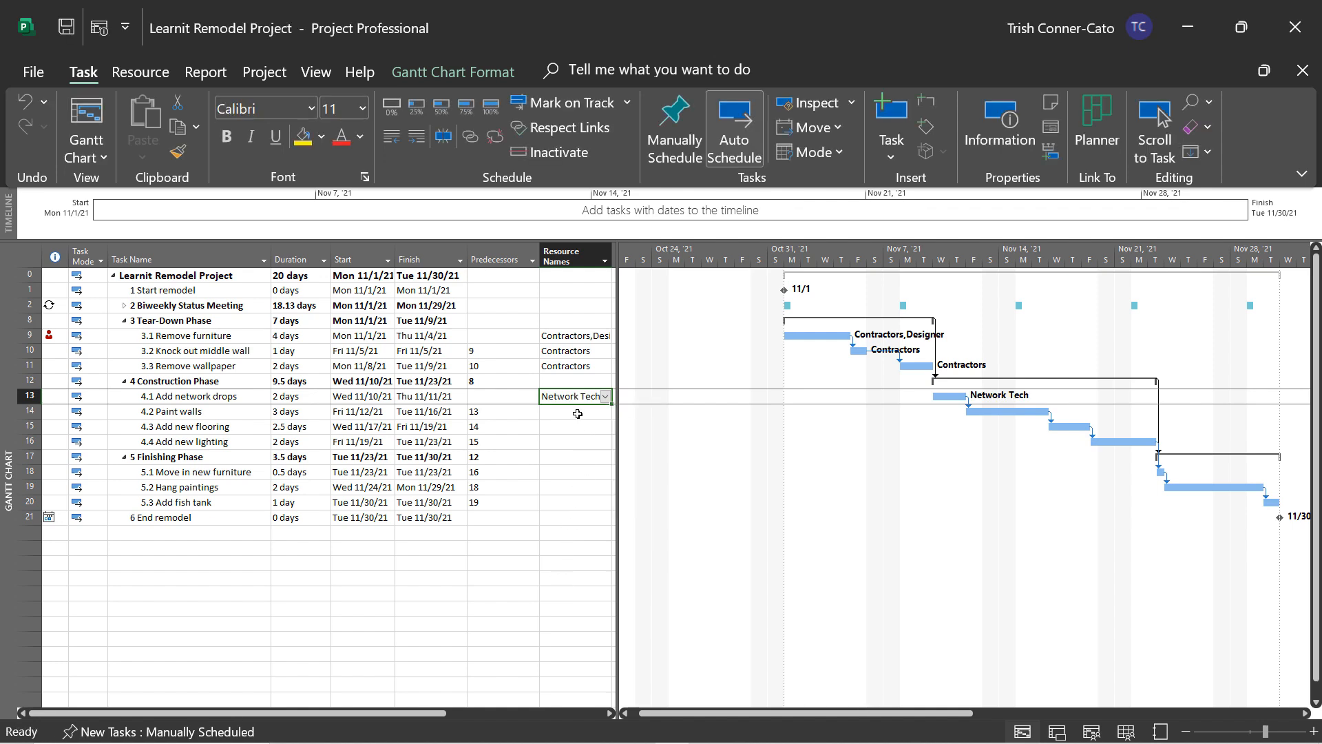
# Step: Assign Painter 1 and Painter 2 to the Paint walls task in the Construction Phase
pyautogui.click(577, 414)
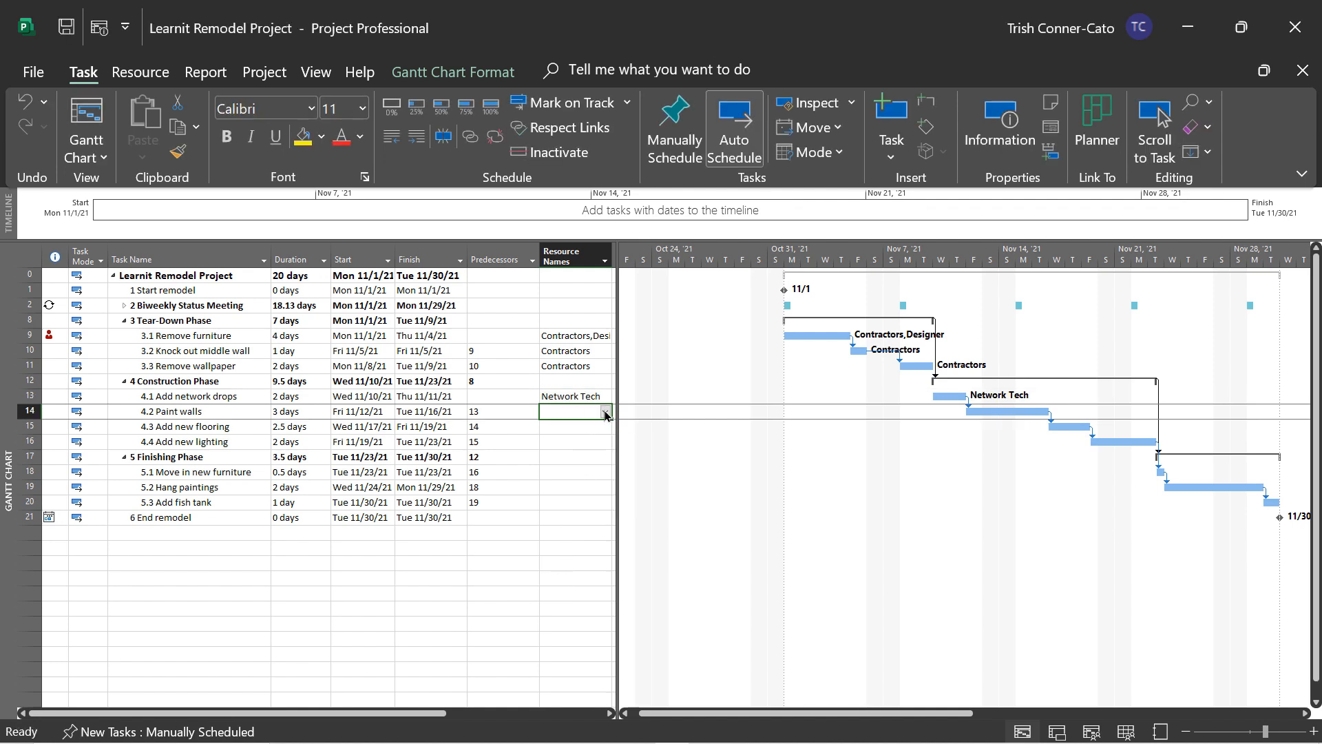
pyautogui.click(606, 412)
pyautogui.click(560, 507)
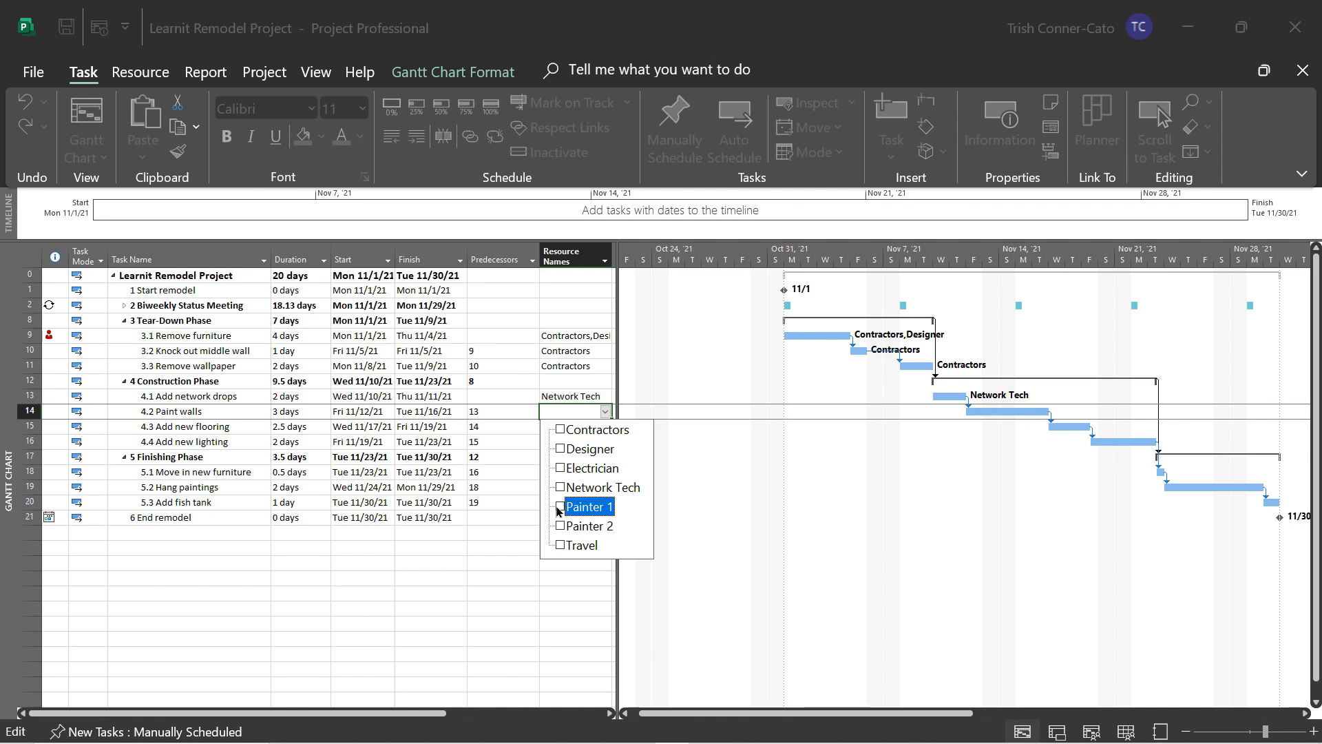
pyautogui.click(560, 526)
pyautogui.press('Return')
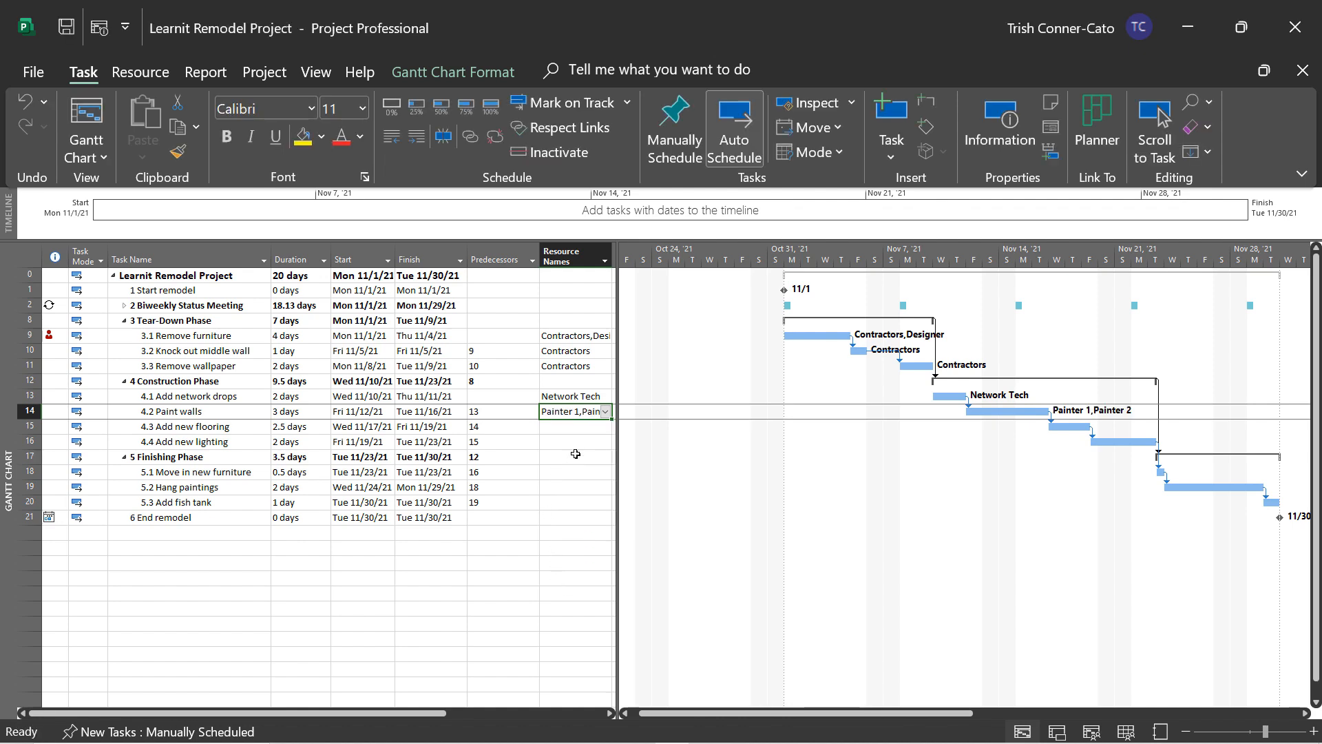
# Step: Assign Contractors to the Add new flooring task in the Construction Phase
pyautogui.click(578, 431)
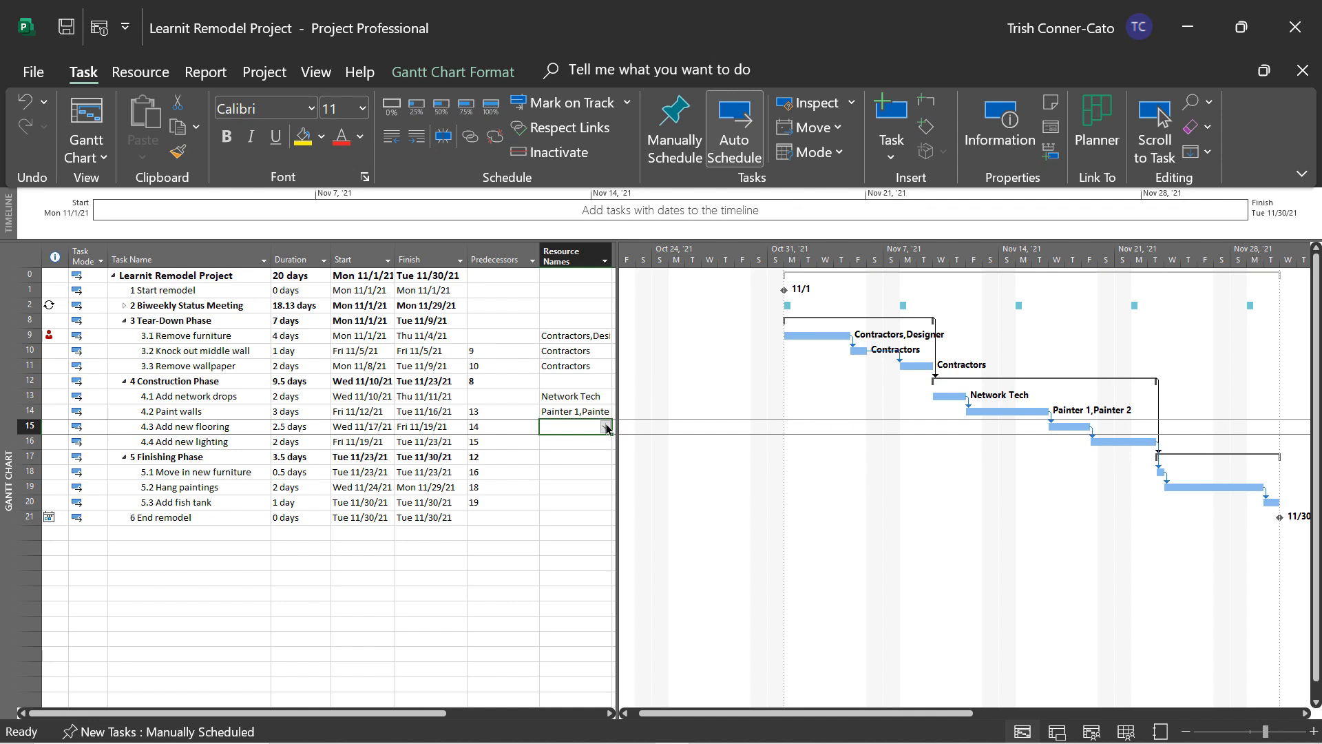
pyautogui.click(606, 428)
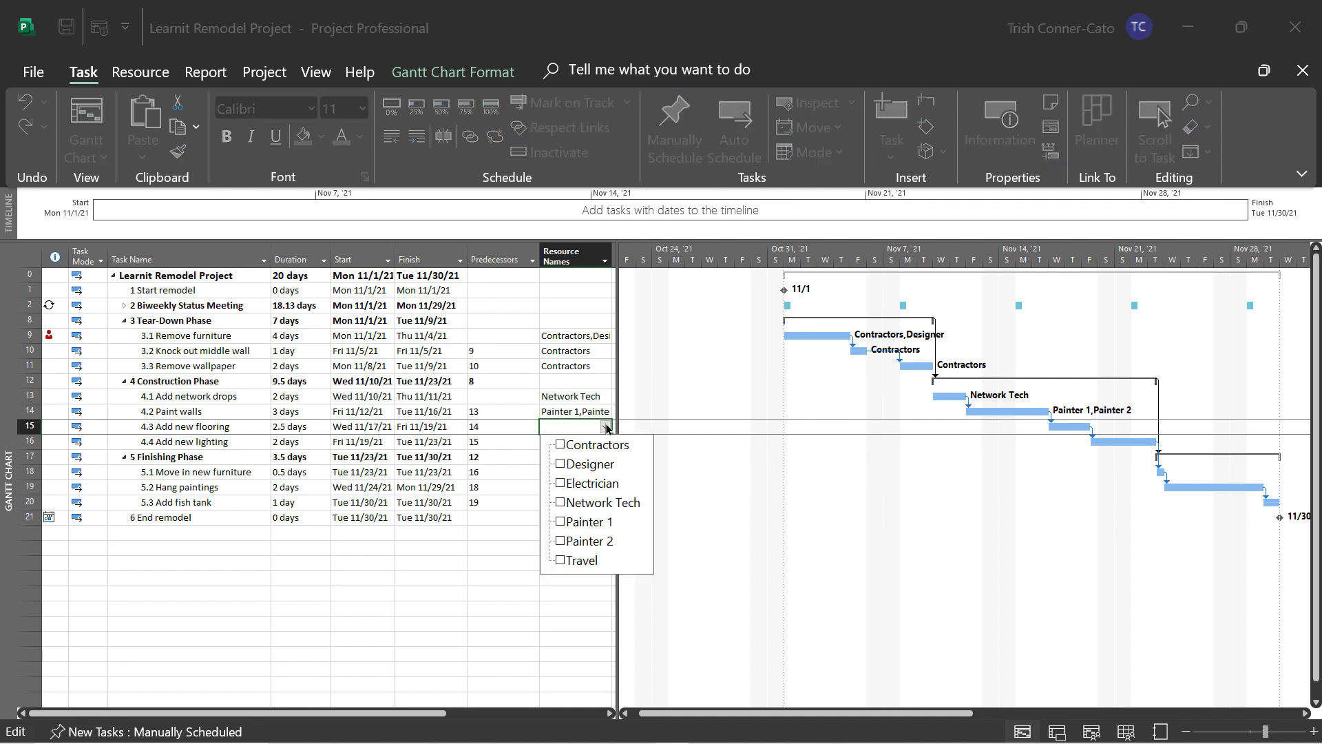
pyautogui.click(560, 445)
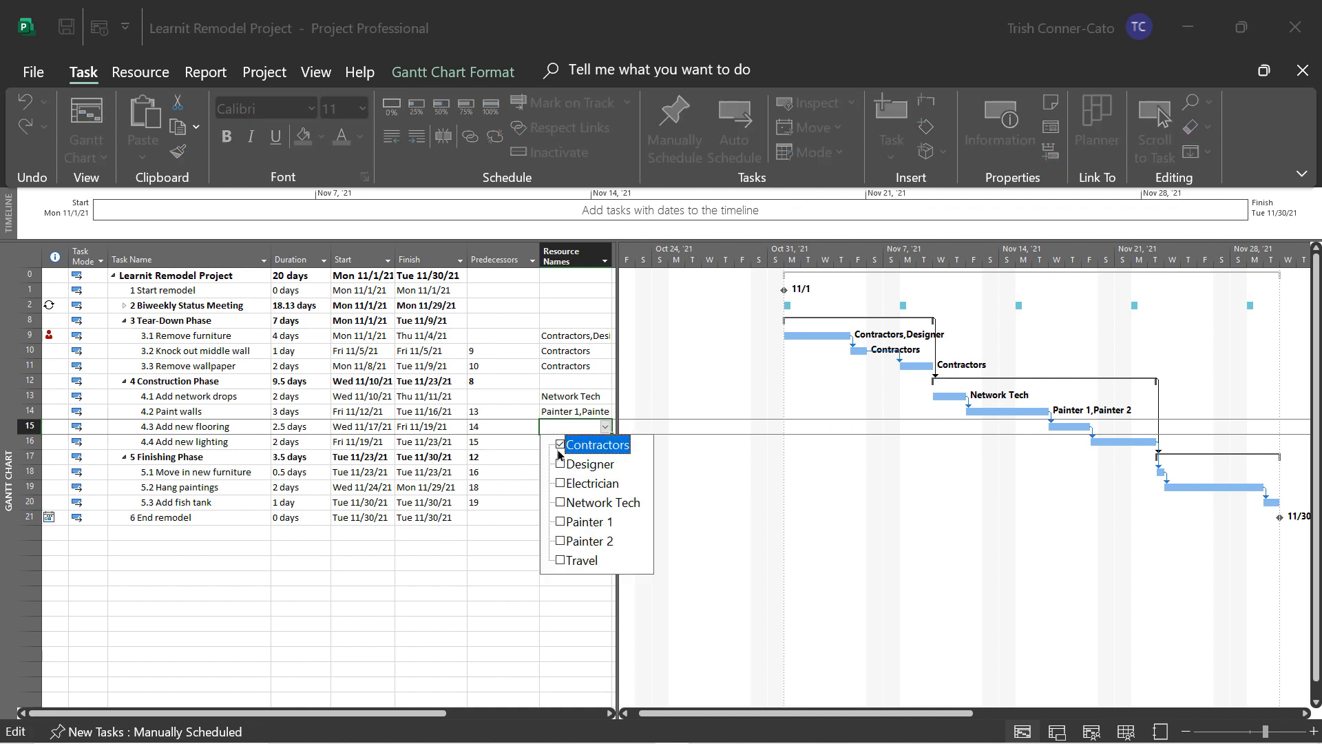
pyautogui.click(516, 546)
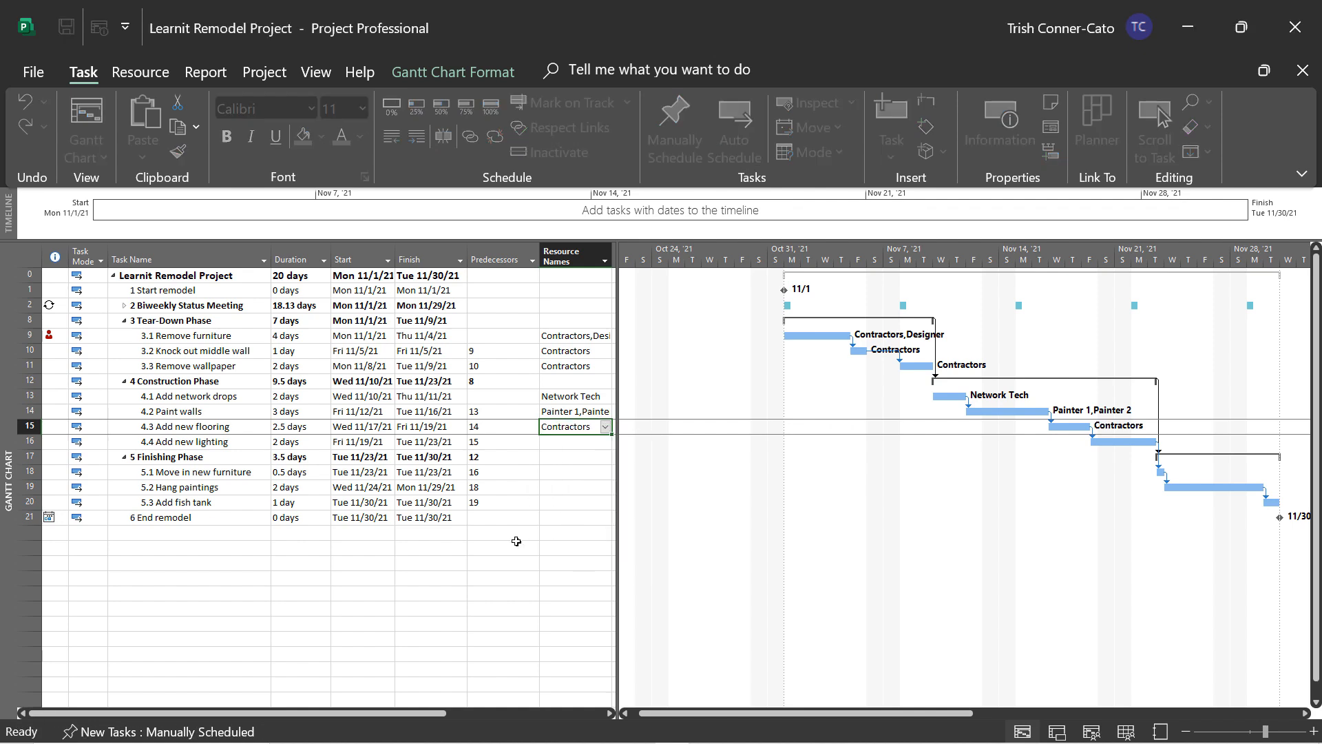
# Step: Assign the Electrician resource to the Add new lighting task in the Construction Phase
pyautogui.click(568, 443)
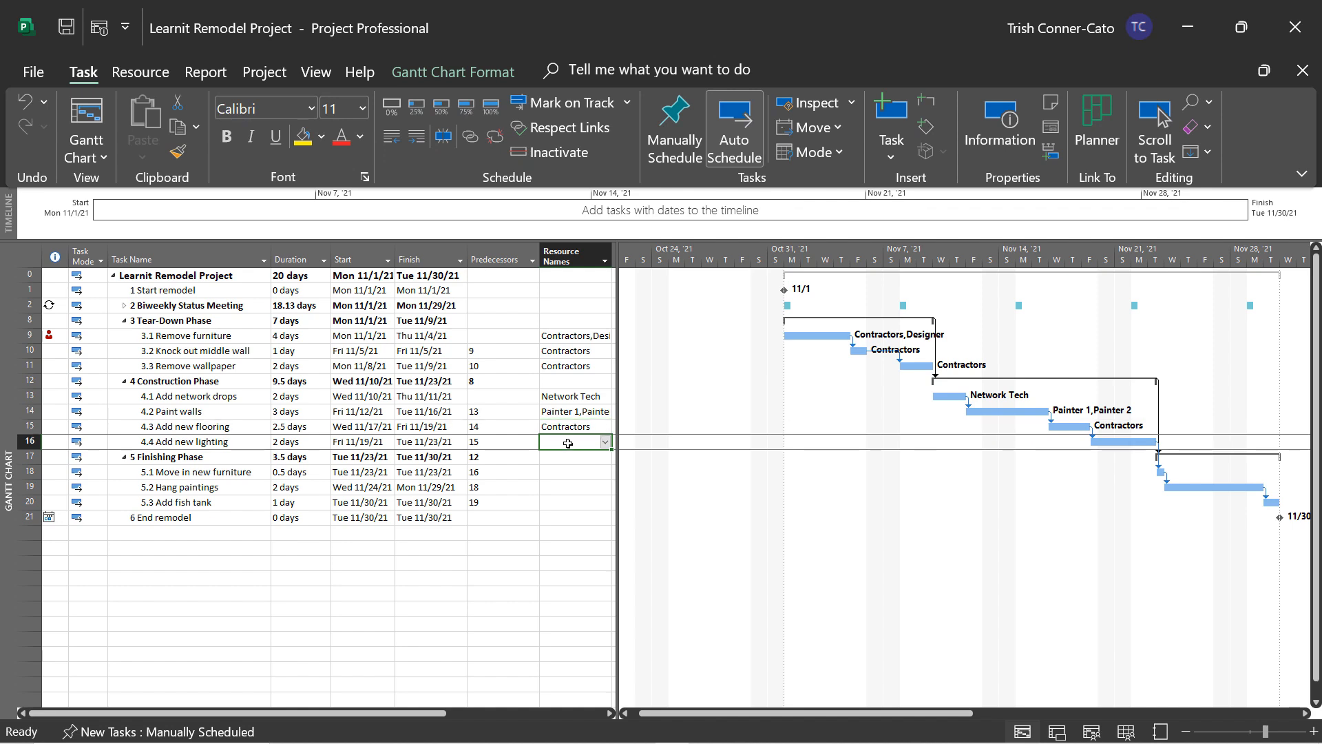
pyautogui.click(605, 442)
pyautogui.click(560, 498)
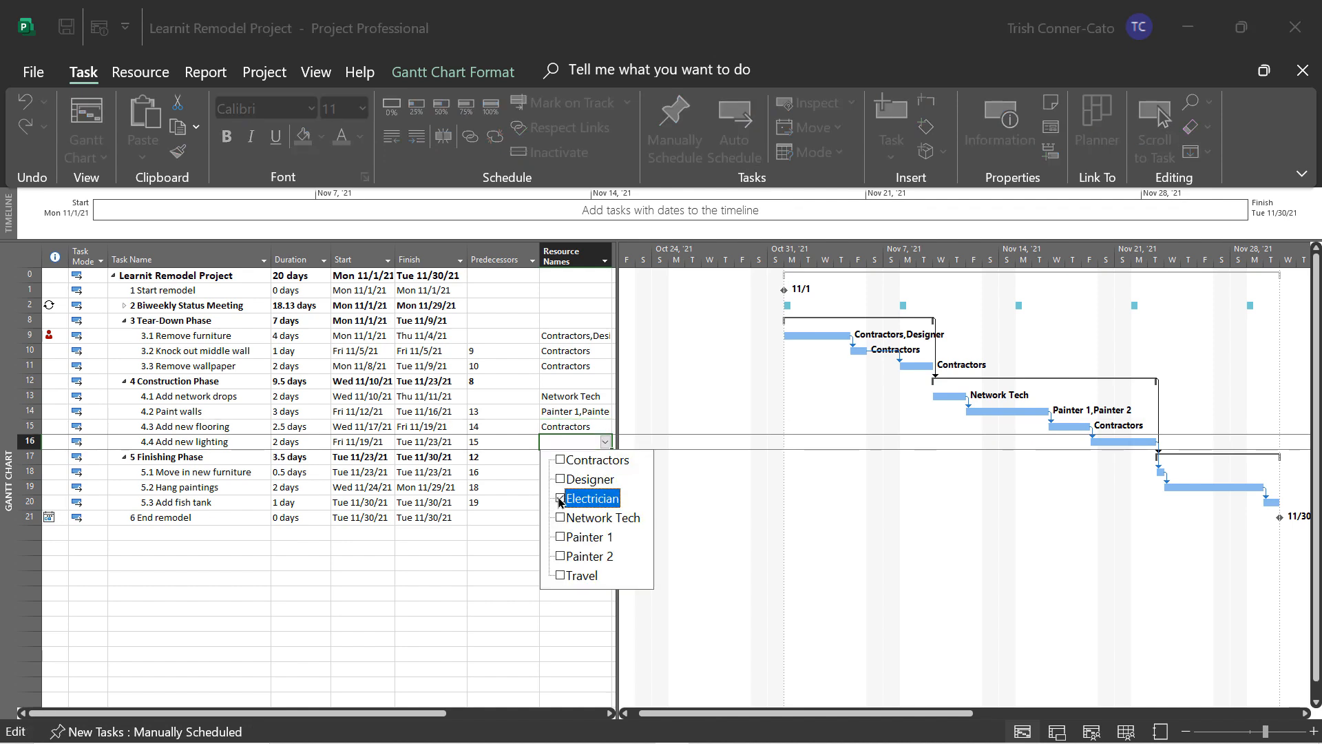
pyautogui.click(568, 613)
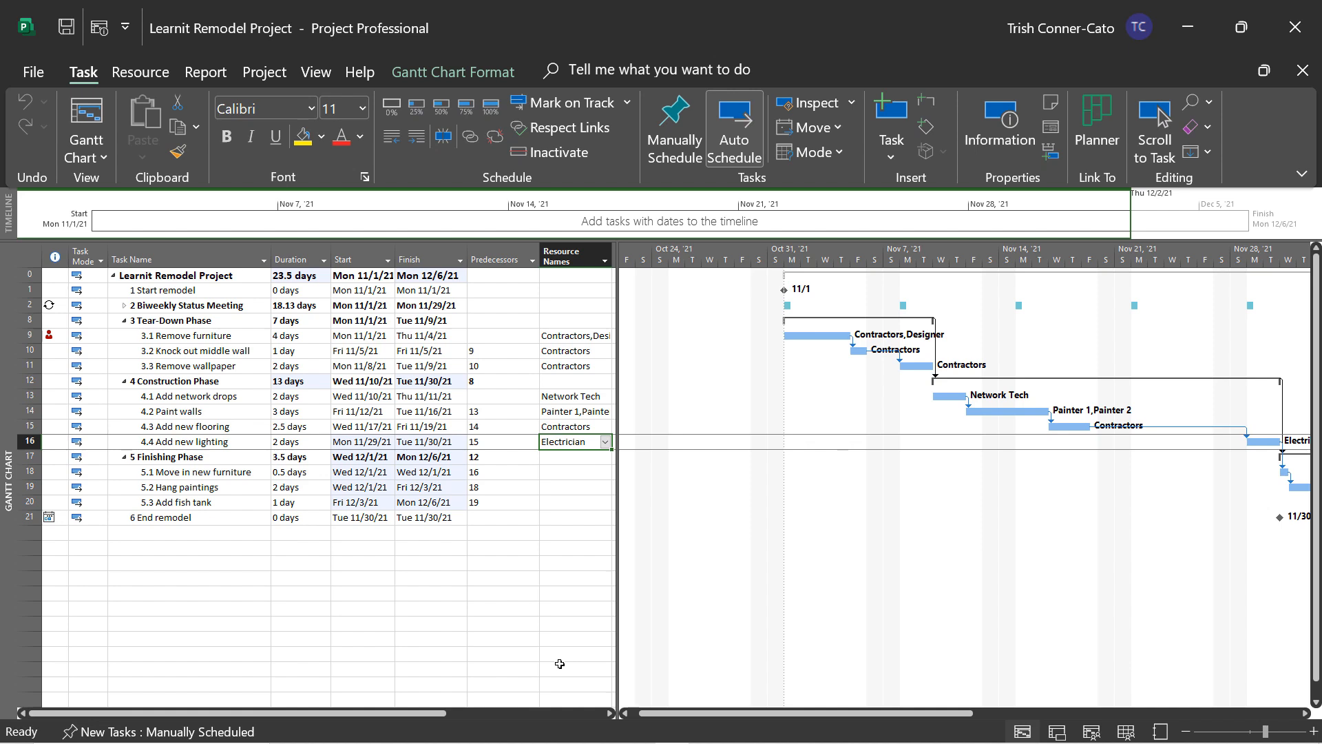
# Step: Set the finish date of the End remodel task to Monday 12/6/2021 in its task information
pyautogui.doubleClick(231, 518)
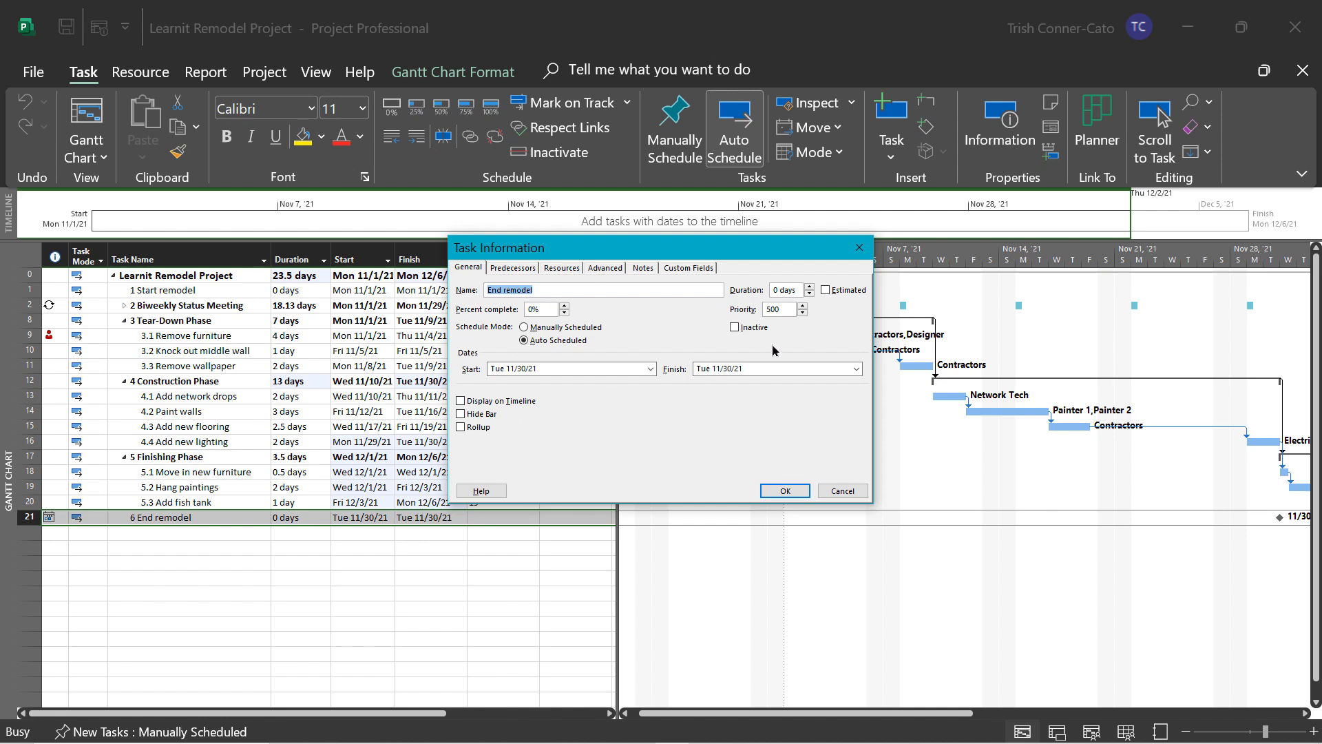
pyautogui.click(856, 369)
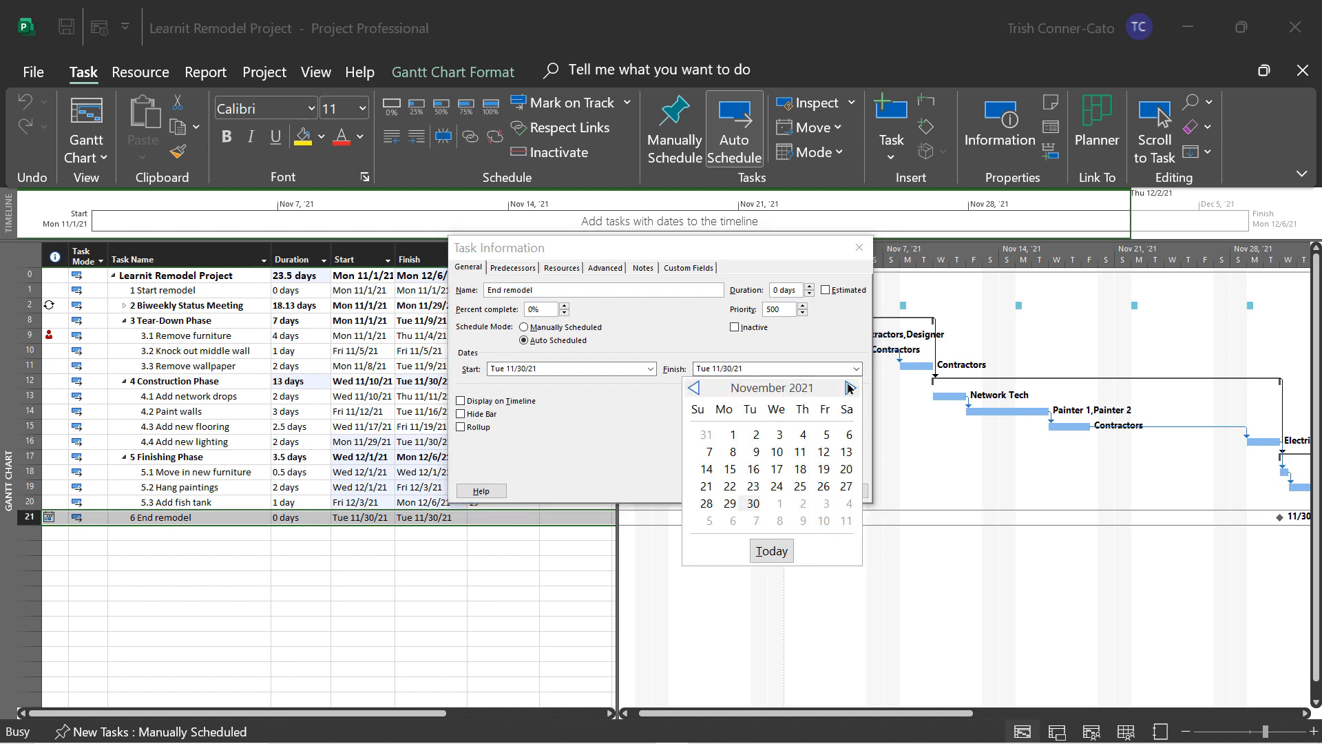
pyautogui.click(851, 389)
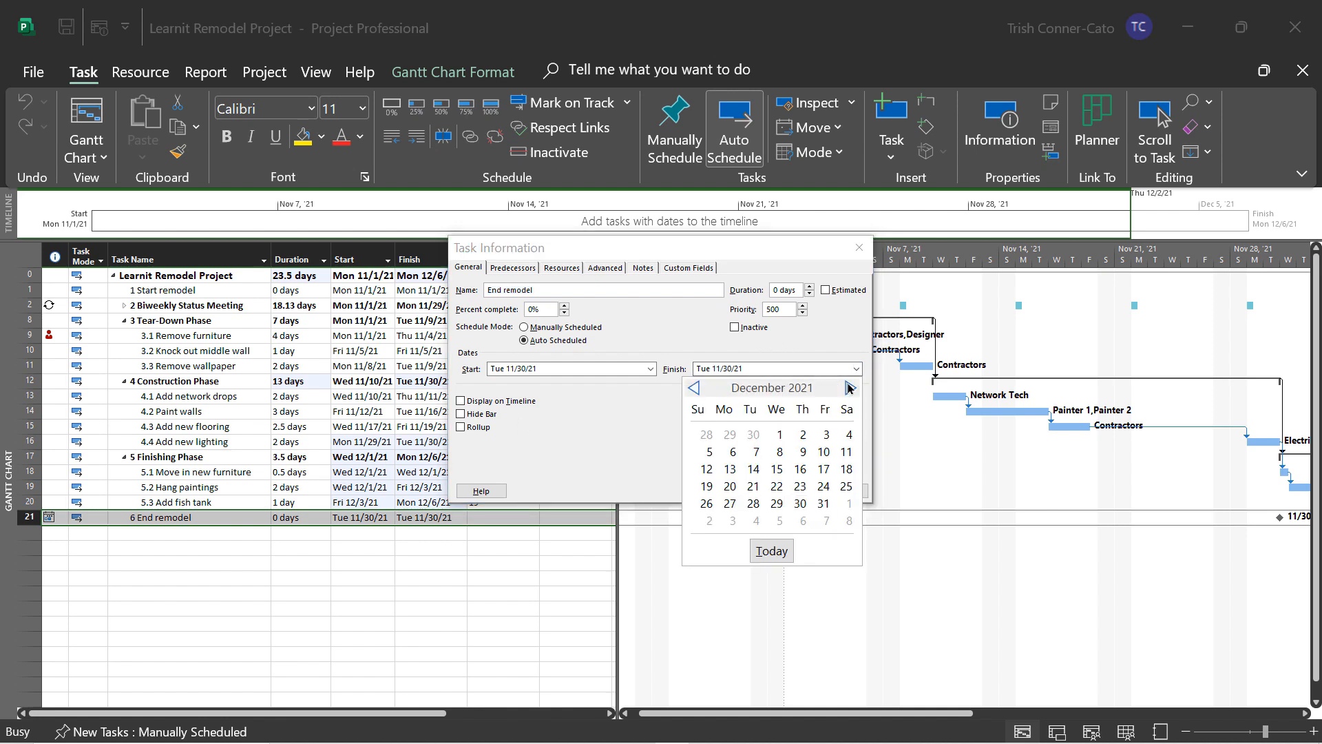
pyautogui.click(732, 452)
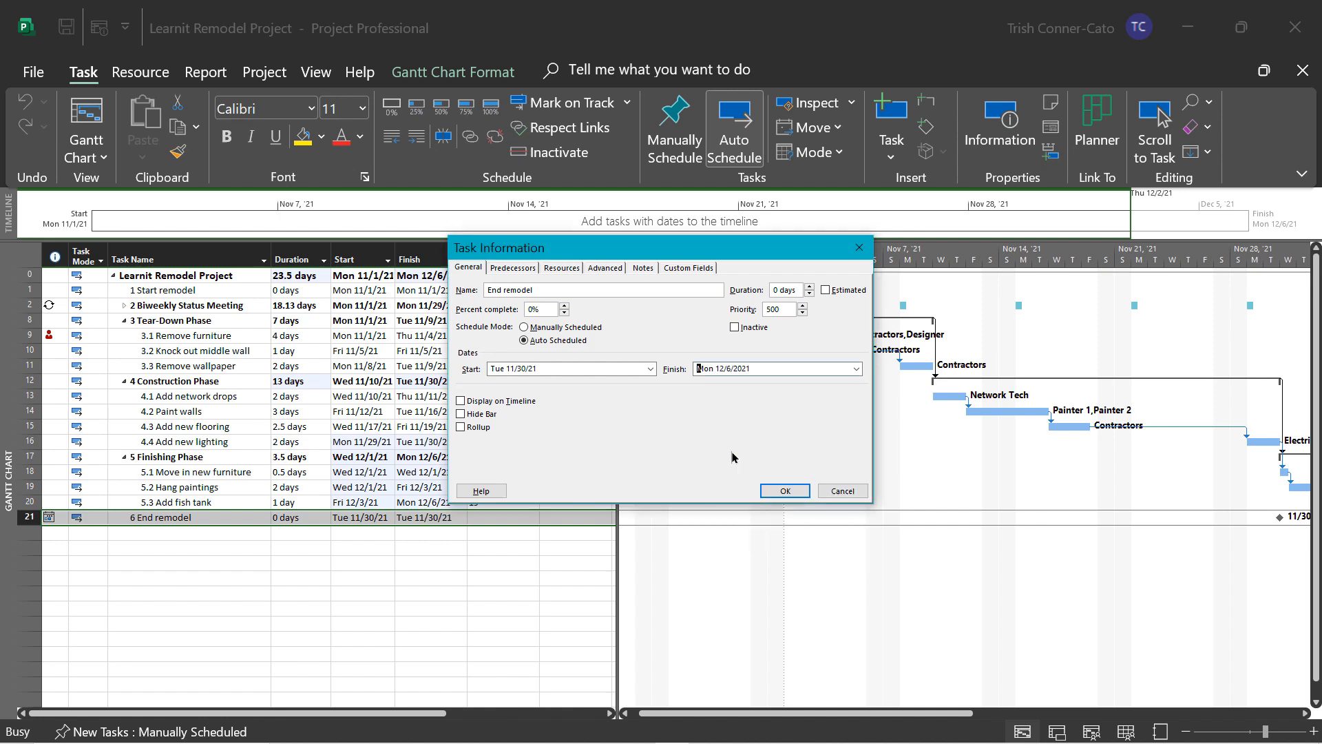
pyautogui.click(792, 490)
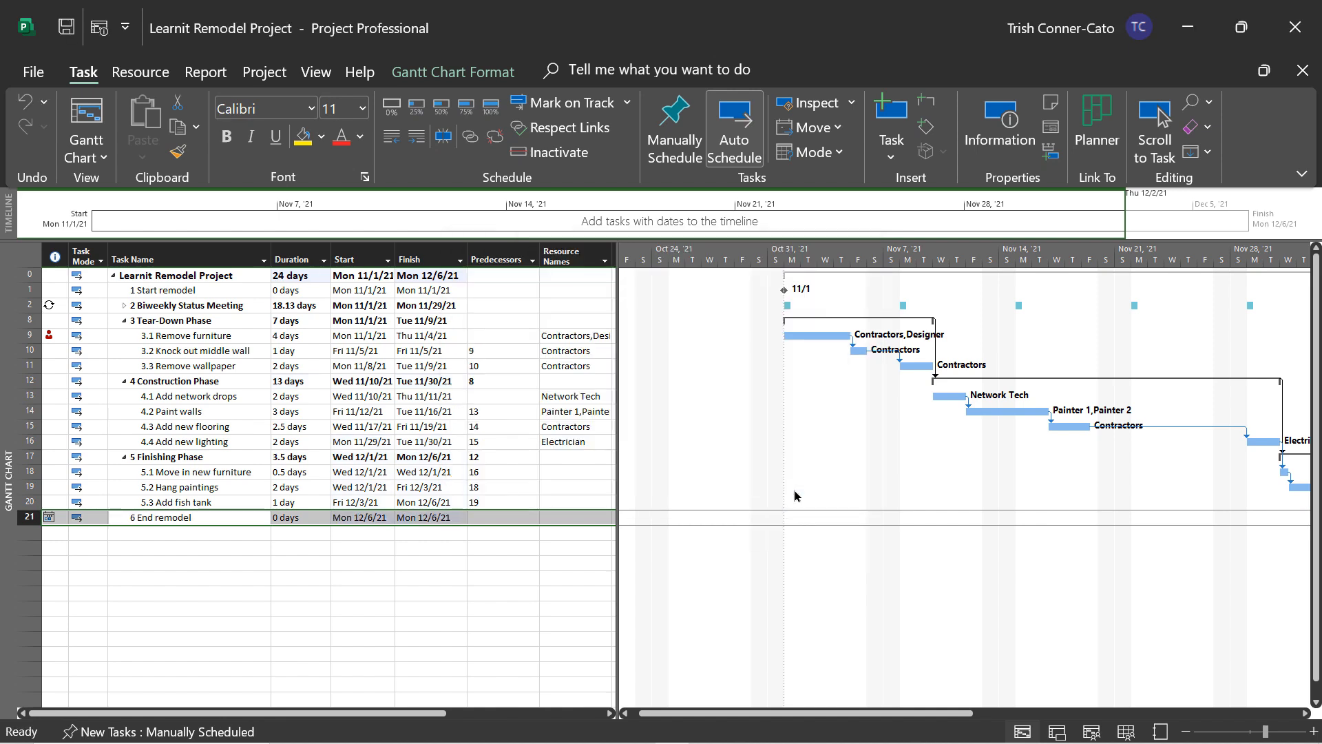
pyautogui.click(572, 580)
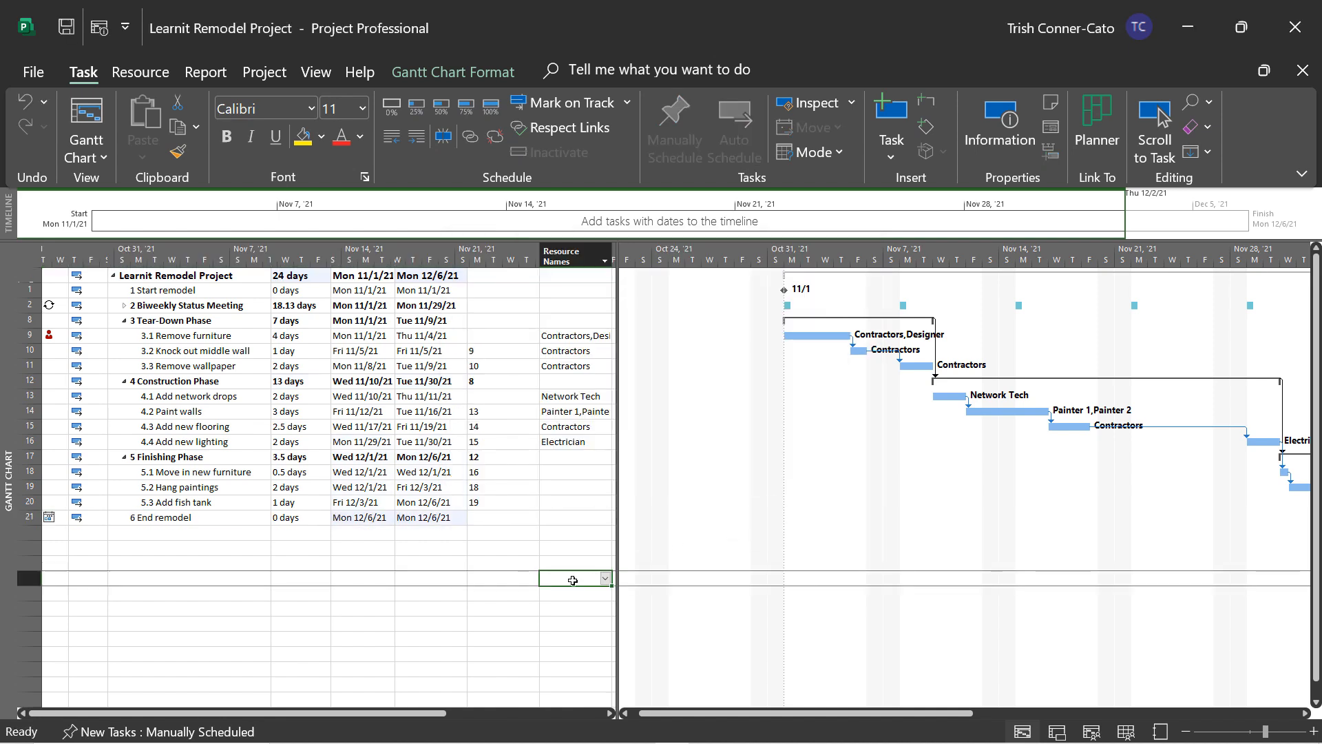
# Step: Assign Contractors and Designer to the Move in new furniture task in the Finishing Phase
pyautogui.click(565, 474)
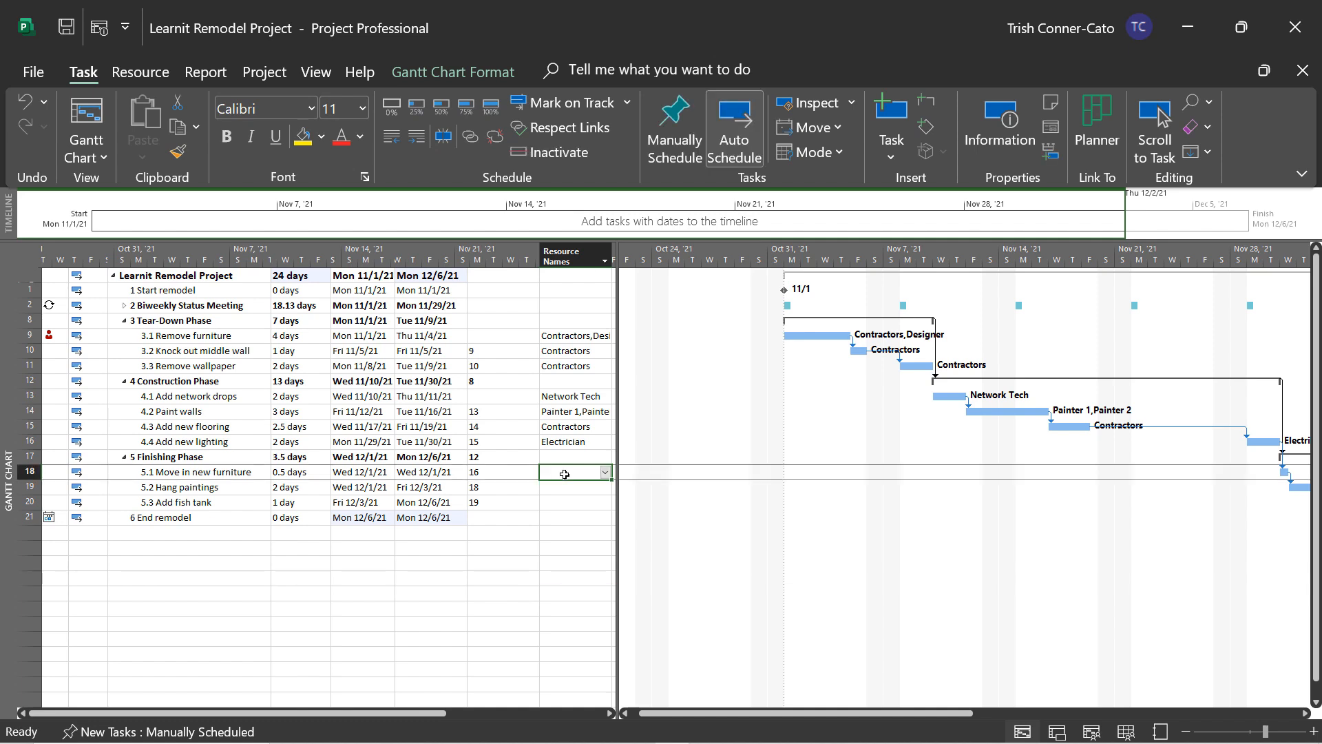
pyautogui.click(605, 473)
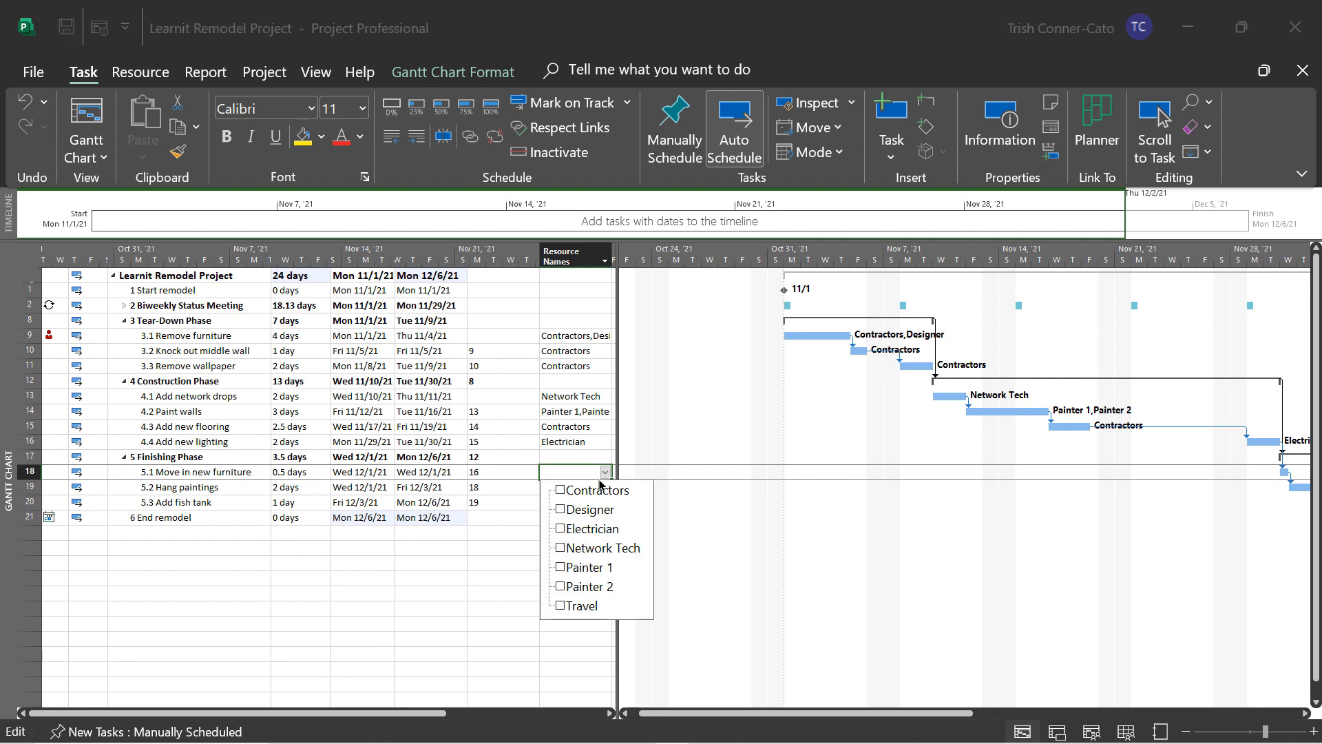
pyautogui.click(560, 490)
pyautogui.click(560, 510)
pyautogui.press('Return')
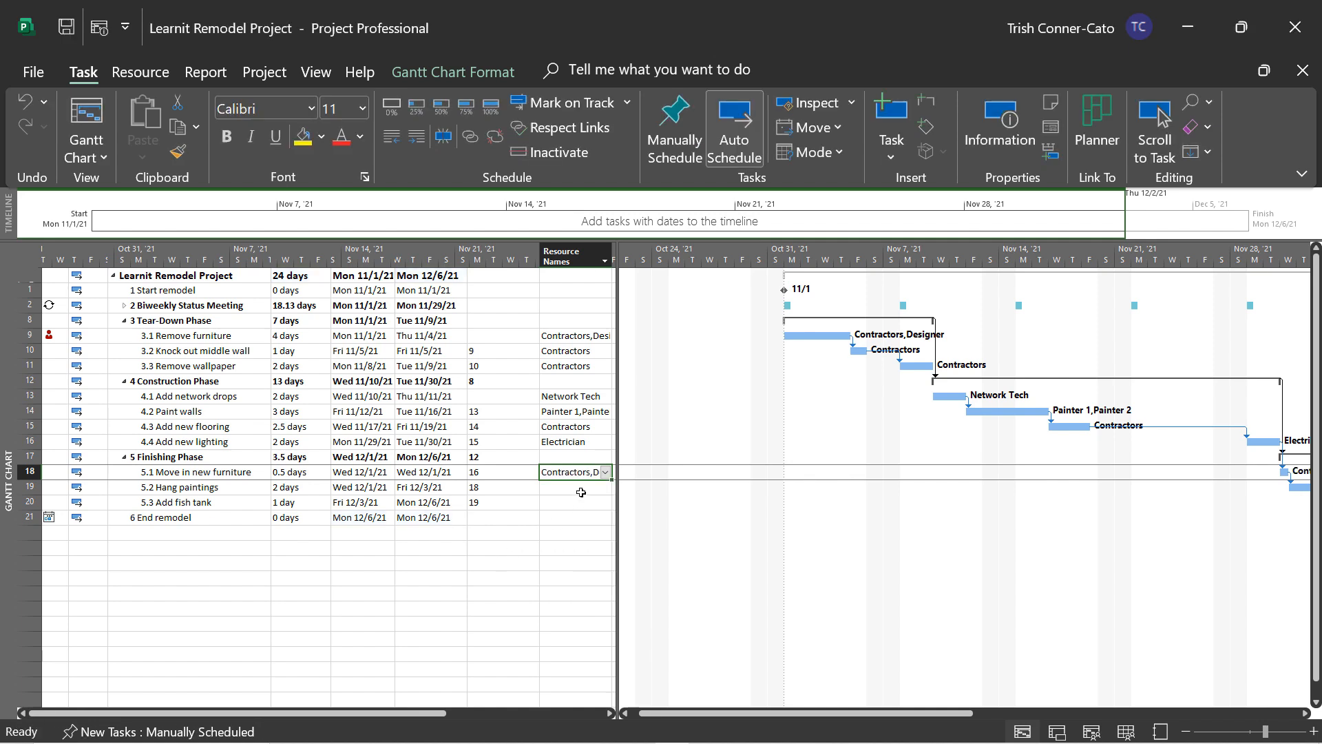
# Step: Assign Contractors and Designer to the Hang paintings task in the Finishing Phase
pyautogui.click(581, 492)
pyautogui.click(605, 487)
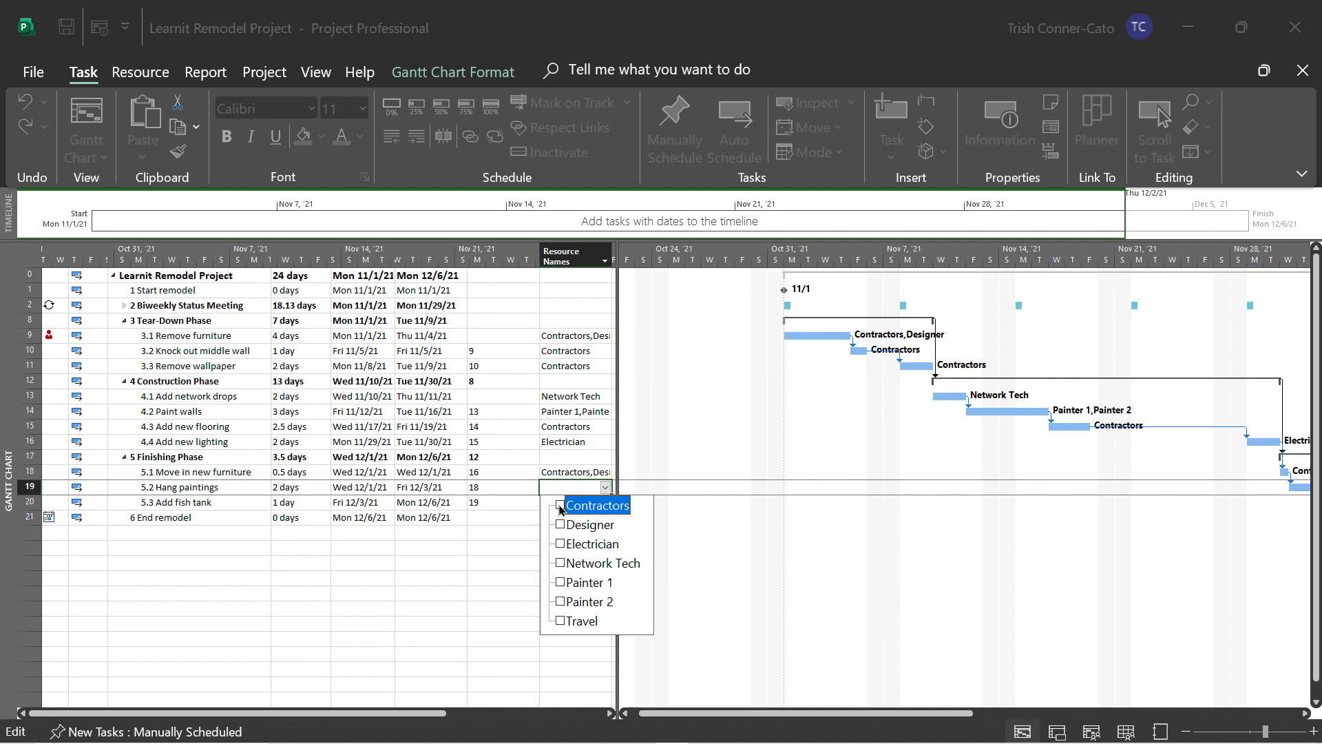
pyautogui.click(560, 506)
pyautogui.click(560, 524)
pyautogui.press('Return')
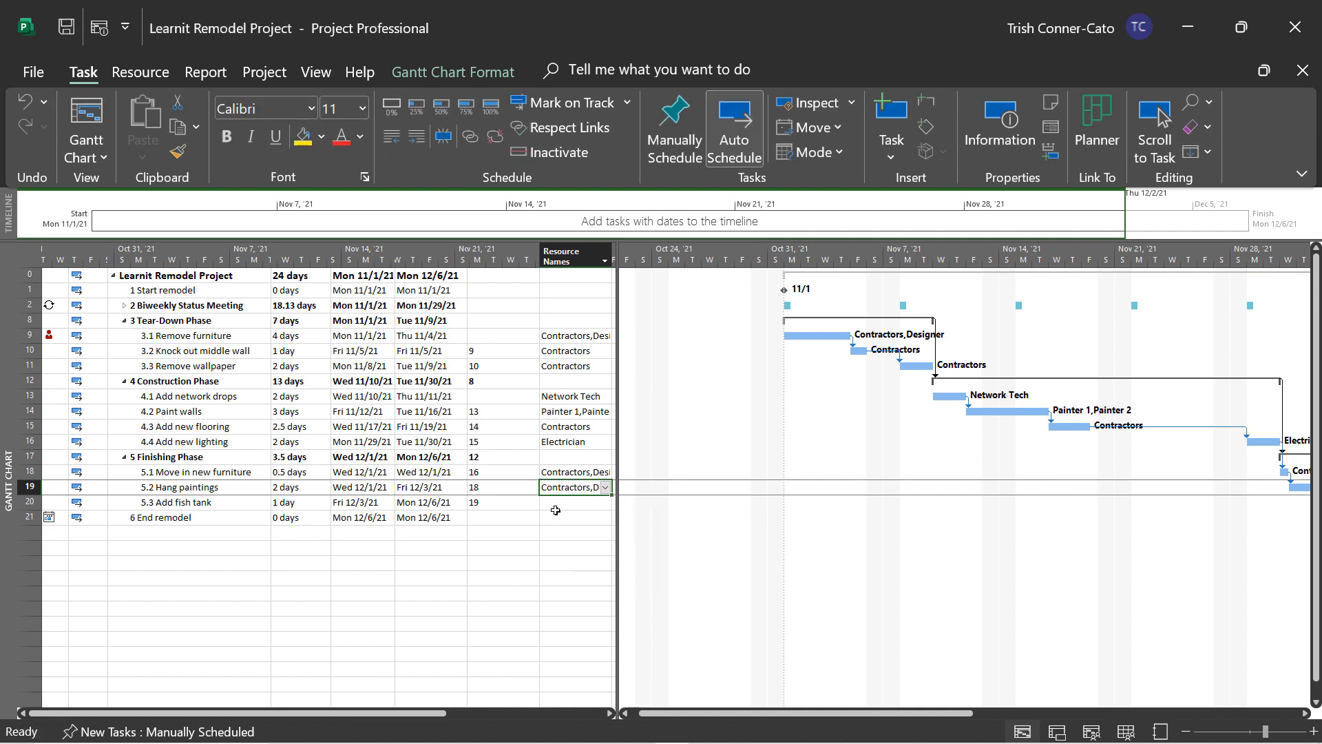
# Step: Assign Contractors and Designer to the Add fish tank task in the Finishing Phase
pyautogui.click(555, 510)
pyautogui.click(605, 502)
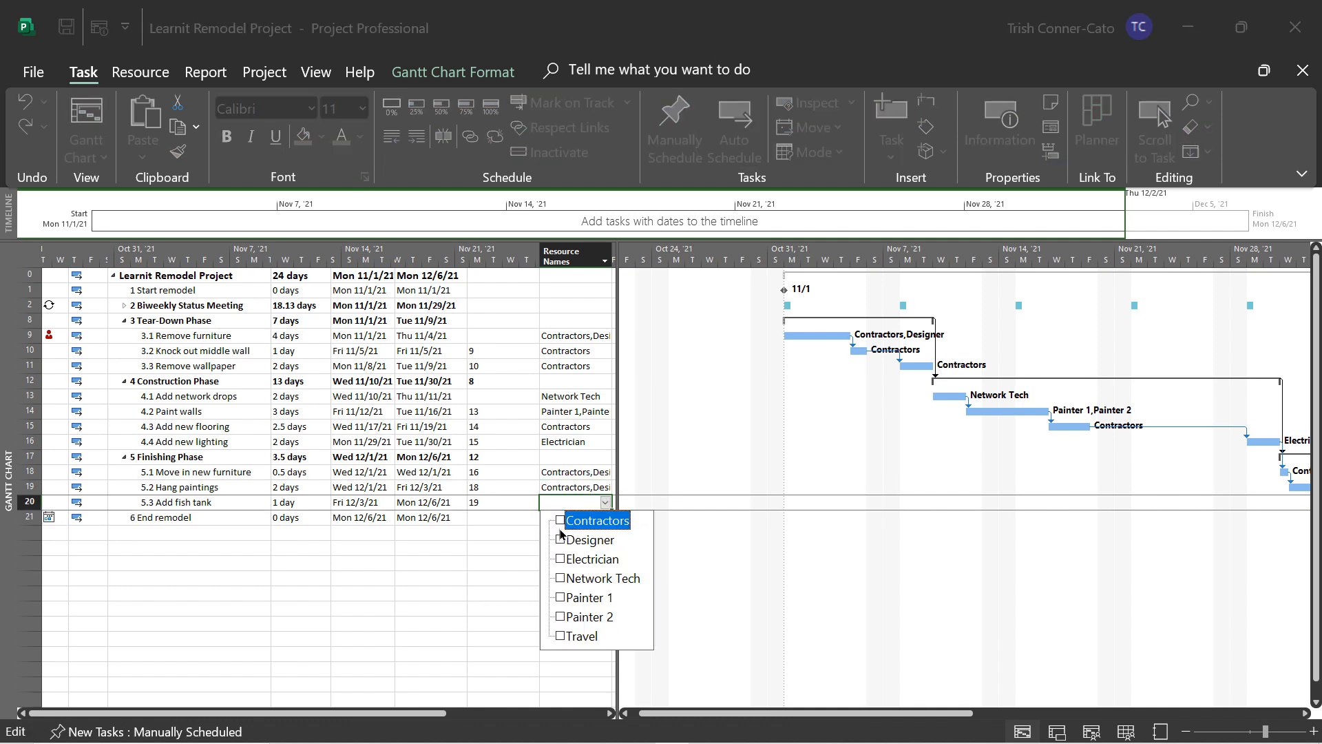
pyautogui.click(560, 521)
pyautogui.click(560, 540)
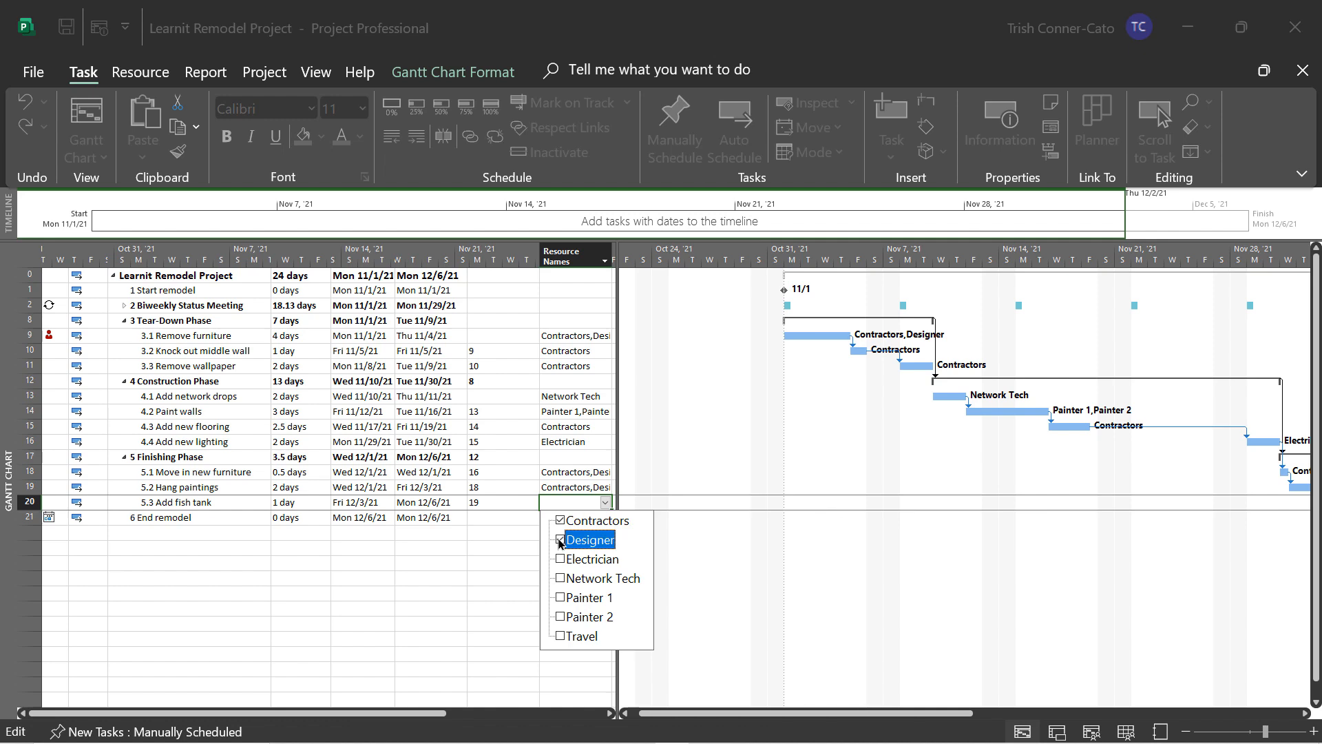
pyautogui.press('Return')
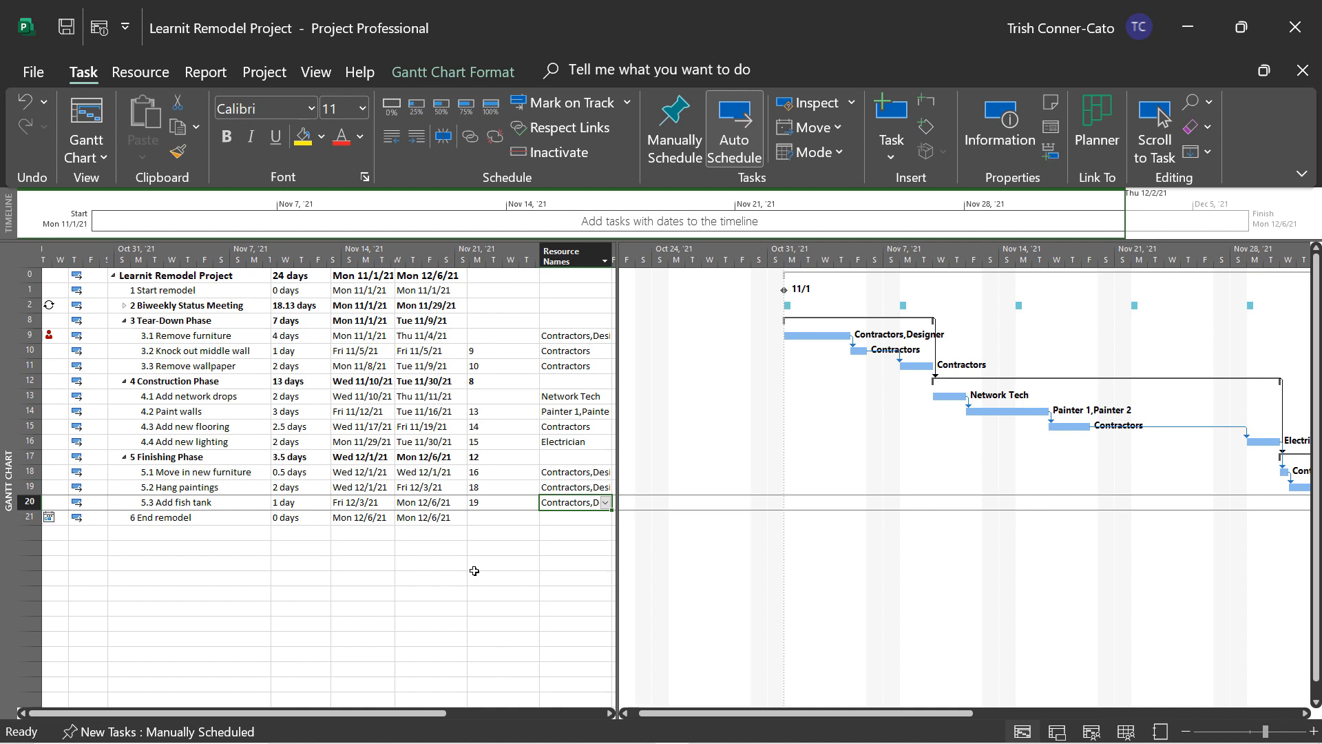
# Step: Assign the Travel resource with a cost of $500 to the Remove furniture task using Assign Resources, and close the dialog
pyautogui.click(176, 337)
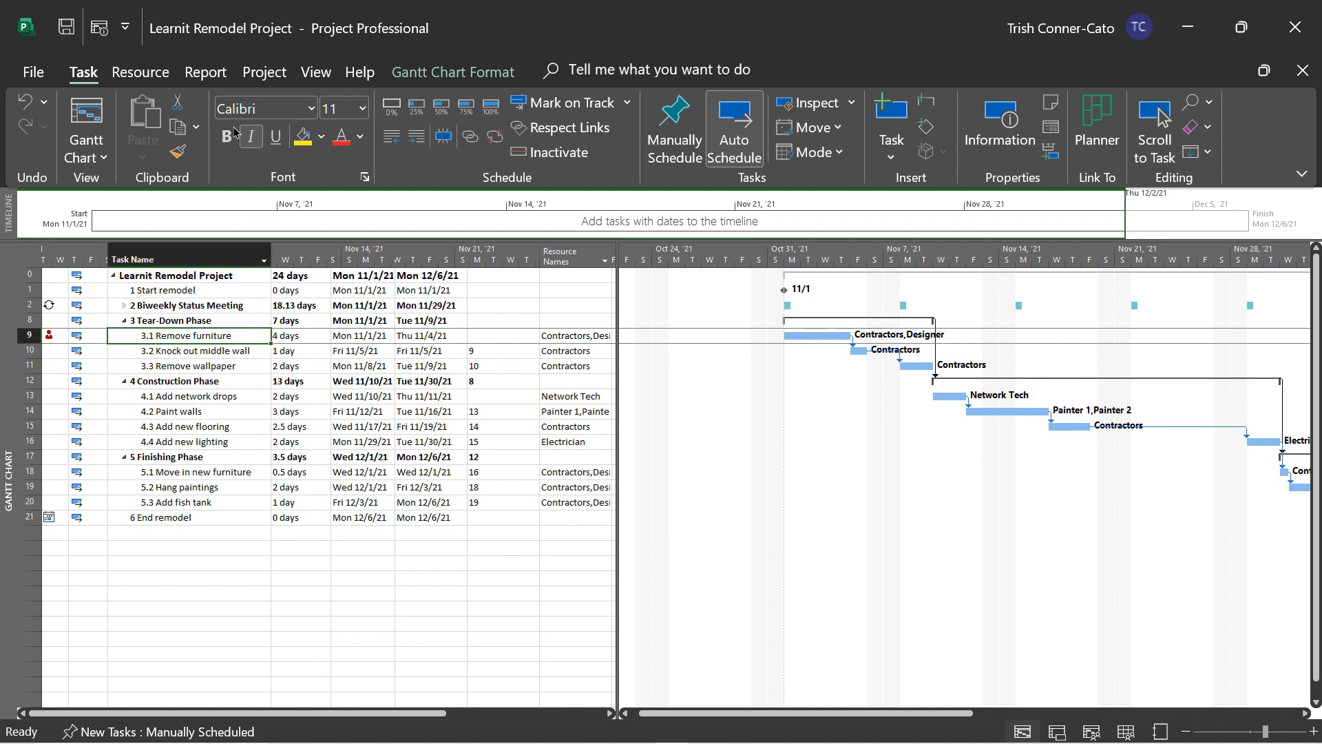
pyautogui.click(151, 74)
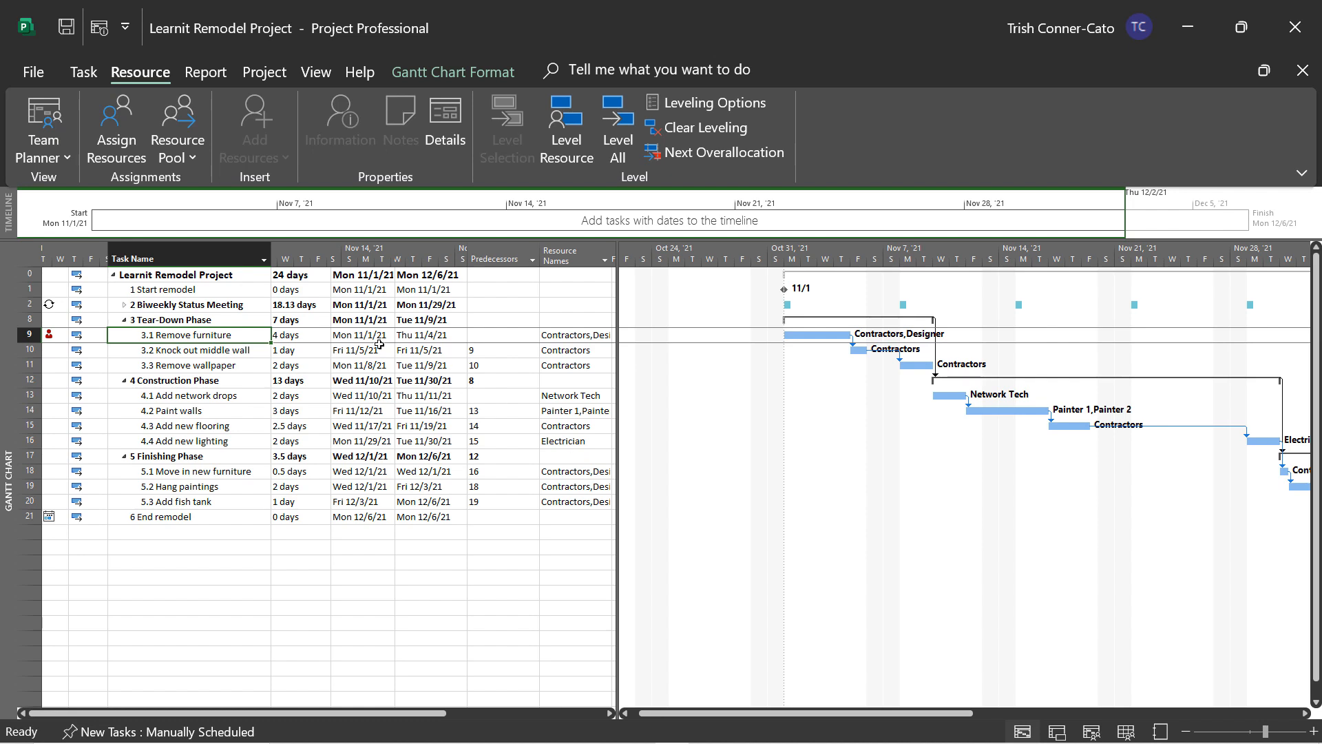
pyautogui.click(114, 146)
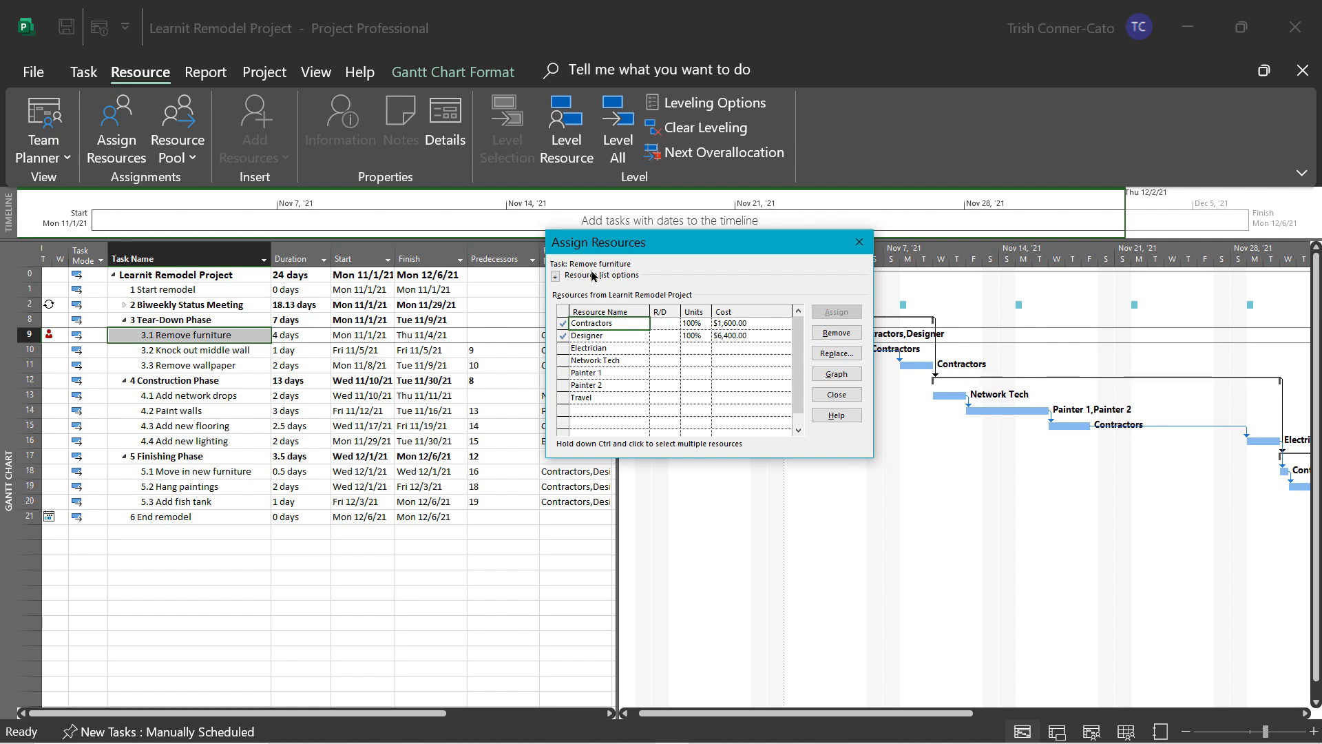
pyautogui.click(589, 398)
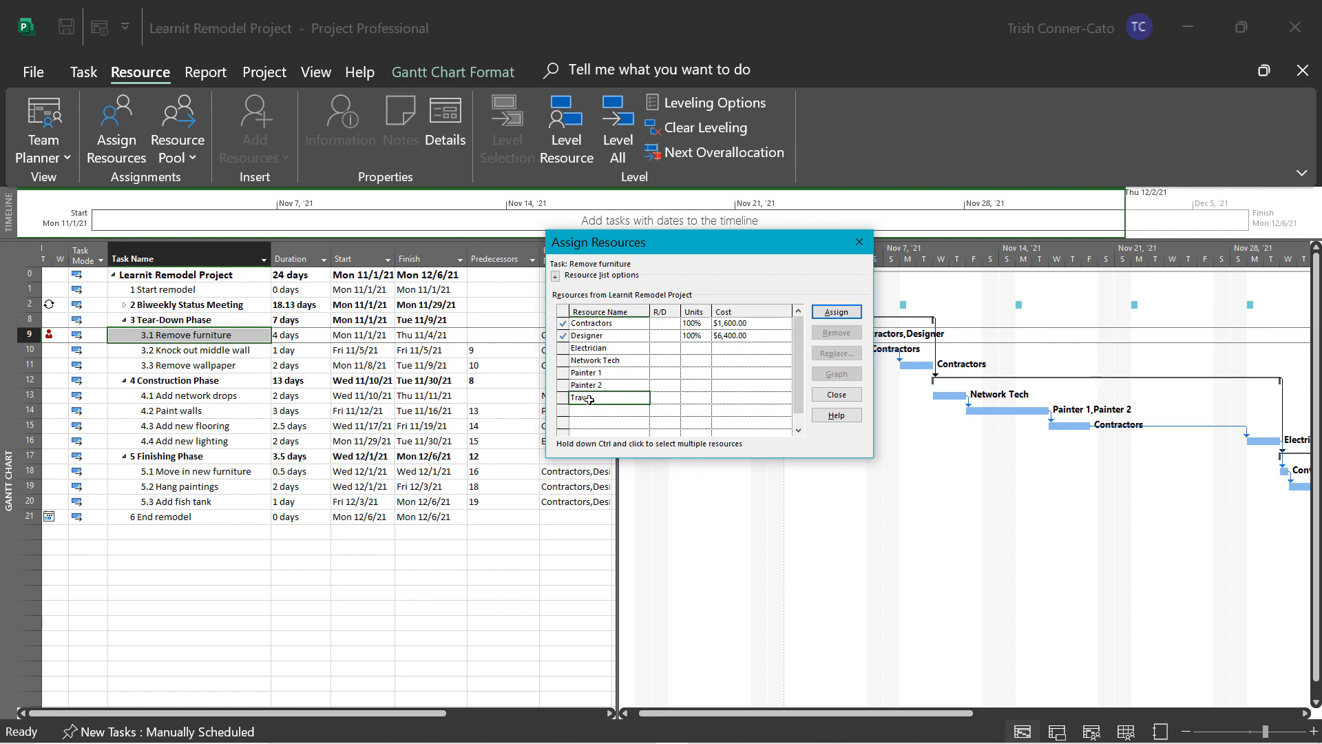
pyautogui.click(733, 398)
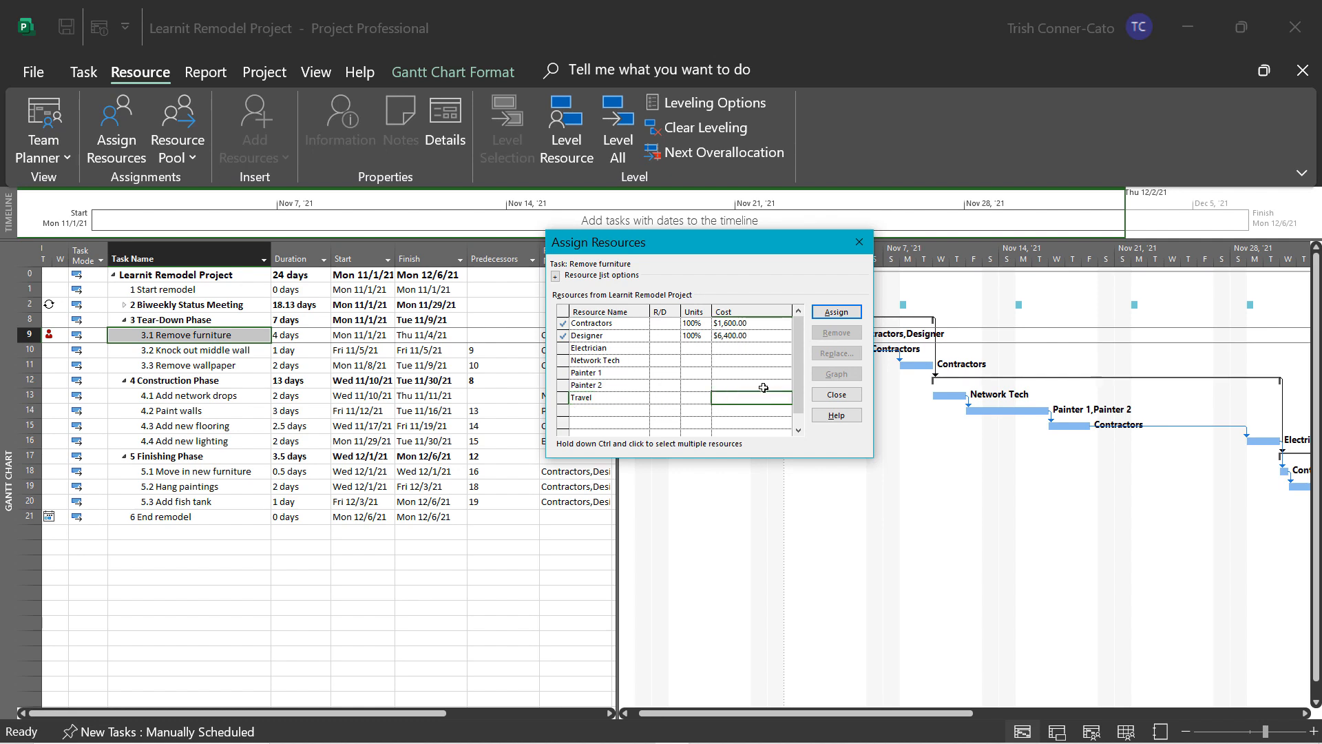
pyautogui.write('500')
pyautogui.click(837, 314)
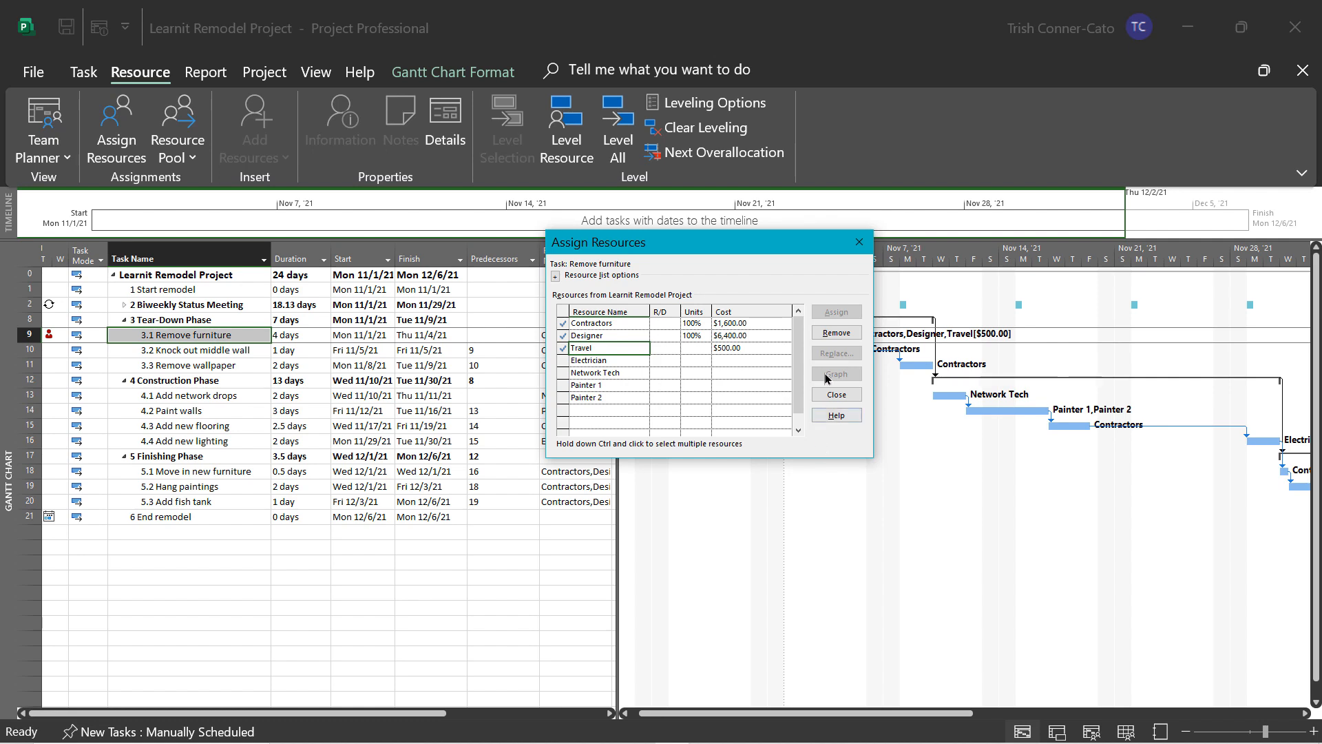
pyautogui.click(860, 242)
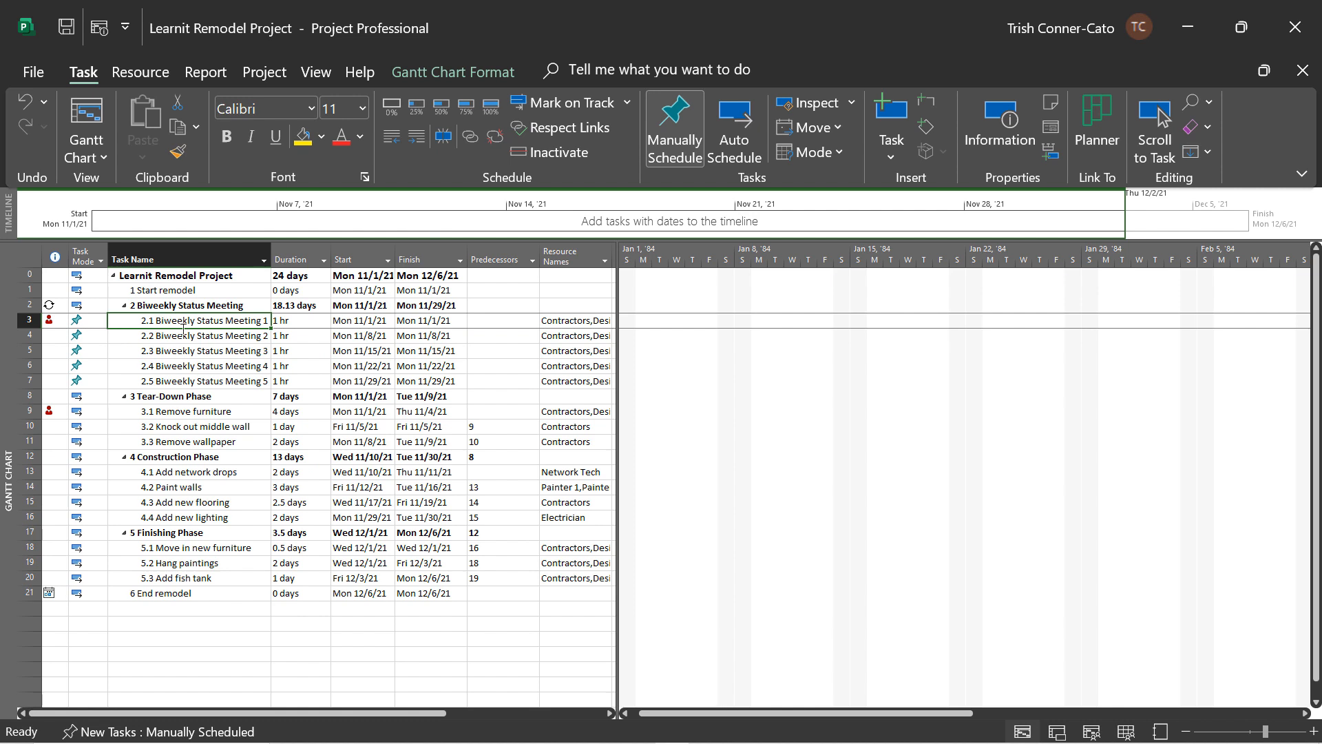
# Step: Switch the five Biweekly Status Meeting subtasks from manual scheduling to Auto Schedule
pyautogui.click(292, 393)
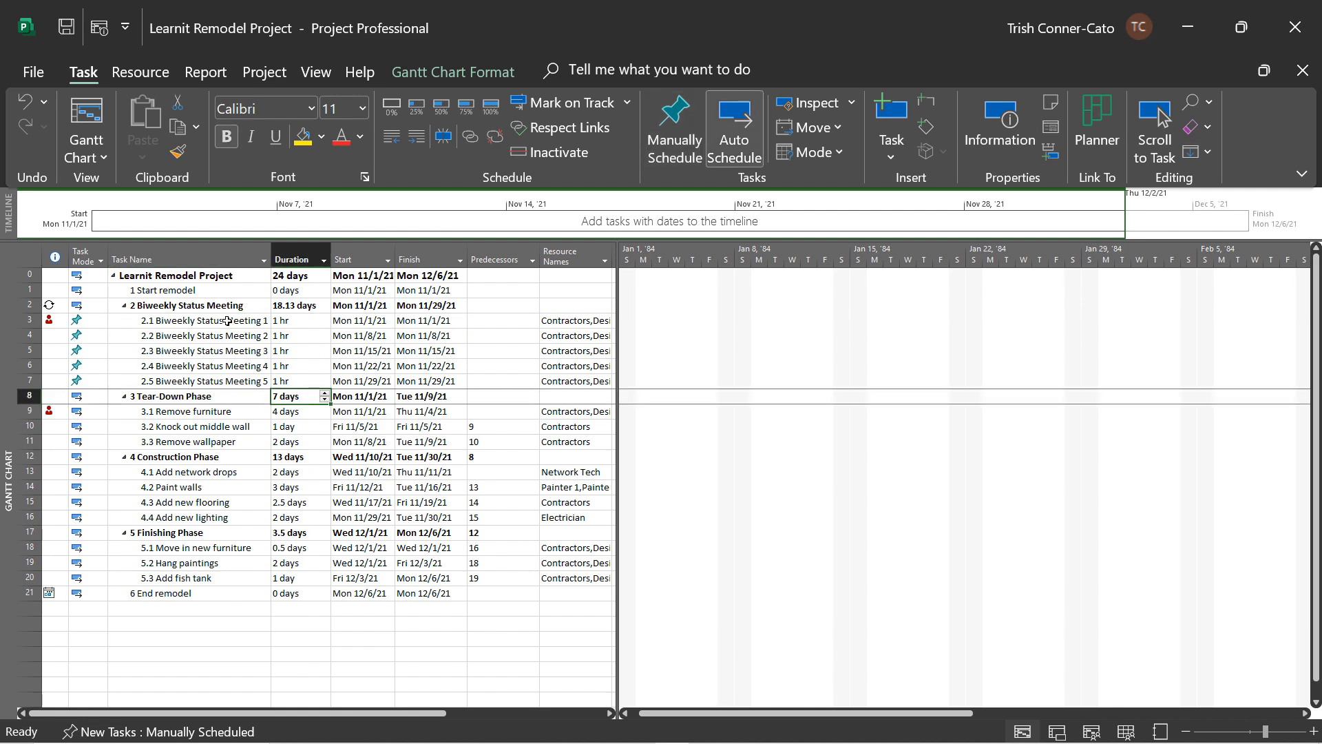
pyautogui.moveTo(228, 336); pyautogui.dragTo(224, 376)
pyautogui.click(225, 327)
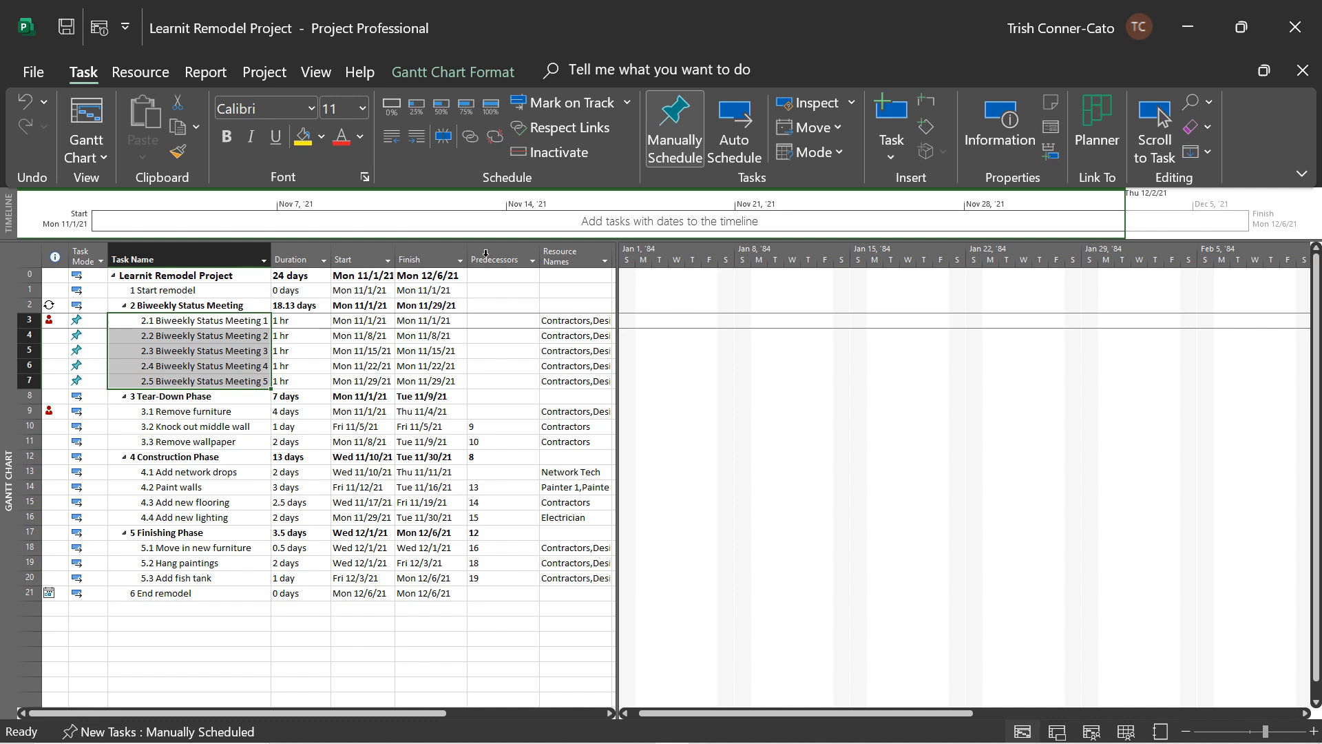
pyautogui.click(742, 135)
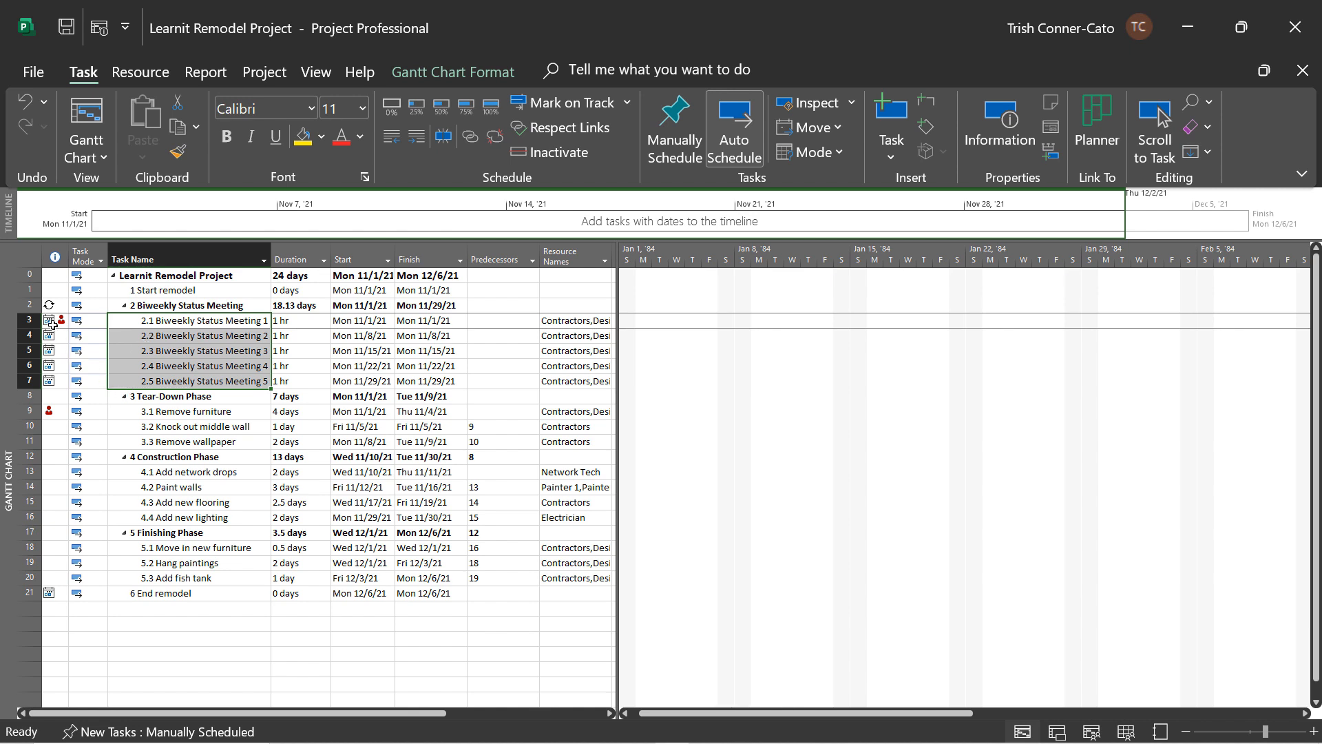
pyautogui.moveTo(50, 321)
# Step: Show the Overallocation details alongside Work in the Resource Usage view, with the timescale at the project's early November dates
pyautogui.rightClick(6, 416)
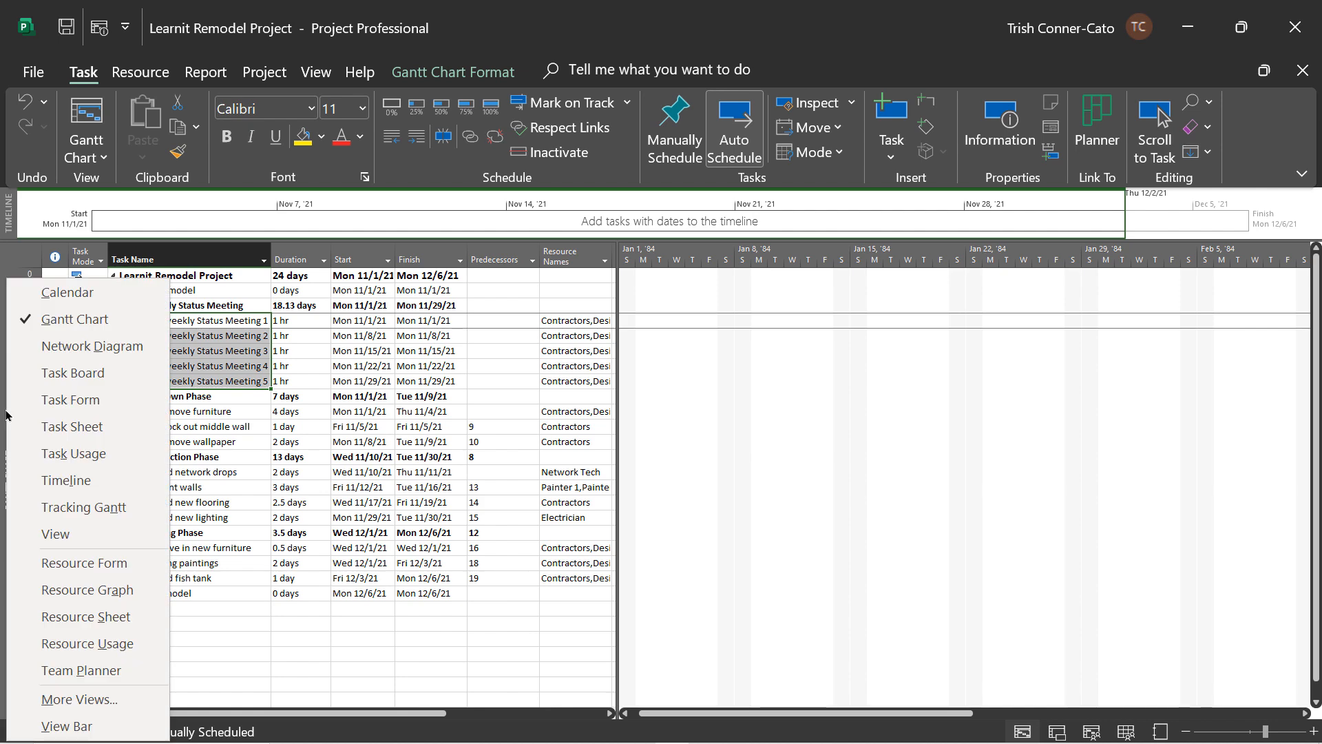
pyautogui.click(128, 643)
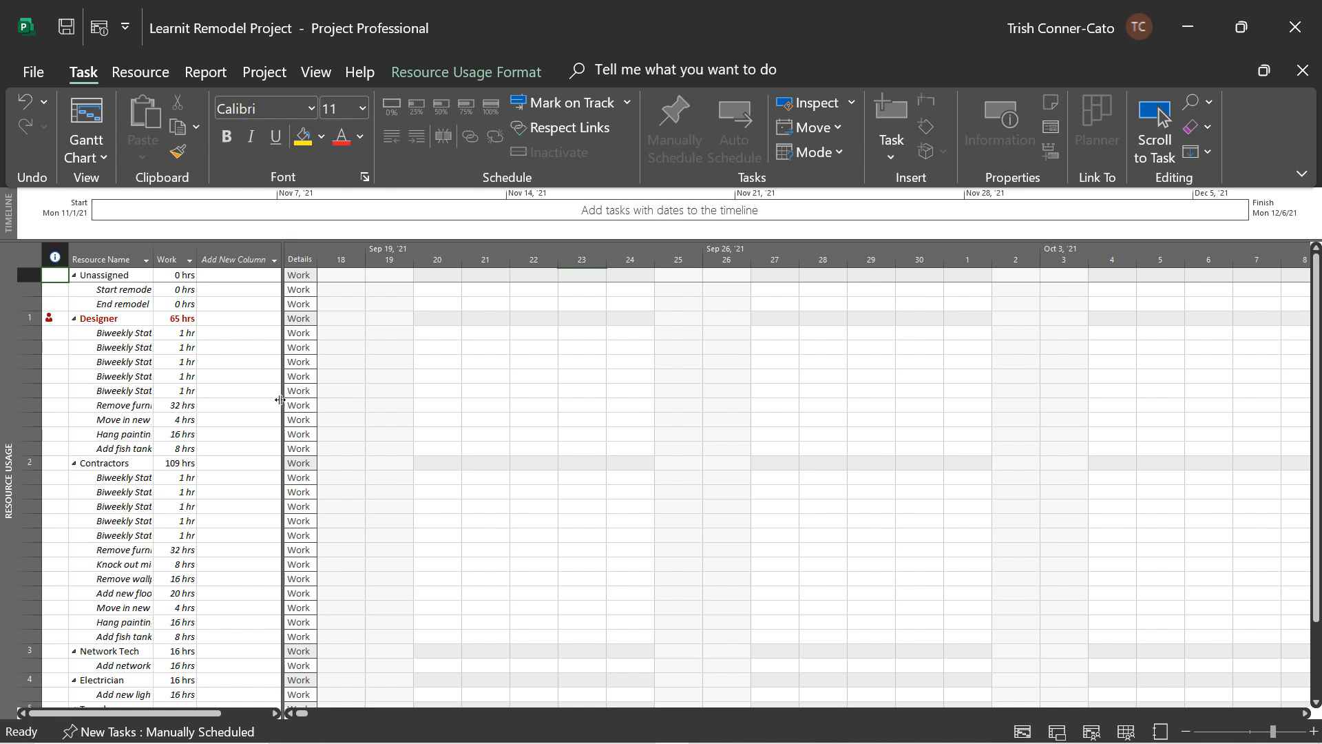
pyautogui.moveTo(281, 399); pyautogui.dragTo(318, 401)
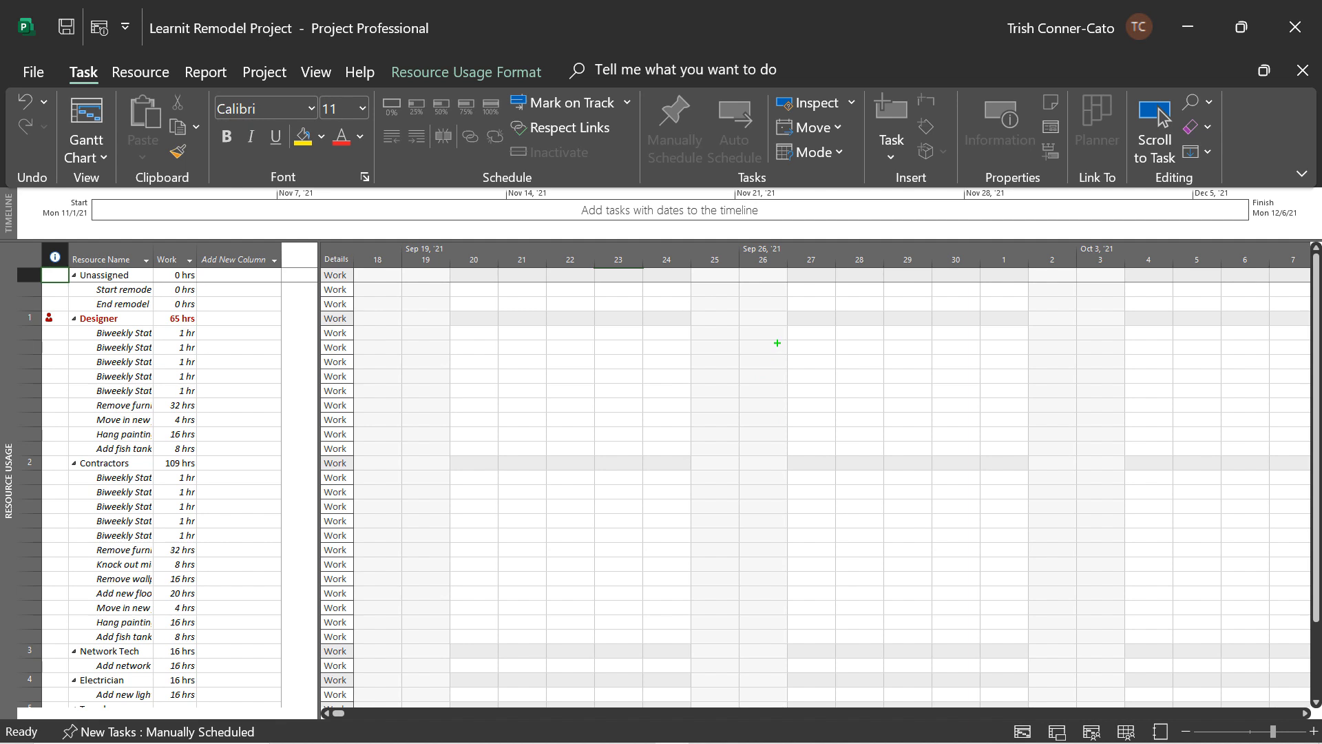
pyautogui.moveTo(759, 266); pyautogui.dragTo(751, 390)
pyautogui.click(1307, 714)
pyautogui.click(1307, 714)
pyautogui.moveTo(1306, 714); pyautogui.dragTo(1307, 714)
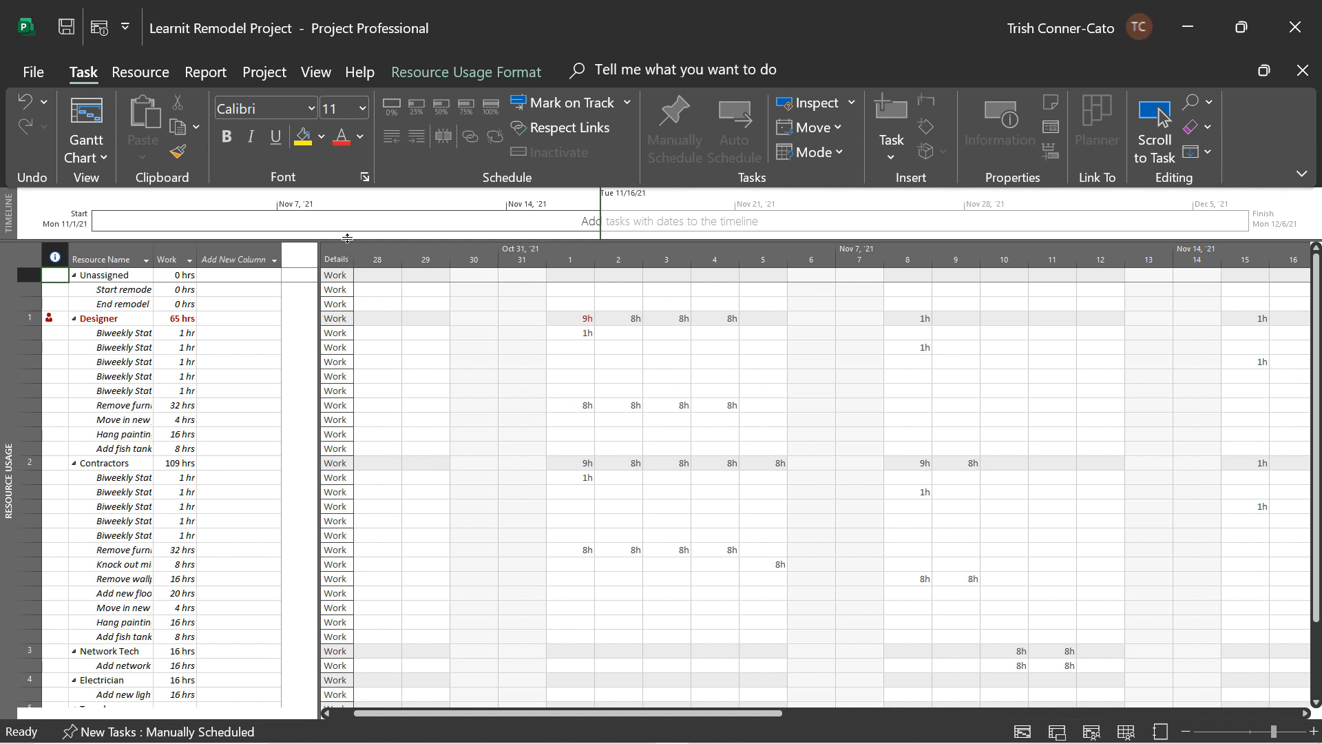
pyautogui.rightClick(335, 322)
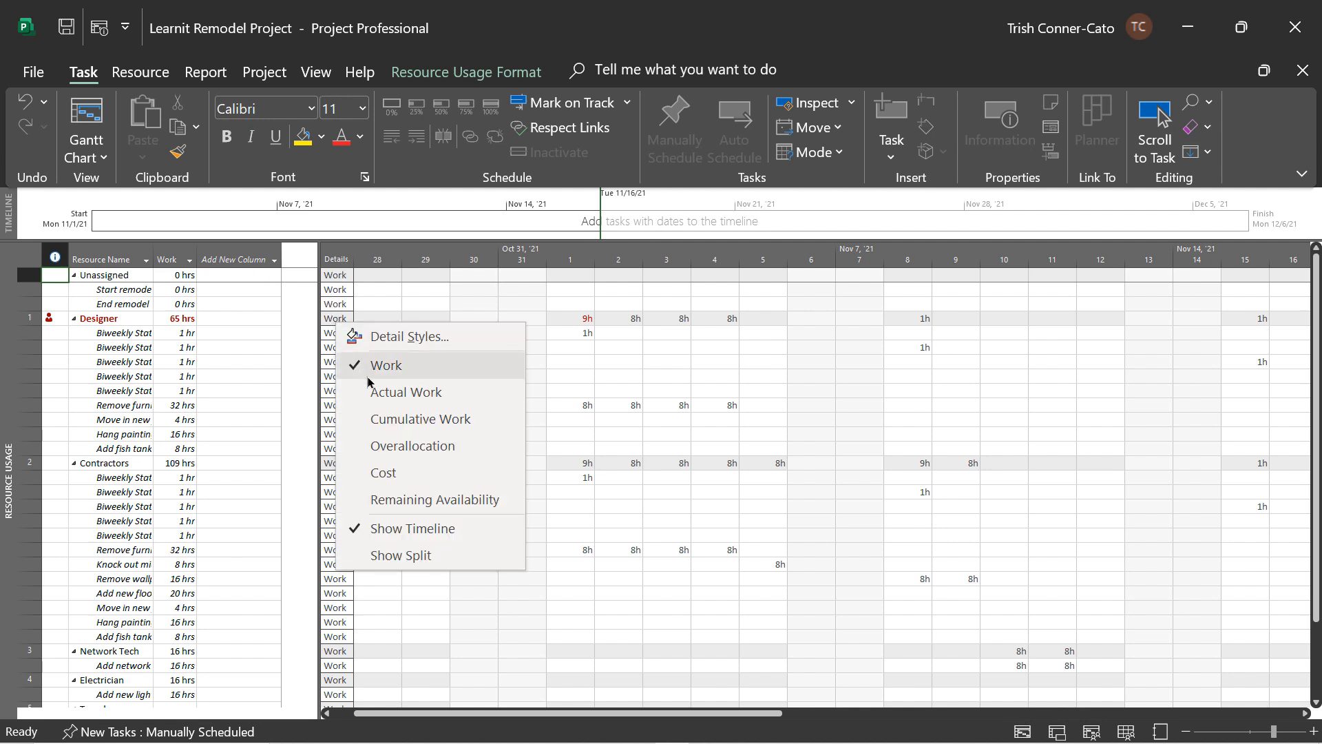
pyautogui.click(384, 448)
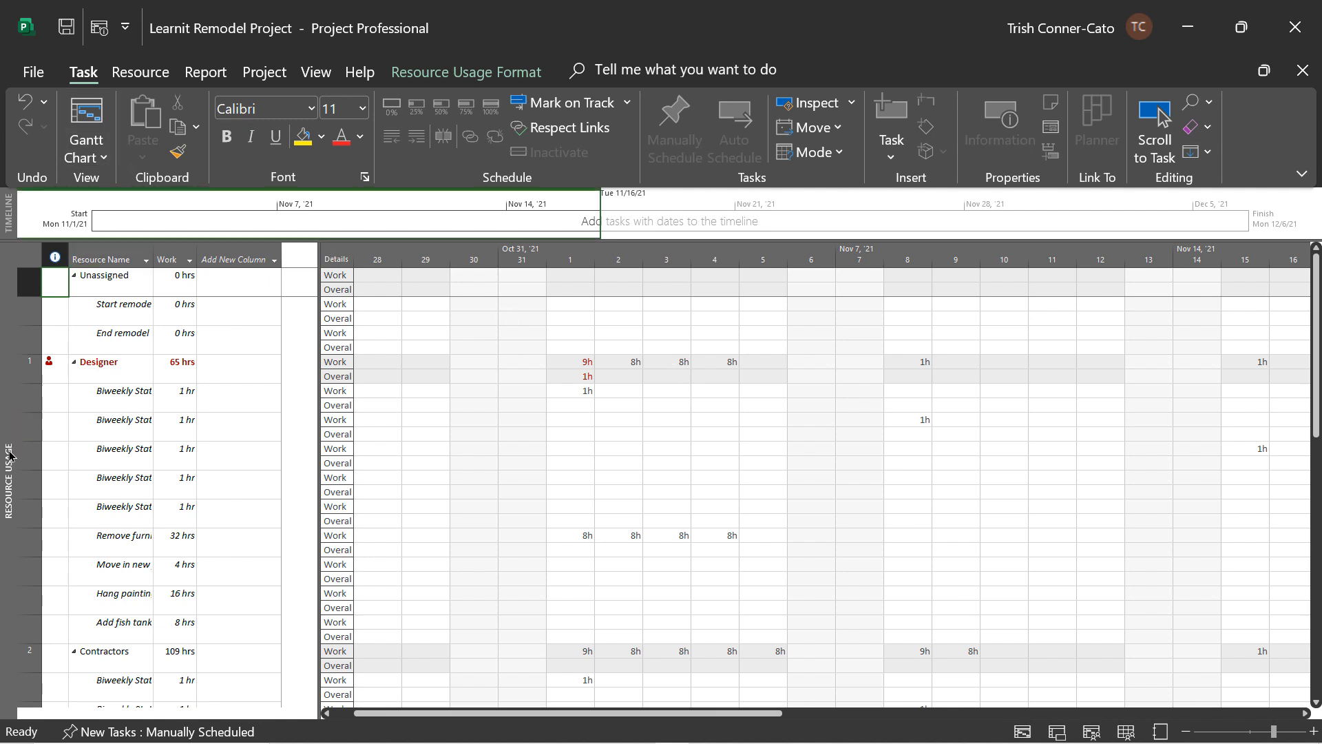
# Step: Return to the Gantt Chart view and level all overallocated resources in the project
pyautogui.click(87, 113)
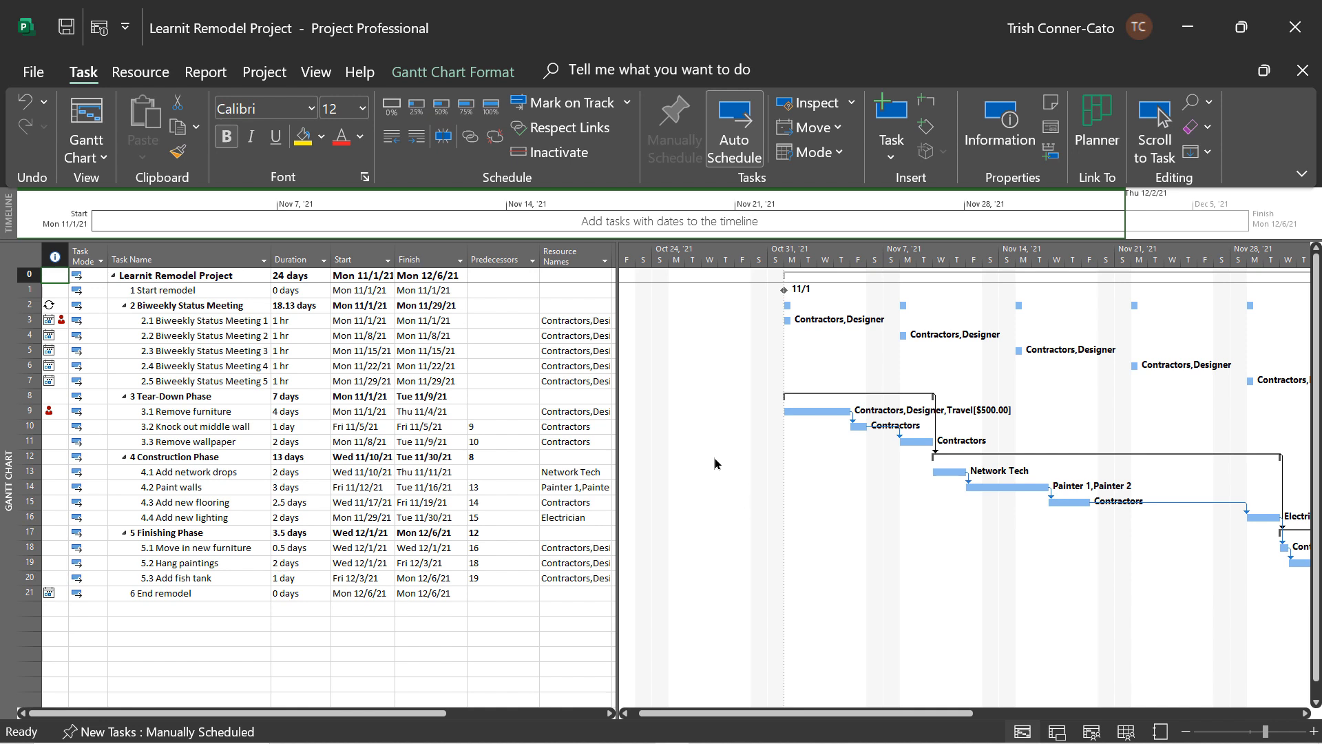
pyautogui.click(140, 72)
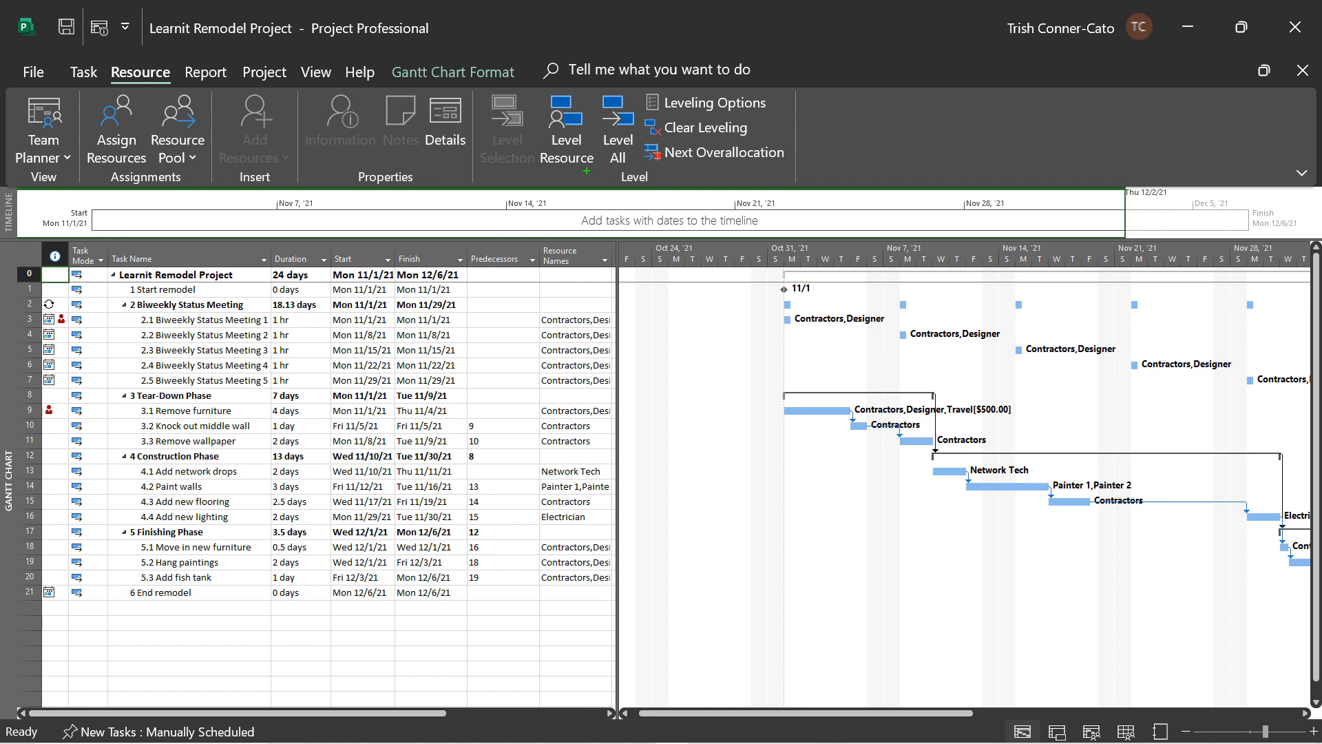
pyautogui.moveTo(586, 170); pyautogui.dragTo(586, 237)
pyautogui.moveTo(627, 171); pyautogui.dragTo(626, 260)
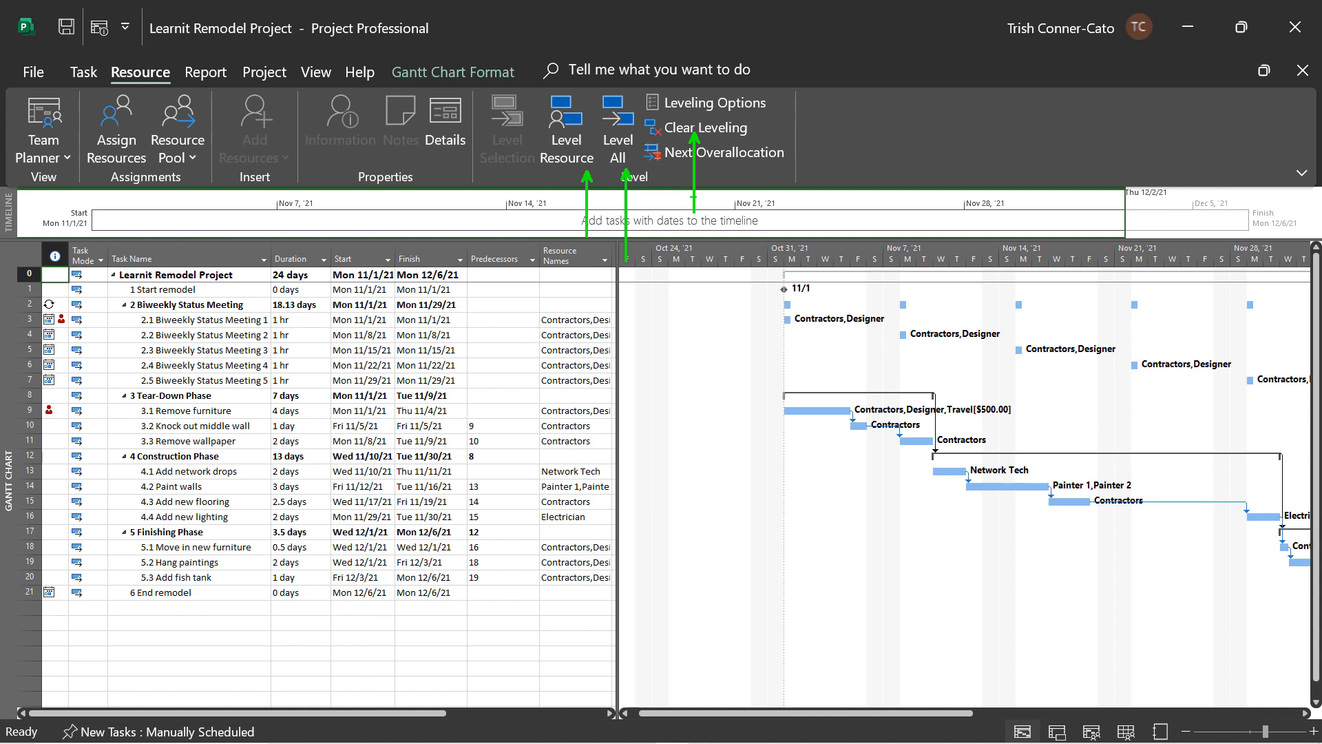
pyautogui.click(617, 147)
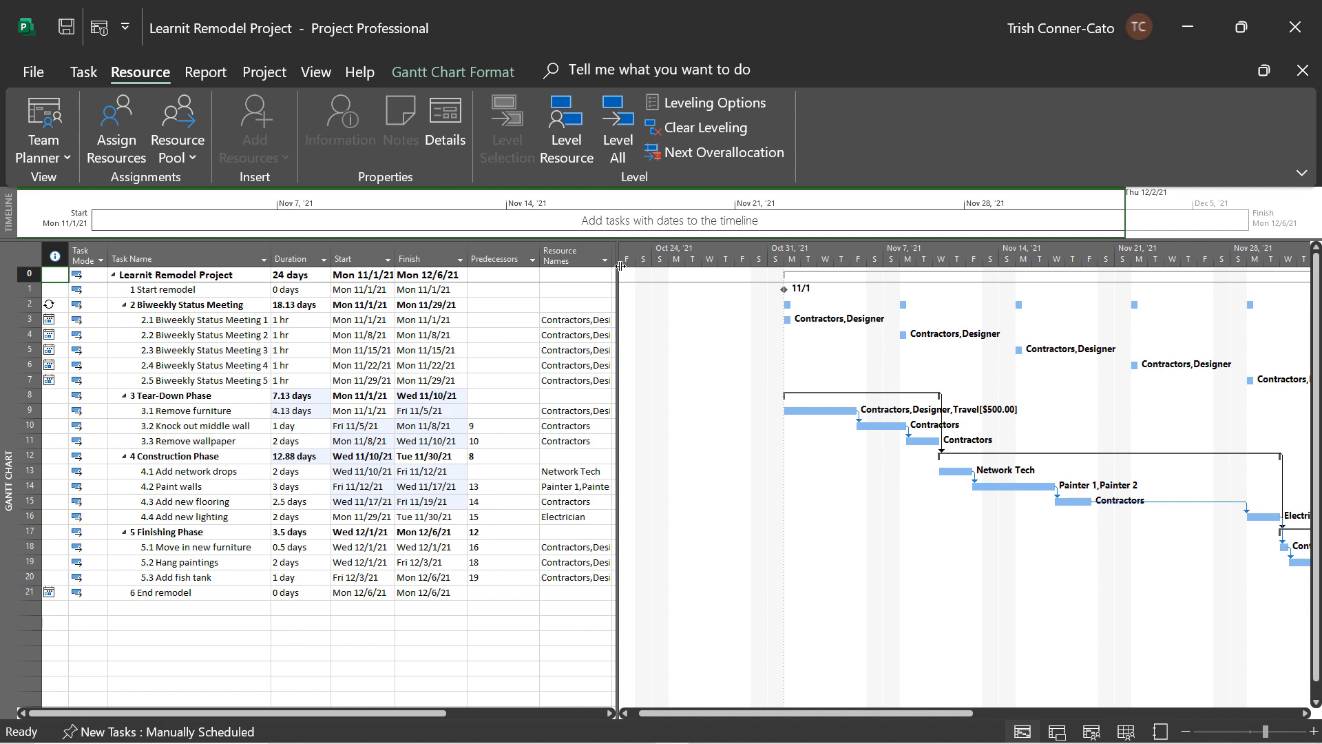
# Step: Clear leveling for the entire project and reapply Level All
pyautogui.click(686, 133)
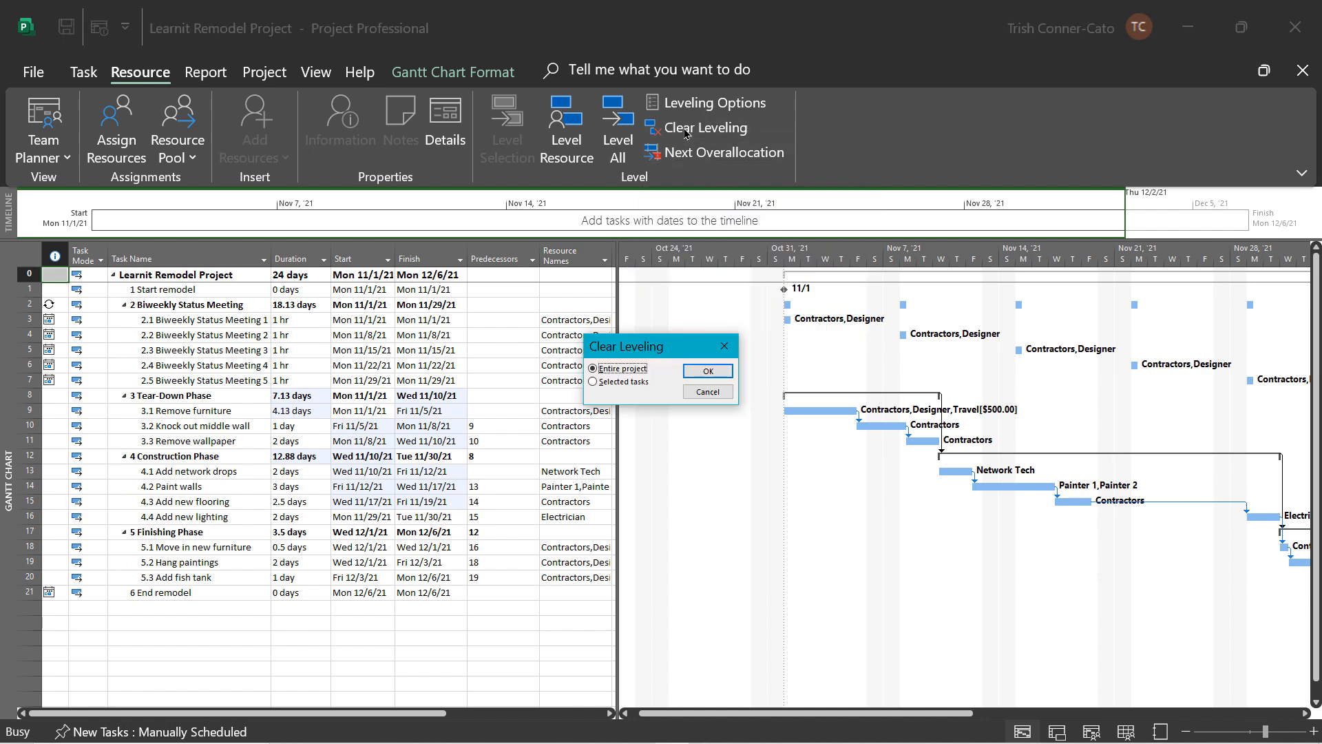
pyautogui.click(697, 376)
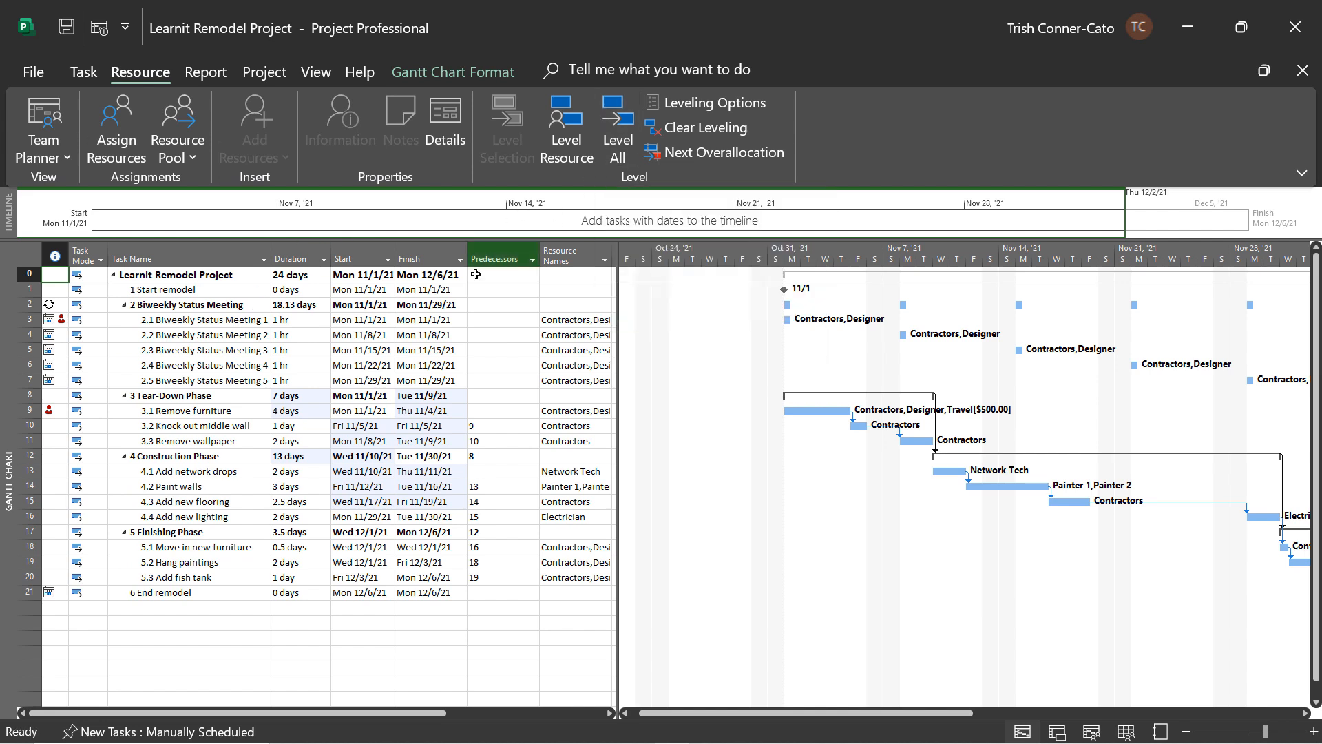
pyautogui.click(622, 146)
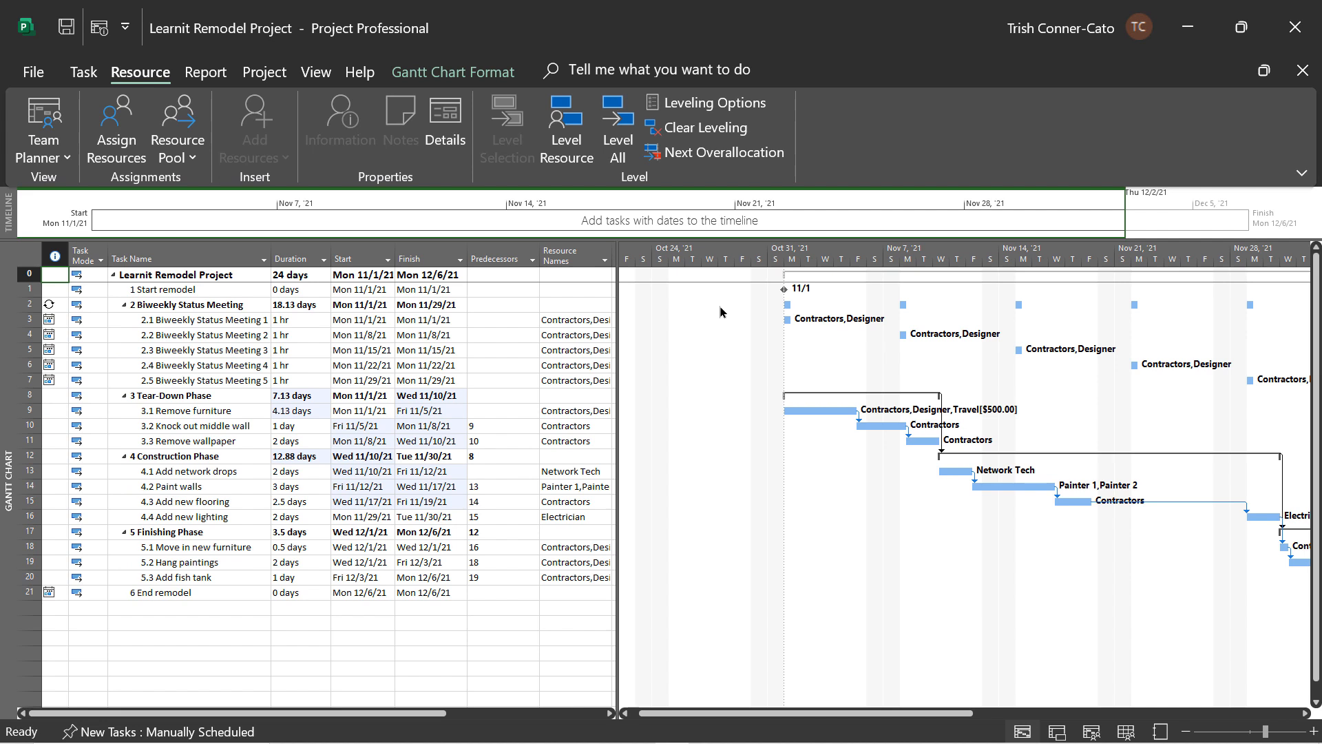
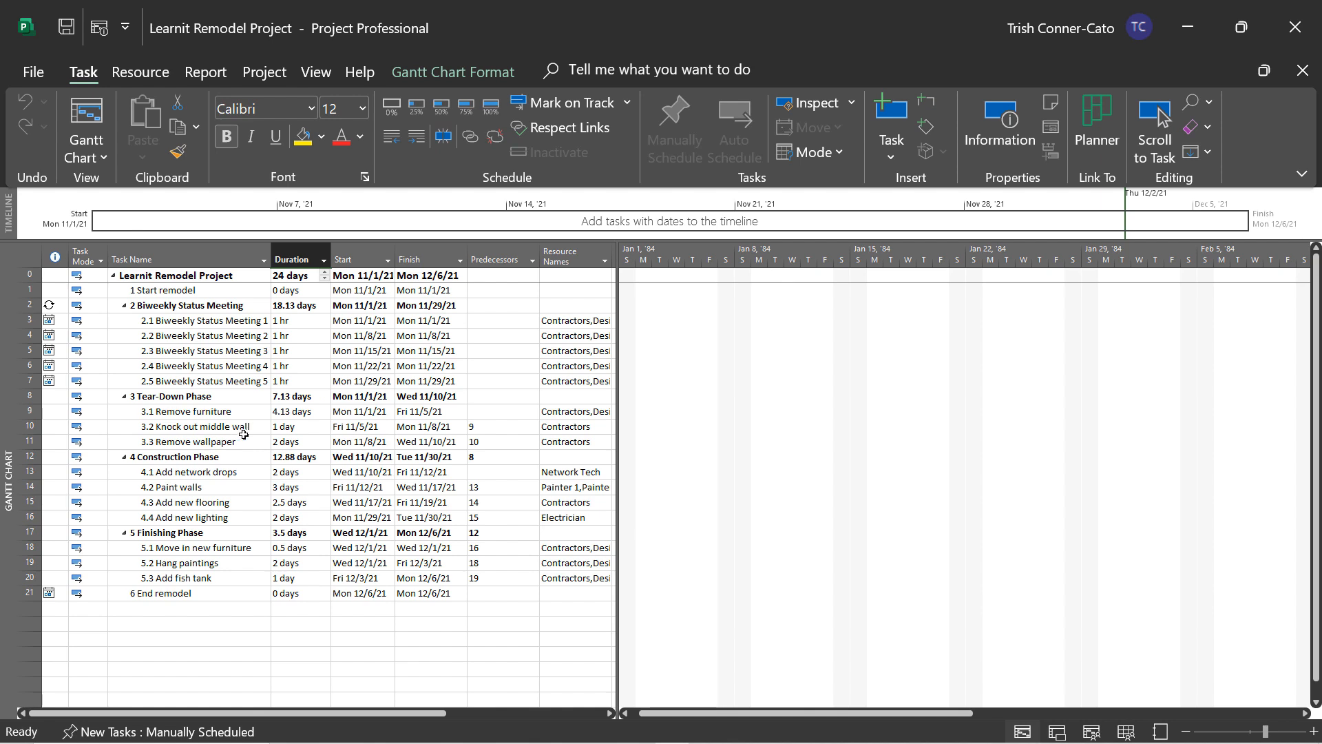
# Step: Change the Remove wallpaper task's dependency on Knock out middle wall to Start-to-Start (SS) and bring its Gantt bar into view
pyautogui.doubleClick(184, 447)
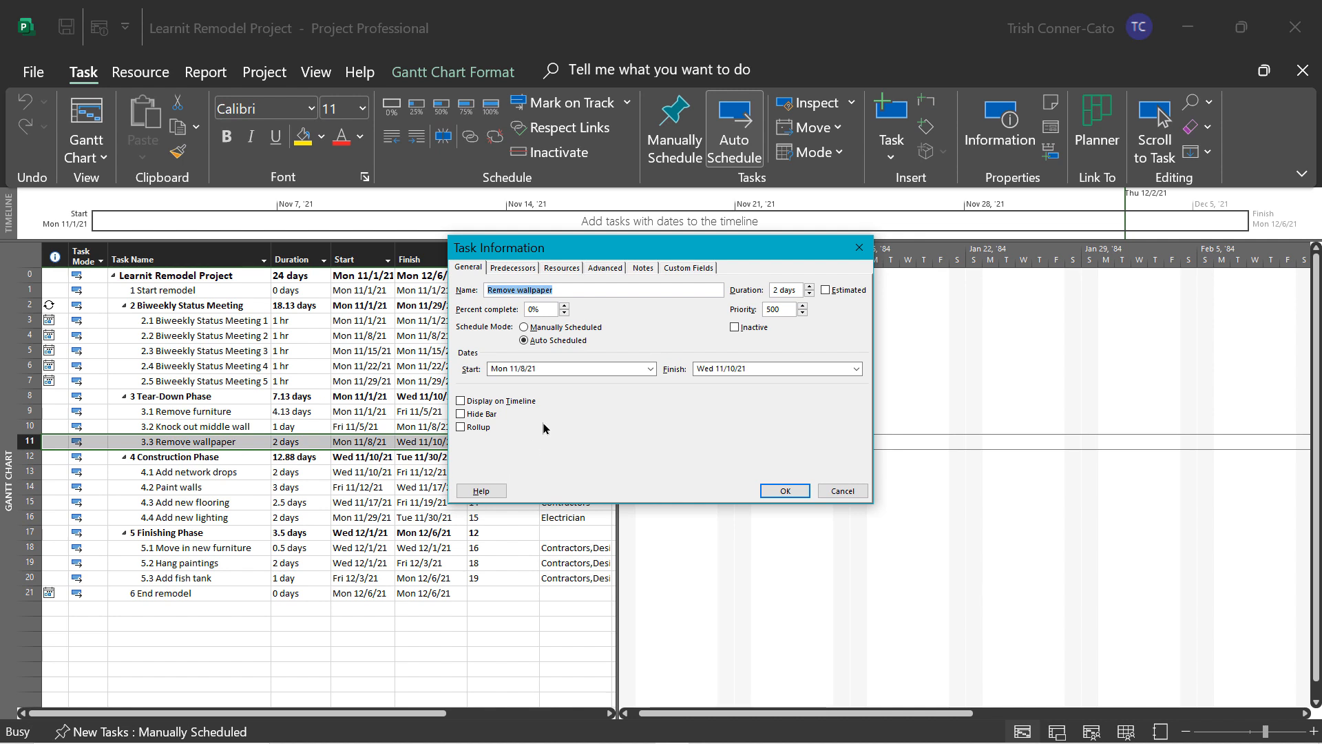
pyautogui.click(513, 268)
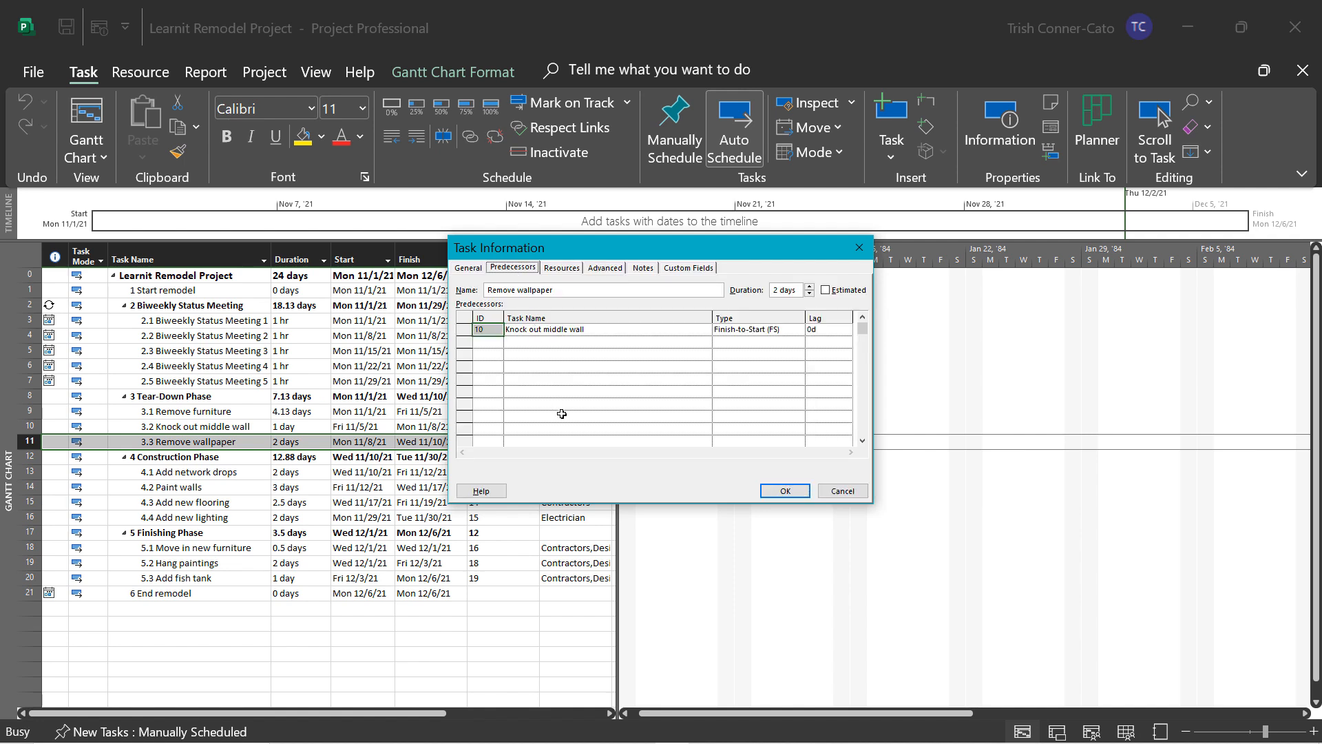
pyautogui.click(786, 330)
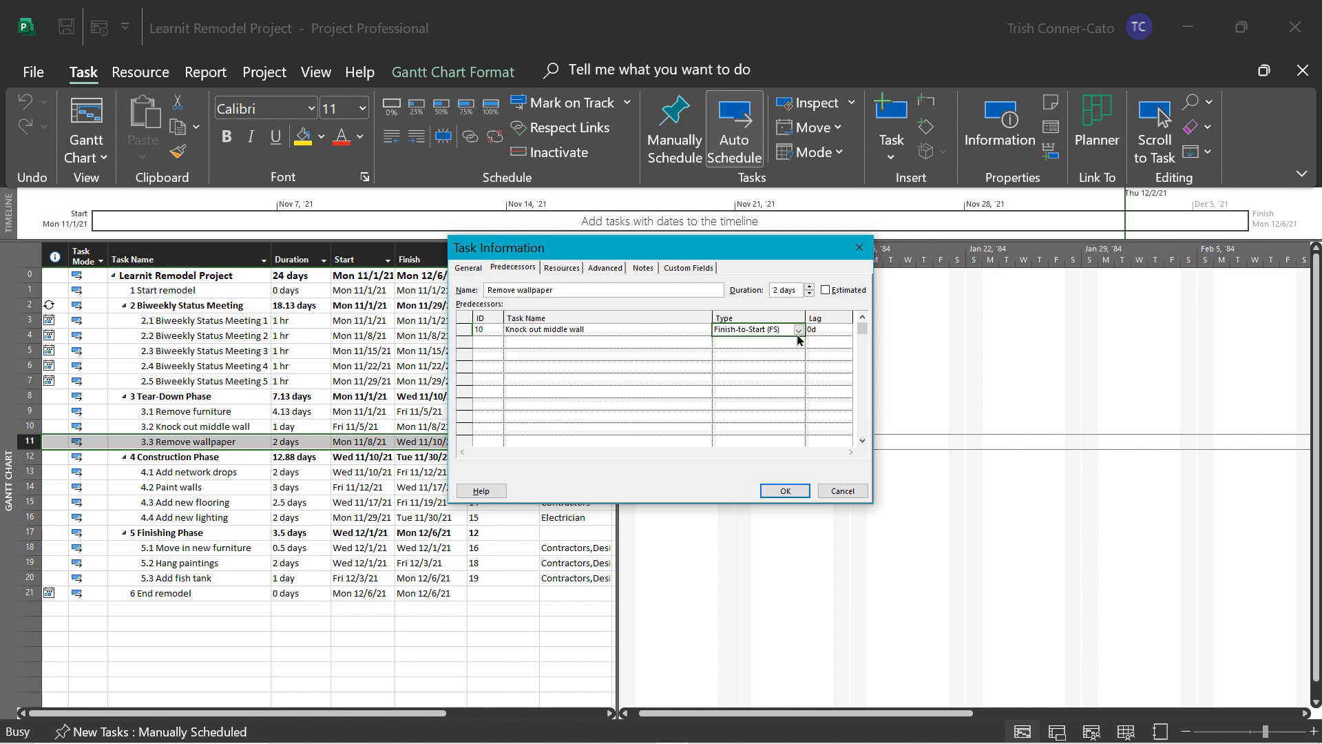
pyautogui.click(800, 336)
pyautogui.click(800, 334)
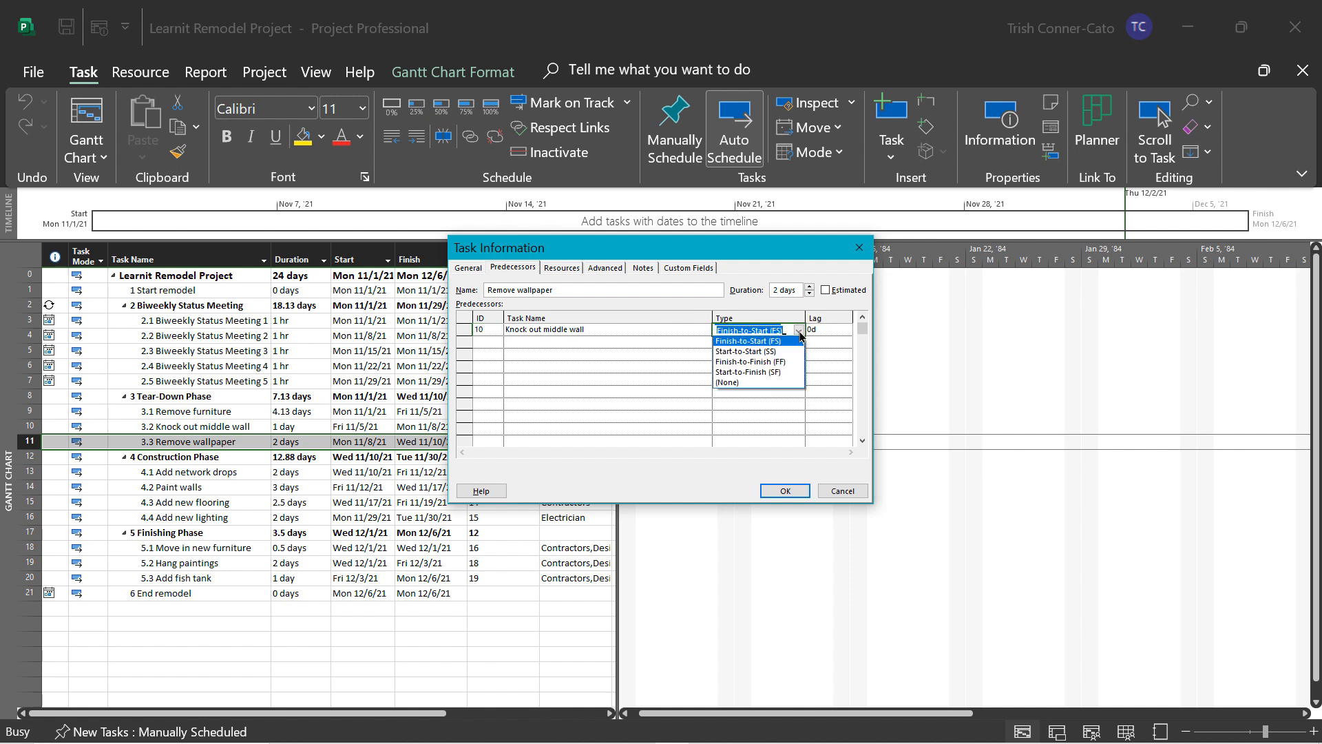
pyautogui.click(747, 352)
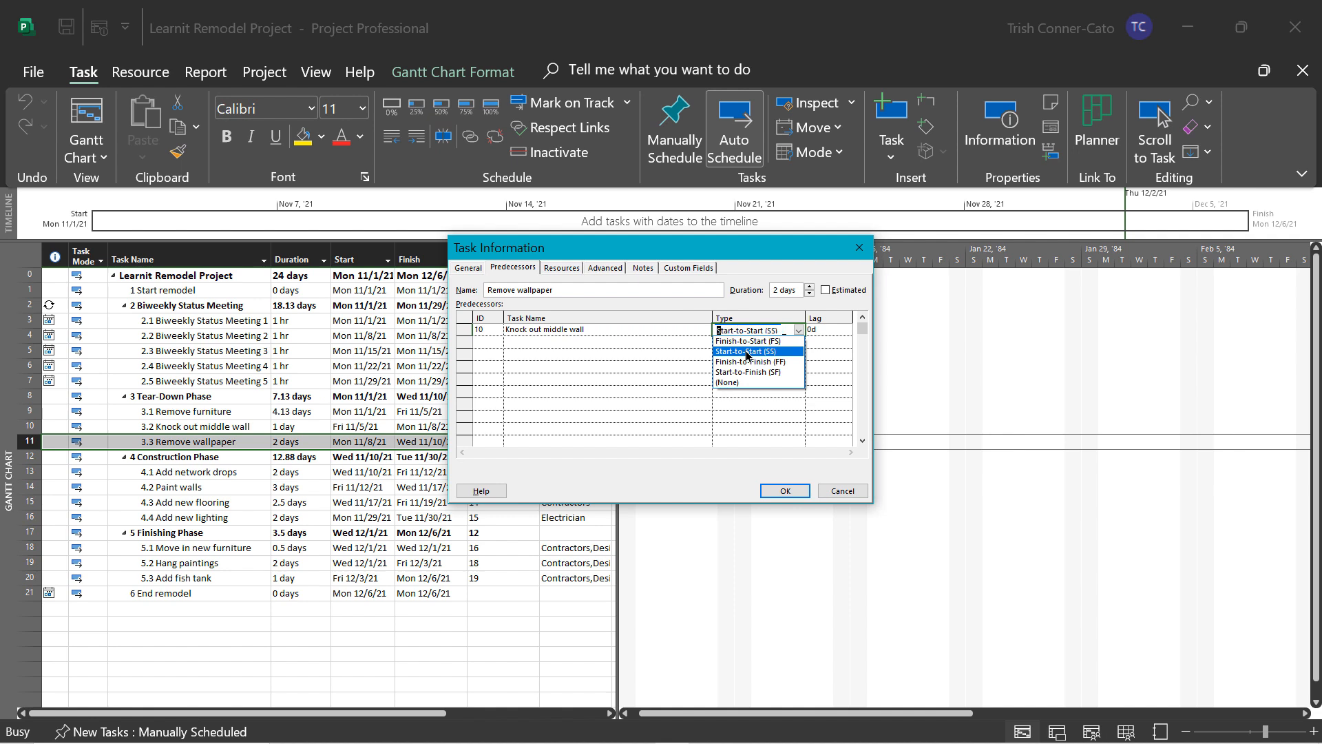
pyautogui.click(786, 491)
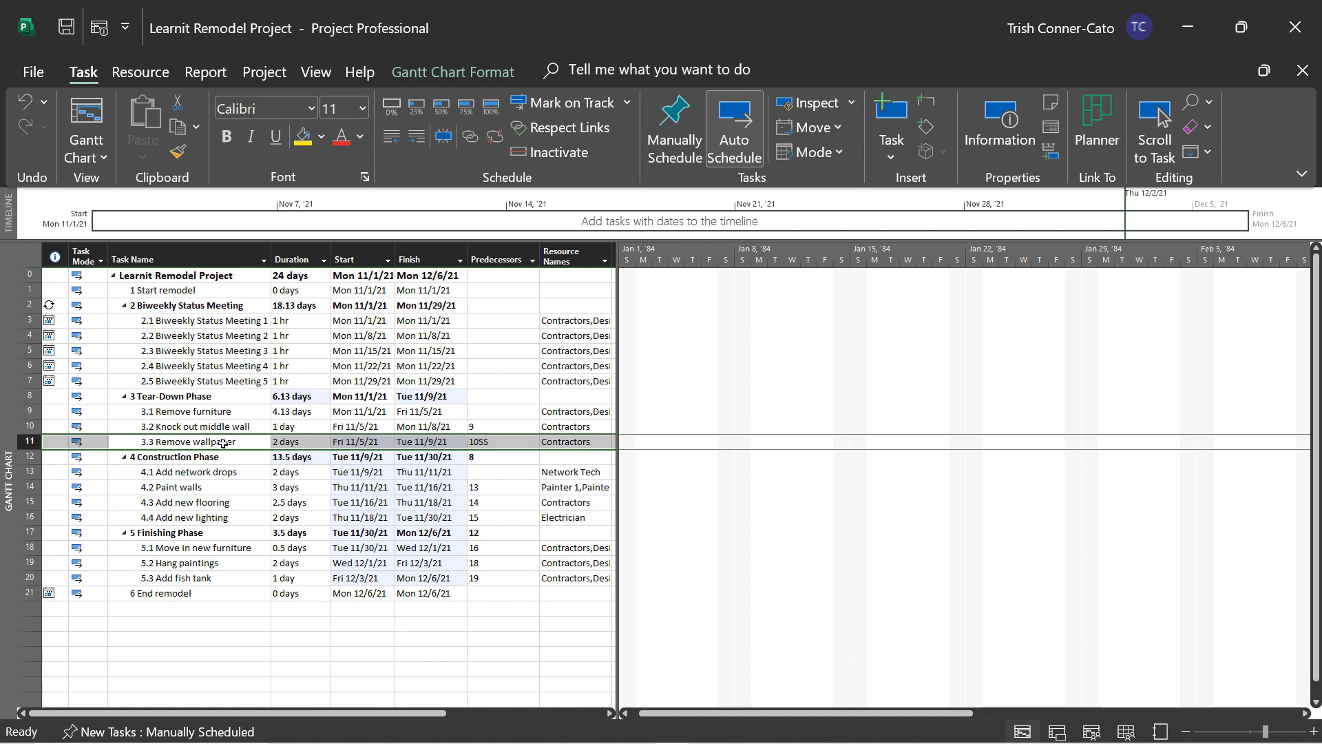
pyautogui.rightClick(223, 443)
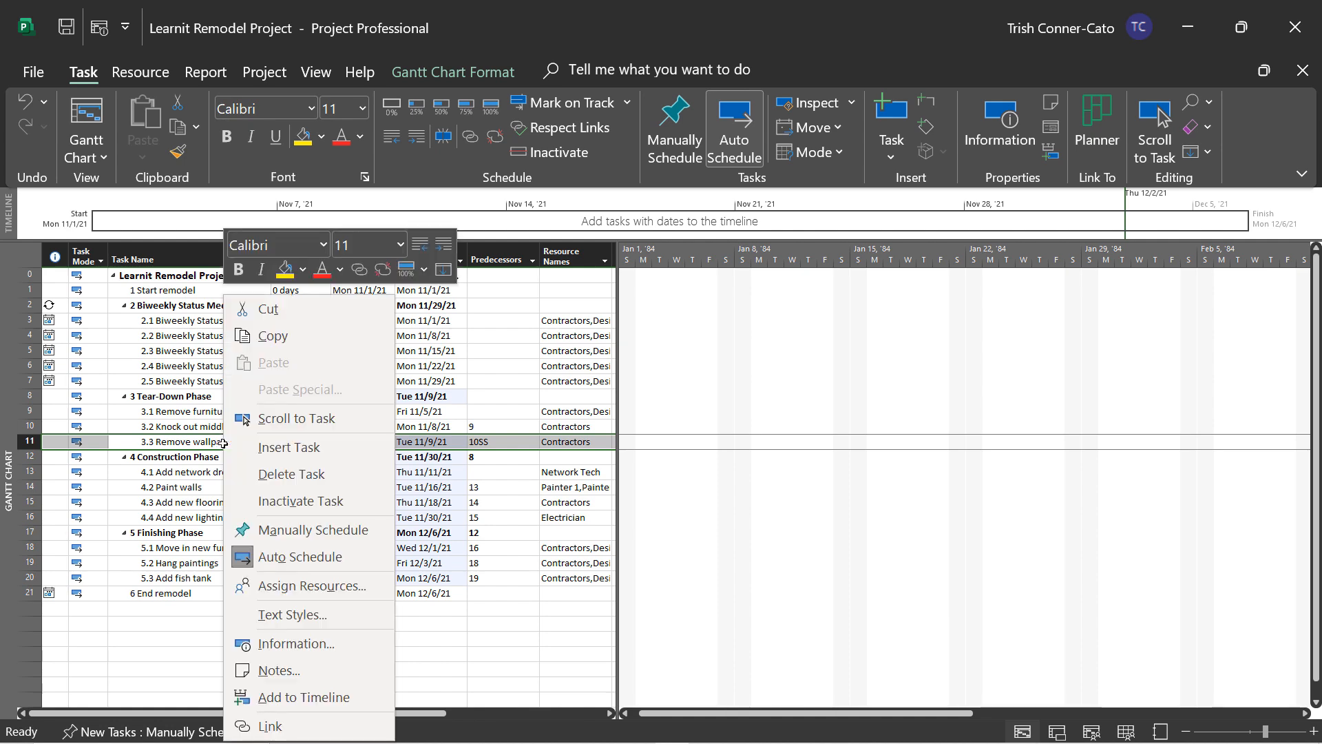
pyautogui.click(283, 420)
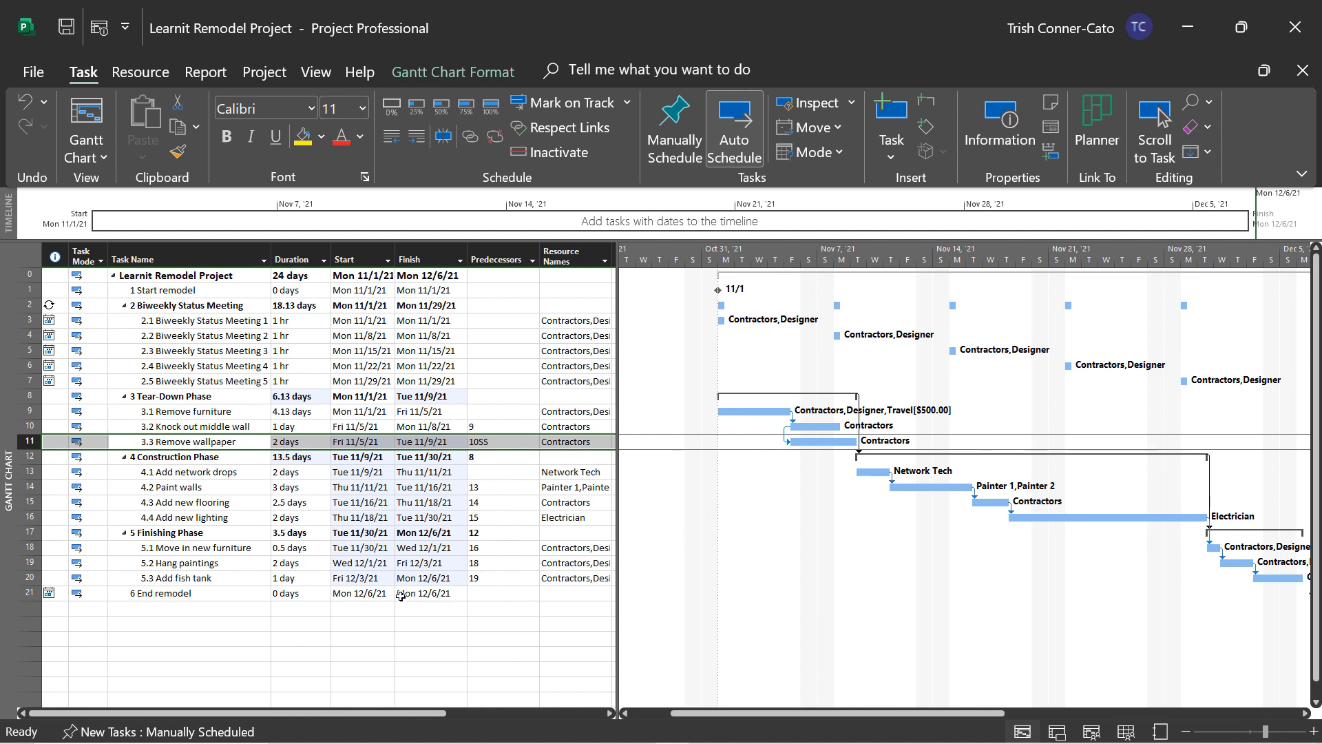
# Step: Add a 1-day lag to the Add new flooring task's Paint walls predecessor and check the gap in the Gantt chart
pyautogui.click(207, 505)
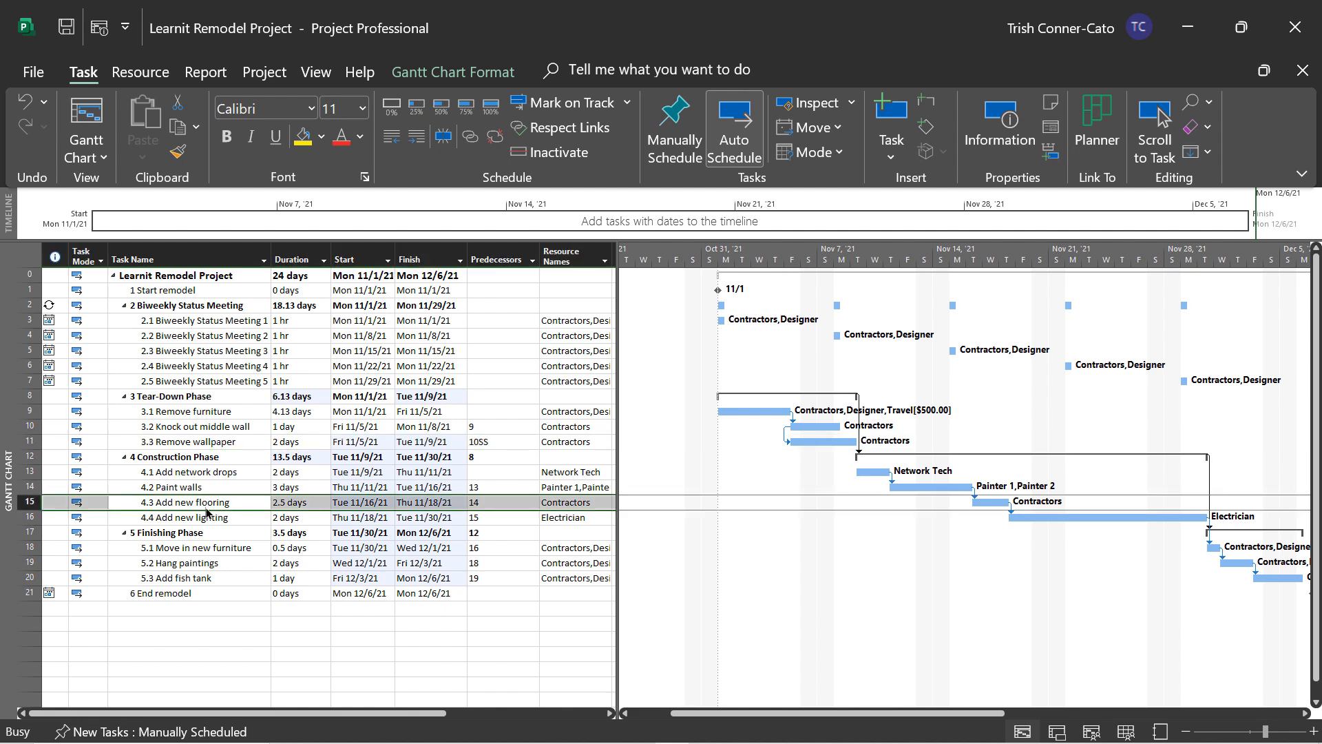
pyautogui.click(507, 270)
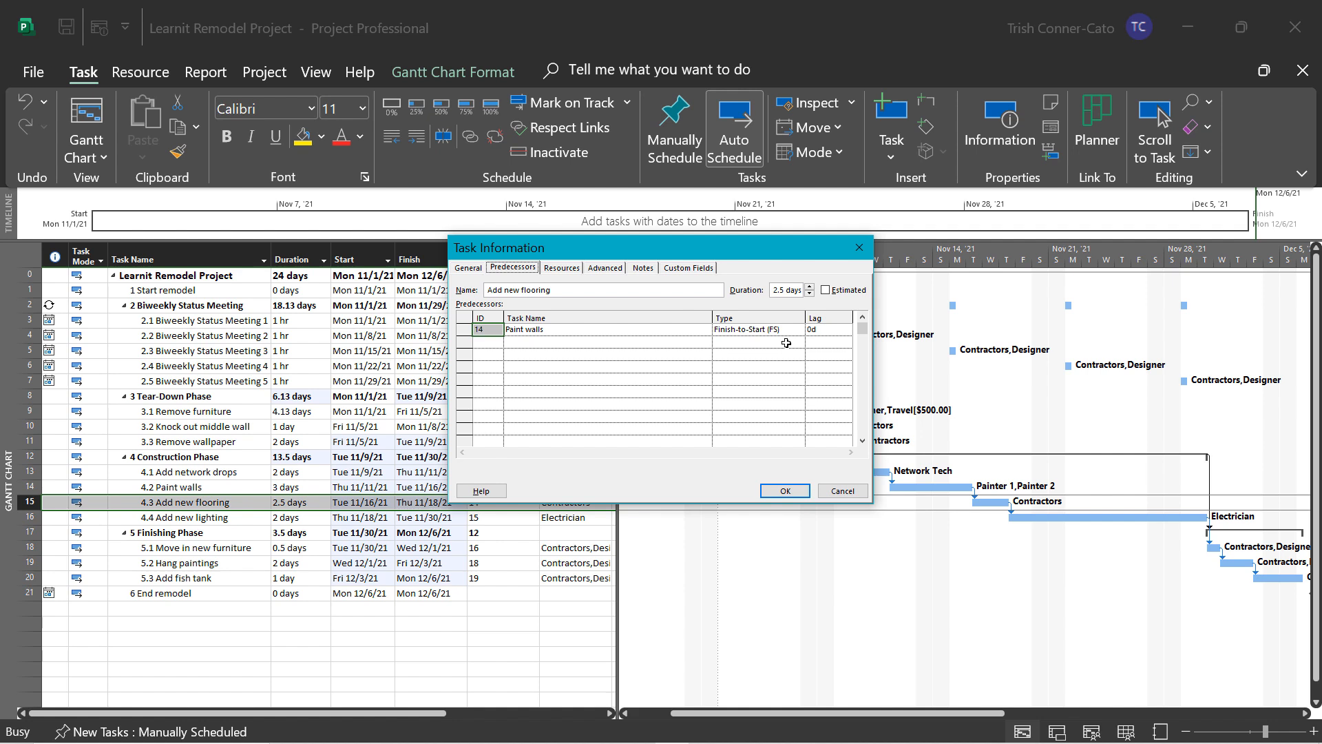
pyautogui.click(822, 332)
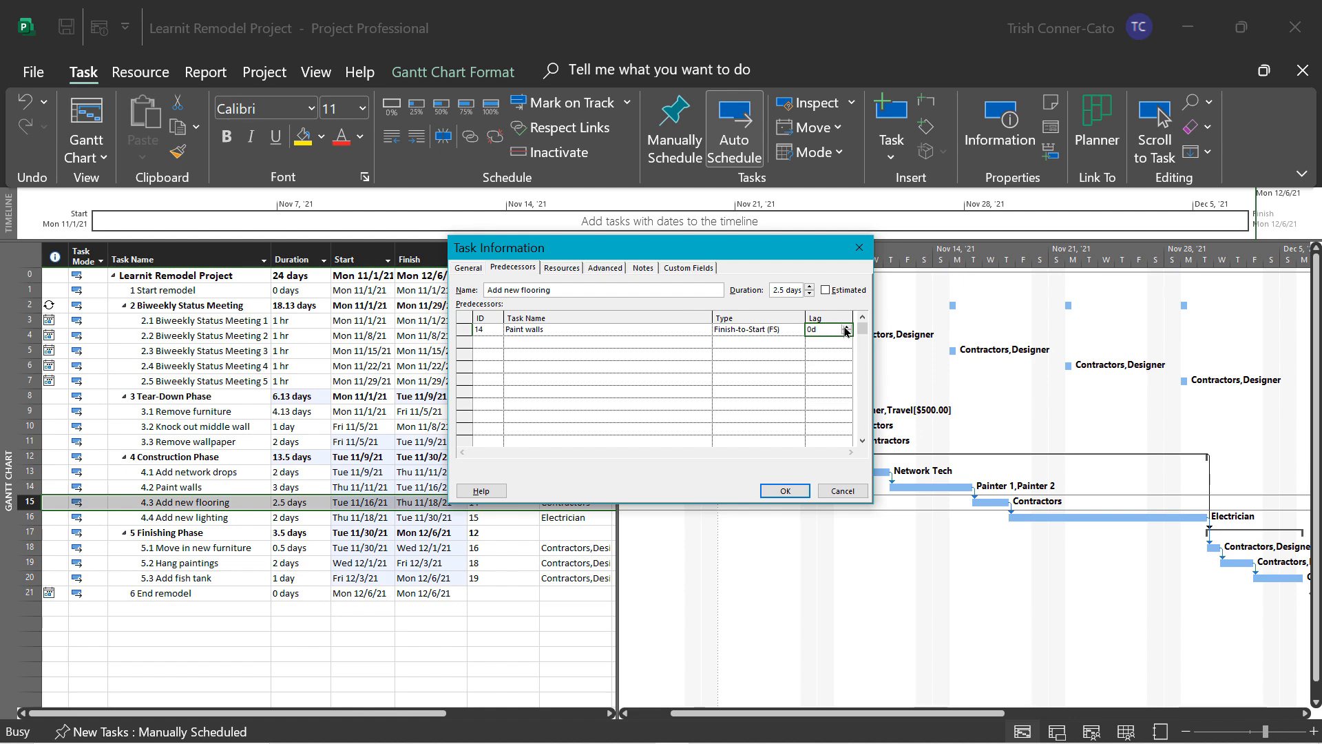
pyautogui.click(845, 329)
pyautogui.click(845, 328)
pyautogui.click(846, 332)
pyautogui.click(785, 491)
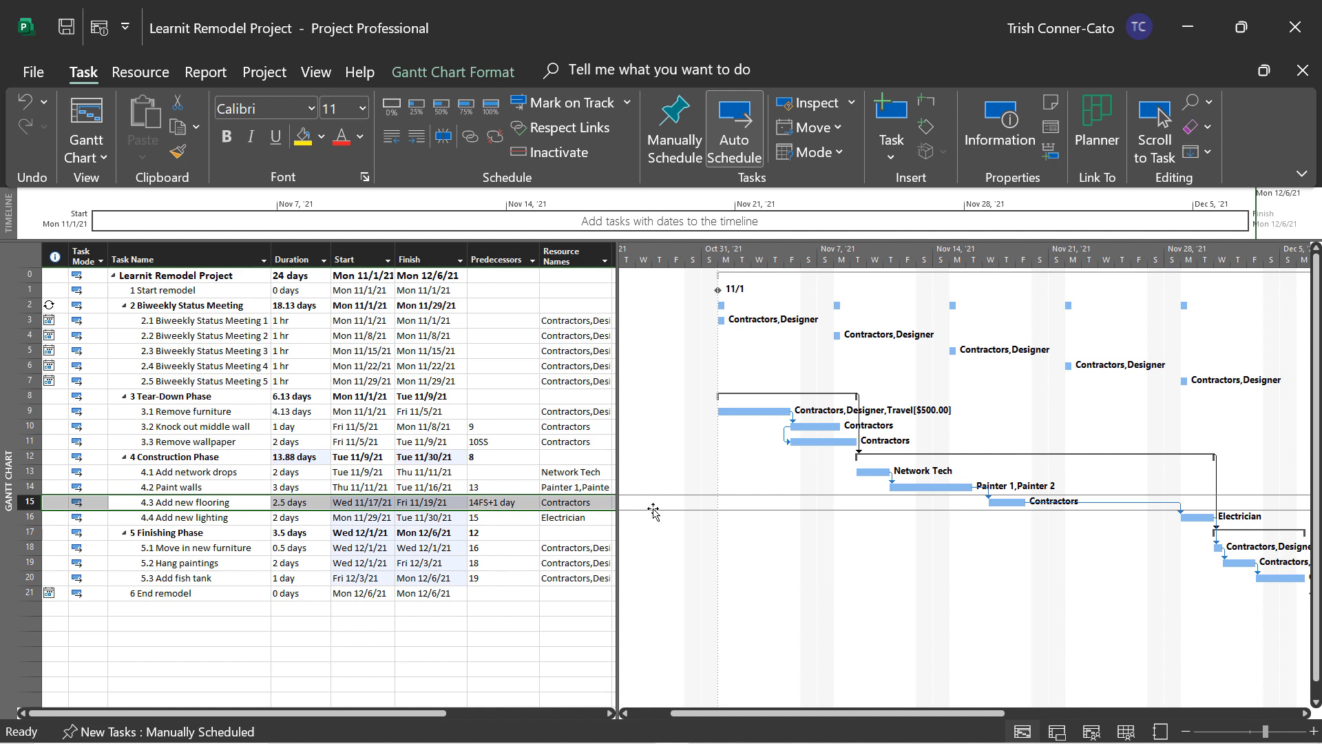
pyautogui.click(930, 490)
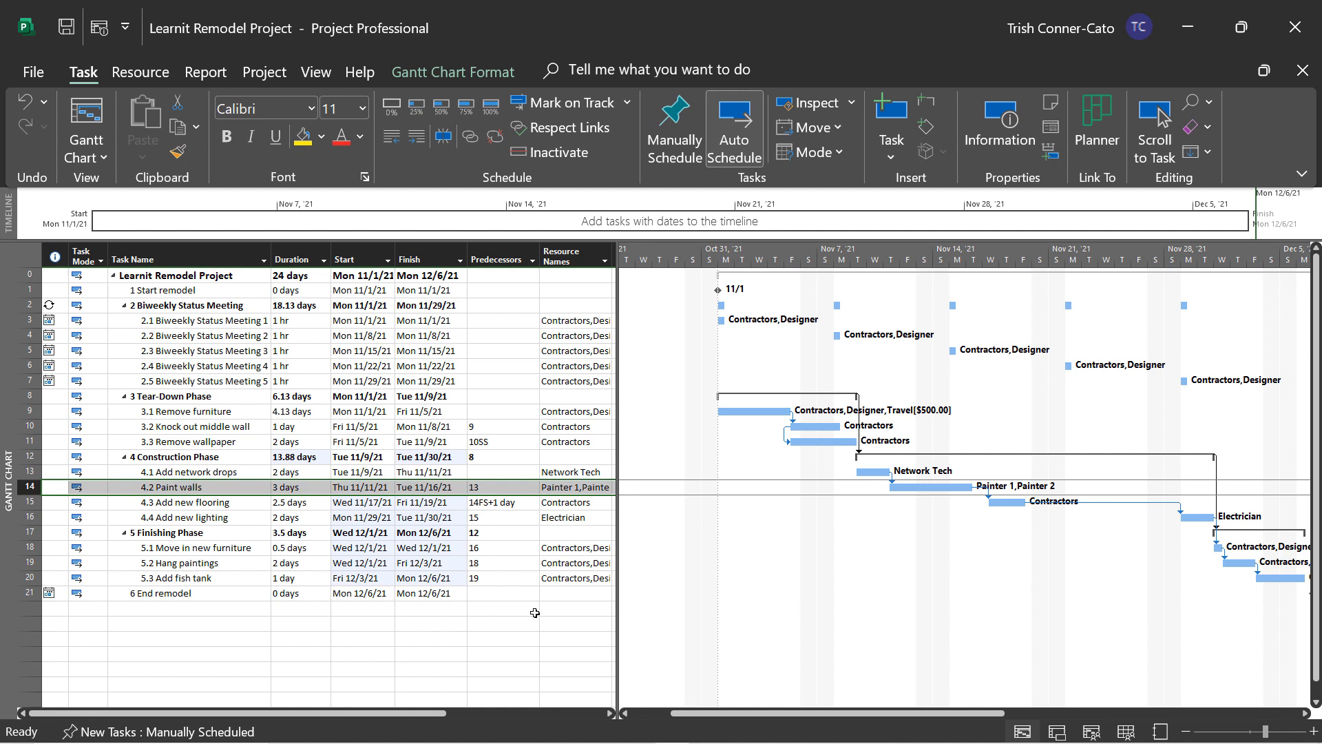
# Step: Set a lag of -50% on the Add fish tank task's Hang paintings predecessor and bring its Gantt bar into view
pyautogui.click(191, 583)
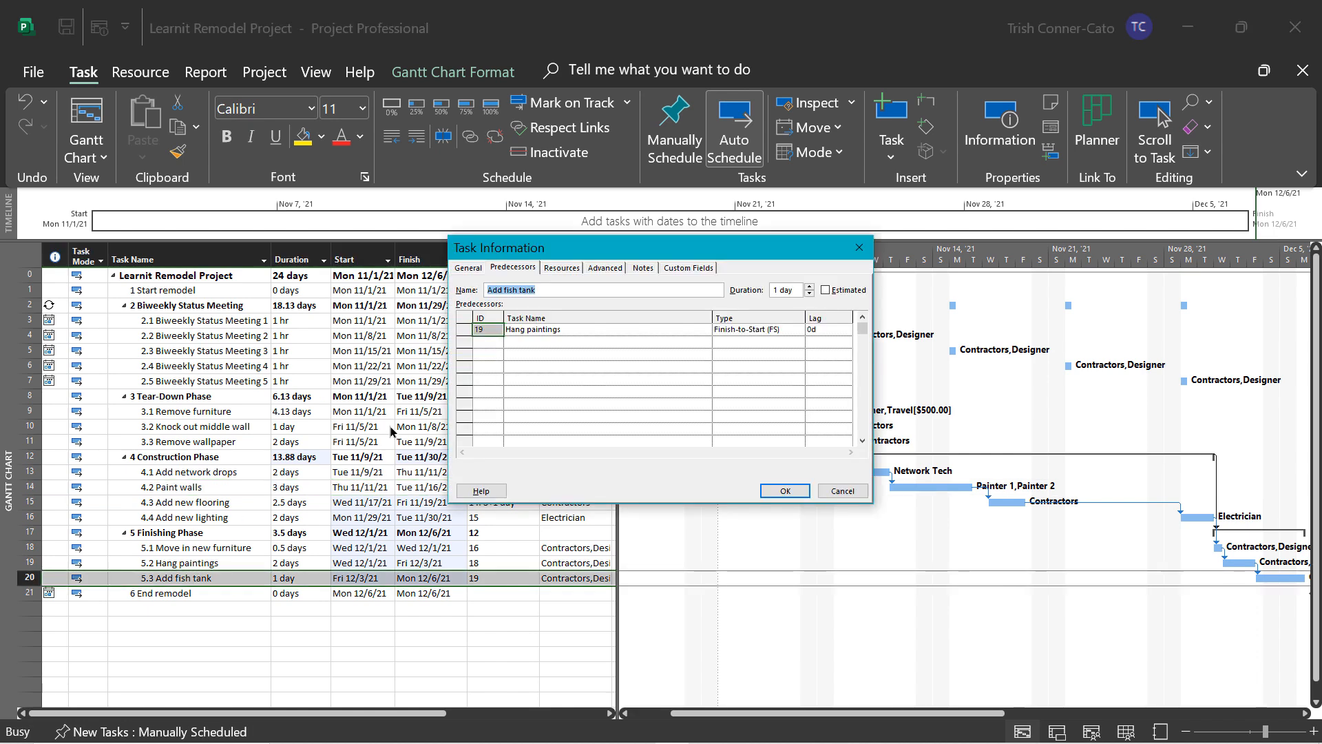
pyautogui.click(830, 332)
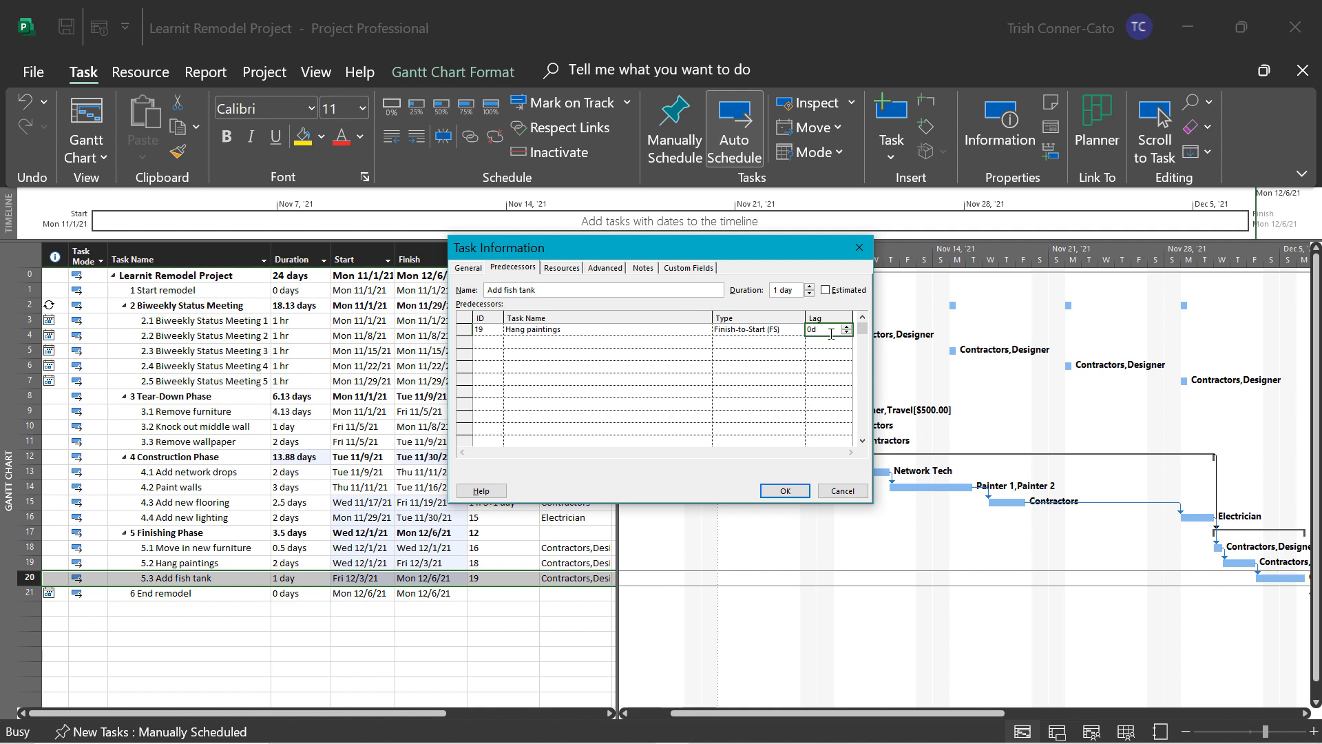
pyautogui.write('-50%')
pyautogui.click(824, 377)
pyautogui.click(804, 492)
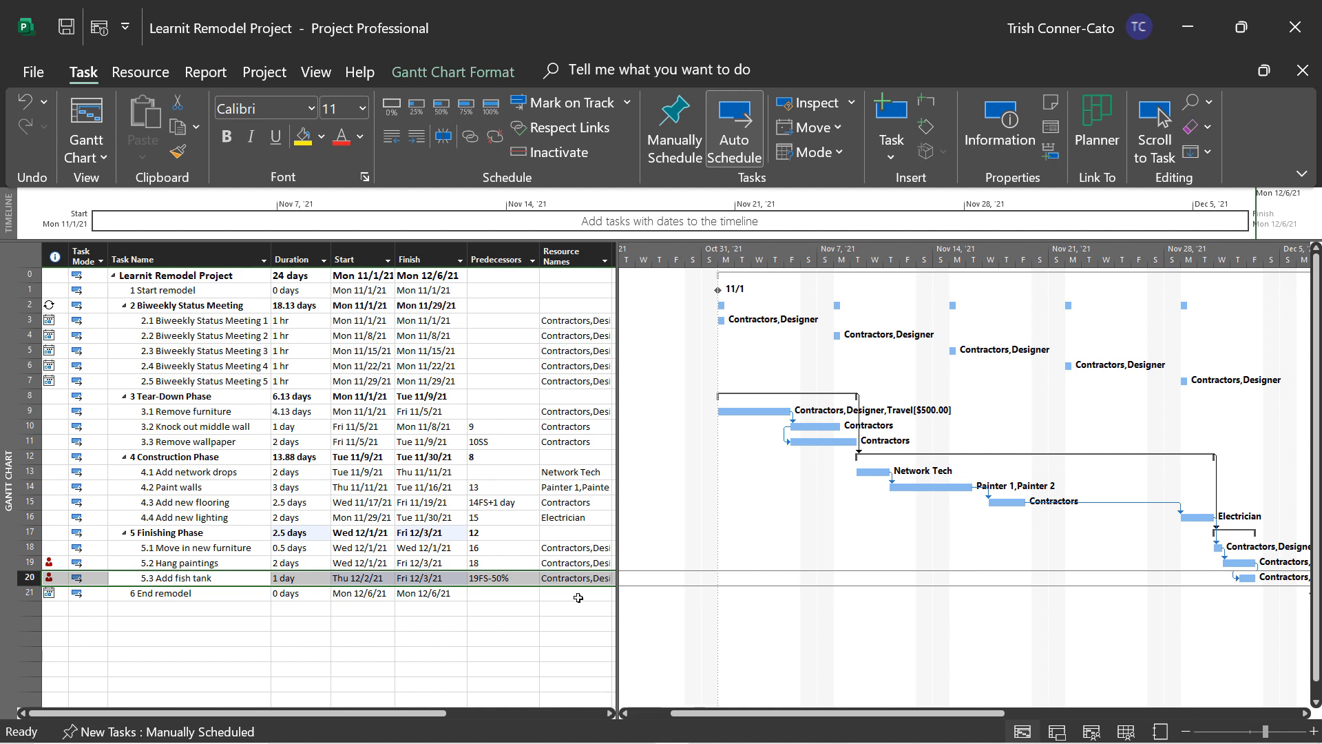
pyautogui.rightClick(564, 580)
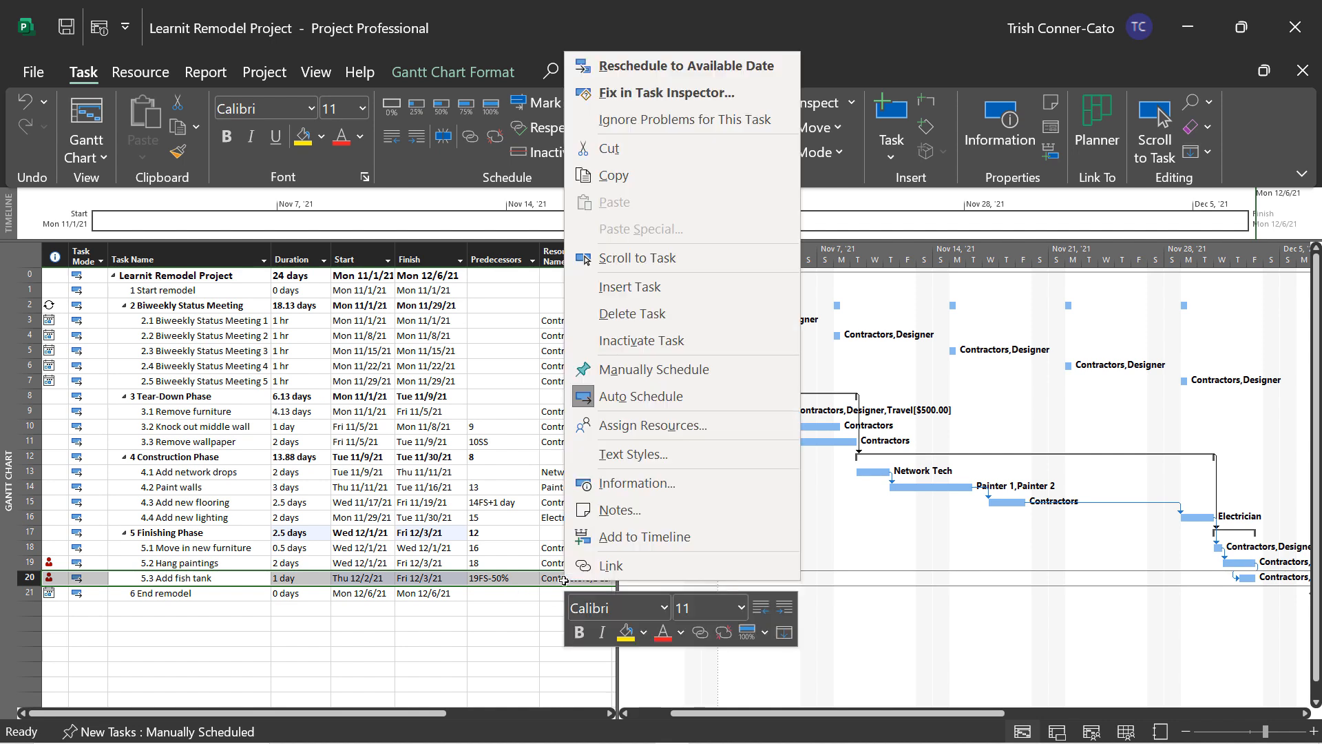
pyautogui.click(637, 257)
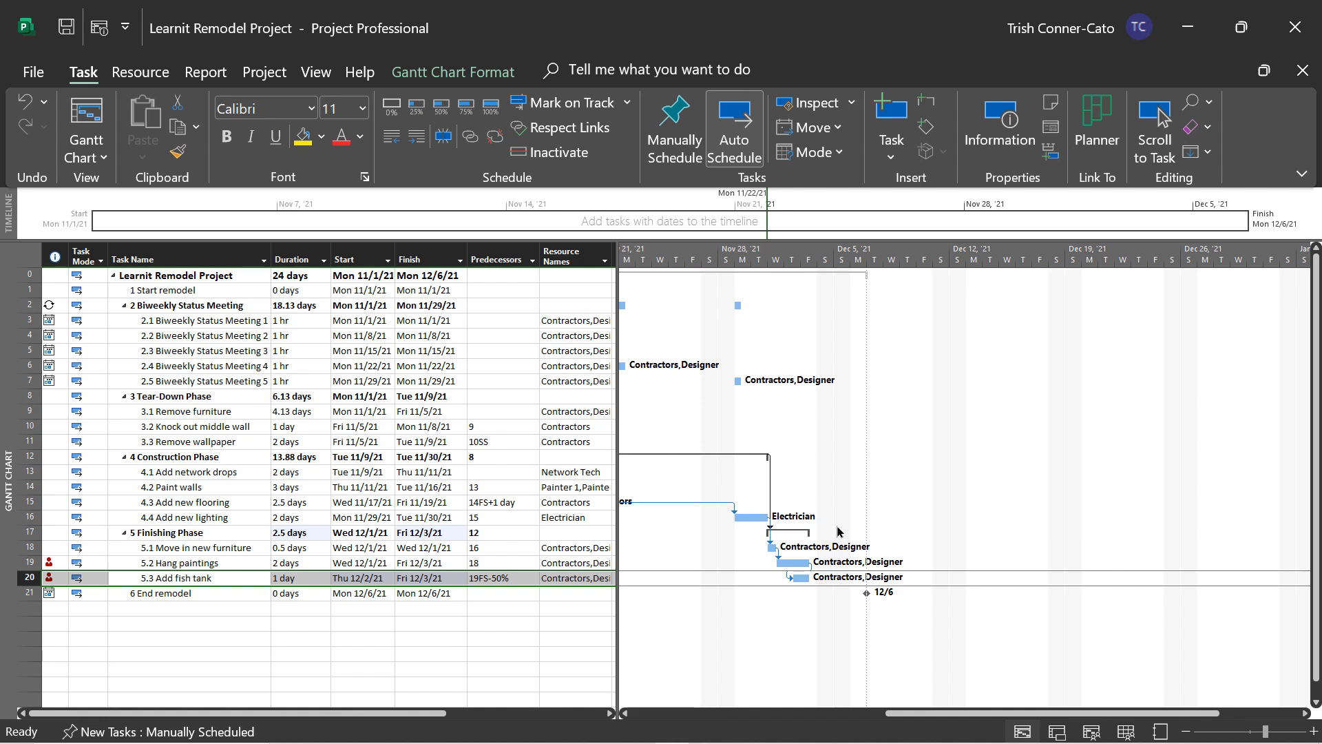
# Step: Widen the task table beside the Gantt chart and level all resources across the project
pyautogui.click(606, 608)
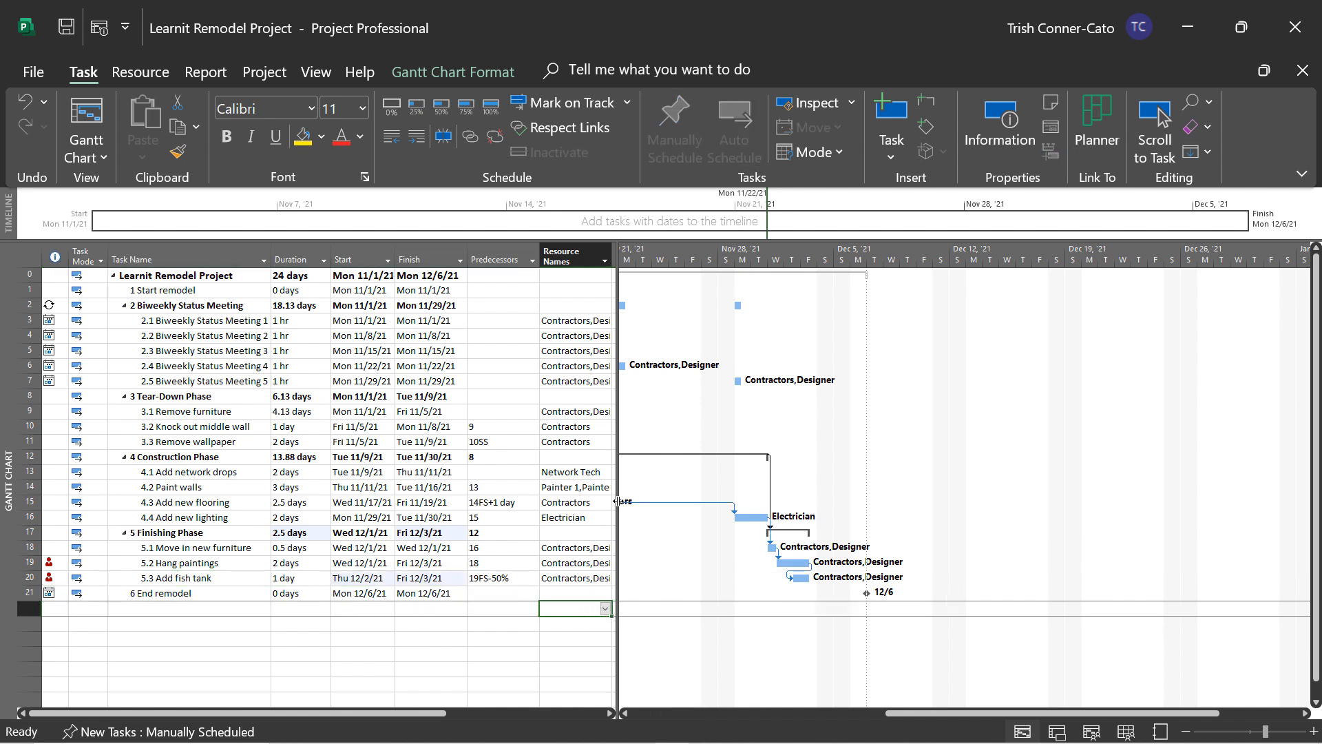
pyautogui.moveTo(617, 501); pyautogui.dragTo(737, 501)
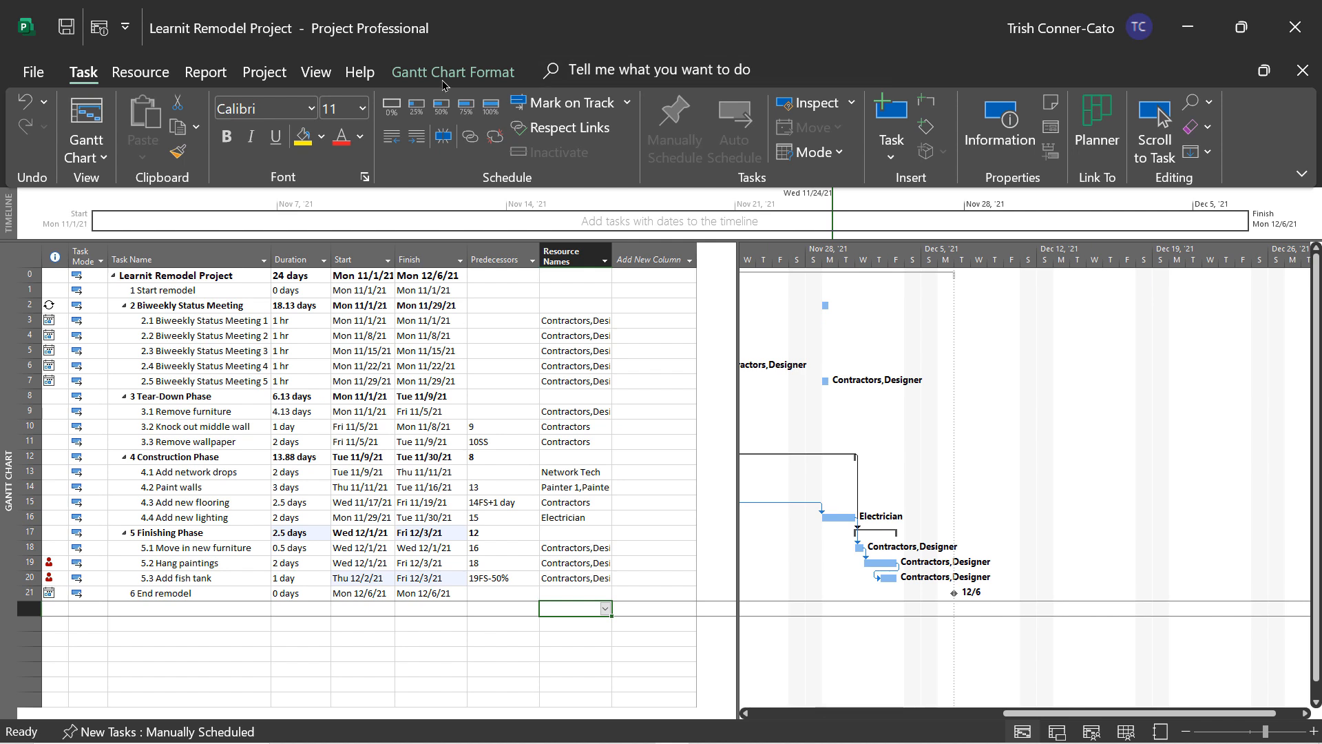
pyautogui.click(140, 71)
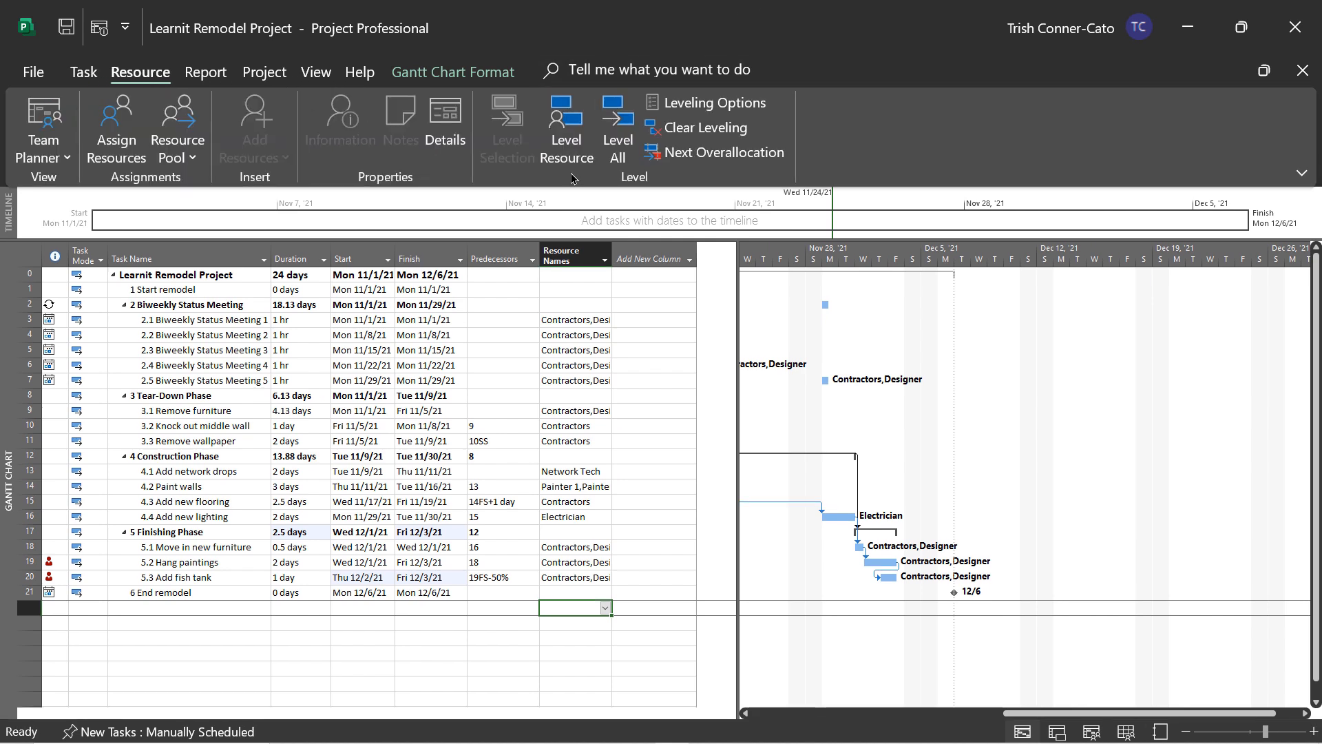
pyautogui.click(622, 159)
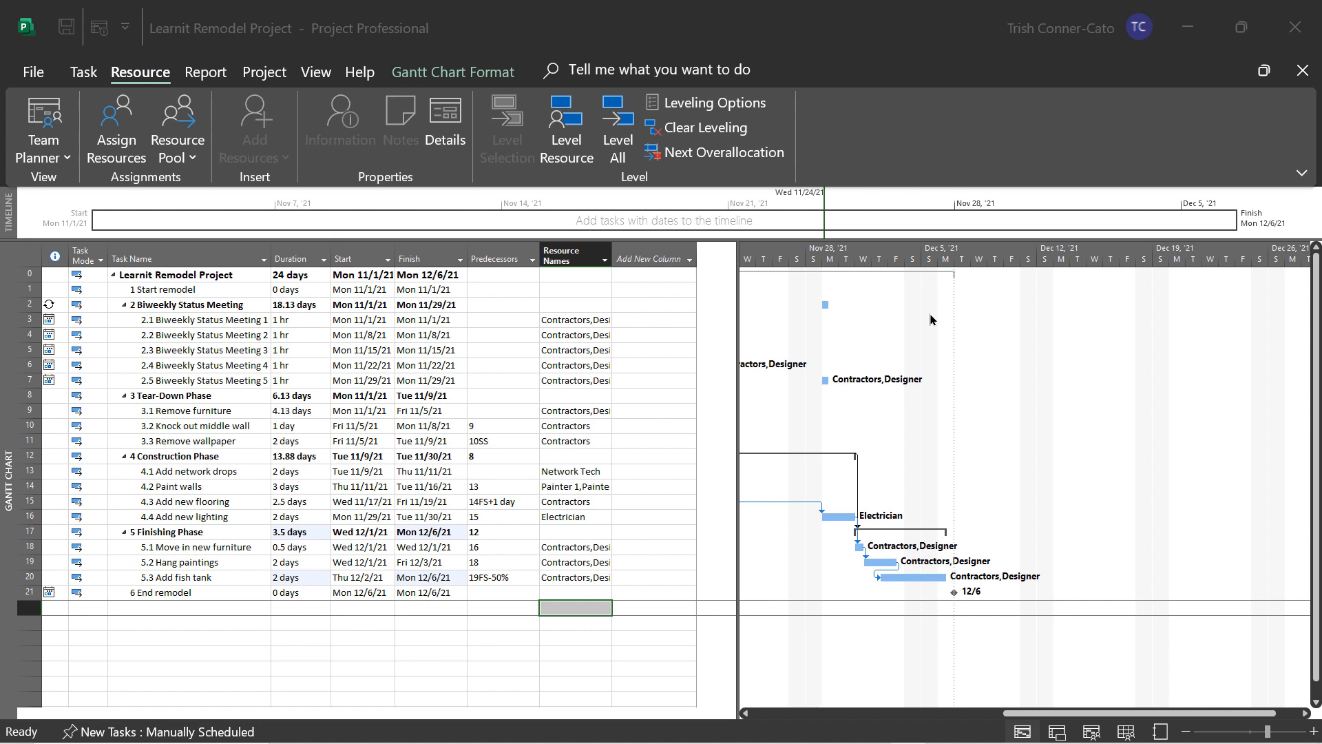
# Step: Add Painter 2 to the Hang paintings task and choose to reduce duration but keep the same amount of work
pyautogui.click(613, 258)
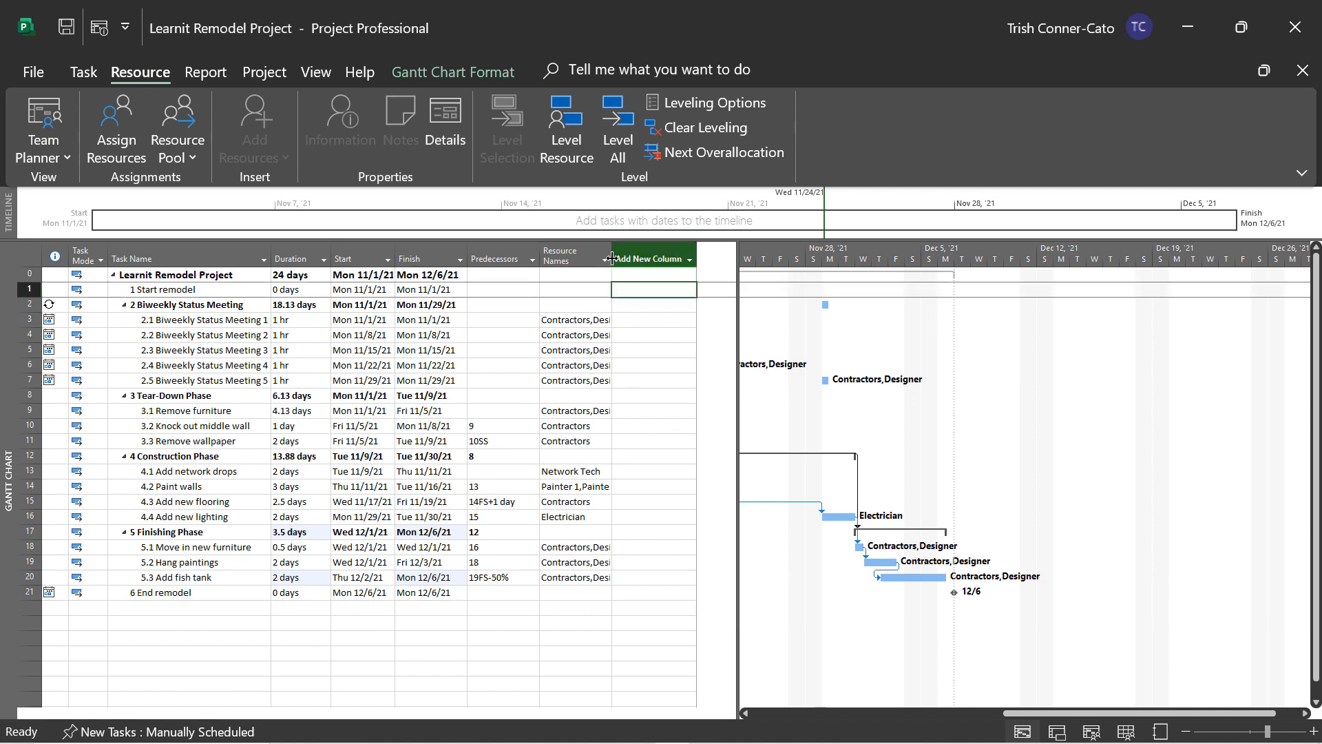
pyautogui.doubleClick(611, 252)
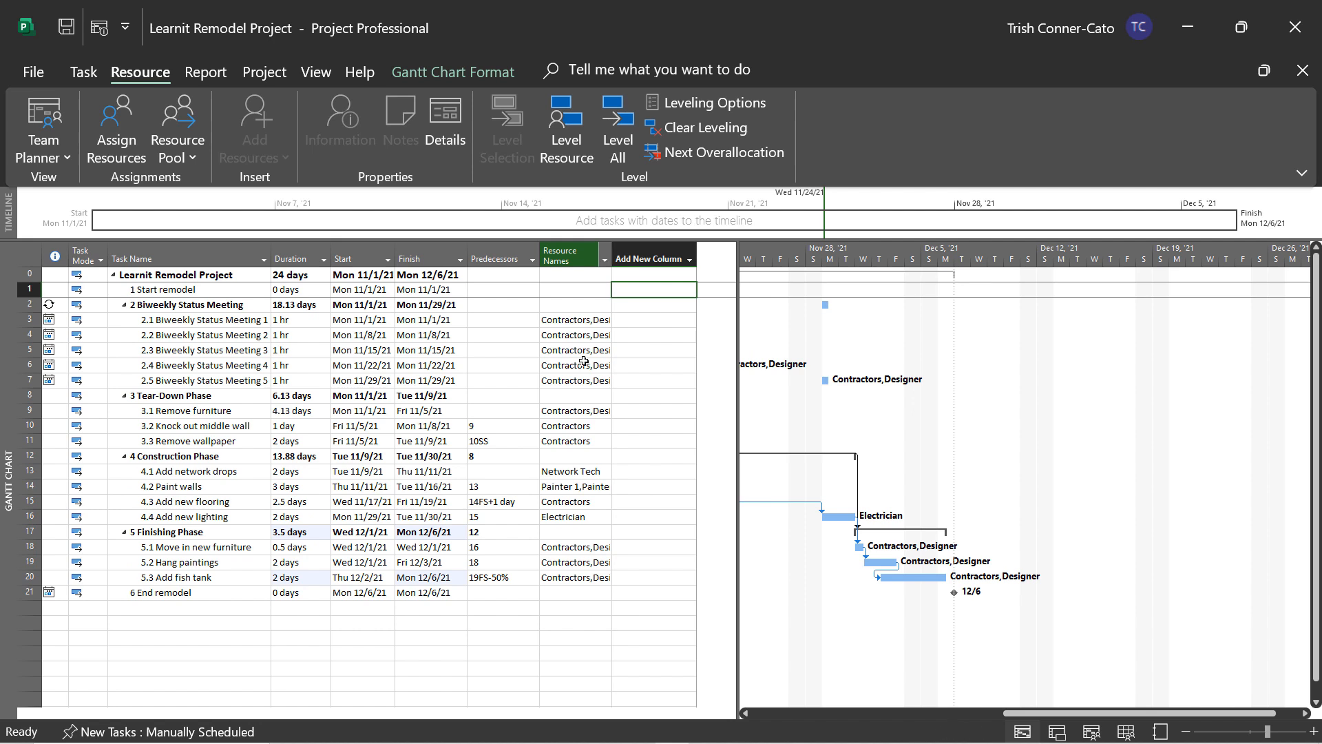
pyautogui.click(597, 563)
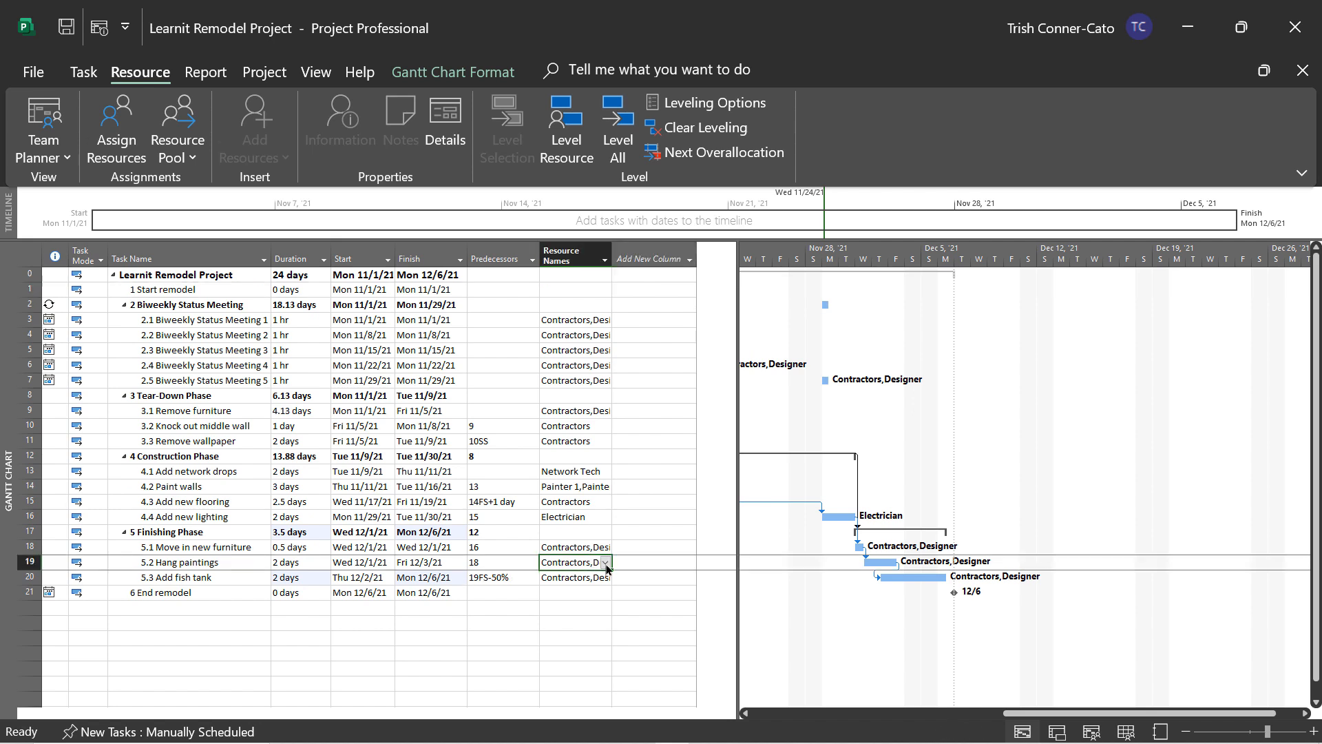
pyautogui.click(606, 563)
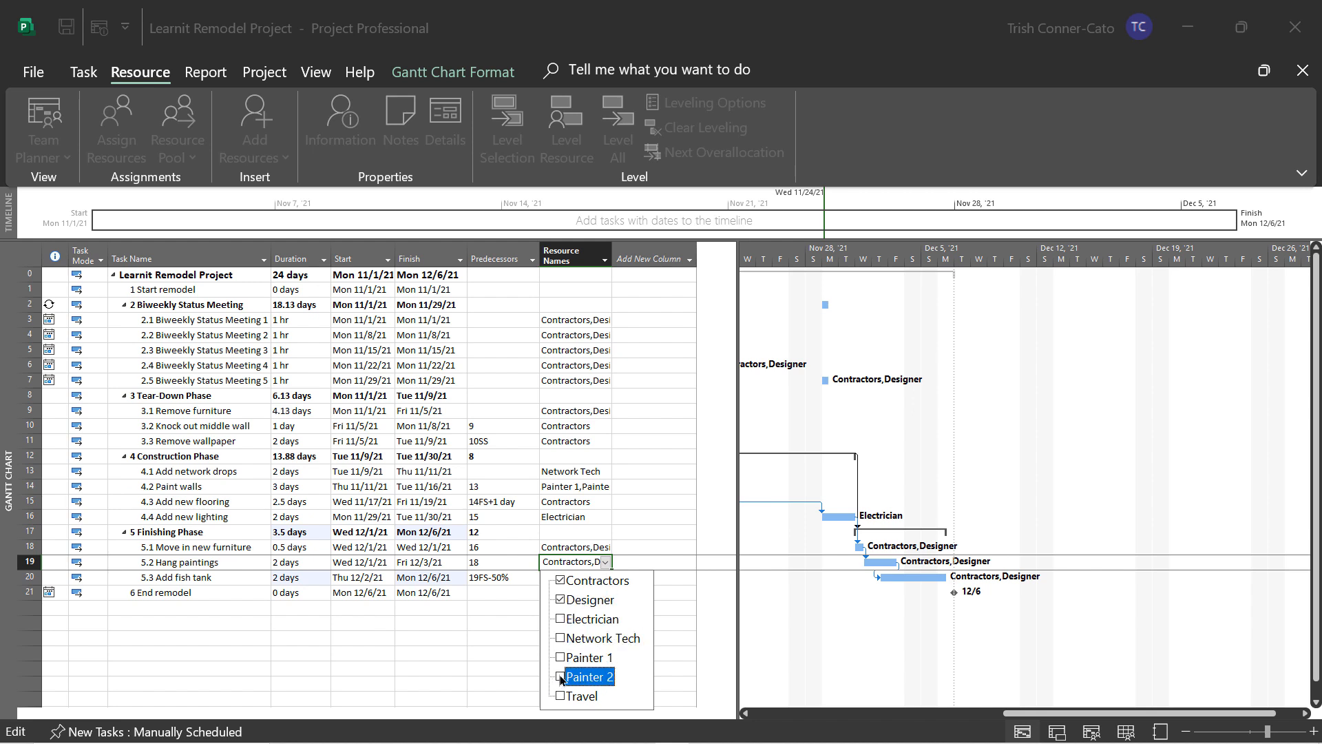
pyautogui.click(450, 643)
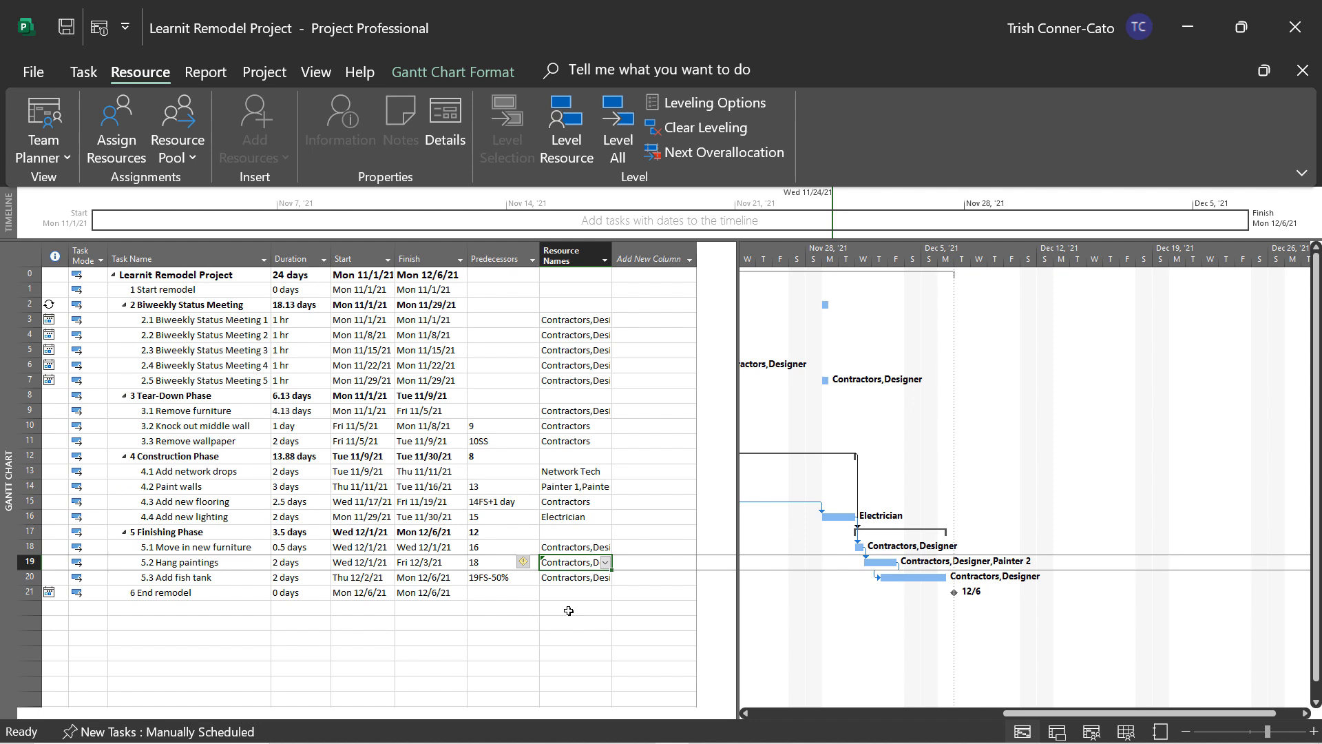
pyautogui.click(524, 564)
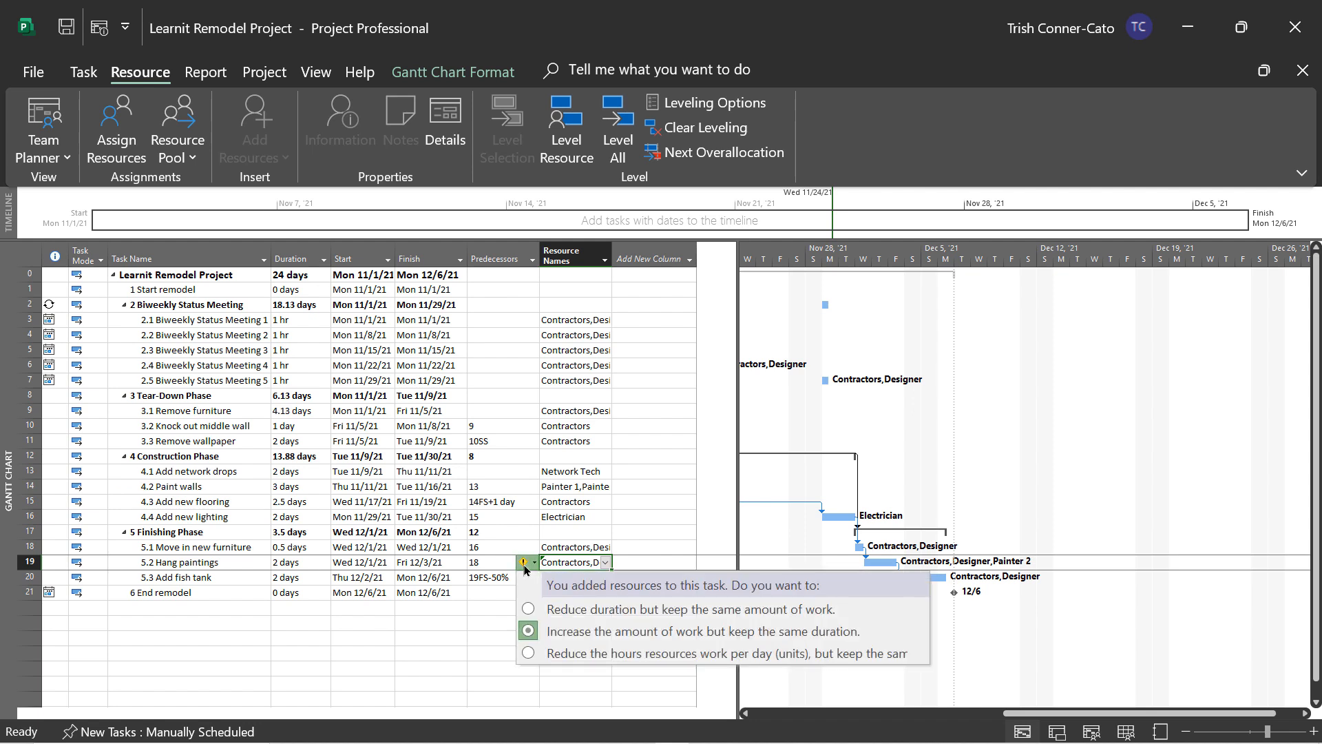
pyautogui.click(565, 610)
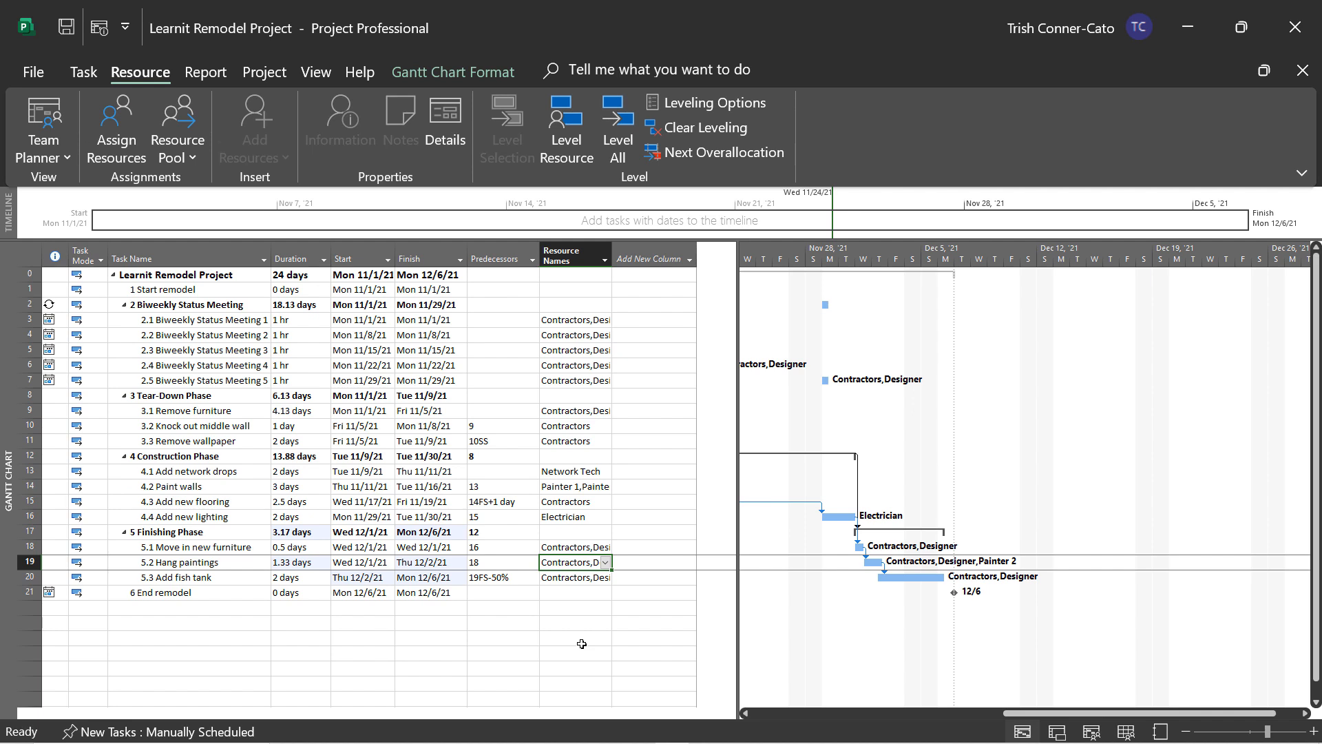
# Step: Add Painter 2 to the Add fish tank task, reducing its duration while keeping the same amount of work
pyautogui.click(567, 582)
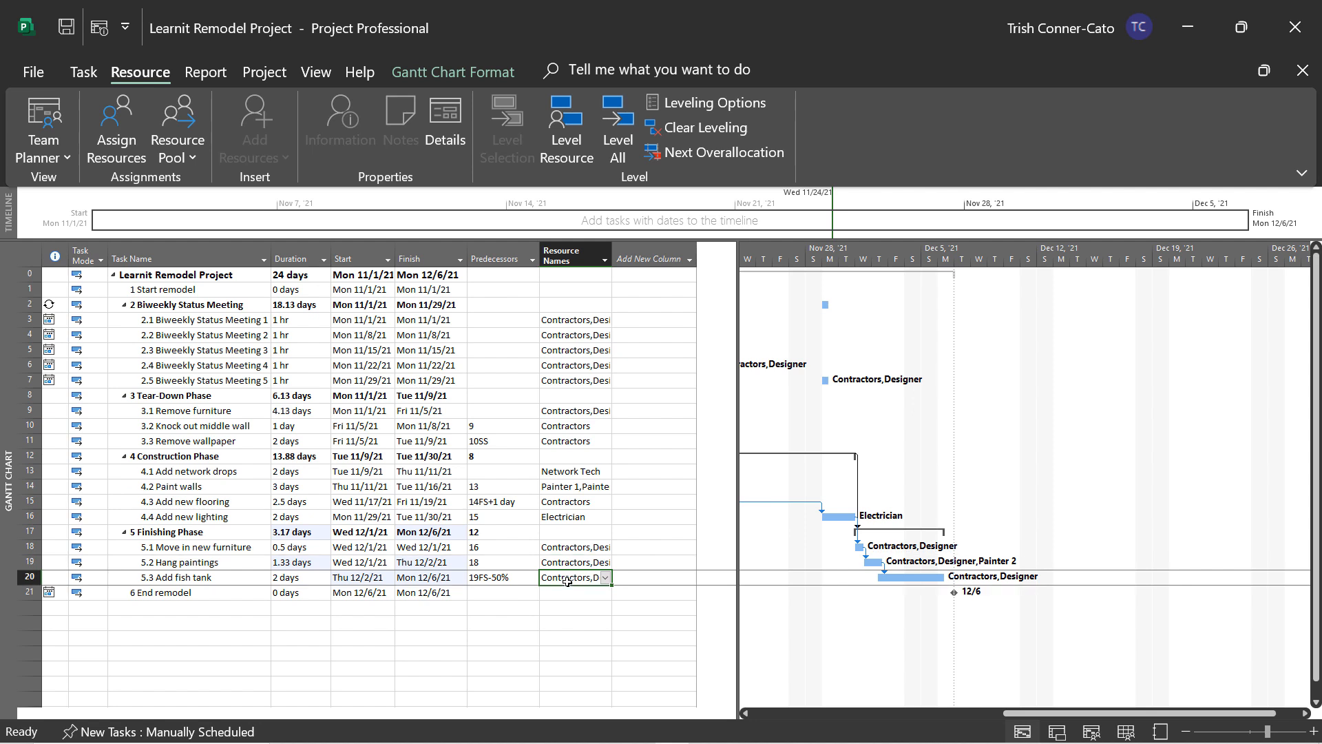
pyautogui.click(605, 579)
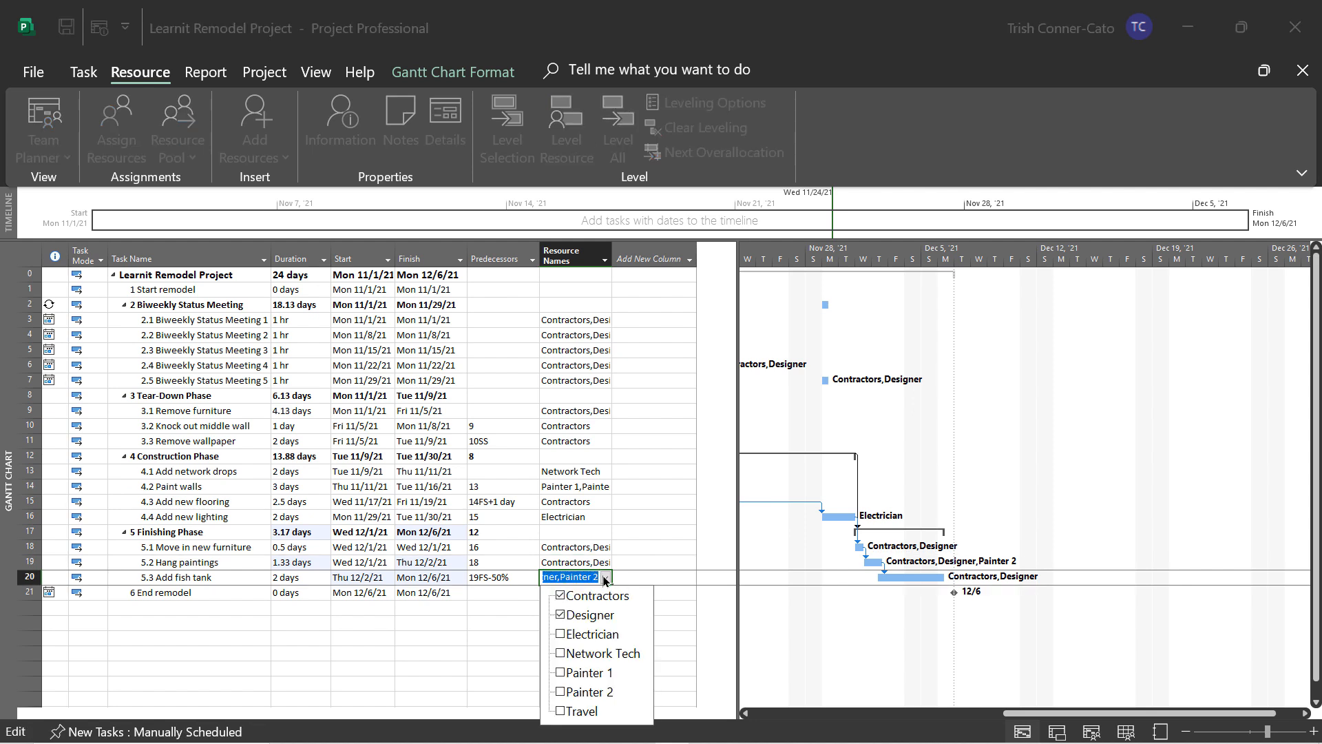
pyautogui.click(561, 692)
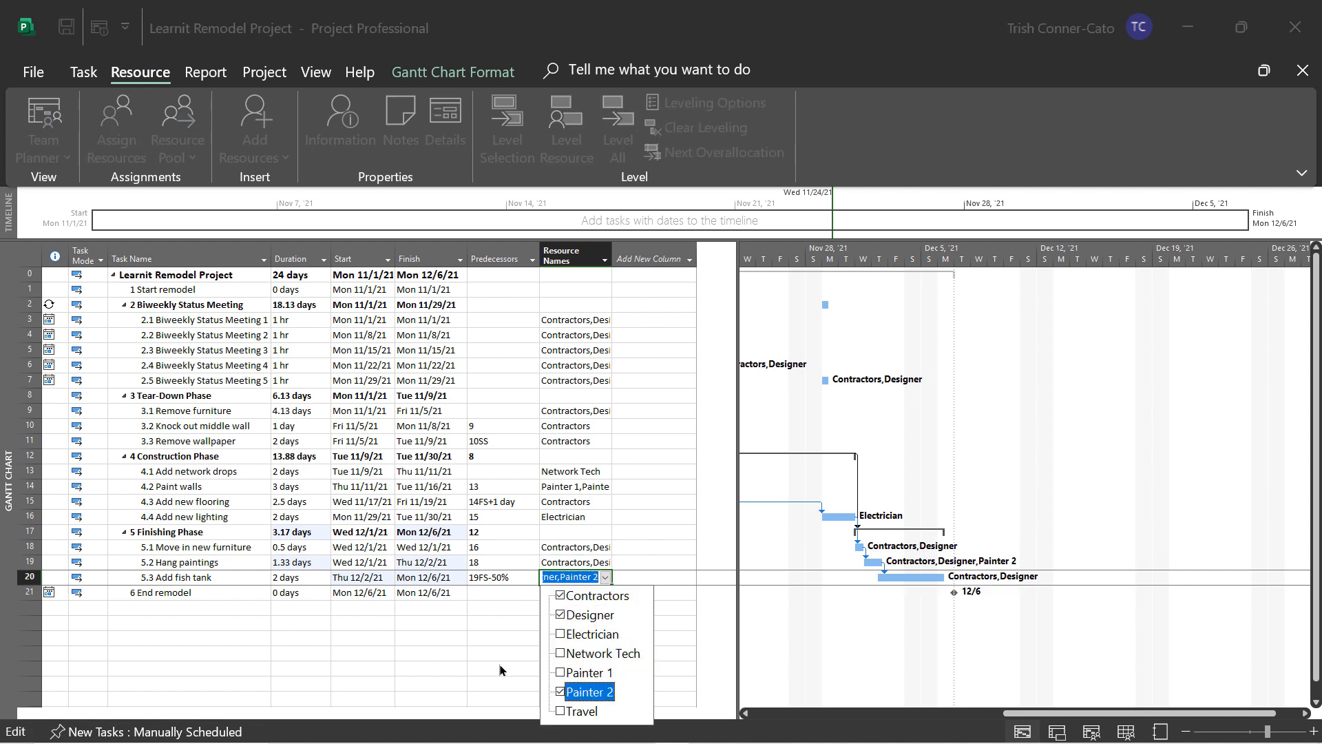
pyautogui.press('Return')
pyautogui.click(523, 579)
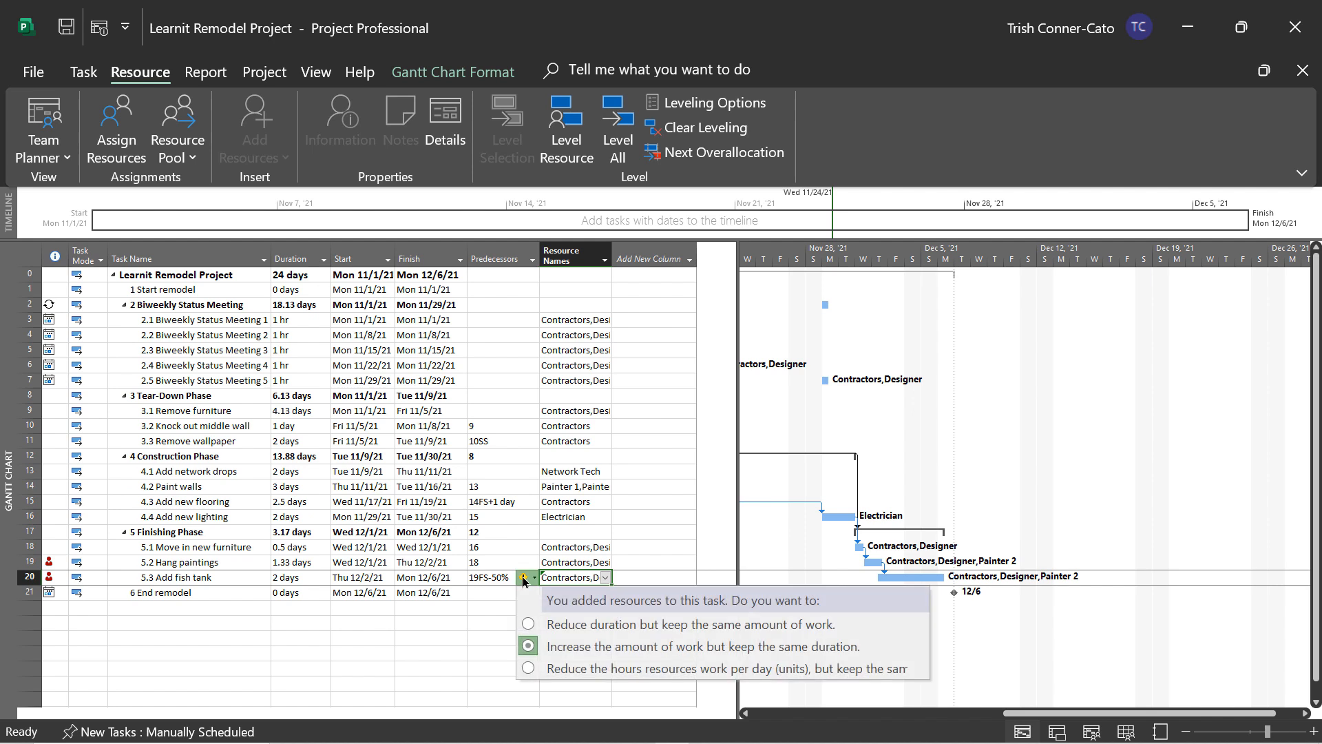
pyautogui.click(530, 625)
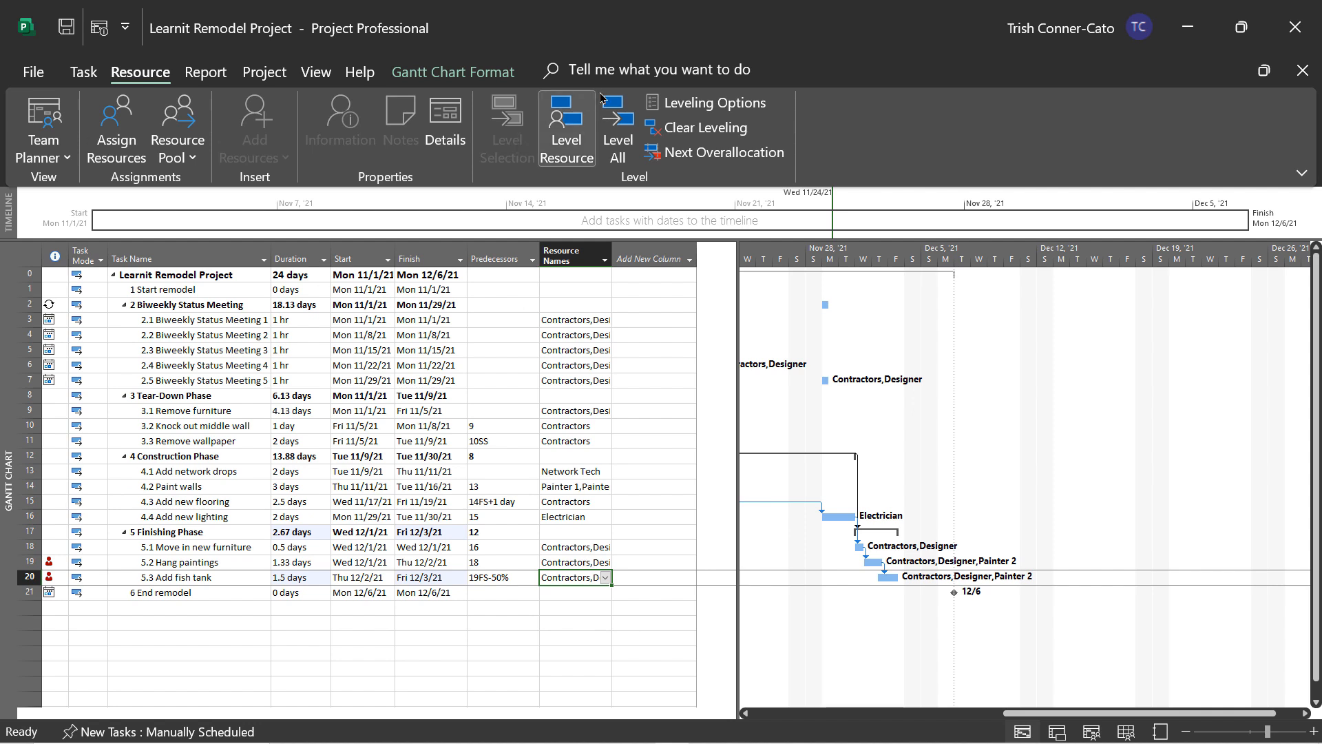
# Step: Run Level All on the project again and save the file
pyautogui.click(629, 127)
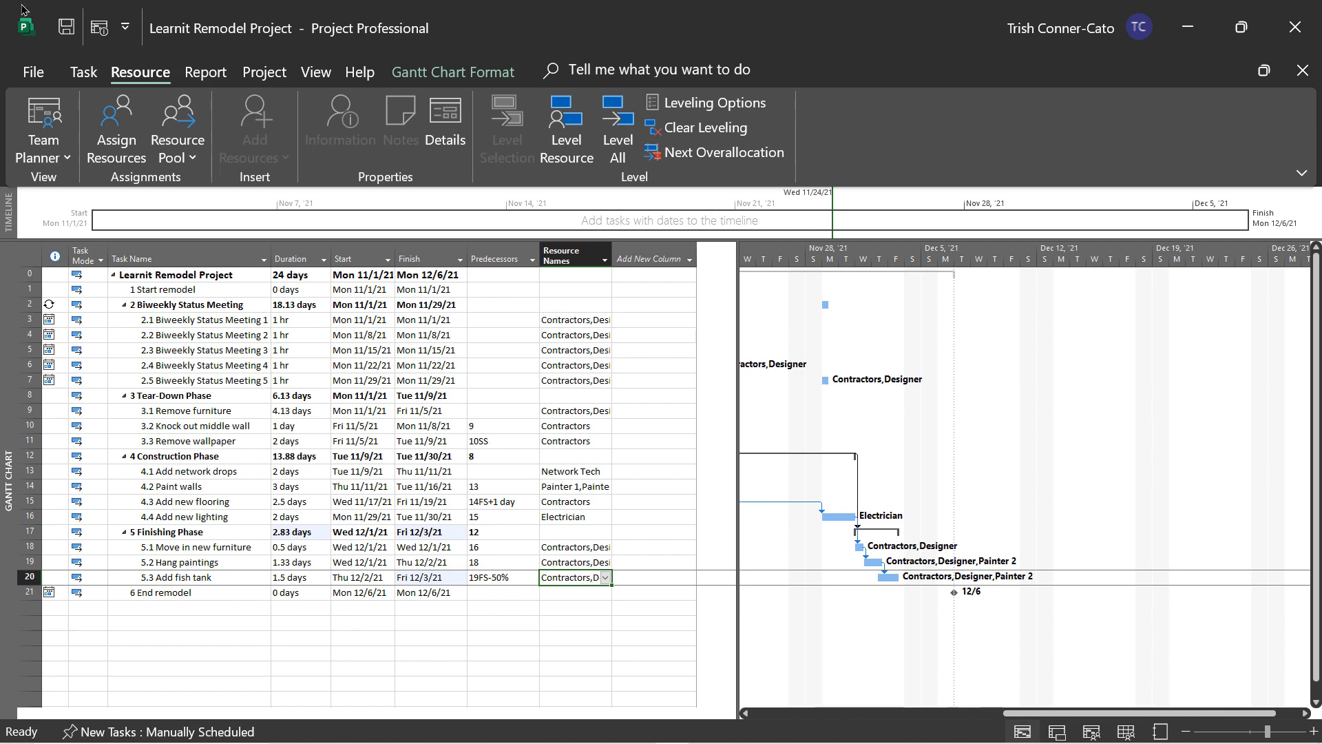
pyautogui.click(65, 27)
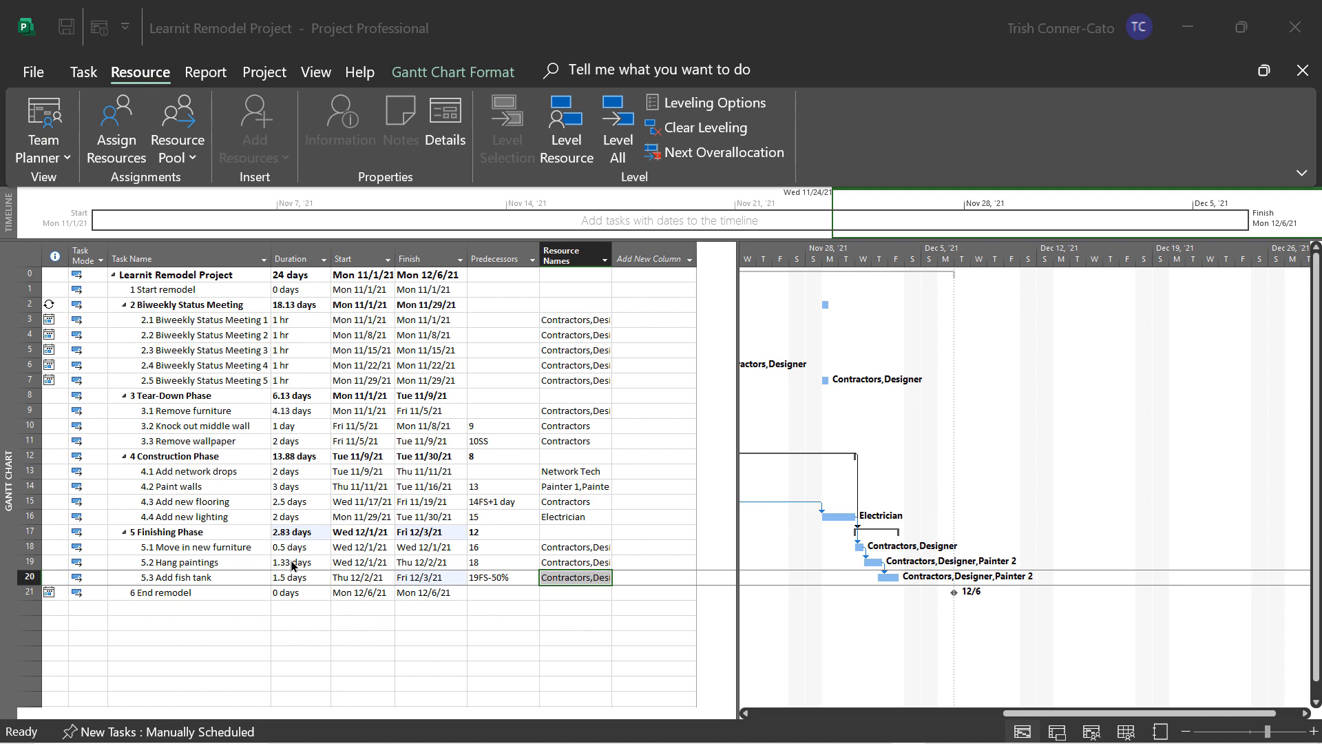
# Step: Add a note to Hang paintings headed 10/13/21 and the author's initials: "Painter 2 added at request of current resources. Also, added to task 5.3."
pyautogui.doubleClick(183, 563)
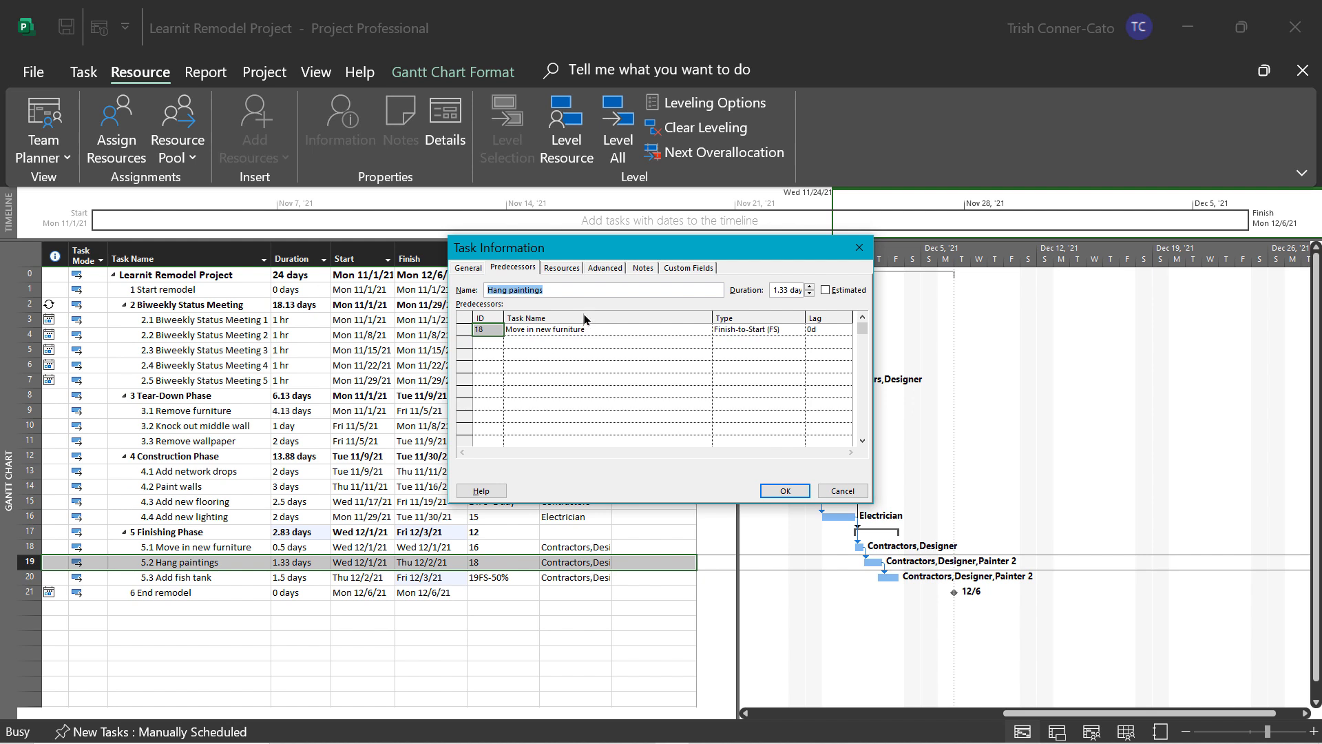
pyautogui.click(648, 269)
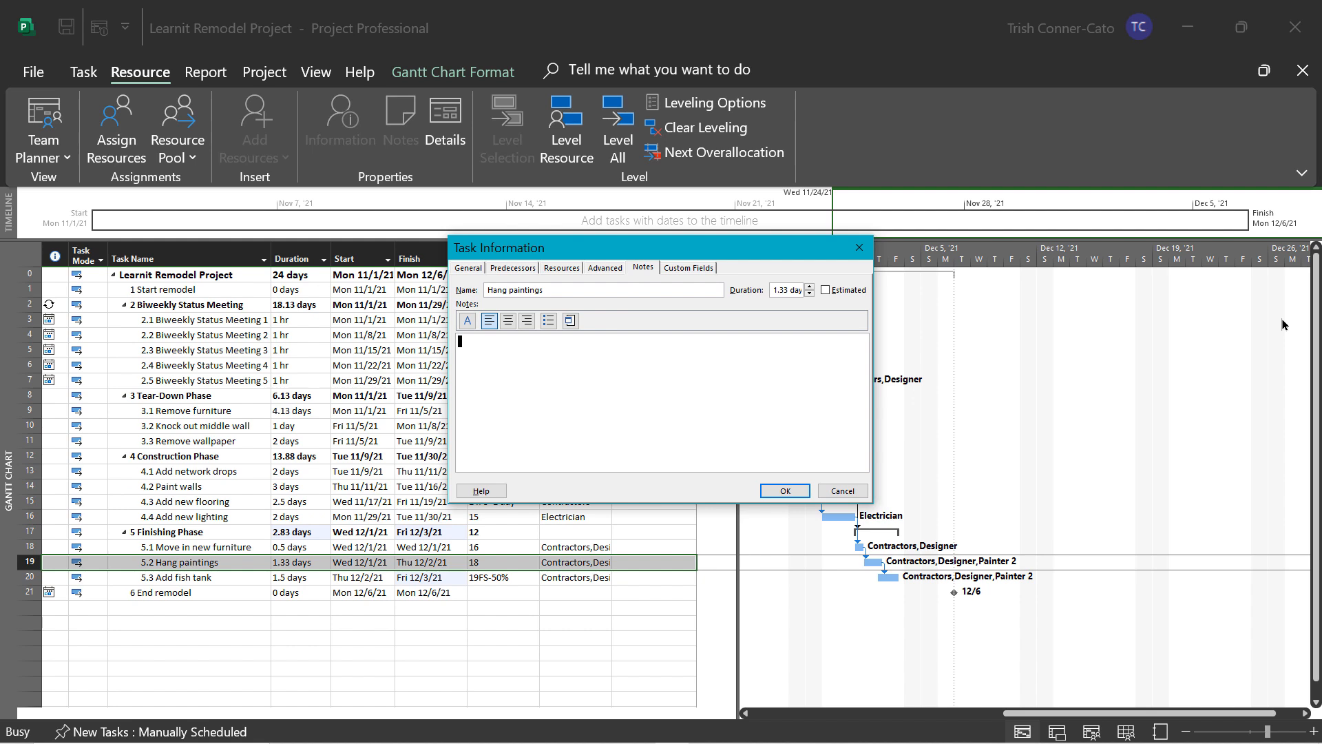
pyautogui.write('10/13/21 - tcc')
pyautogui.press('Return')
pyautogui.write('Painter 2 added at request of curr')
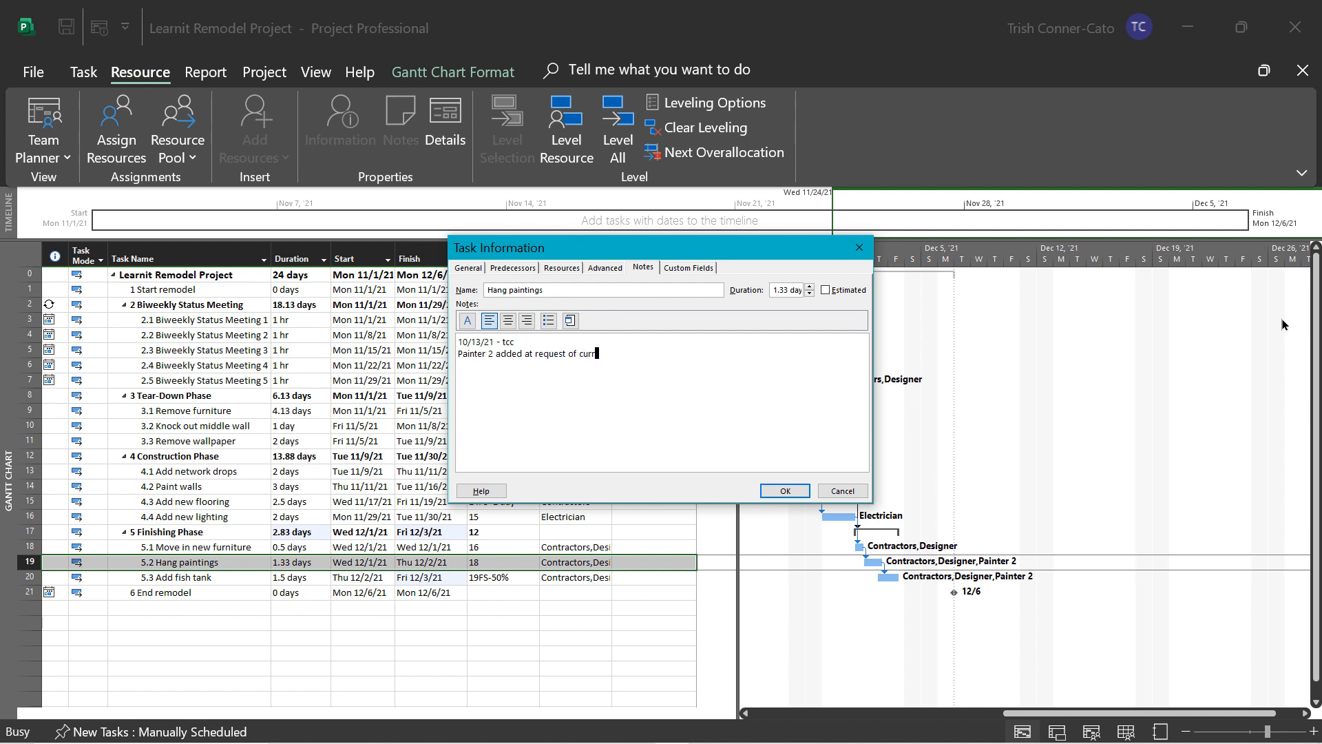
pyautogui.write('ent resources.')
pyautogui.write('Also, added to task 5.3.')
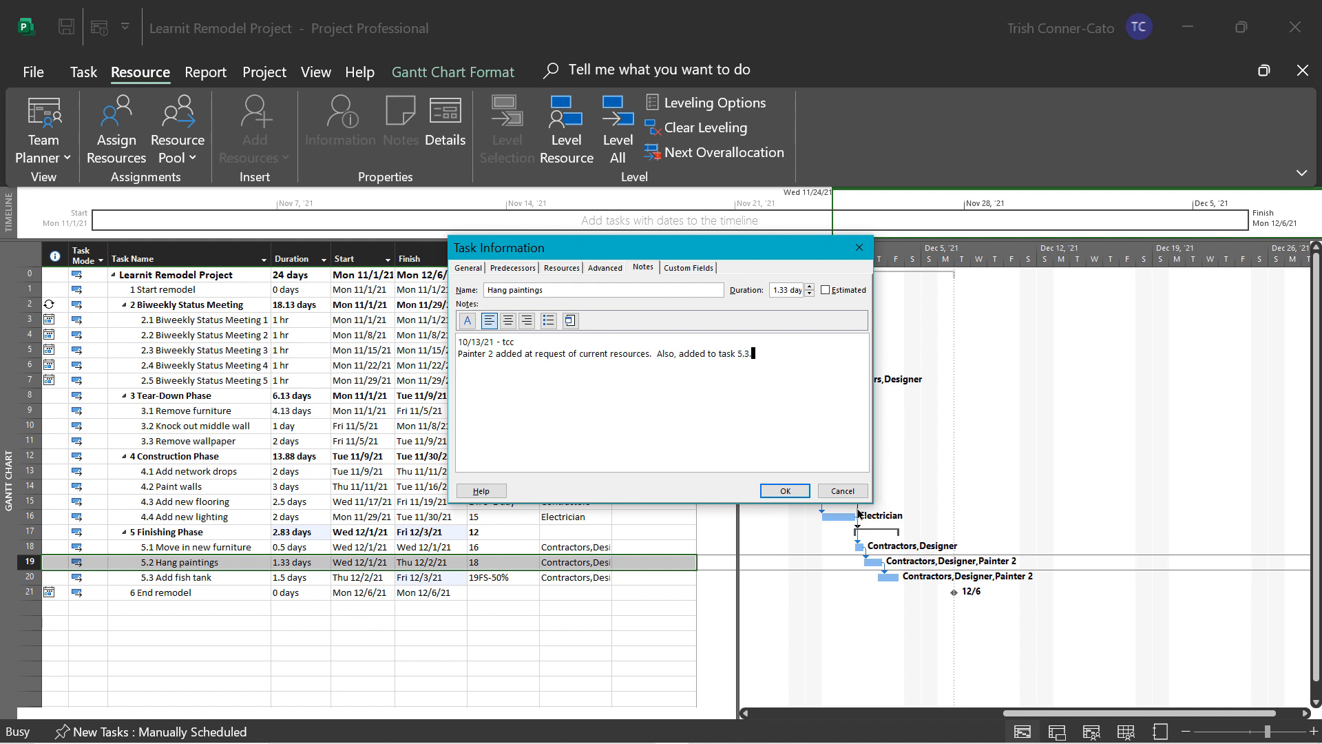
pyautogui.click(785, 491)
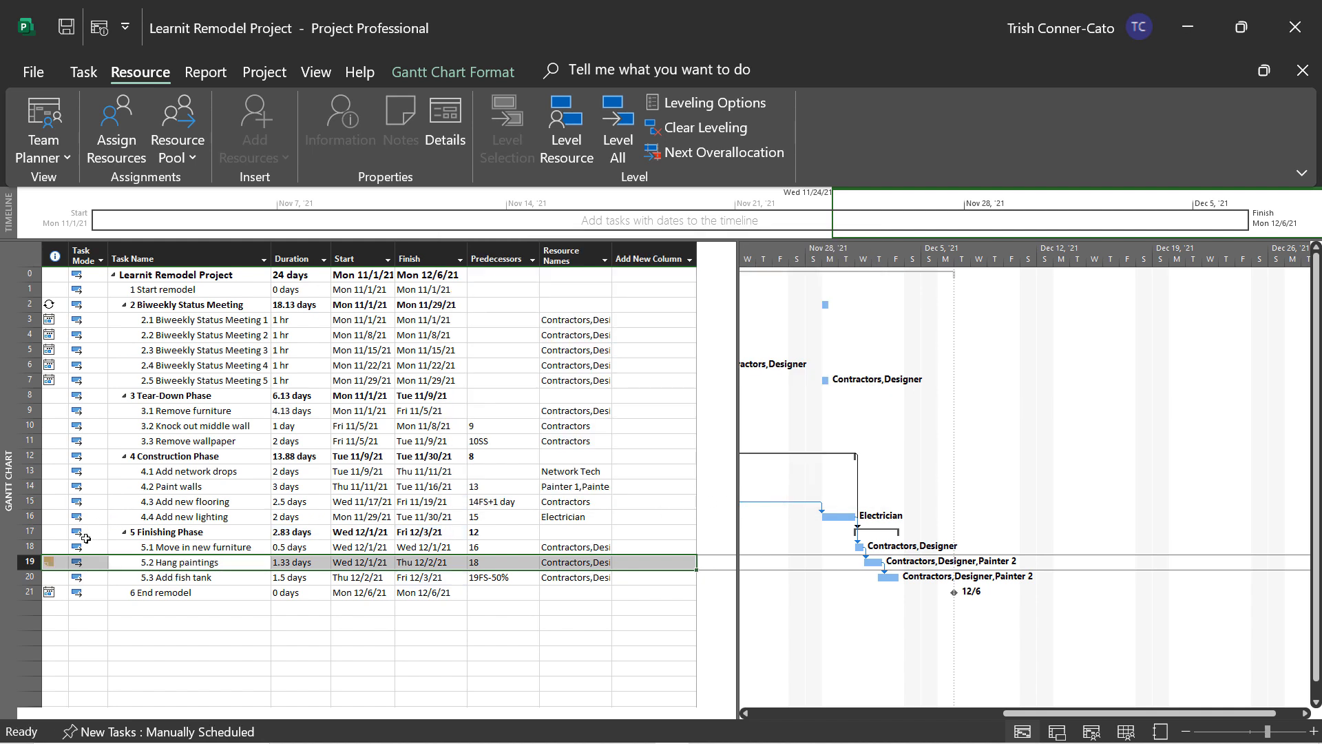
pyautogui.moveTo(50, 568)
# Step: Insert a Fixed Cost column before the Duration column in the task table
pyautogui.rightClick(301, 256)
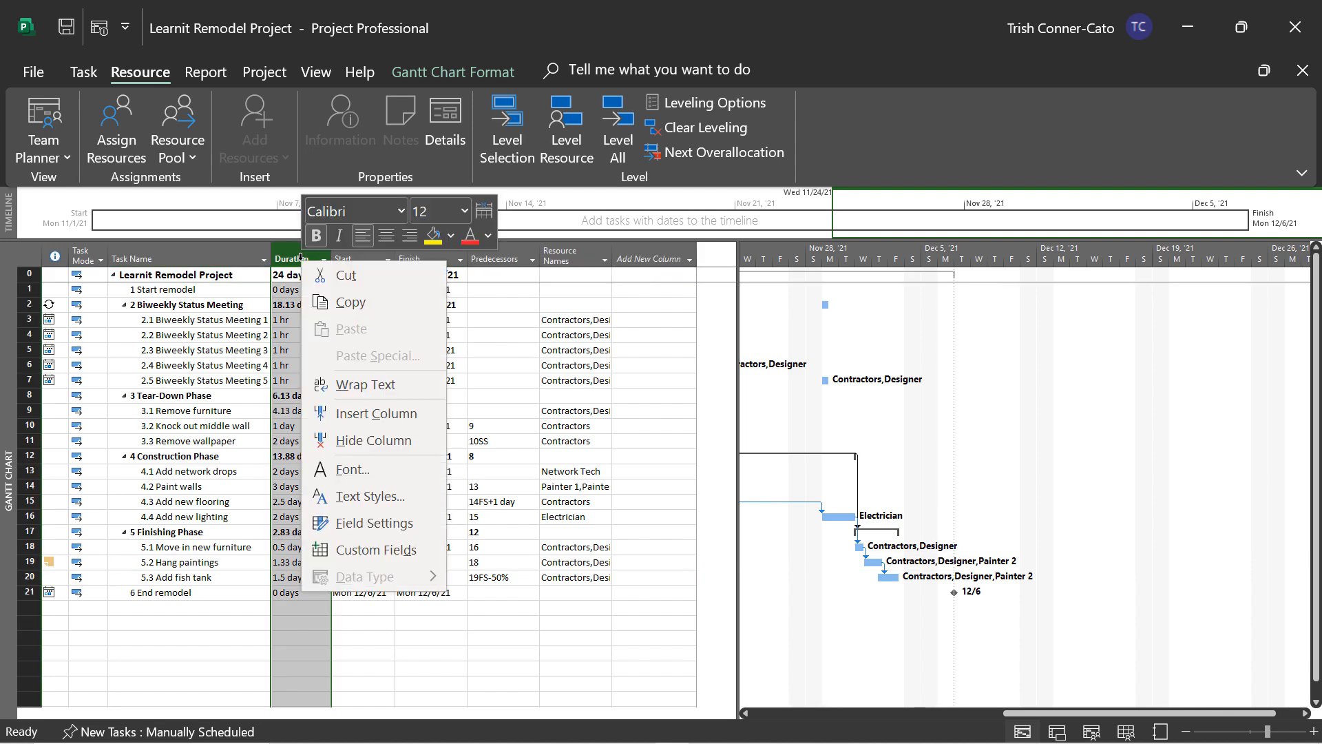
pyautogui.click(331, 412)
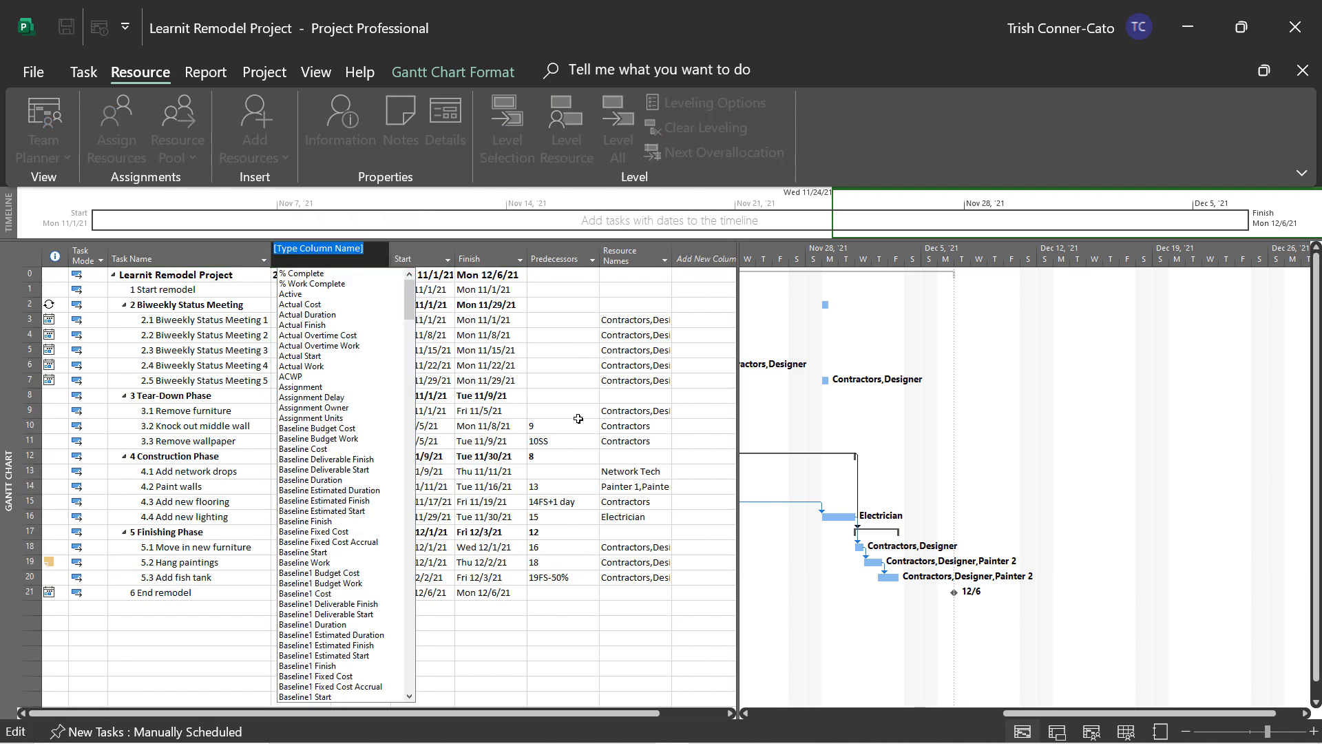
pyautogui.press('f')
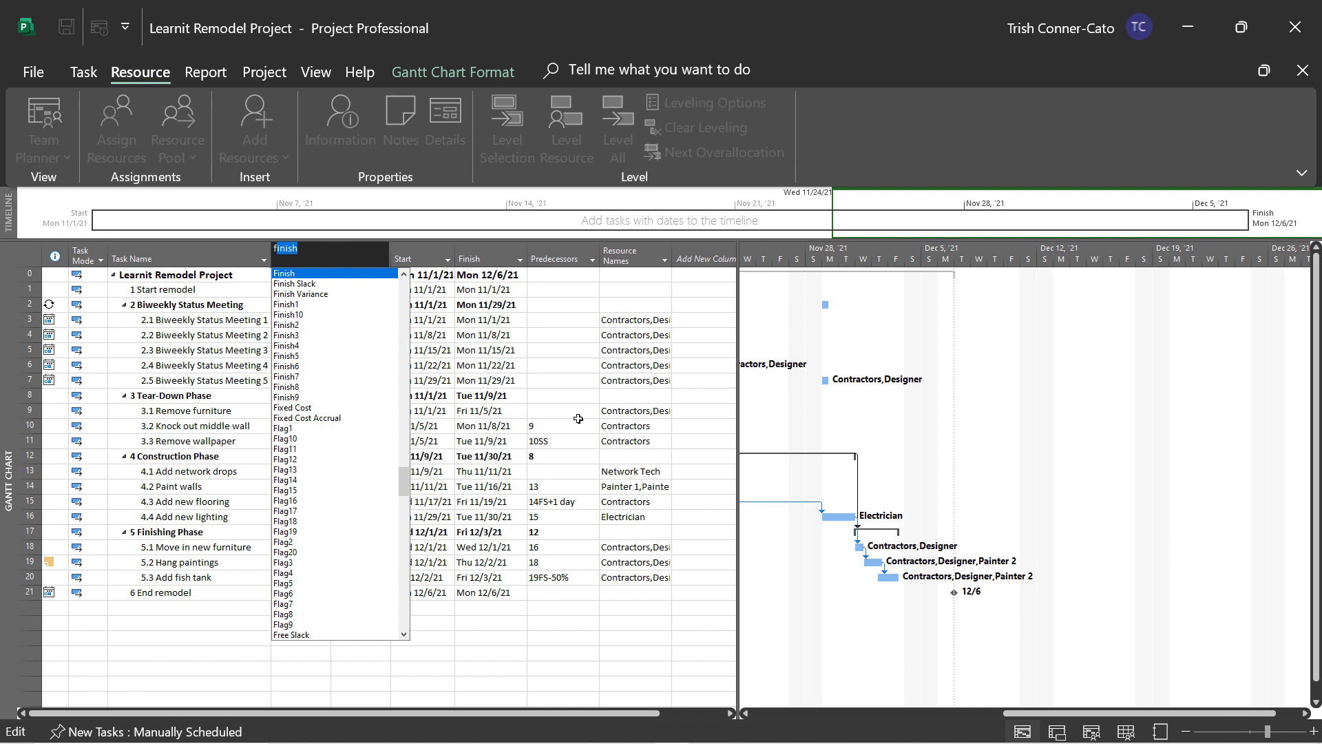
pyautogui.write('fixed Cost')
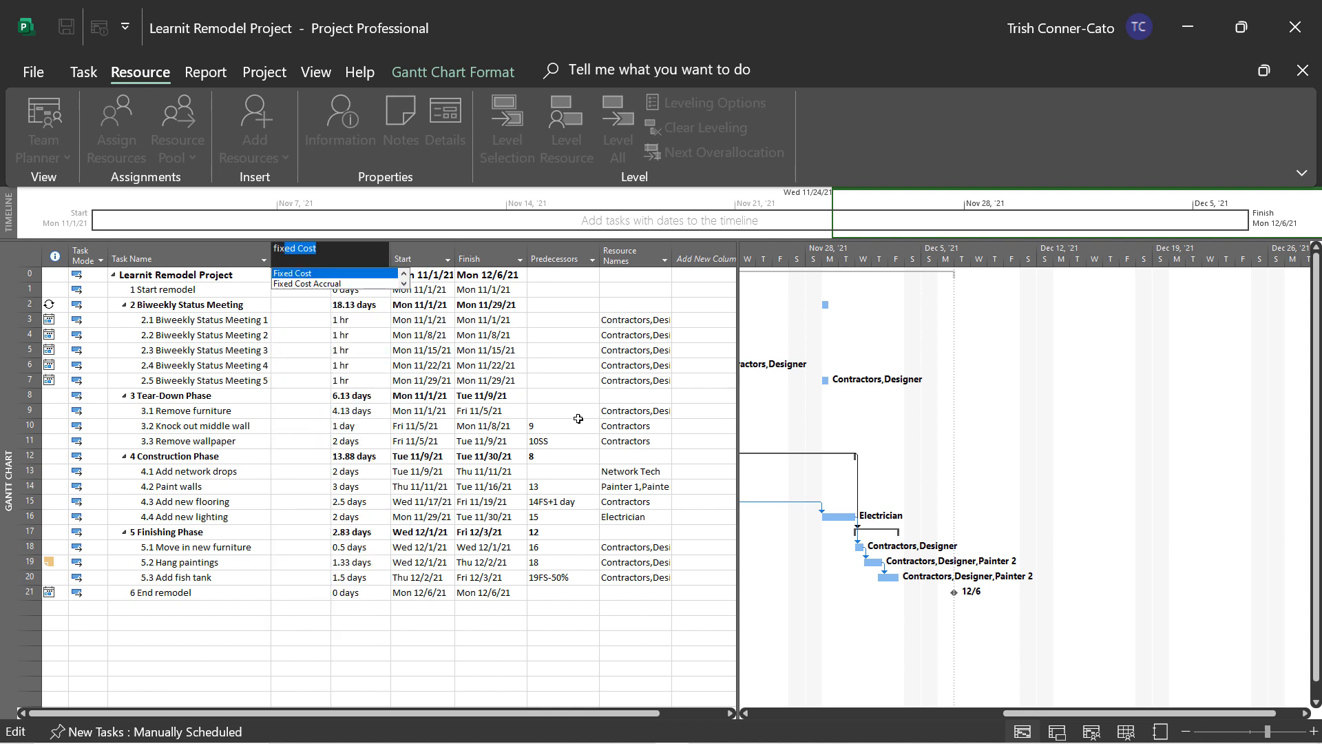
pyautogui.press('Return')
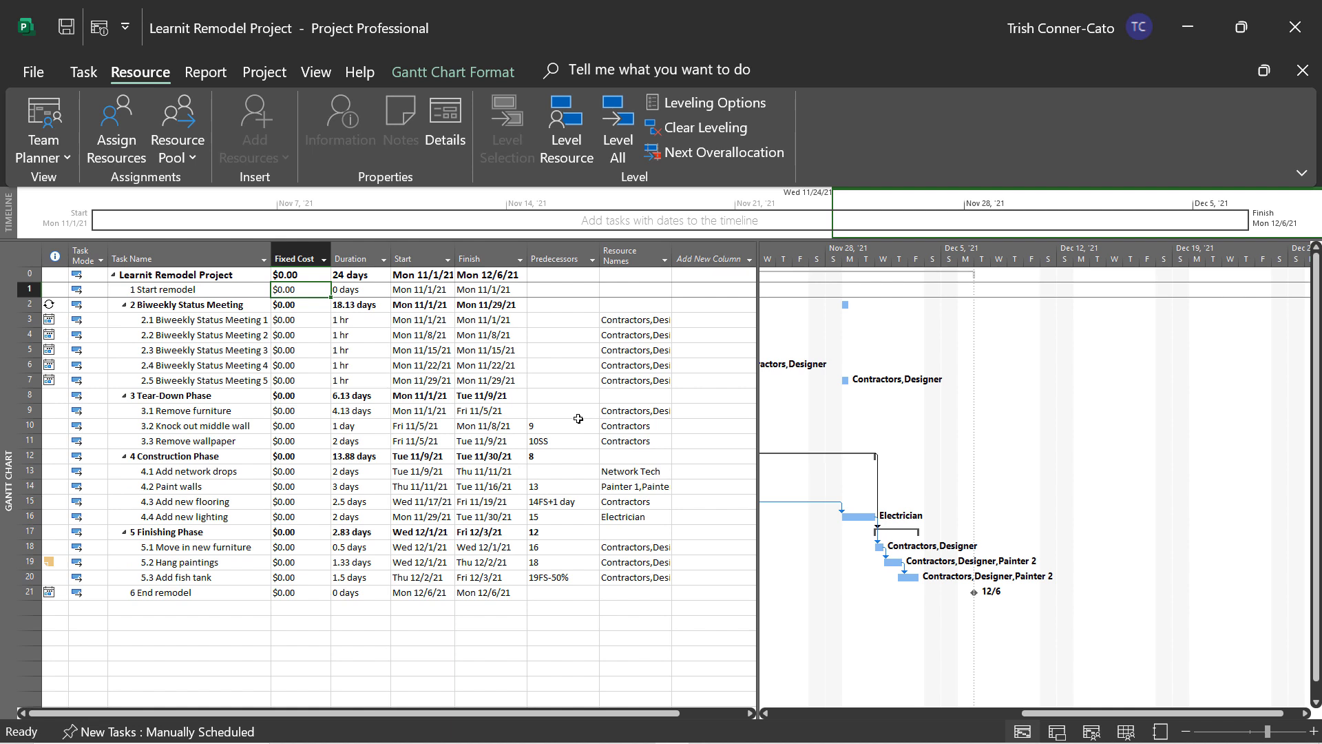
# Step: Set the fixed cost of the Add fish tank task to $550.00 and hide the Fixed Cost column
pyautogui.click(286, 577)
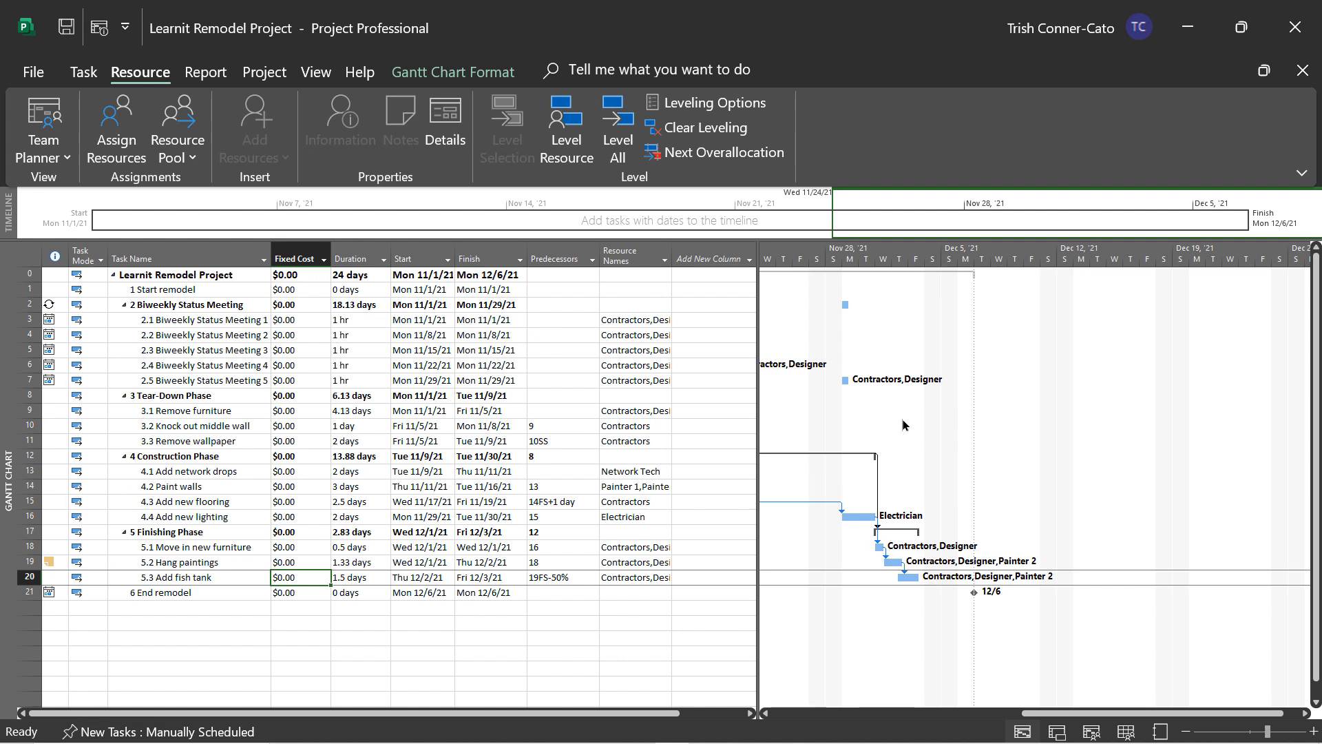
pyautogui.write('55')
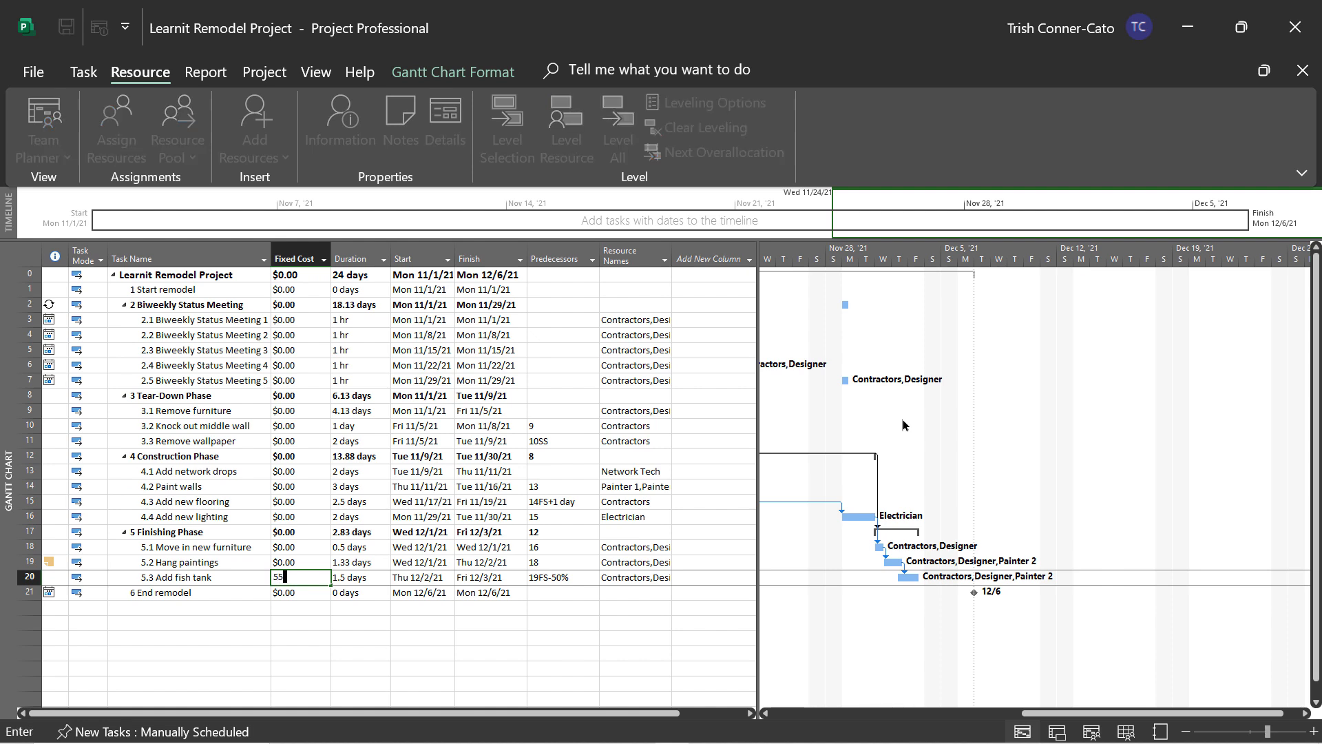
pyautogui.write('0.00')
pyautogui.press('Return')
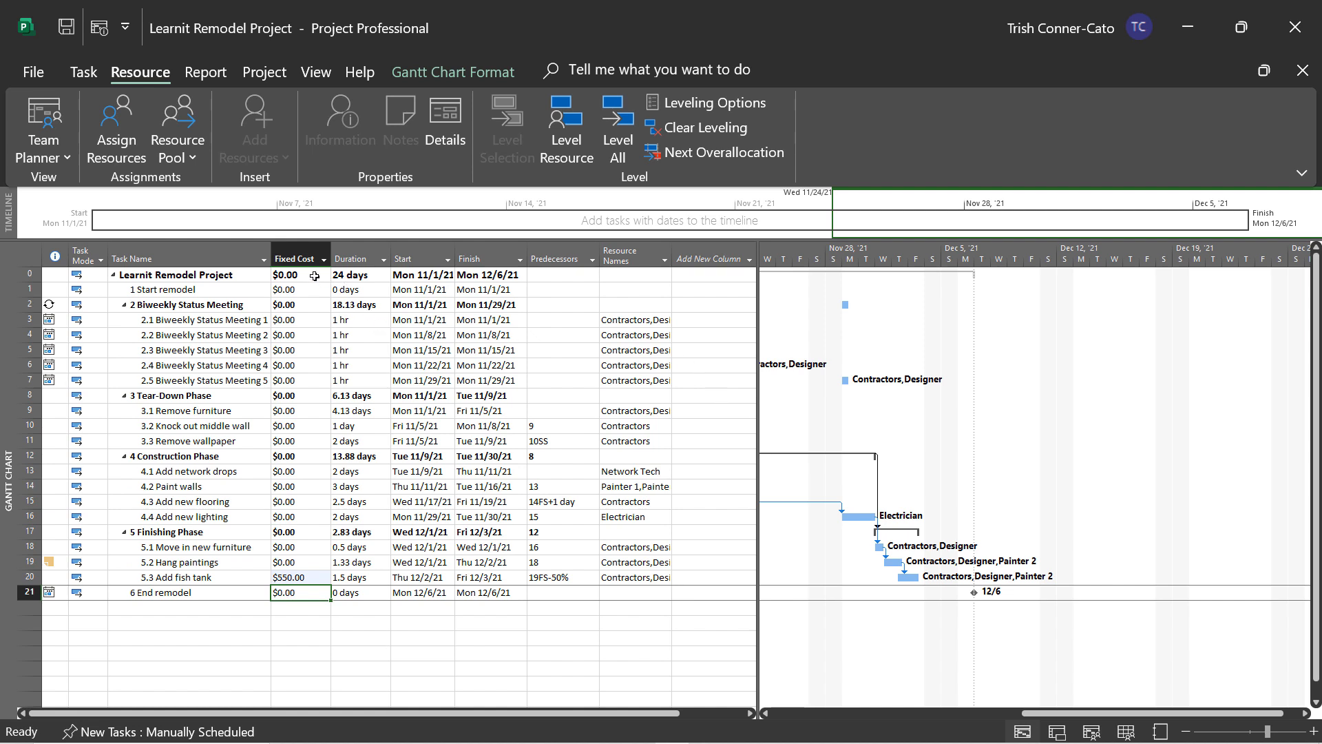
pyautogui.rightClick(300, 255)
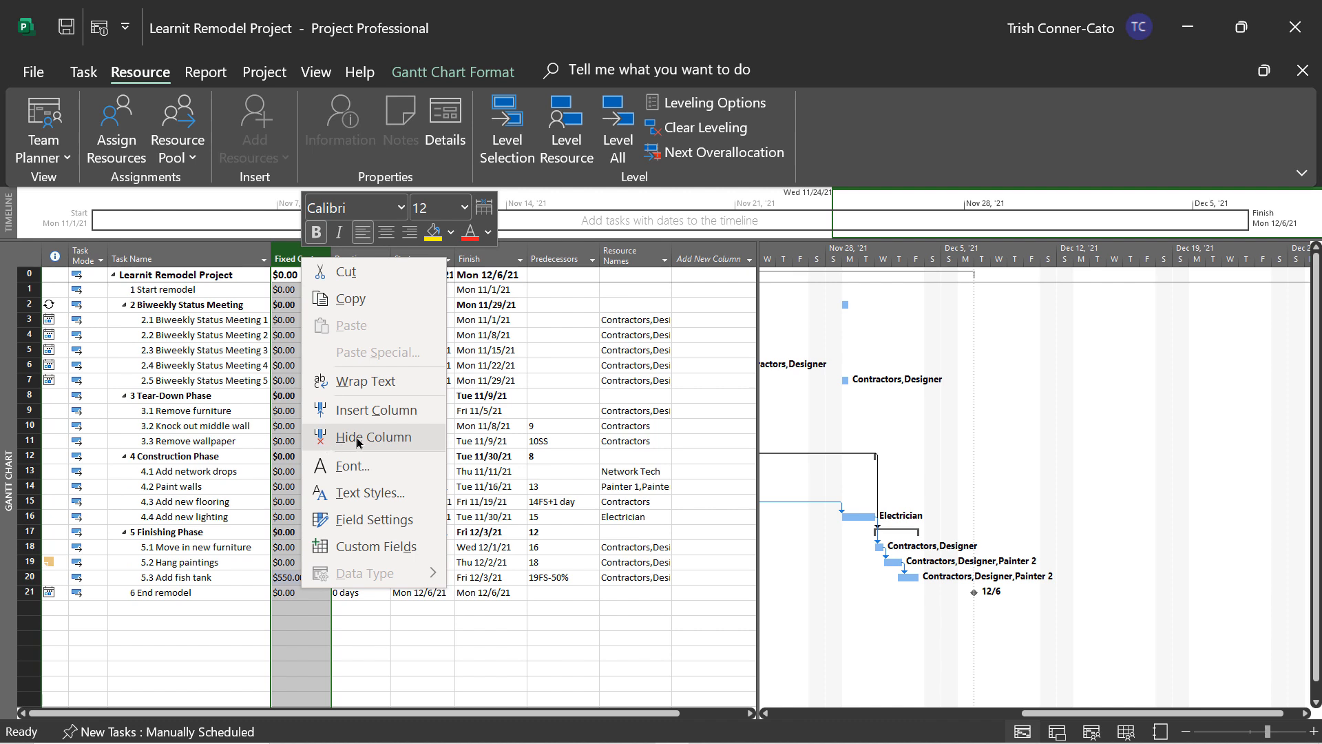
pyautogui.click(358, 438)
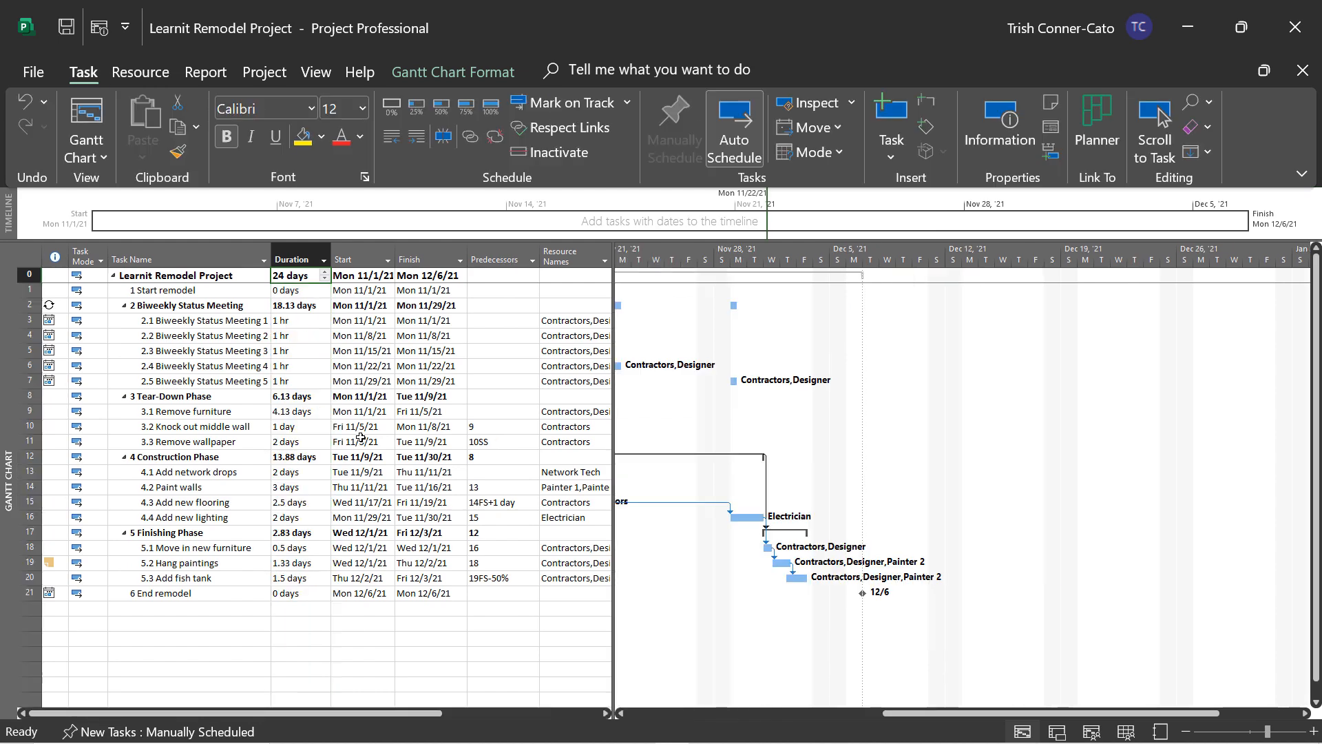
# Step: Display the Cost table beside the Gantt chart to review the total cost of each task
pyautogui.click(316, 72)
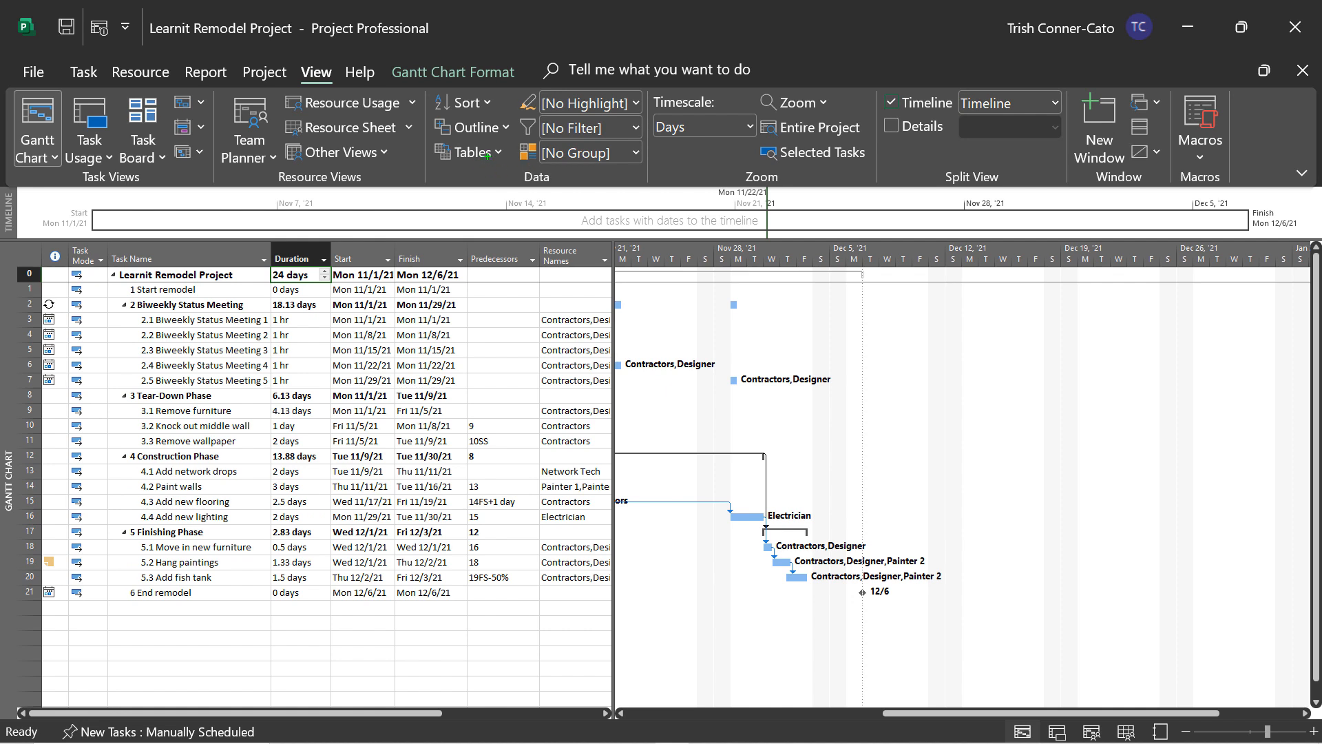
pyautogui.moveTo(486, 159); pyautogui.dragTo(486, 222)
pyautogui.click(498, 153)
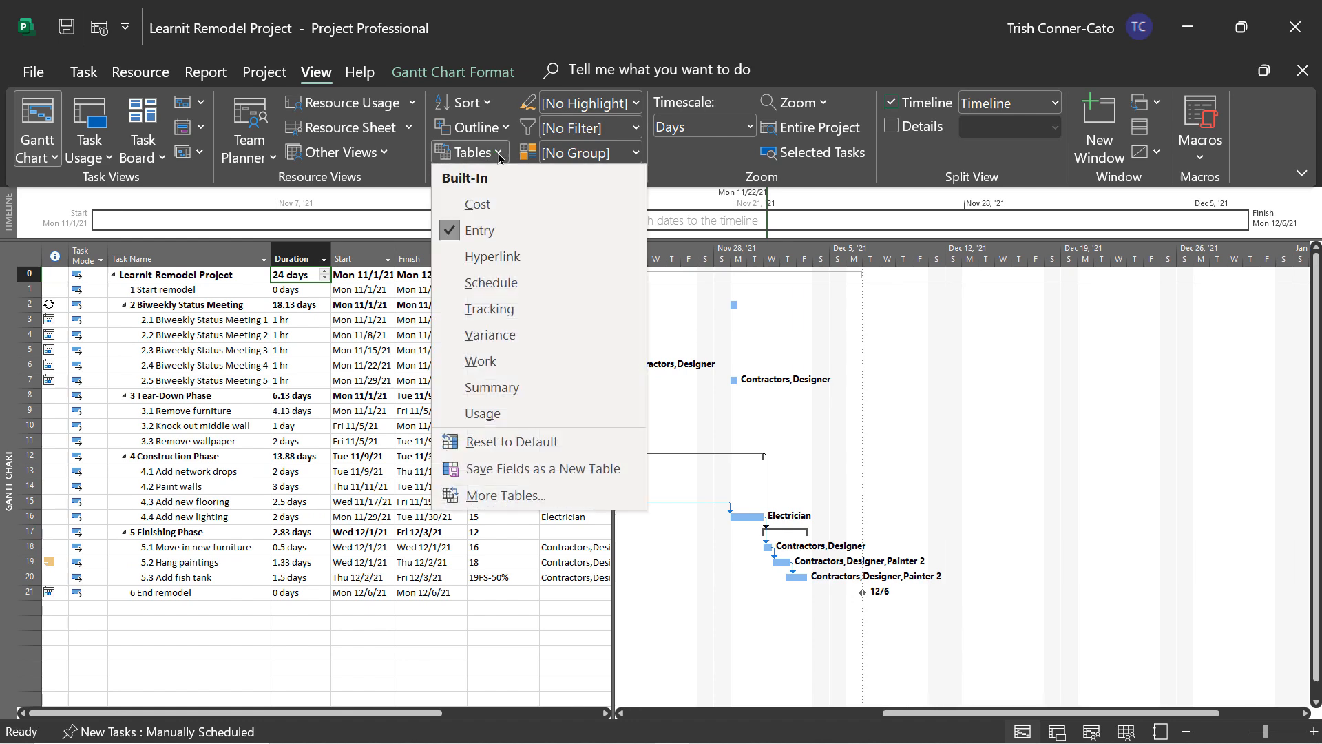
pyautogui.click(496, 203)
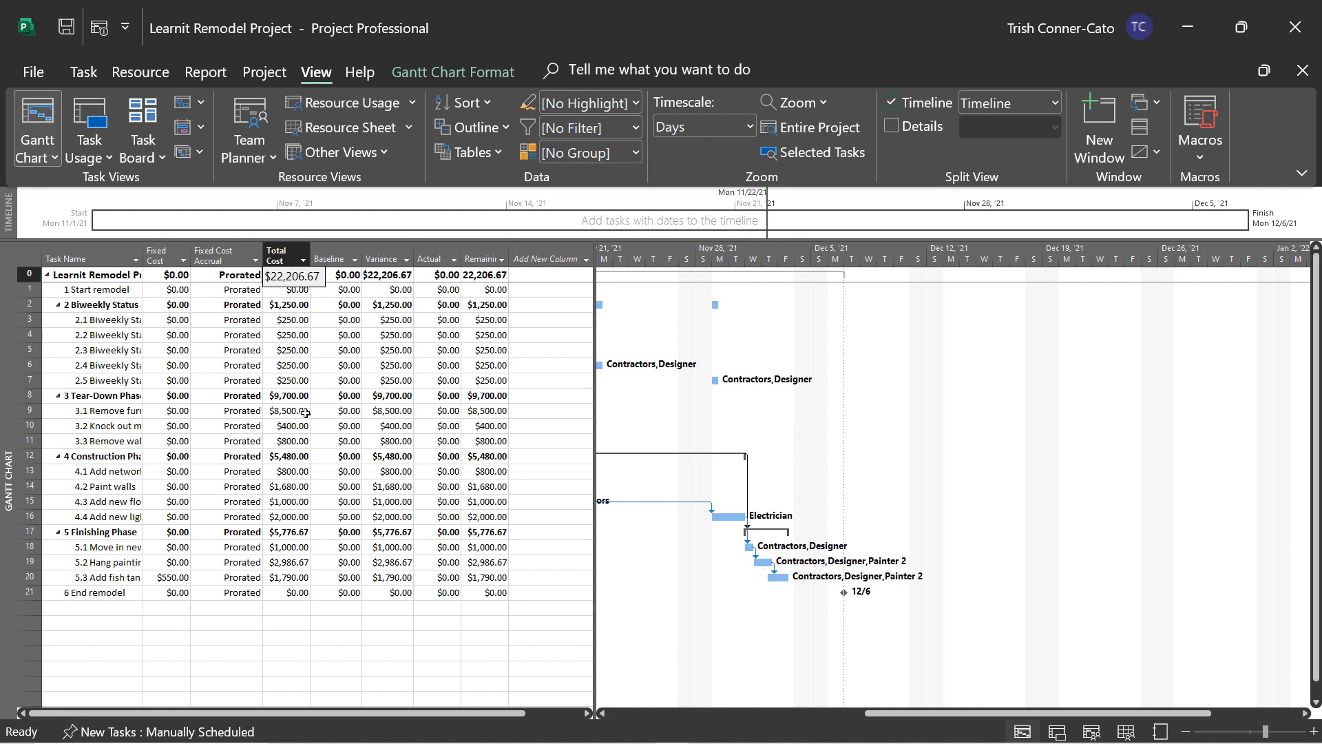
# Step: Switch the task list back to the Entry table and save the project
pyautogui.click(469, 156)
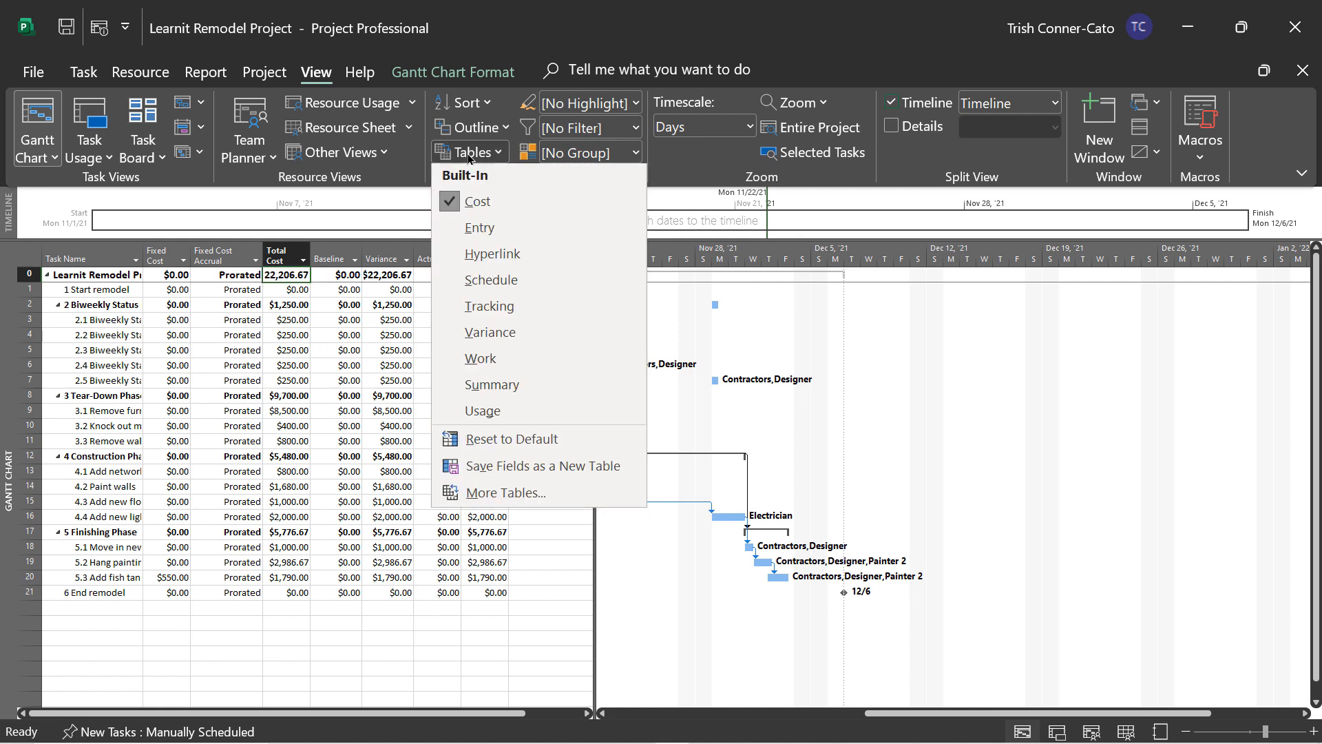
pyautogui.click(480, 231)
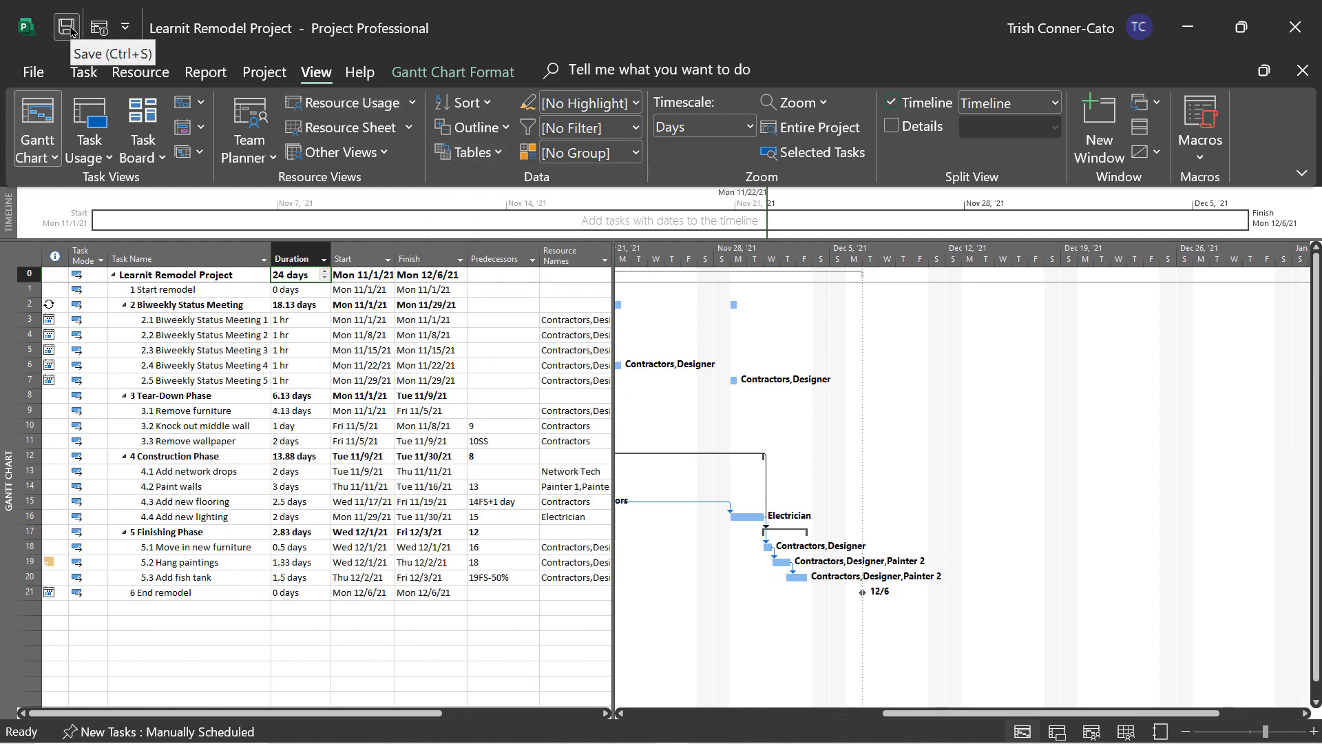
pyautogui.click(72, 32)
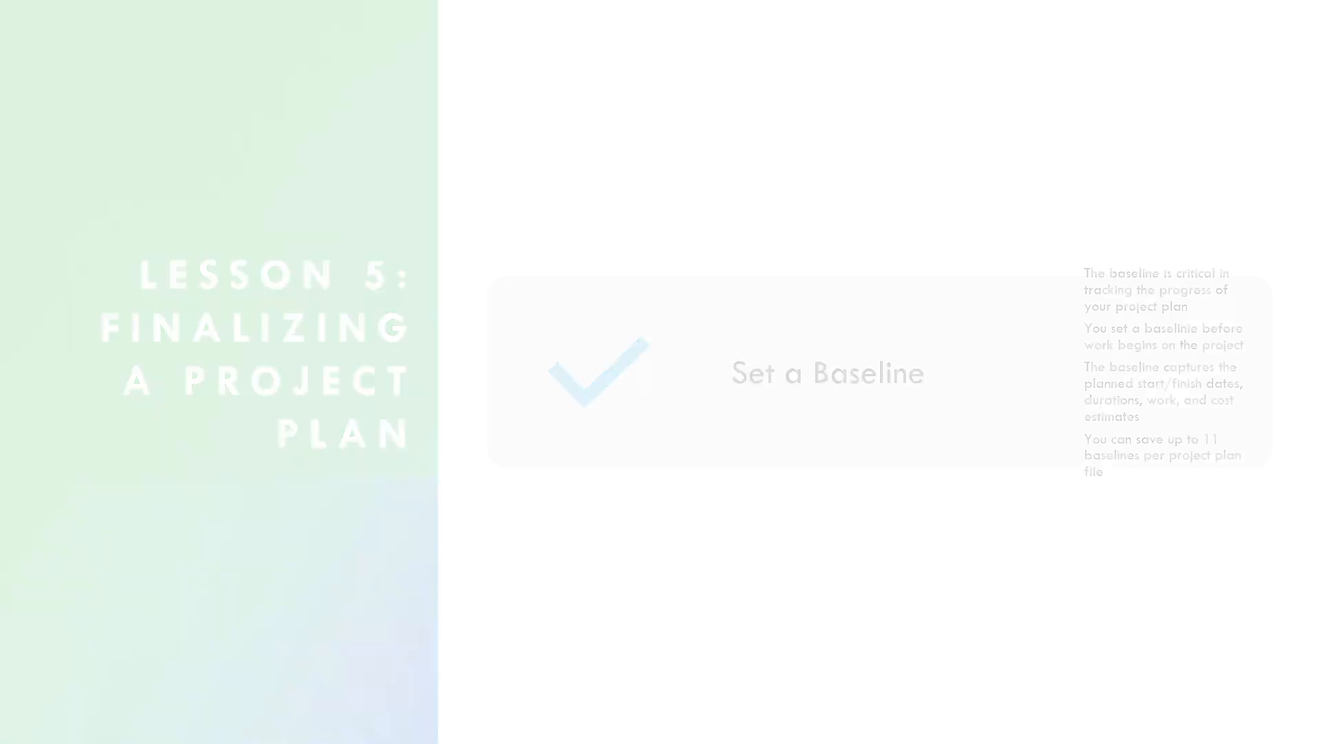
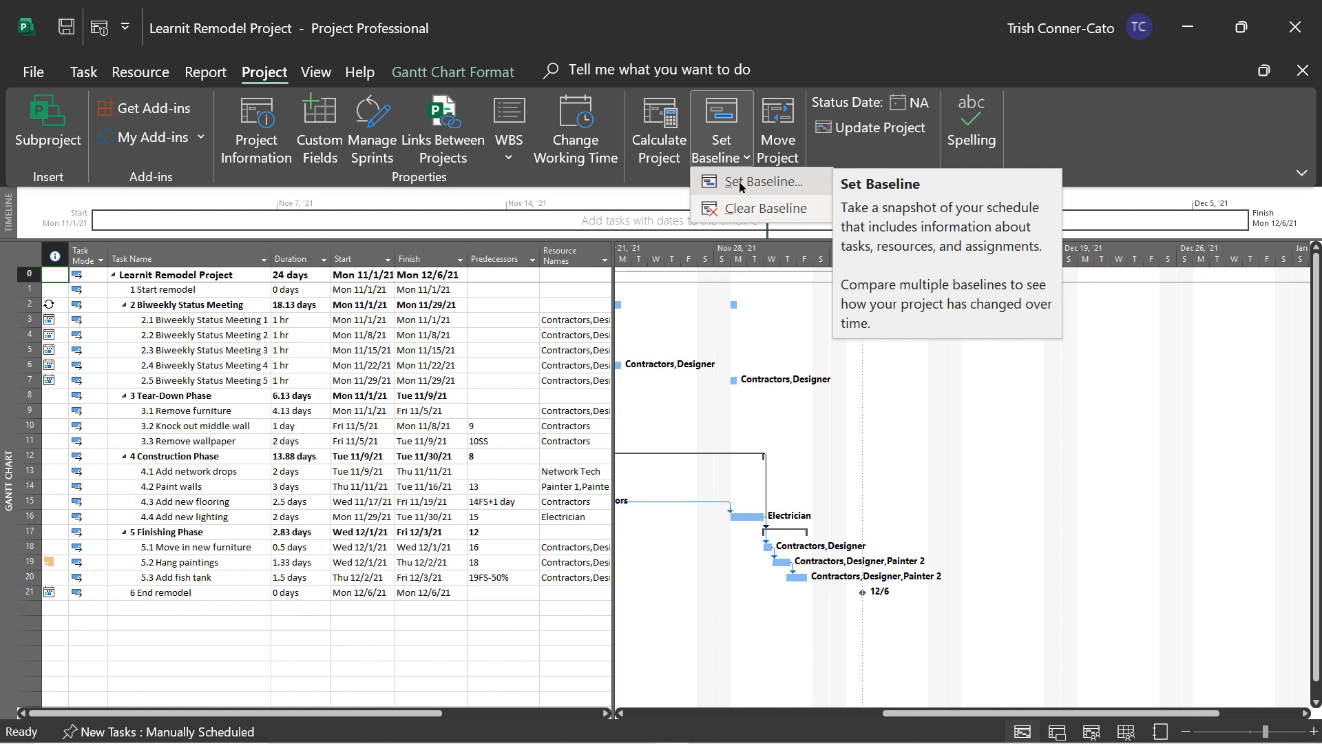
# Step: Set the first project baseline, named Baseline, for the entire project
pyautogui.click(741, 184)
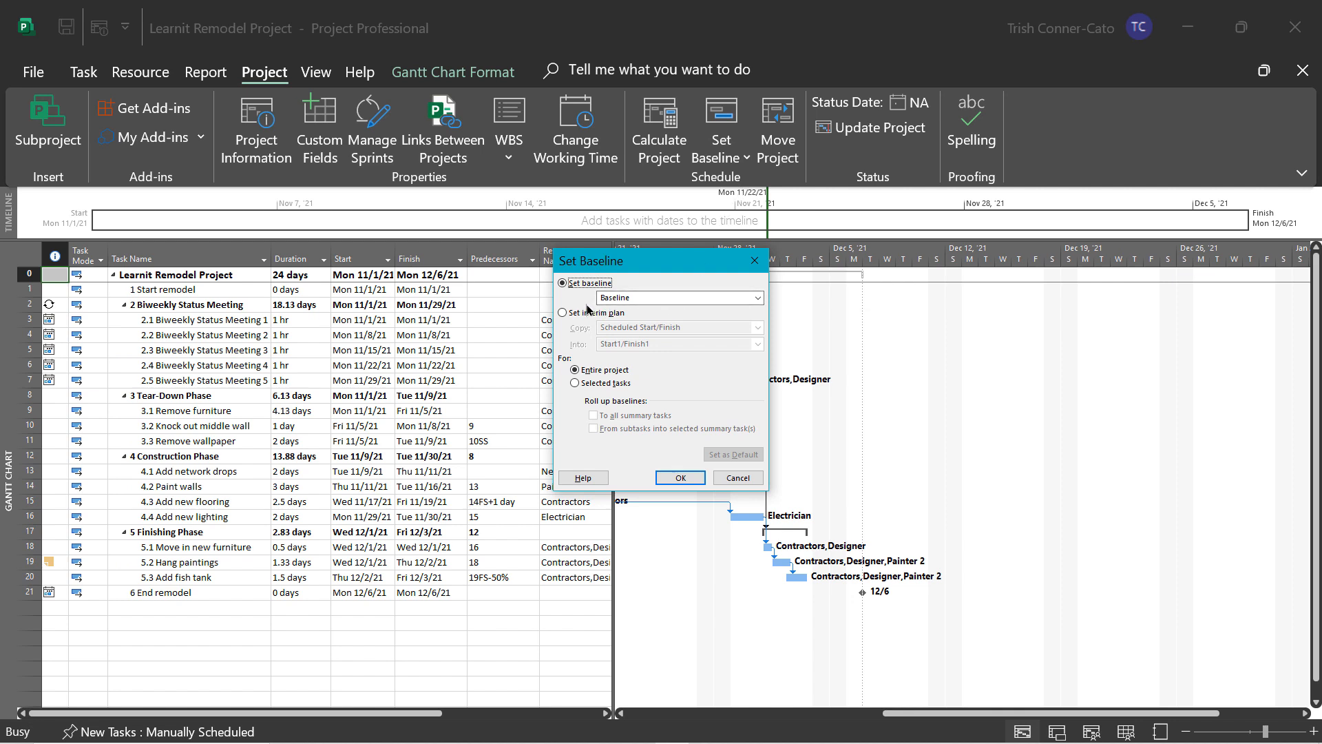
pyautogui.click(756, 302)
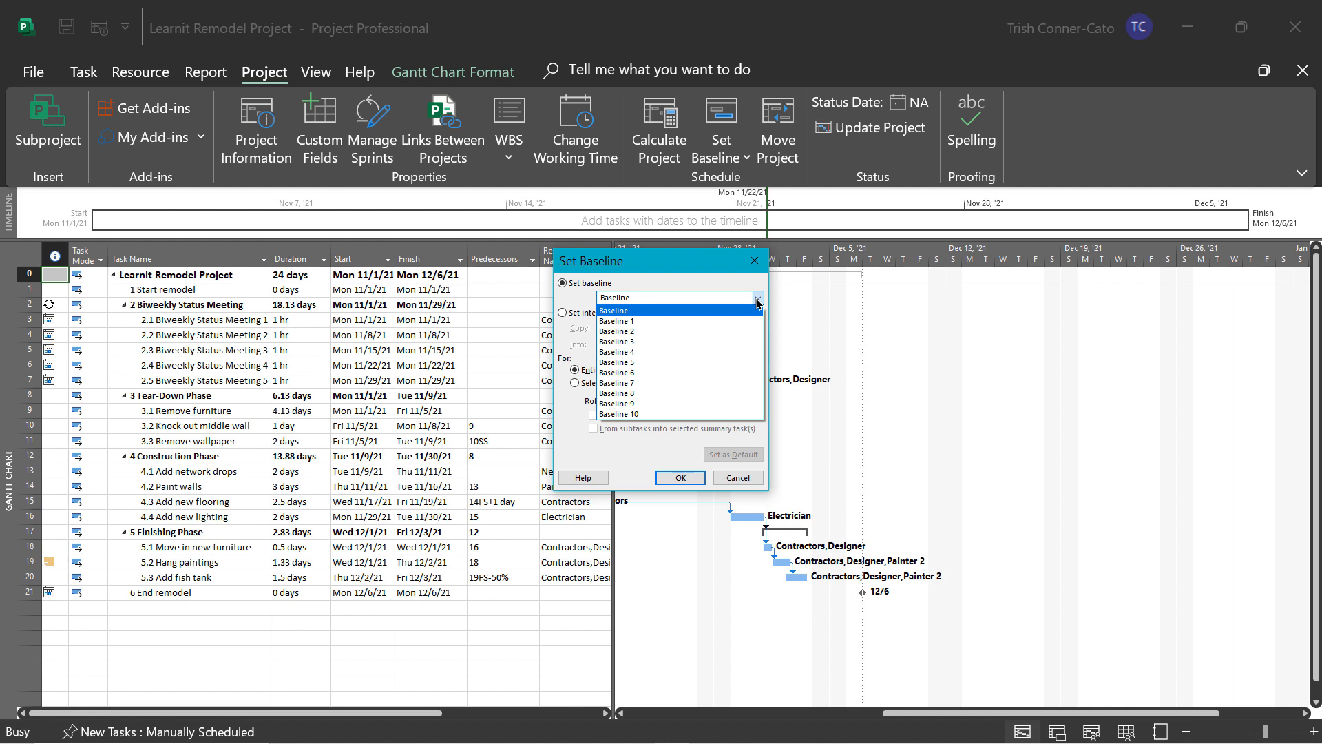
pyautogui.click(756, 301)
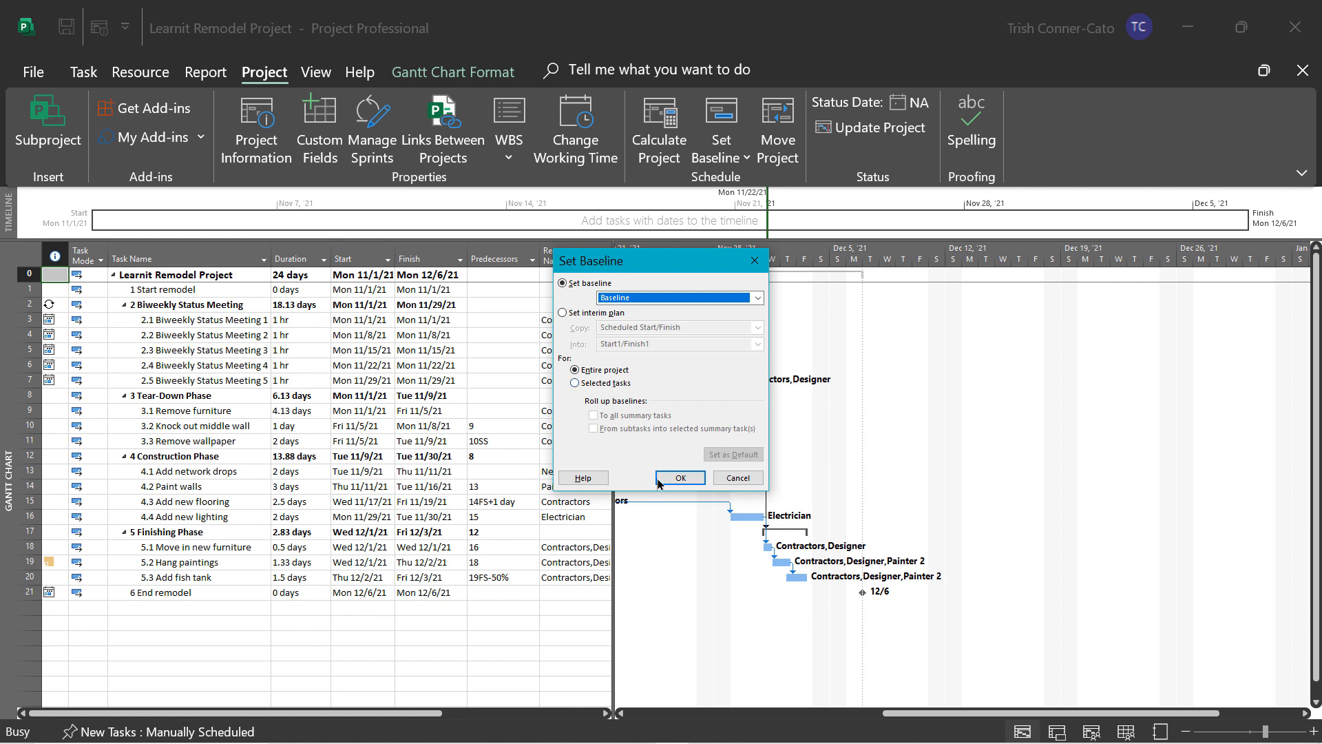
pyautogui.click(677, 480)
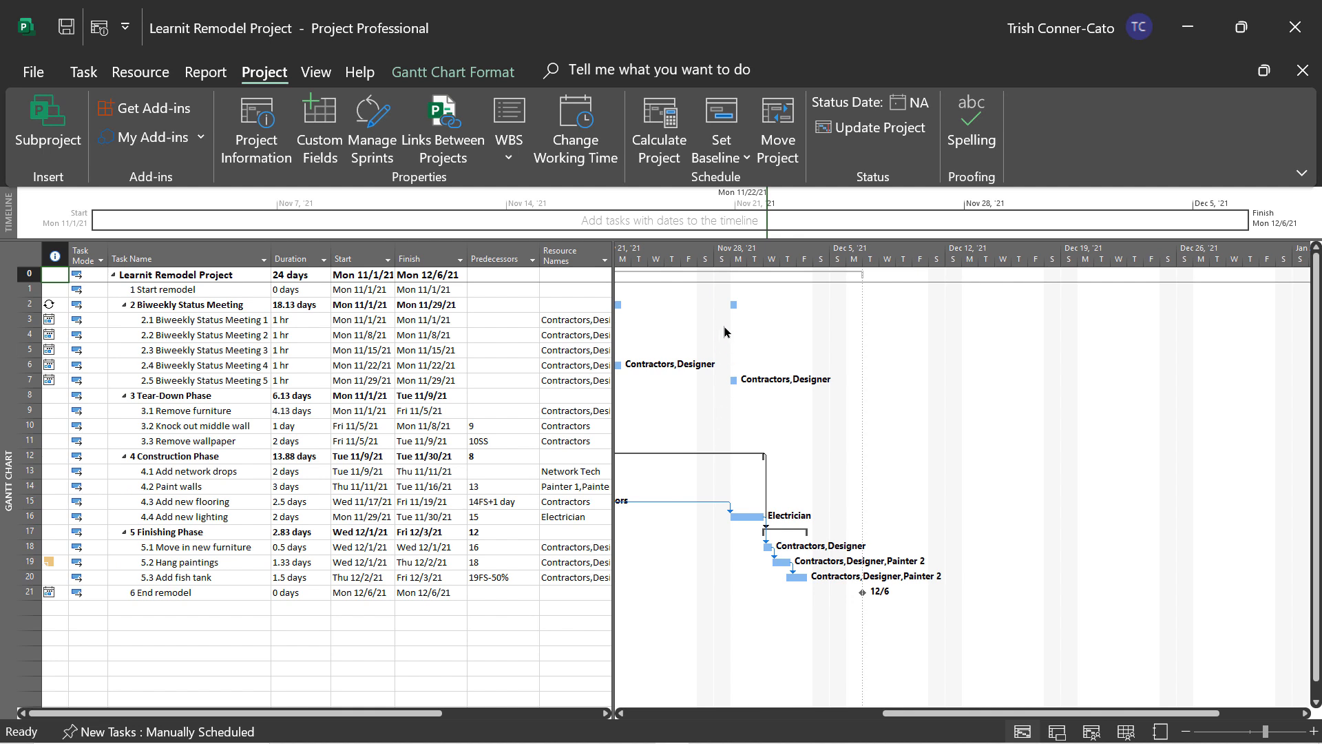
# Step: Reopen the Set Baseline settings to check when the baseline was last saved, leaving them unchanged
pyautogui.click(720, 152)
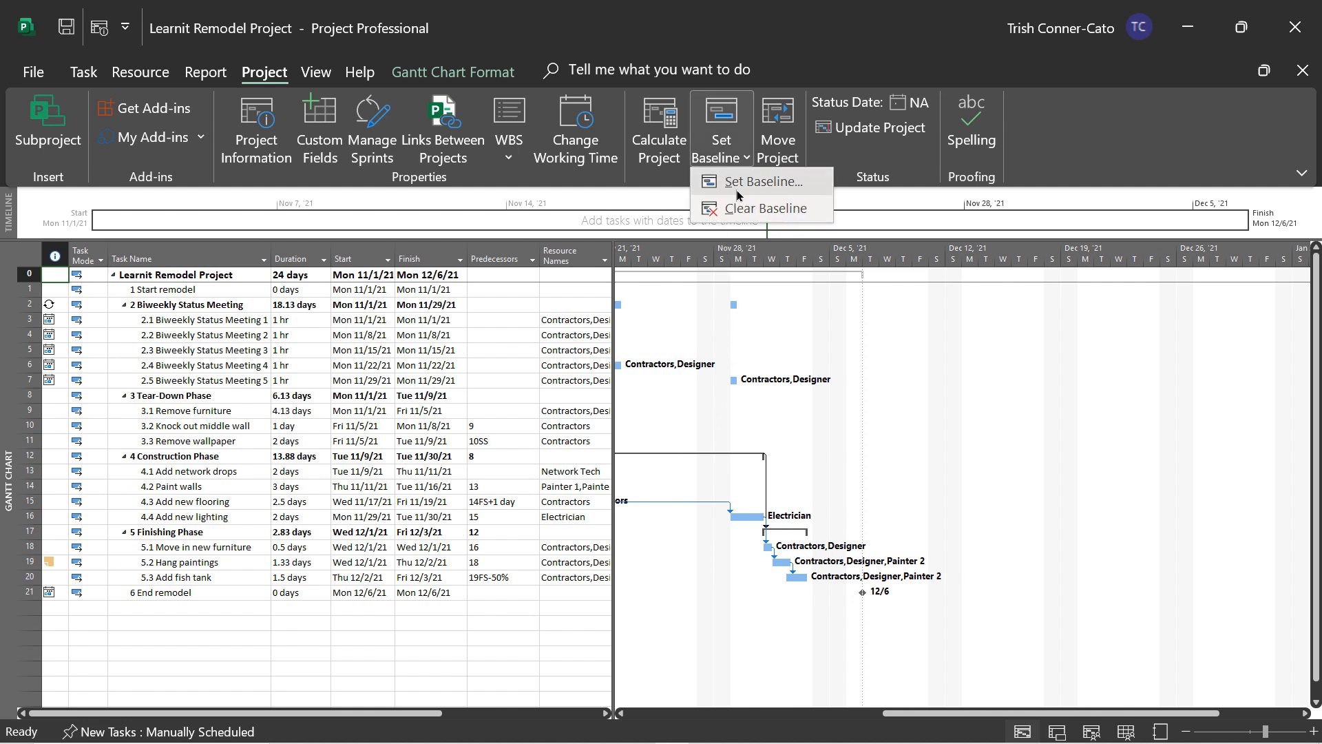
pyautogui.click(737, 184)
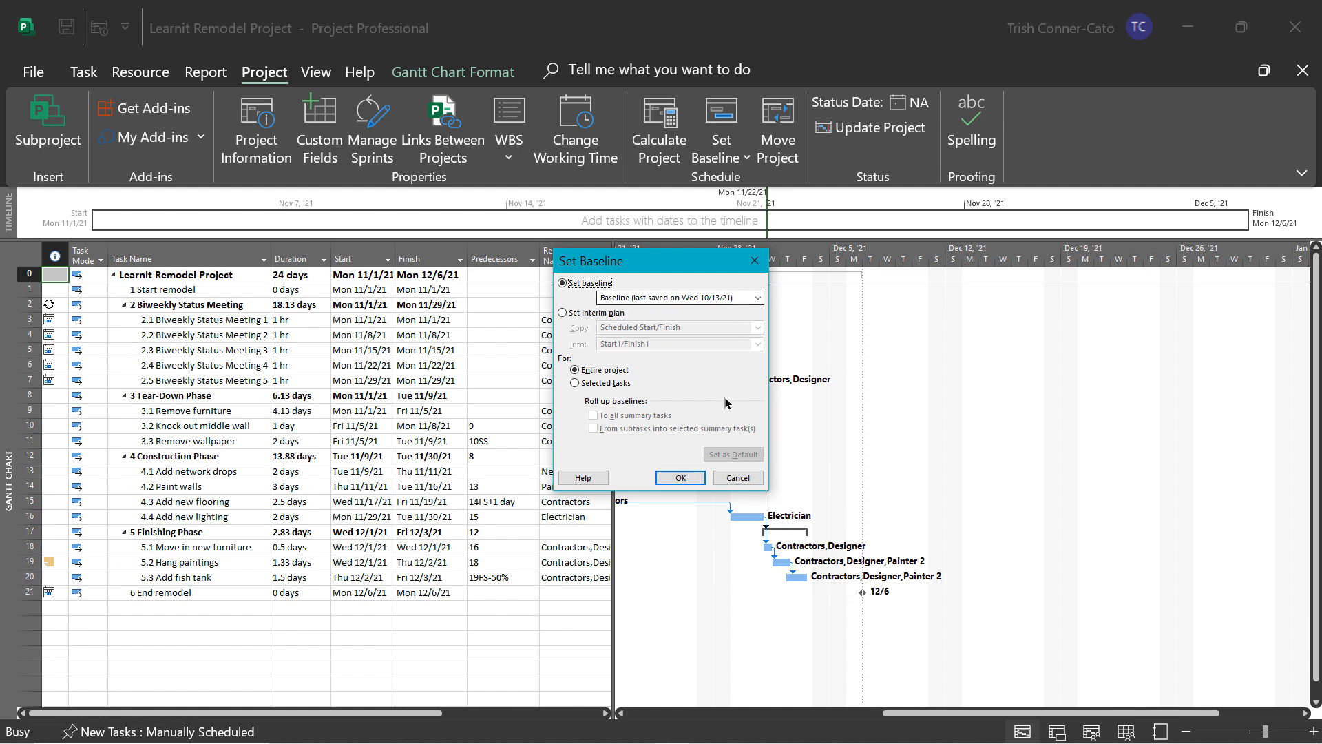
pyautogui.click(737, 478)
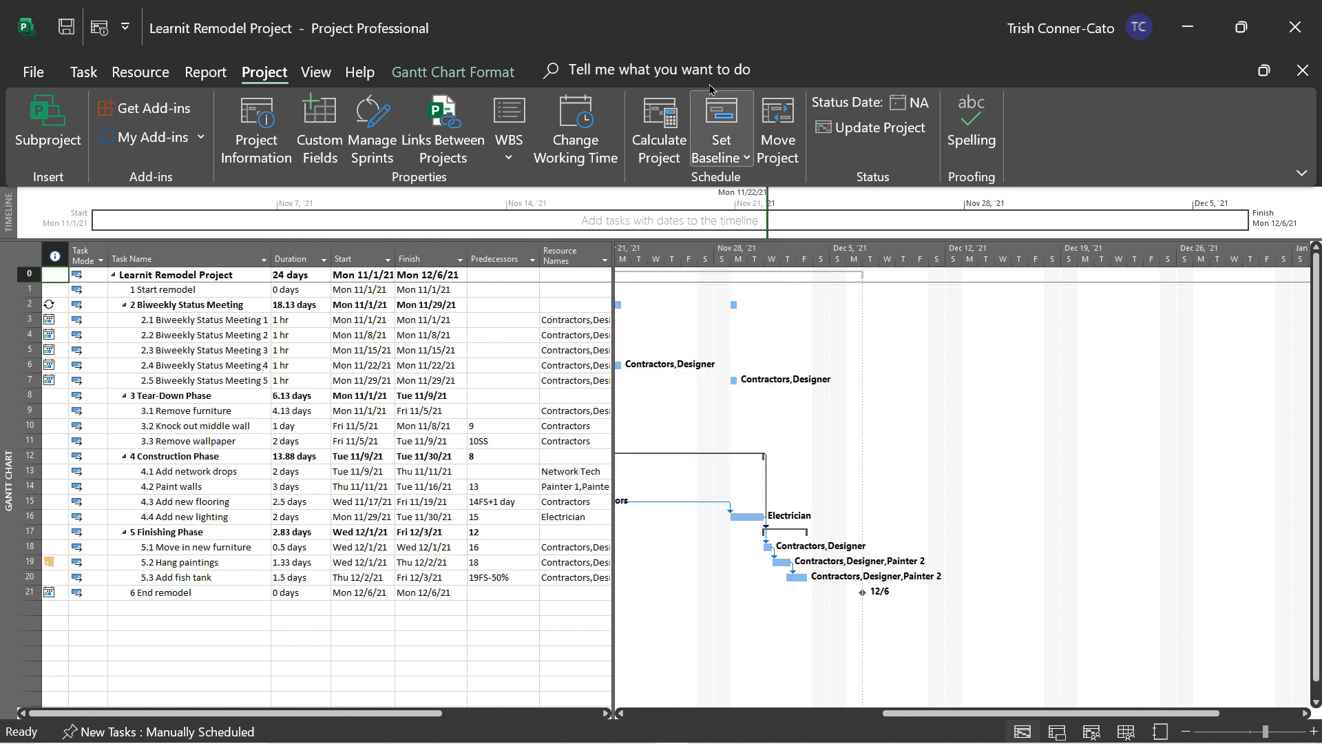
# Step: Review the project statistics for current and baseline dates, duration, work and cost, and save the project
pyautogui.click(104, 33)
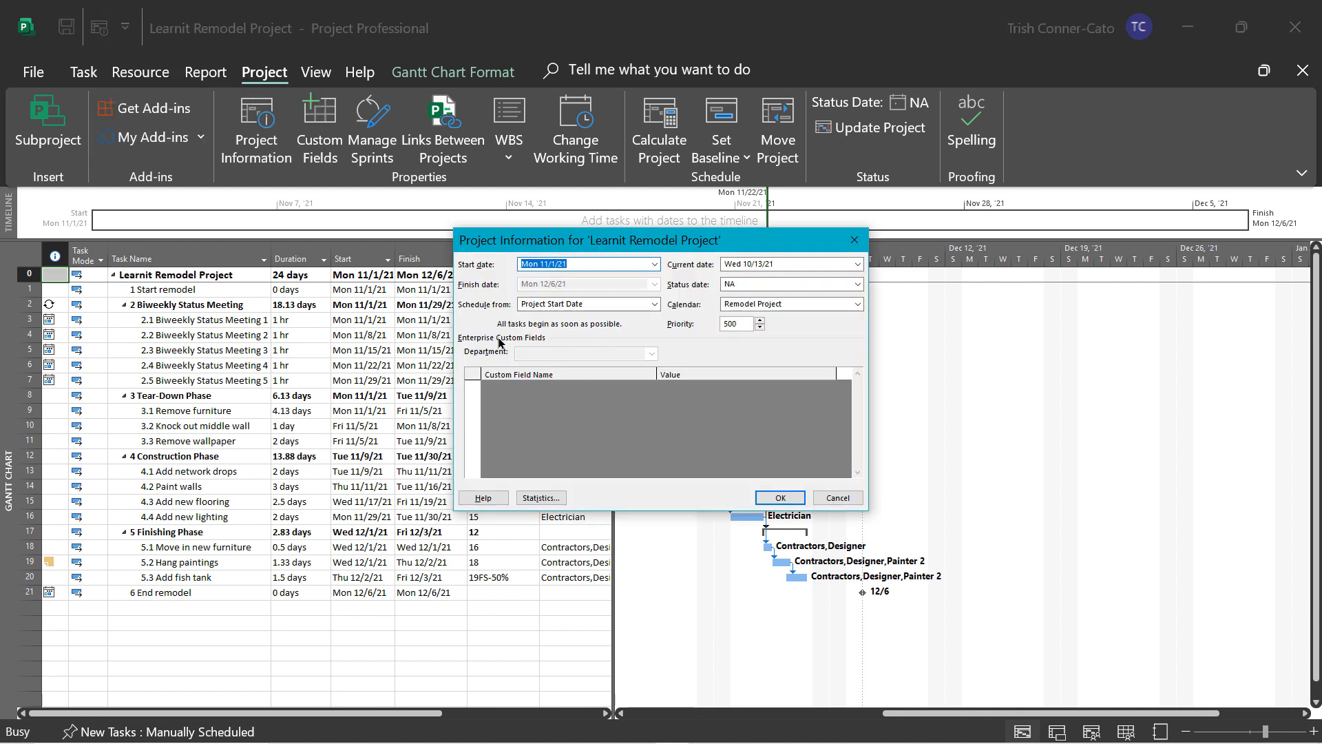
pyautogui.click(550, 499)
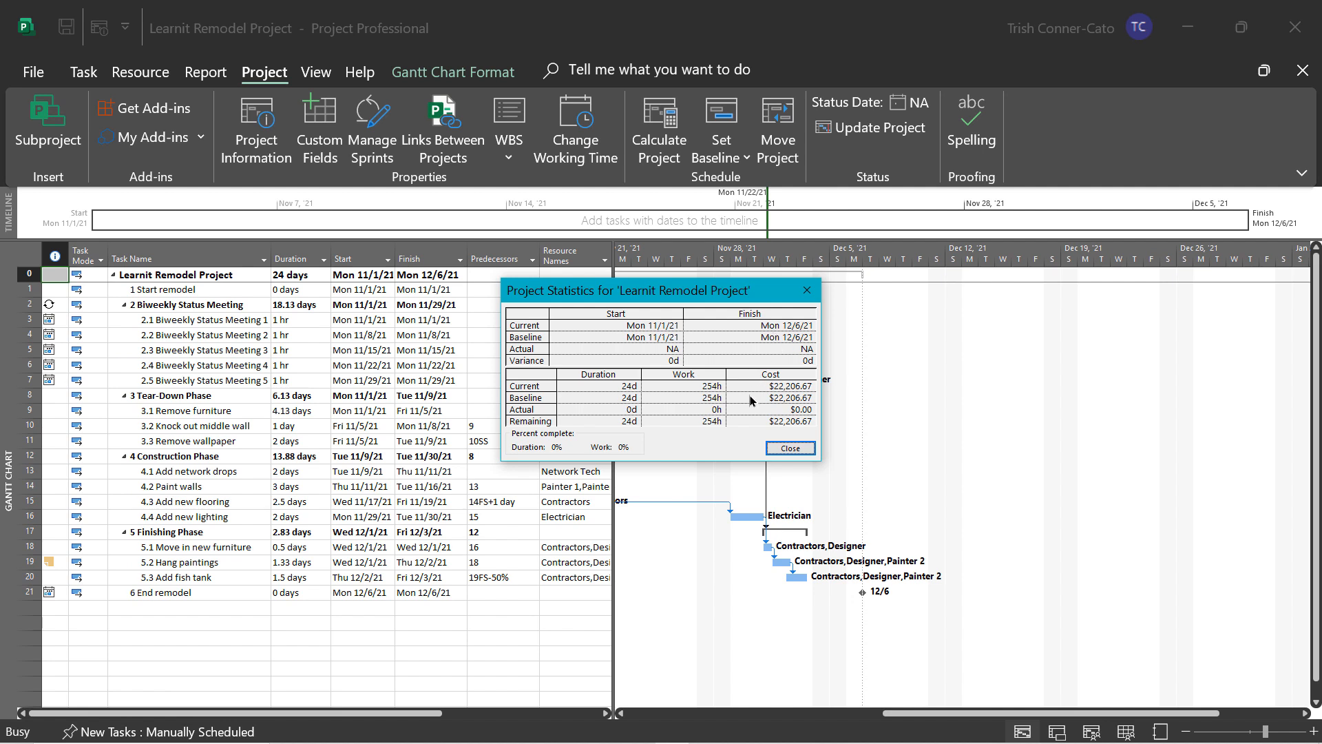
pyautogui.click(788, 451)
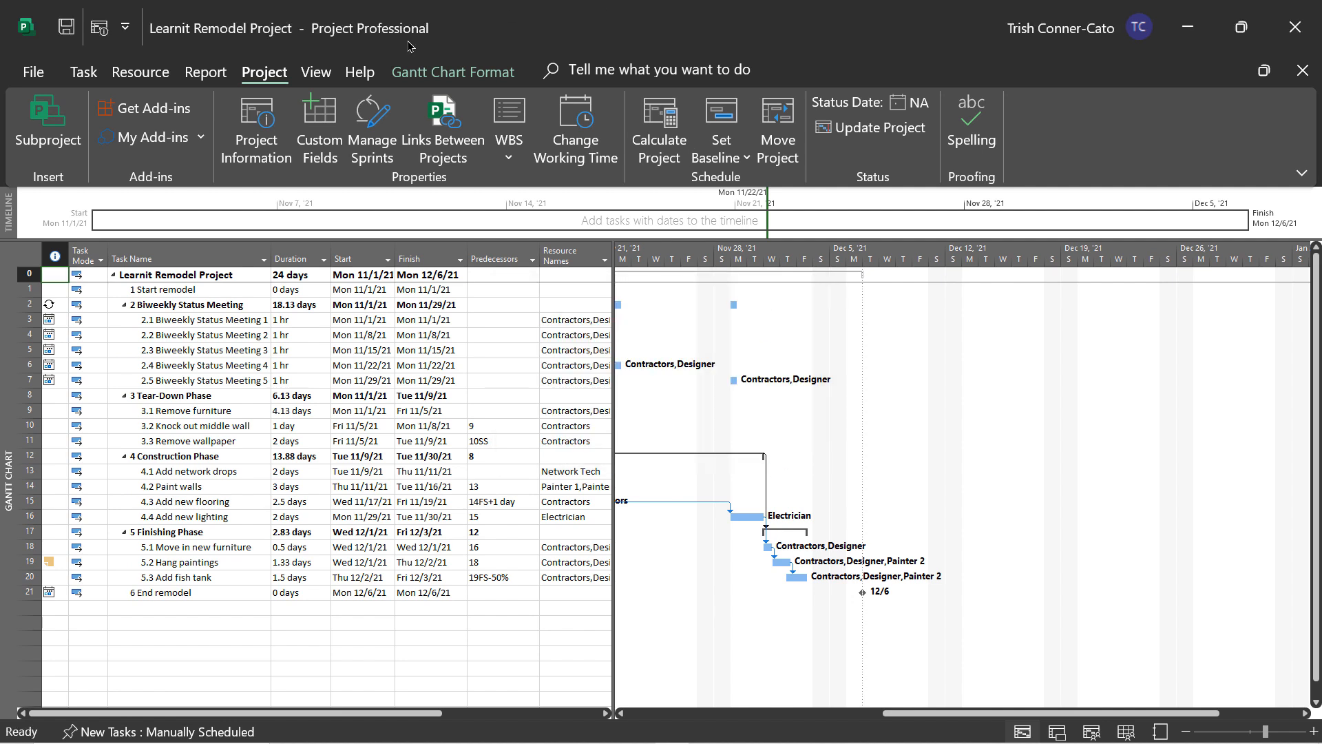
pyautogui.click(64, 35)
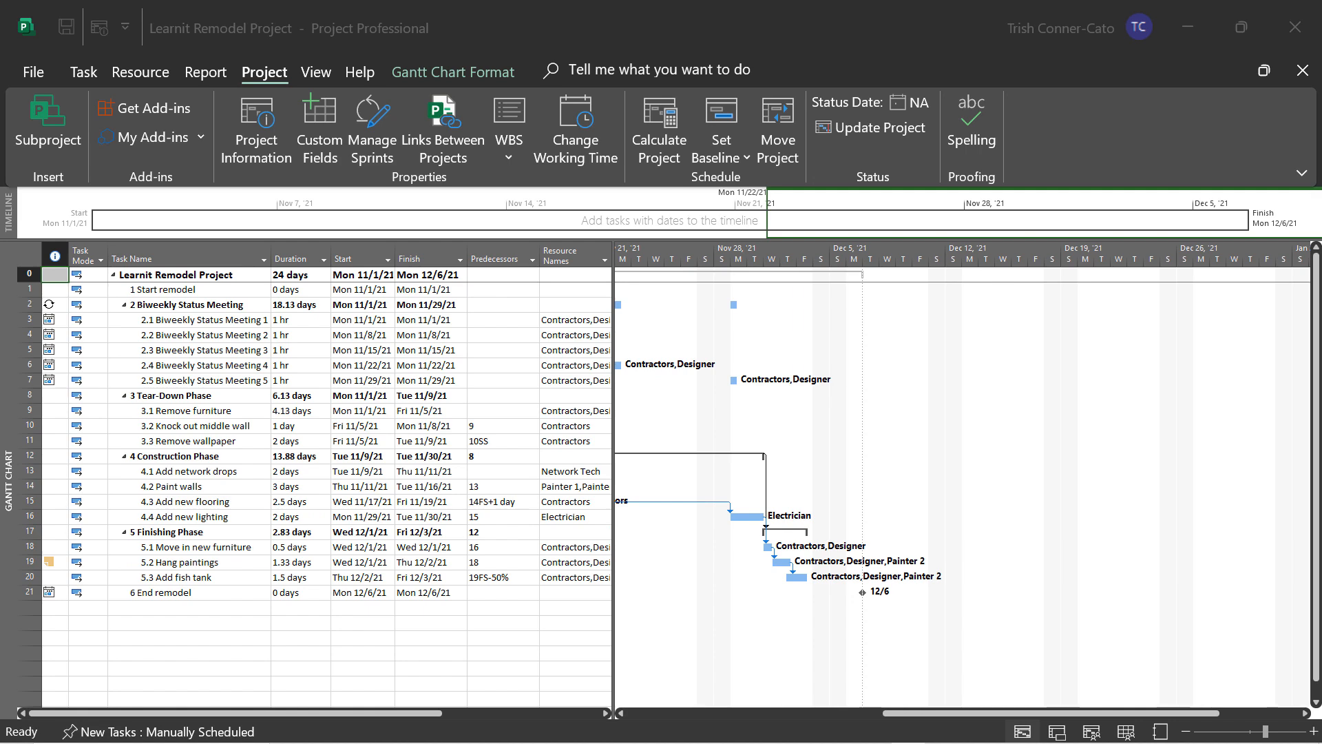
# Step: Preview the Gantt chart printout with multiple pages shown together and return to the project without printing
pyautogui.click(28, 77)
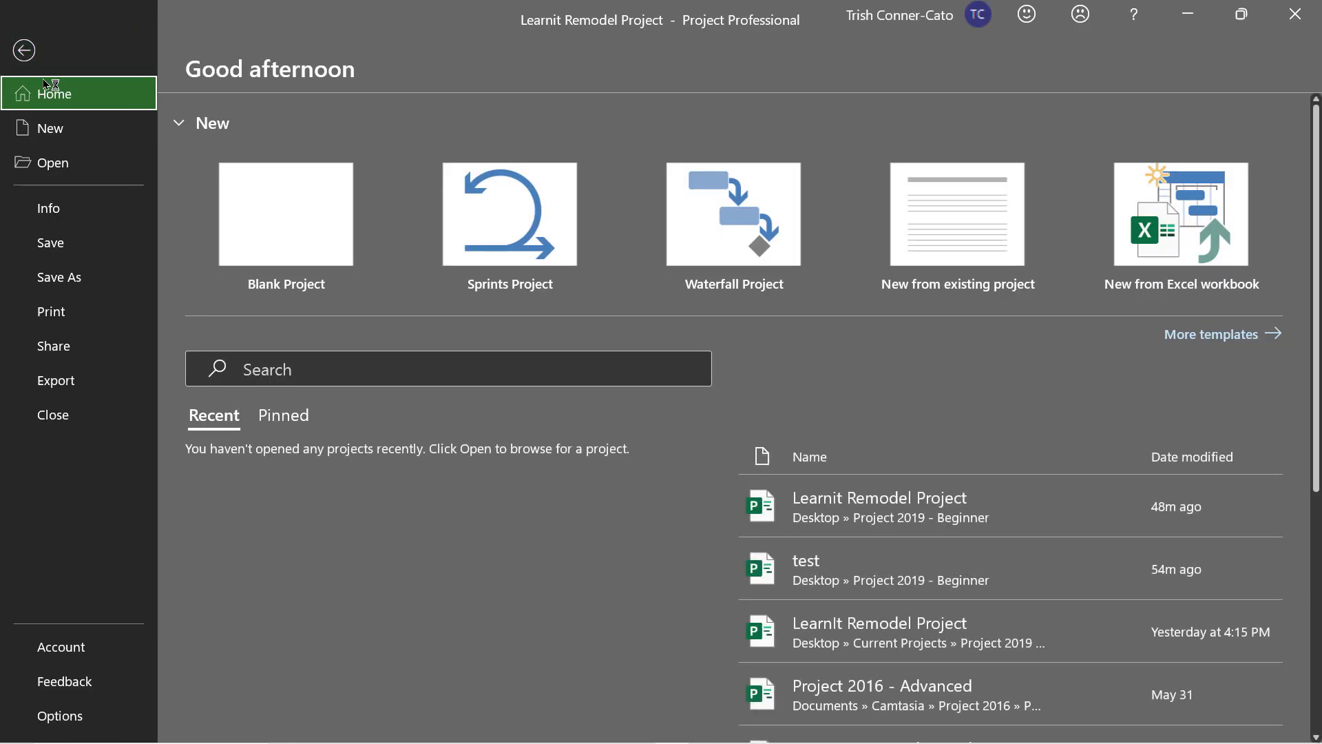
pyautogui.click(61, 314)
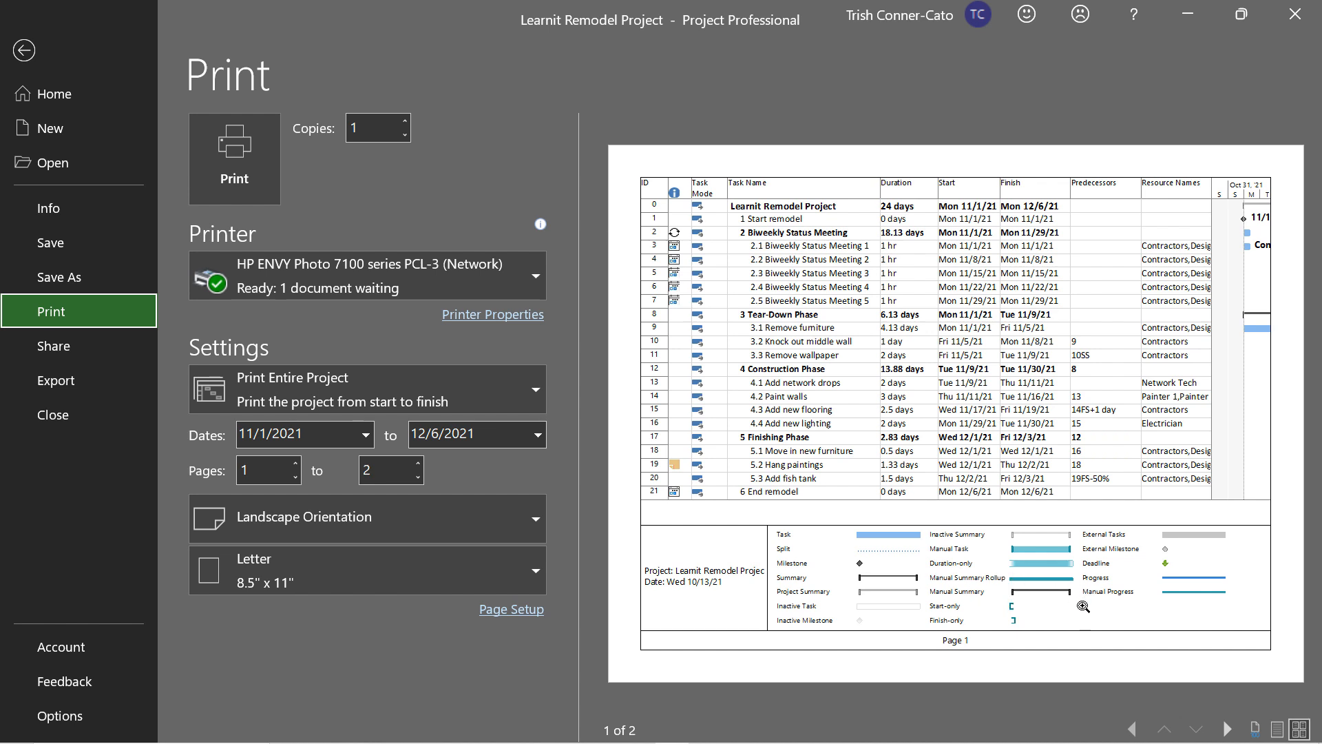
pyautogui.click(1301, 730)
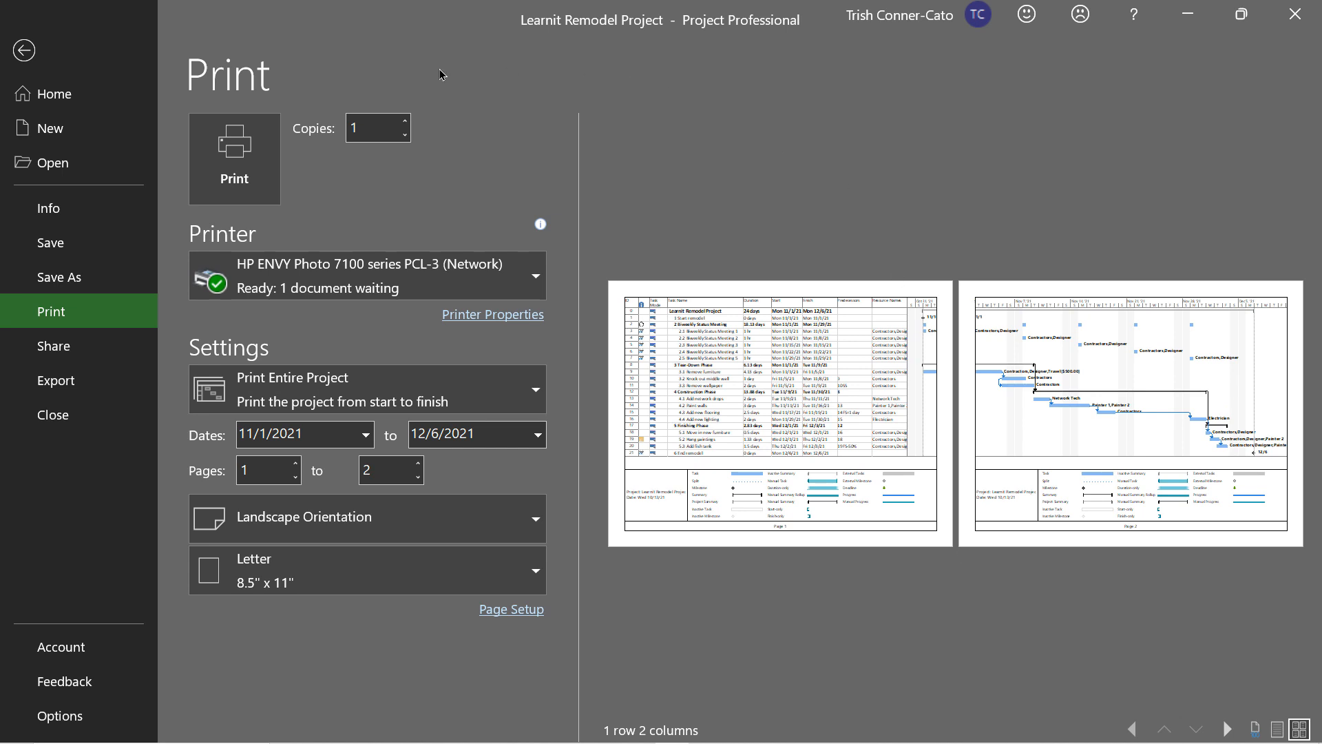
pyautogui.click(25, 50)
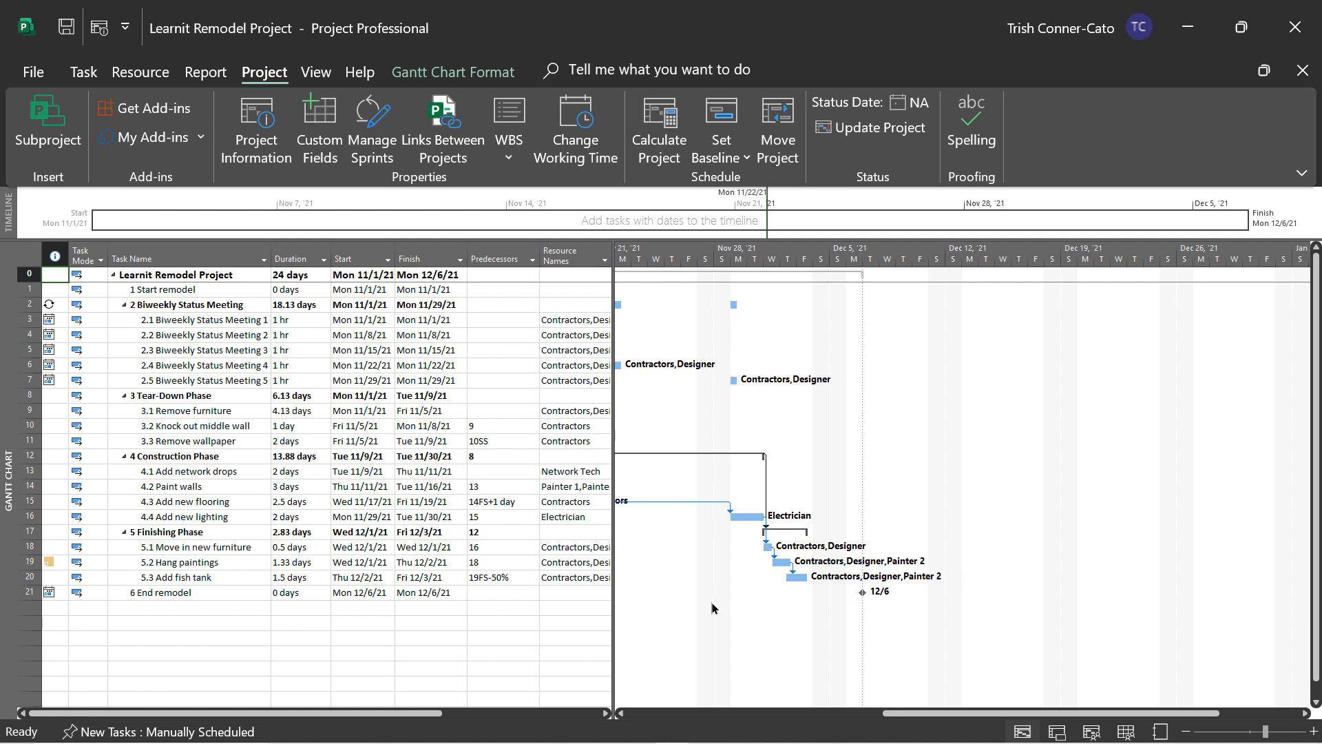
# Step: Preview the Calendar view printout with multiple pages shown together and return to the Gantt Chart view
pyautogui.rightClick(11, 456)
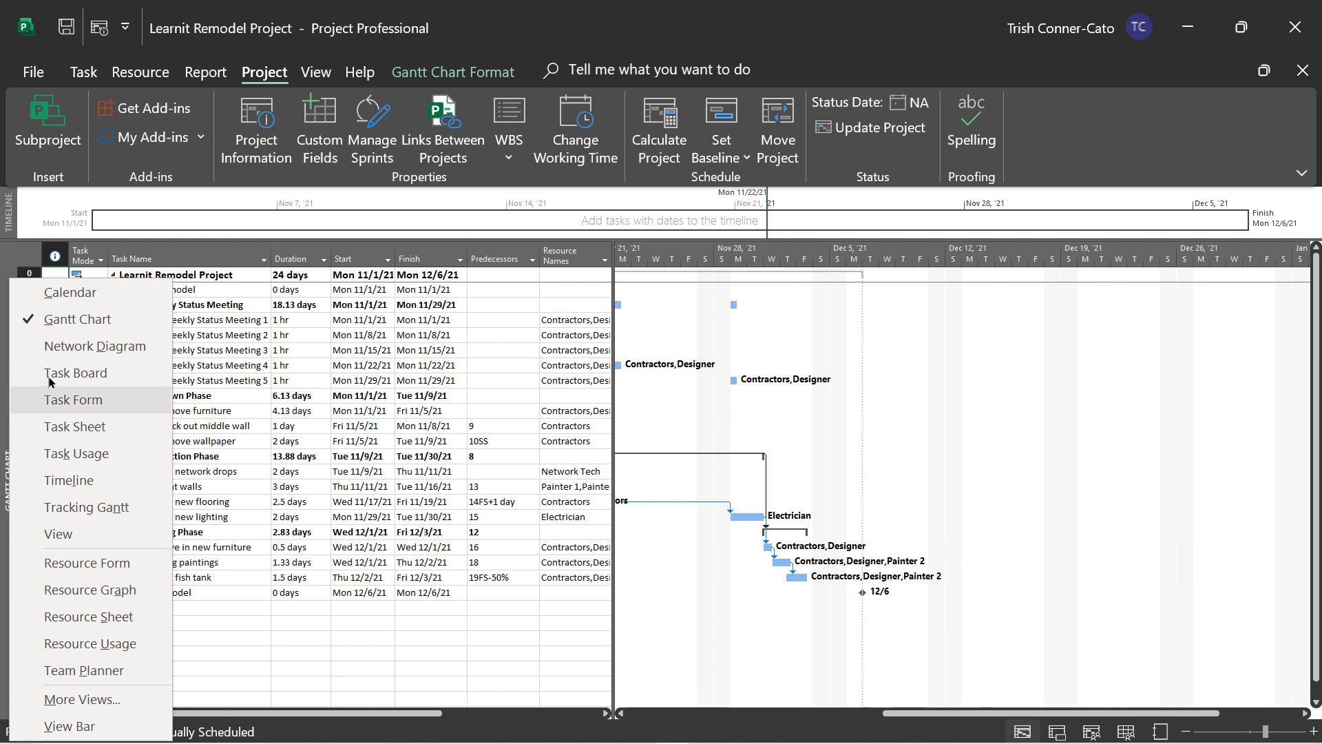
pyautogui.click(94, 302)
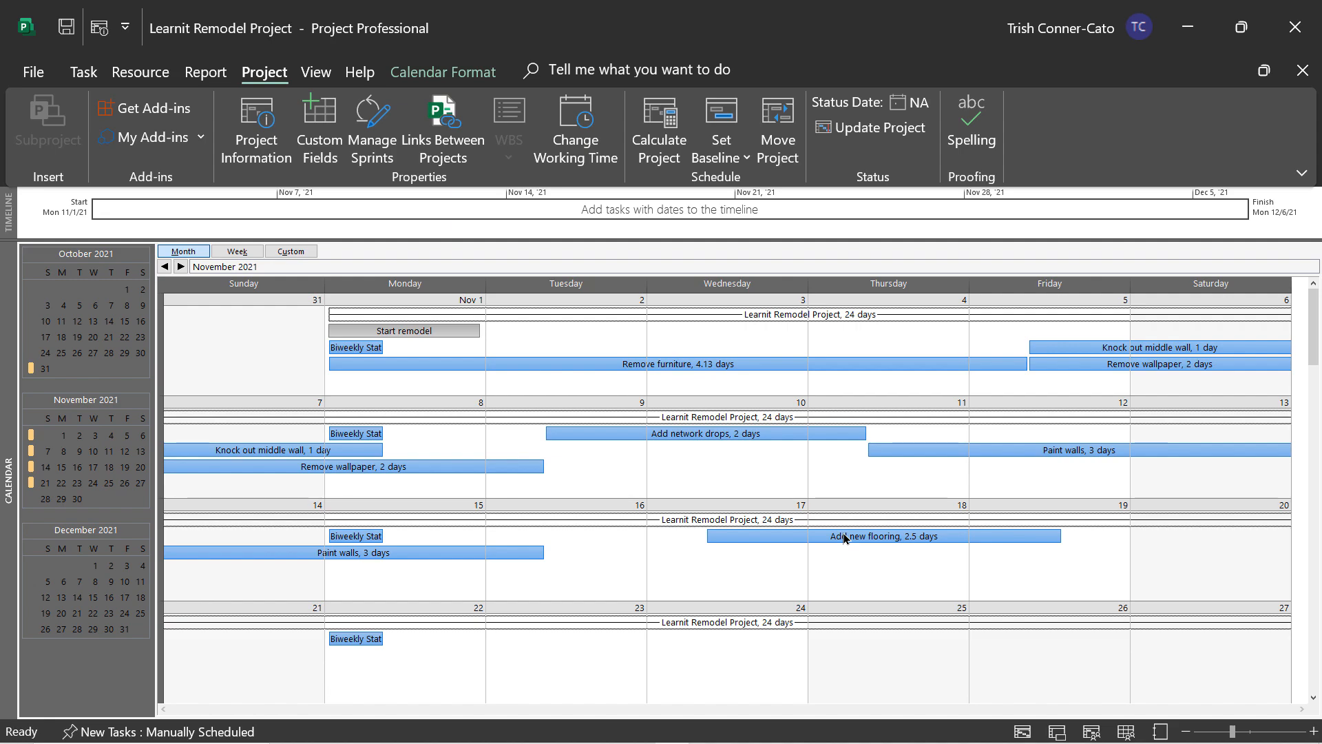
pyautogui.hotkey('ctrl', 'p')
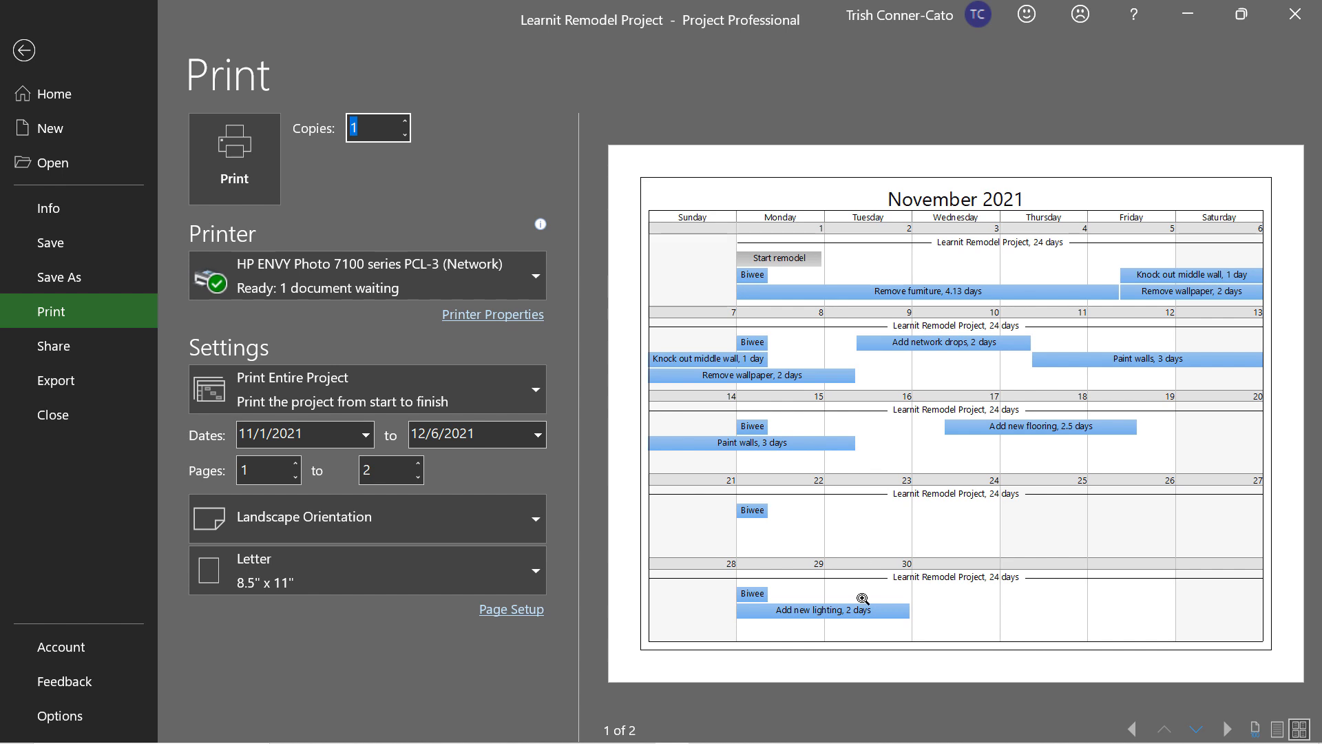
pyautogui.click(1299, 730)
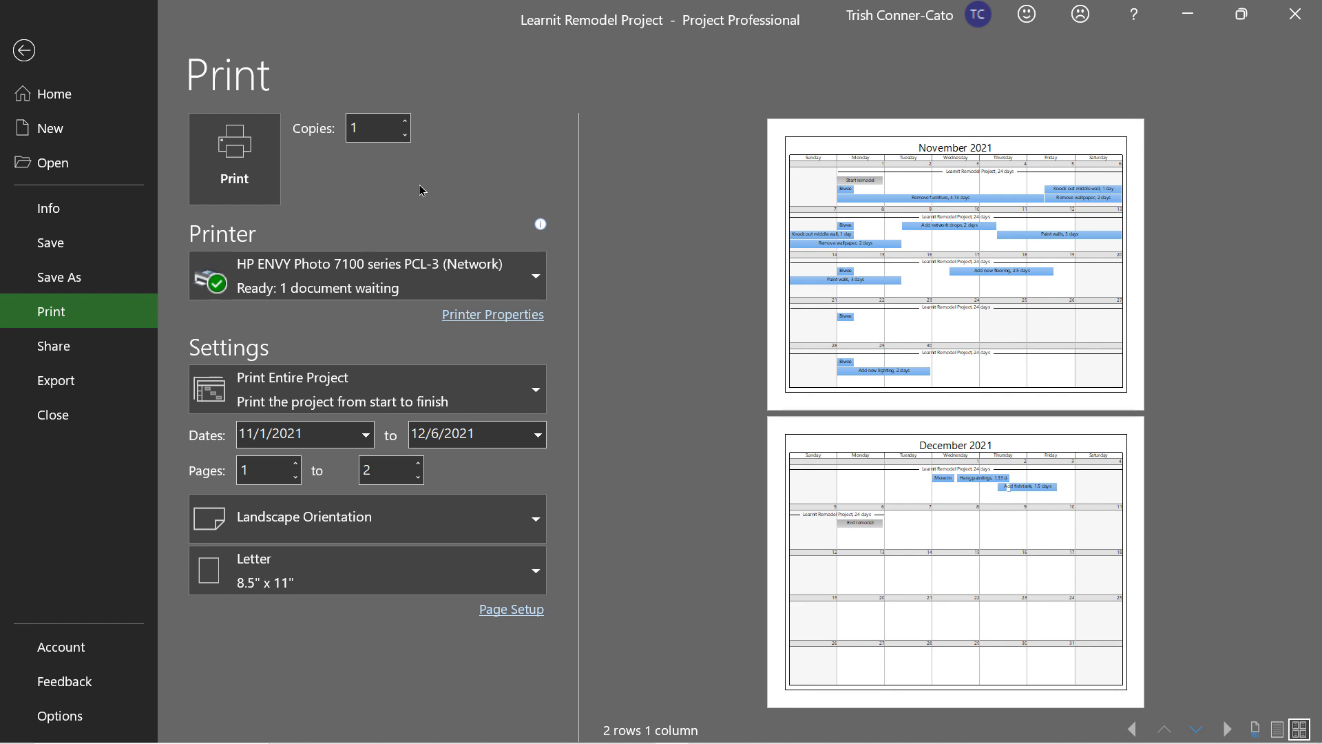
pyautogui.click(23, 51)
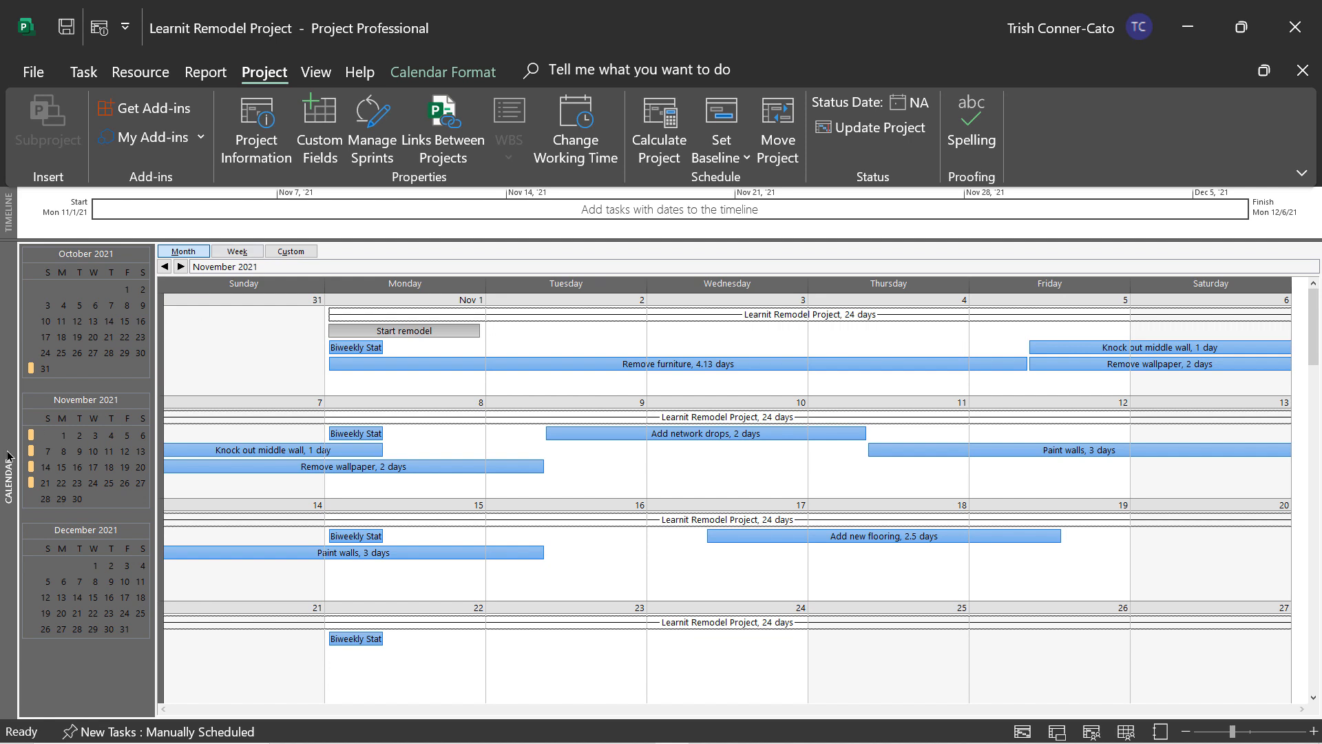
pyautogui.rightClick(10, 479)
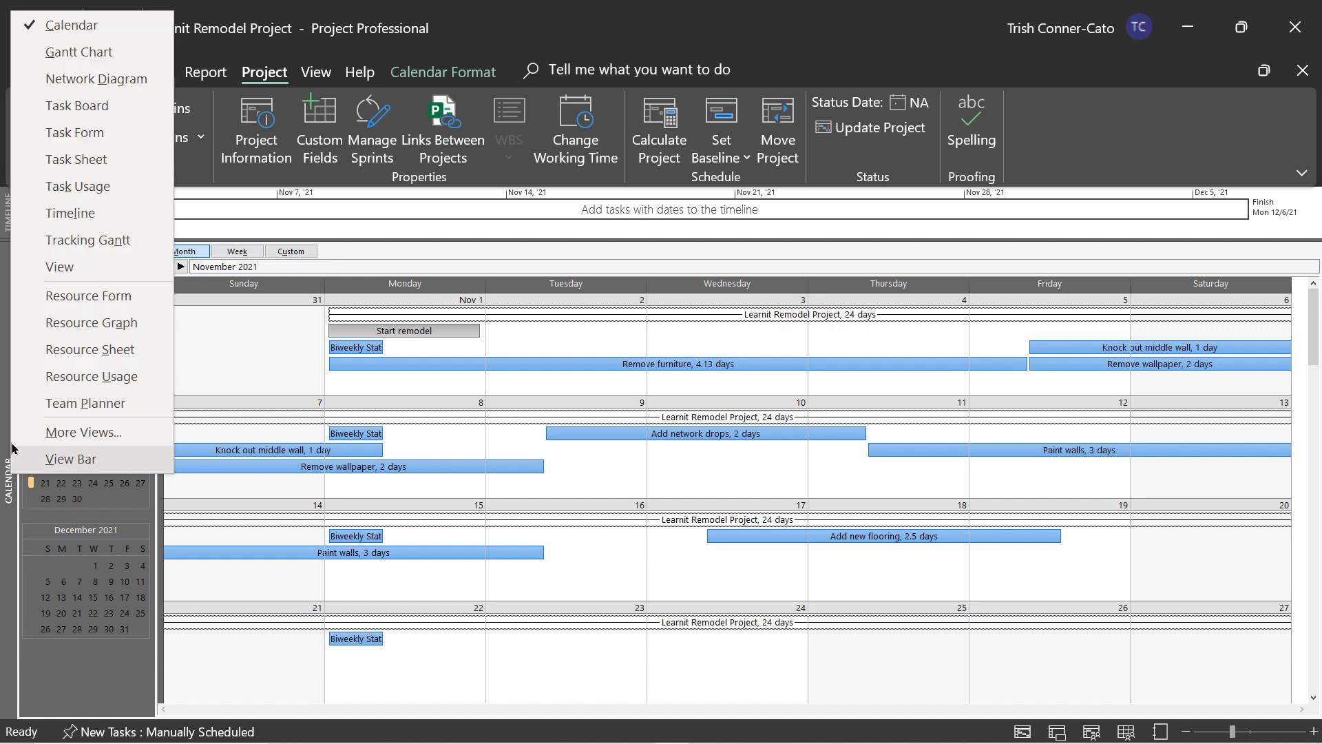
pyautogui.click(104, 52)
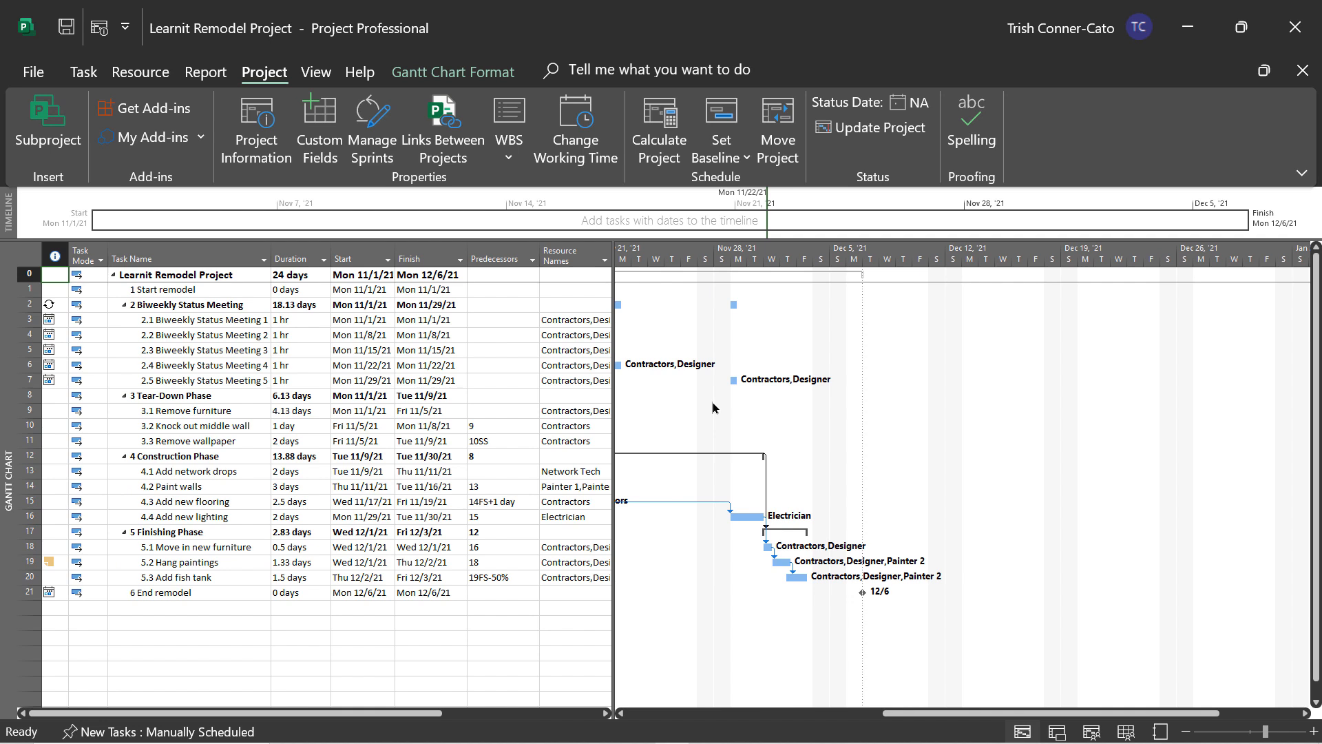
# Step: Add the existing Learnit Remodel Project, Tear-Down Phase, Construction Phase and Finishing Phase tasks to the timeline
pyautogui.click(613, 200)
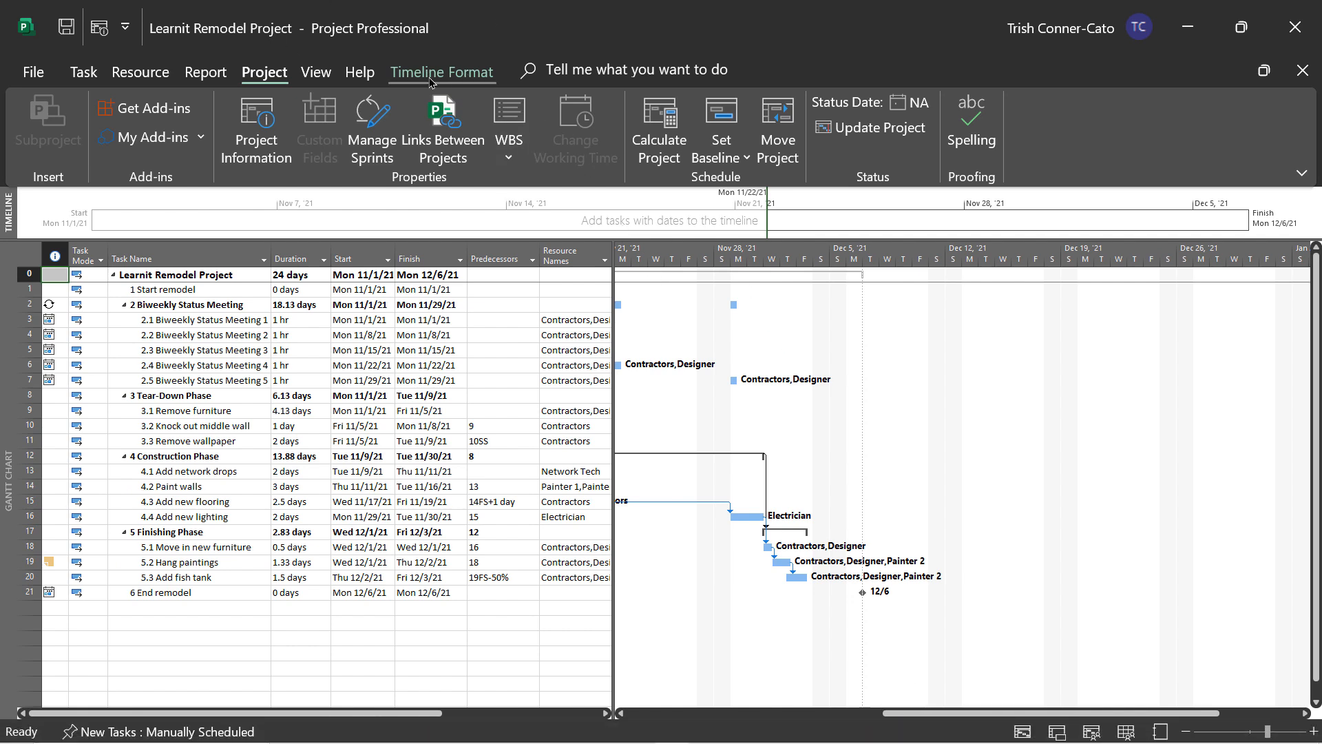
pyautogui.click(479, 76)
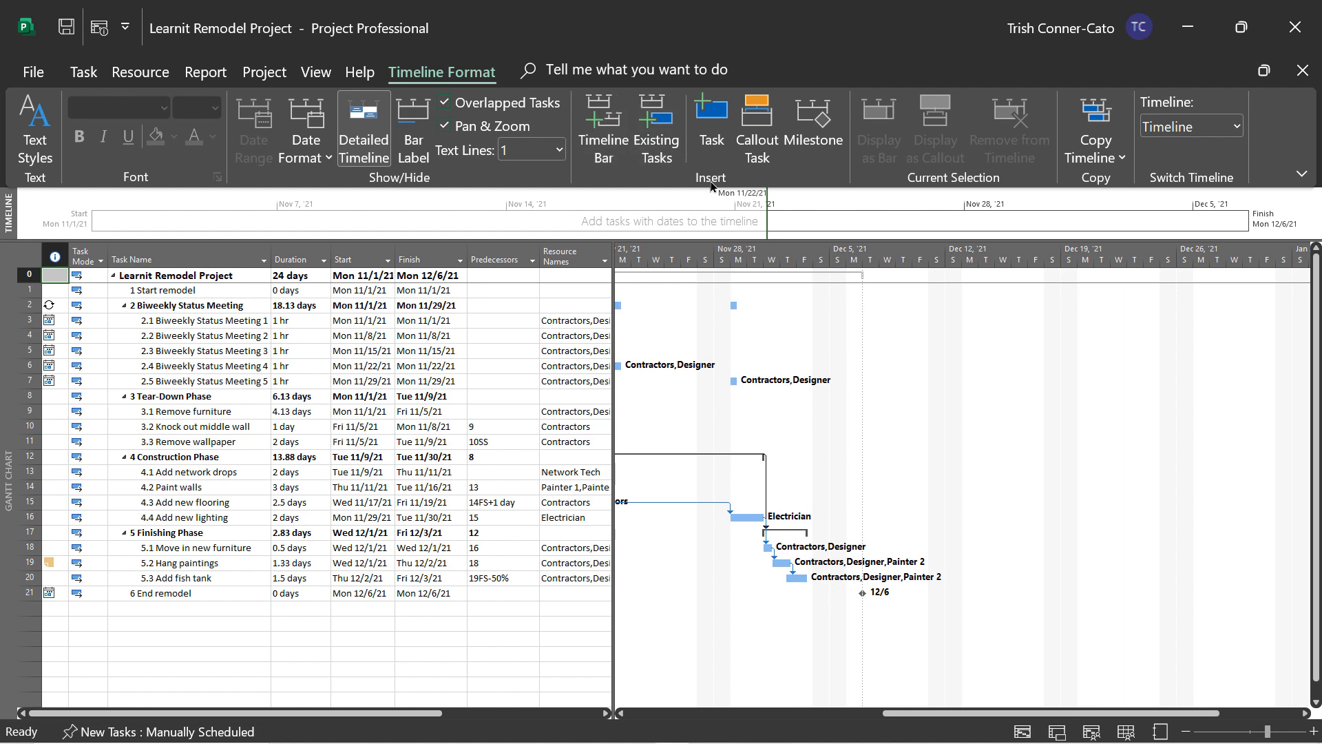
pyautogui.click(660, 146)
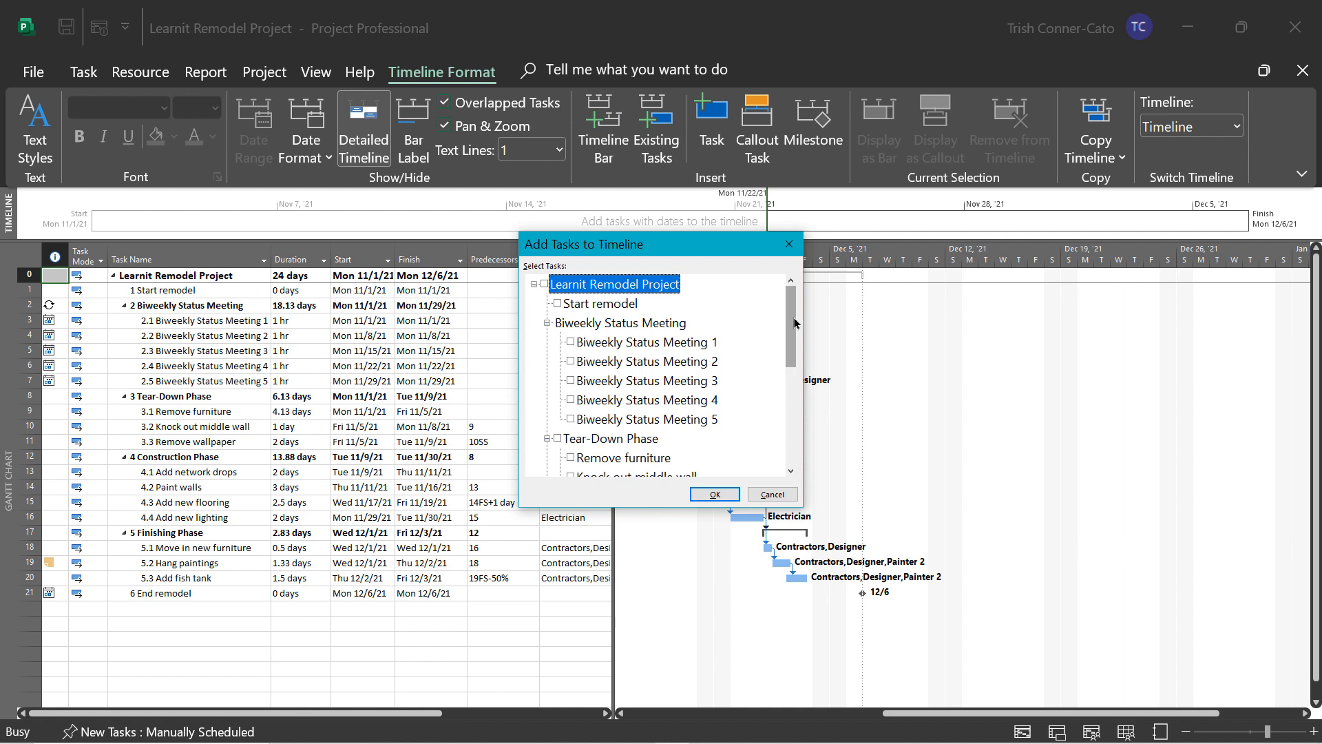
pyautogui.click(545, 285)
pyautogui.moveTo(789, 336); pyautogui.dragTo(789, 366)
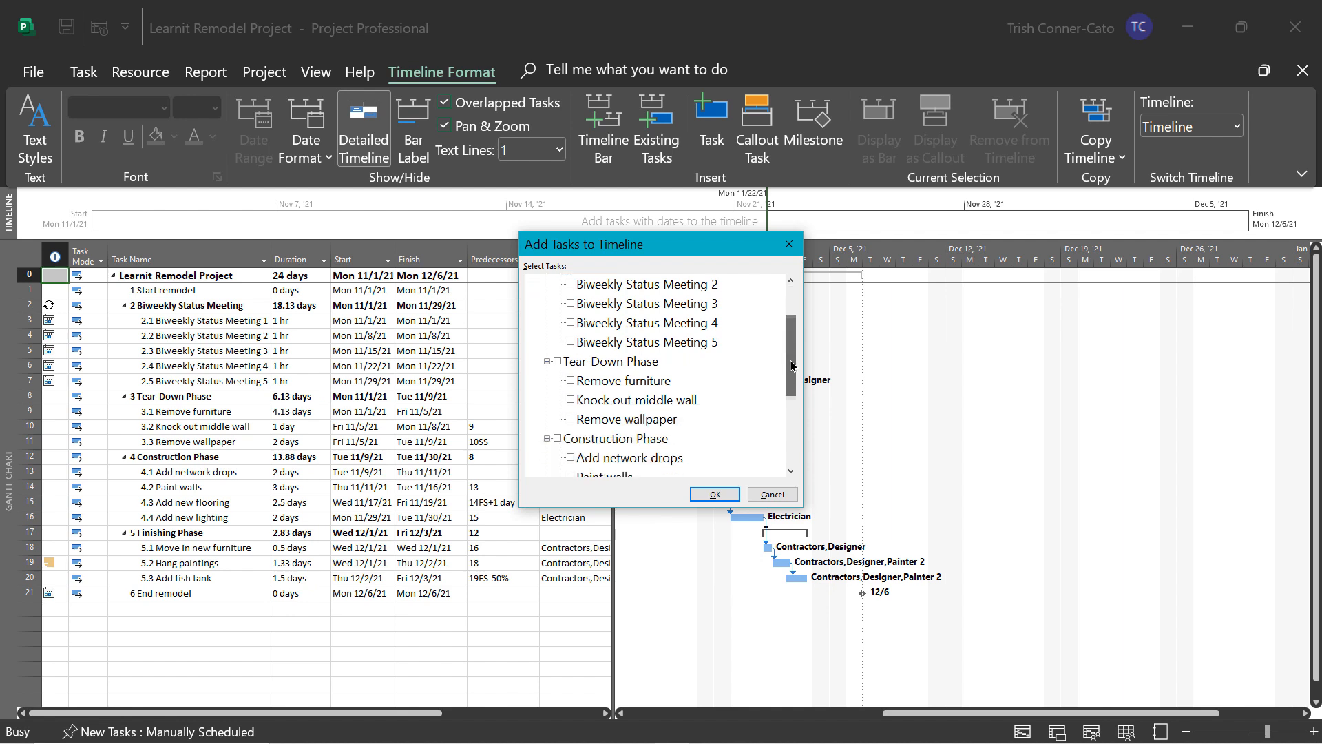
pyautogui.click(557, 361)
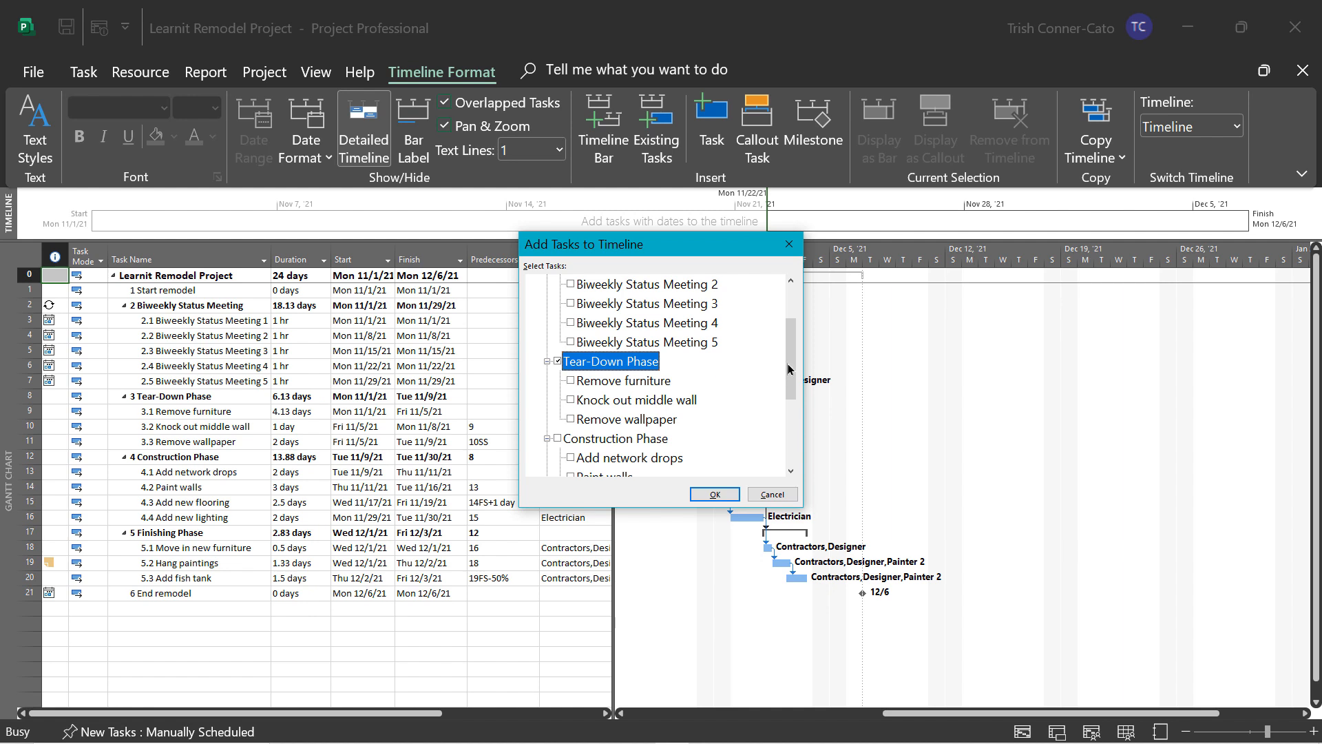
pyautogui.moveTo(791, 370); pyautogui.dragTo(791, 411)
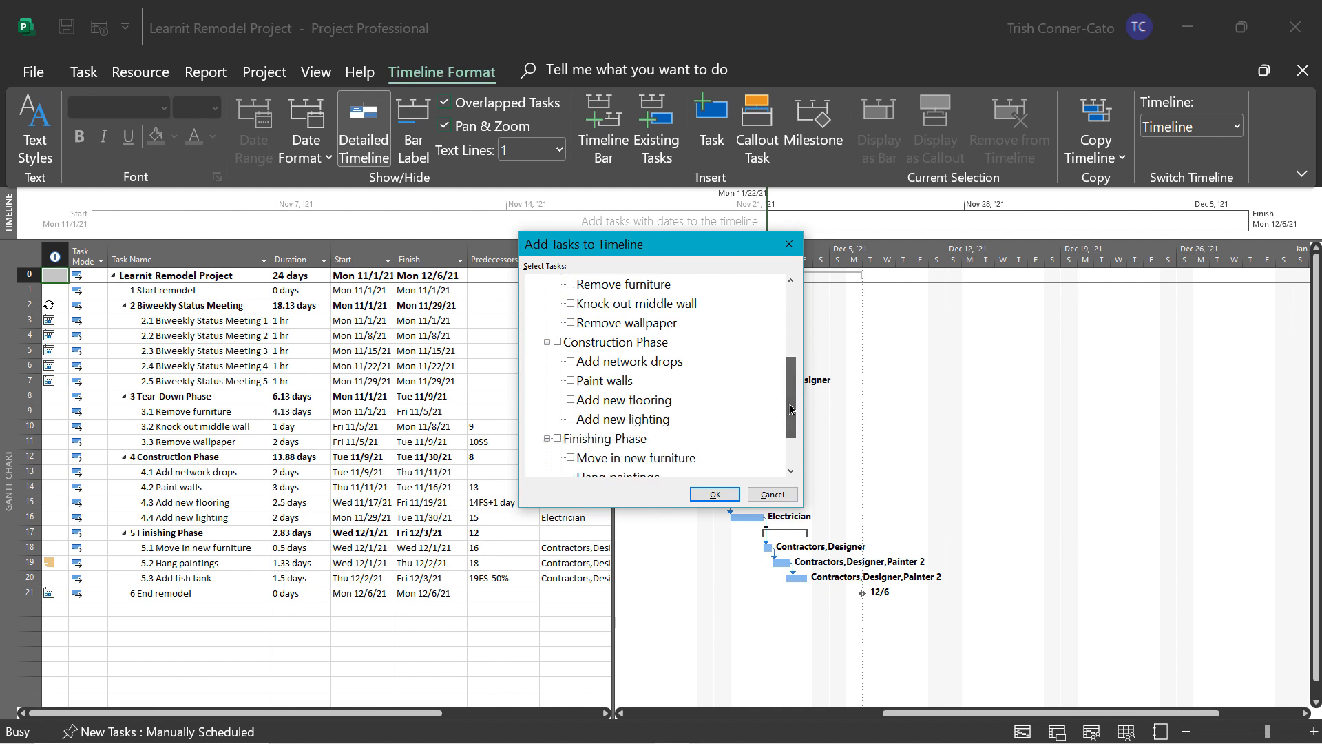
pyautogui.click(558, 343)
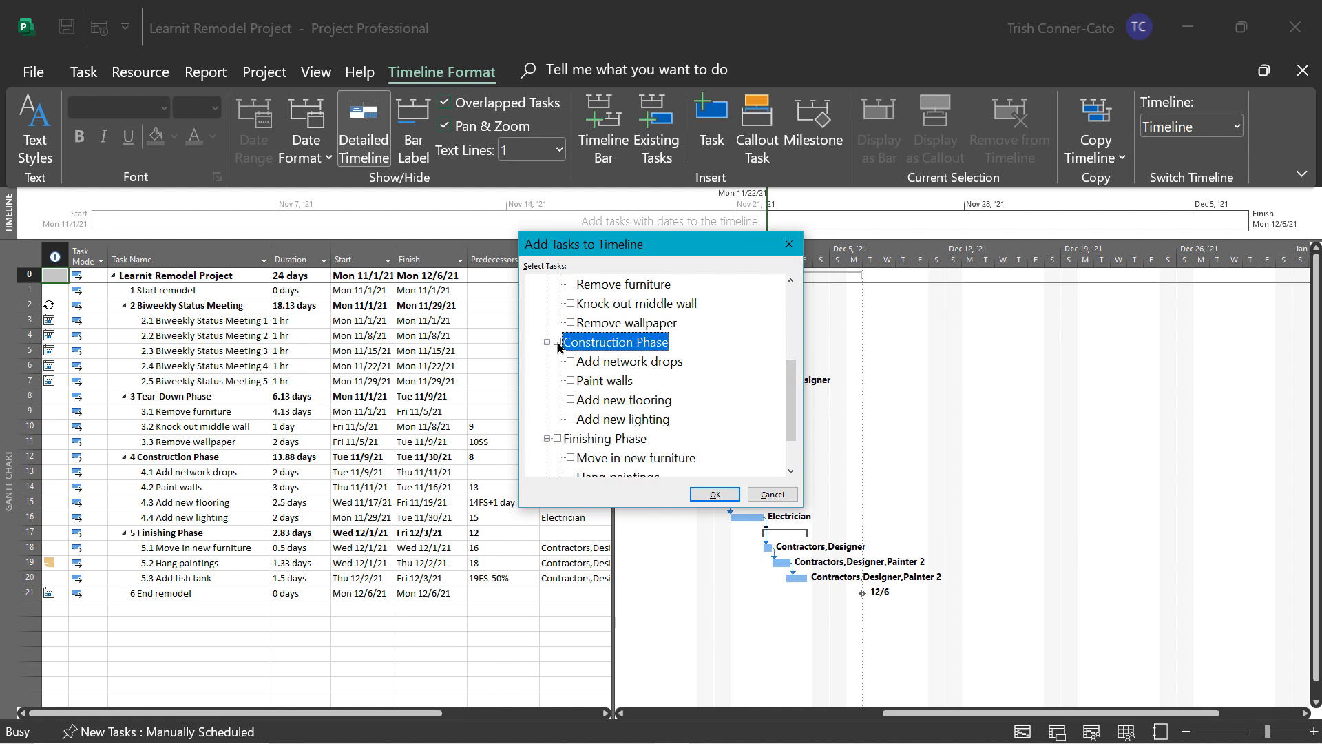
pyautogui.click(557, 438)
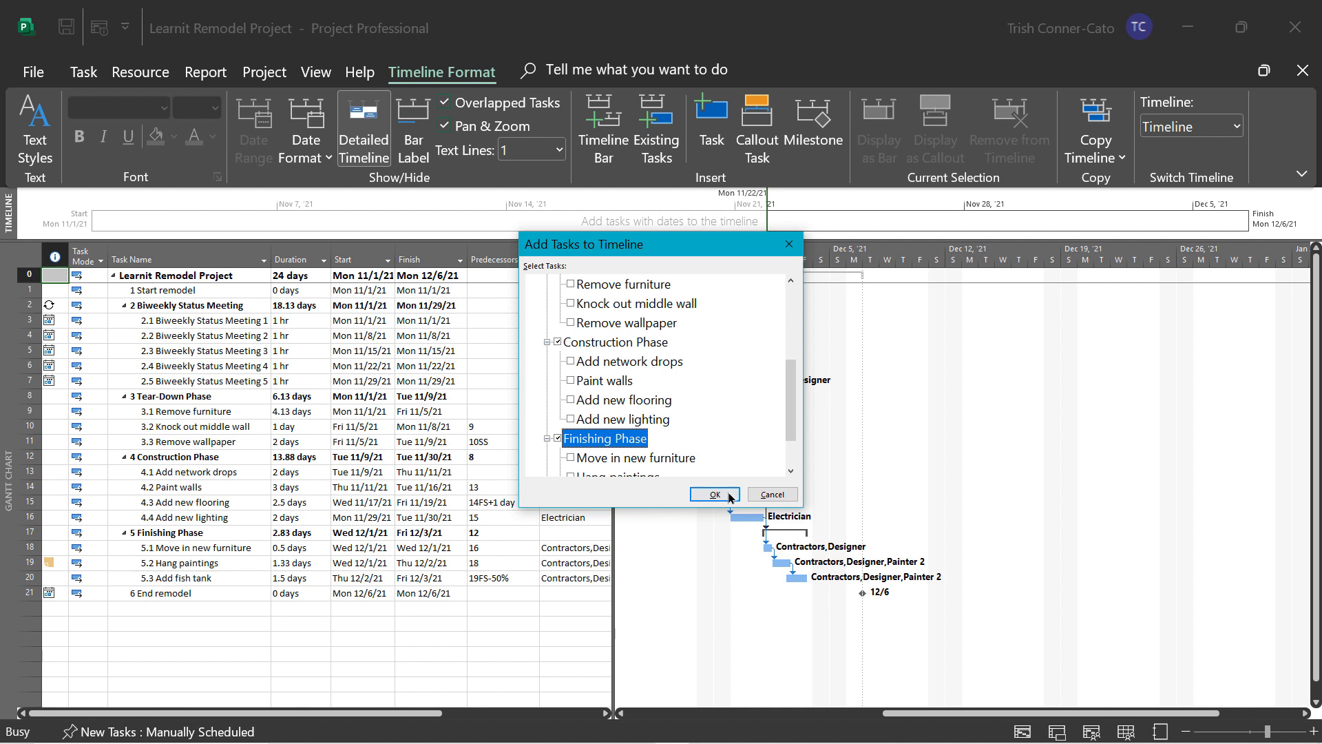
pyautogui.click(729, 495)
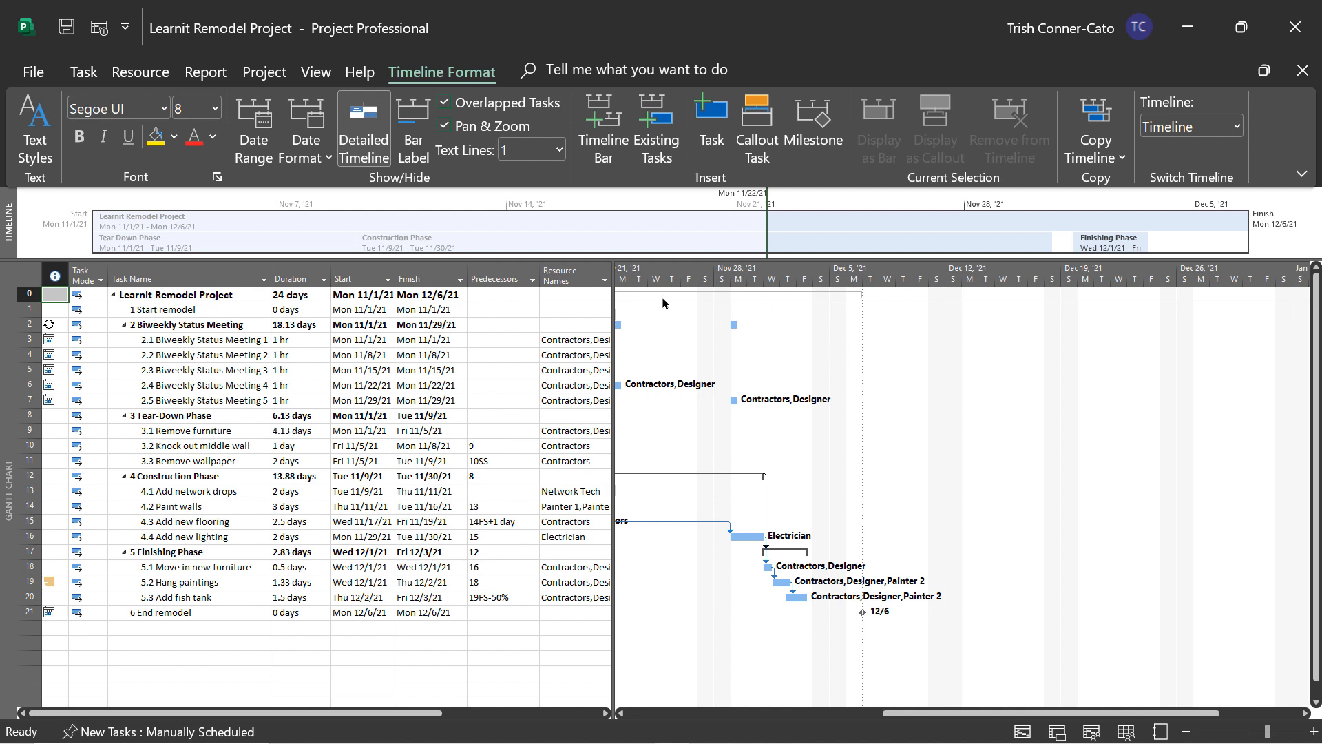
# Step: Display the Learnit Remodel Project bar on the timeline as a callout
pyautogui.moveTo(155, 221)
pyautogui.rightClick(153, 220)
pyautogui.click(141, 228)
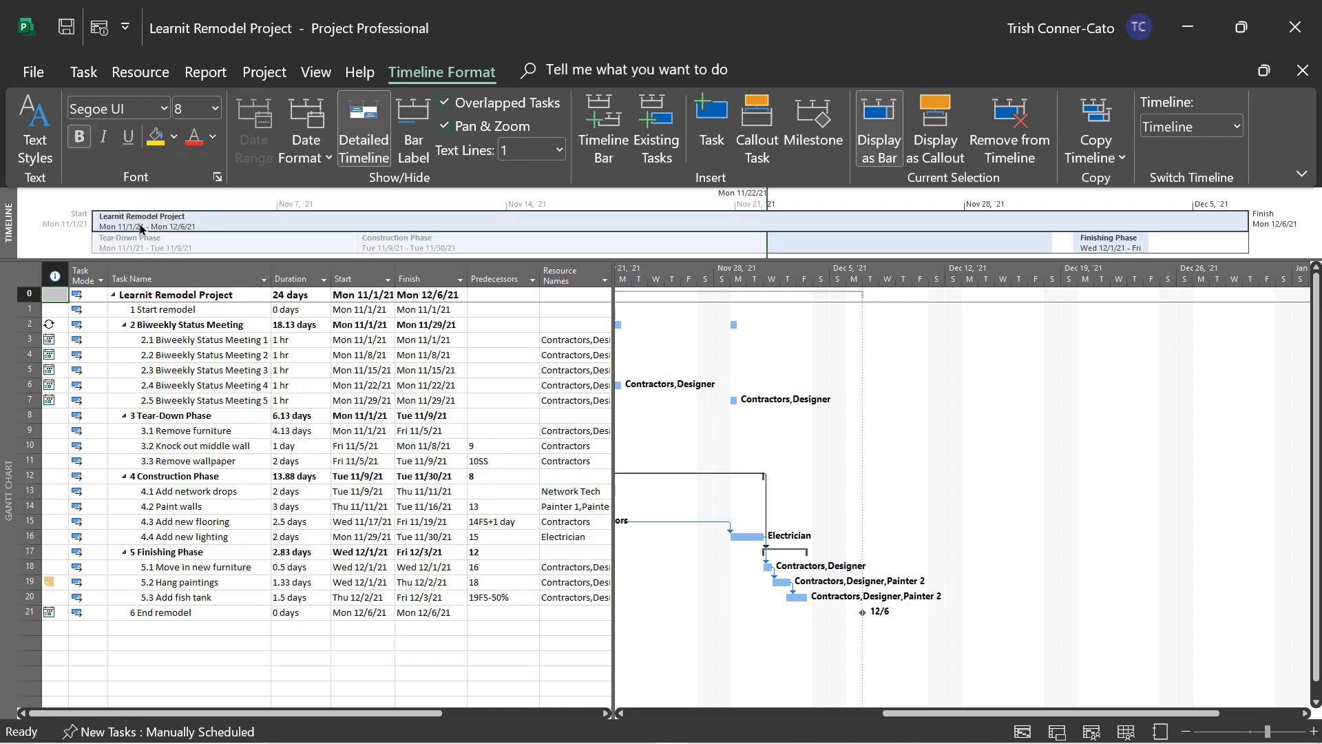
pyautogui.moveTo(141, 229)
pyautogui.rightClick(146, 224)
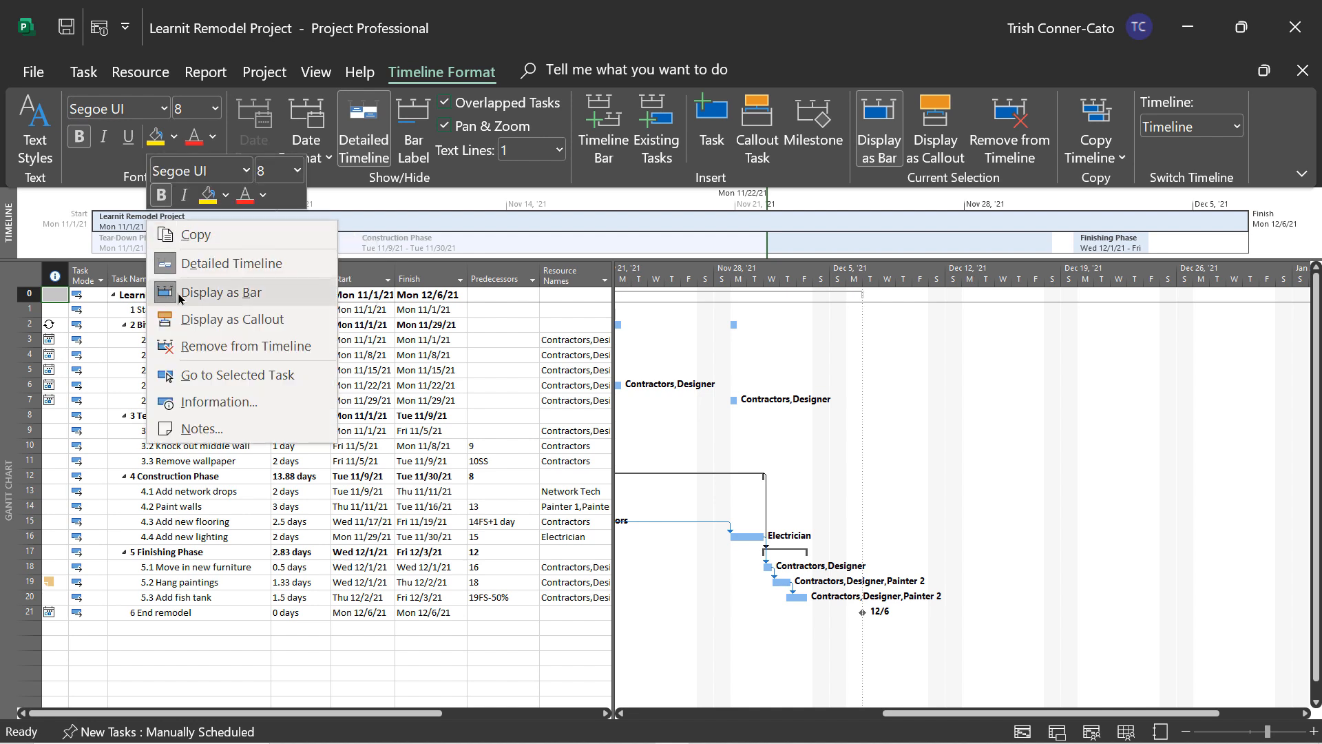
pyautogui.click(195, 324)
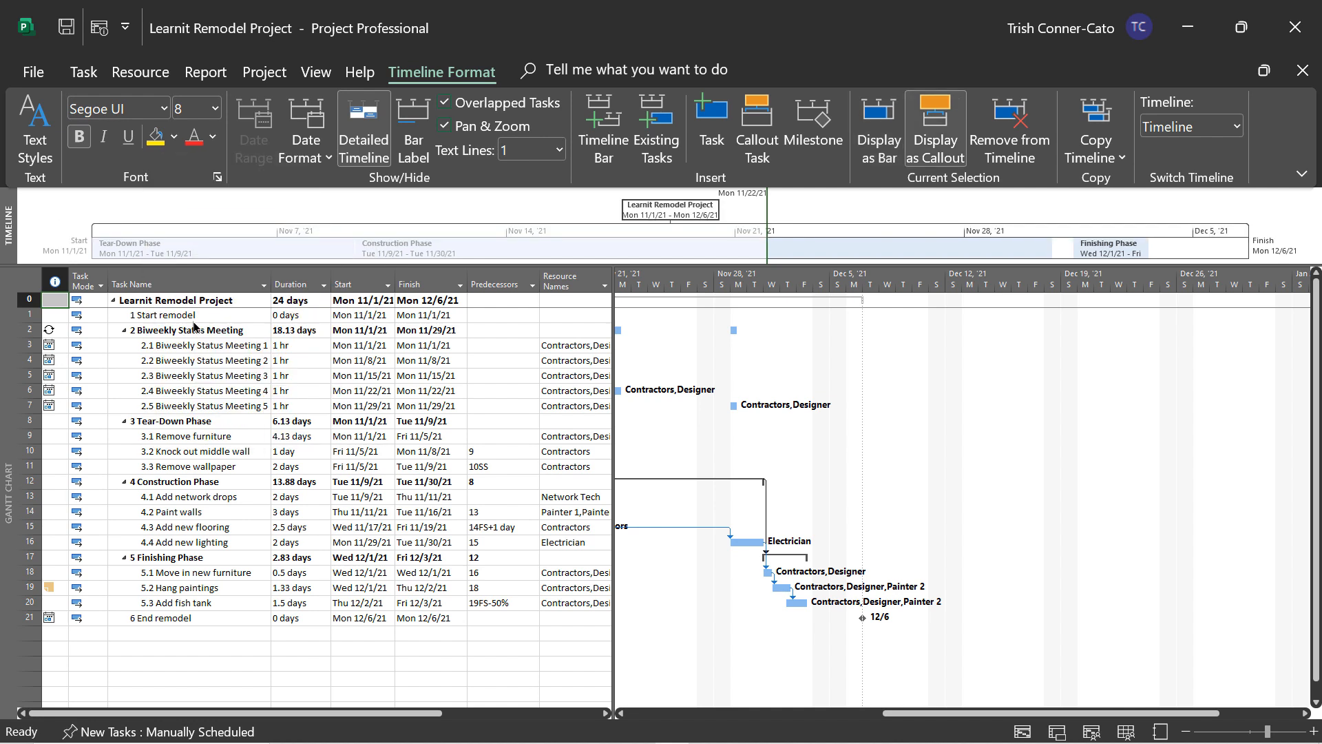
pyautogui.moveTo(709, 205)
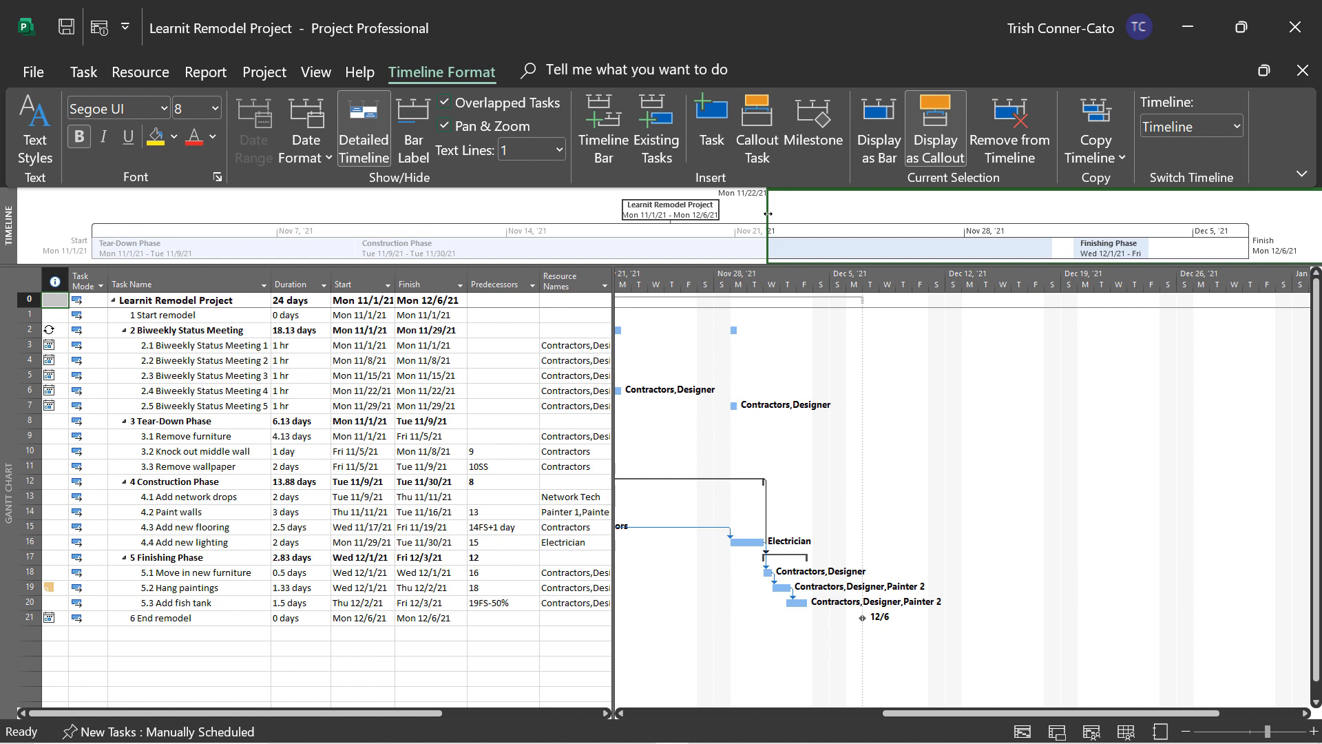
pyautogui.moveTo(768, 214); pyautogui.dragTo(1321, 229)
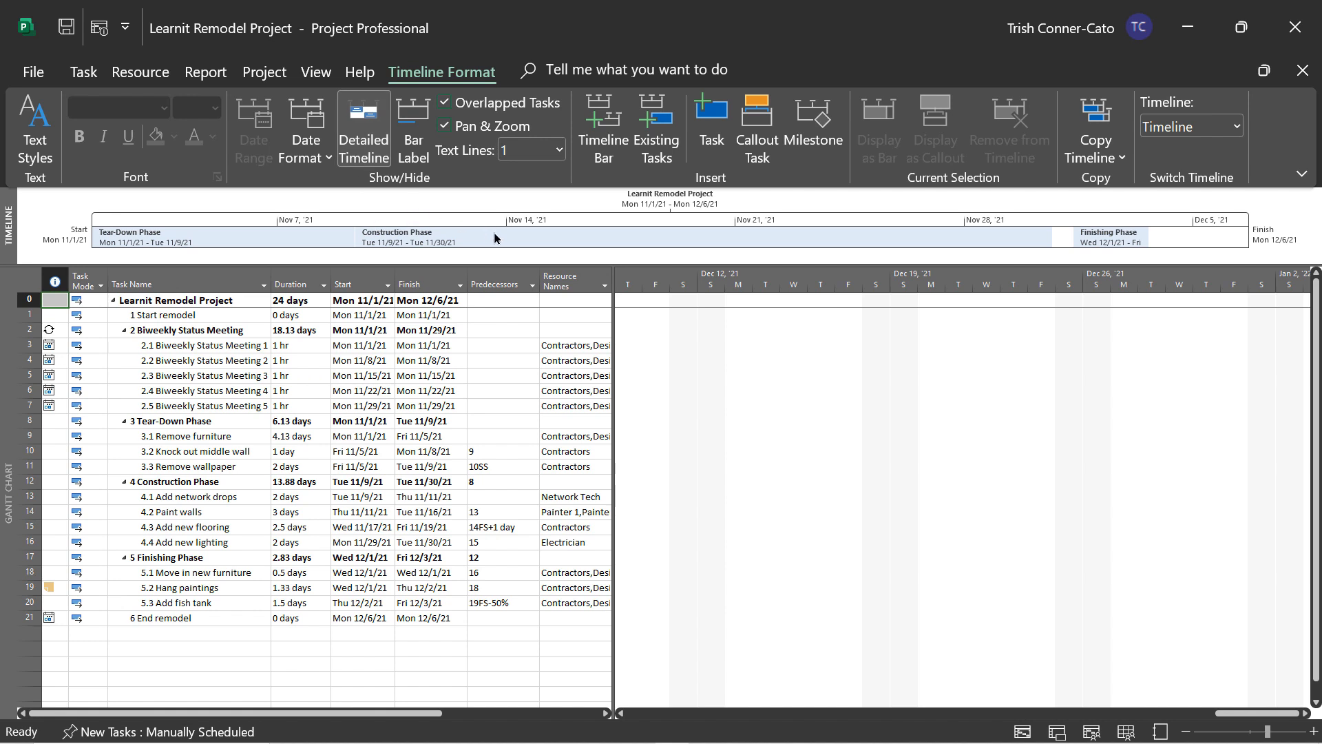
pyautogui.moveTo(493, 238)
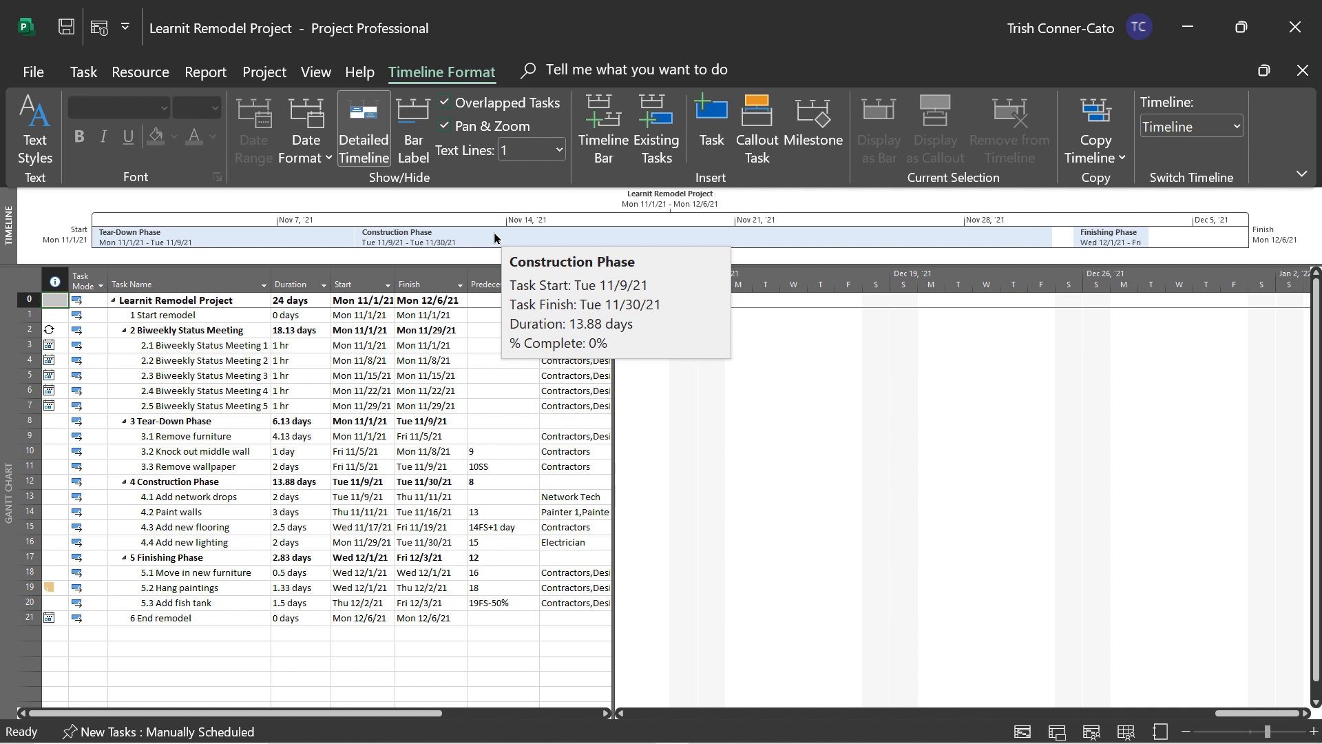
# Step: Copy the timeline at full size, switch to a blank Word document and set its page orientation to landscape
pyautogui.click(1100, 152)
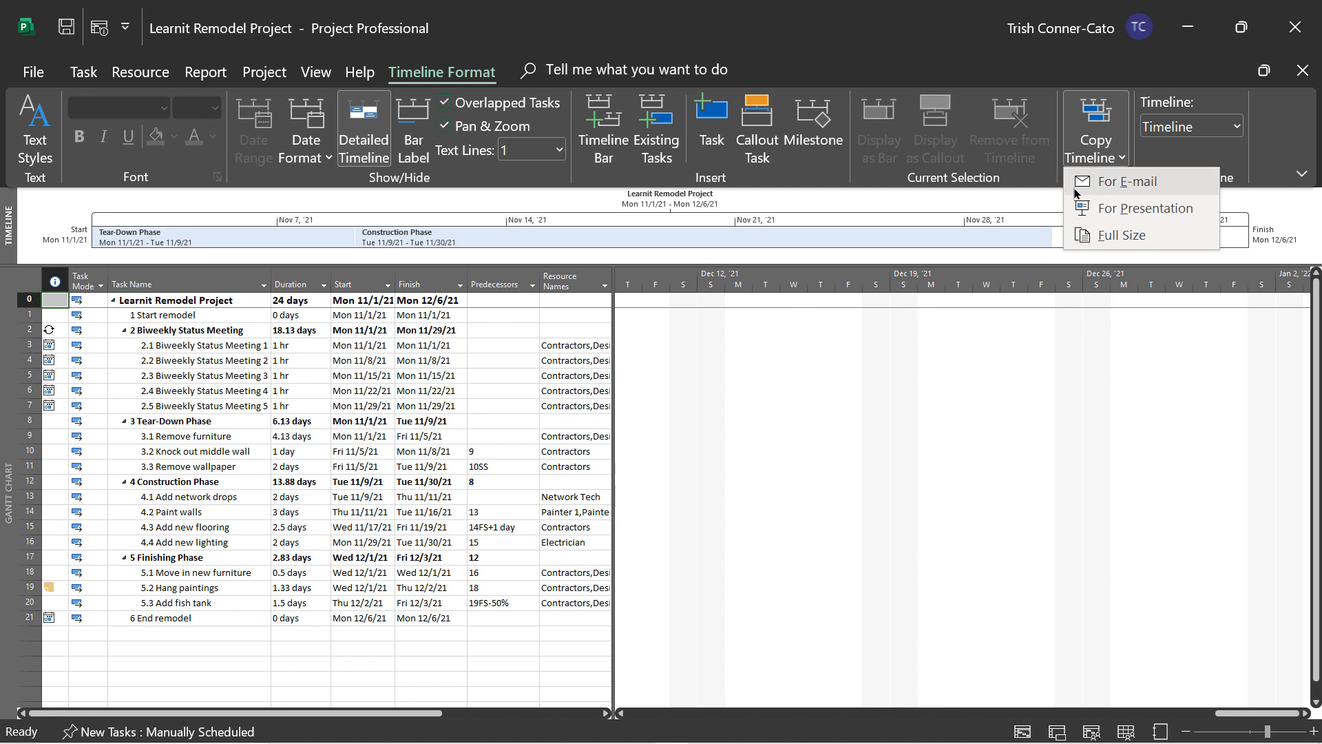
pyautogui.click(1107, 237)
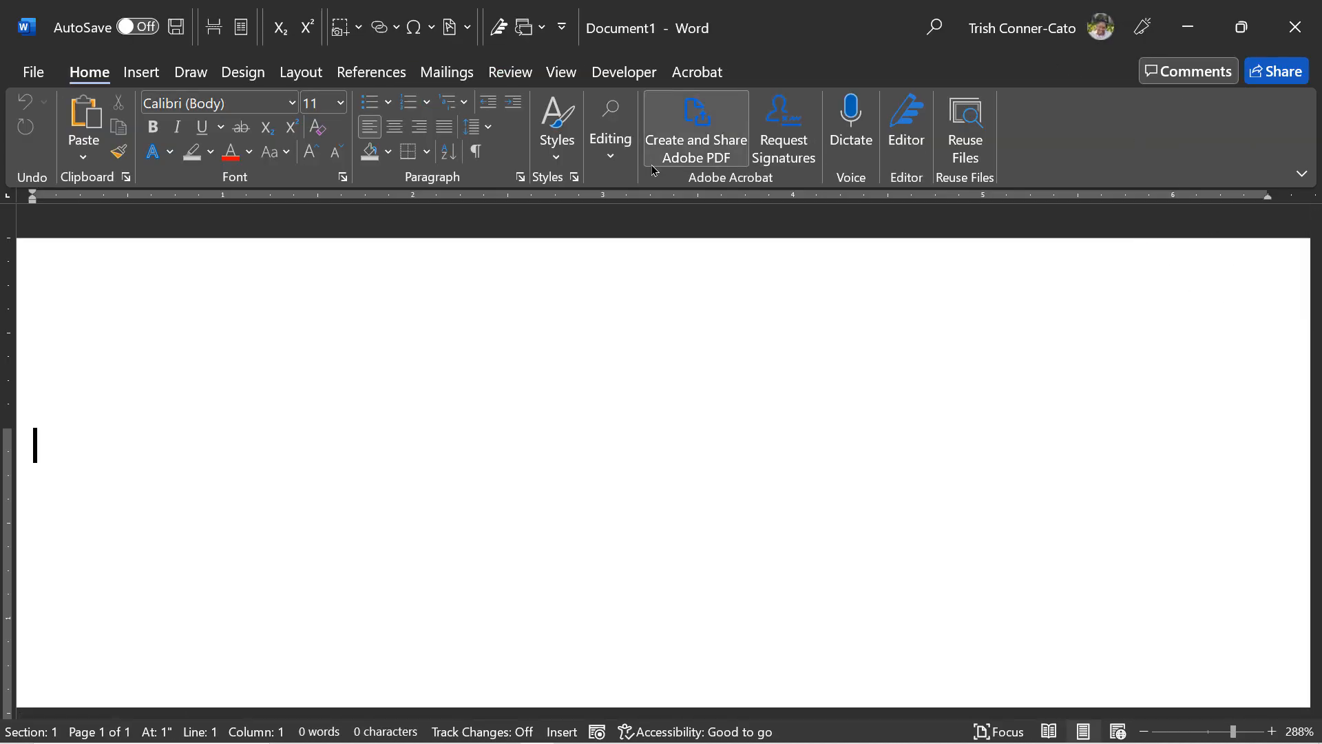
pyautogui.click(313, 76)
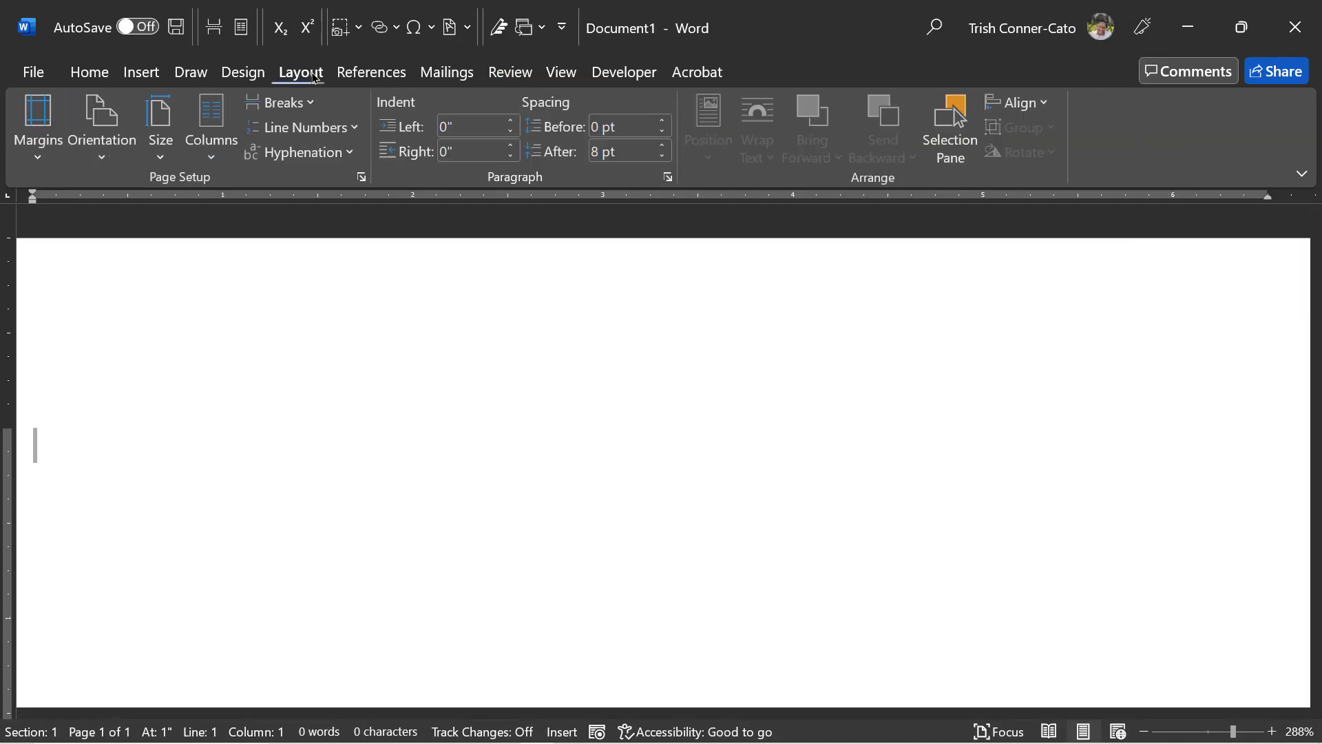
pyautogui.click(101, 158)
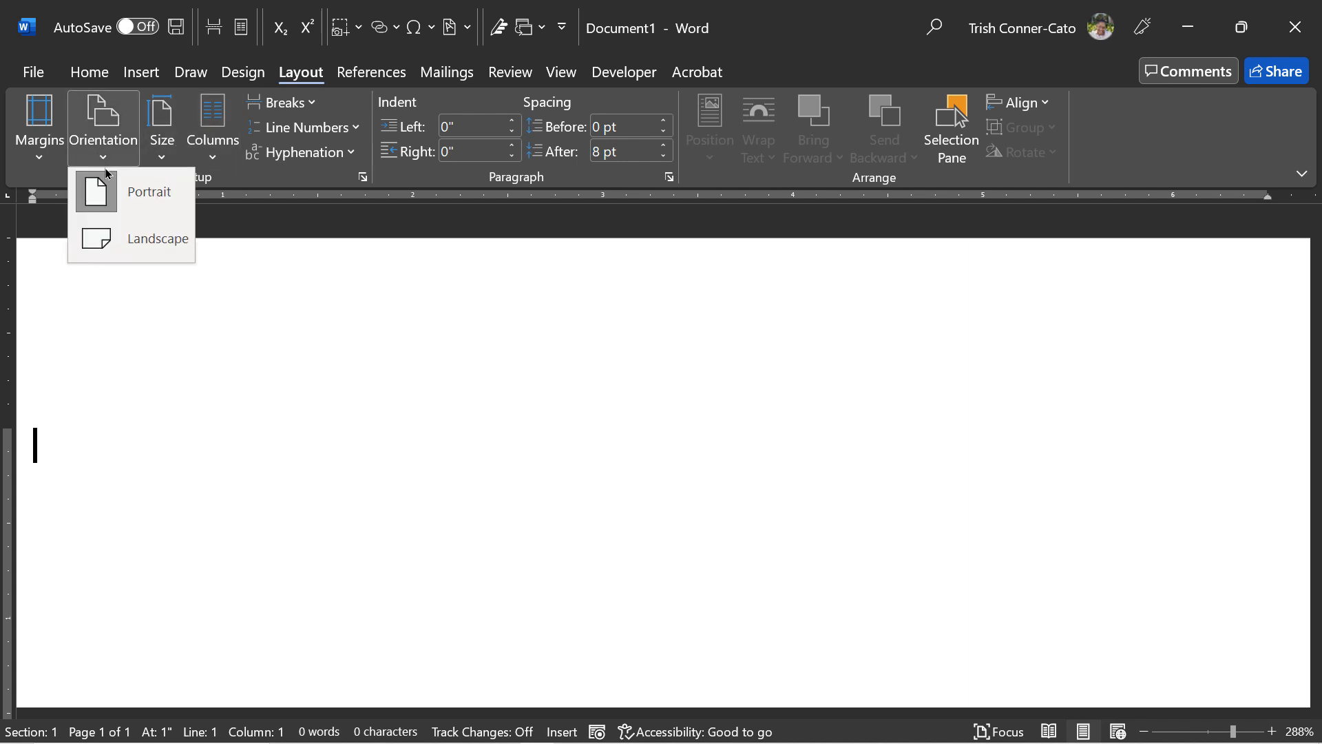
pyautogui.click(109, 237)
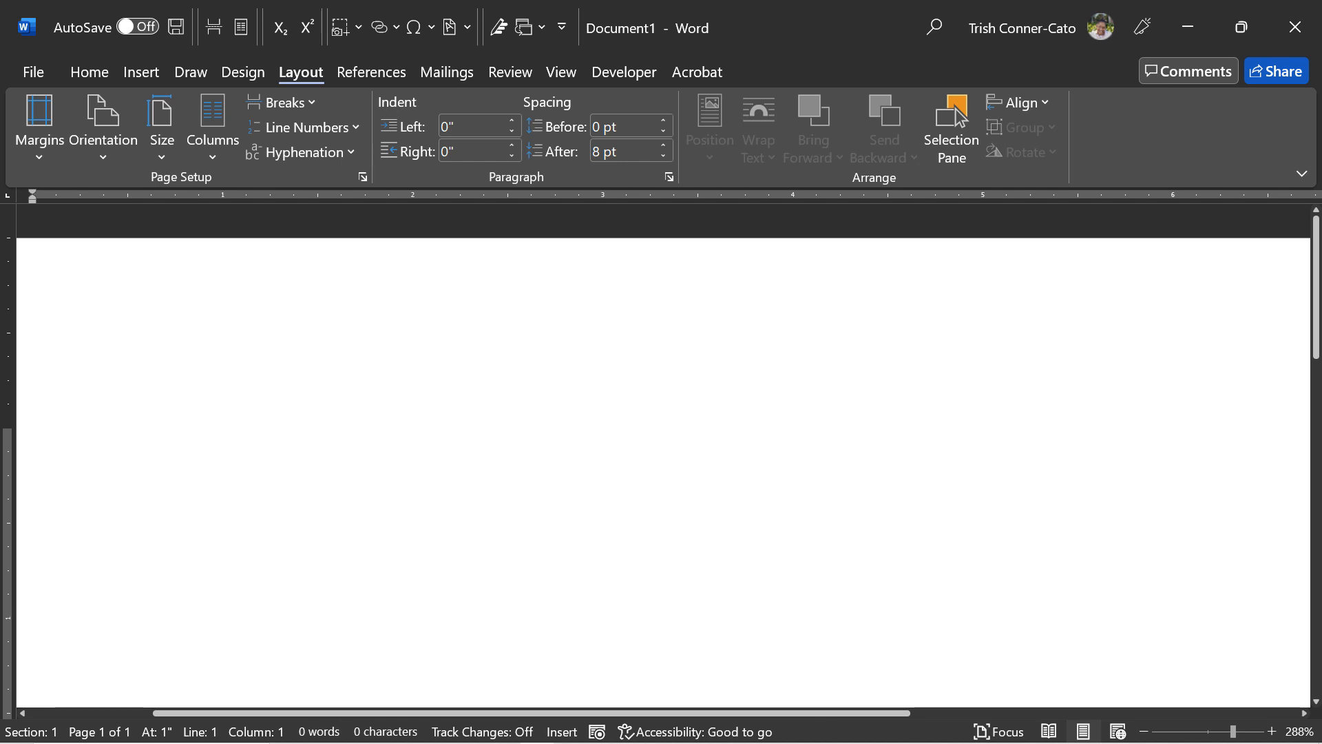
# Step: Paste the copied timeline into the Word document and select its Construction Phase label
pyautogui.hotkey('ctrl', 'v')
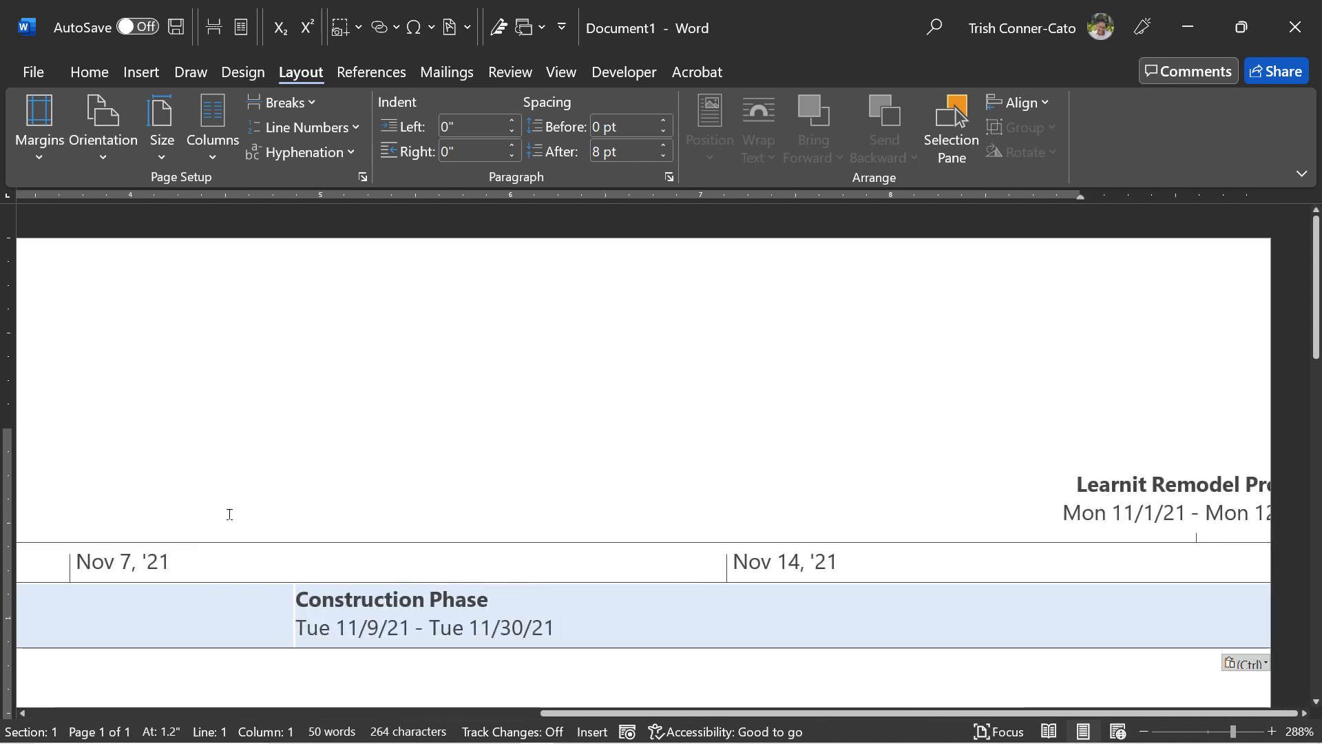
pyautogui.moveTo(696, 717); pyautogui.dragTo(394, 717)
pyautogui.click(552, 567)
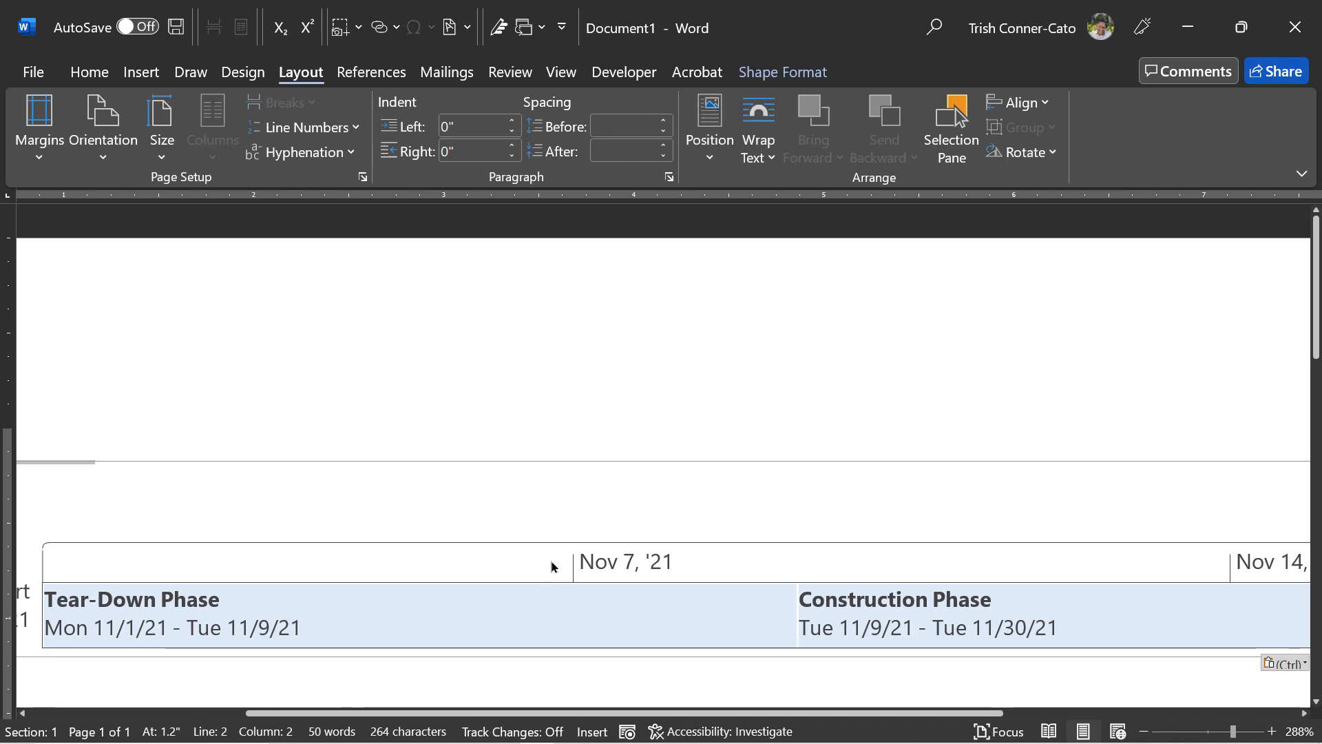
pyautogui.scroll(-2, 804, 436)
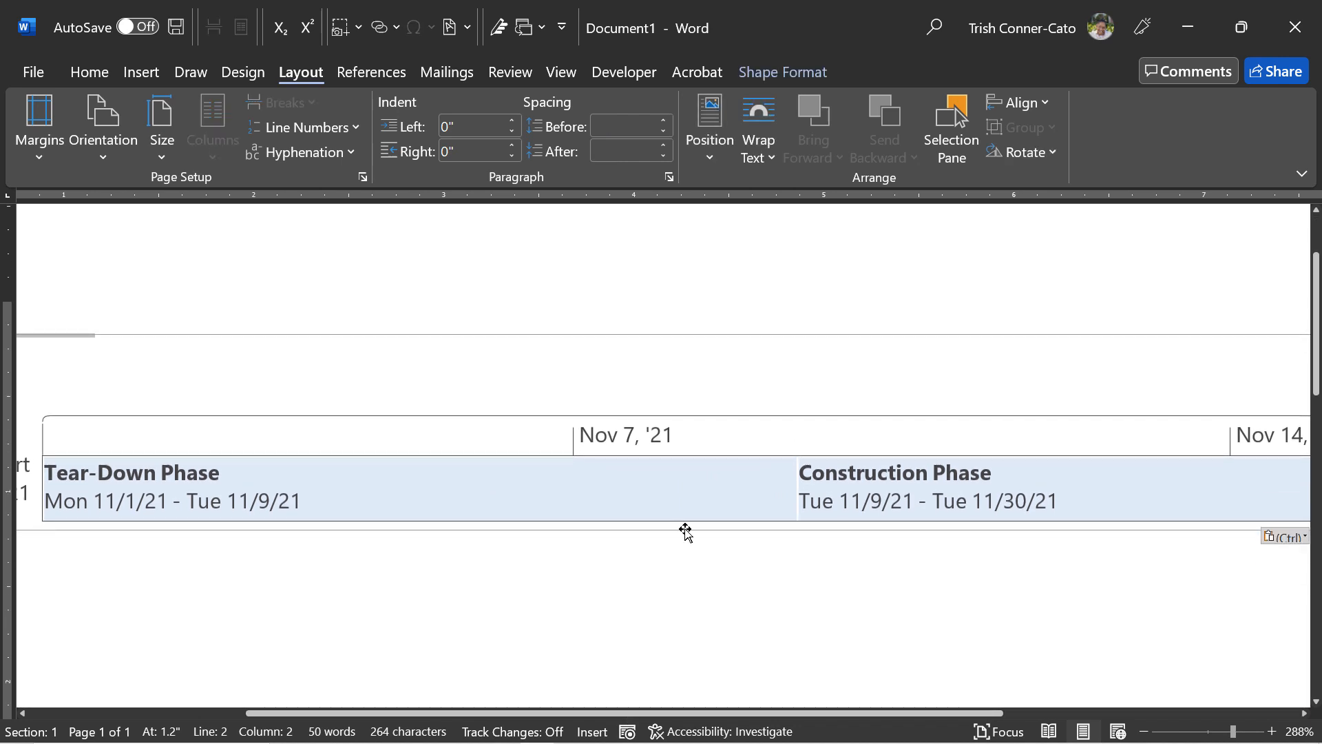
pyautogui.scroll(-6, 684, 531)
pyautogui.scroll(-4, 689, 536)
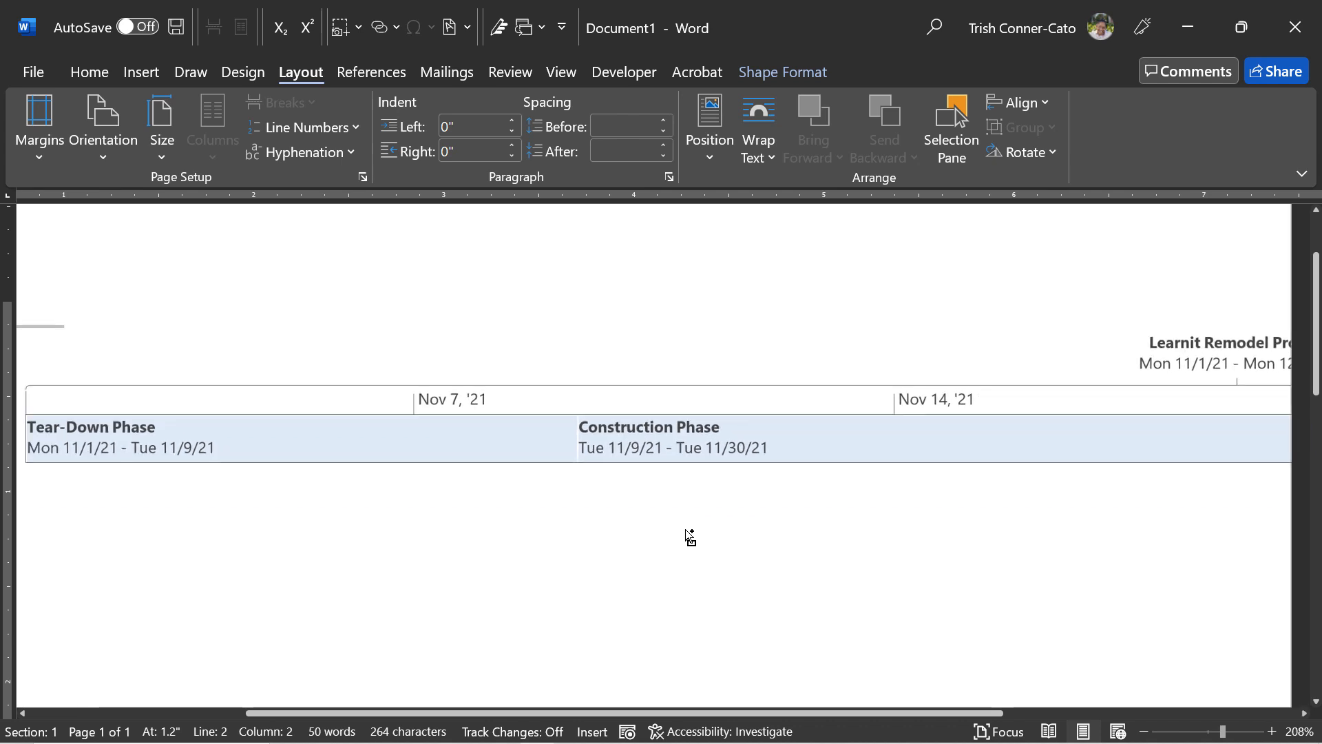
pyautogui.click(672, 412)
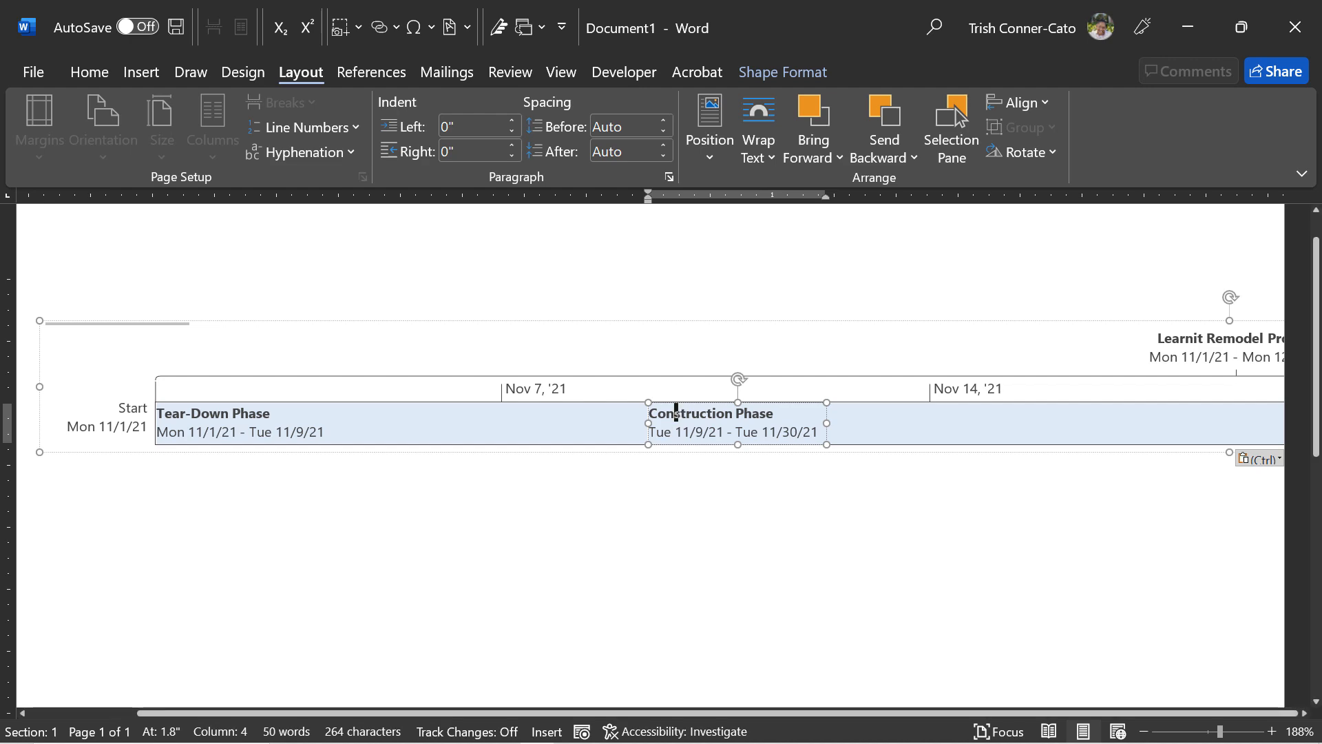
# Step: Switch back to Project, bring the Remove furniture task's bar into view in the Gantt chart and zoom the chart out to years
pyautogui.hotkey('alt', 'Tab')
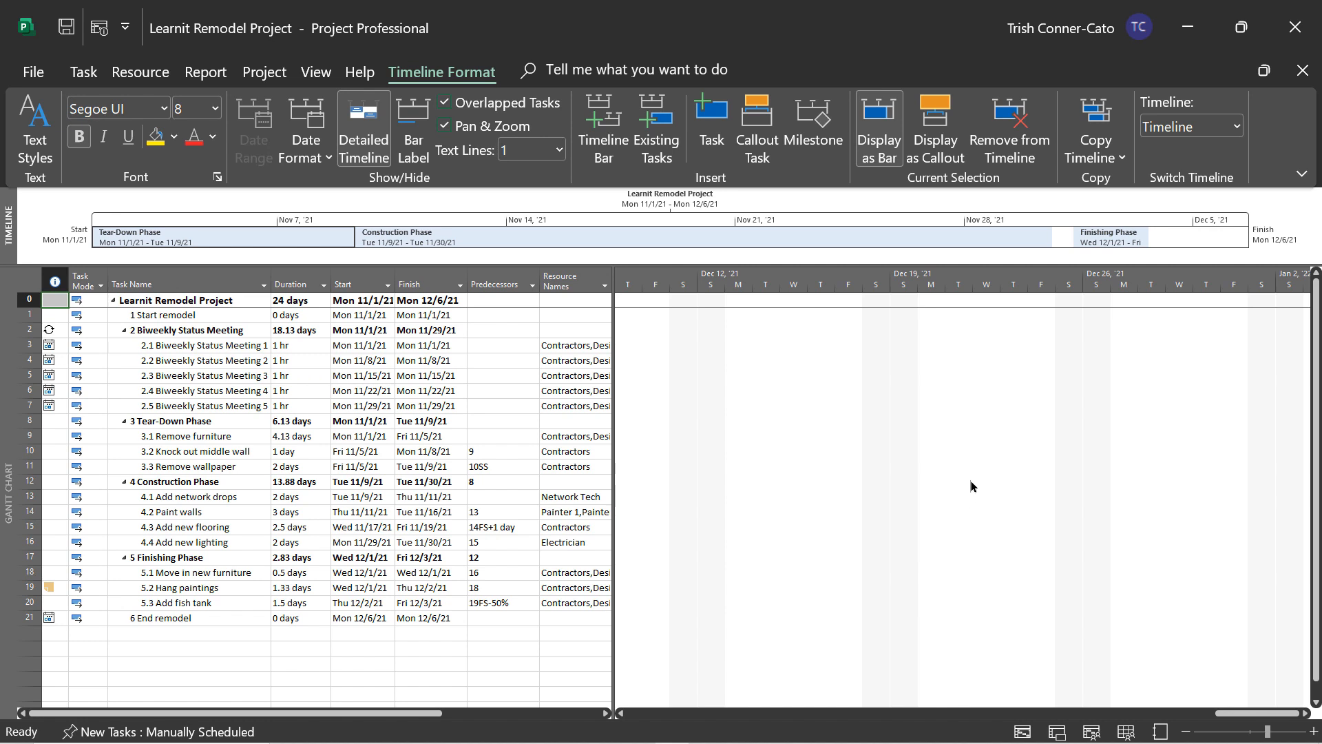
pyautogui.rightClick(172, 441)
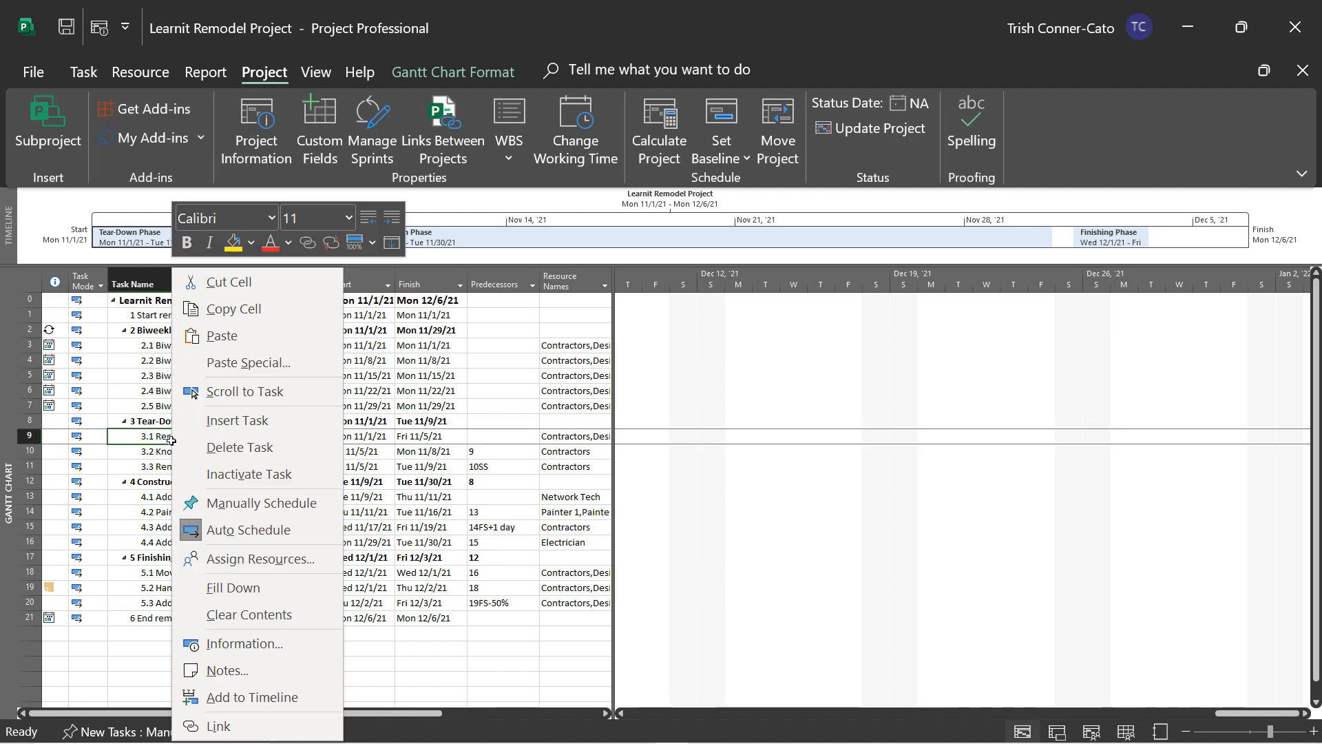
pyautogui.click(235, 398)
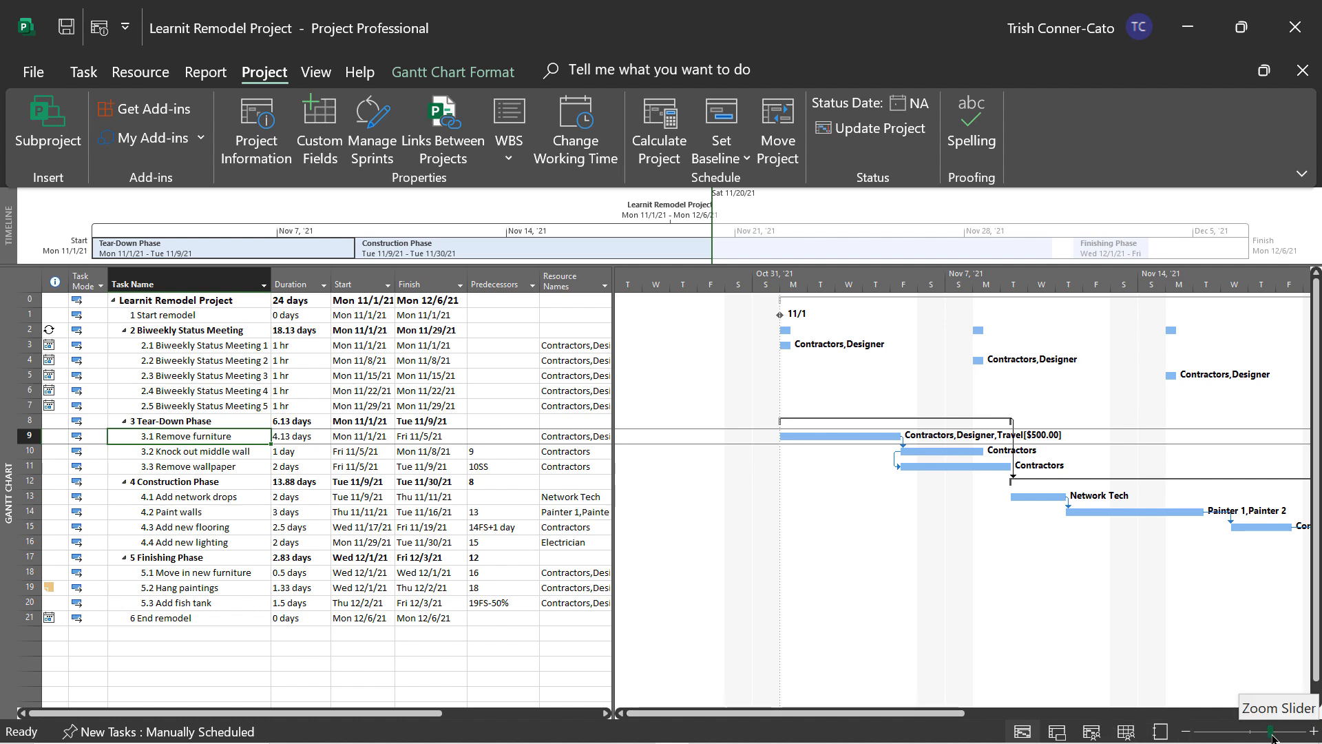
pyautogui.moveTo(1272, 734); pyautogui.dragTo(1176, 708)
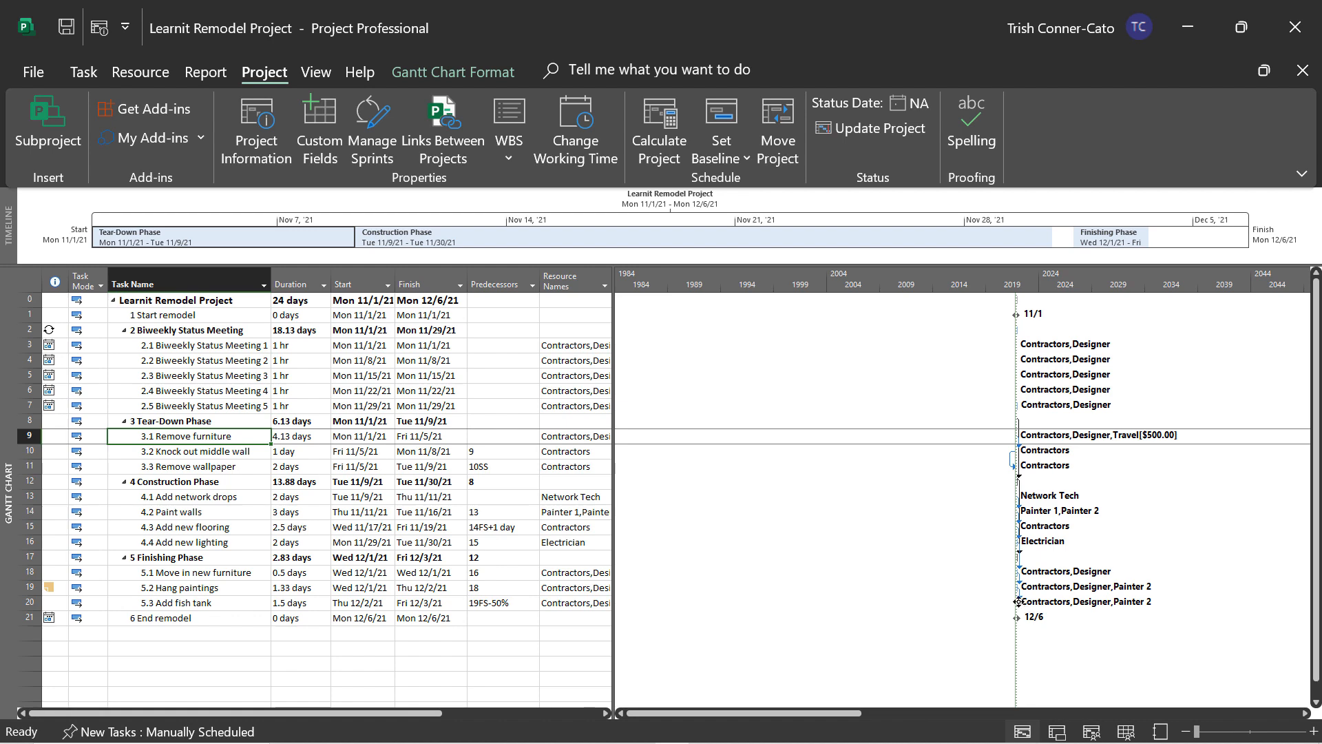
# Step: Set the Gantt chart's timescale to Days and scroll the chart to the Remove furniture task
pyautogui.click(316, 73)
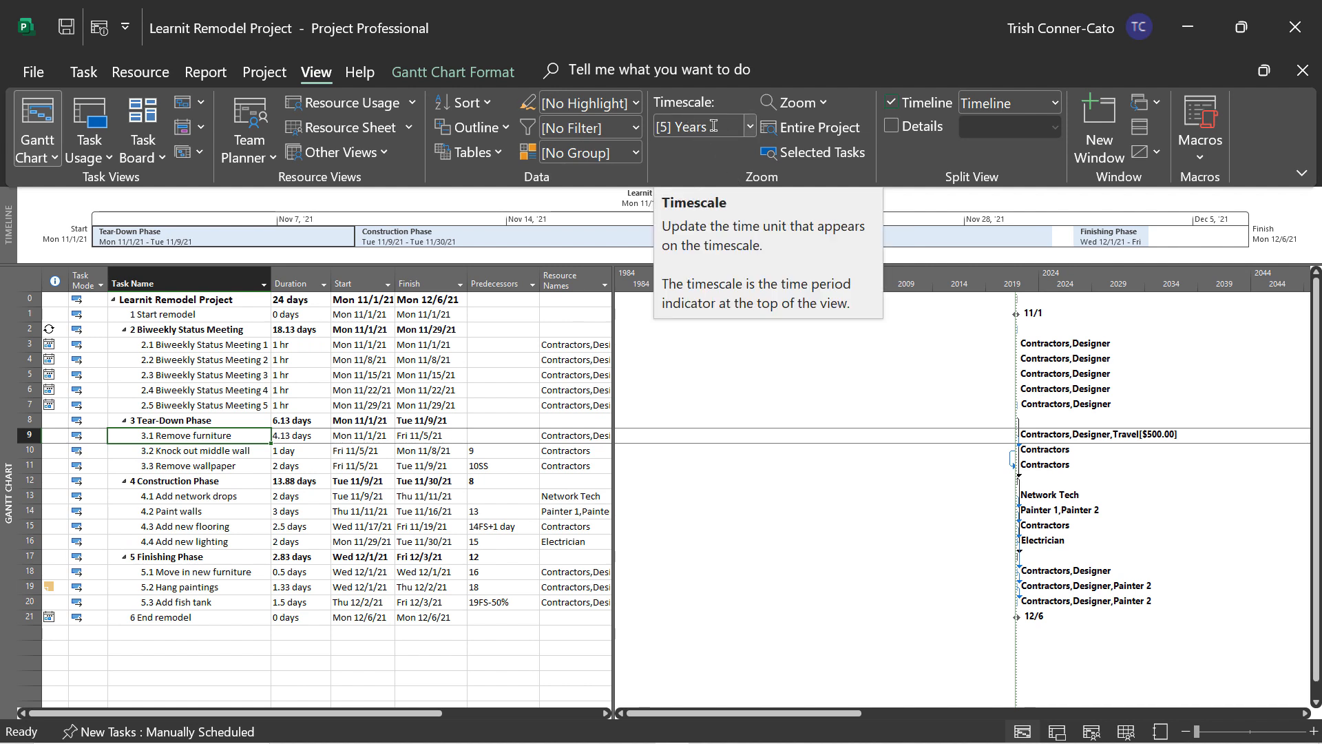
pyautogui.click(750, 126)
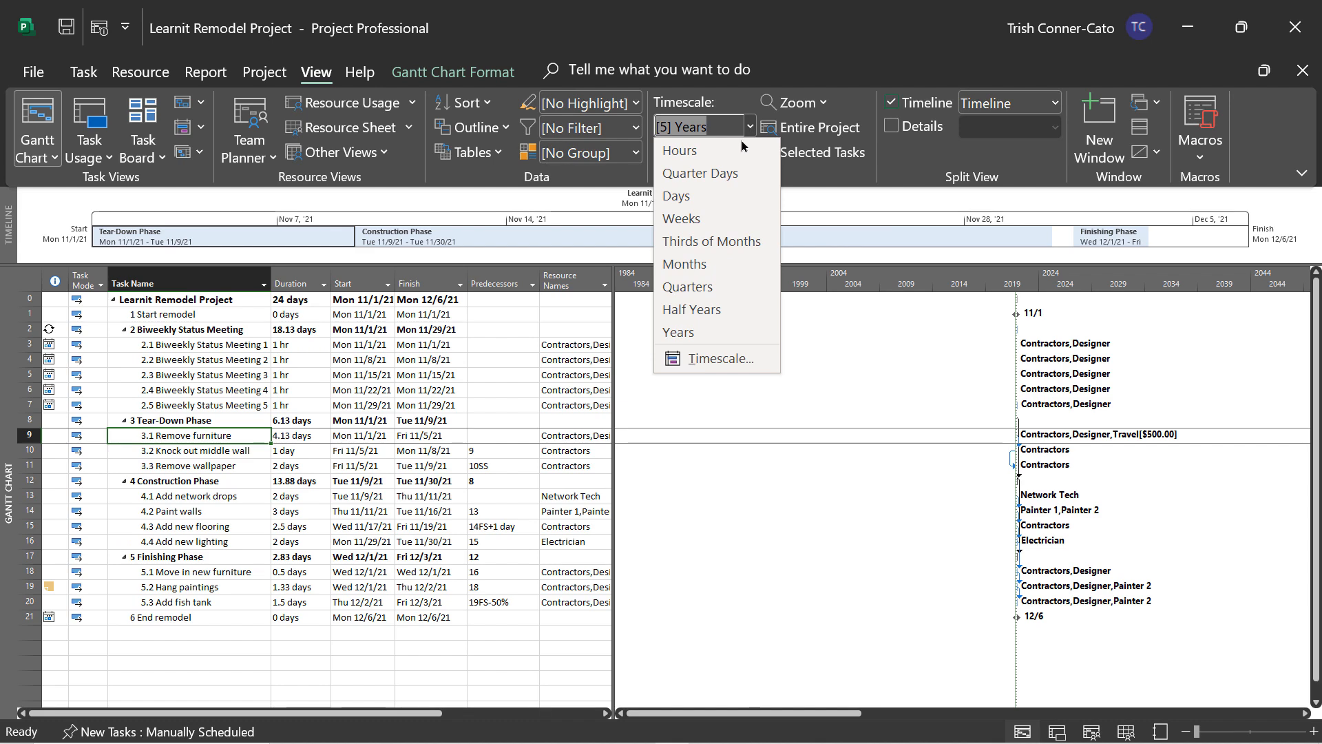
pyautogui.click(677, 196)
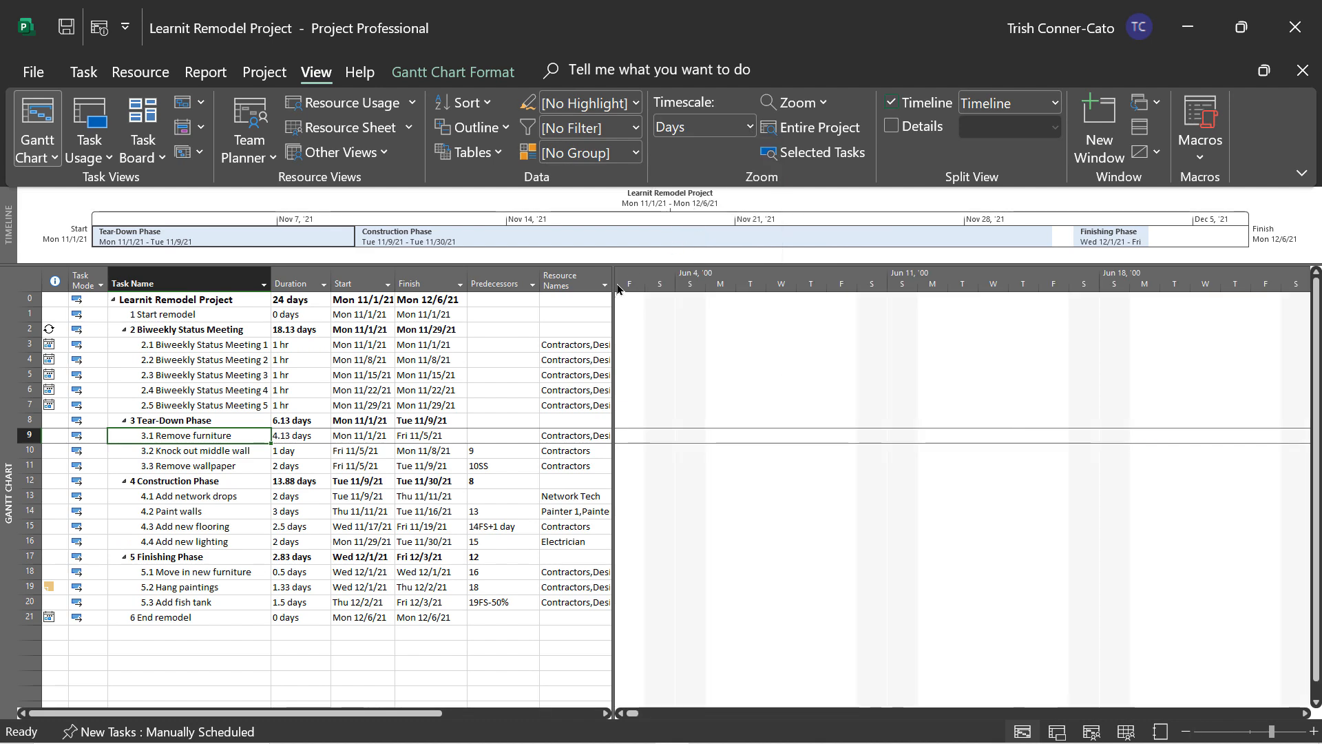
pyautogui.rightClick(220, 435)
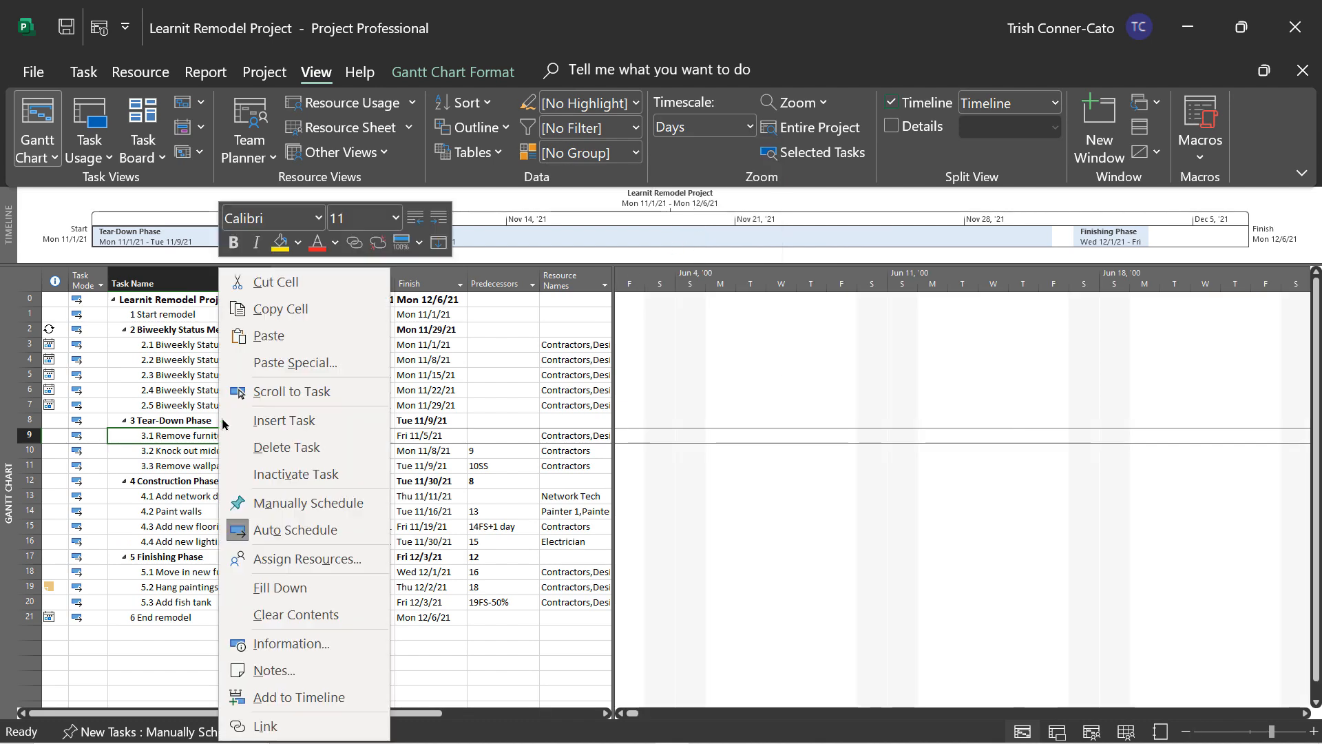
pyautogui.click(265, 396)
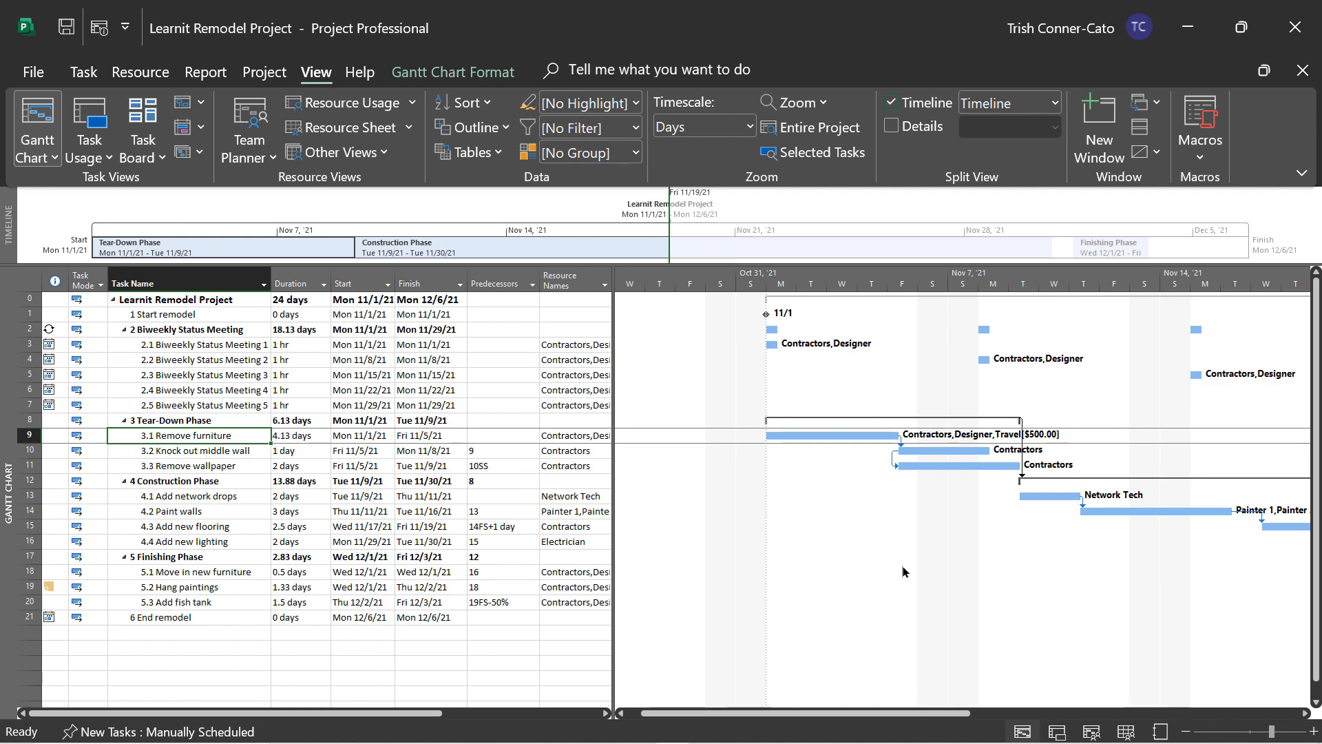